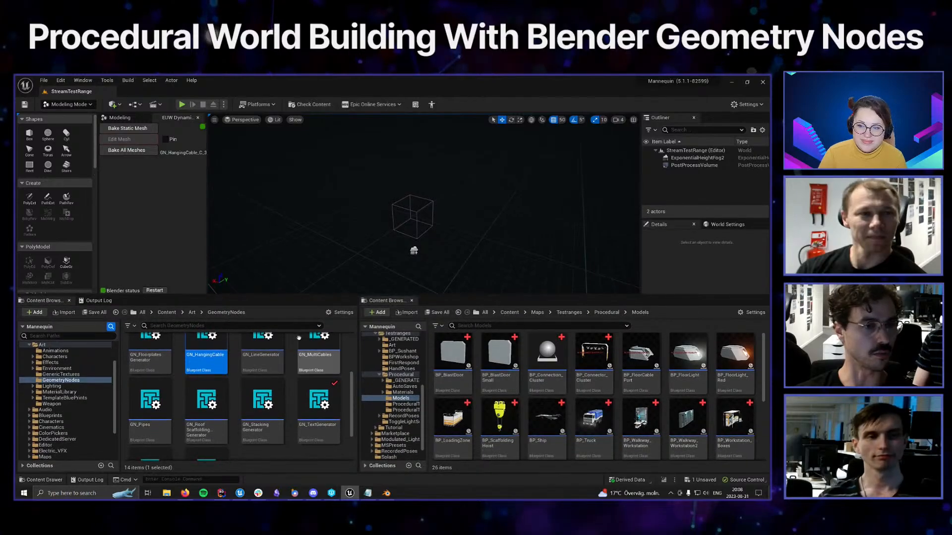
Enlarge the level viewport by reducing the height of the content browsers beneath it
scroll(186, 351, up, 3)
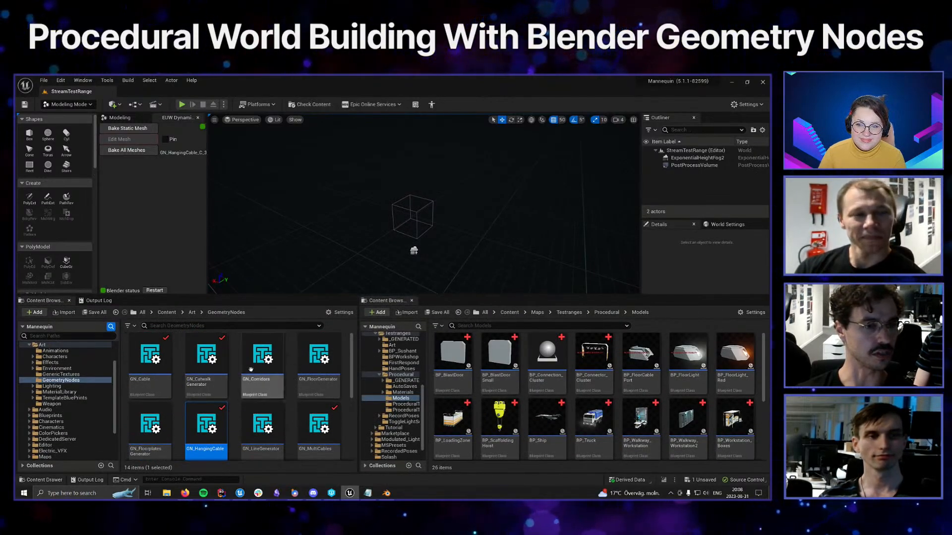
scroll(243, 367, down, 2)
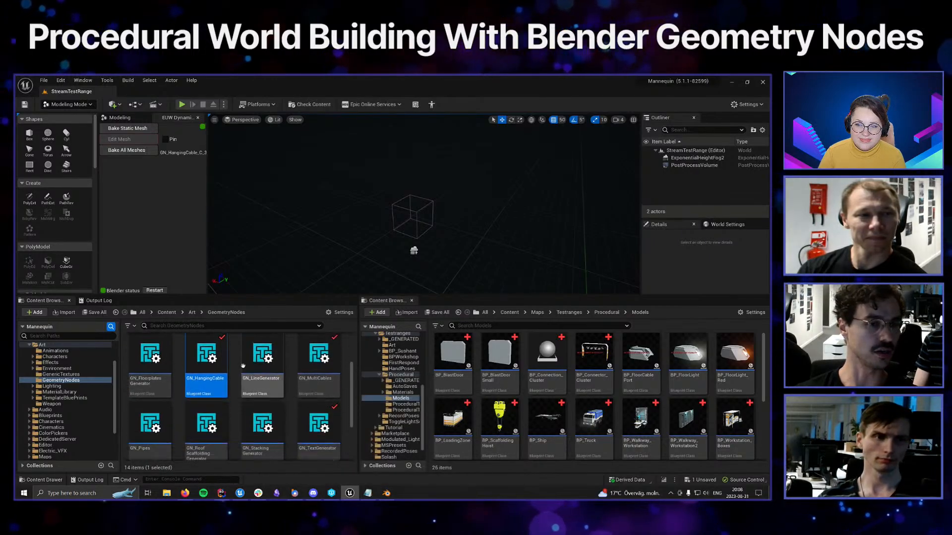
scroll(243, 366, up, 2)
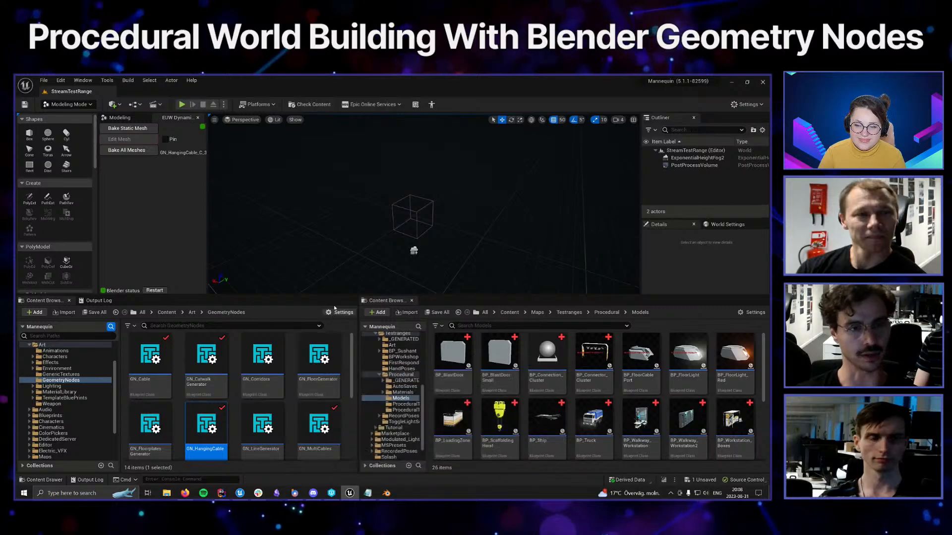
drag(334, 296, 347, 366)
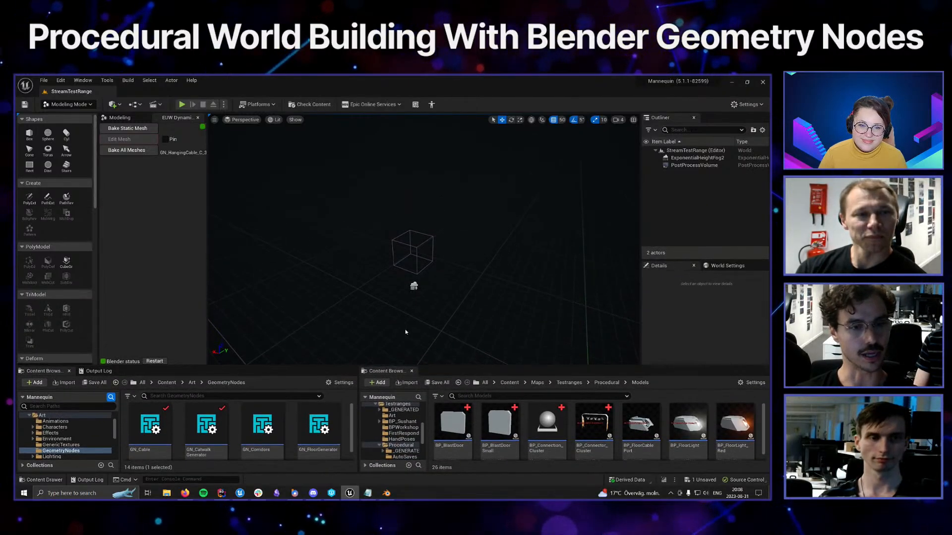
right_drag(428, 320, 452, 308)
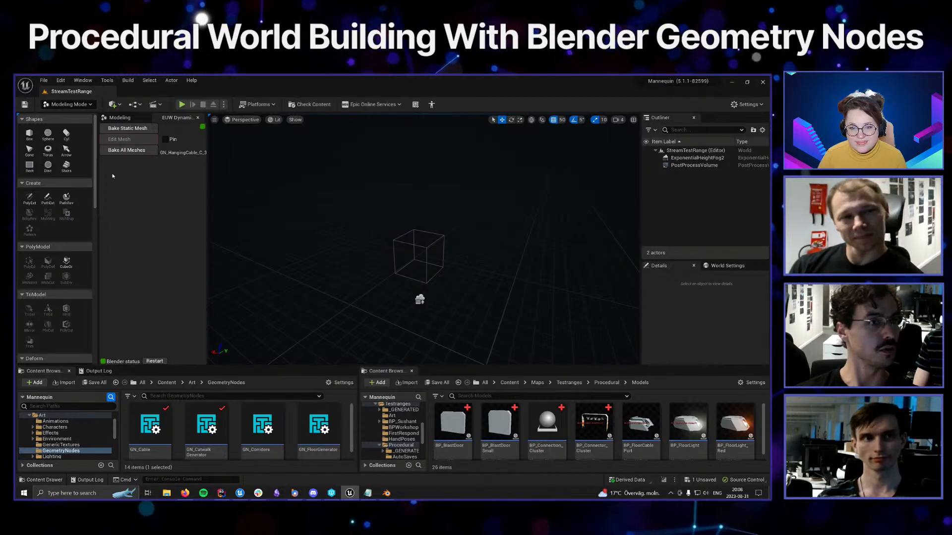
Create a box mesh in the level near the wireframe volume and accept it
click(28, 138)
click(403, 274)
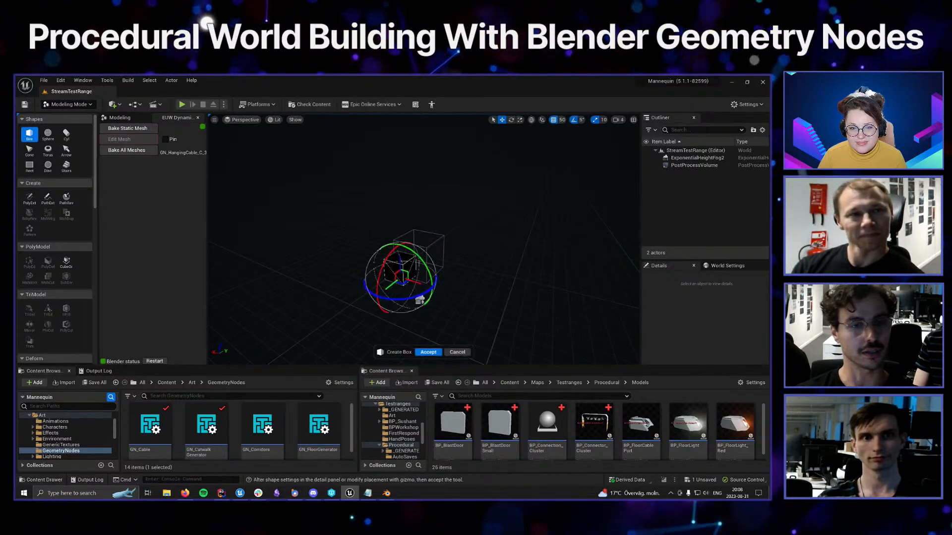
click(439, 352)
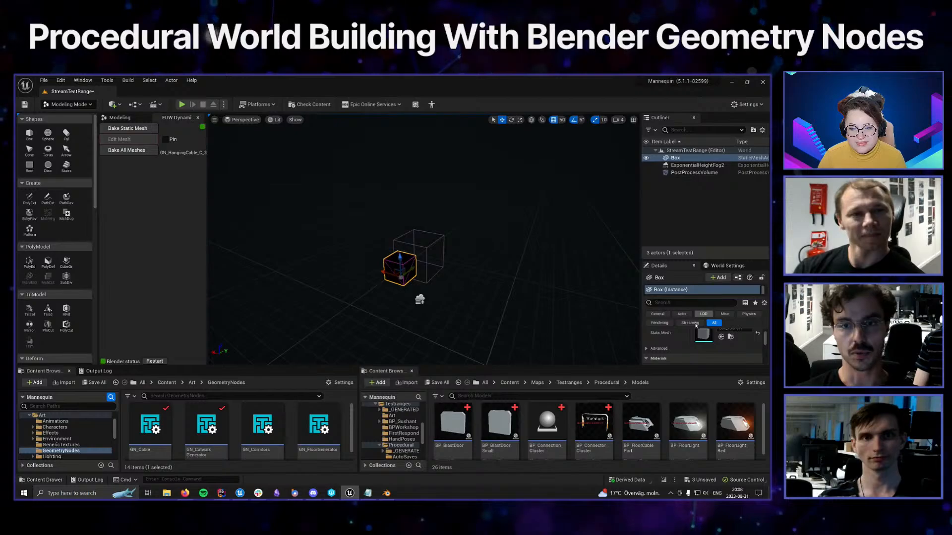
Set the box's location to 0, 0, 0
scroll(706, 334, up, 3)
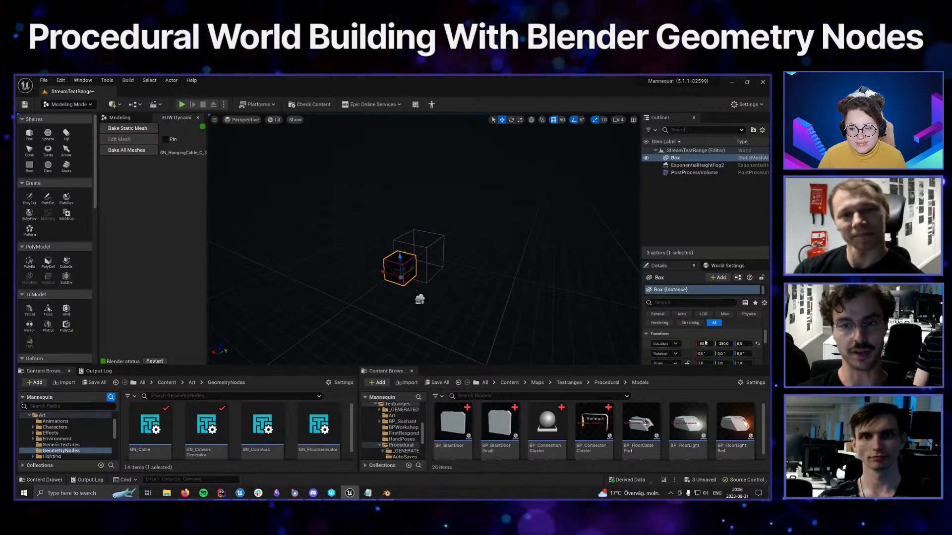
key(Tab)
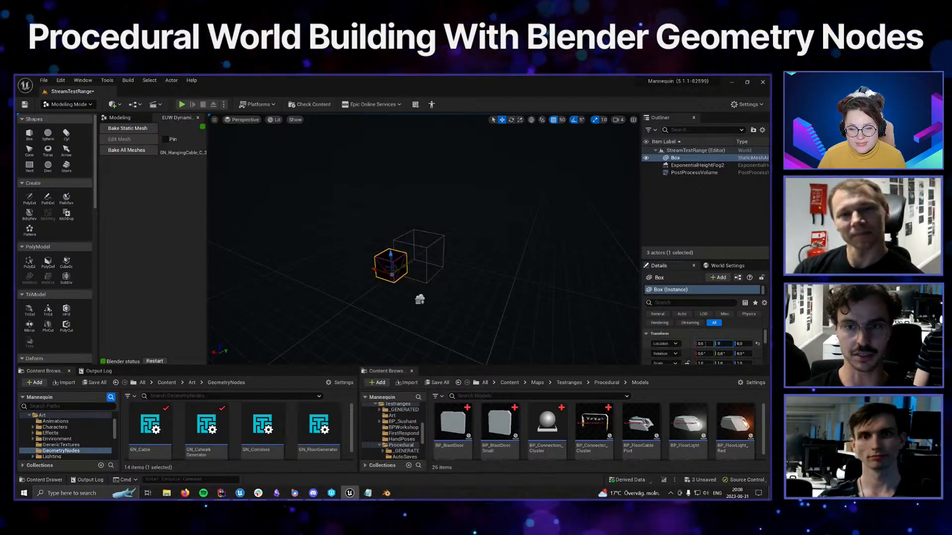
text(0)
key(Return)
scroll(509, 271, up, 5)
alt+drag(509, 273, 509, 276)
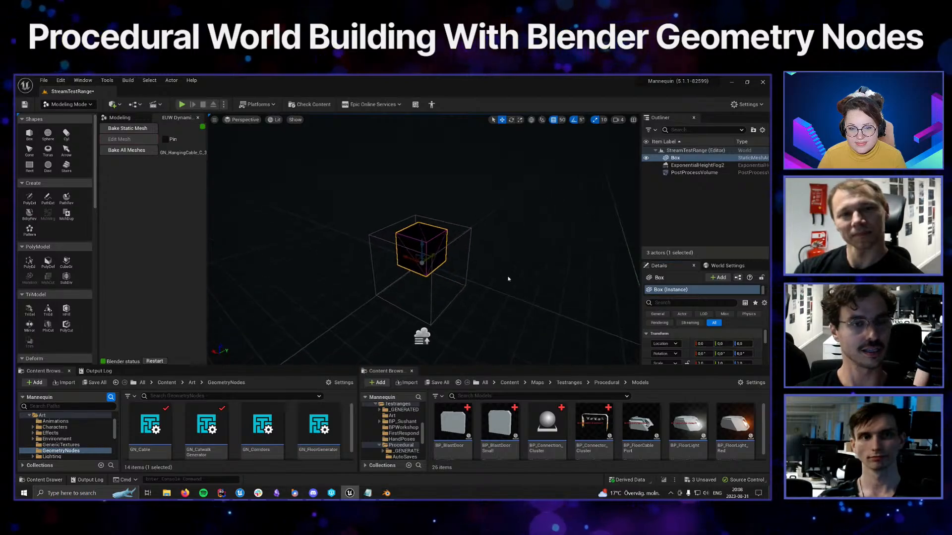
scroll(510, 276, down, 3)
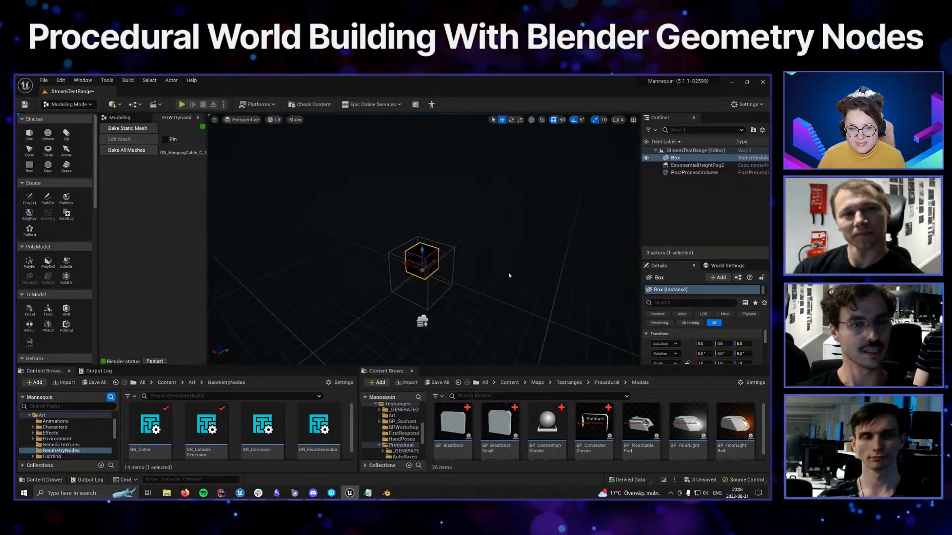
Start PolyGroup editing on the box, select all its elements and stretch them along X and Y into a wide, flat slab
click(30, 261)
drag(375, 220, 566, 282)
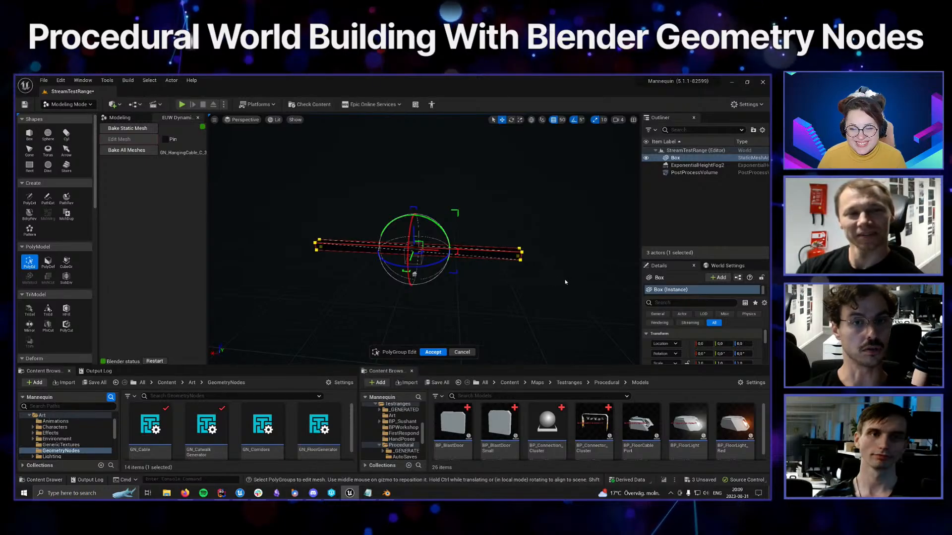
alt+drag(513, 297, 516, 302)
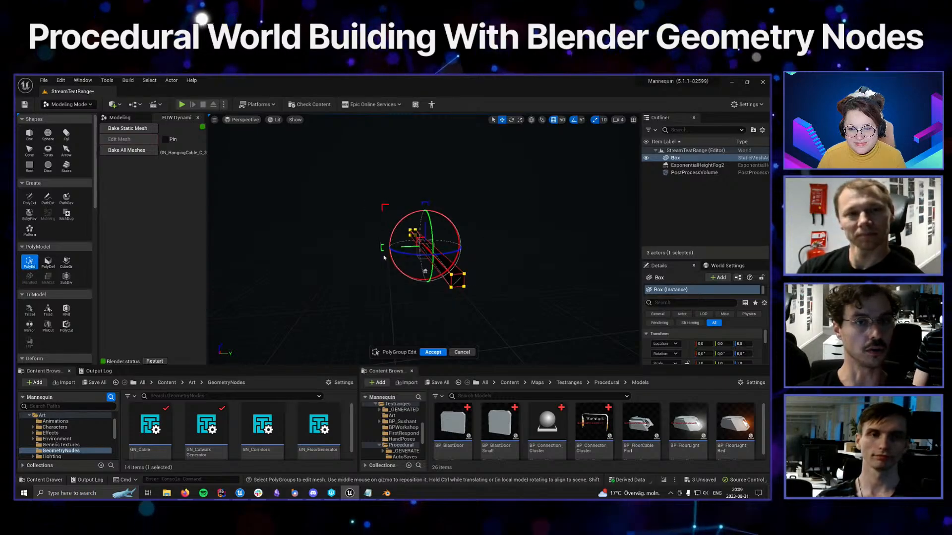
drag(382, 247, 245, 240)
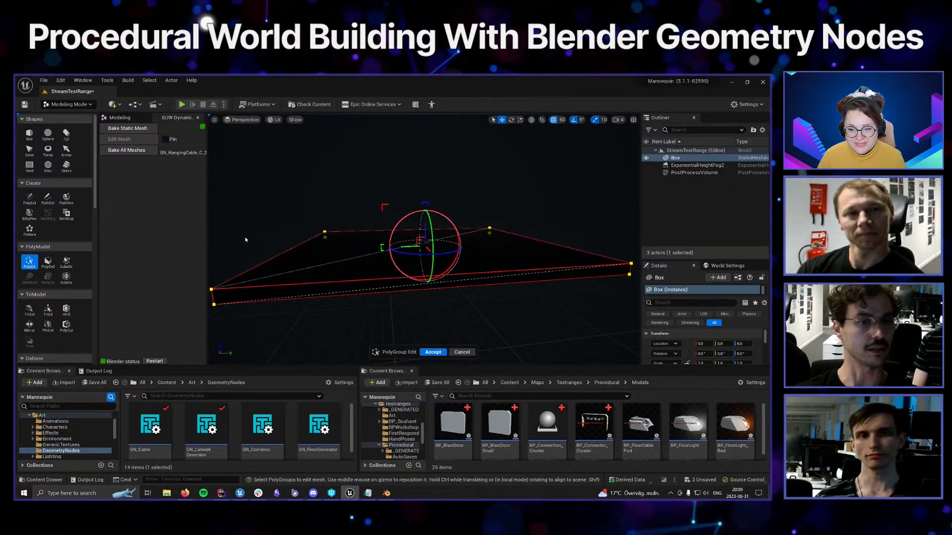
scroll(276, 226, down, 2)
scroll(276, 226, down, 2)
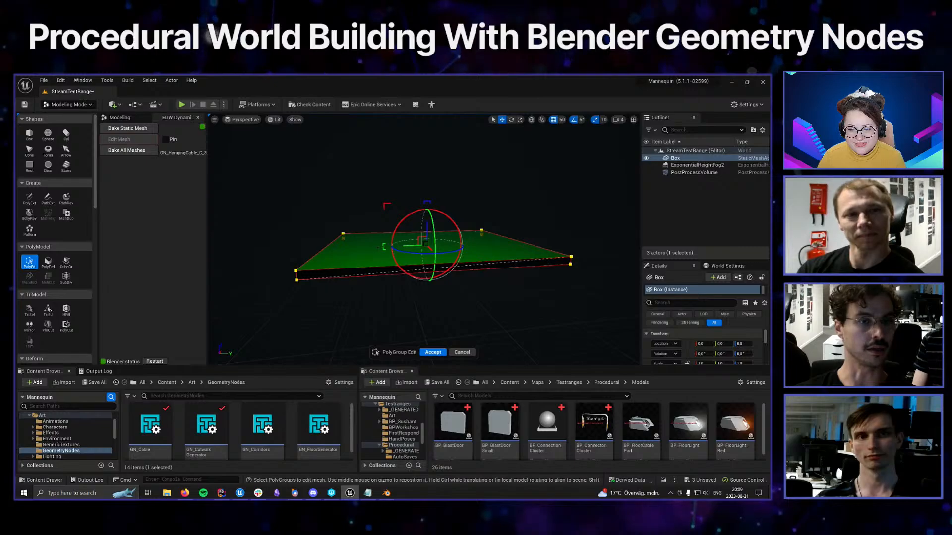
mouse_move(384, 247)
mouse_down()
mouse_move(335, 248)
mouse_move(374, 248)
mouse_up()
Raise the slab's top face to turn it into a tall block
alt+drag(408, 289, 459, 304)
click(371, 263)
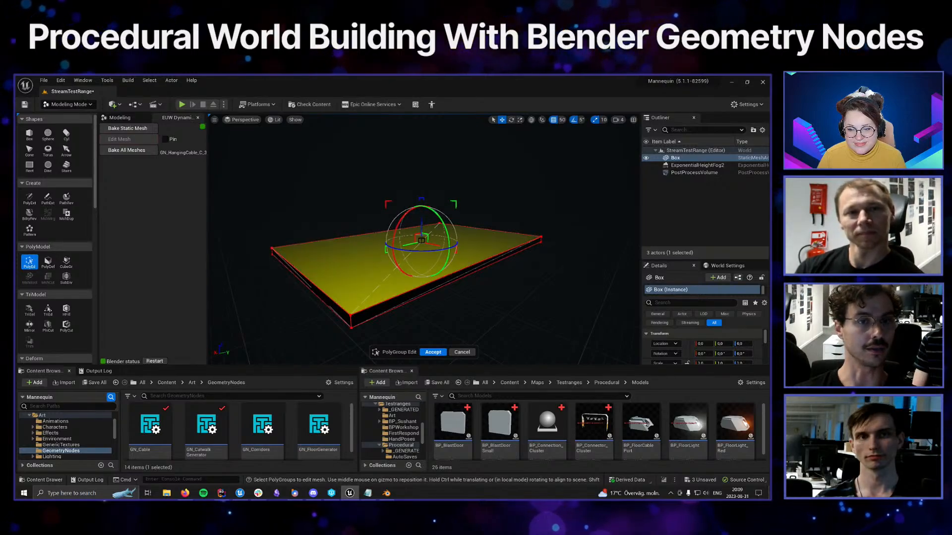
drag(422, 223, 422, 140)
Insert one edge loop across the block's long side and two edge loops across its end face
alt+drag(529, 265, 544, 301)
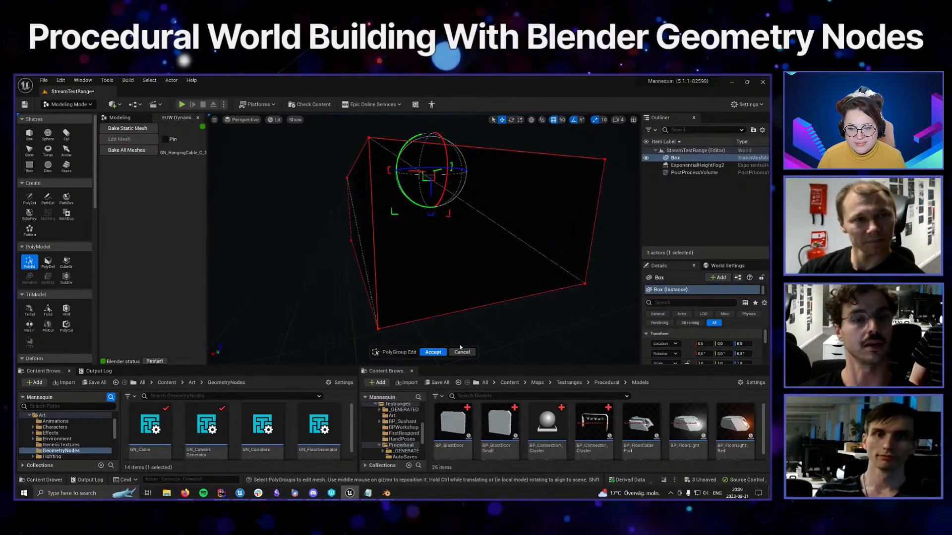
alt+drag(535, 335, 367, 327)
scroll(539, 319, down, 3)
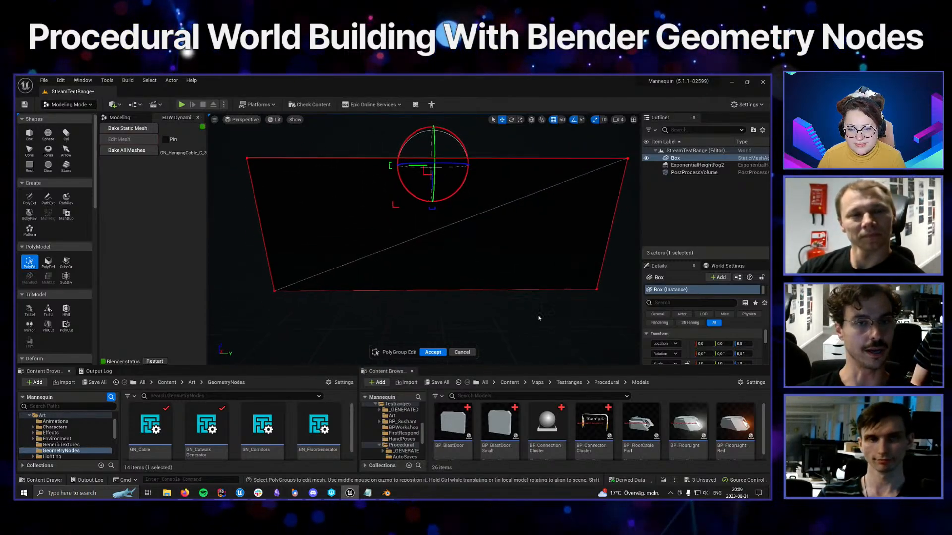
alt+drag(540, 319, 473, 326)
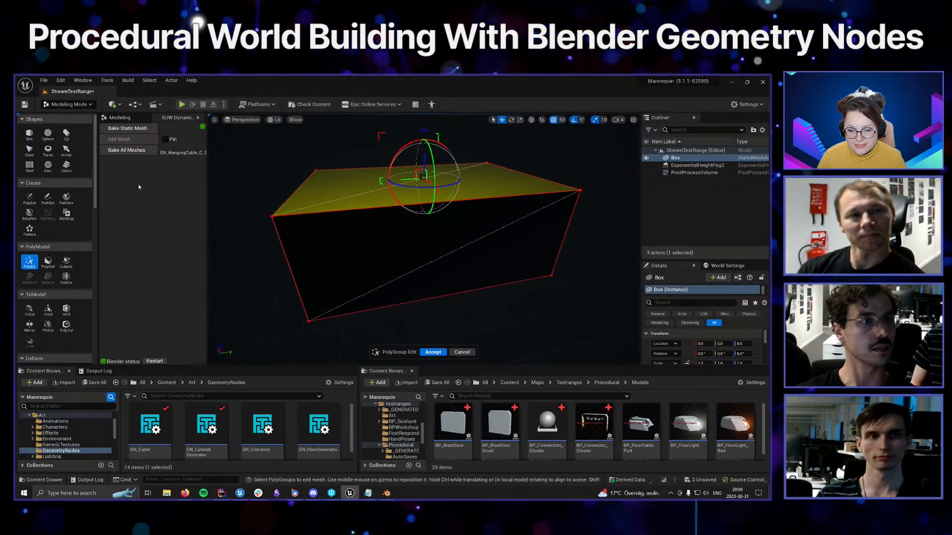
click(120, 117)
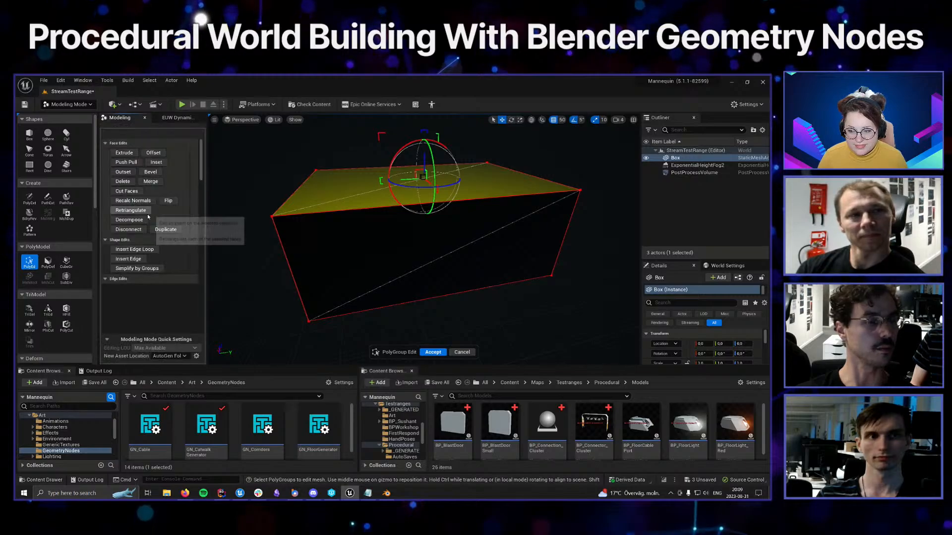
click(133, 250)
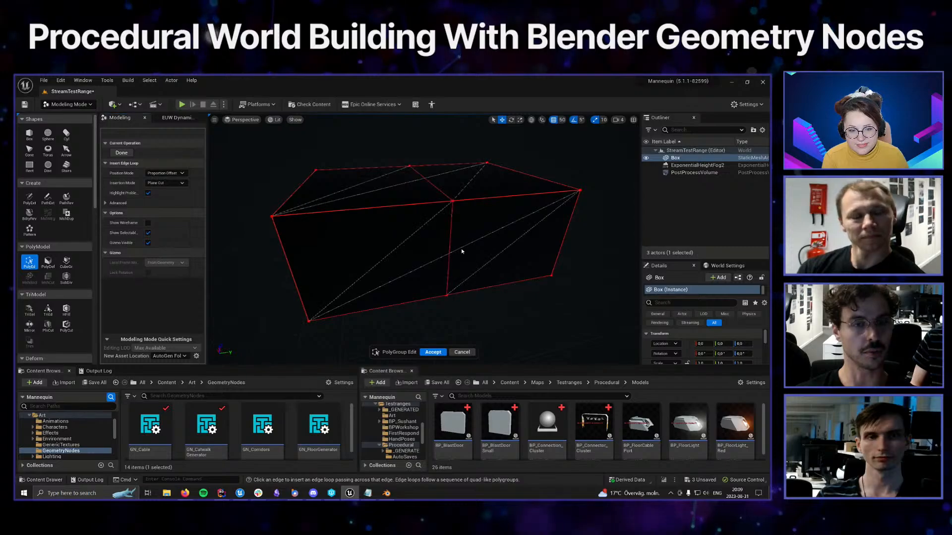
alt+drag(462, 252, 484, 319)
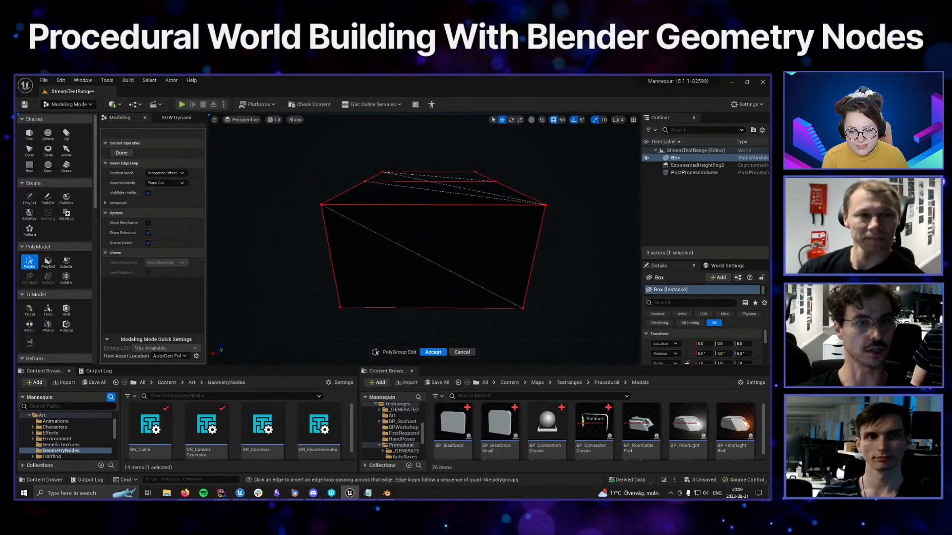
click(391, 205)
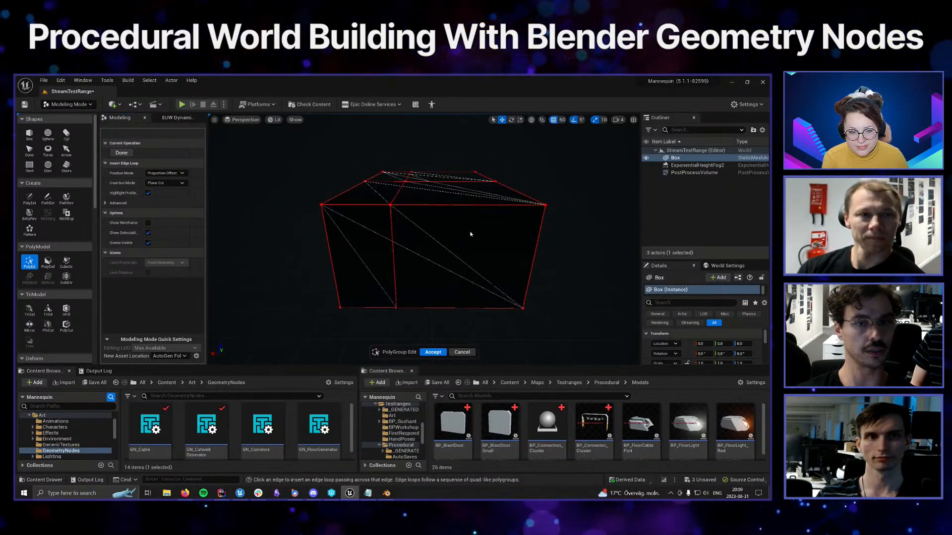
click(478, 205)
alt+drag(542, 253, 599, 268)
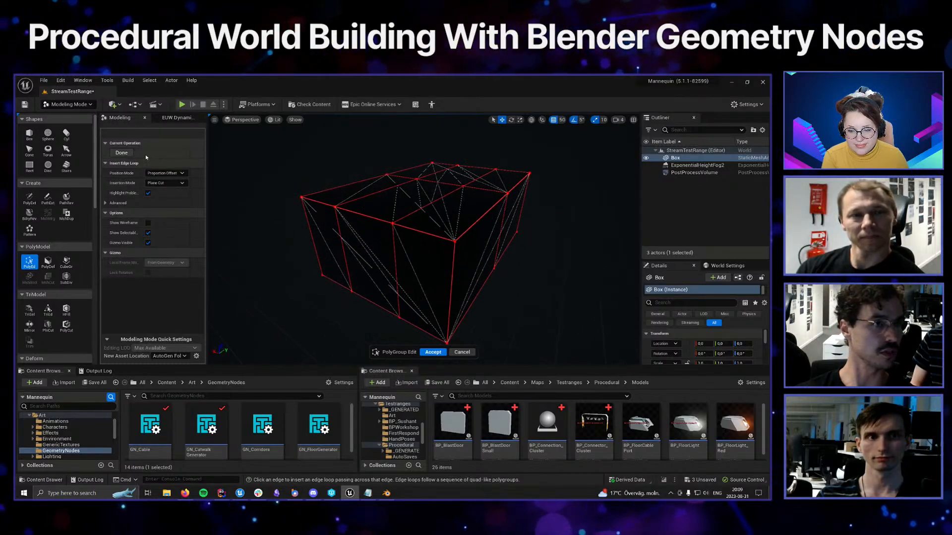
click(125, 154)
Extrude the middle face between the two end edge loops outward twice in succession
click(364, 243)
click(126, 163)
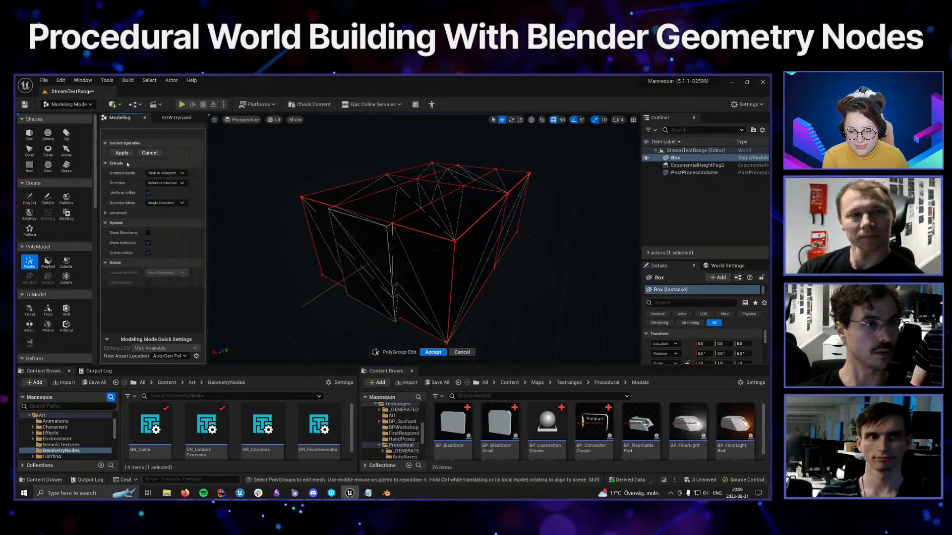
click(335, 245)
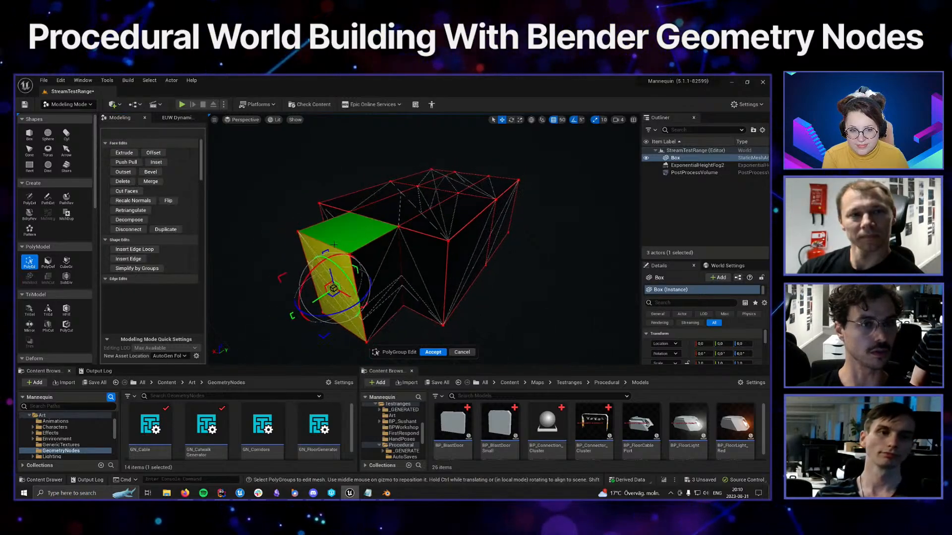
right_drag(334, 244, 298, 241)
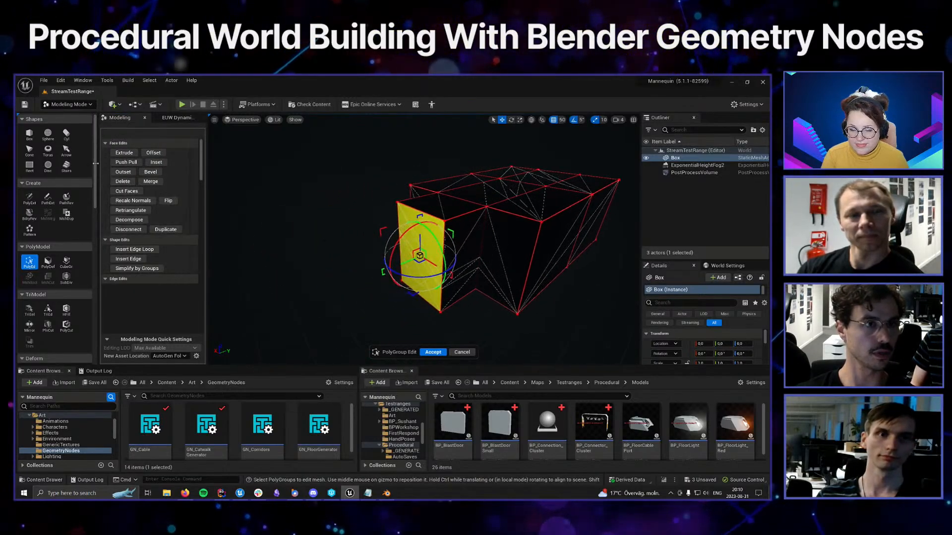
click(126, 162)
click(350, 232)
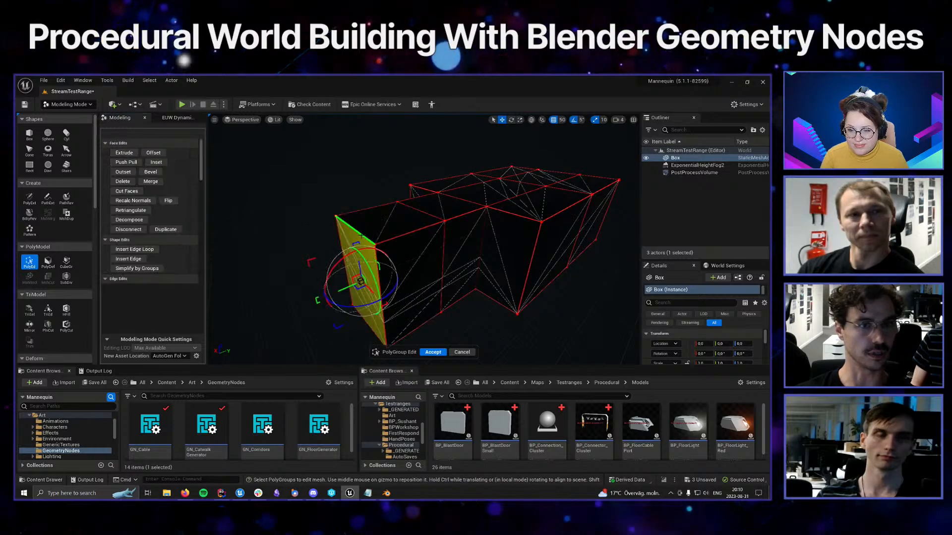
Lower the top edge of the extruded end face into a slope and extrude the shortened face further outward
click(355, 229)
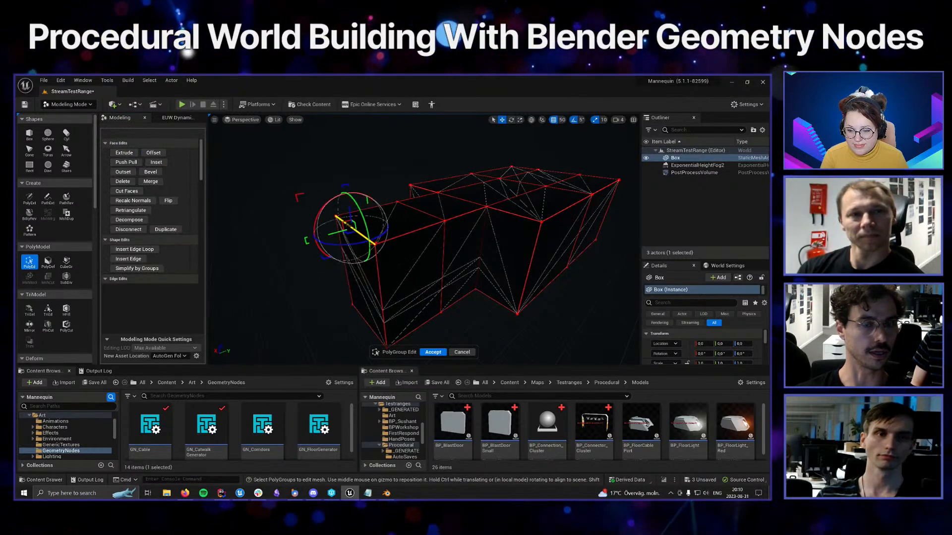
drag(355, 229, 366, 287)
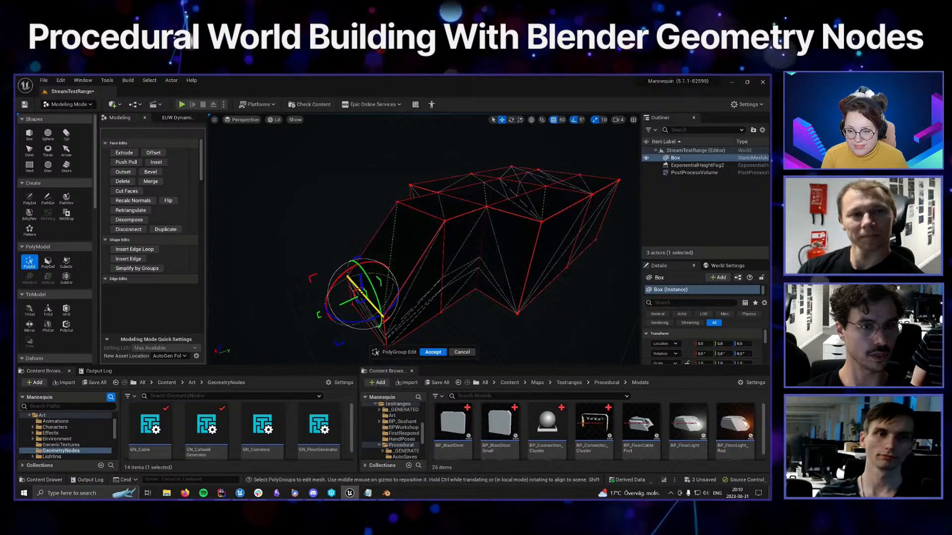
click(371, 311)
right_drag(272, 246, 279, 228)
click(124, 153)
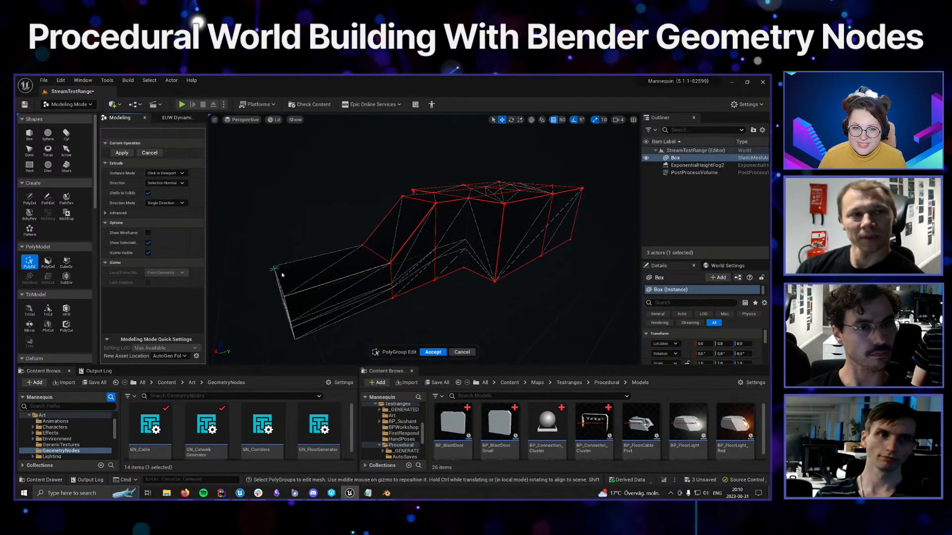
click(295, 279)
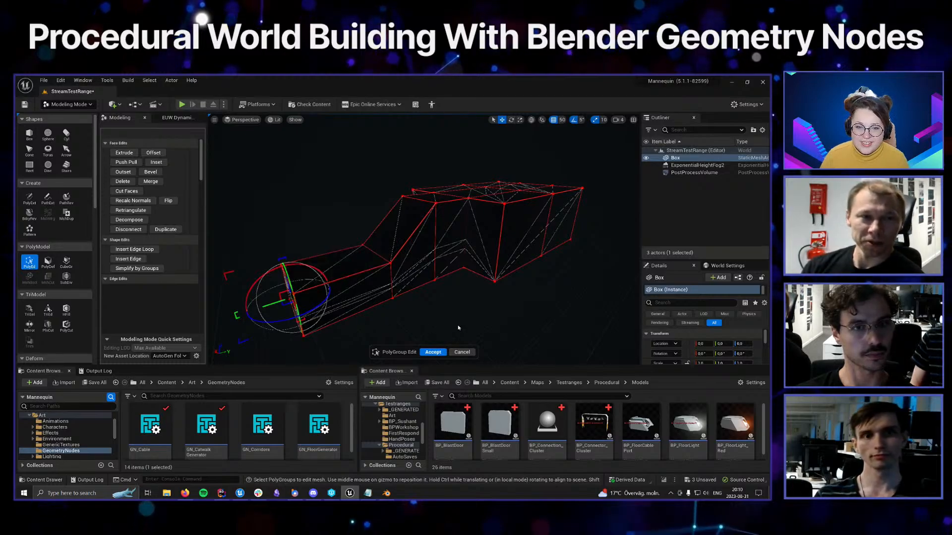
Select the entire polygon mesh and simplify its triangulation by groups
right_drag(458, 328, 465, 324)
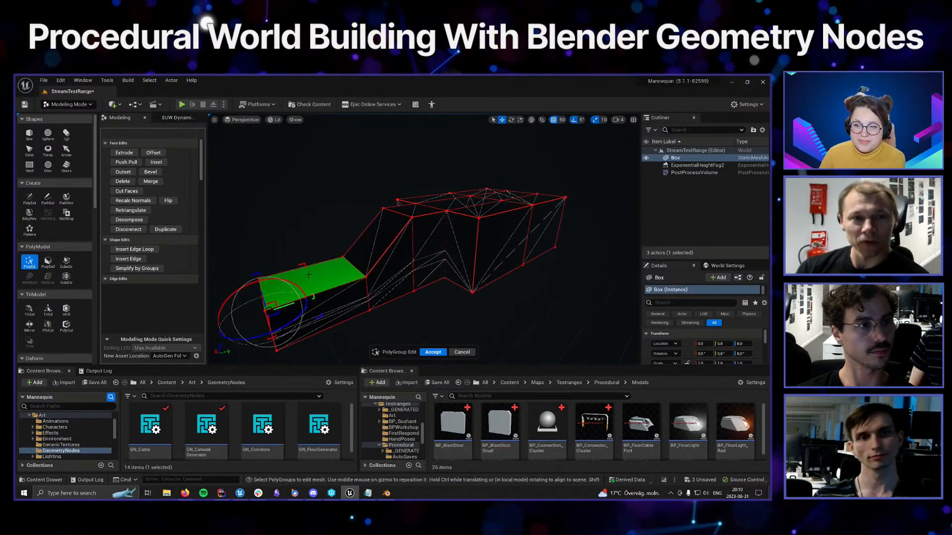
scroll(295, 243, down, 2)
drag(254, 157, 593, 343)
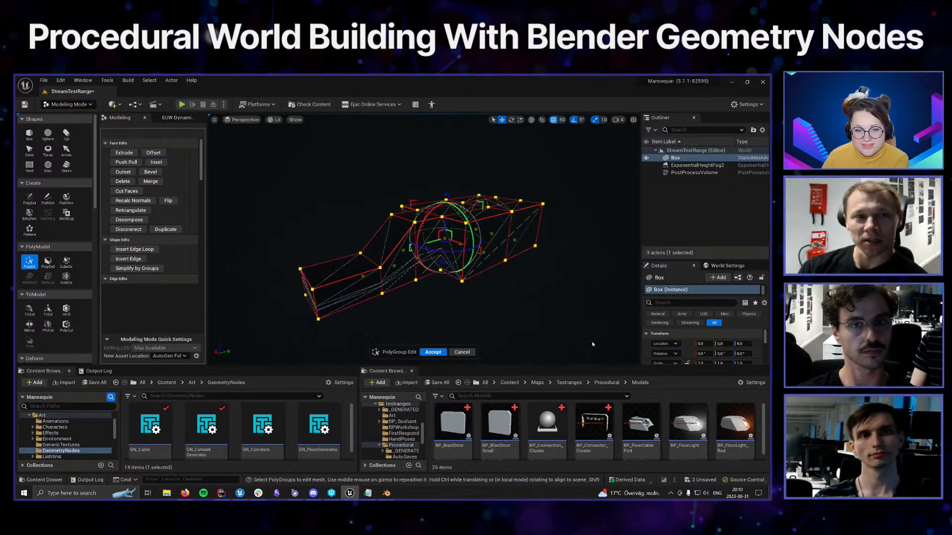
scroll(141, 217, down, 2)
scroll(142, 221, up, 2)
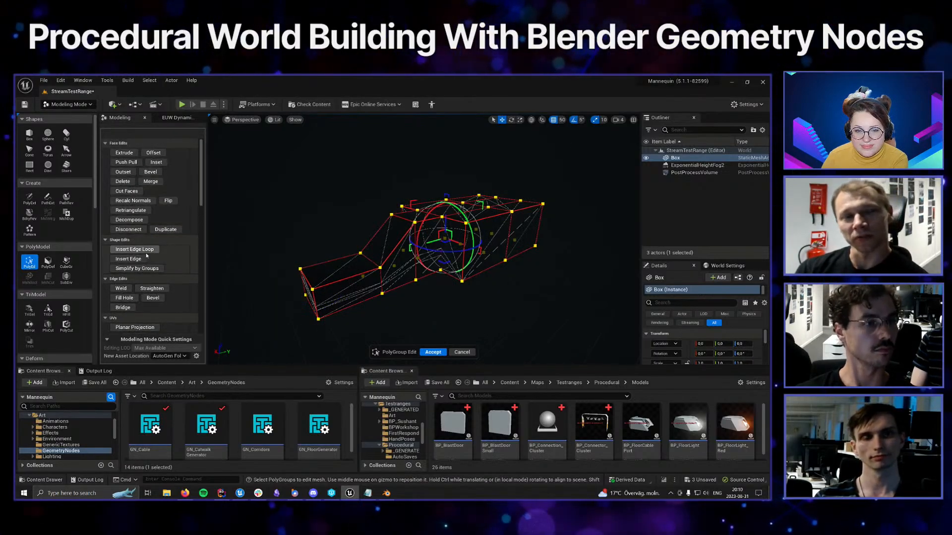
click(140, 268)
scroll(291, 259, up, 4)
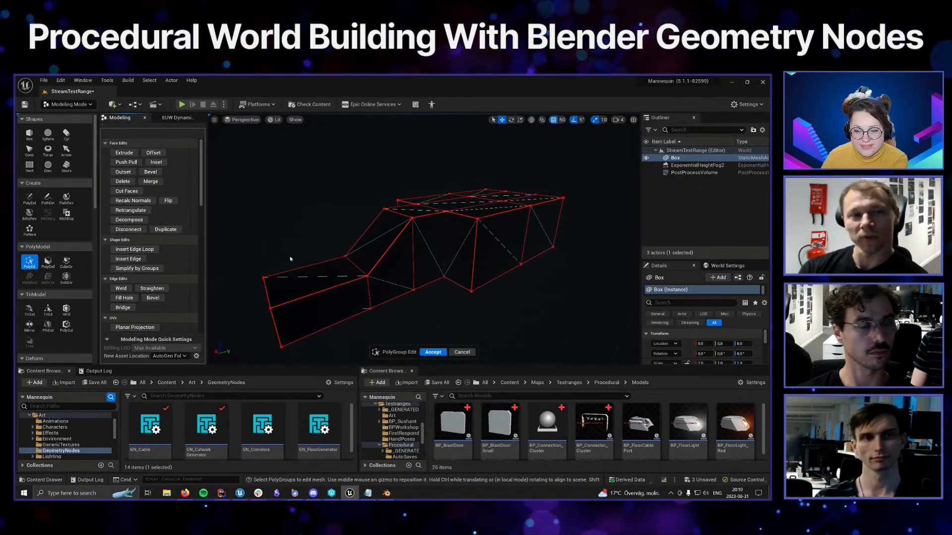
Limit the selection to faces and delete the half of the block opposite the extruded arm
alt+drag(291, 259, 258, 258)
alt+drag(431, 290, 322, 306)
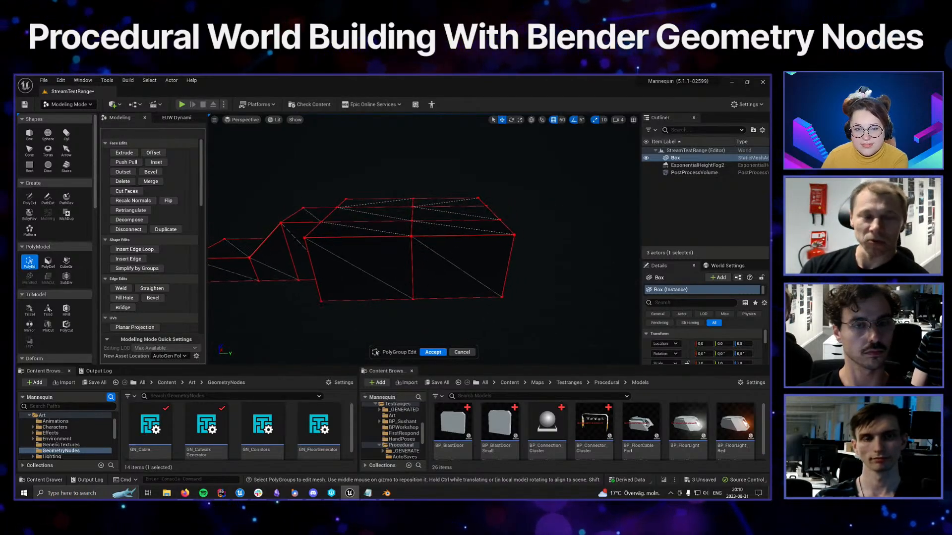
scroll(163, 283, down, 4)
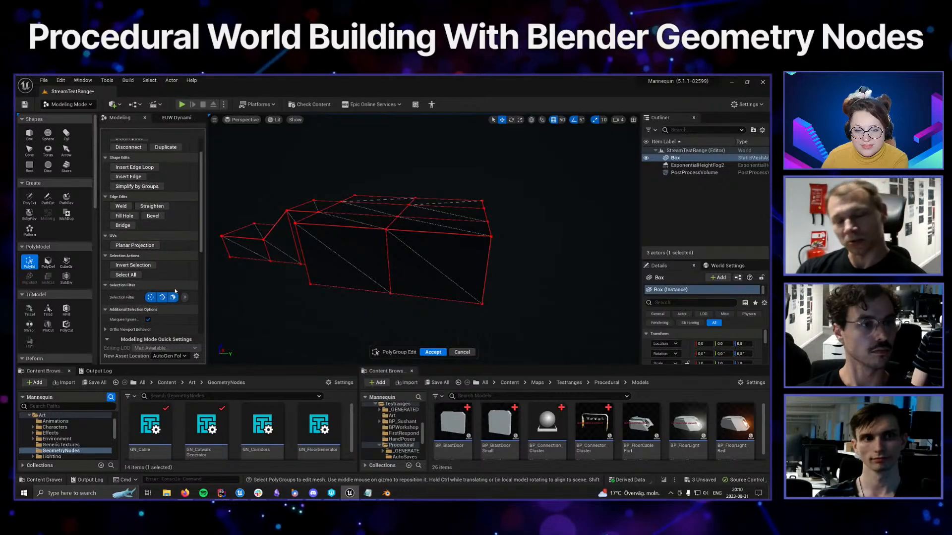
click(172, 298)
drag(432, 163, 547, 337)
key(Delete)
alt+drag(492, 287, 446, 272)
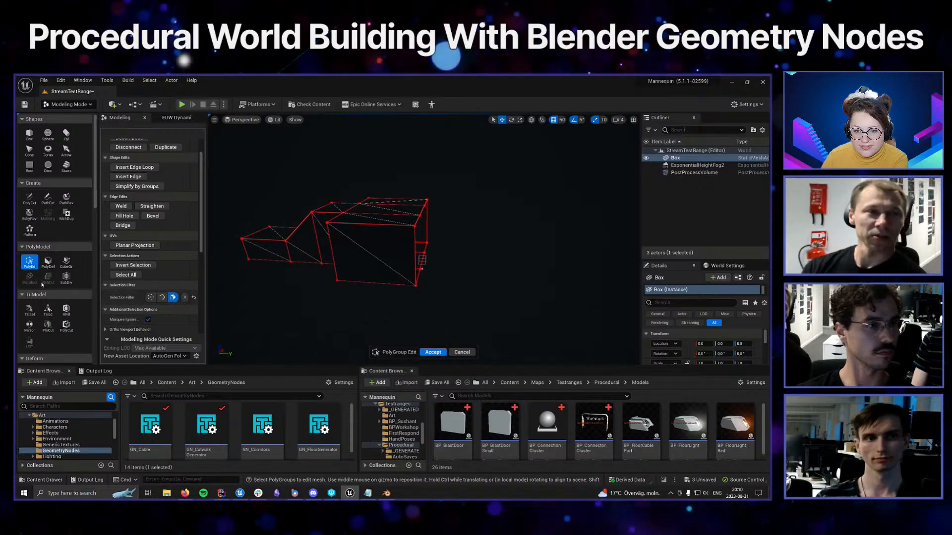
Mirror the remaining half with the Right preset direction so the shape becomes symmetrical, and accept the result
scroll(70, 295, down, 3)
scroll(70, 296, down, 2)
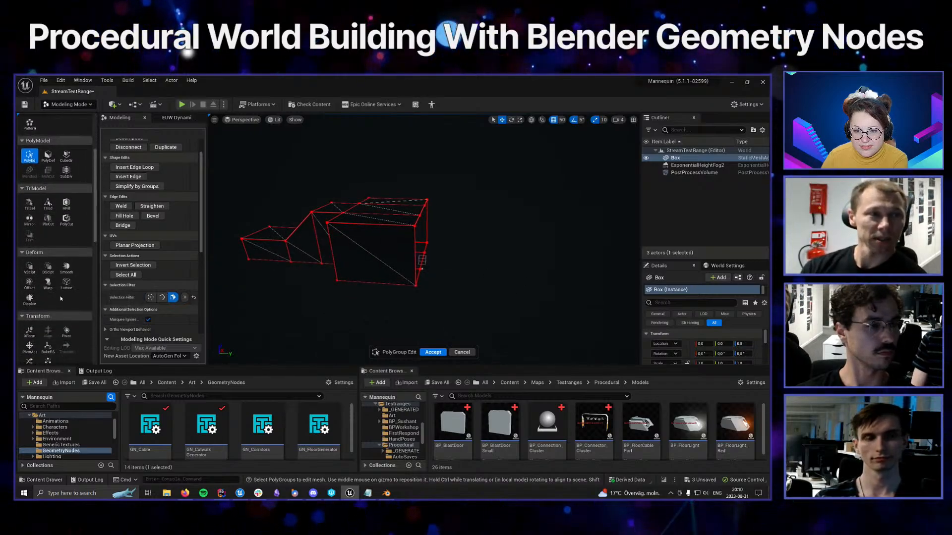
scroll(43, 287, up, 2)
click(29, 268)
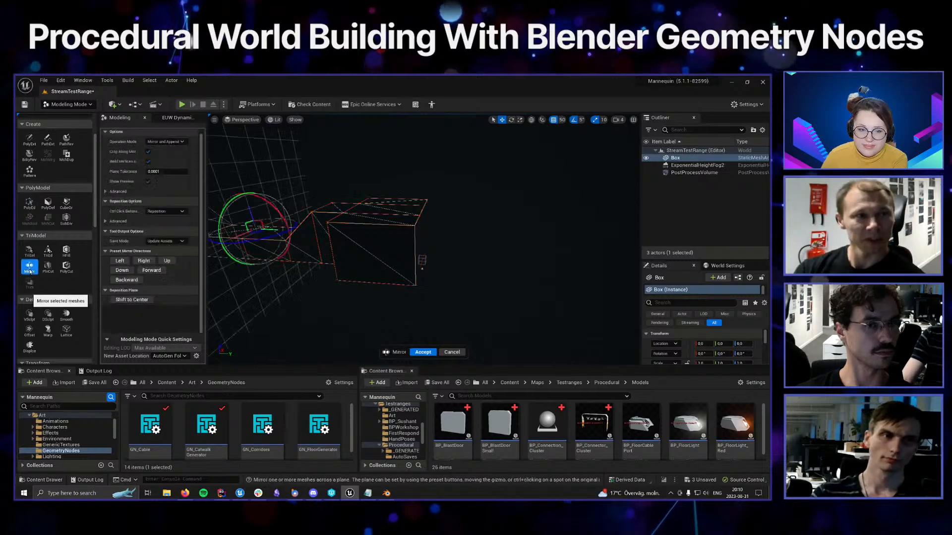
click(143, 261)
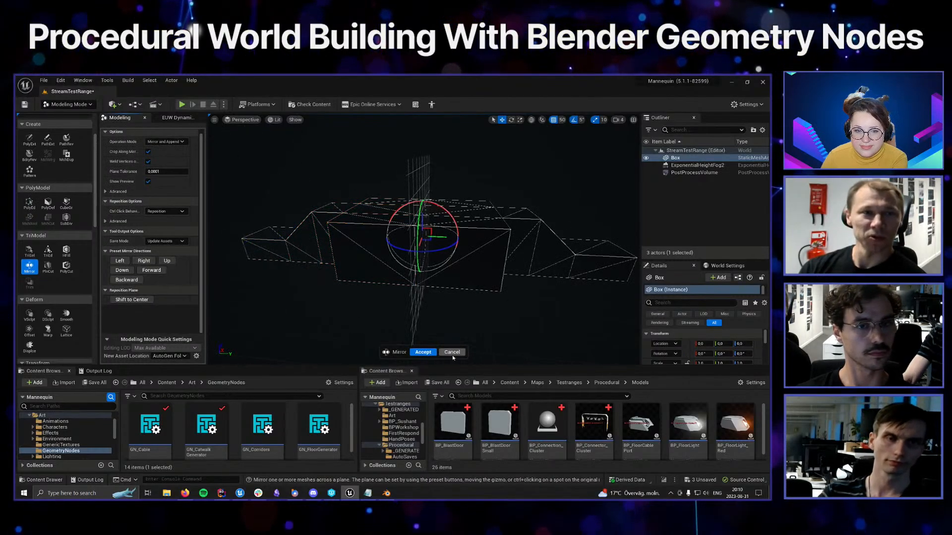
click(428, 353)
scroll(455, 327, up, 4)
alt+drag(455, 328, 476, 325)
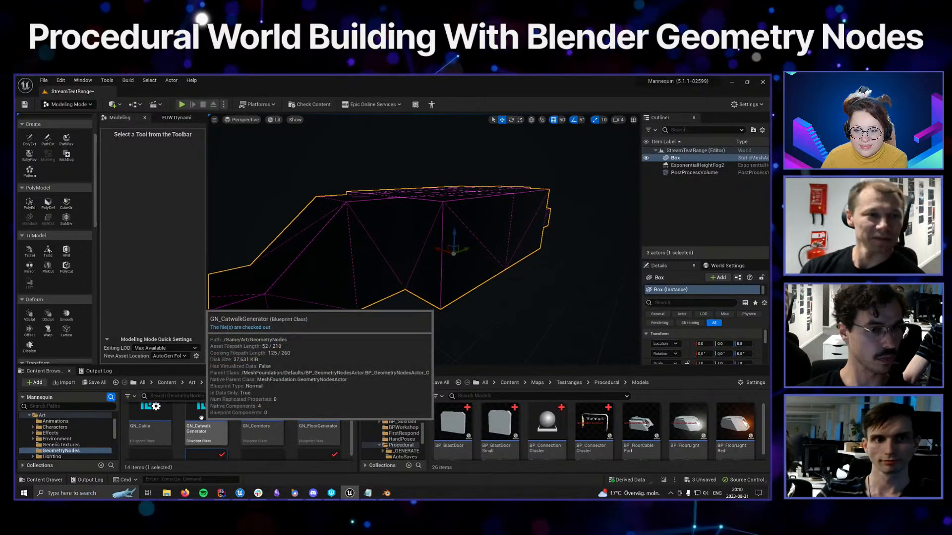
Place a GN_Corridors blueprint in the level and set its location to 0, 0, 0
click(262, 425)
drag(519, 282, 516, 283)
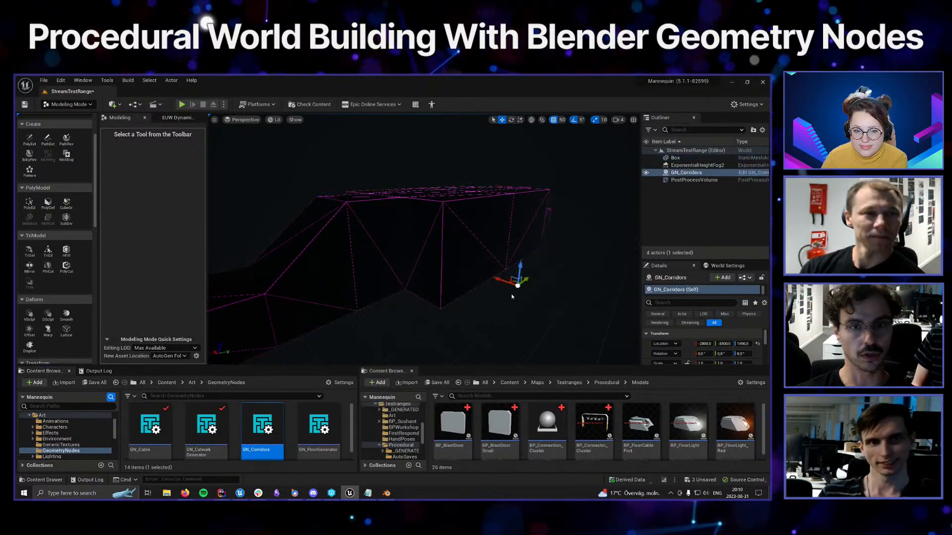
key(d)
mouse_move(530, 320)
right_down()
mouse_move(513, 320)
mouse_move(530, 320)
right_up()
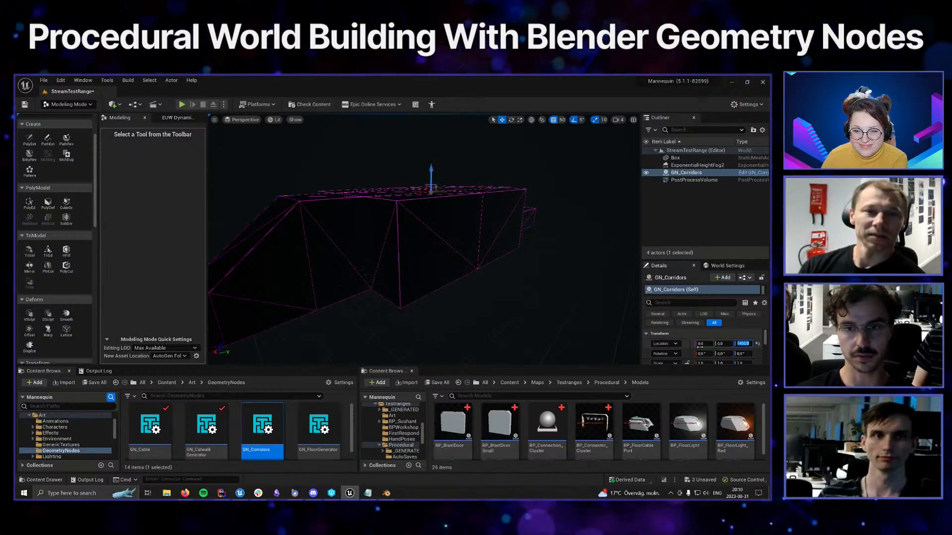
key(f)
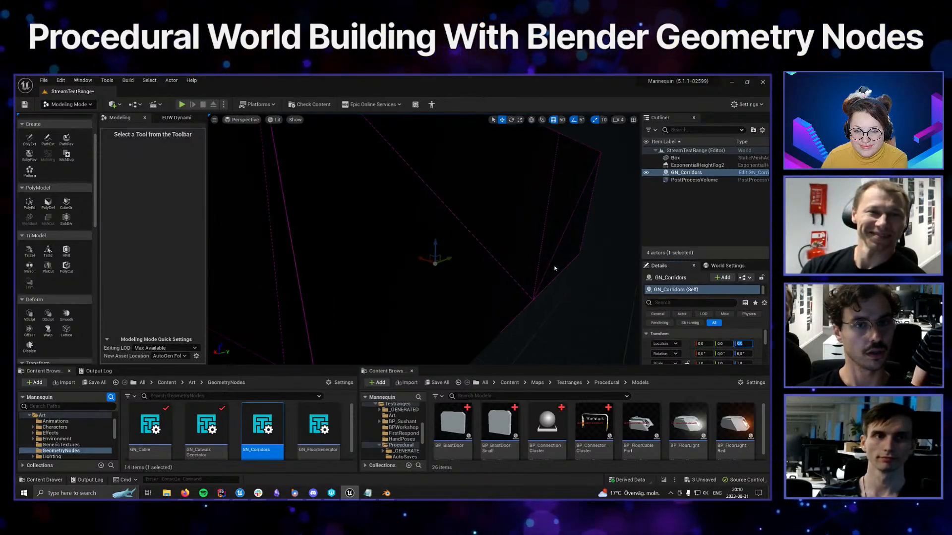
key(a)
right_drag(527, 270, 555, 270)
Start mesh editing on the GN_Corridors actor to generate its default corridor geometry
click(170, 118)
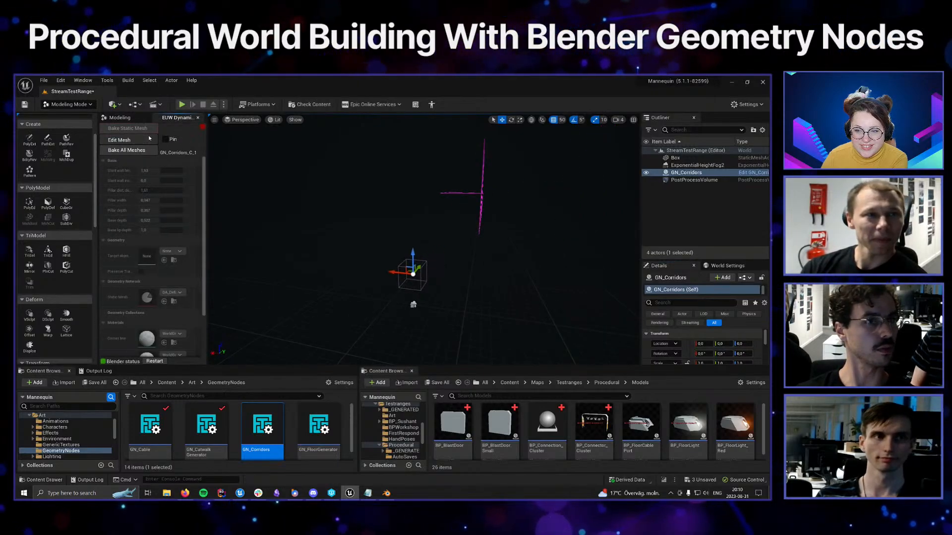
click(149, 139)
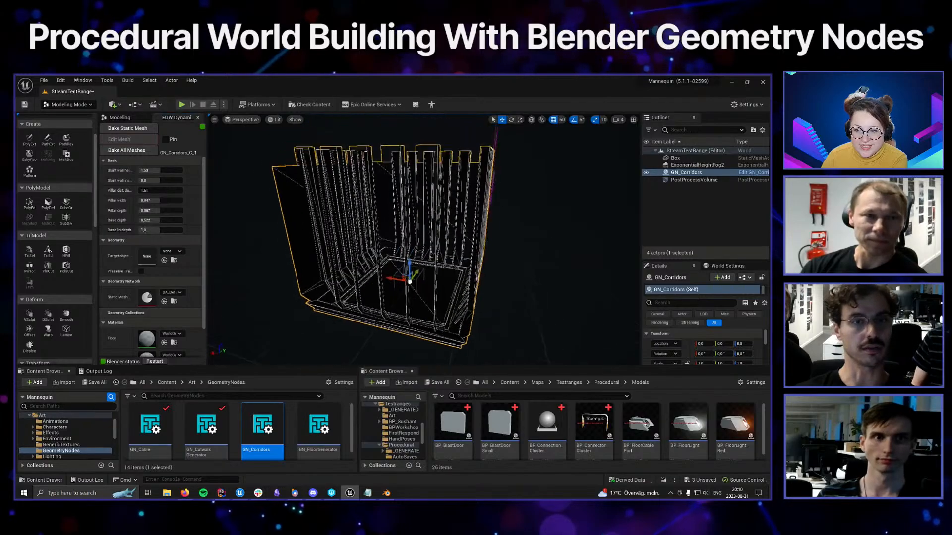
alt+drag(540, 240, 536, 245)
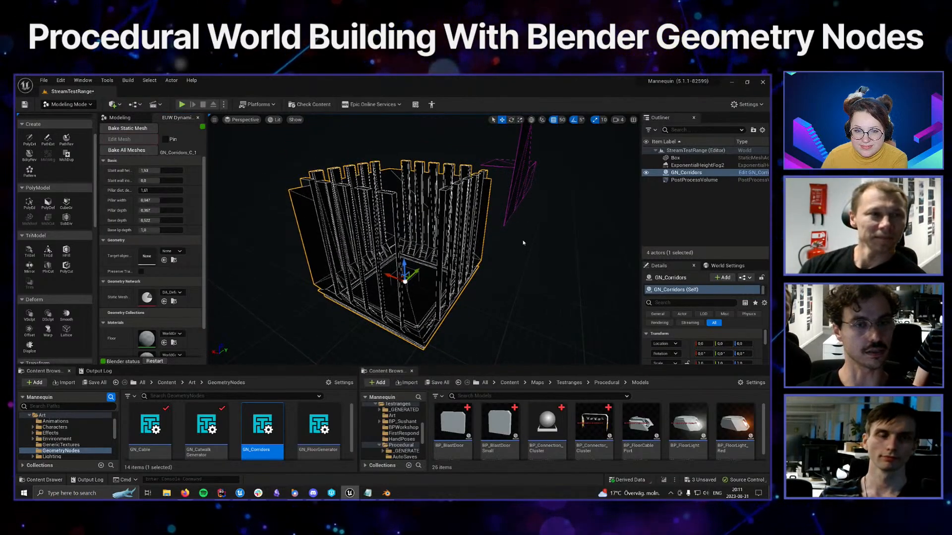
scroll(523, 243, down, 6)
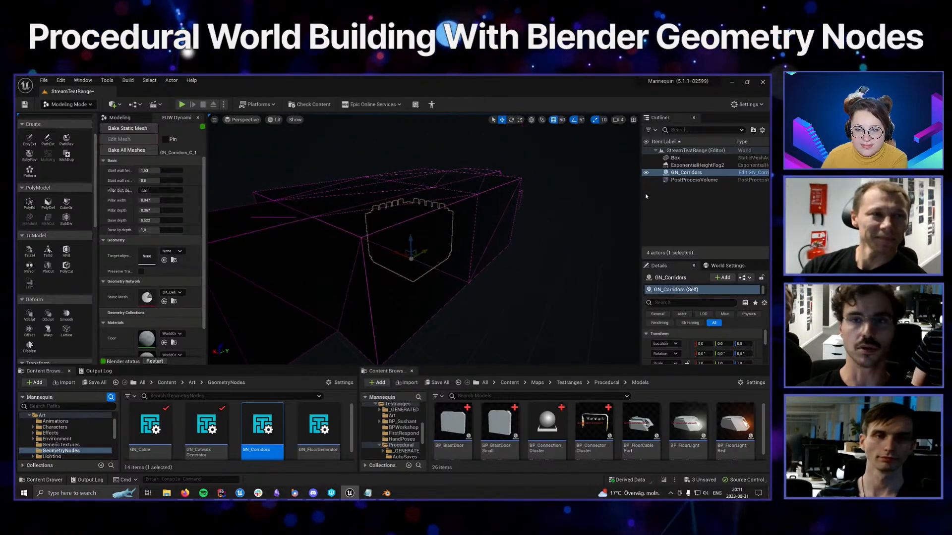
Assign the Box as the target object of GN_Corridors with its transform preserved, and hide the Box
click(689, 158)
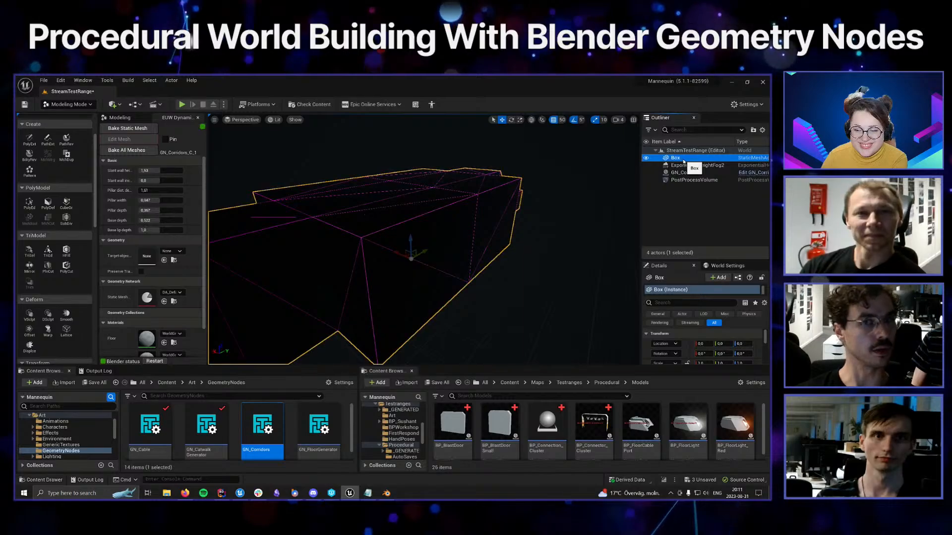
drag(692, 159, 115, 290)
drag(150, 264, 152, 263)
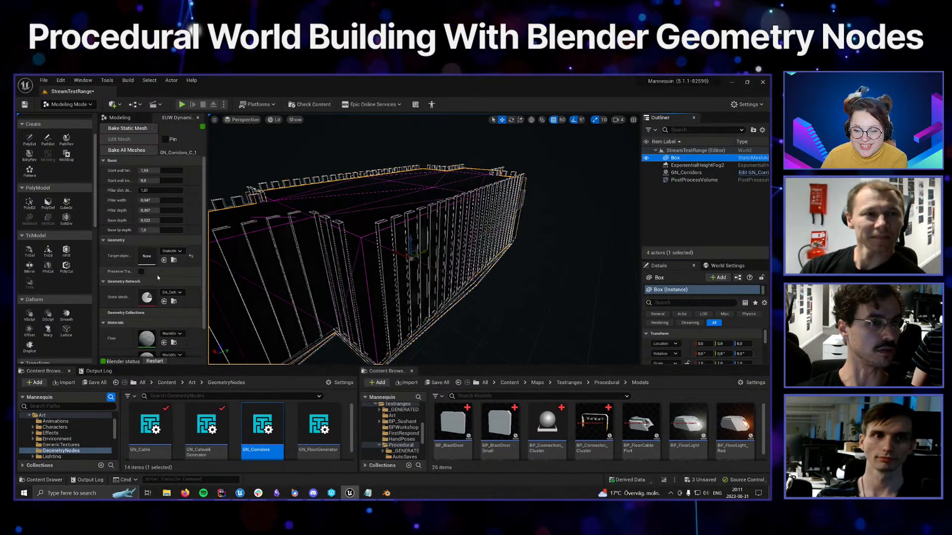
right_drag(509, 260, 511, 260)
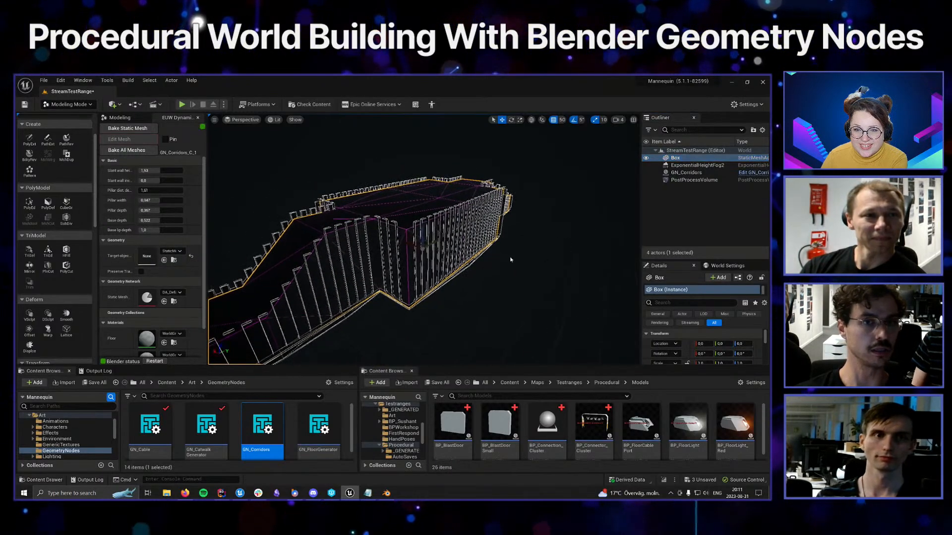
double_click(650, 159)
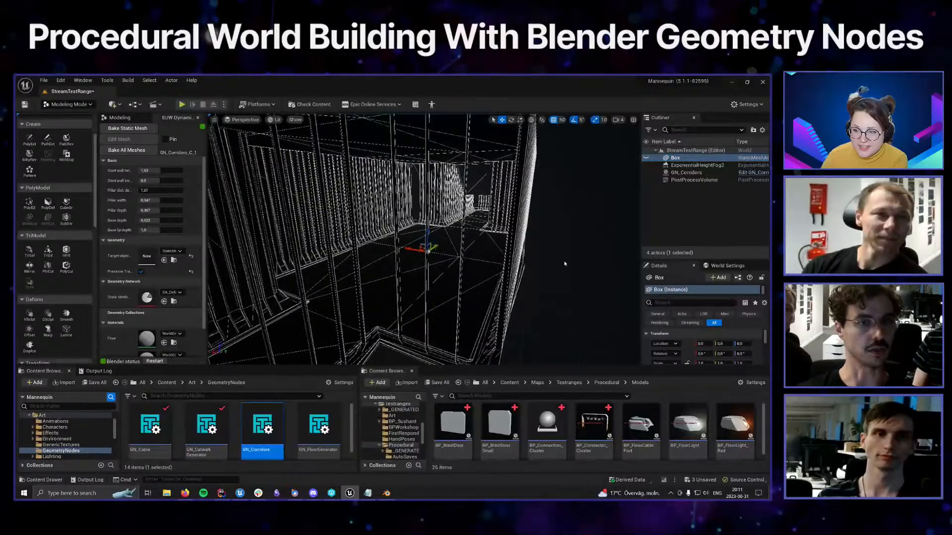
drag(564, 264, 567, 243)
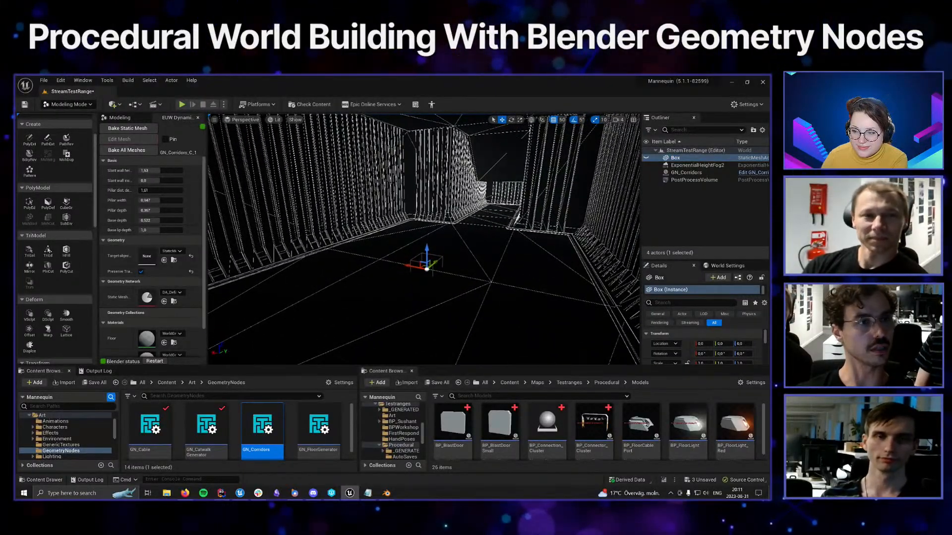
Add a rect light inside the corridor and position it near the ceiling facing downward
click(113, 104)
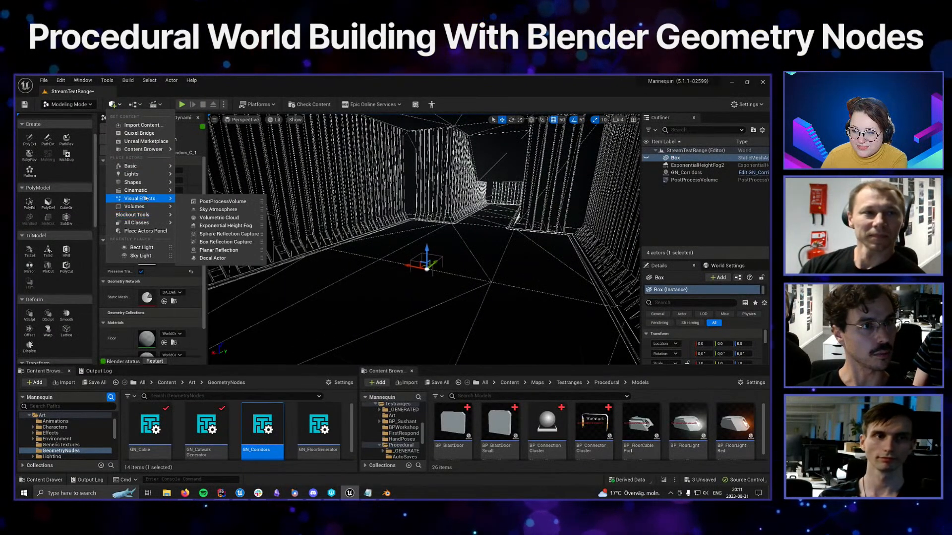
mouse_move(146, 174)
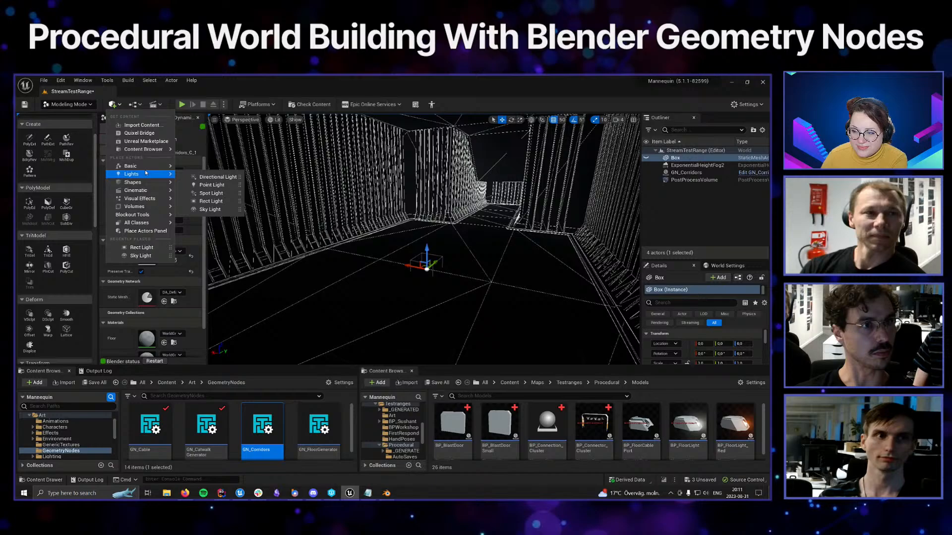
click(211, 202)
scroll(447, 240, up, 5)
key(e)
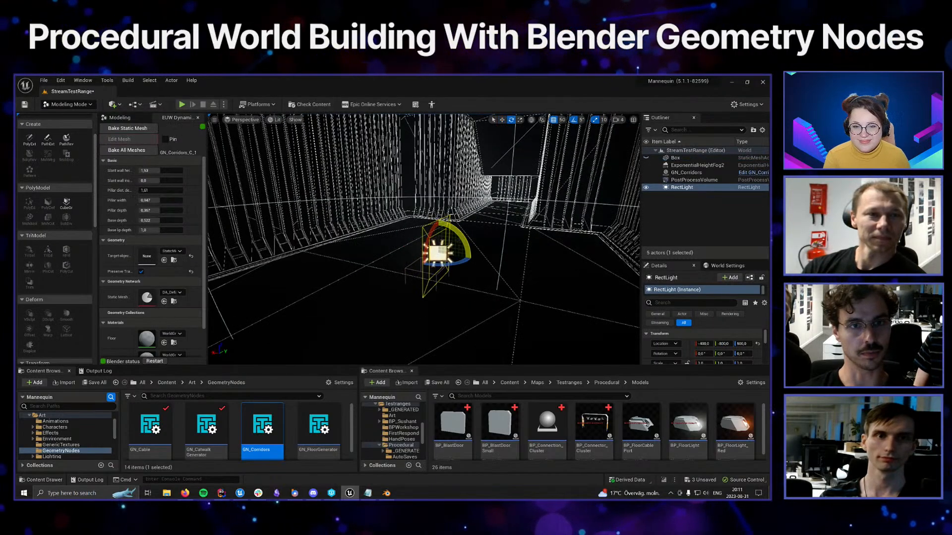
drag(459, 237, 427, 141)
scroll(424, 240, down, 2)
key(w)
Set the rect light's intensity to 2500 lm and its attenuation radius to 2500
scroll(424, 240, down, 2)
scroll(705, 342, down, 3)
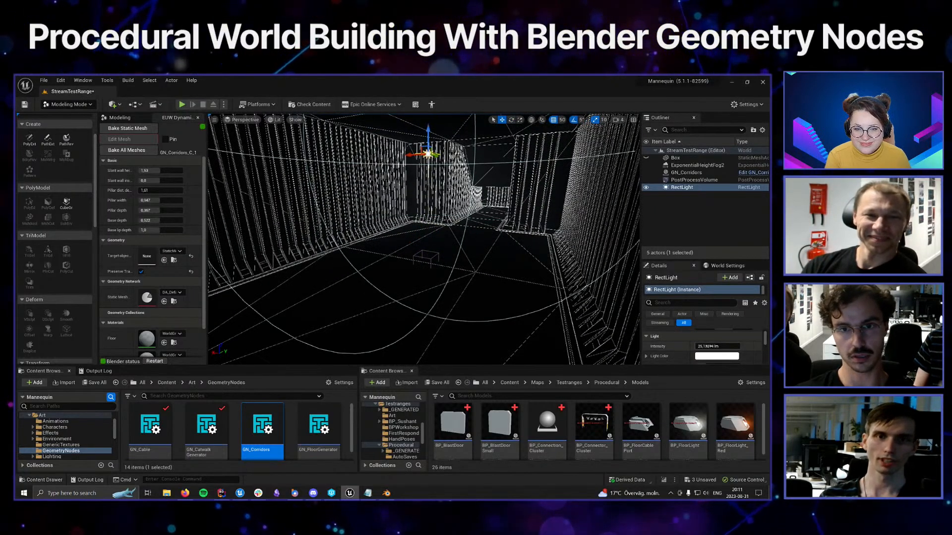
key(Return)
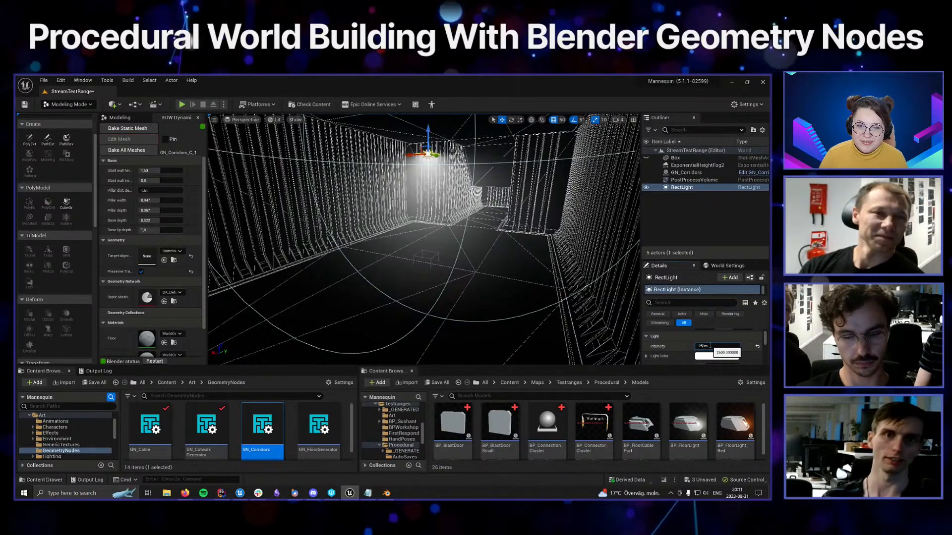
scroll(733, 353, down, 1)
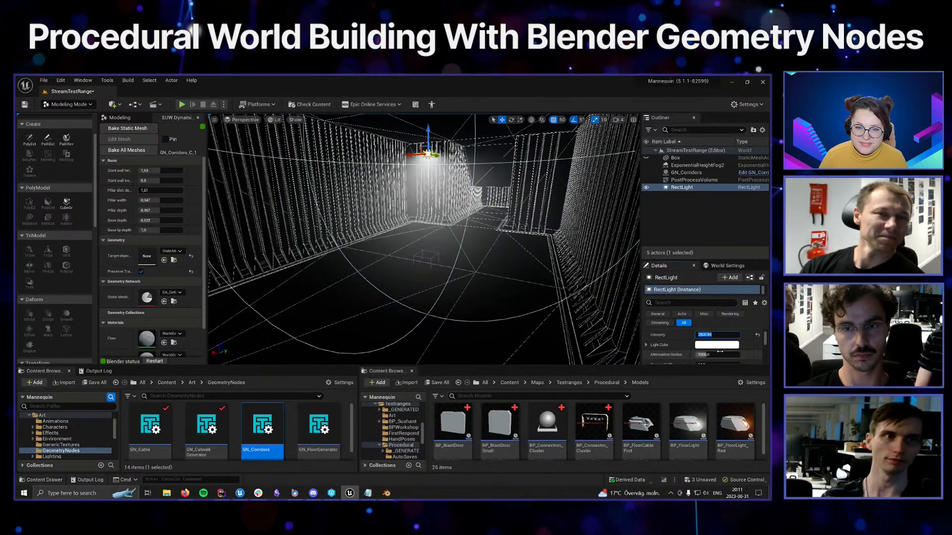
key(Return)
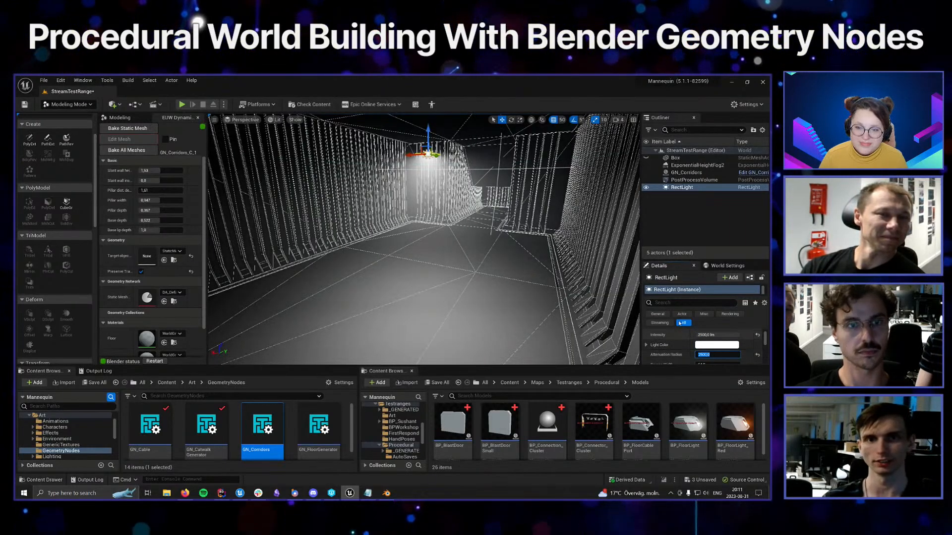
Duplicate the rect light twice and spread the copies along the corridor
key(s)
right_drag(428, 260, 428, 248)
right_drag(422, 208, 422, 207)
alt+drag(422, 204, 320, 212)
right_drag(320, 212, 320, 212)
Unhide the Box and start editing its PolyGroups with vertices included in the selection filter
click(646, 159)
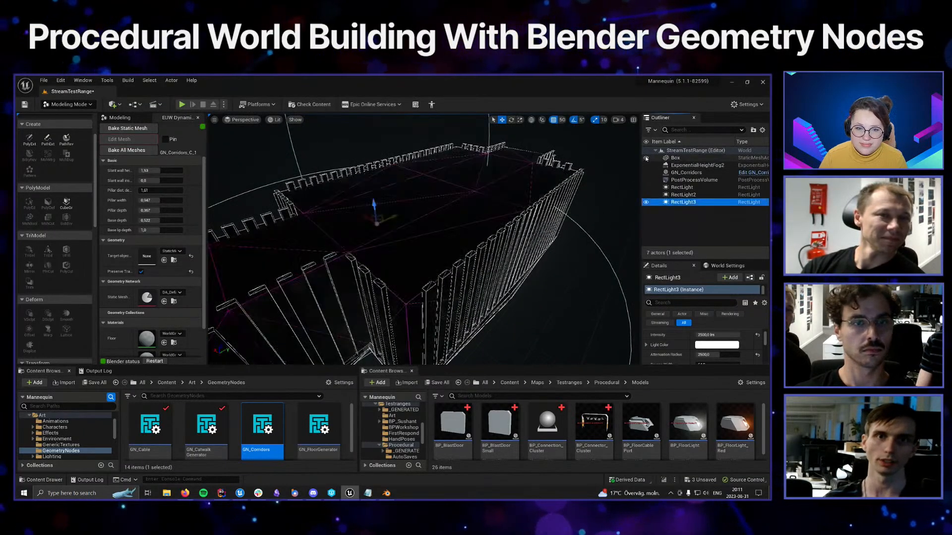
click(675, 158)
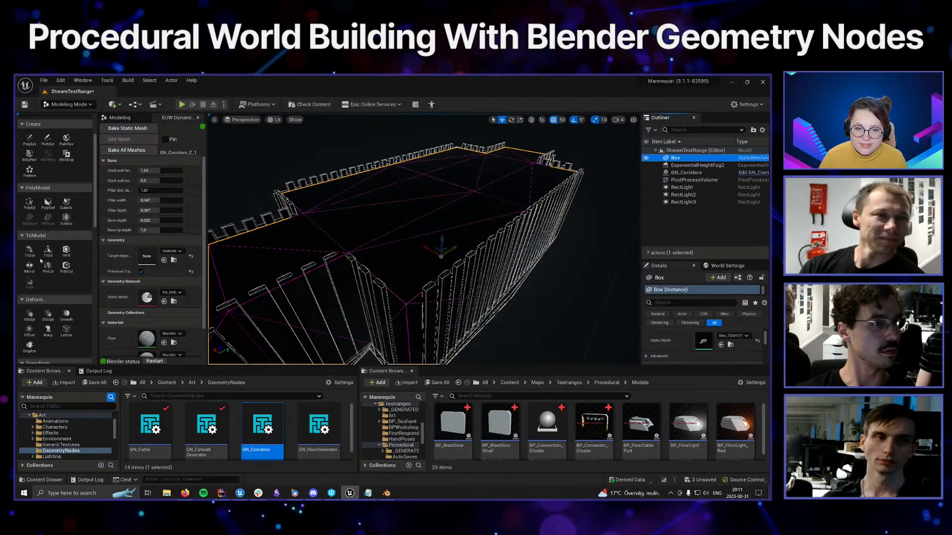
click(30, 202)
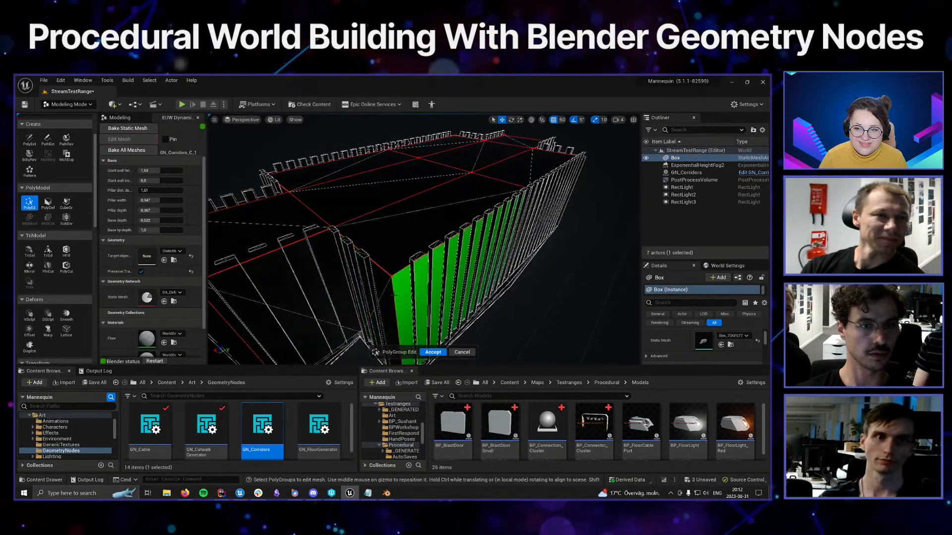
alt+drag(437, 300, 443, 265)
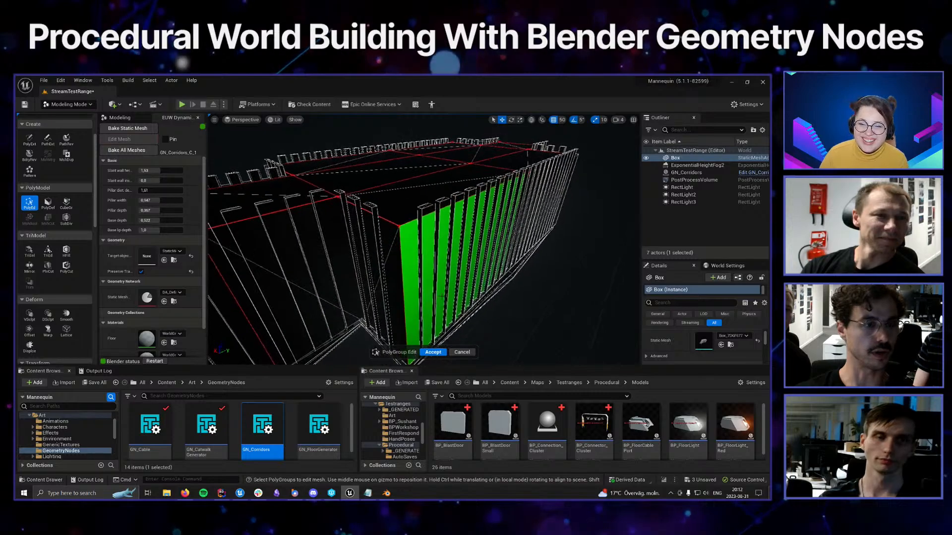
click(125, 120)
scroll(157, 298, down, 3)
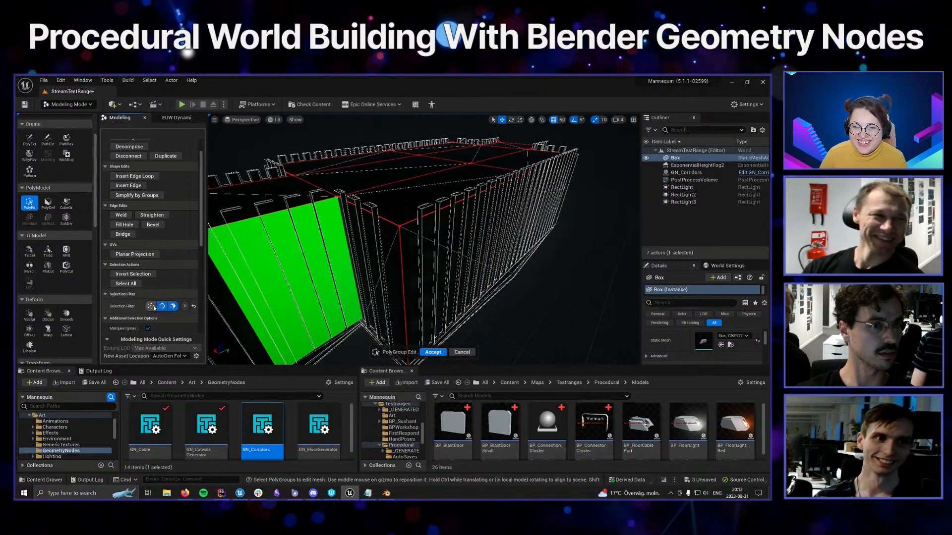
click(150, 306)
Bevel the vertical corner edges at the ends of the Box by a distance of about 314 and accept the edit
click(402, 264)
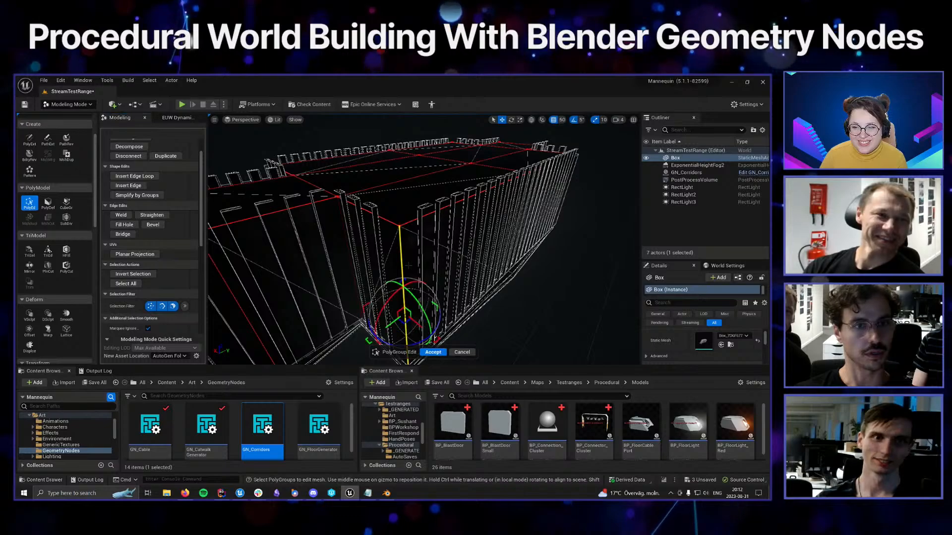
mouse_move(402, 264)
alt+mouse_down()
mouse_move(487, 266)
mouse_move(392, 273)
alt+mouse_up()
shift+click(435, 265)
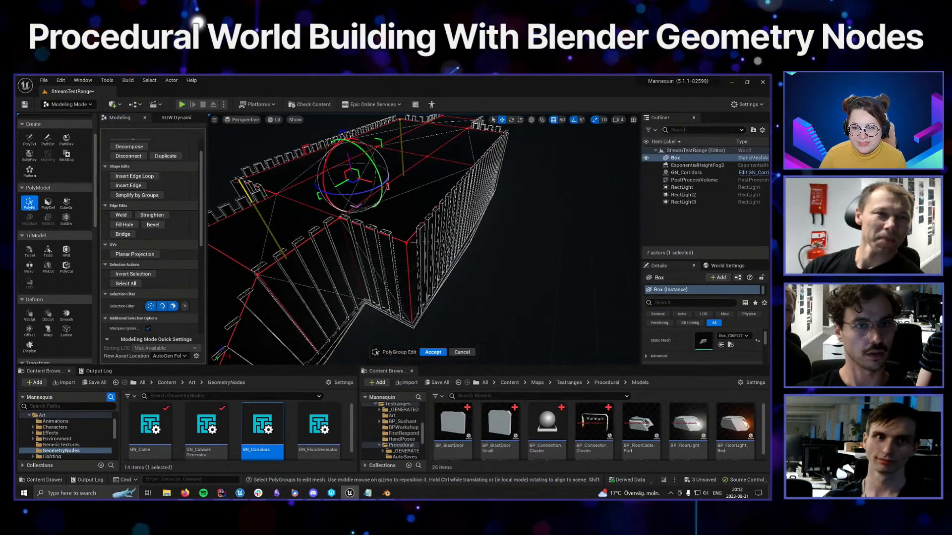
alt+drag(411, 242, 461, 278)
shift+click(470, 266)
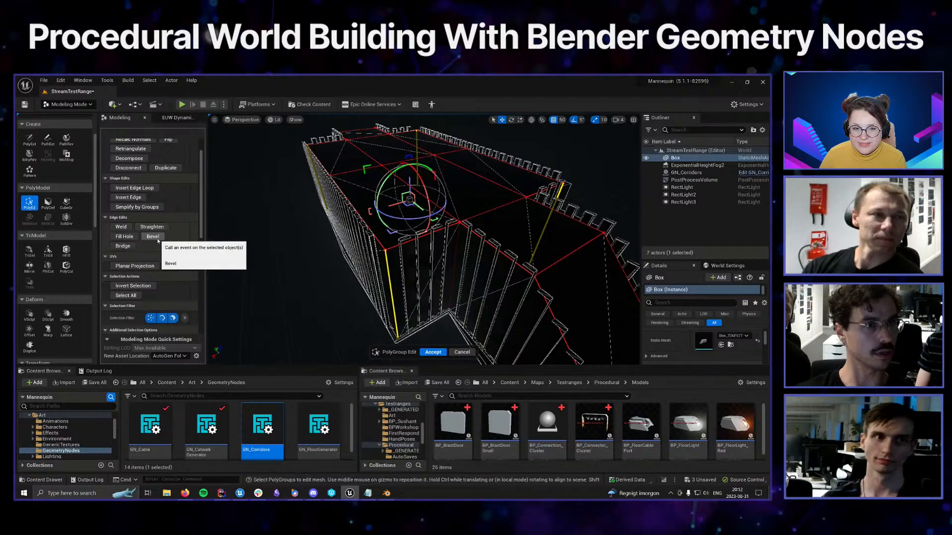
click(153, 224)
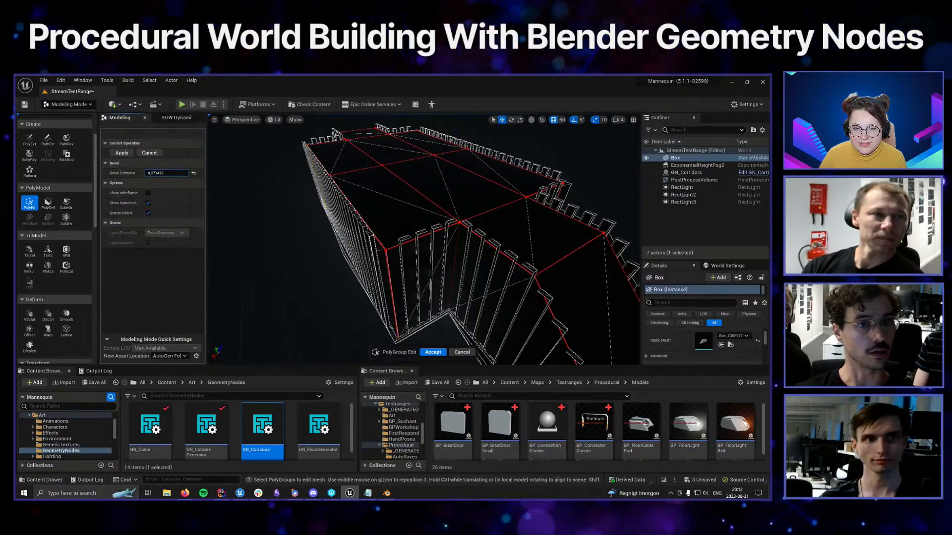
drag(167, 173, 193, 173)
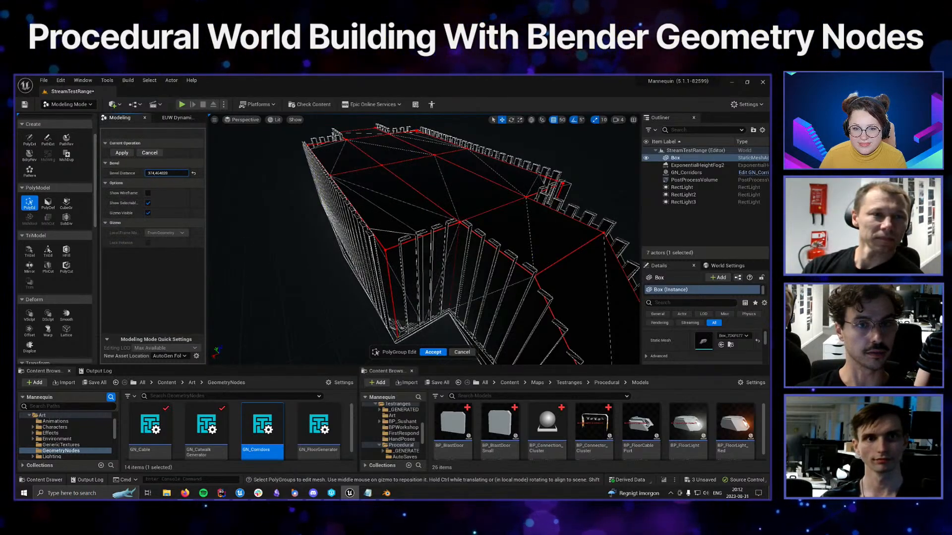
click(121, 153)
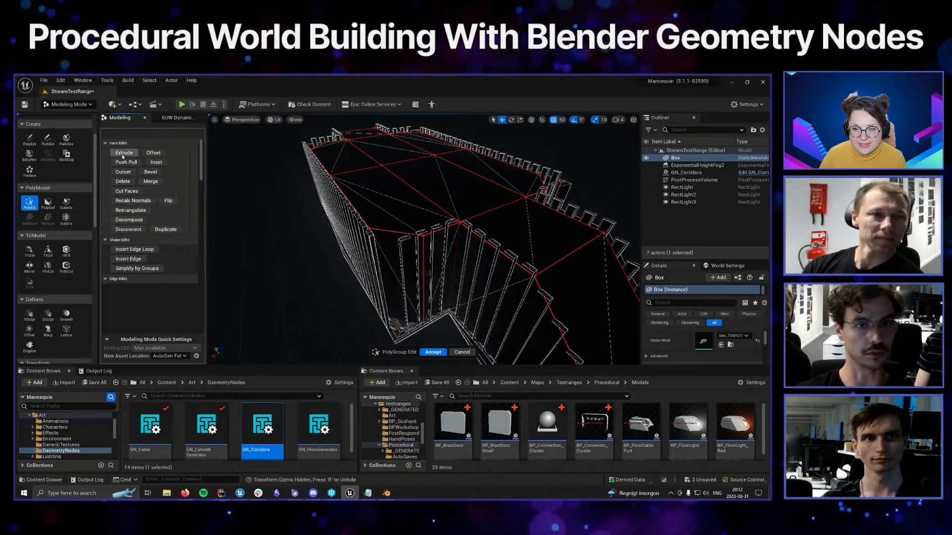
click(433, 354)
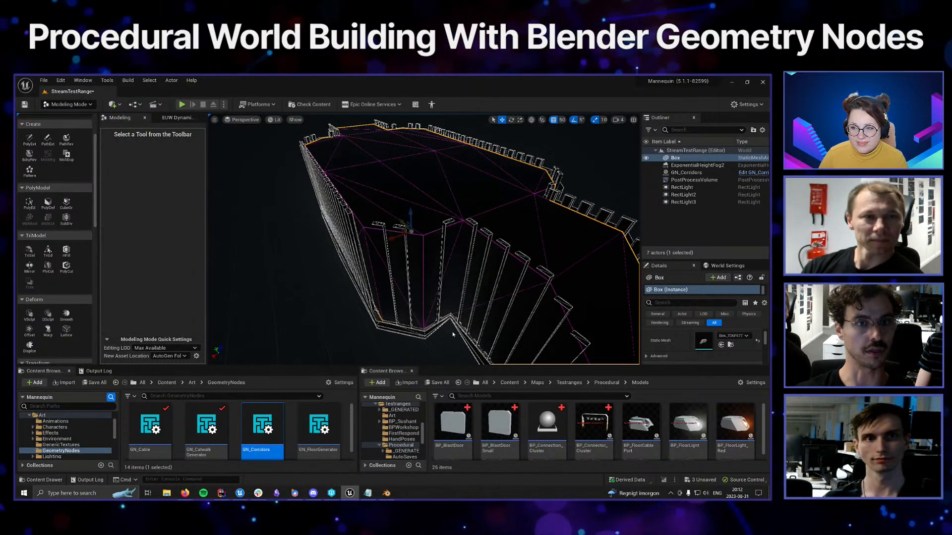
Hide the Box again and turn off the Mesh Edges display in the viewport
alt+drag(452, 329, 462, 323)
scroll(462, 324, up, 4)
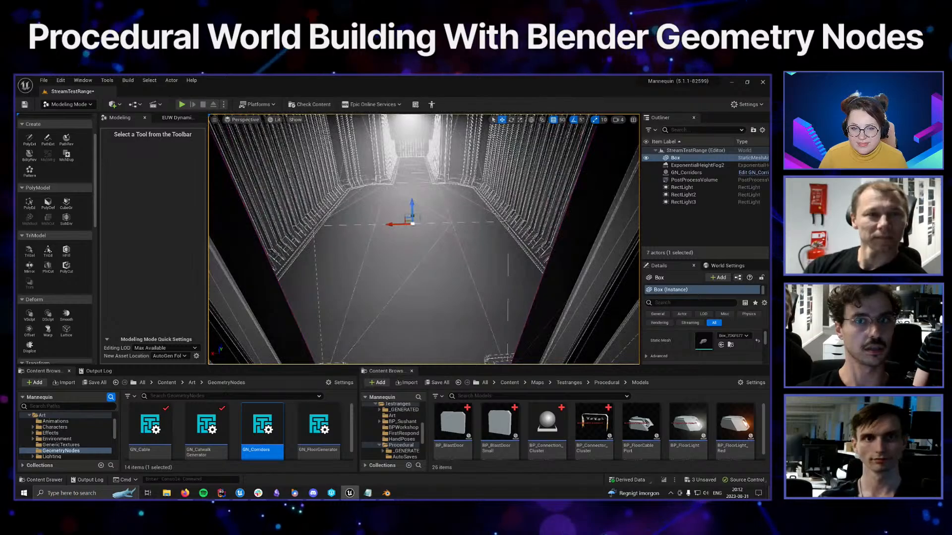
click(649, 159)
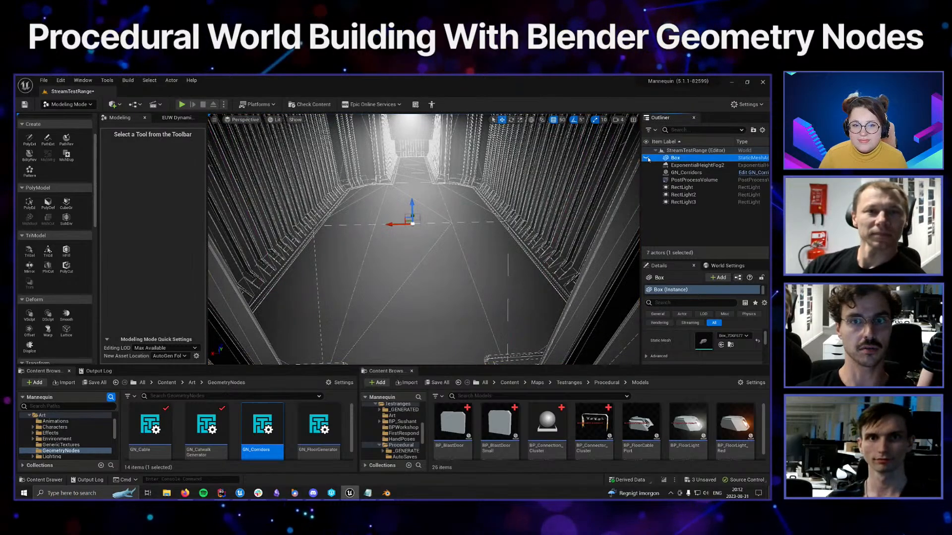
click(294, 120)
click(310, 140)
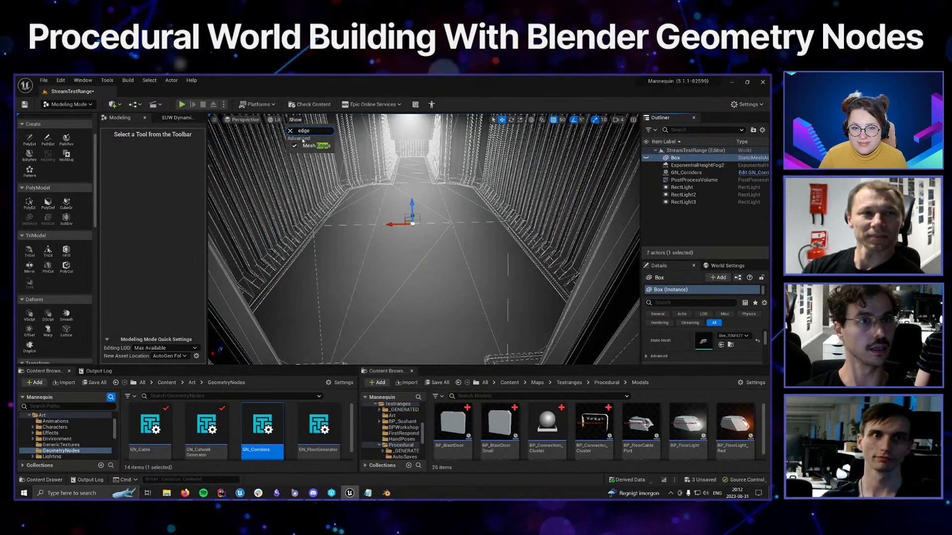
Place the BP_Ship blueprint from the Models folder inside the corridor
right_drag(352, 203, 411, 256)
scroll(411, 257, up, 4)
alt+drag(411, 257, 503, 277)
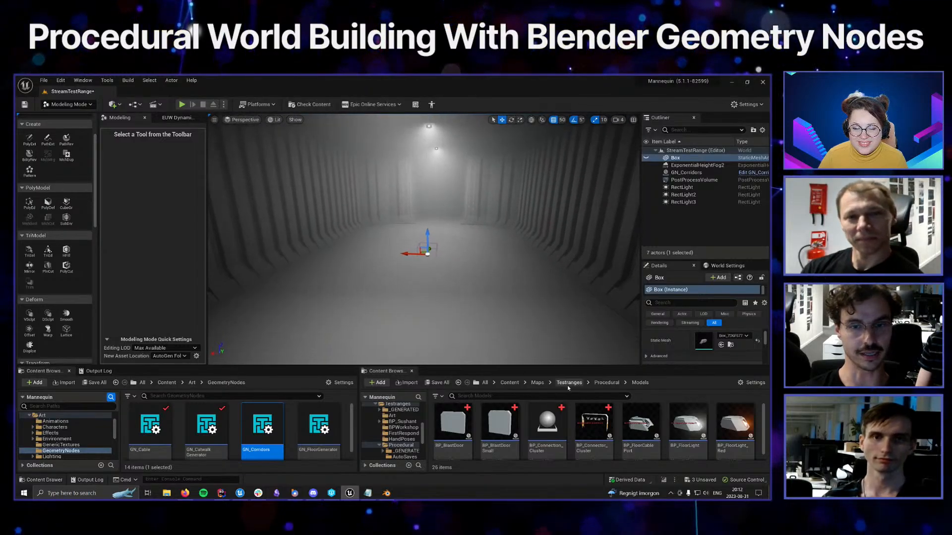
scroll(545, 422, down, 5)
click(542, 420)
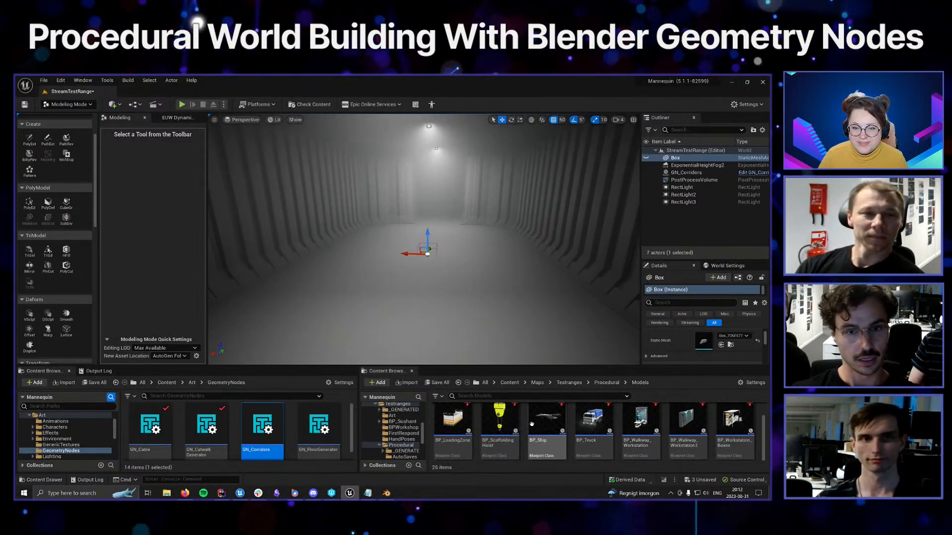
drag(542, 419, 530, 305)
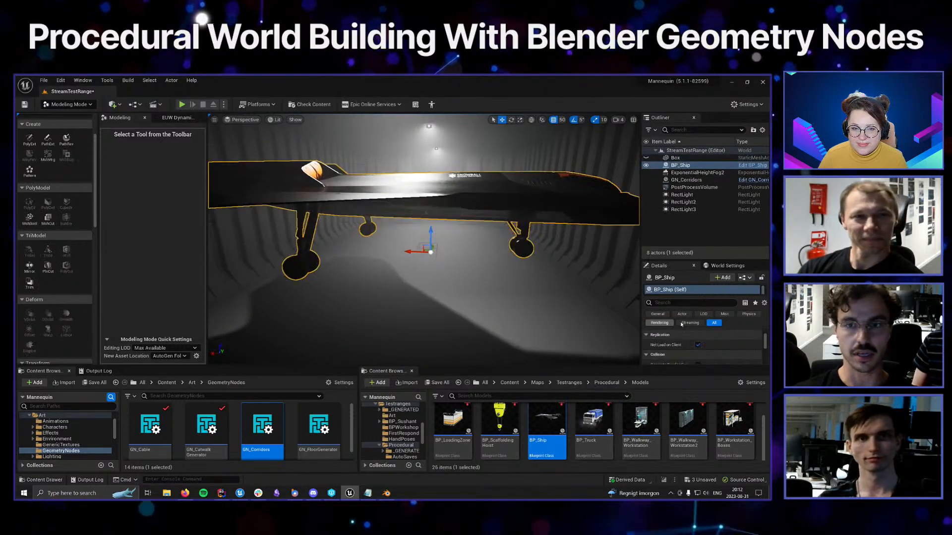
Set the BP_Ship's location to 0, 0, 0 and its Z rotation to 90°
scroll(709, 342, down, 5)
scroll(709, 343, up, 10)
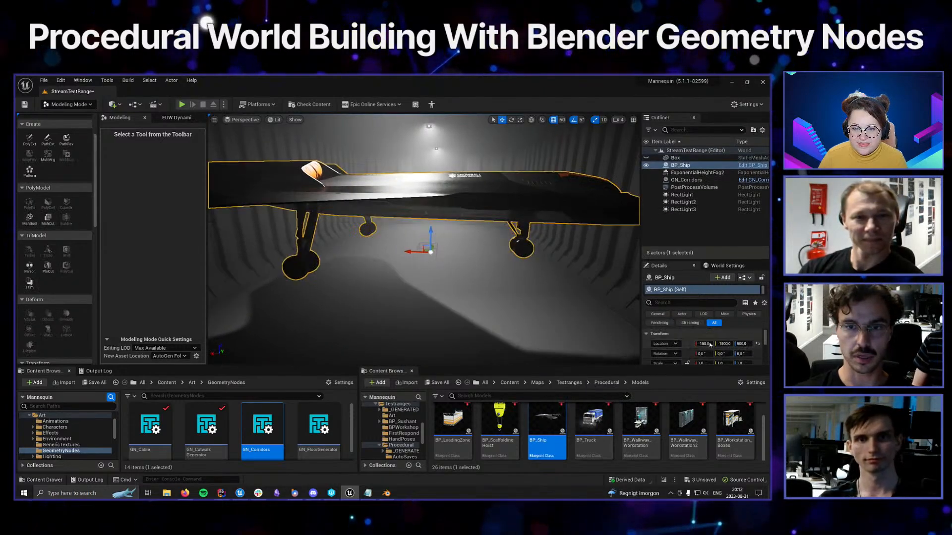
text(0)
key(Tab)
text(0)
key(Tab)
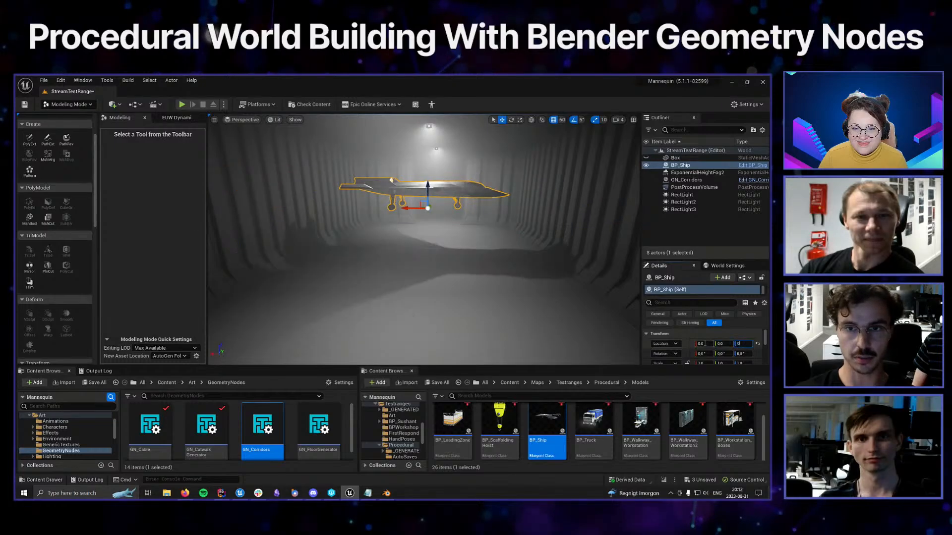
text(0)
key(Return)
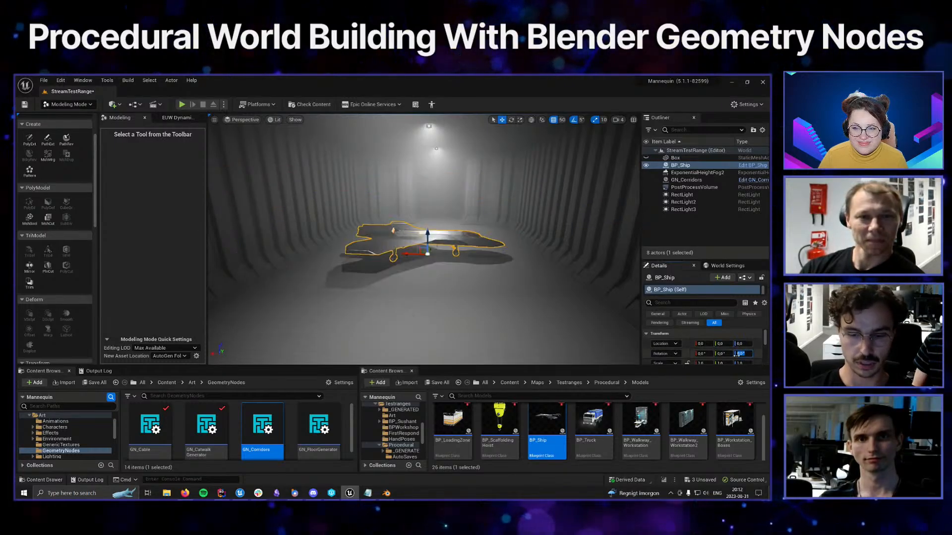
text(90)
key(Return)
scroll(391, 250, up, 2)
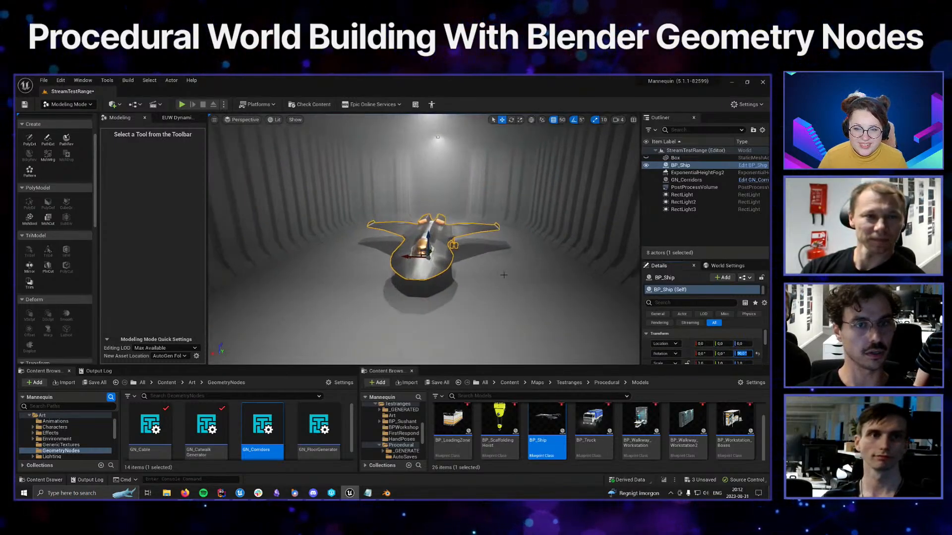
Create a 100 × 100 × 100 box on the corridor floor beside the ship
right_drag(504, 275, 436, 278)
alt+drag(504, 282, 572, 278)
mouse_move(446, 299)
alt+mouse_down()
mouse_move(417, 297)
mouse_move(461, 299)
mouse_move(428, 299)
alt+mouse_up()
scroll(446, 299, up, 1)
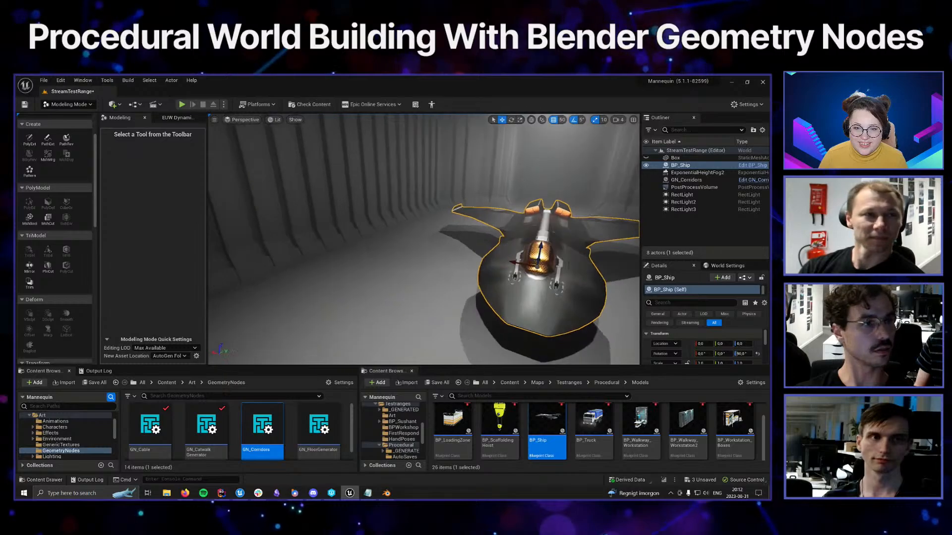
alt+drag(315, 285, 296, 290)
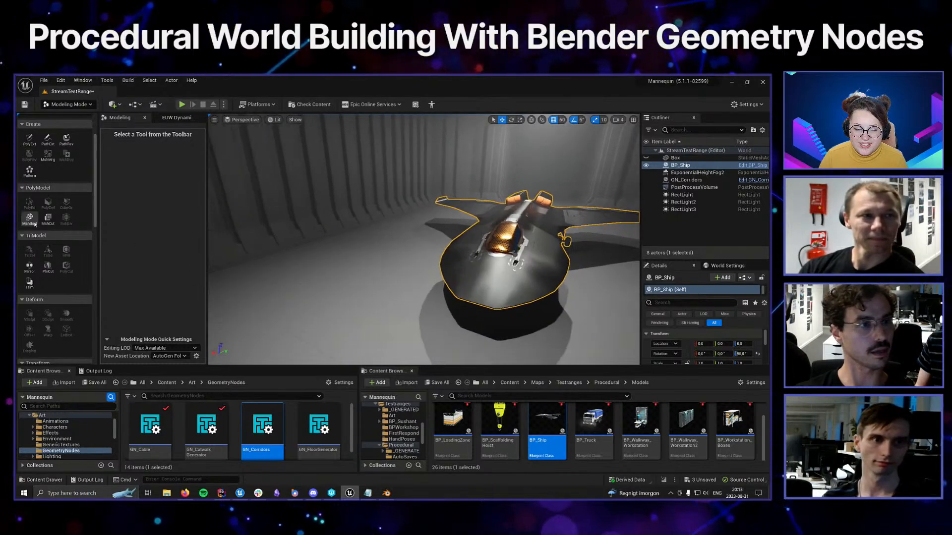
scroll(48, 143, up, 2)
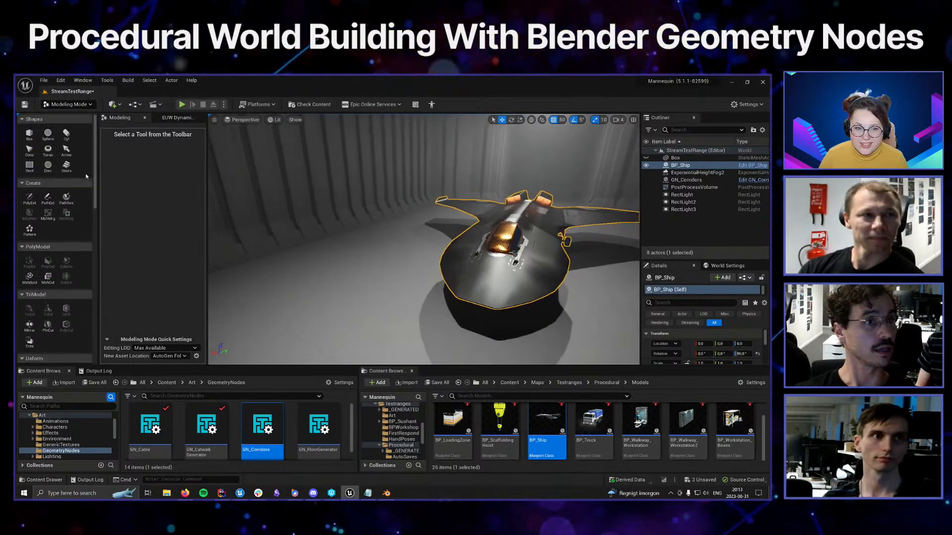
click(33, 136)
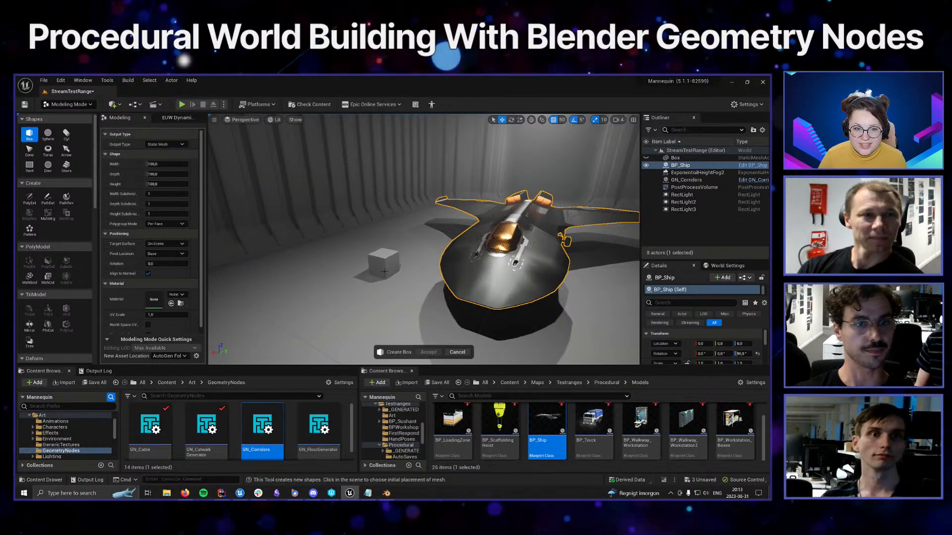
click(378, 322)
scroll(427, 278, up, 3)
right_drag(428, 278, 430, 276)
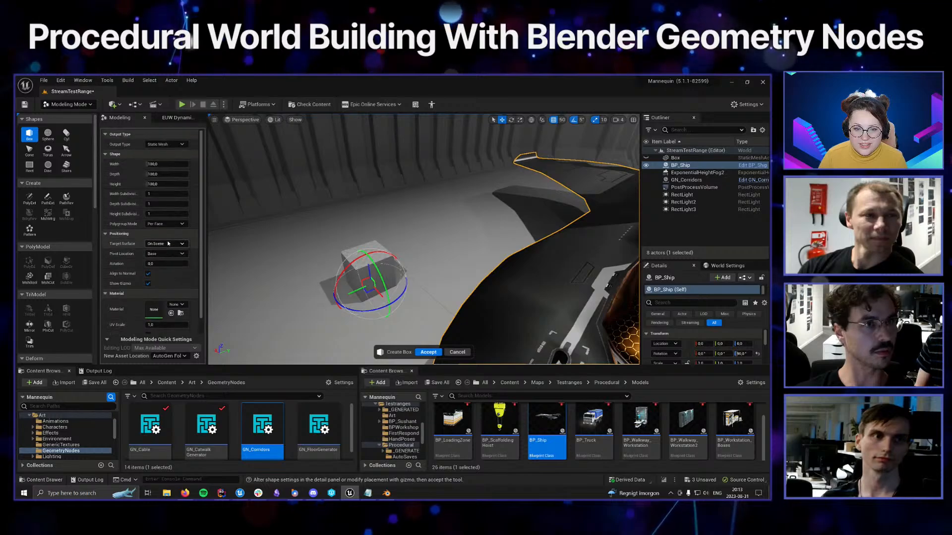
click(428, 352)
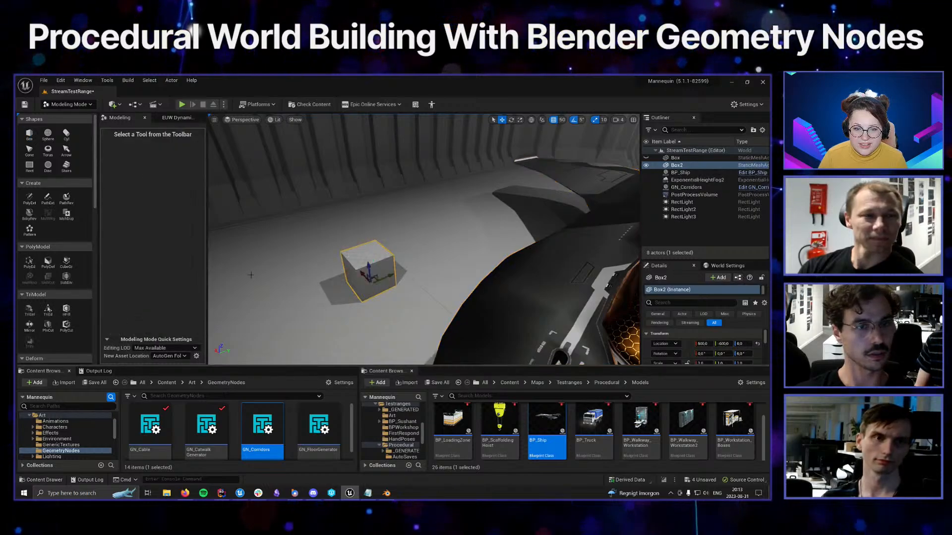
Open the new box beside the ship for PolyGroup editing and delete its side faces
click(30, 263)
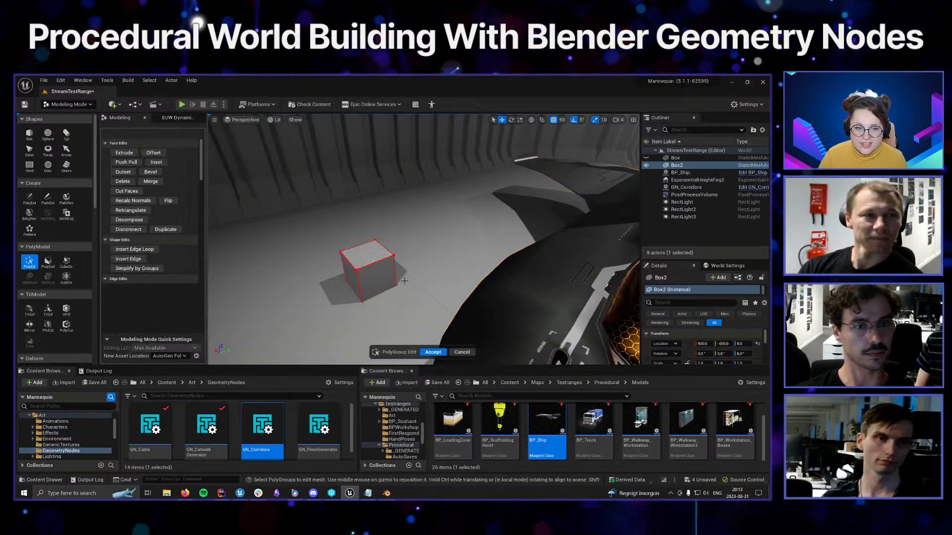
click(375, 279)
key(Delete)
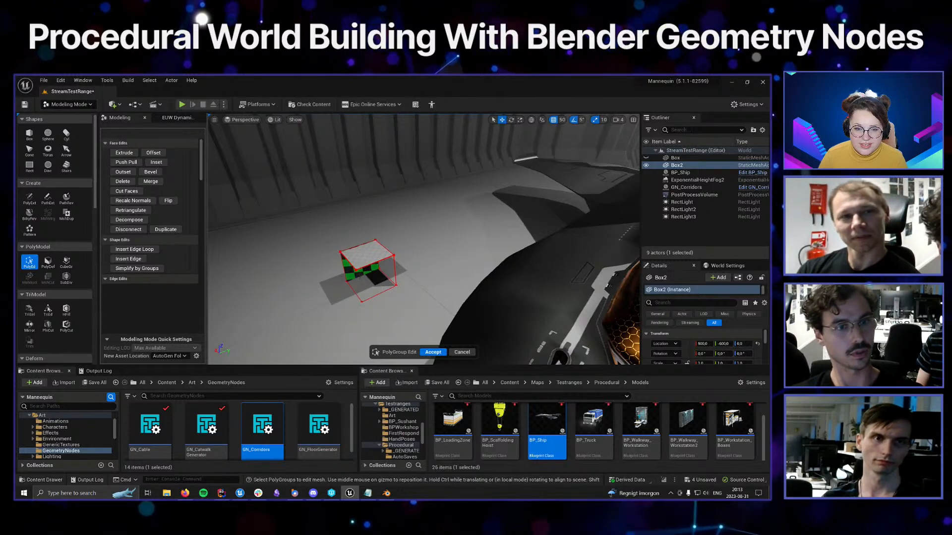
click(354, 273)
key(Delete)
Weld the box's top edge to the bottom edge on the same side to form a sloped face
right_drag(500, 264, 464, 241)
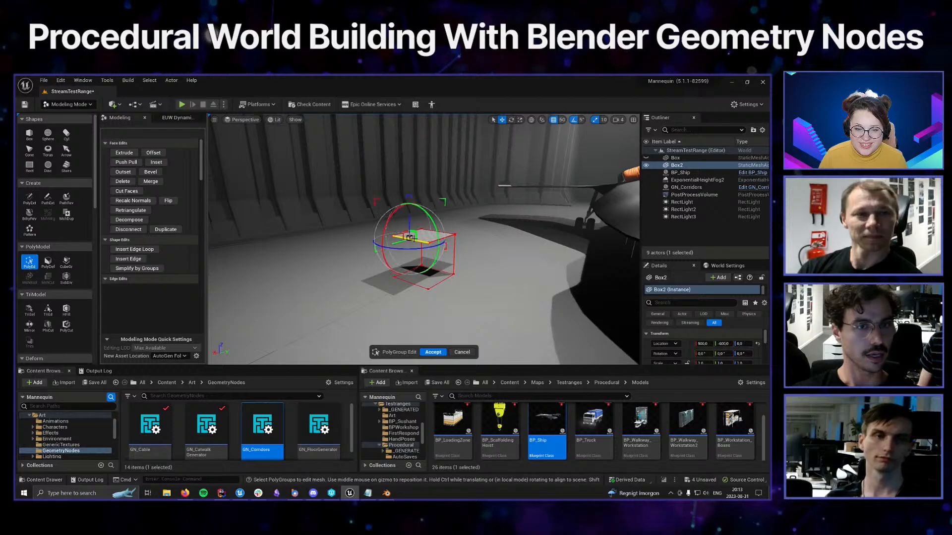
click(411, 286)
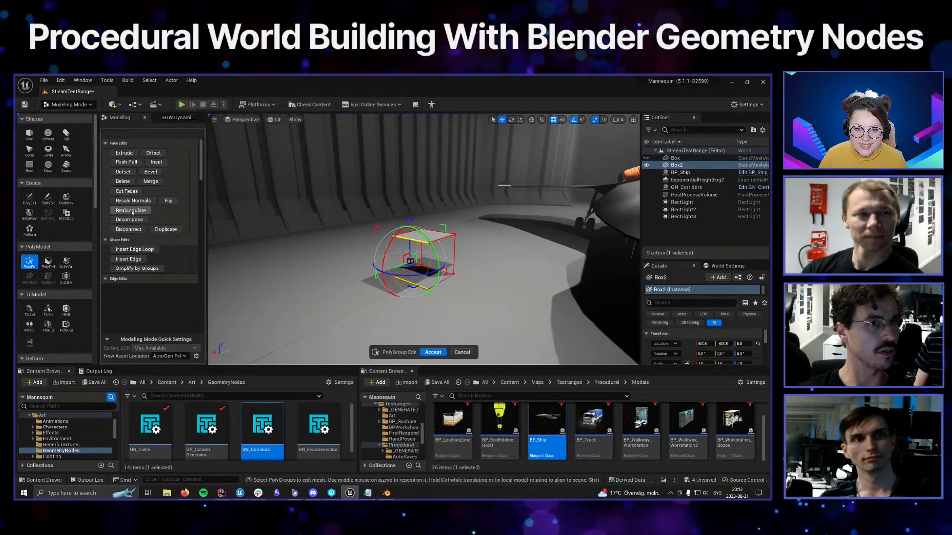
scroll(139, 218, down, 2)
click(125, 244)
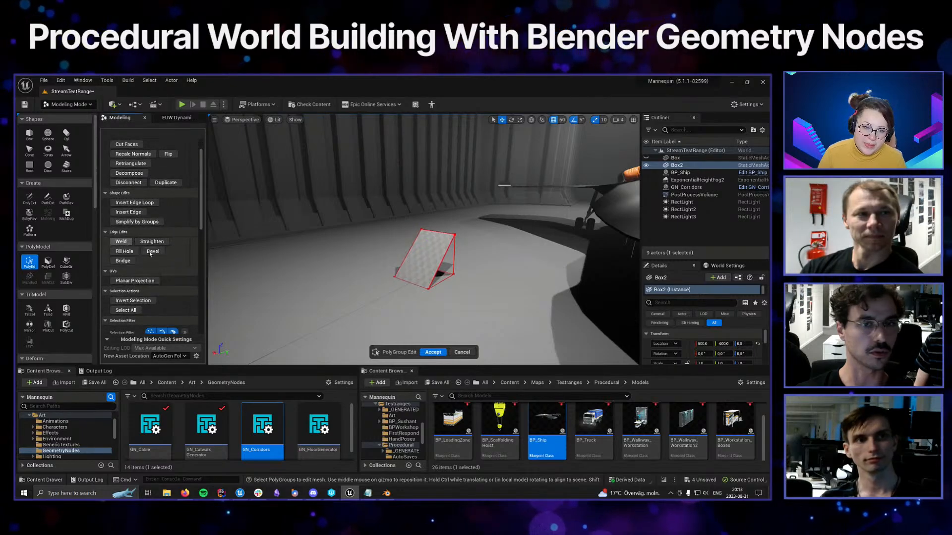
Lengthen the wedge by moving its vertical back face outward, and raise its top edge to make it taller
right_drag(312, 272, 369, 253)
click(378, 246)
drag(394, 247, 436, 255)
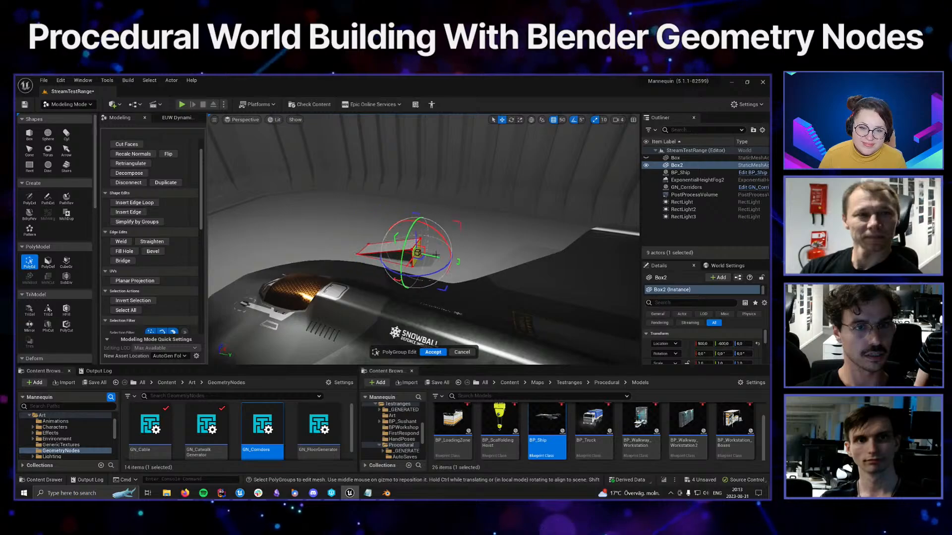
click(414, 244)
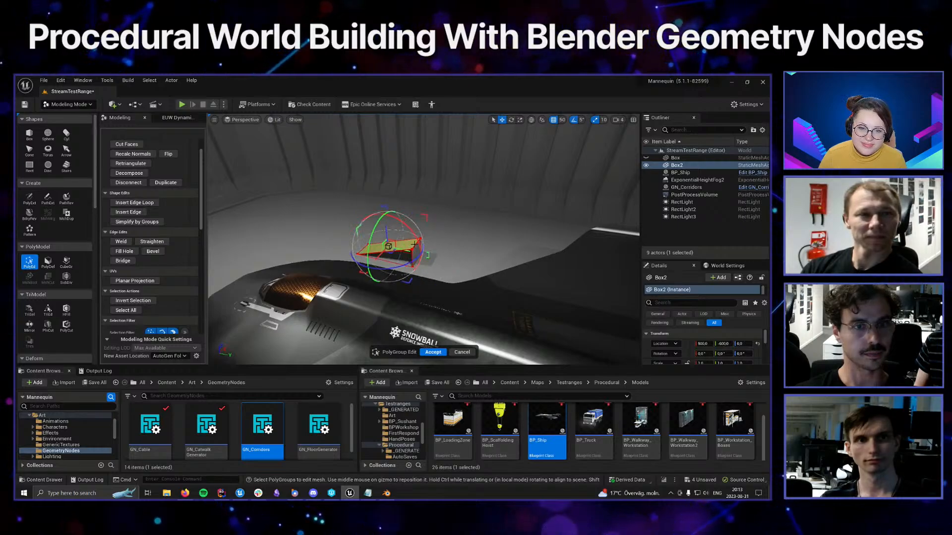
click(415, 244)
drag(418, 243, 482, 272)
scroll(434, 256, up, 3)
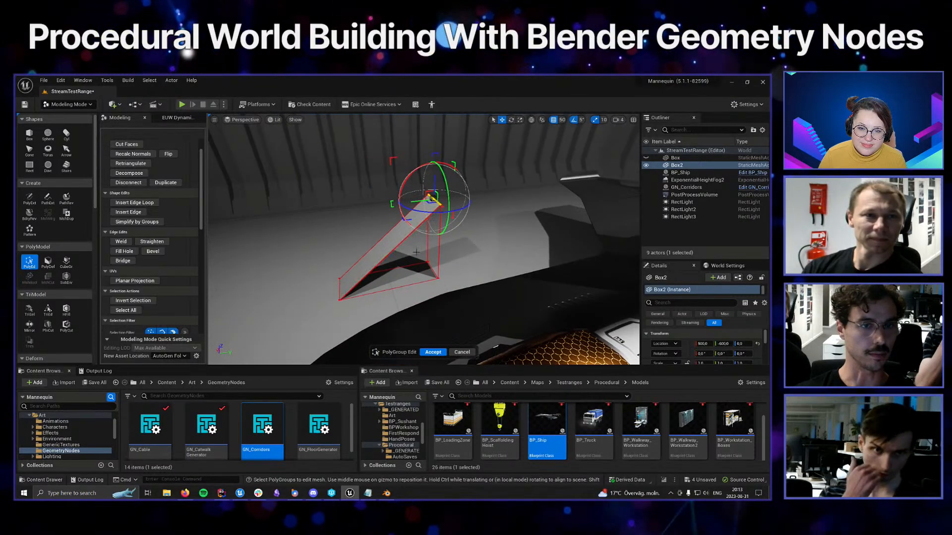
Fill the wedge's open triangular side facing the ship
click(390, 269)
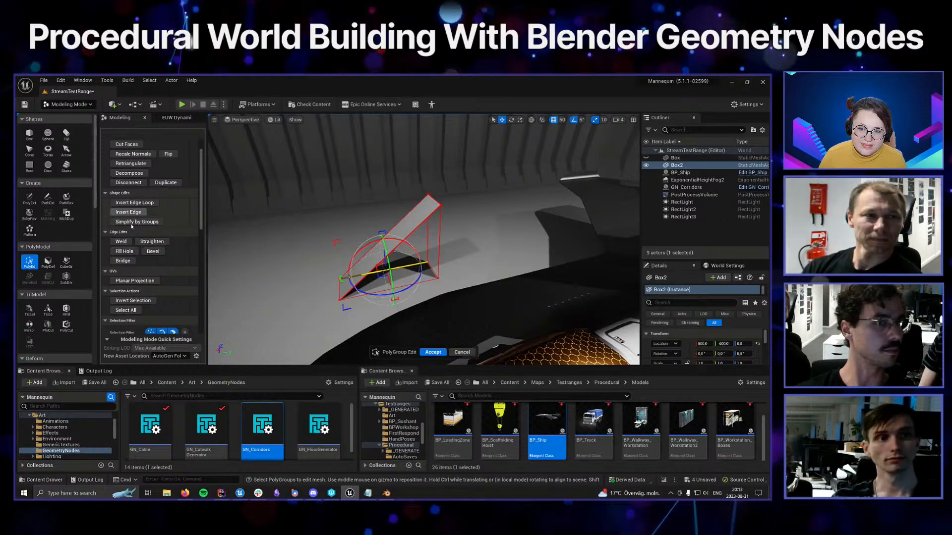
click(124, 251)
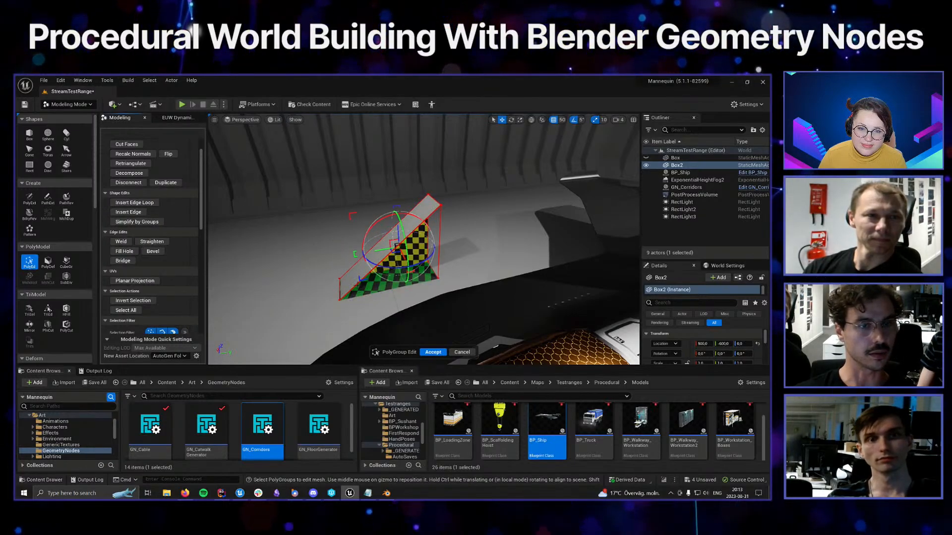
key(ctrl+z)
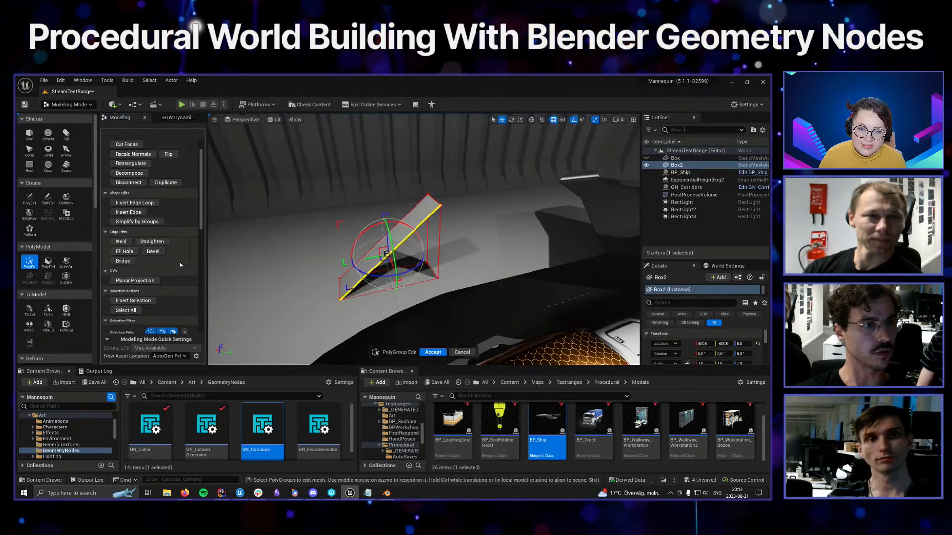
click(129, 252)
alt+drag(422, 245, 352, 248)
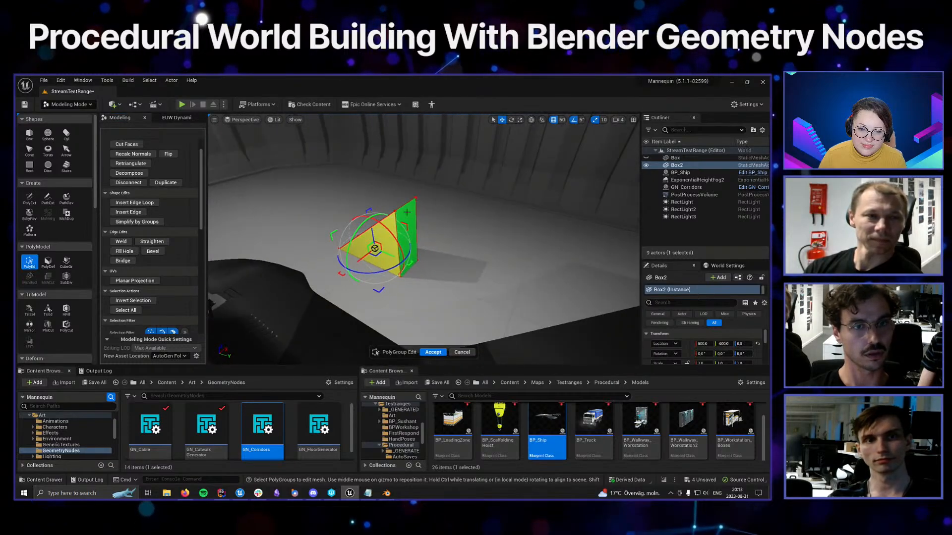
Extrude the wedge's vertical back face straight outward to form a block behind the ramp
click(411, 243)
scroll(134, 171, up, 3)
click(134, 170)
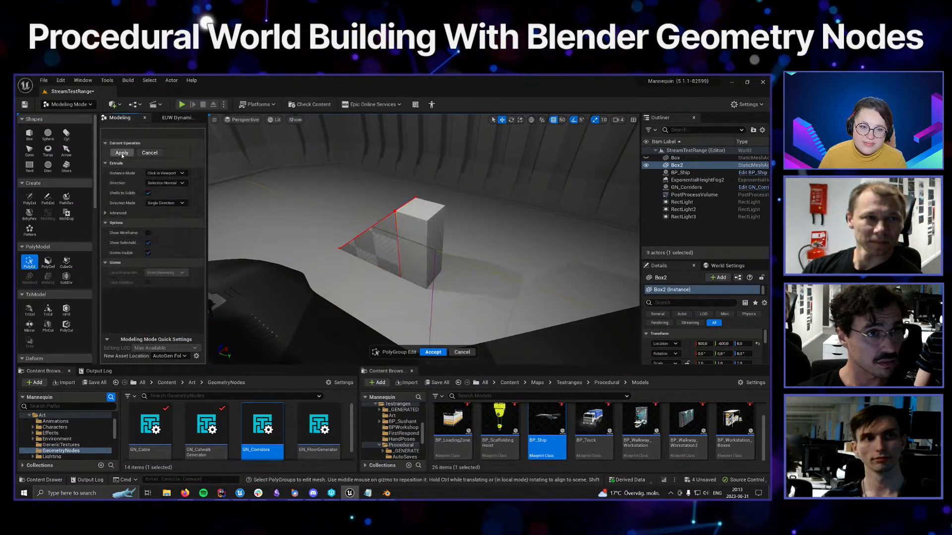
click(443, 261)
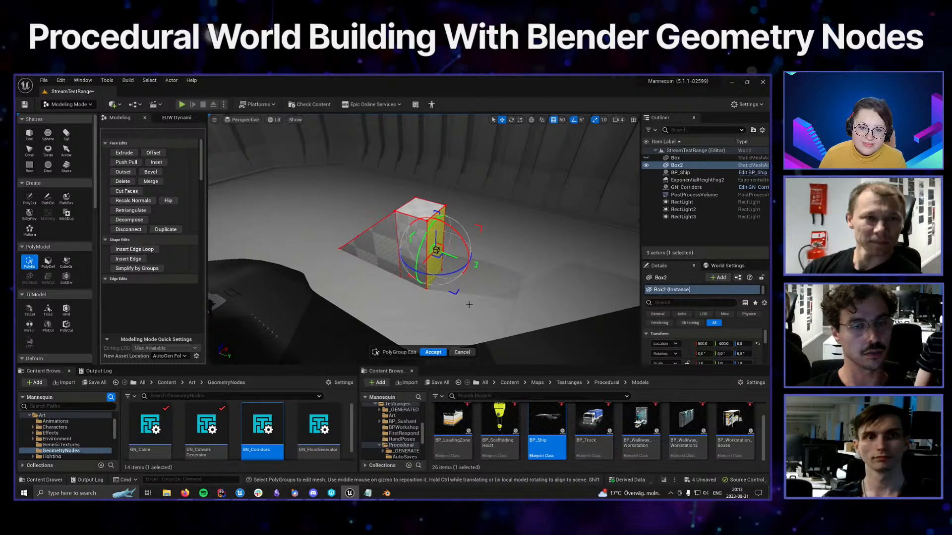
Extrude the new block's side face toward the ship to widen it into a platform
right_drag(469, 304, 605, 297)
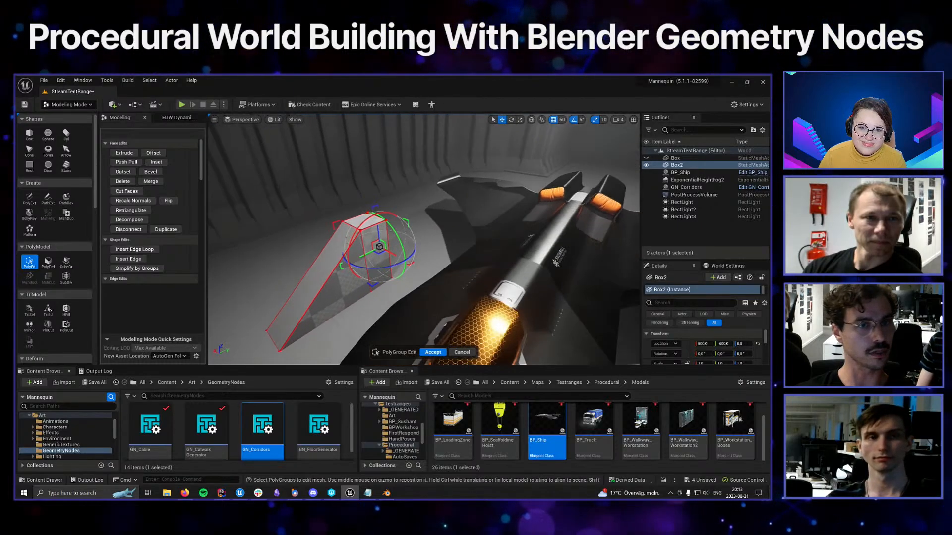
click(376, 264)
right_drag(446, 275, 460, 275)
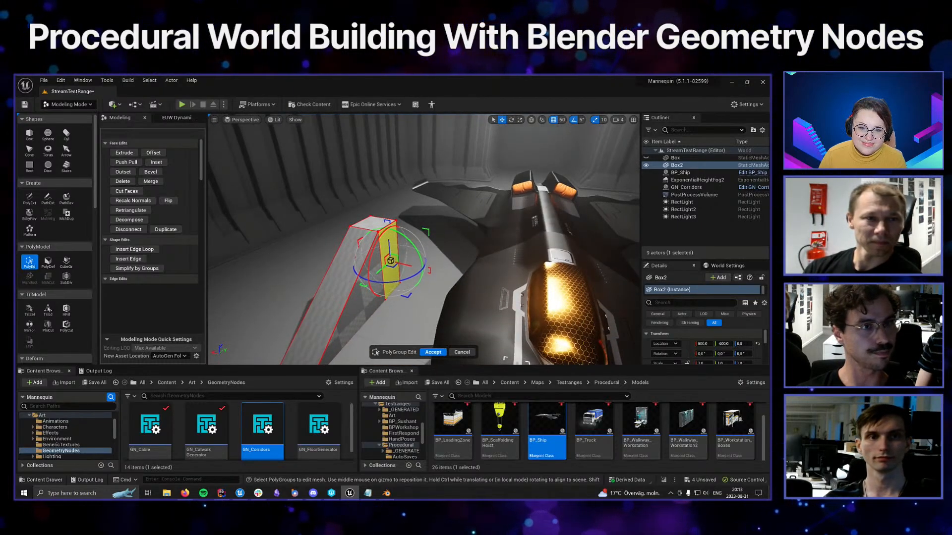
click(124, 152)
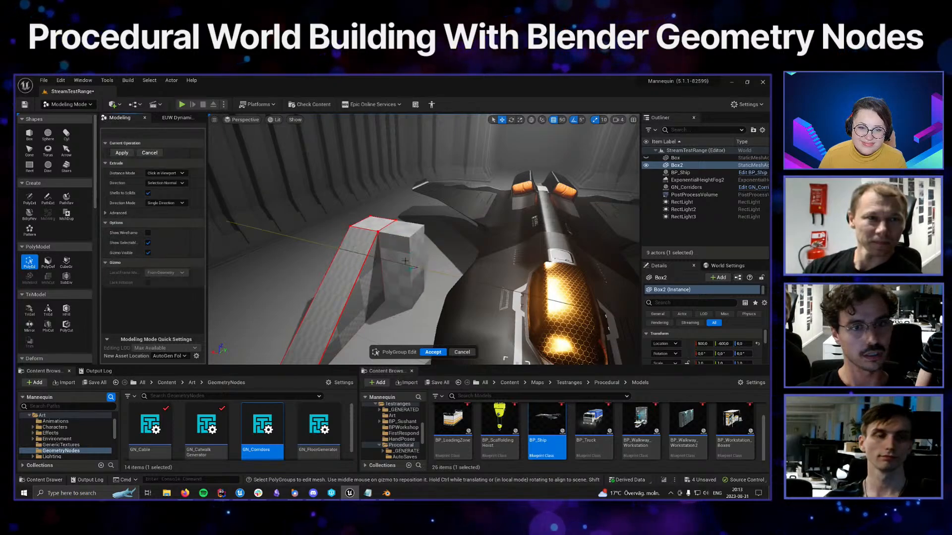
click(405, 261)
key(f)
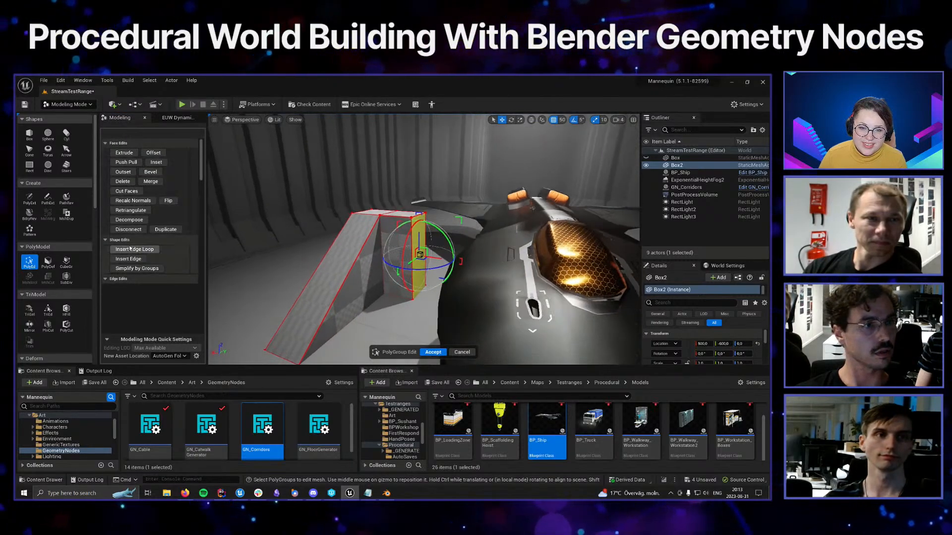
Insert a horizontal edge loop around the upper part of the platform block with the insertion mode set to Retriangulate
click(131, 249)
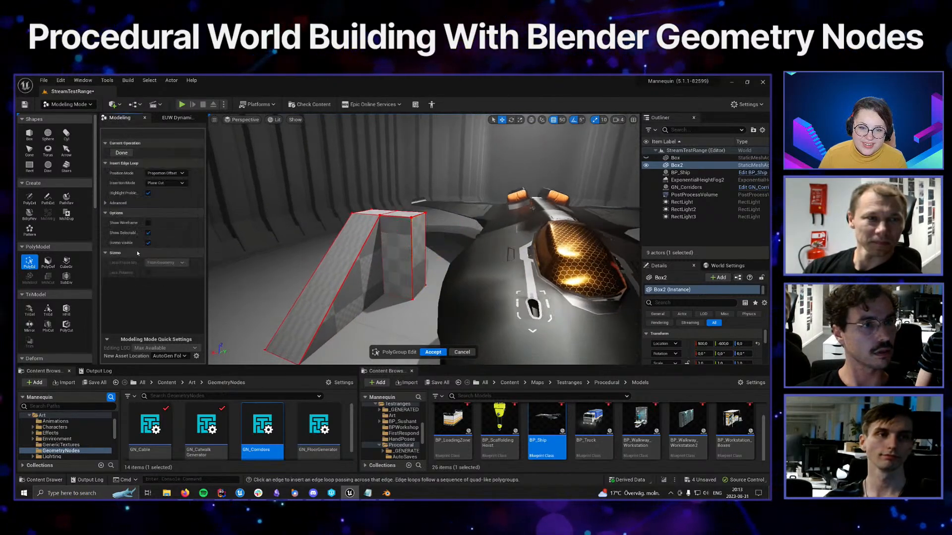
click(166, 183)
click(161, 198)
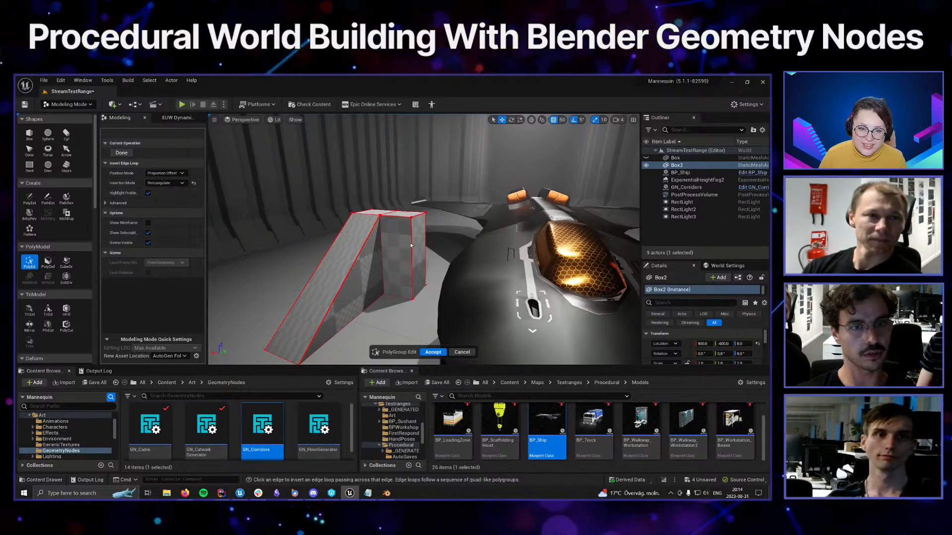
click(121, 153)
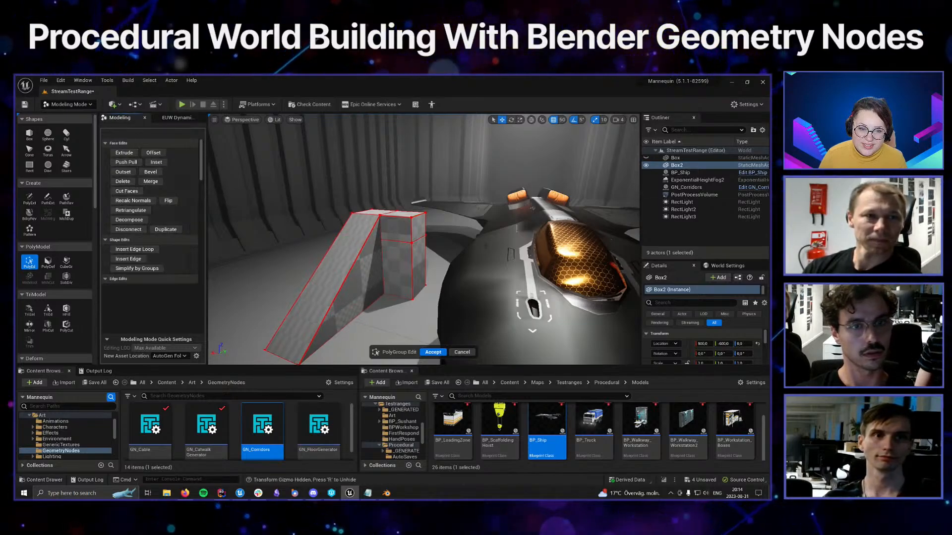
Extrude the upper end face of the platform toward the ship and pull the extruded face back slightly
click(416, 227)
right_drag(415, 226, 433, 229)
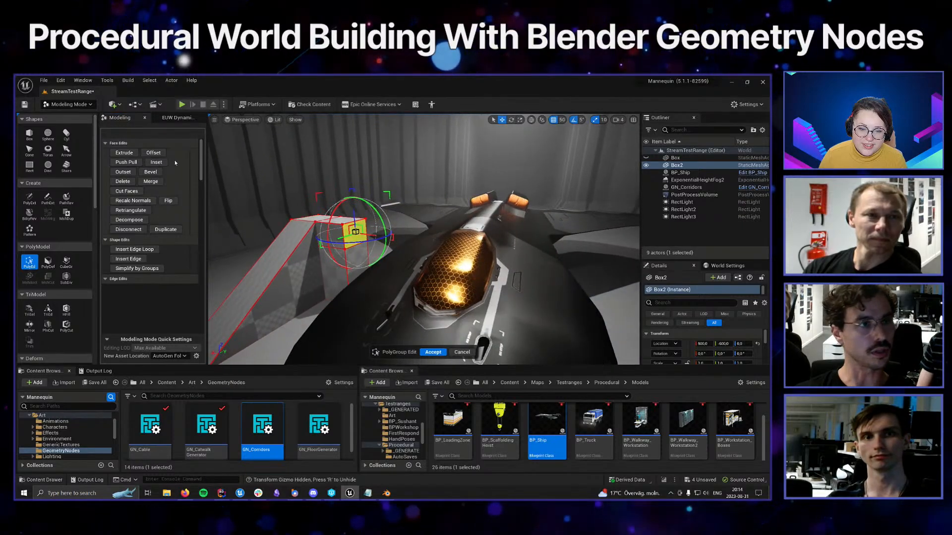
click(124, 156)
click(425, 228)
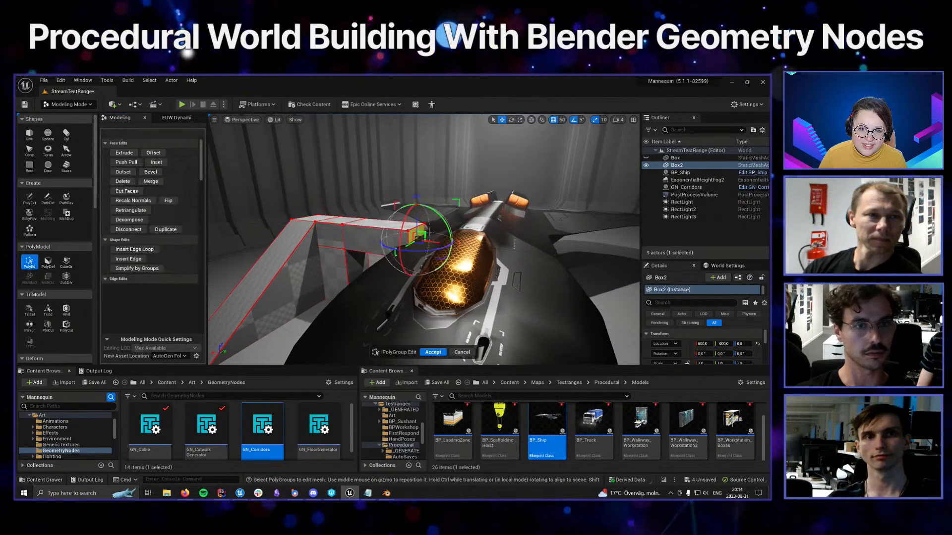
drag(436, 241, 402, 238)
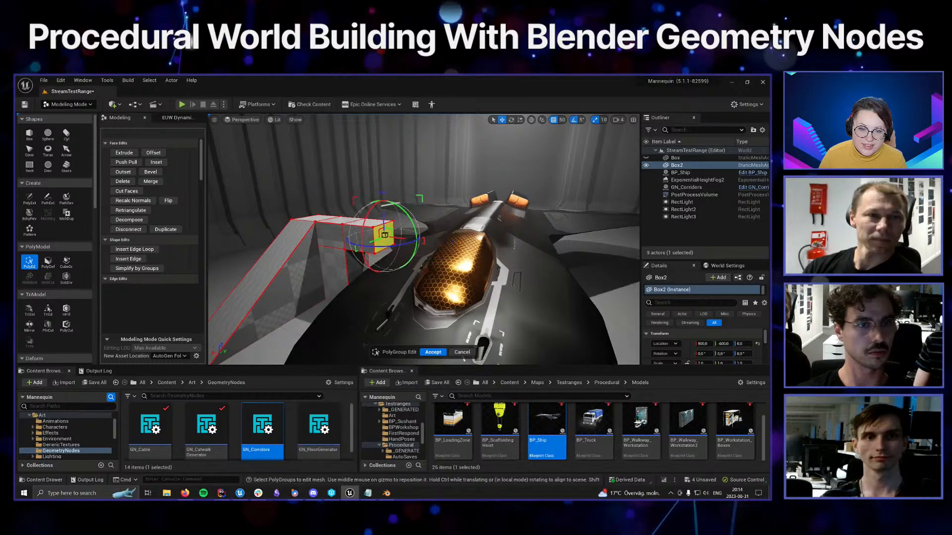
Extrude the walkway's end face further toward the ship and raise it to form a sloped section
click(124, 153)
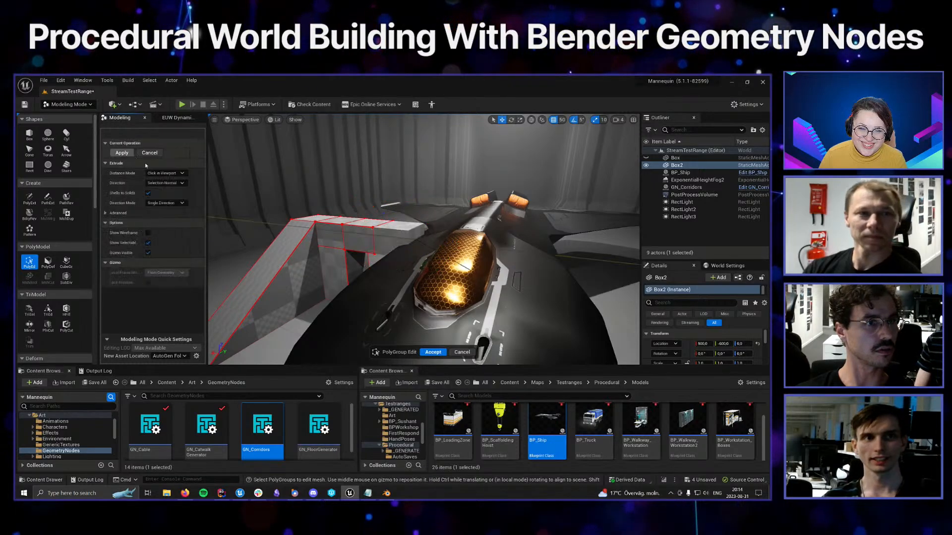
click(411, 239)
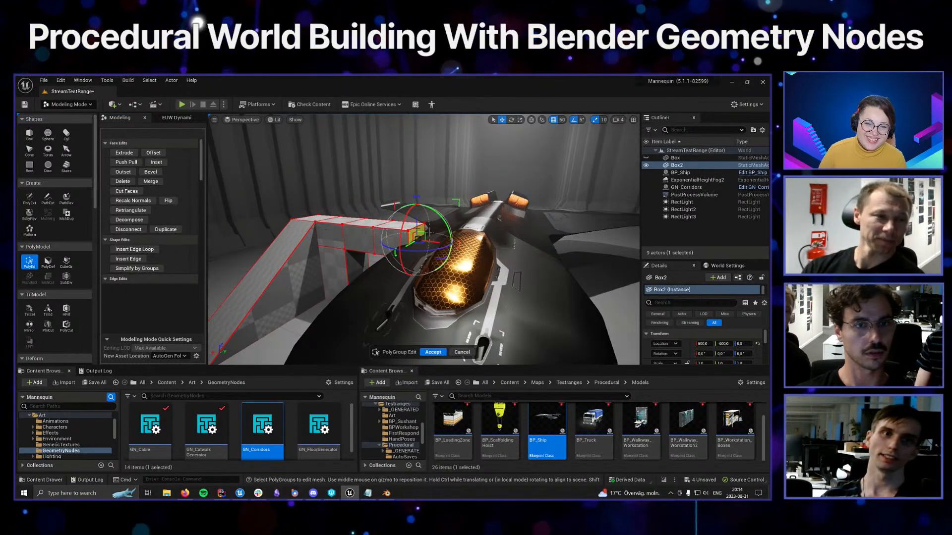
drag(418, 234, 418, 204)
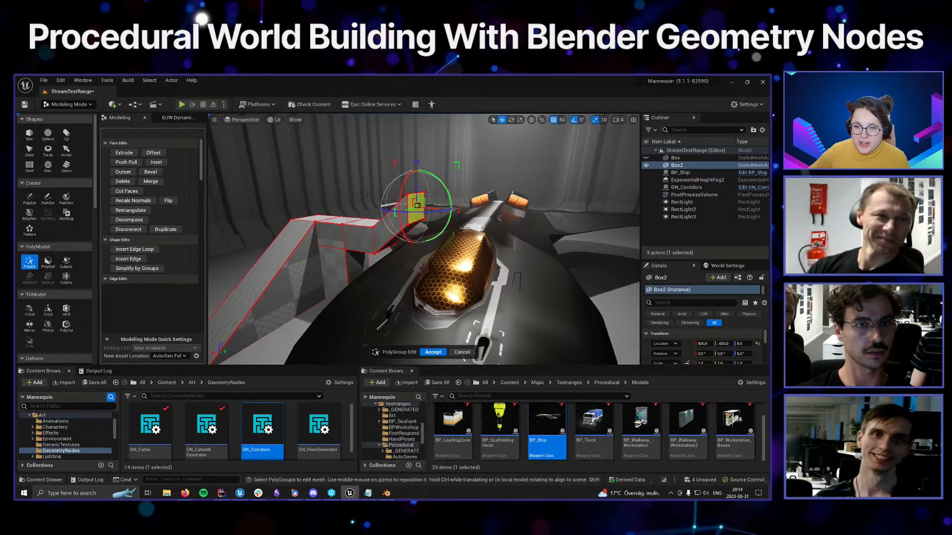
Extrude the raised end face into a level upper section over the ship and accept the PolyGroup edit
click(124, 153)
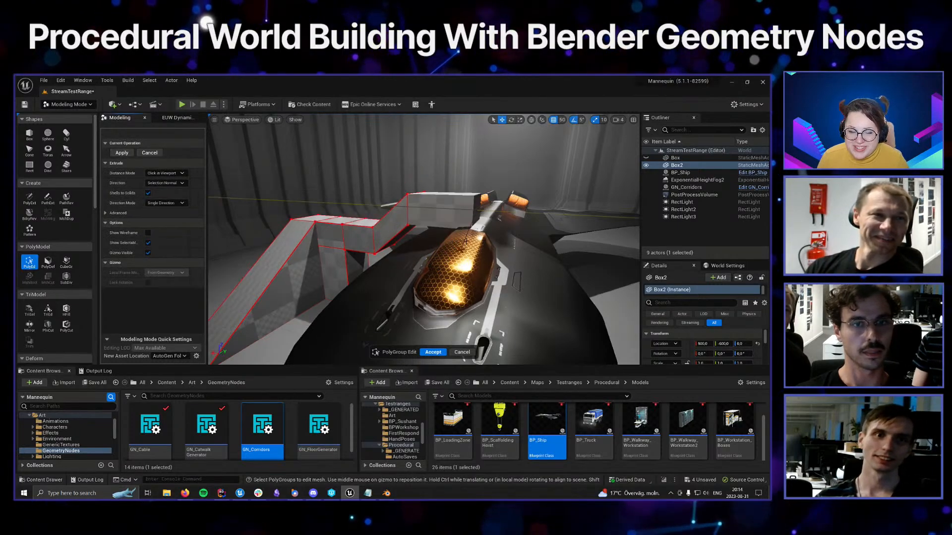
click(462, 250)
right_drag(462, 250, 427, 280)
click(432, 353)
Place a GN_CatwalkGenerator on the floor beside the walkway block and start editing its mesh
click(207, 427)
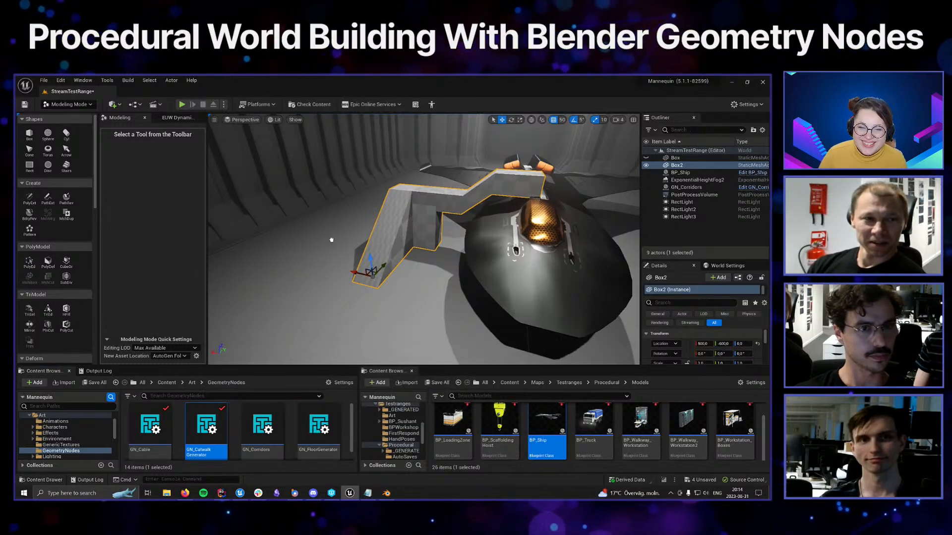
drag(332, 240, 332, 241)
click(172, 119)
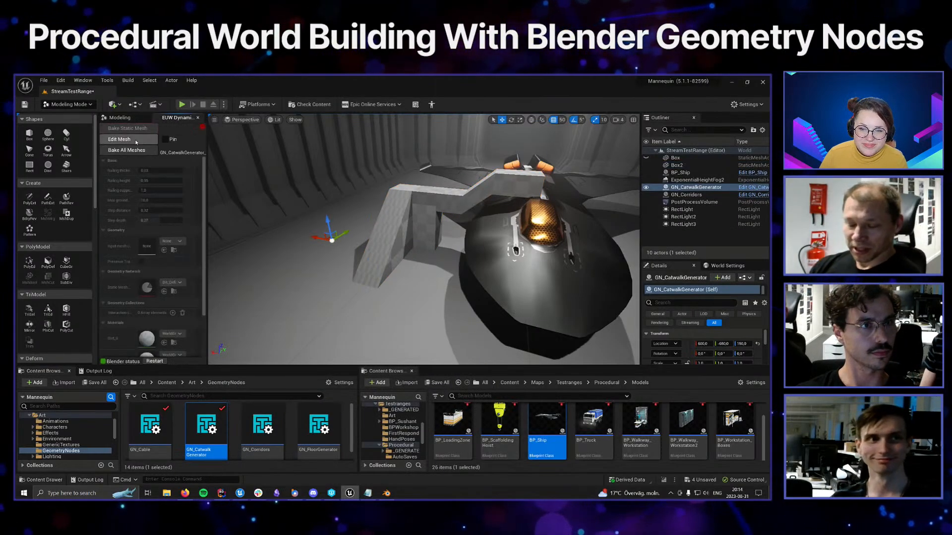
click(136, 140)
mouse_move(347, 223)
right_down()
mouse_move(357, 238)
mouse_move(342, 218)
mouse_move(330, 223)
mouse_move(351, 218)
right_up()
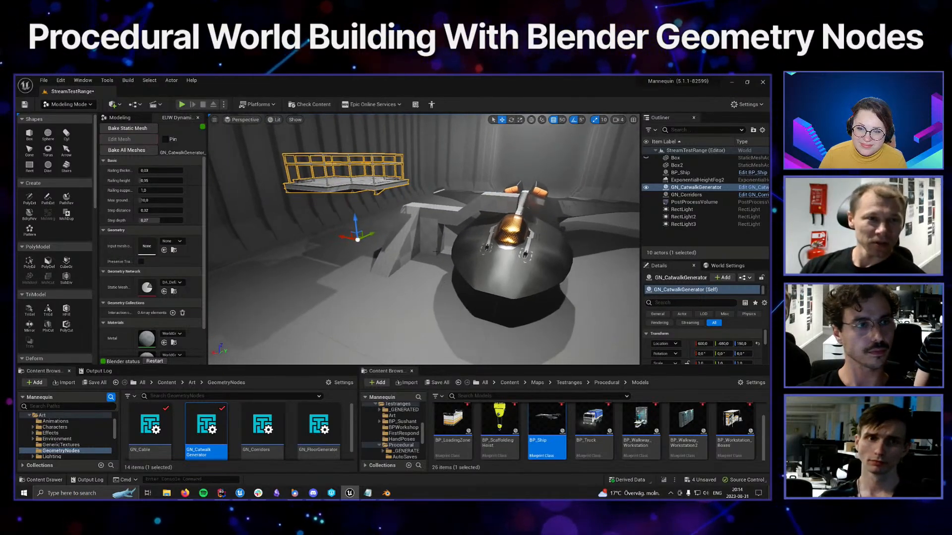
Assign Box2 as the catwalk generator's input mesh and enable preserving its transform
click(430, 212)
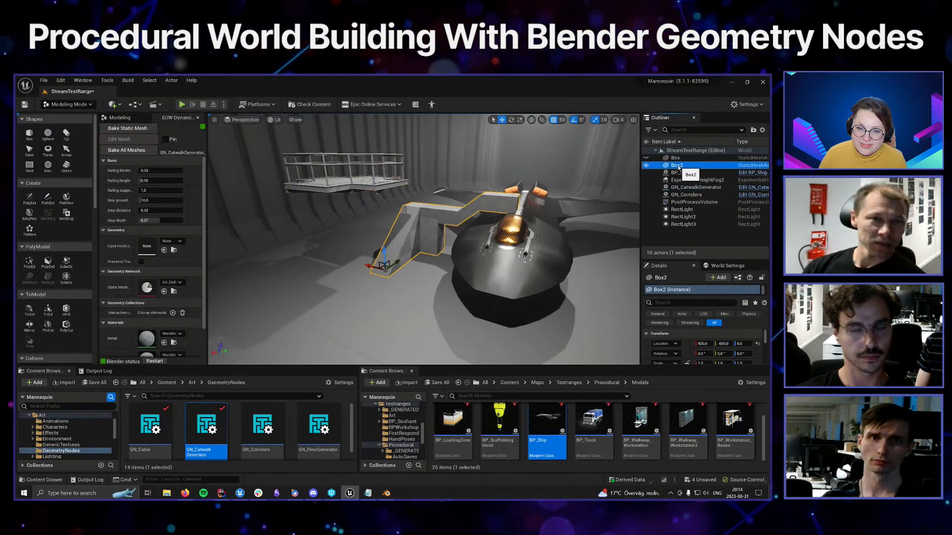
drag(155, 250, 154, 248)
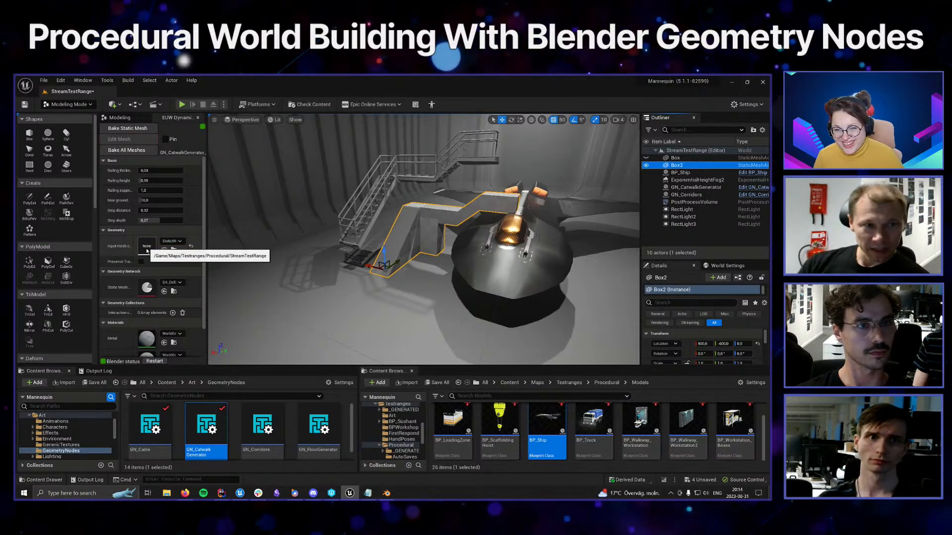
click(141, 261)
key(w)
right_drag(379, 296, 382, 293)
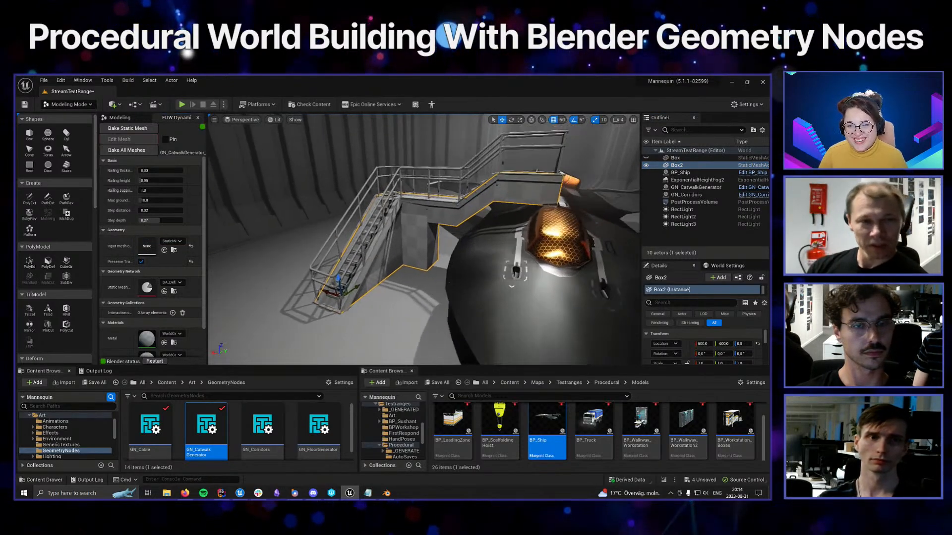
Select the GN_Corridors corridor and bake it to a static mesh
click(365, 244)
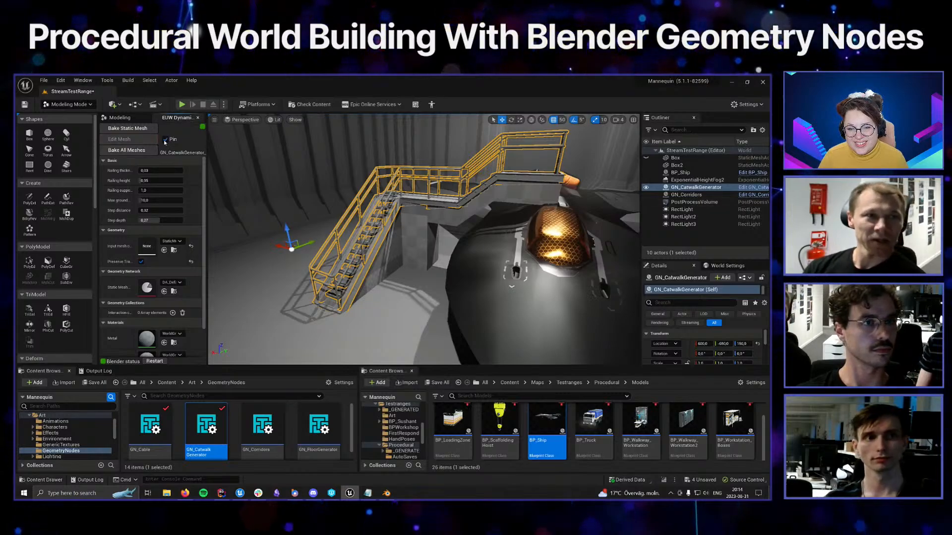
click(406, 275)
key(s)
right_drag(407, 276, 465, 281)
key(a)
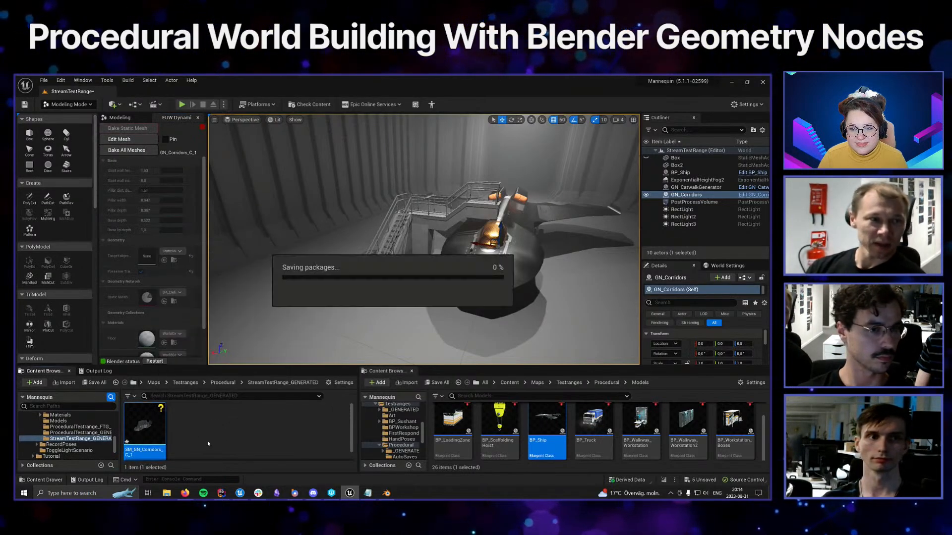
scroll(427, 268, up, 5)
middle_drag(427, 268, 413, 264)
Pin the catwalk generator's settings and add GN_Corridors as an element of its interaction collection
click(404, 242)
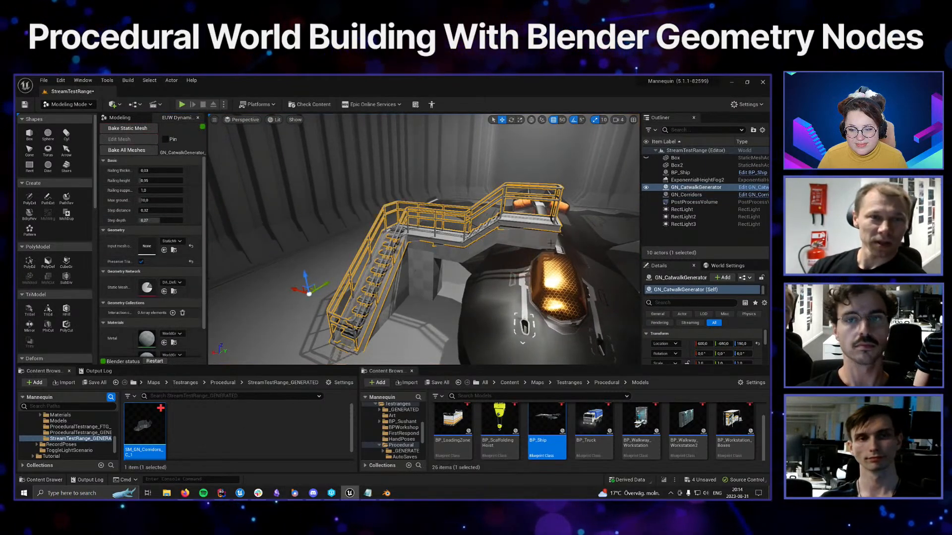
right_drag(424, 238, 414, 254)
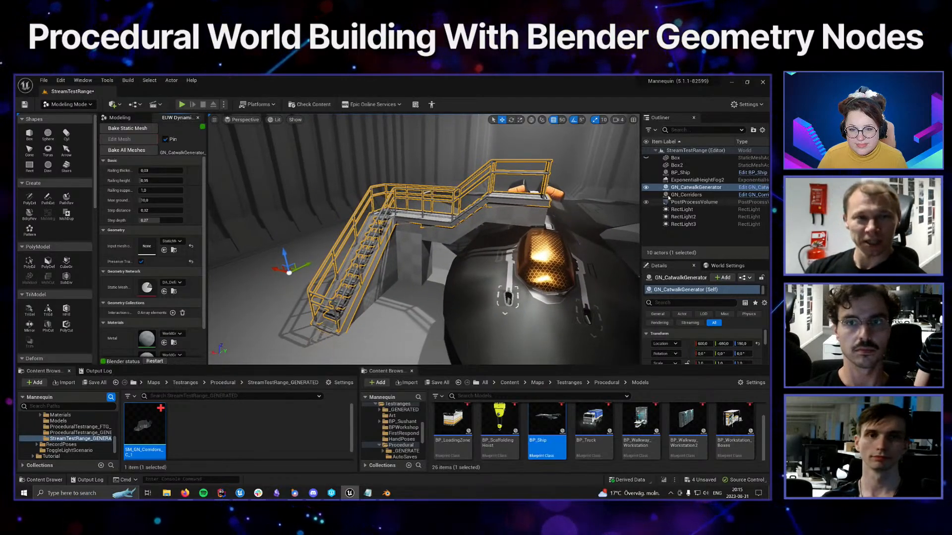
click(677, 166)
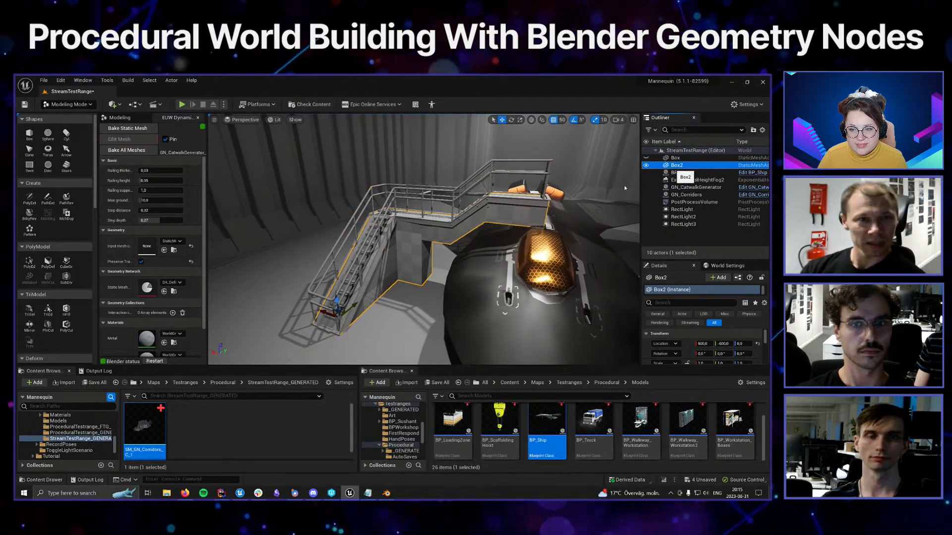
click(408, 162)
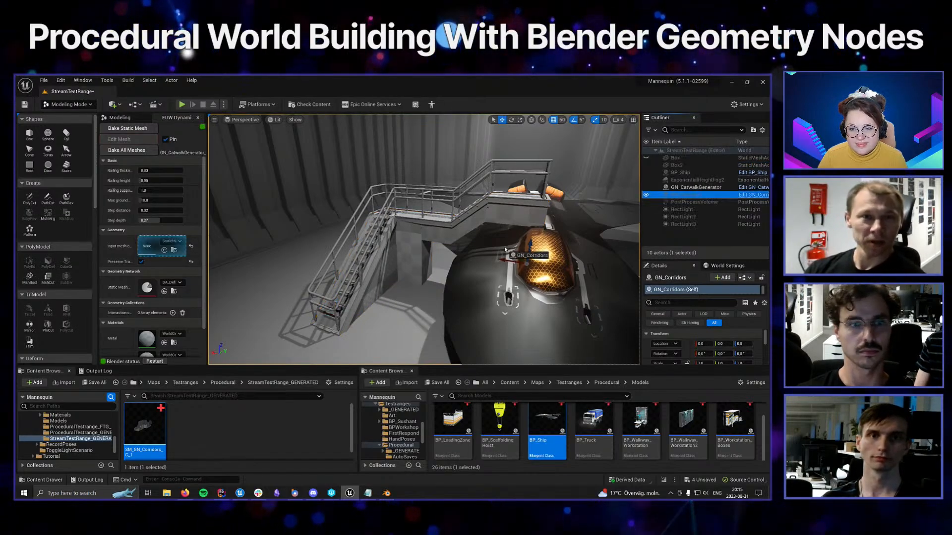
click(173, 313)
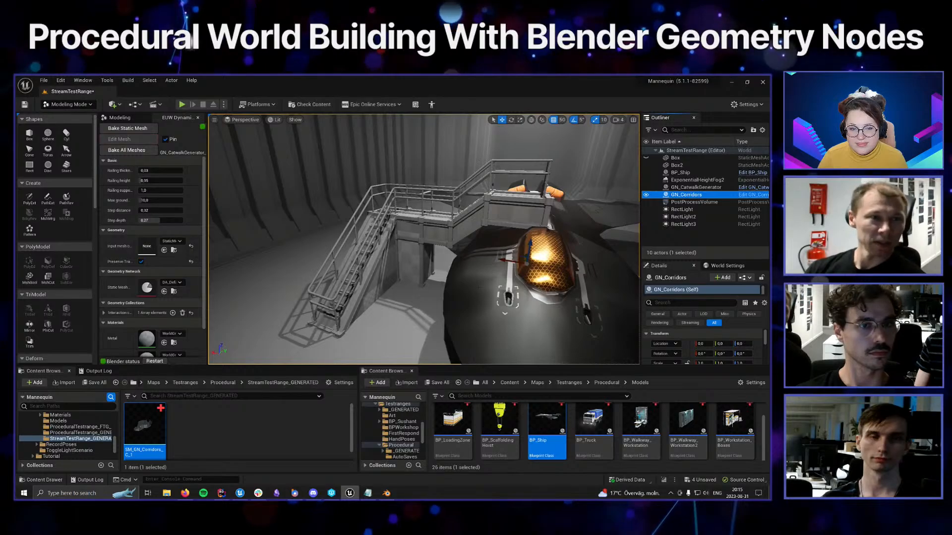
Set the GN_CatwalkGenerator's Z location to 0
right_drag(495, 307, 456, 309)
click(696, 187)
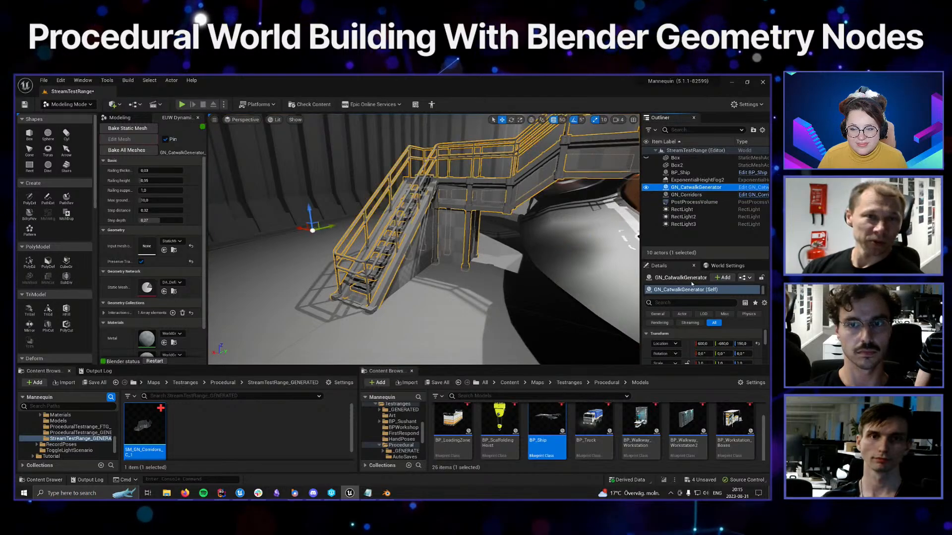
click(740, 344)
text(0)
key(Return)
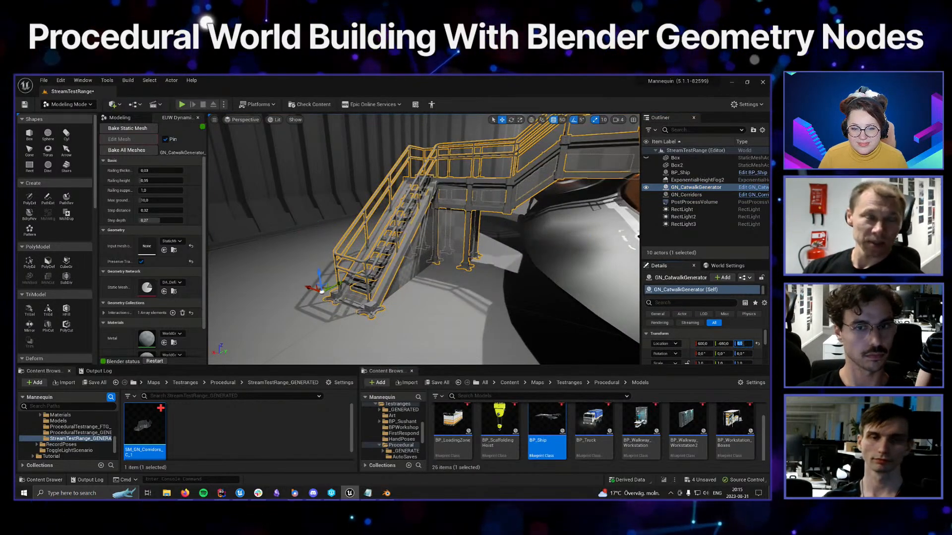
right_drag(409, 304, 461, 293)
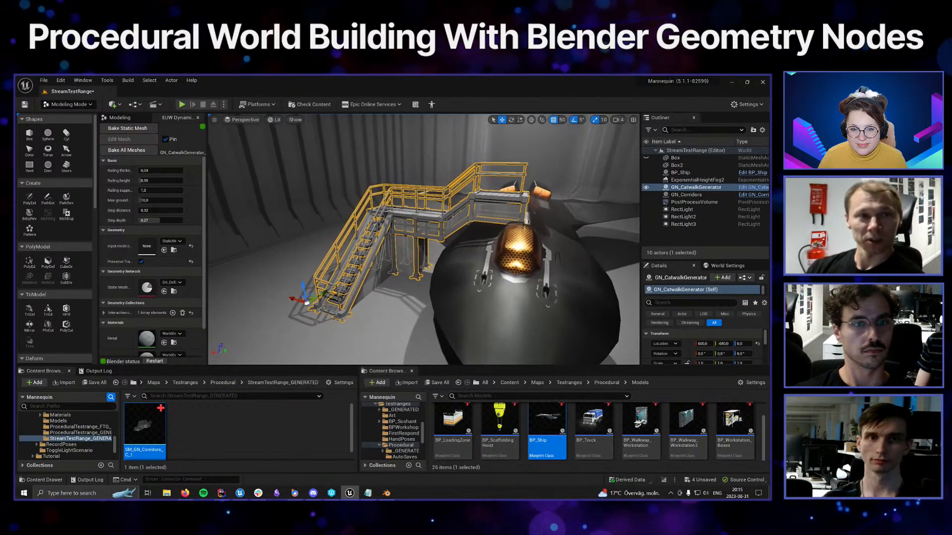
Edit Box2's PolyGroups to raise the platform and upper walkway section, and accept the edit
click(457, 218)
right_drag(457, 218, 447, 223)
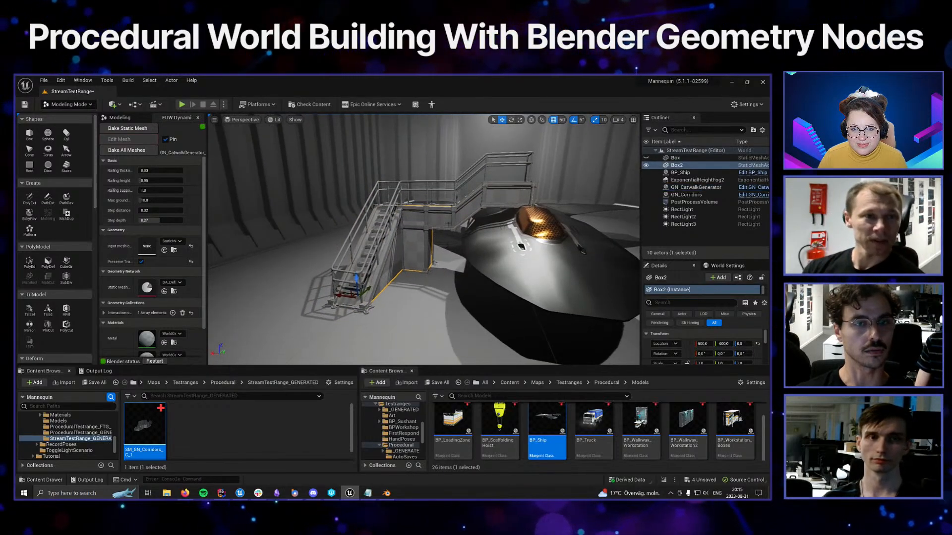
click(29, 262)
right_drag(382, 228, 362, 218)
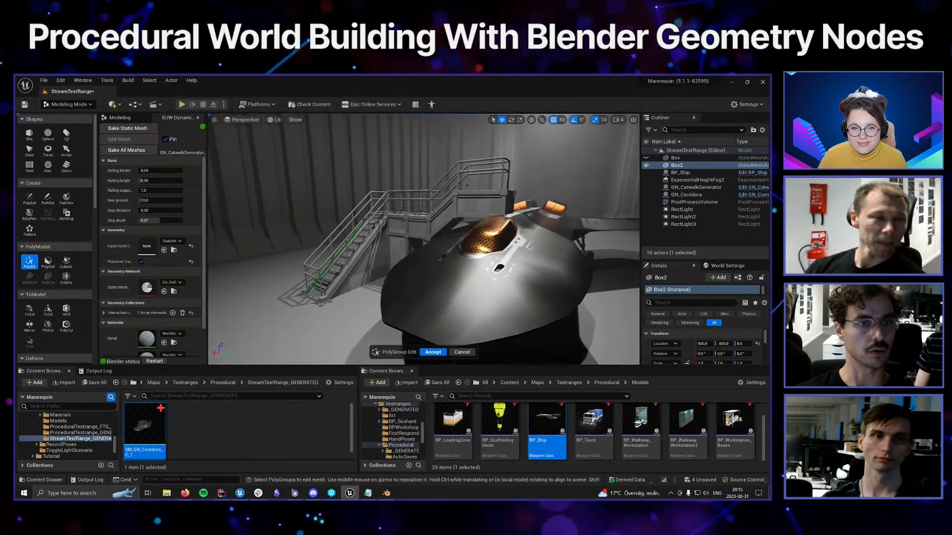
drag(345, 181, 531, 244)
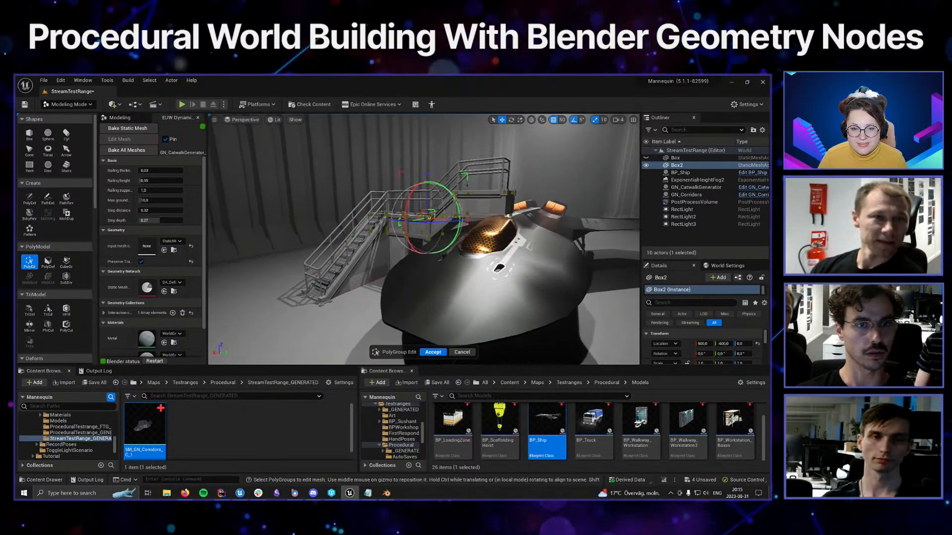
drag(427, 198, 427, 182)
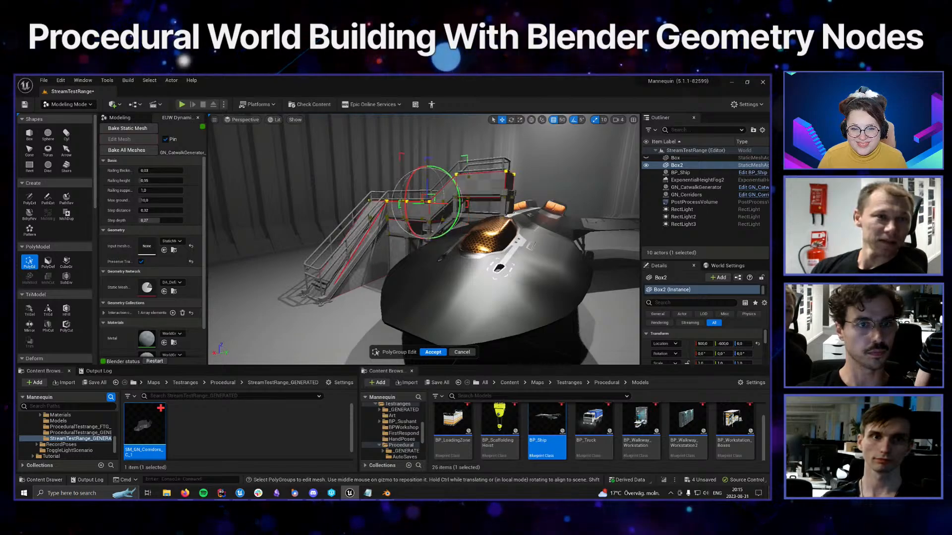
click(433, 355)
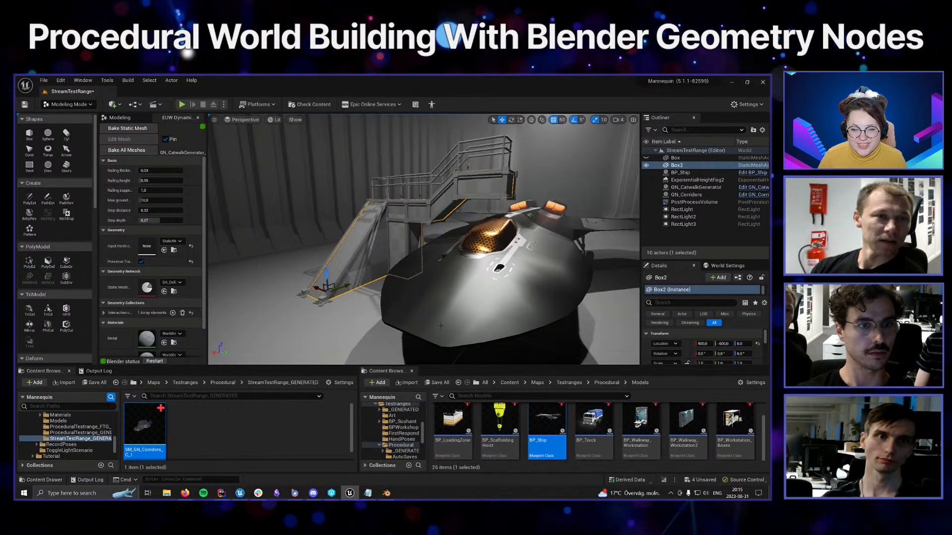
Edit Box2's PolyGroups to pull the foot of the ramp outward for a gentler slope, and accept the edit
right_drag(421, 288, 397, 298)
right_drag(396, 250, 391, 250)
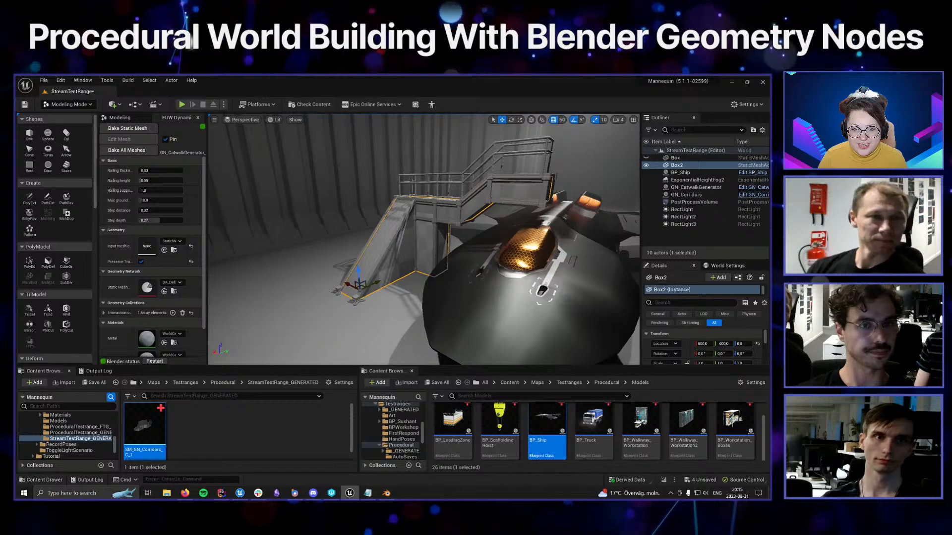
click(29, 261)
click(346, 291)
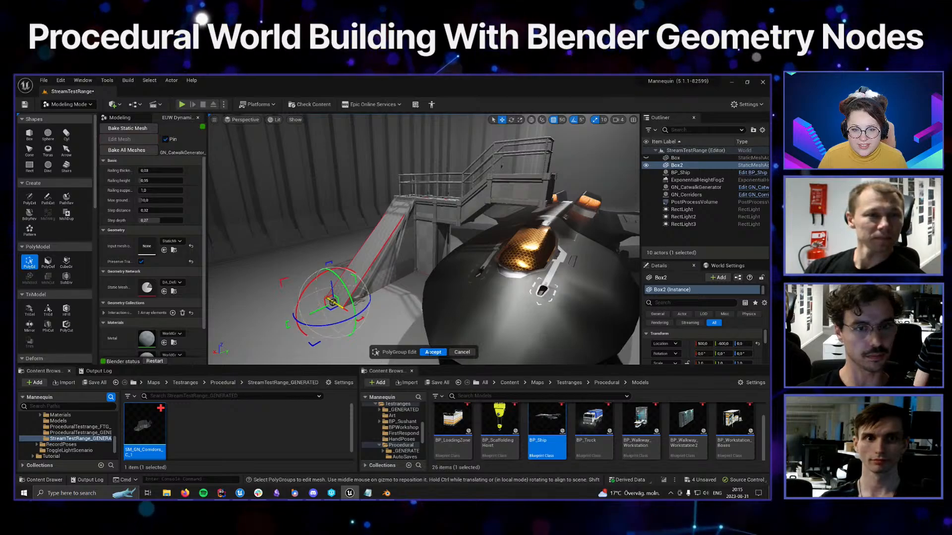
click(432, 352)
Mirror and append Box2 in the Backward direction to form a matching walkway on the ship's other side, and accept it
right_drag(392, 311, 460, 313)
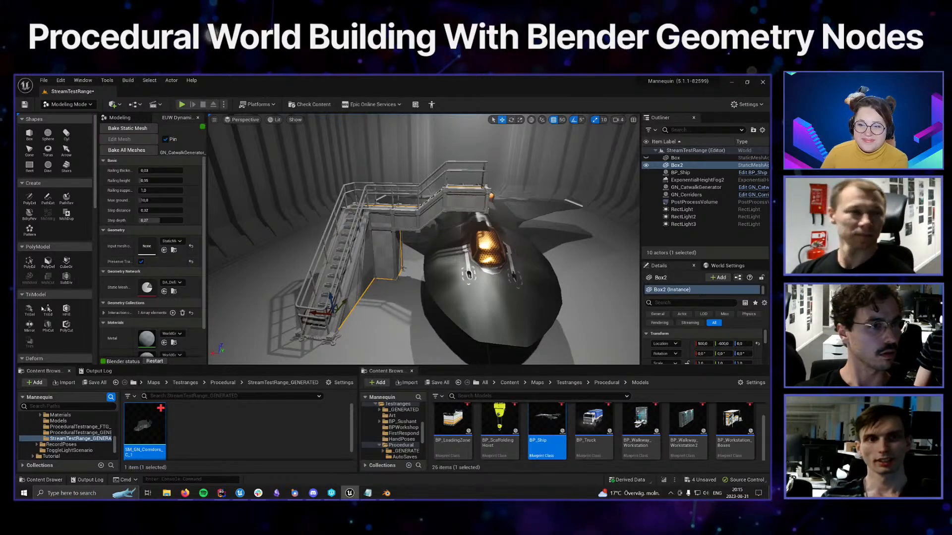
click(30, 326)
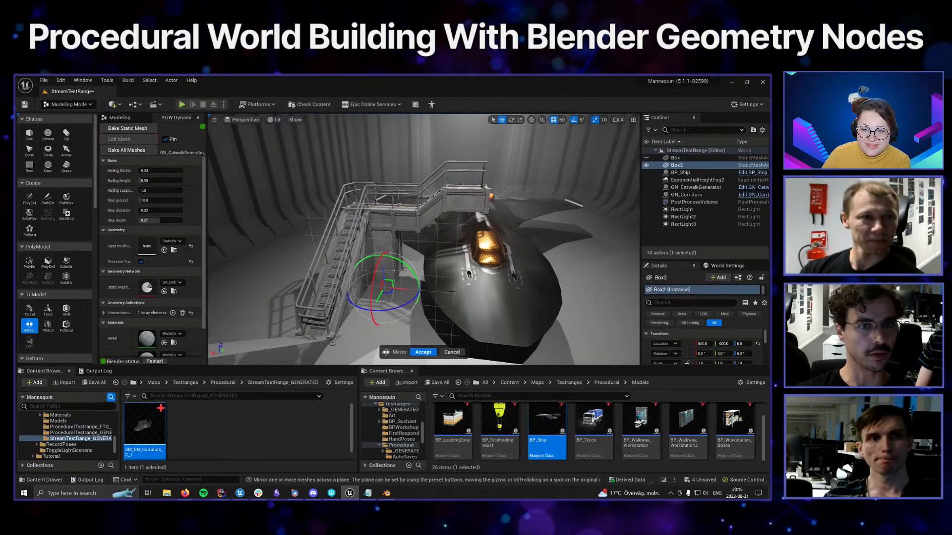
right_drag(452, 291, 468, 300)
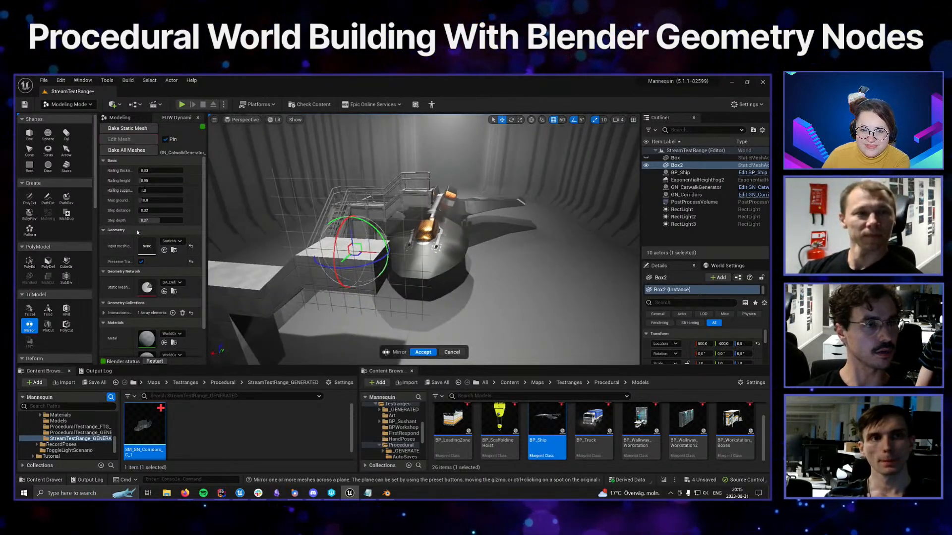
click(121, 117)
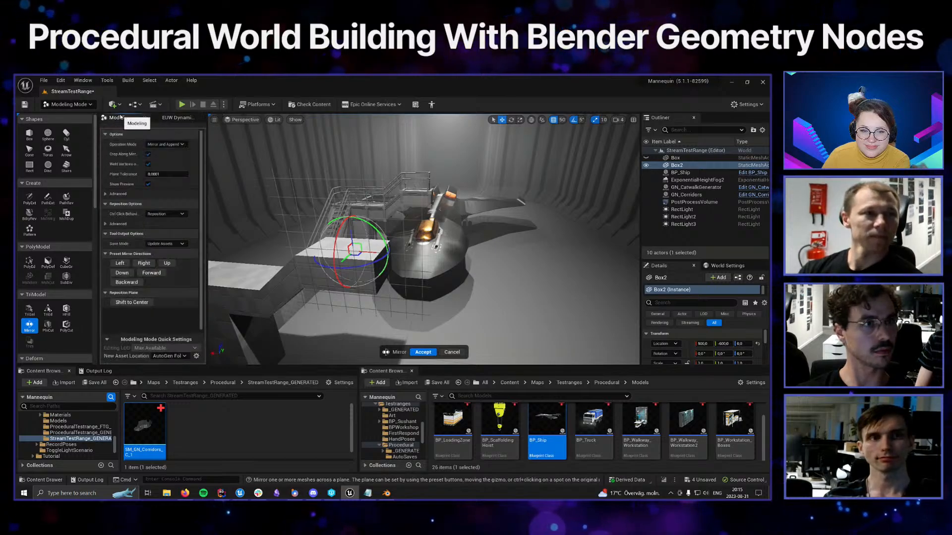
click(149, 274)
click(144, 264)
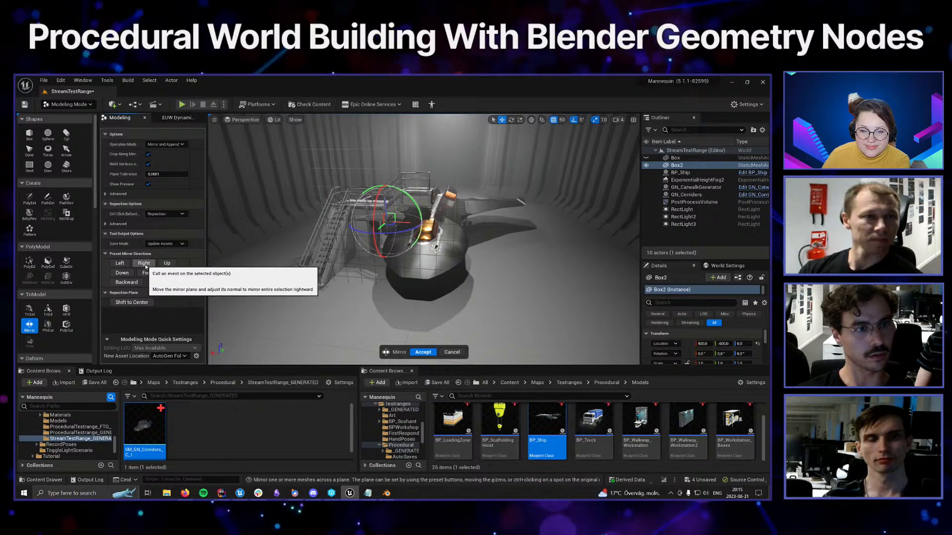
click(120, 265)
click(123, 274)
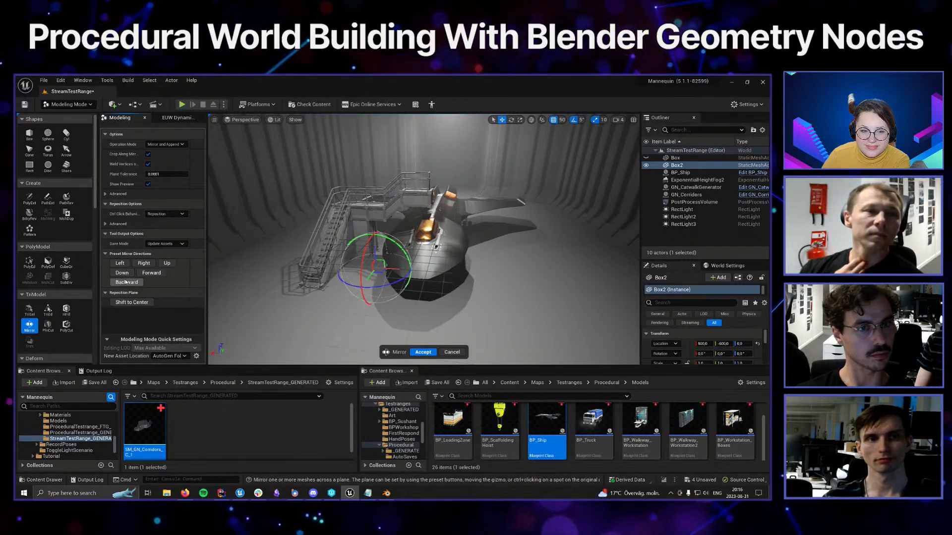
click(126, 282)
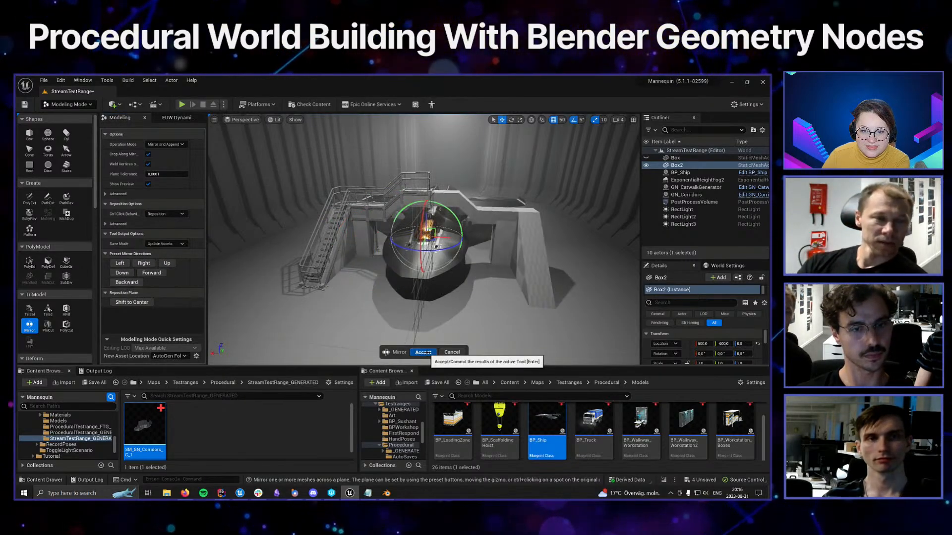
click(423, 352)
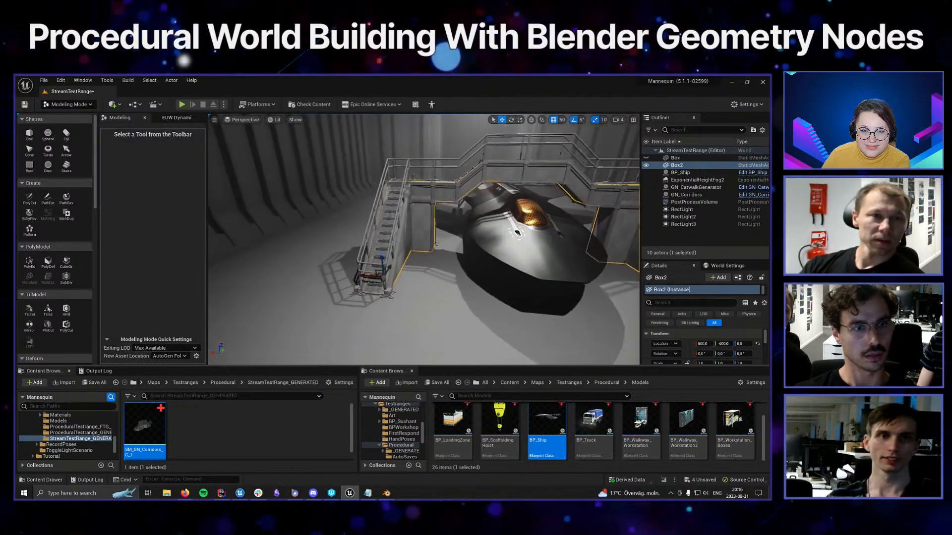
Switch to Mesh Paint mode and set up the Paint tool for Box2 with a black paint color
right_drag(467, 277, 440, 277)
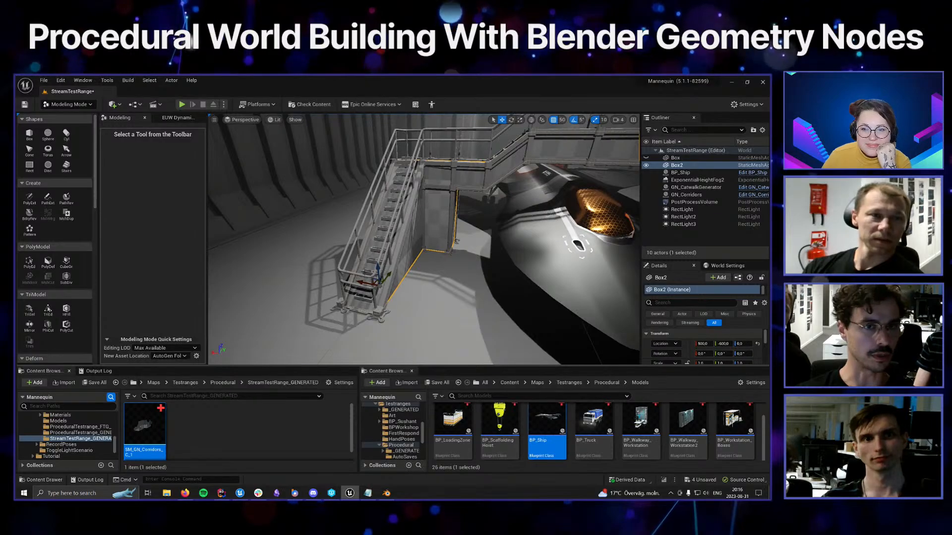
right_drag(430, 283, 457, 279)
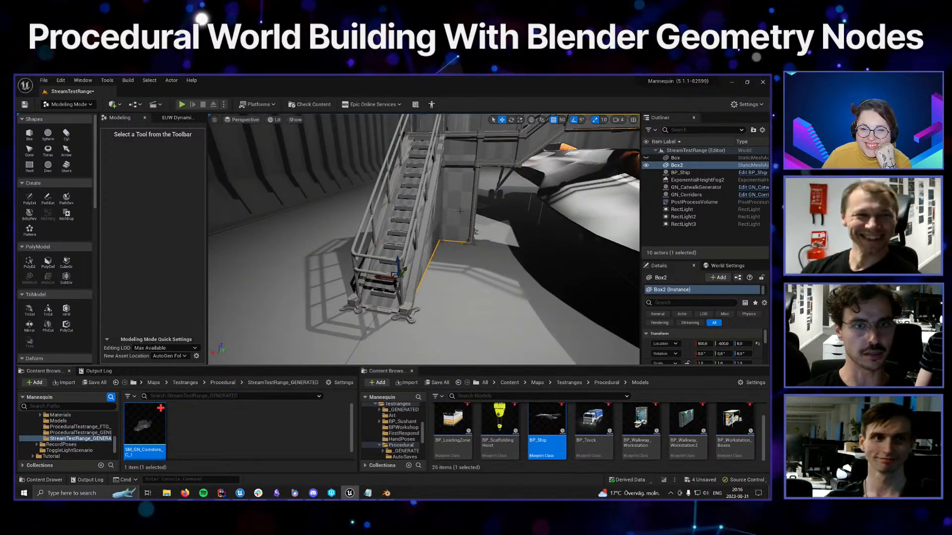
click(83, 105)
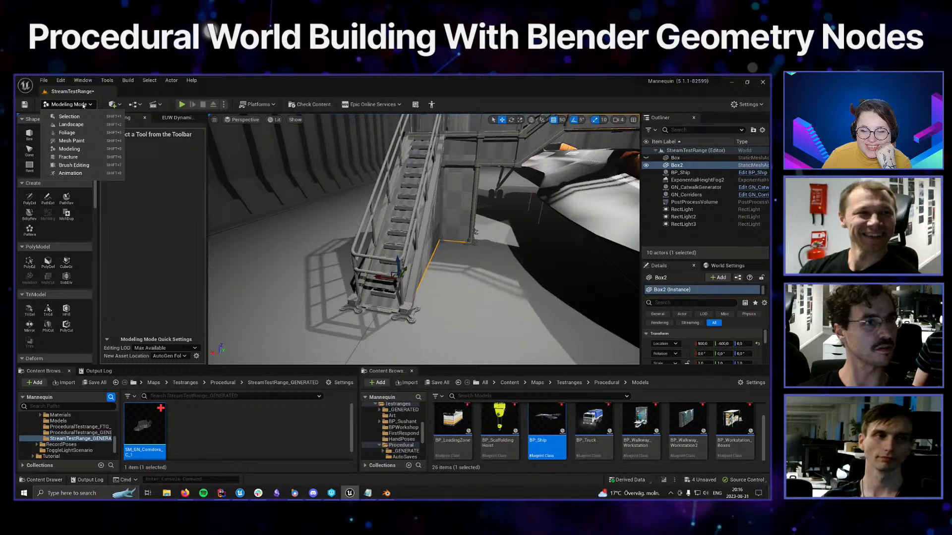
click(82, 142)
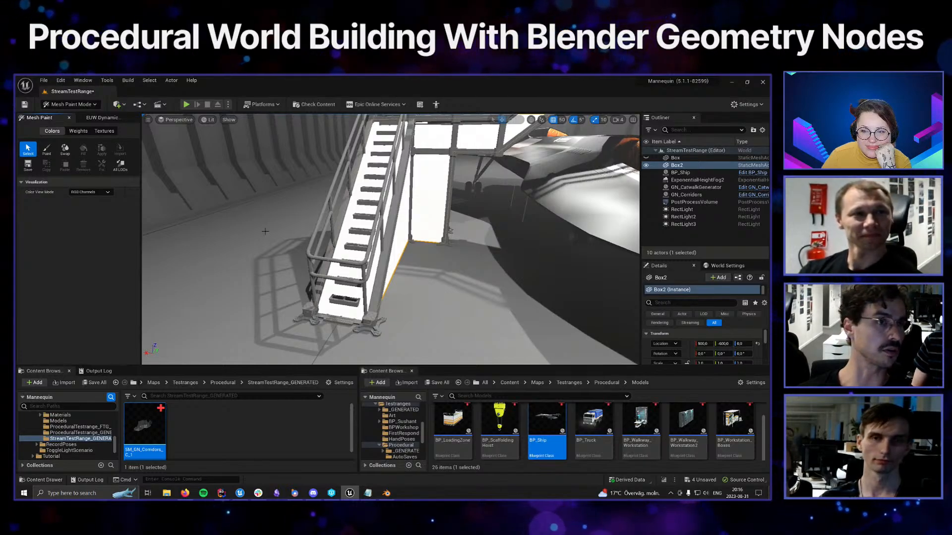
right_drag(268, 237, 363, 224)
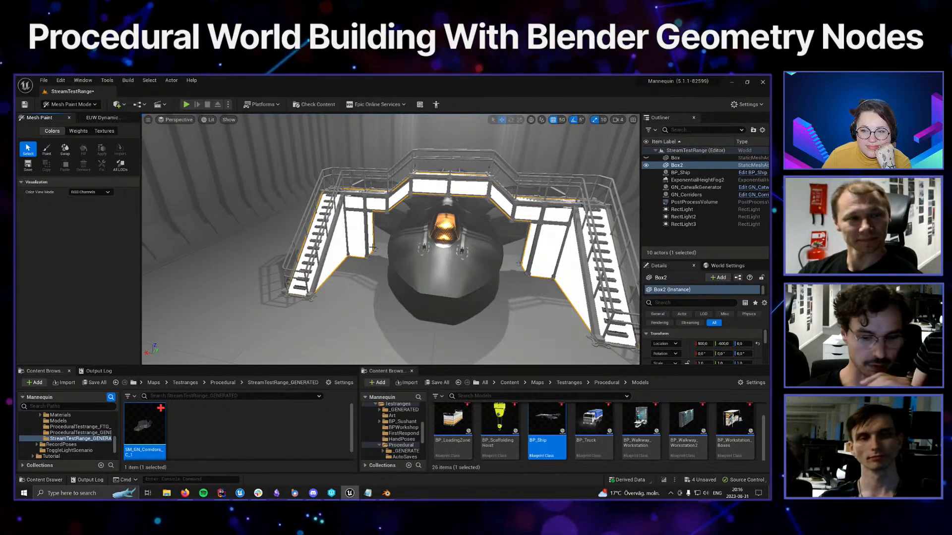
mouse_move(383, 257)
right_down()
mouse_move(411, 265)
mouse_move(87, 150)
right_up()
click(46, 148)
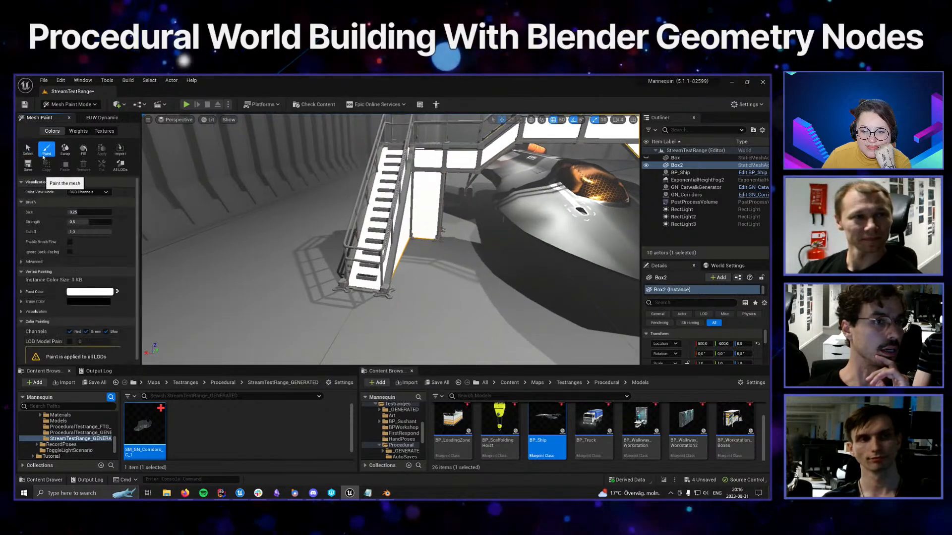
click(74, 292)
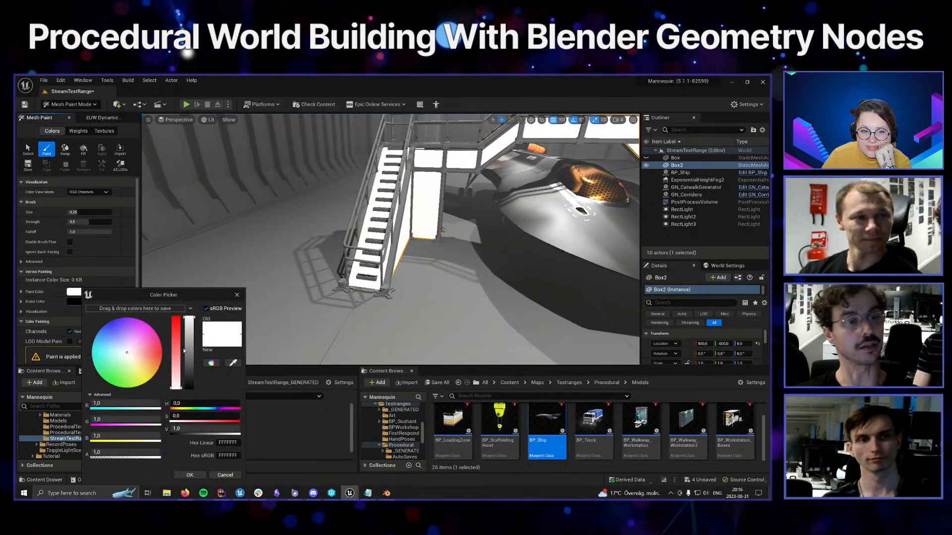
drag(189, 322, 189, 389)
click(197, 476)
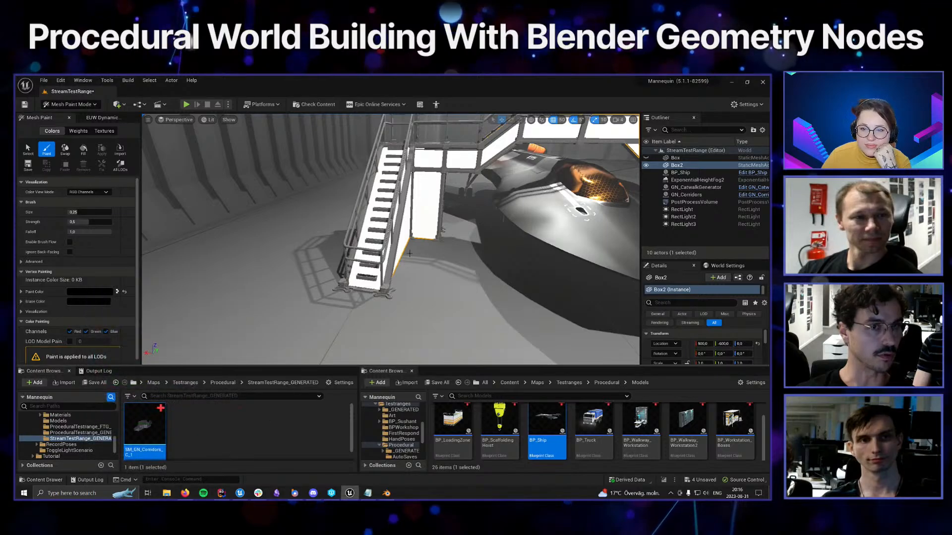
Reduce the brush size to about 0.14 and paint the foot of Box2's first stair ramp black
scroll(370, 284, up, 3)
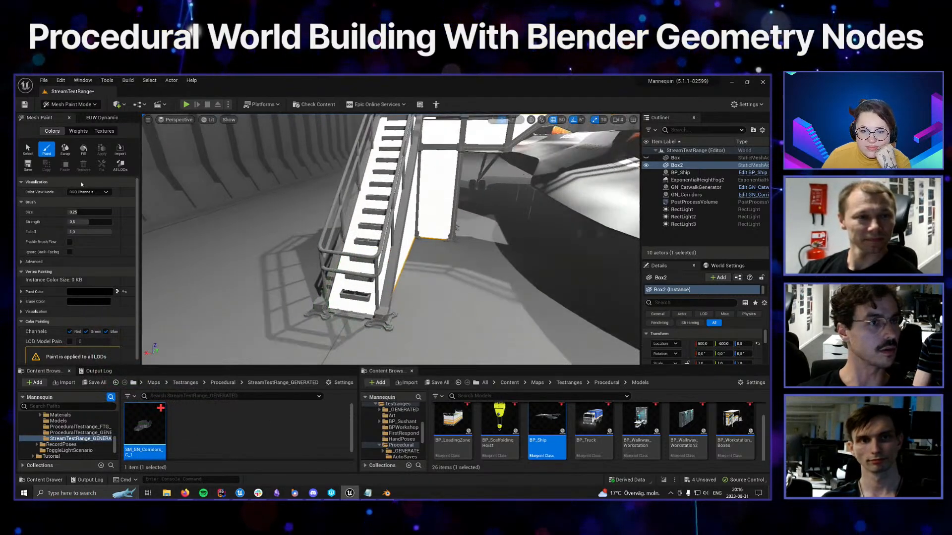
click(83, 213)
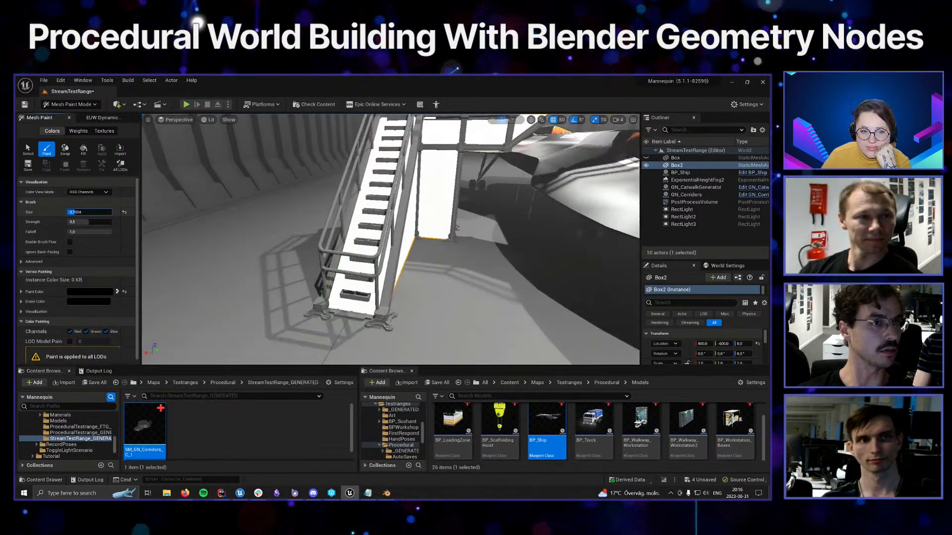
drag(76, 212, 73, 212)
drag(329, 311, 356, 312)
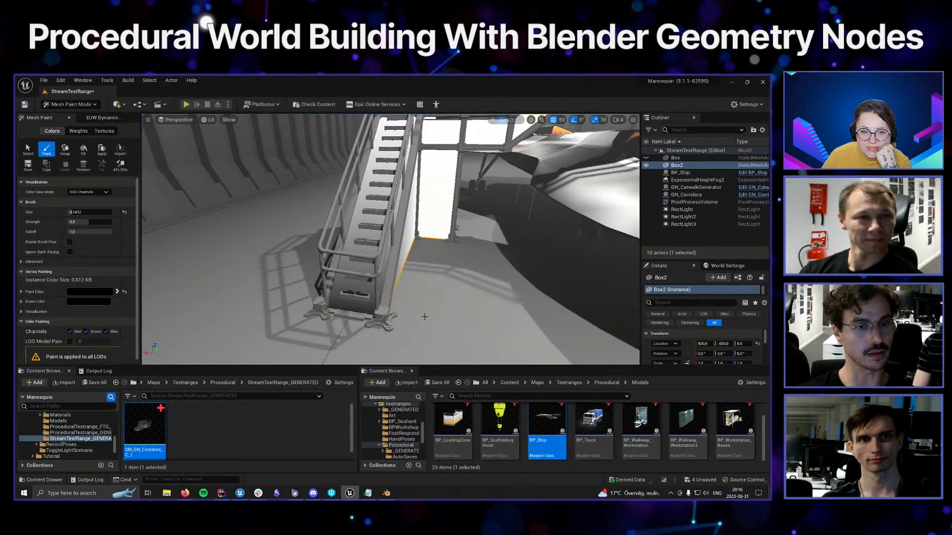
Paint the foot of Box2's opposite, mirrored stair ramp black
key(s)
mouse_move(425, 317)
right_down()
mouse_move(389, 313)
mouse_move(417, 294)
right_up()
key(d)
click(470, 293)
key(a)
click(83, 167)
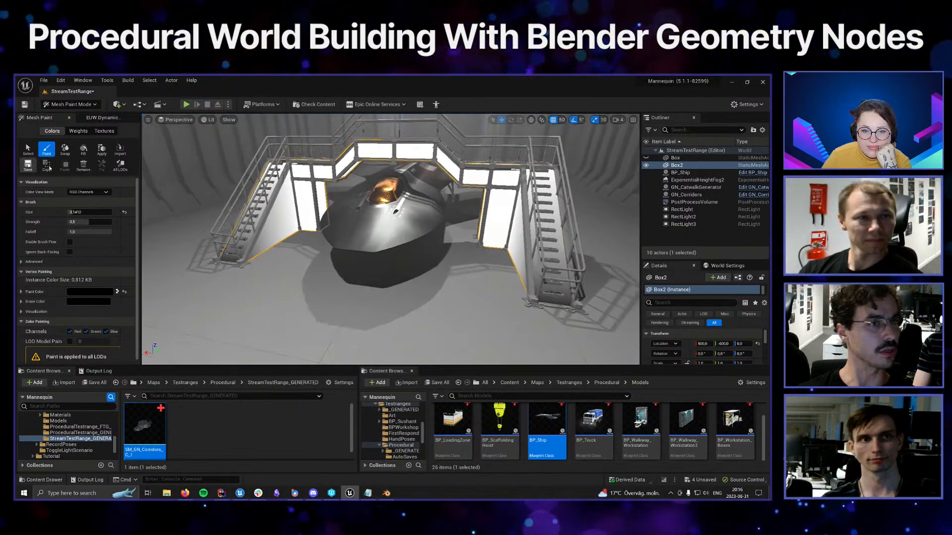
Return to Selection mode and examine the generated walkway and both painted stair ramps from several angles around the ship
right_drag(278, 269, 342, 275)
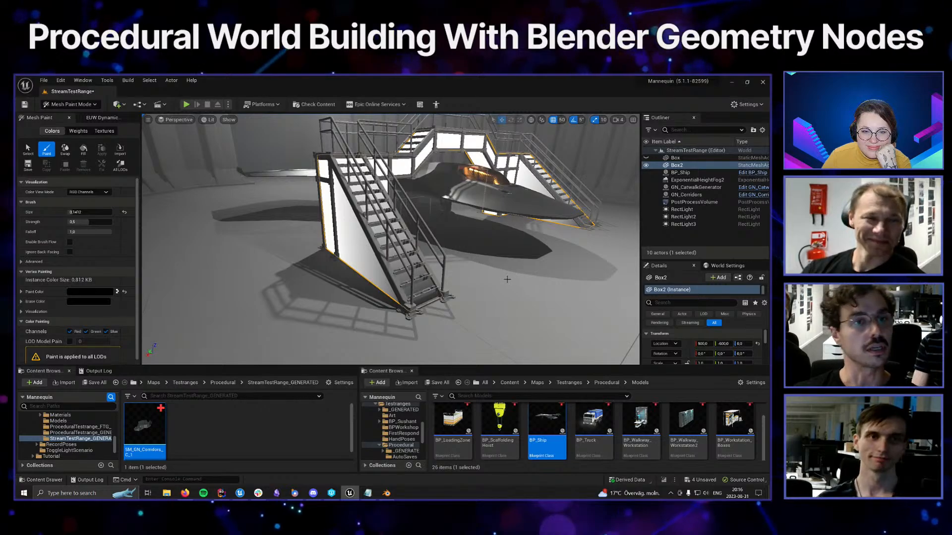
right_drag(499, 278, 485, 281)
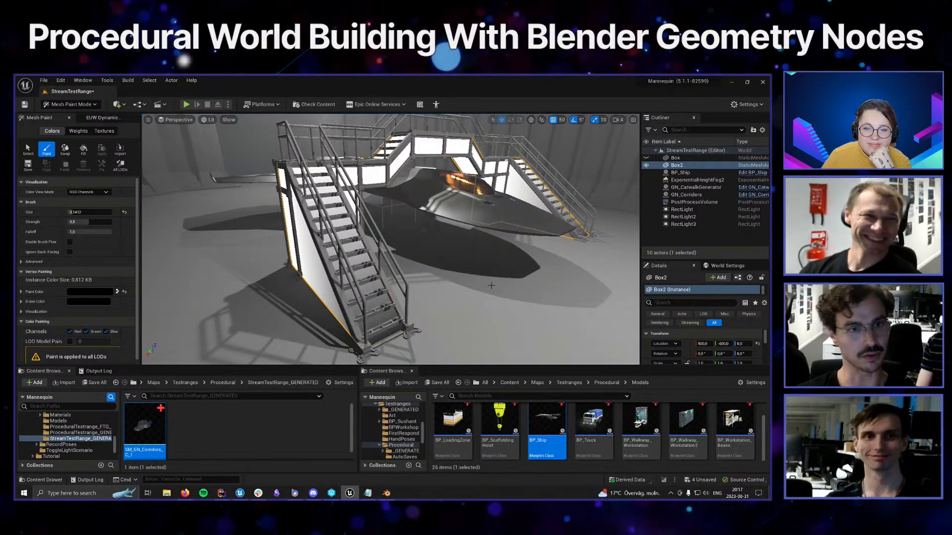
right_drag(491, 285, 485, 278)
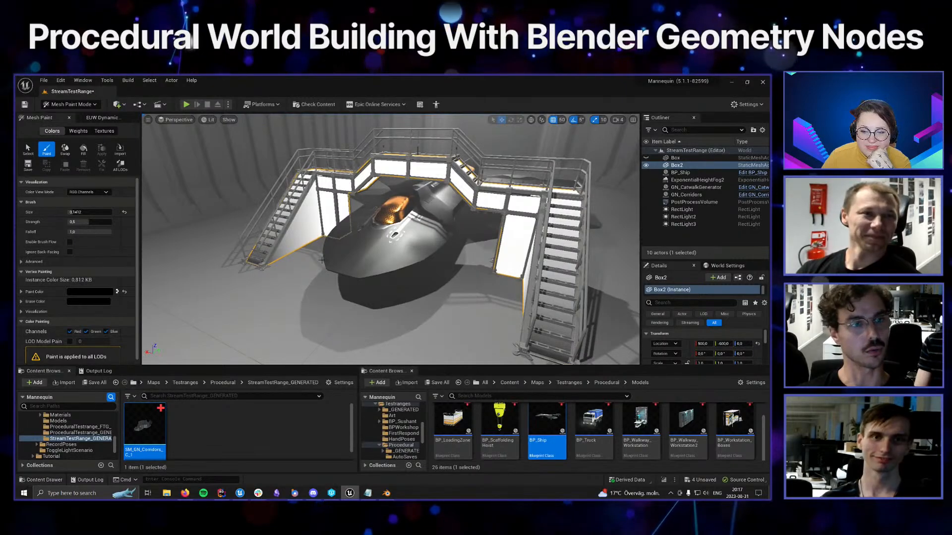
click(78, 132)
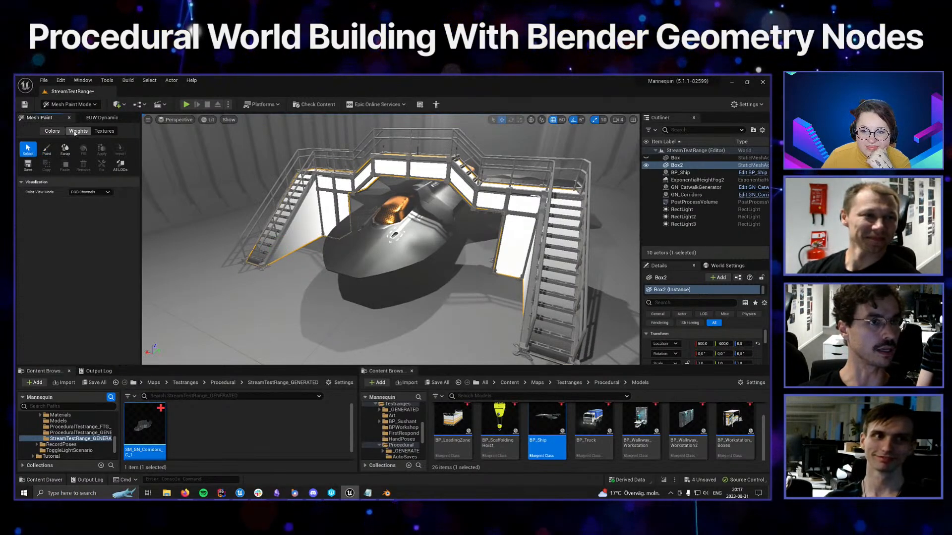
click(83, 106)
click(80, 121)
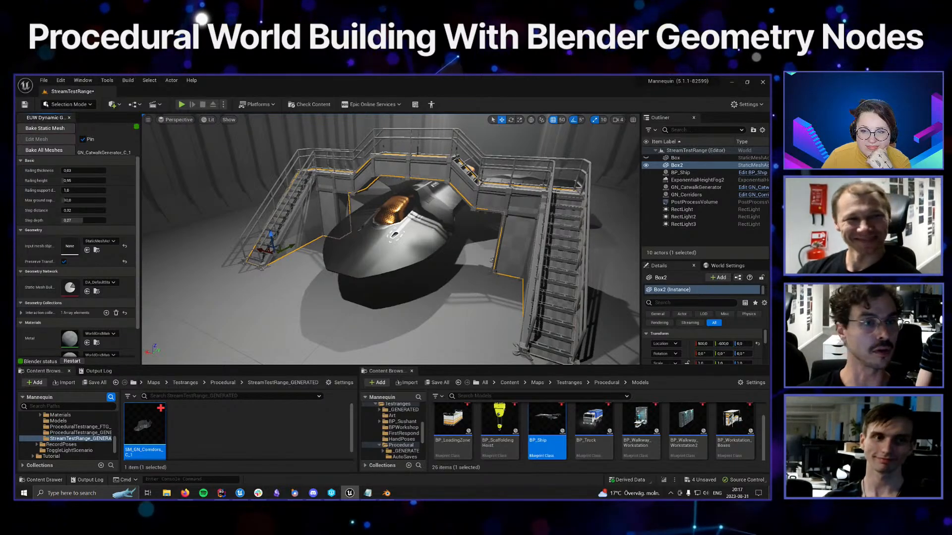
right_drag(377, 306, 390, 306)
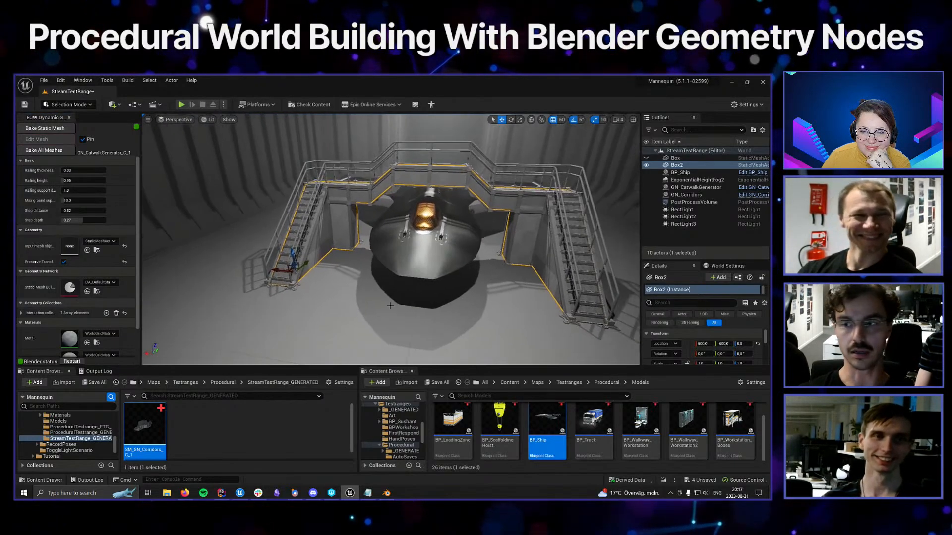
alt+drag(434, 318, 396, 303)
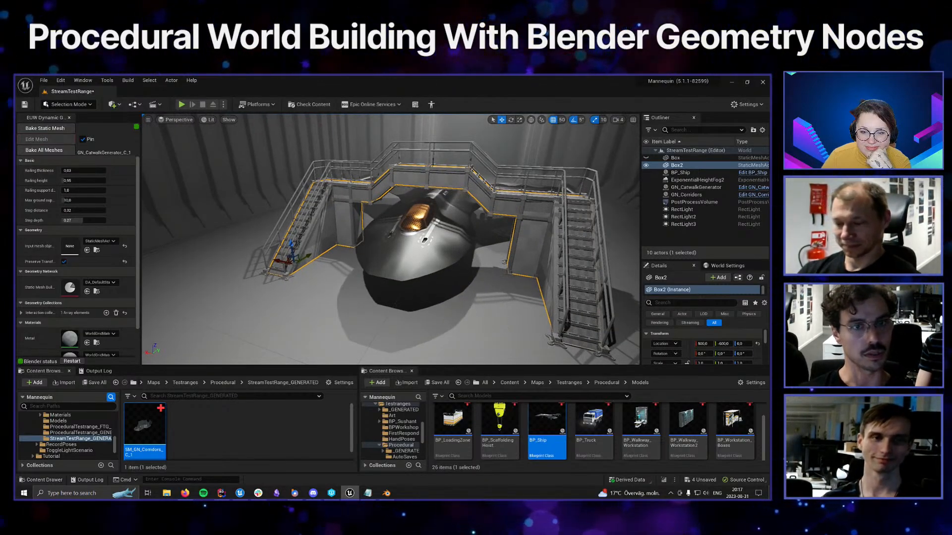
right_drag(344, 292, 357, 276)
alt+drag(344, 293, 368, 296)
scroll(376, 281, up, 3)
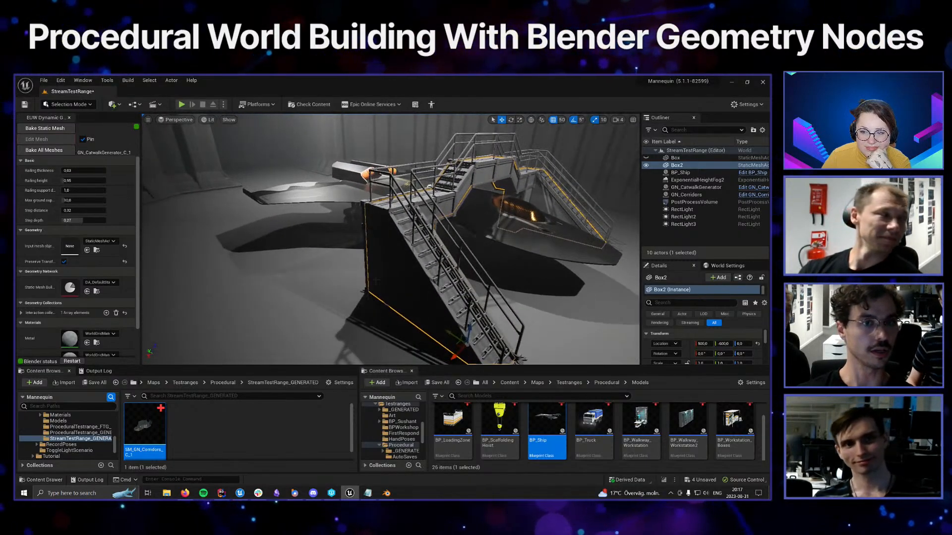
Open Box2 in PolyGroup Edit in Modeling mode and extrude the outer end face at the stair top toward the hangar wall
click(76, 105)
click(79, 152)
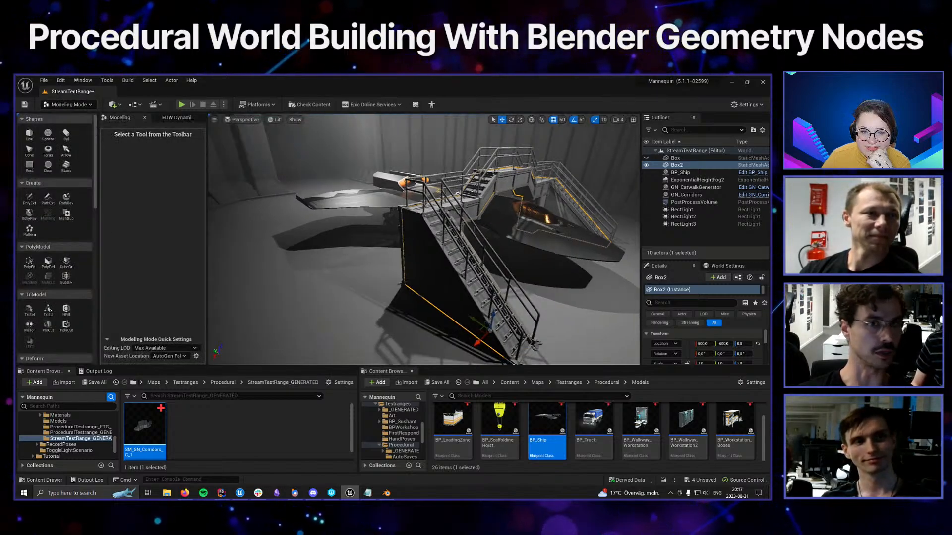
click(29, 262)
alt+drag(364, 262, 446, 260)
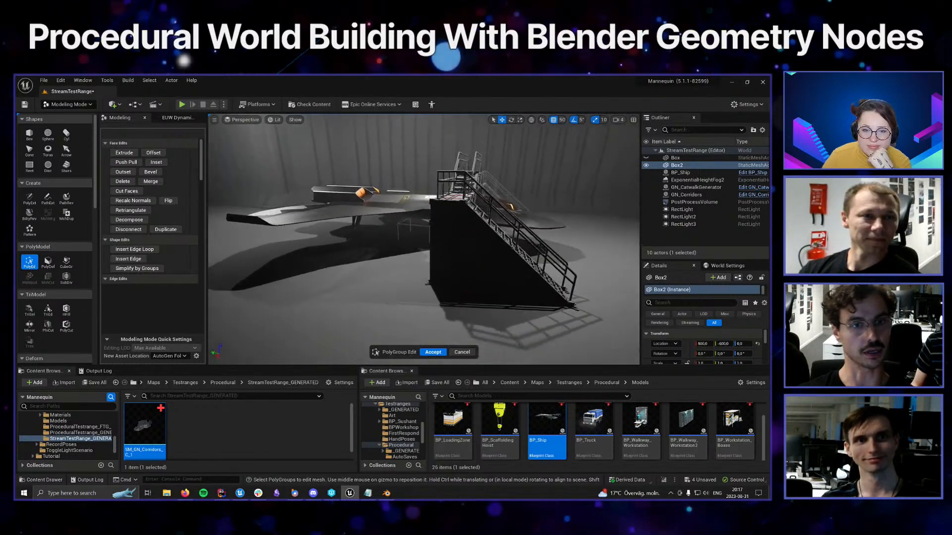
click(450, 213)
alt+drag(450, 213, 347, 268)
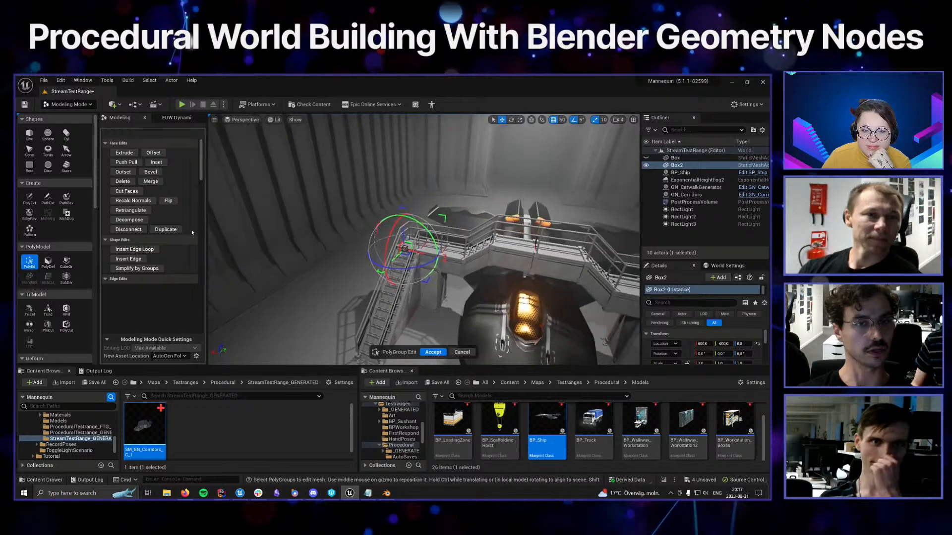
click(124, 152)
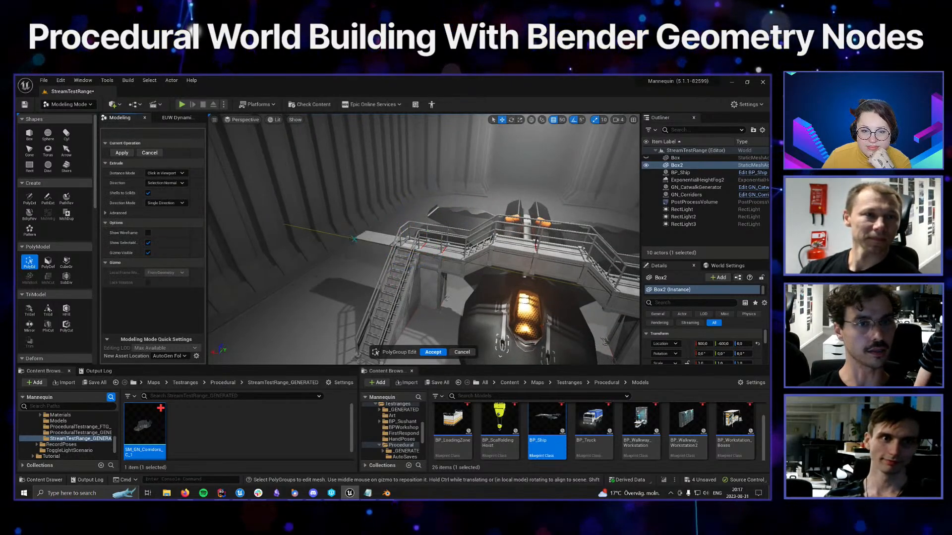
click(331, 233)
Extrude a second segment from the new walkway's end, with its far end raised to form an upward ramp
alt+drag(342, 268, 417, 263)
click(124, 153)
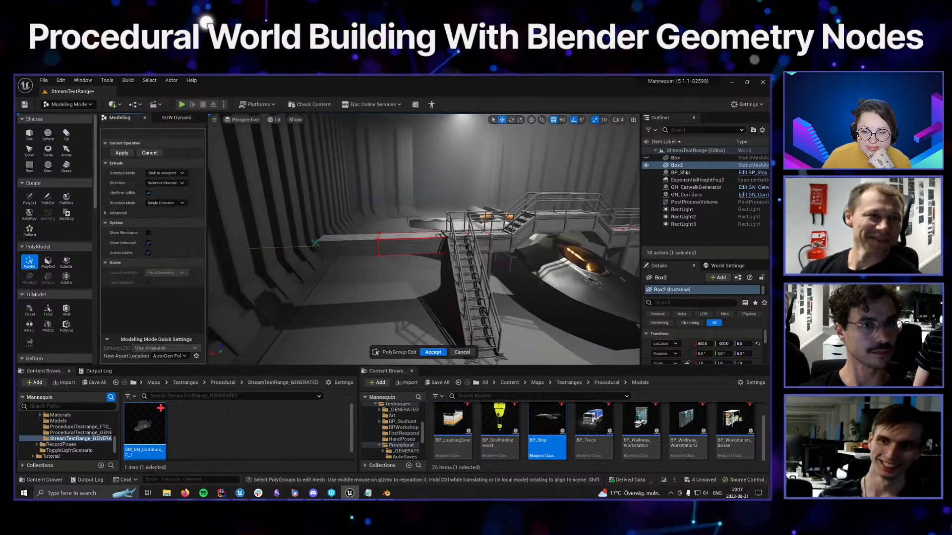
click(329, 254)
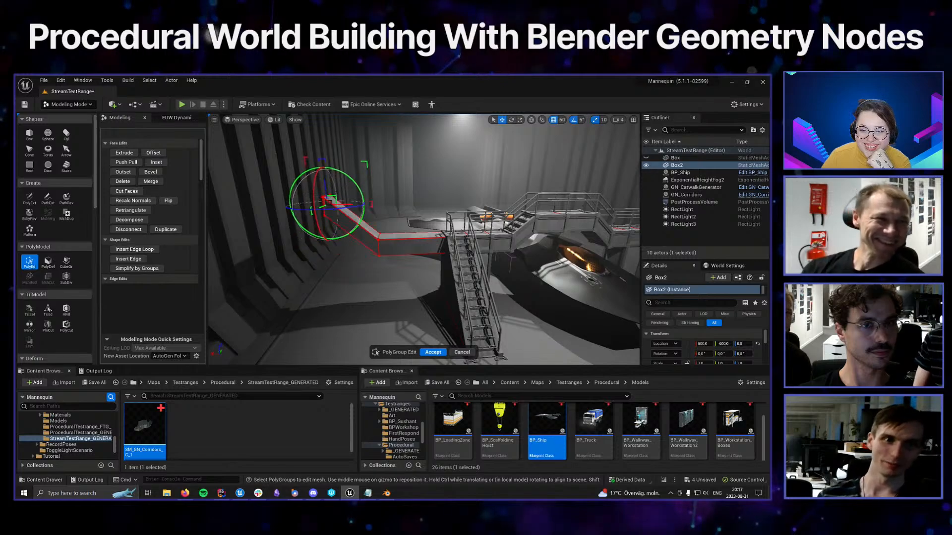
right_drag(351, 232, 325, 250)
right_drag(288, 219, 258, 236)
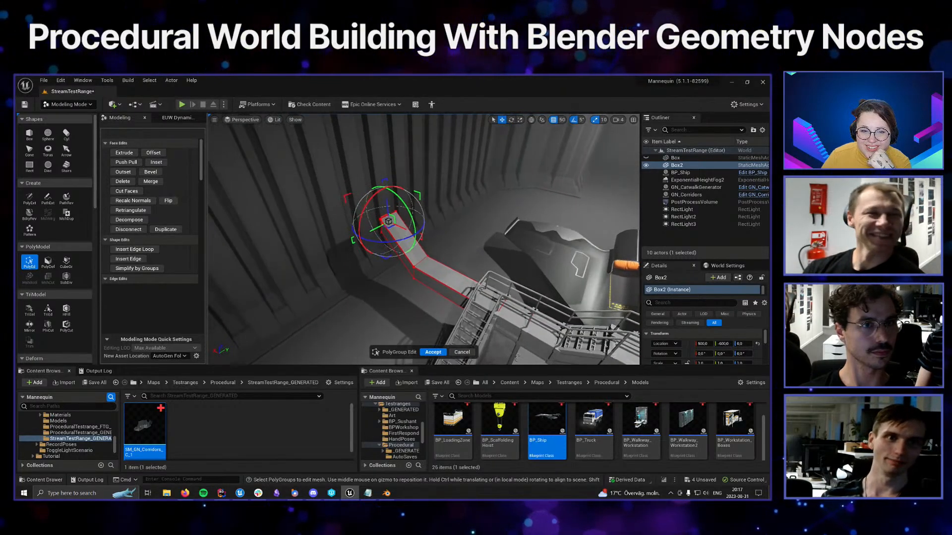
Extrude the raised ramp's end face further to form a landing near the hangar wall
click(137, 153)
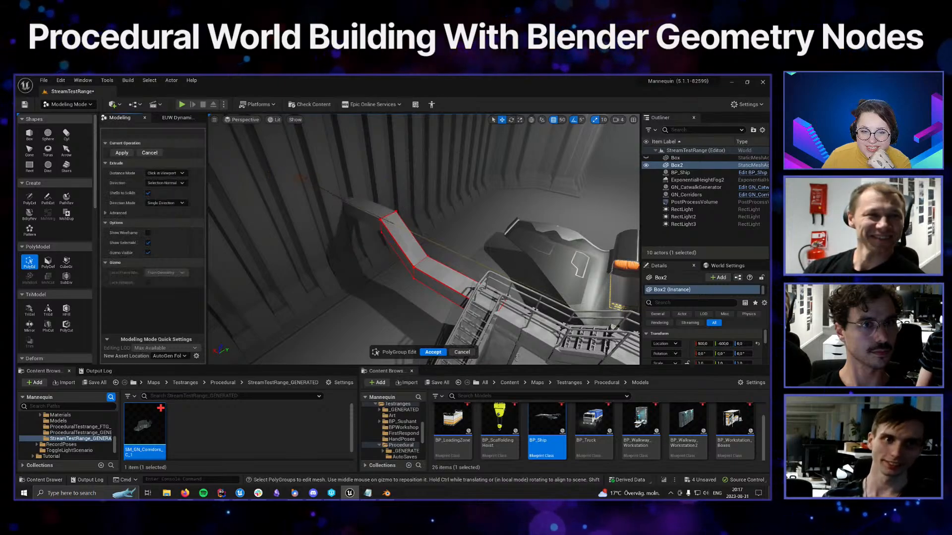
click(344, 201)
right_drag(344, 202, 332, 216)
Extrude both side faces of the upper landing outward to widen it into a platform along the hangar wall
click(372, 215)
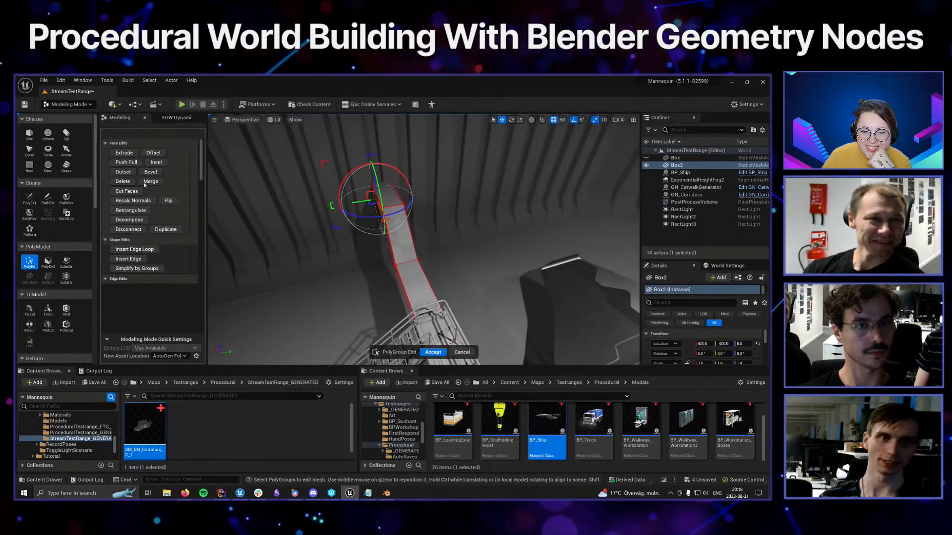
click(124, 152)
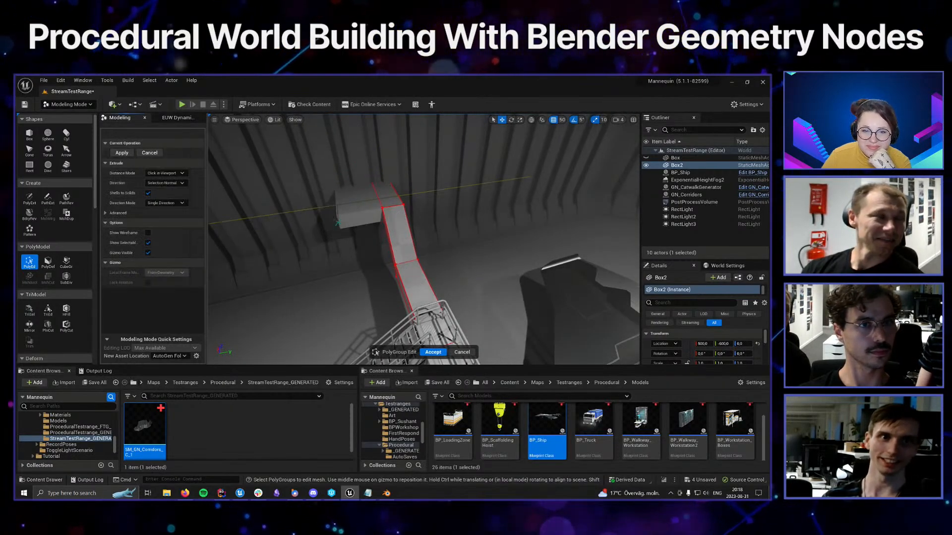
click(322, 211)
right_drag(323, 210, 262, 209)
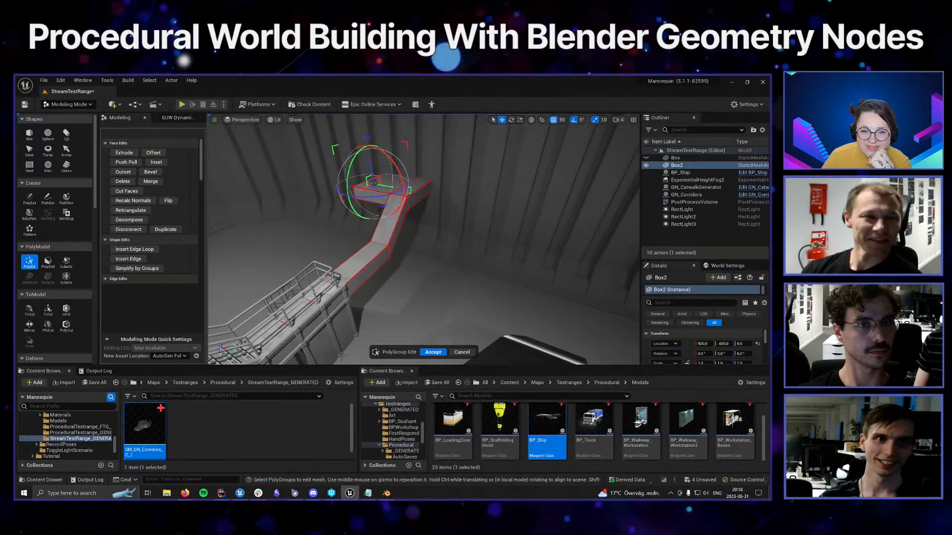
click(124, 153)
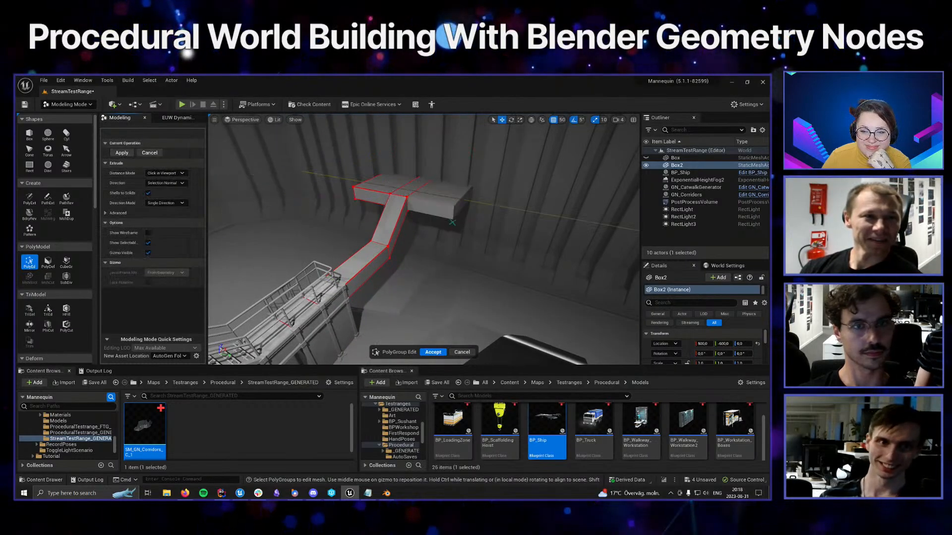
click(452, 222)
Insert an edge loop across the level walkway segment and extrude part of its underside down to the floor as a support leg
right_drag(452, 223, 571, 178)
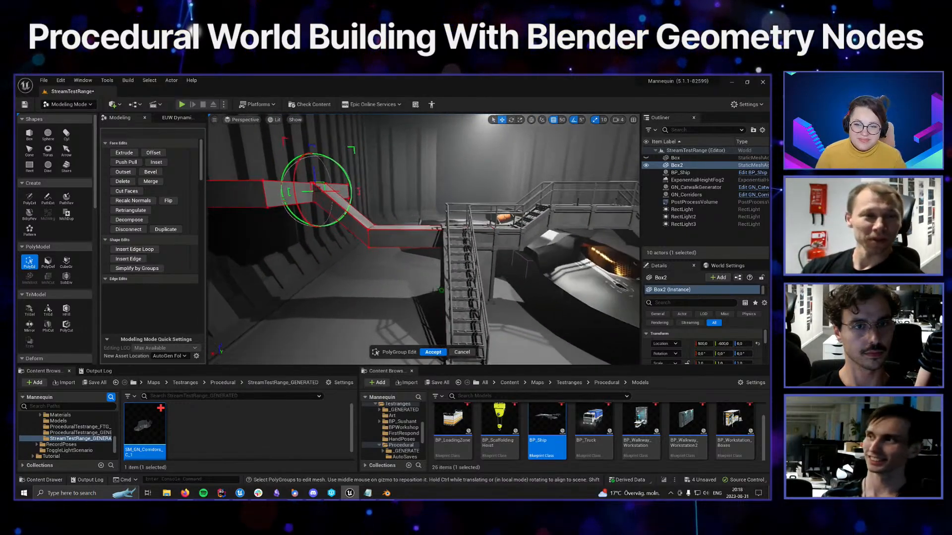
click(135, 250)
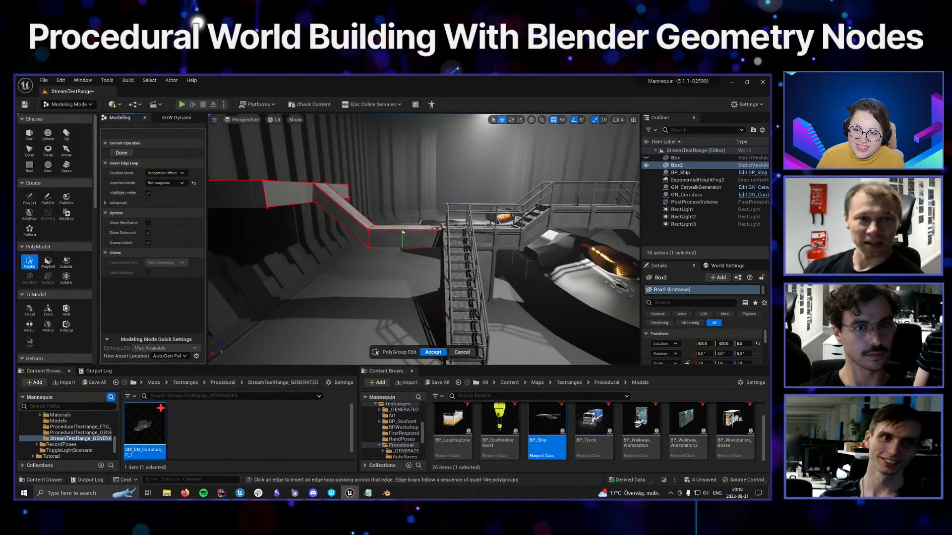
right_drag(403, 282, 401, 285)
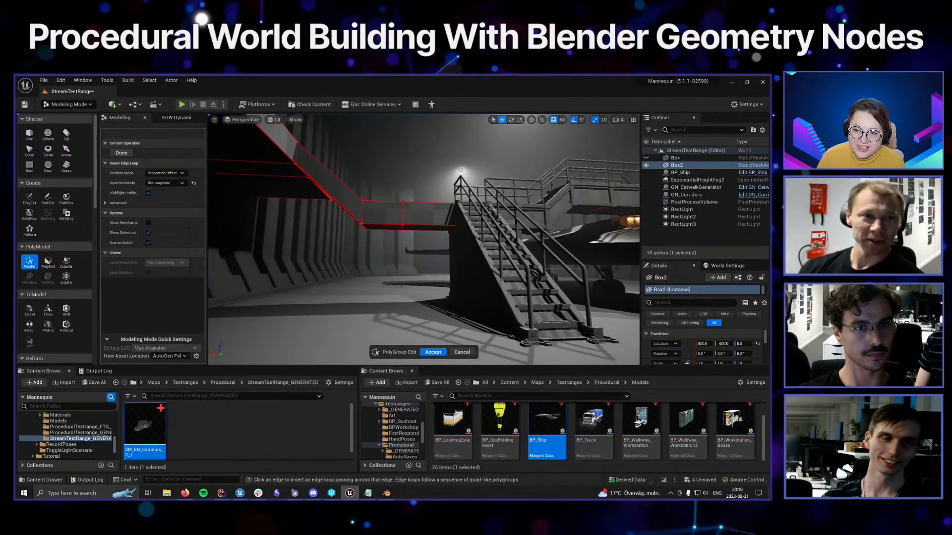
click(122, 153)
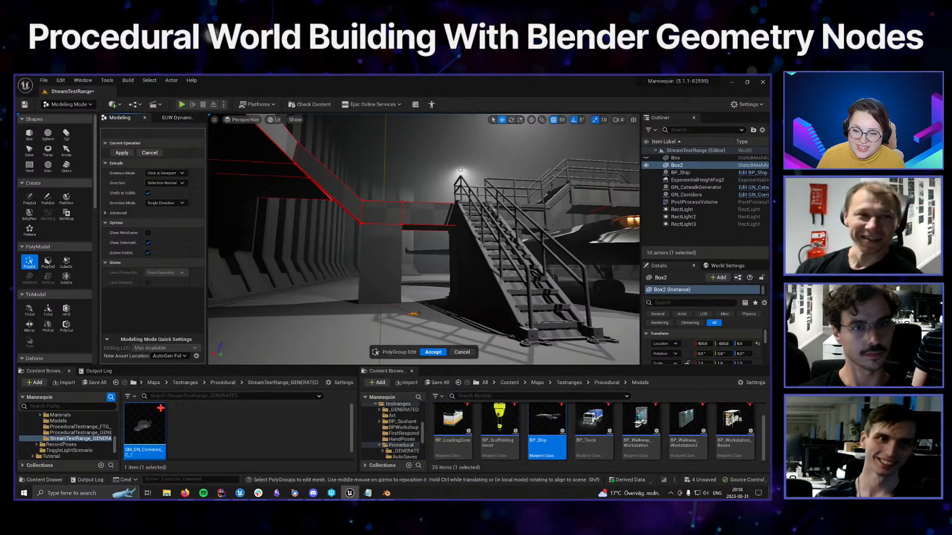
click(382, 302)
Extrude the underside of the upper wall platform downward and taper the block at its lower outer corners
right_drag(383, 302, 325, 308)
click(393, 181)
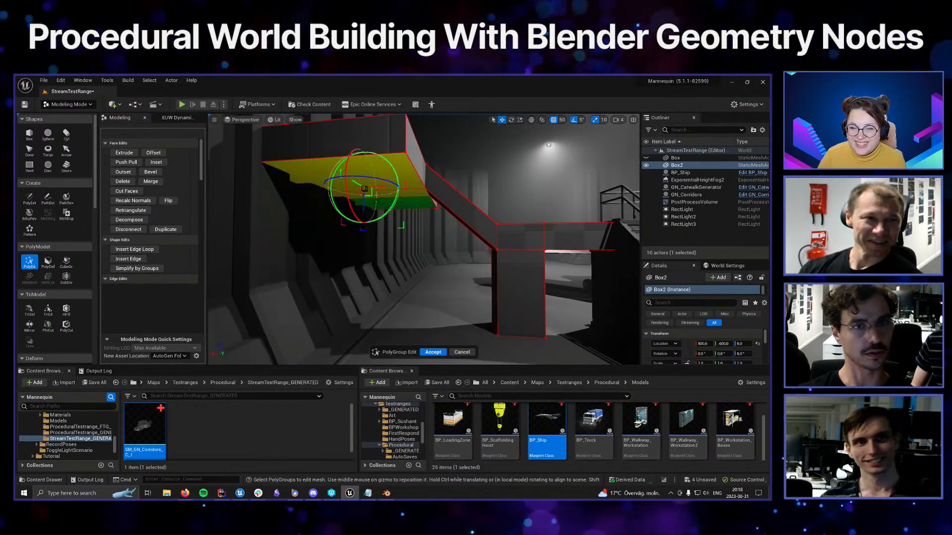
click(124, 153)
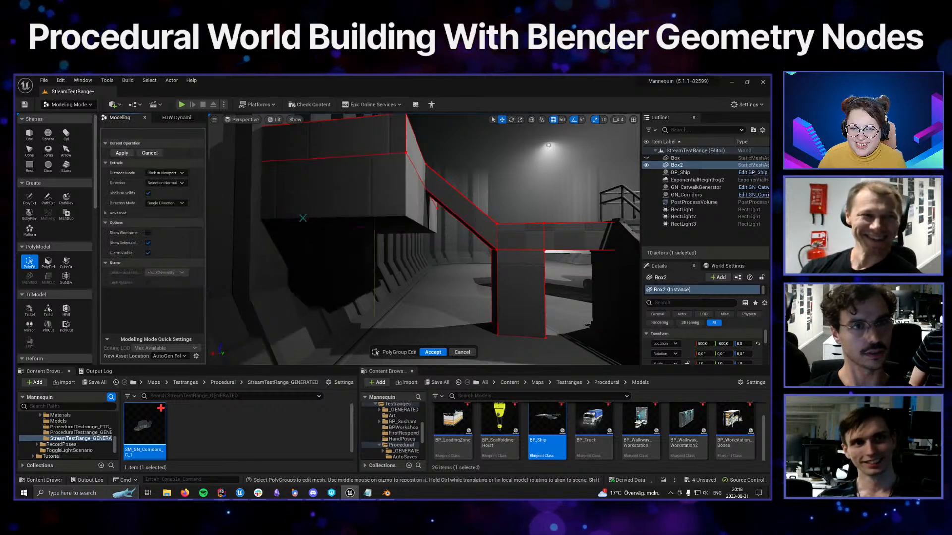
click(303, 218)
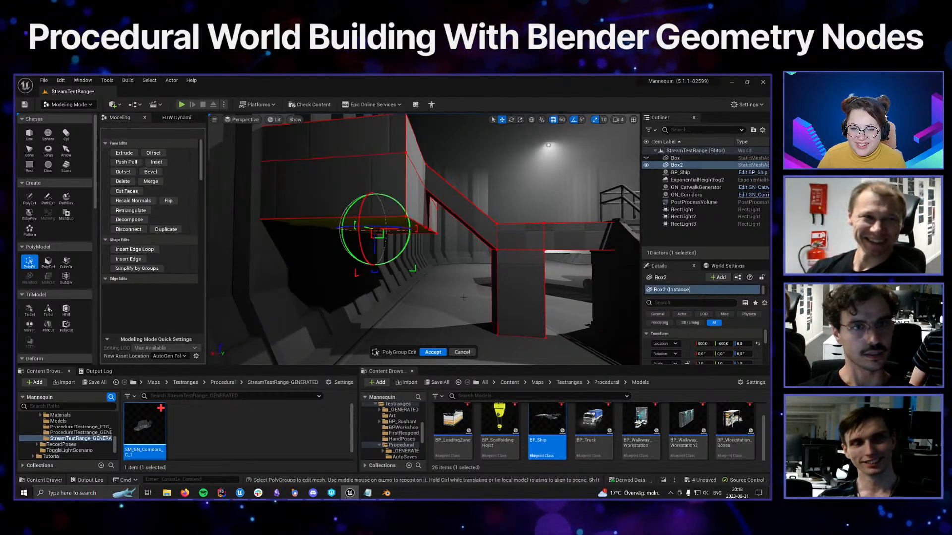
alt+drag(463, 298, 444, 267)
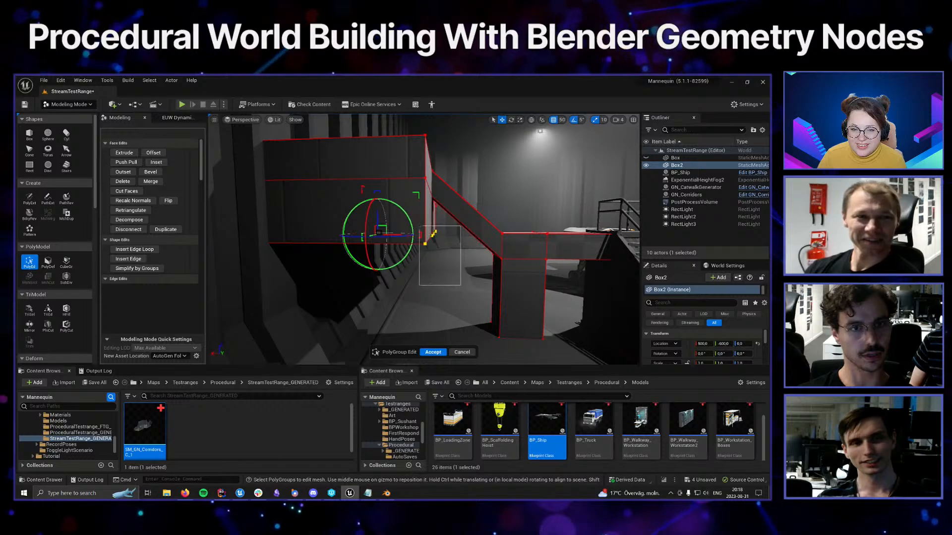
drag(419, 227, 420, 227)
Extrude the outer end face at the opposite stair top toward the other hangar wall
alt+drag(463, 262, 468, 289)
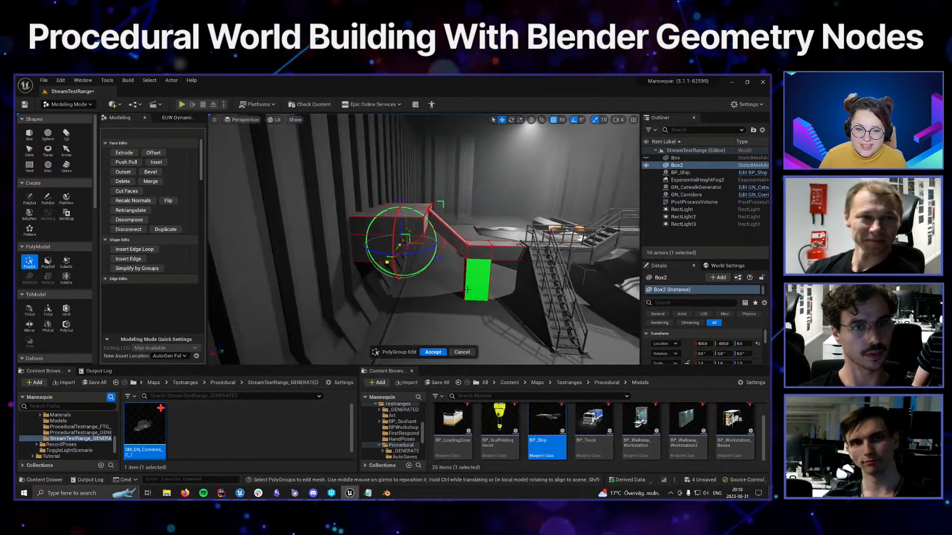
right_drag(468, 289, 521, 292)
mouse_move(426, 288)
right_down()
mouse_move(439, 288)
mouse_move(421, 286)
right_up()
click(420, 243)
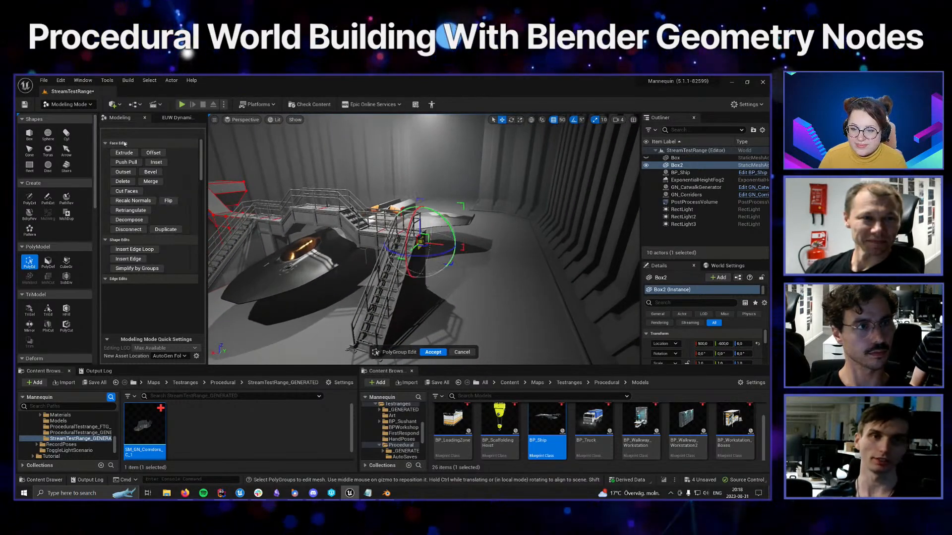
mouse_move(421, 243)
alt+mouse_down()
mouse_move(461, 246)
mouse_move(412, 247)
alt+mouse_up()
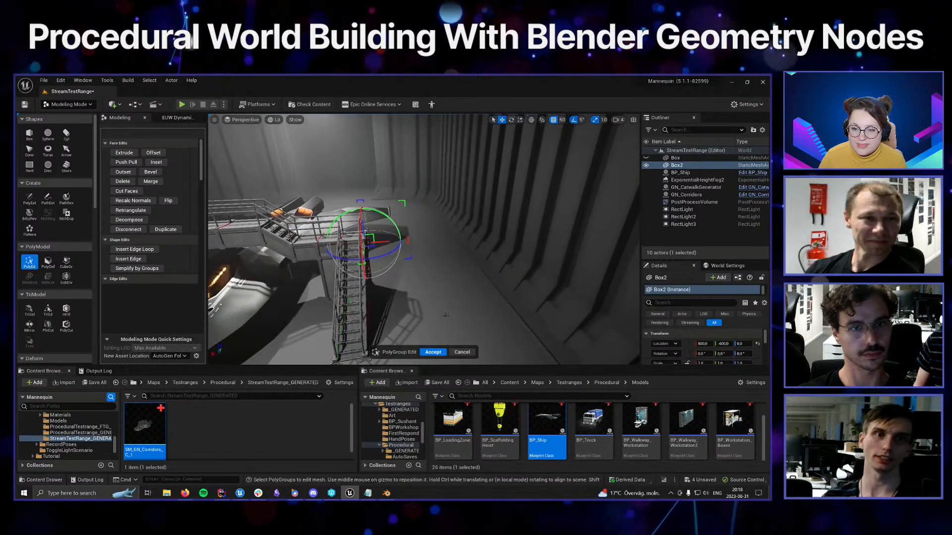
click(125, 152)
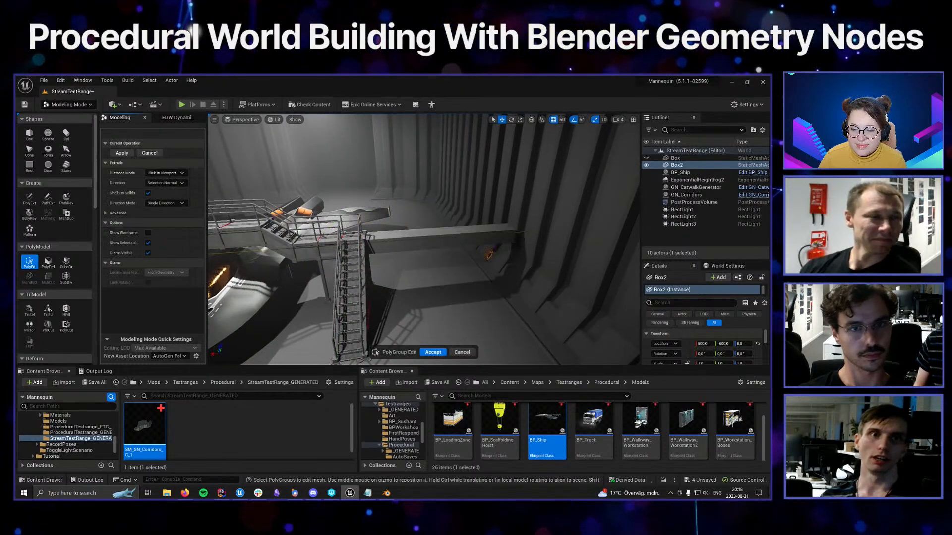
click(437, 251)
Extrude another segment from this straight walkway's end to reach the hangar wall
alt+drag(437, 248, 461, 253)
right_drag(446, 248, 503, 243)
click(123, 152)
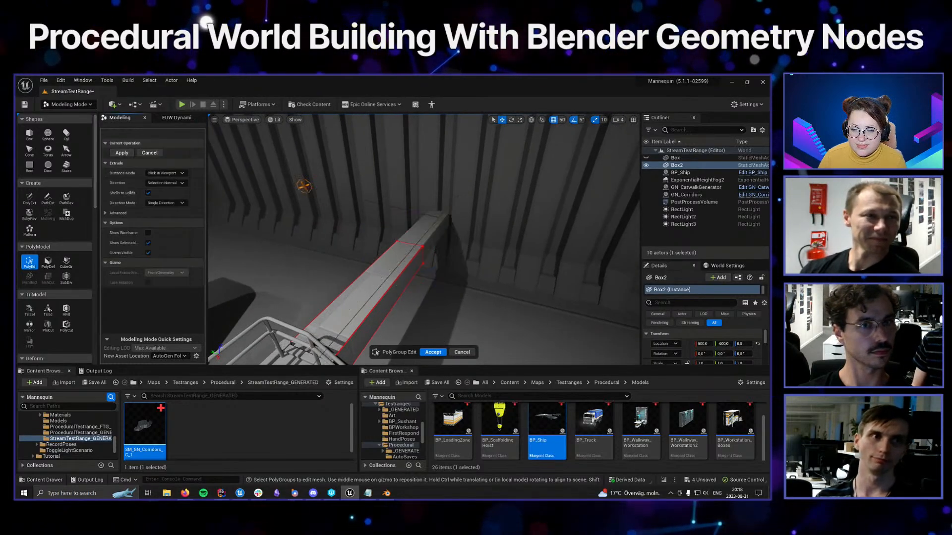
click(448, 210)
Extrude one side face of the walkway's end segment outward to form a platform along the wall
alt+drag(449, 211, 387, 194)
alt+drag(430, 243, 491, 258)
click(144, 172)
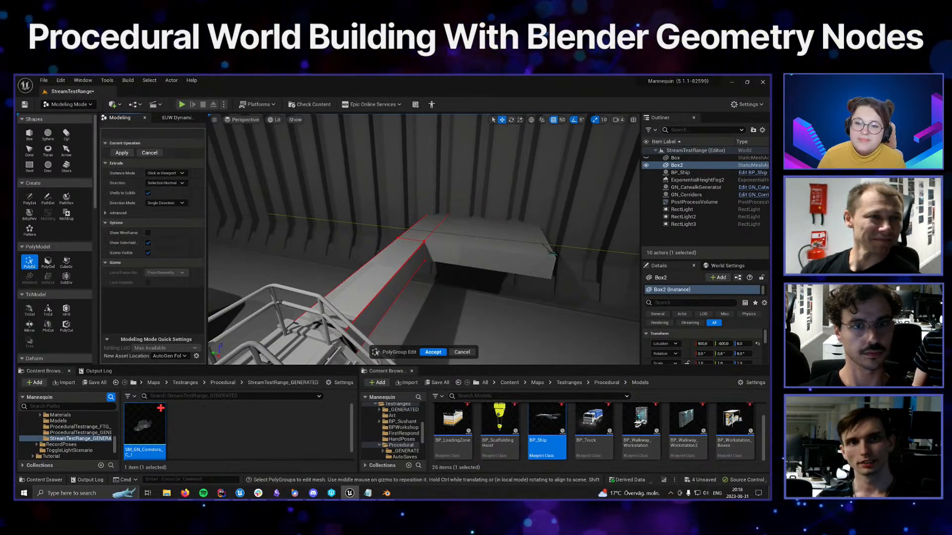
key(Return)
alt+drag(426, 238, 541, 241)
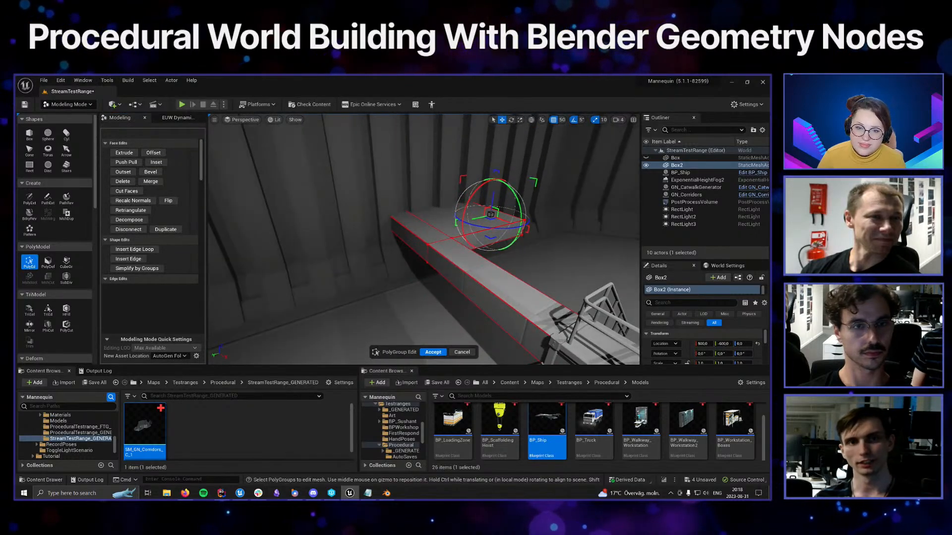
Extrude the end segment's opposite side face along the wall and shift the platform's selected front edges
click(124, 152)
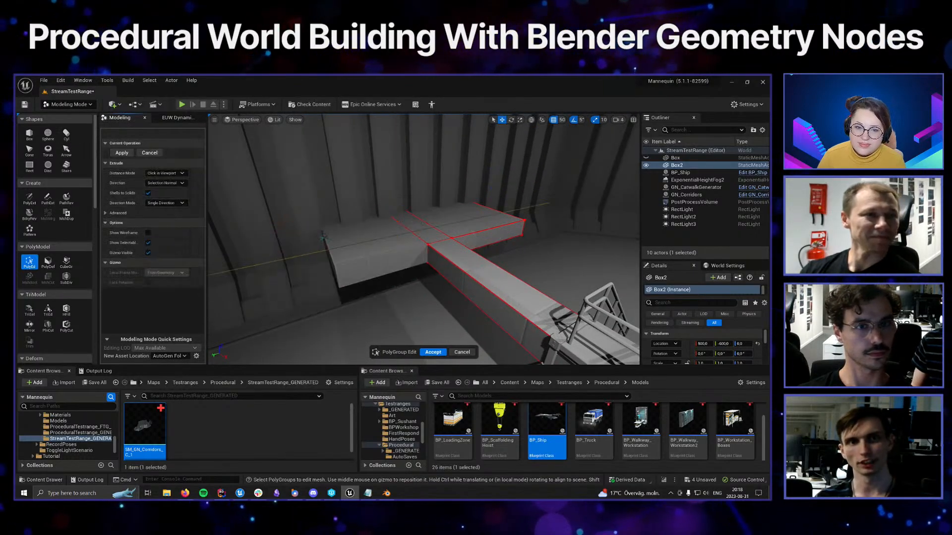
click(311, 237)
alt+drag(497, 311, 451, 318)
alt+drag(372, 181, 371, 198)
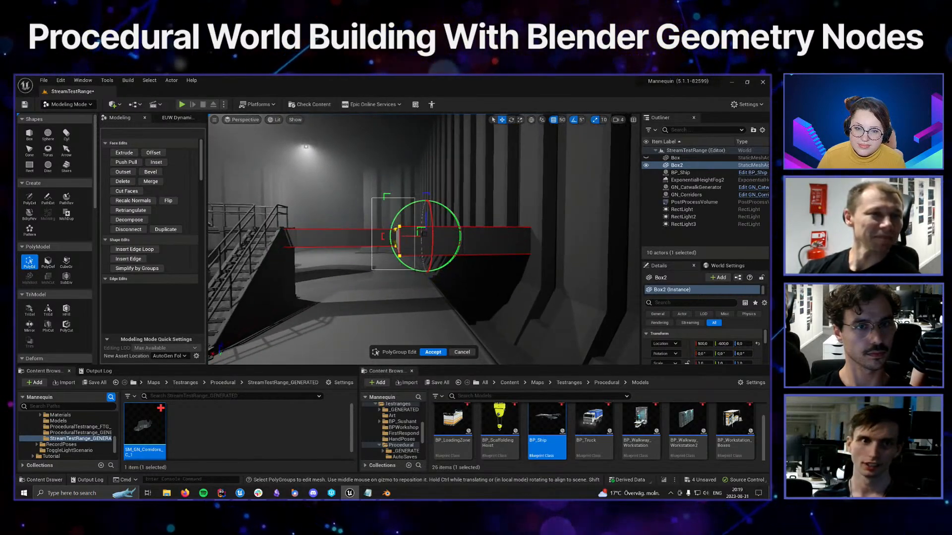
drag(414, 270, 409, 308)
drag(416, 239, 429, 239)
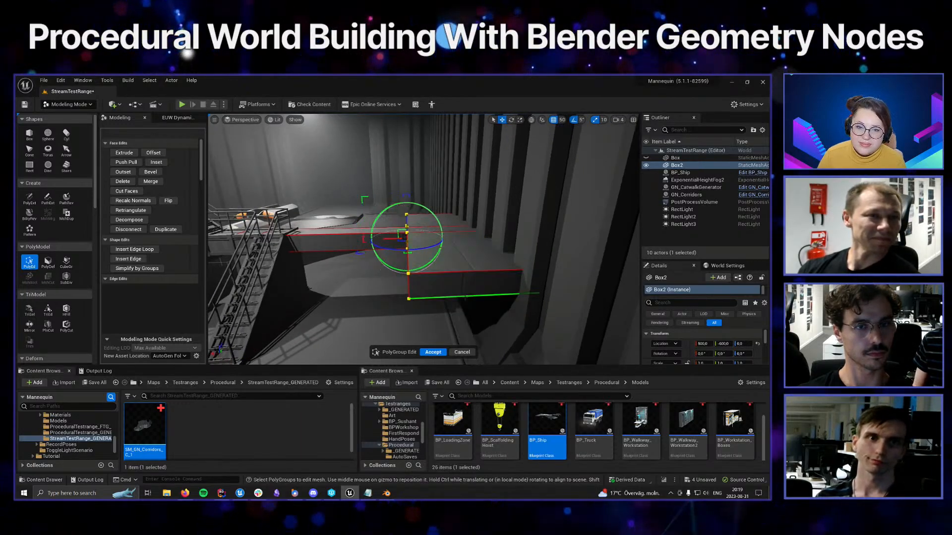
Extrude all underside faces of this wall platform downward to thicken it into a block
alt+drag(465, 296, 465, 250)
click(438, 252)
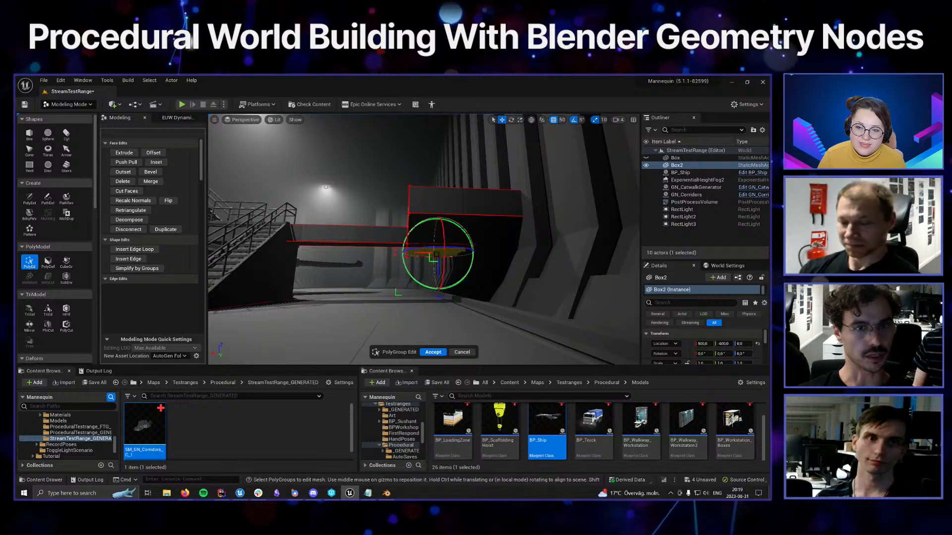
shift+click(442, 246)
shift+click(454, 229)
click(132, 152)
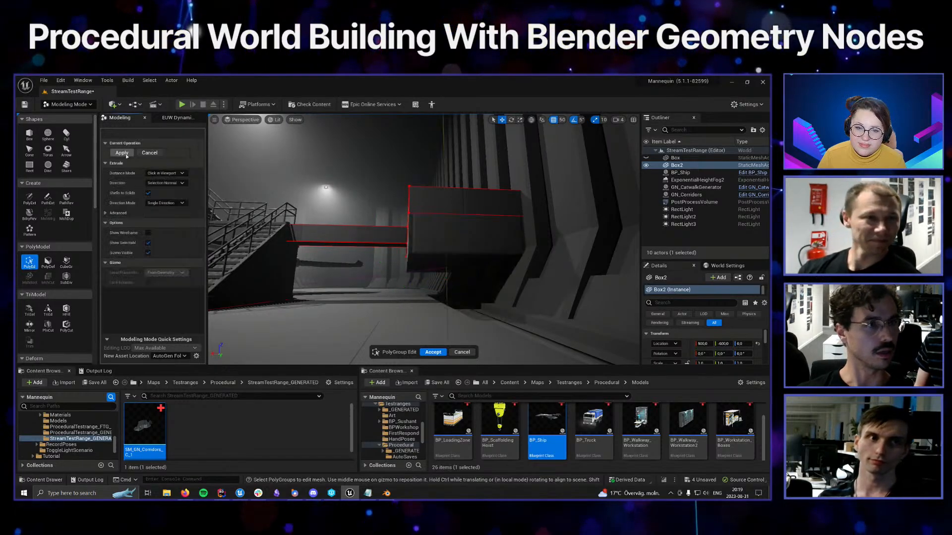
click(442, 256)
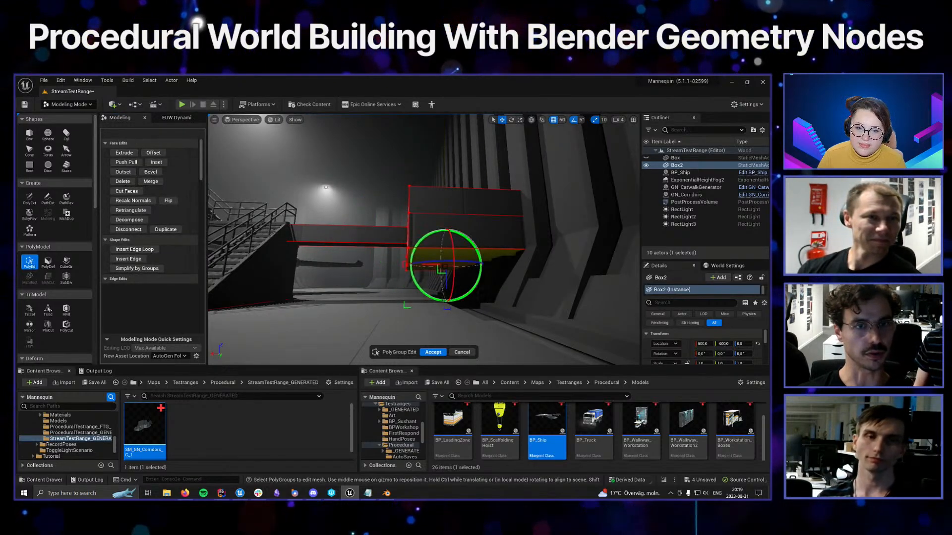
Taper the block by moving its lower front edge toward the wall, and accept the PolyGroup edits
alt+drag(418, 317, 378, 293)
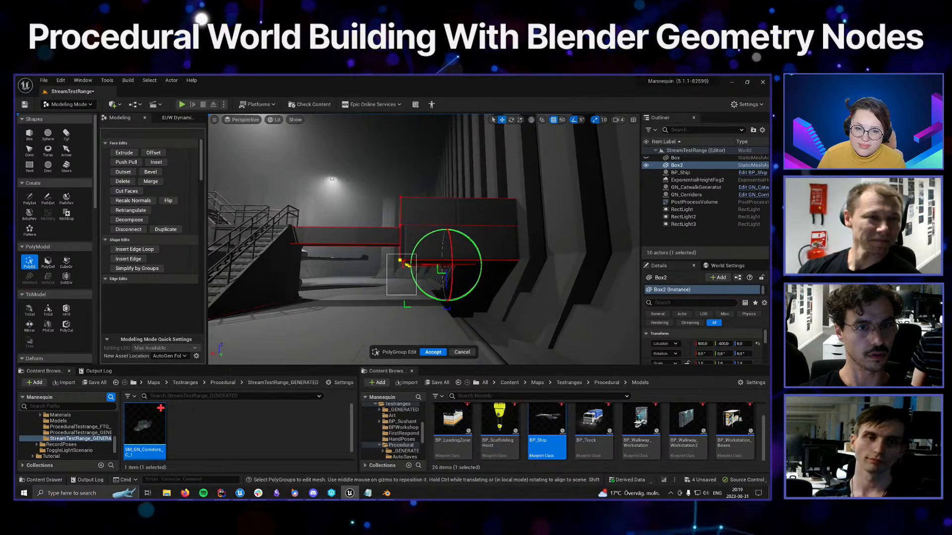
drag(387, 254, 429, 264)
alt+drag(484, 303, 456, 328)
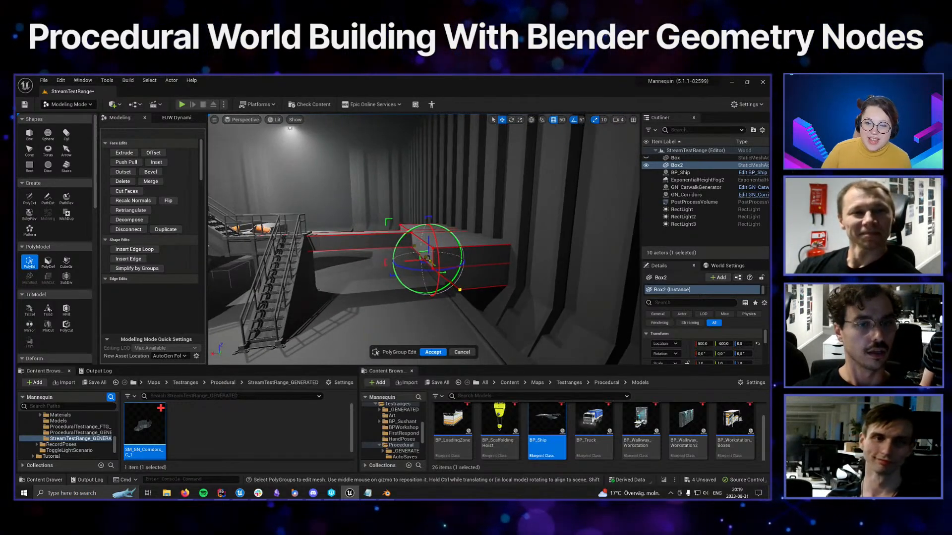
click(433, 352)
Reopen Box2 in PolyGroup Edit and try to insert edge loops along the wall side of the platforms
right_drag(405, 324, 345, 326)
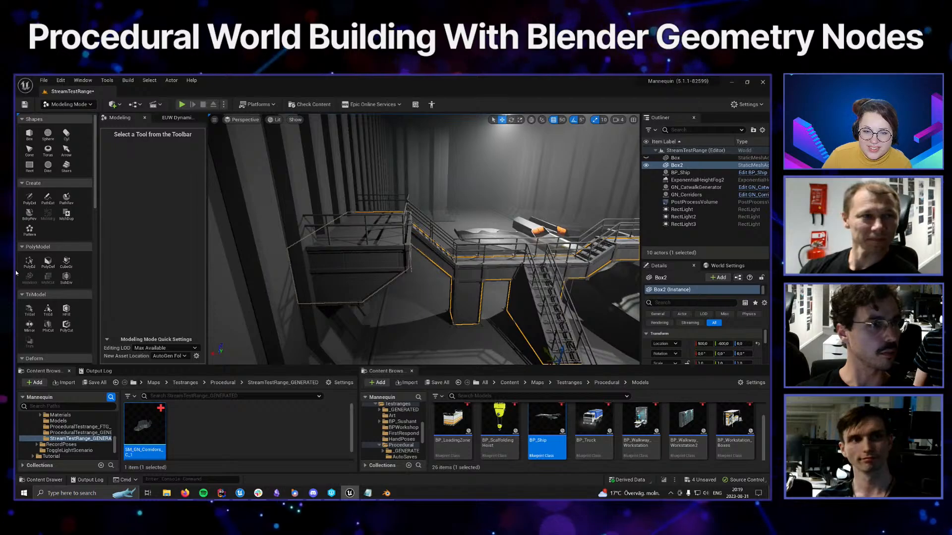
click(30, 263)
right_drag(377, 258, 359, 263)
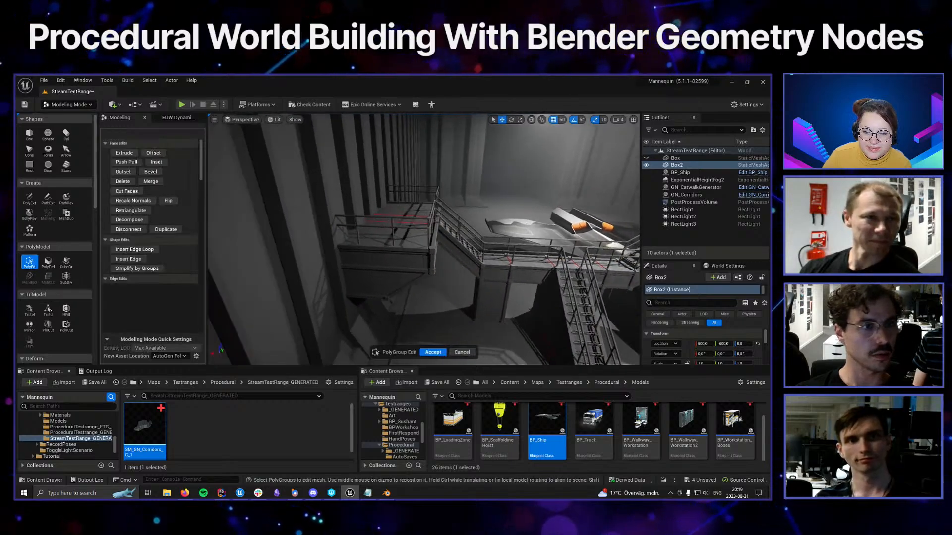
click(134, 250)
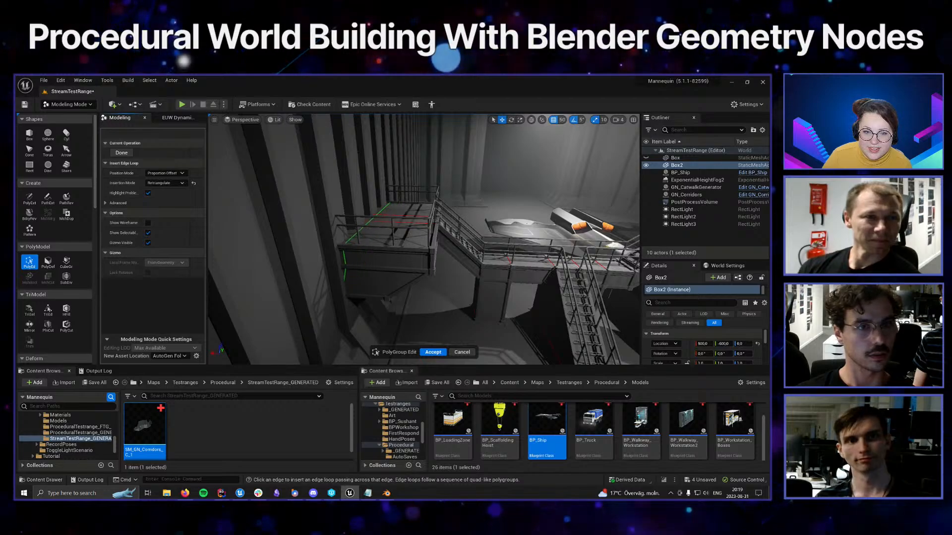
mouse_move(522, 252)
right_down()
mouse_move(542, 252)
mouse_move(522, 252)
mouse_move(516, 263)
mouse_move(531, 264)
right_up()
click(124, 153)
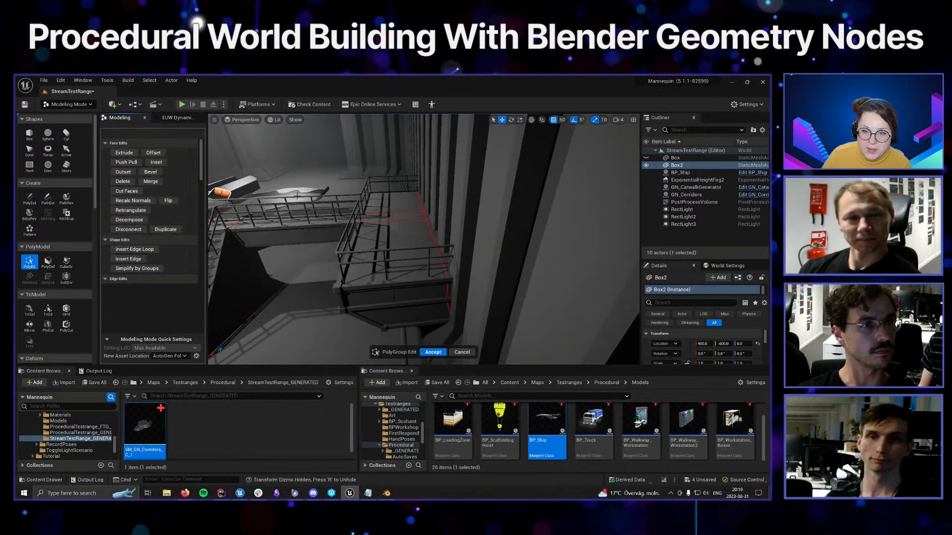
right_drag(421, 238, 436, 242)
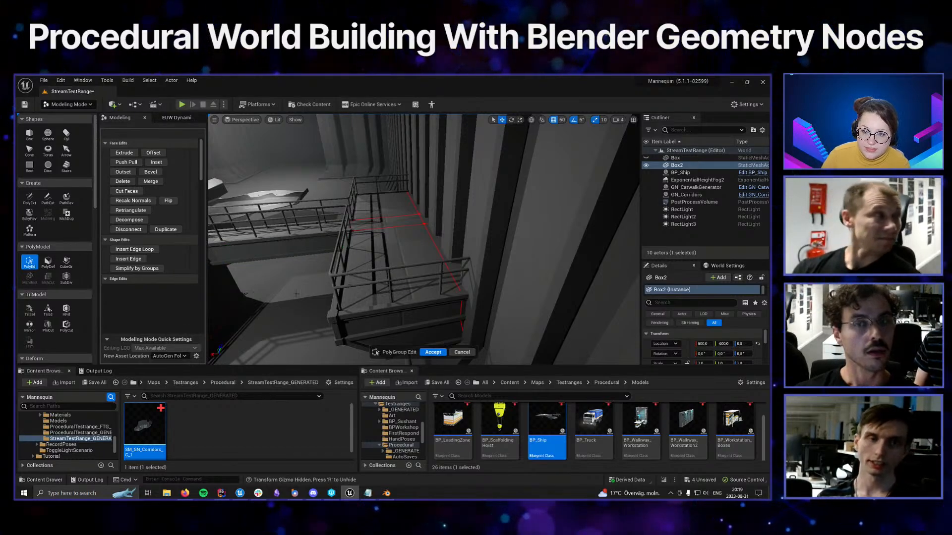
right_drag(297, 294, 289, 293)
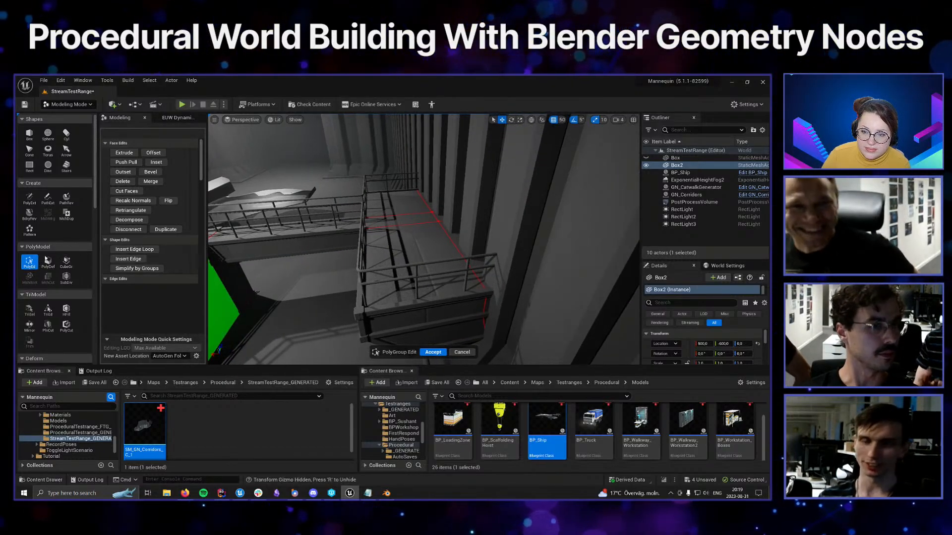
Switch to Mesh Paint and paint black vertex colors along the wall-side edges of Box2's platforms
click(75, 105)
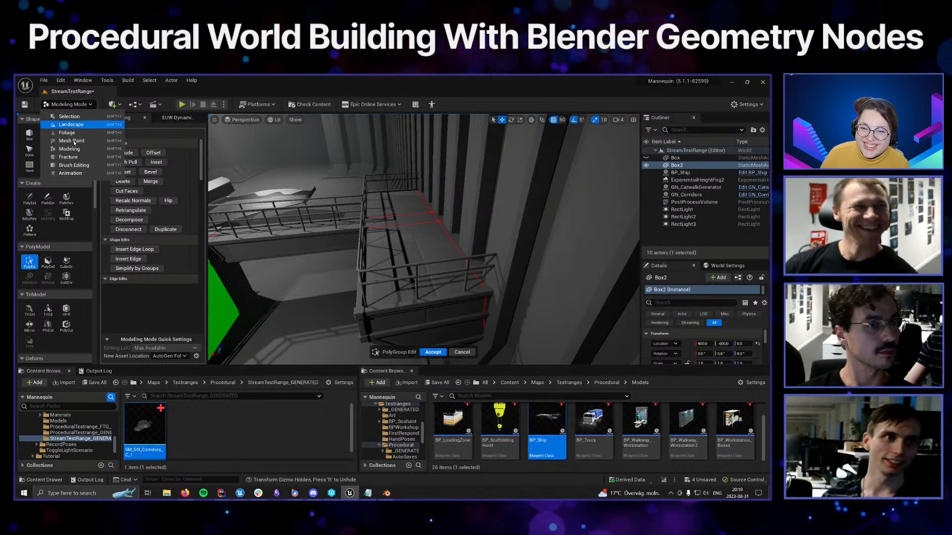
click(76, 142)
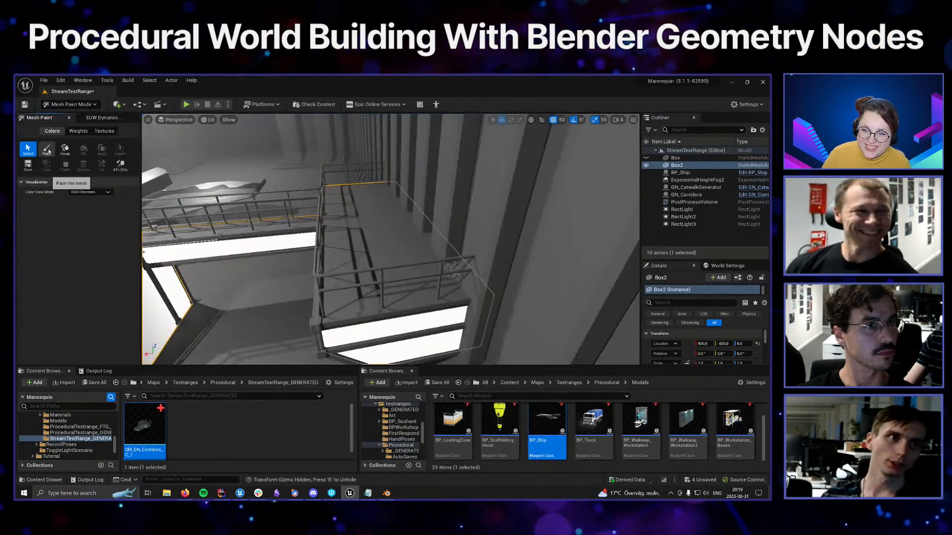
click(47, 149)
drag(474, 281, 426, 245)
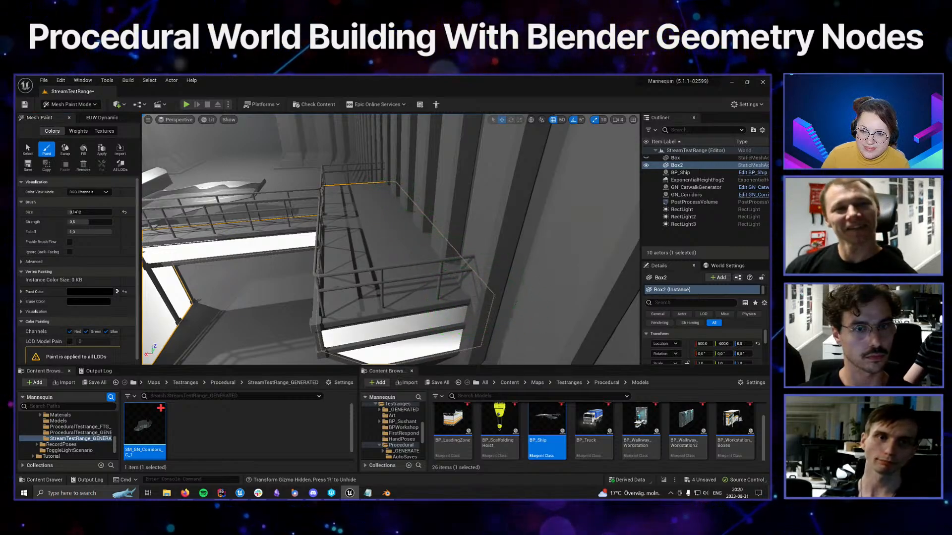
mouse_move(479, 298)
right_down()
mouse_move(347, 297)
mouse_move(354, 300)
right_up()
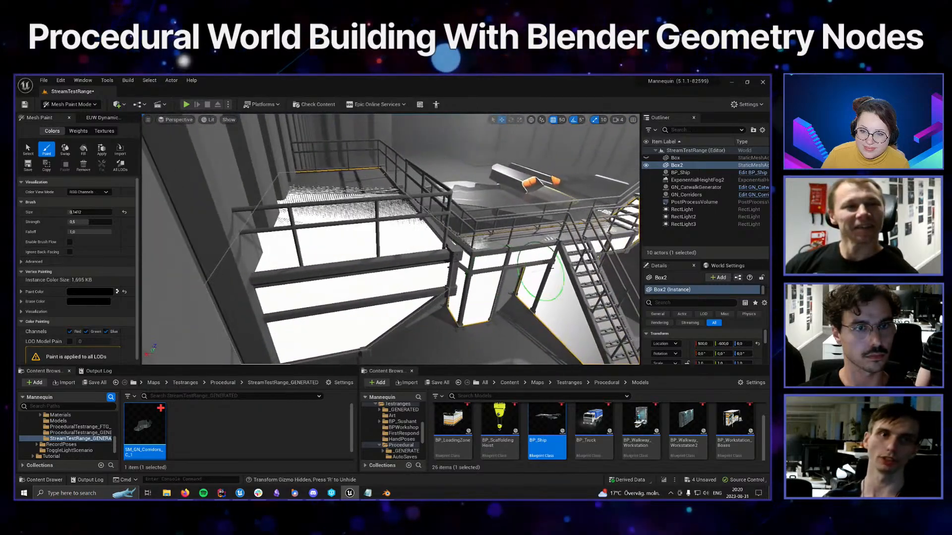
right_drag(545, 292, 506, 317)
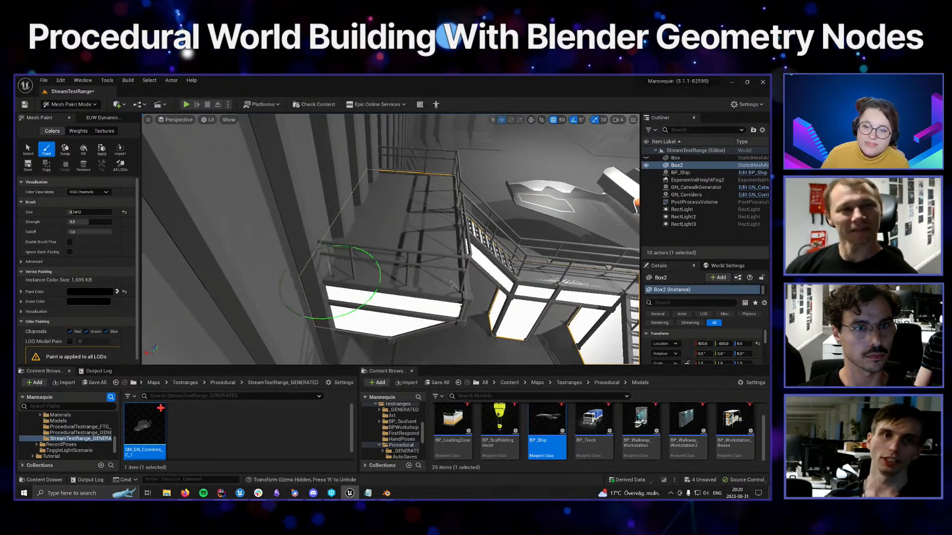
mouse_move(337, 280)
mouse_down()
mouse_move(342, 318)
mouse_move(358, 196)
mouse_up()
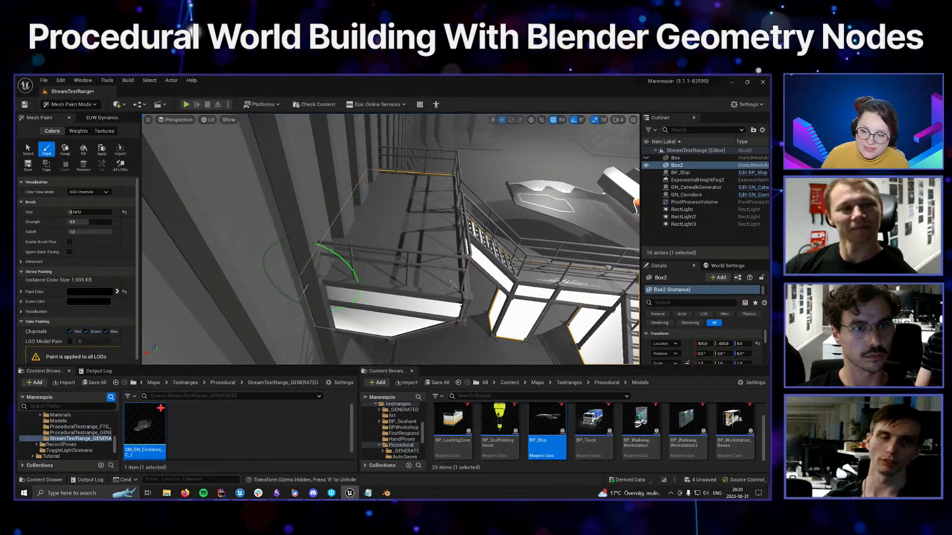
Apply the painted vertex colors to Box2's source mesh, save it, and return to Selection mode
mouse_move(476, 212)
right_down()
mouse_move(473, 258)
mouse_move(491, 208)
mouse_move(209, 190)
right_up()
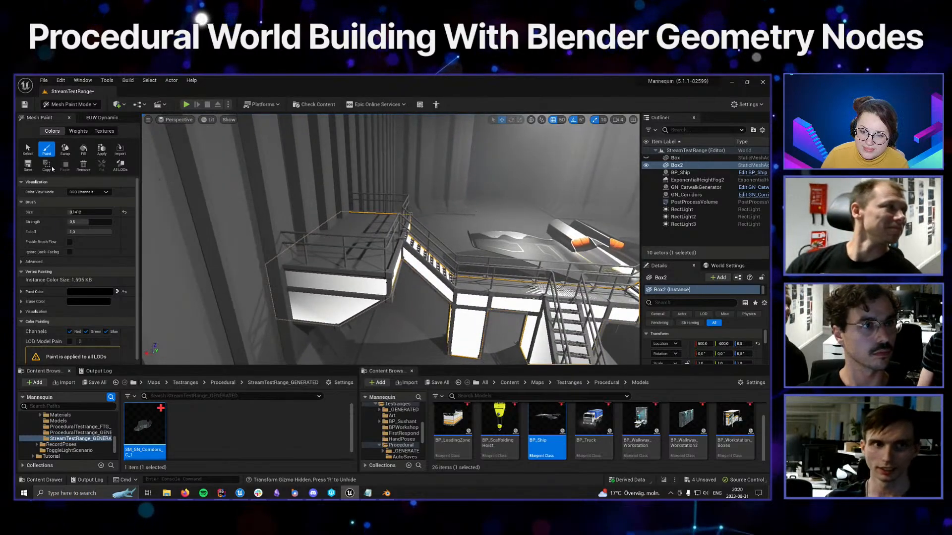
click(101, 151)
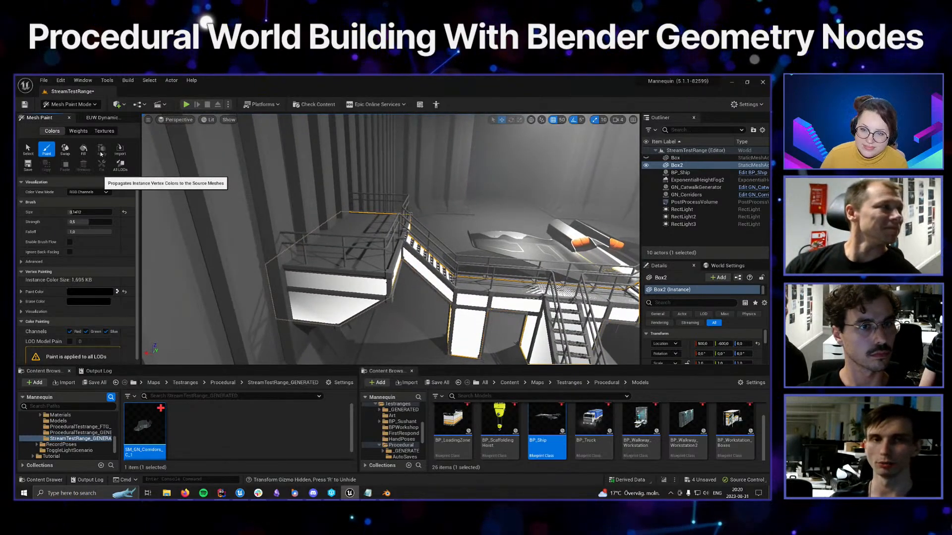
click(28, 168)
mouse_move(317, 233)
right_down()
mouse_move(545, 221)
mouse_move(376, 238)
mouse_move(281, 262)
right_up()
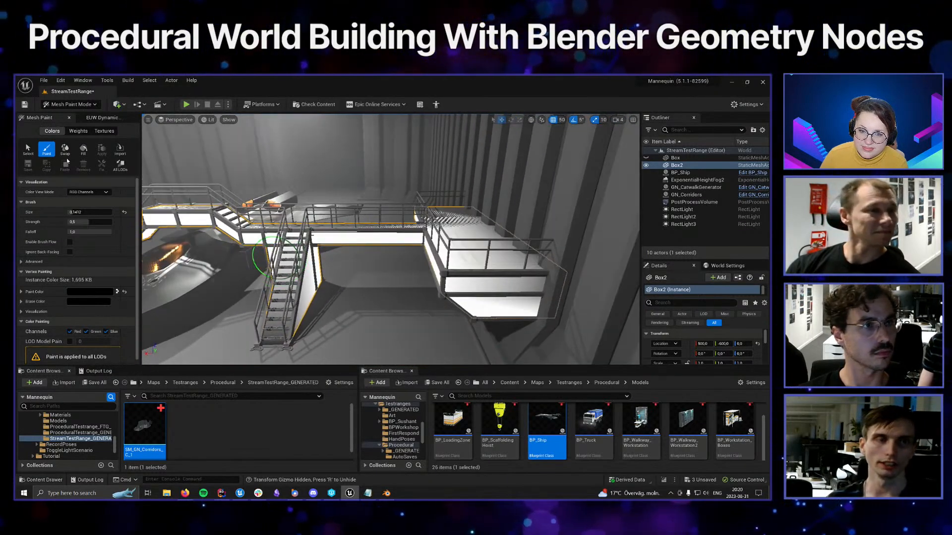
click(29, 149)
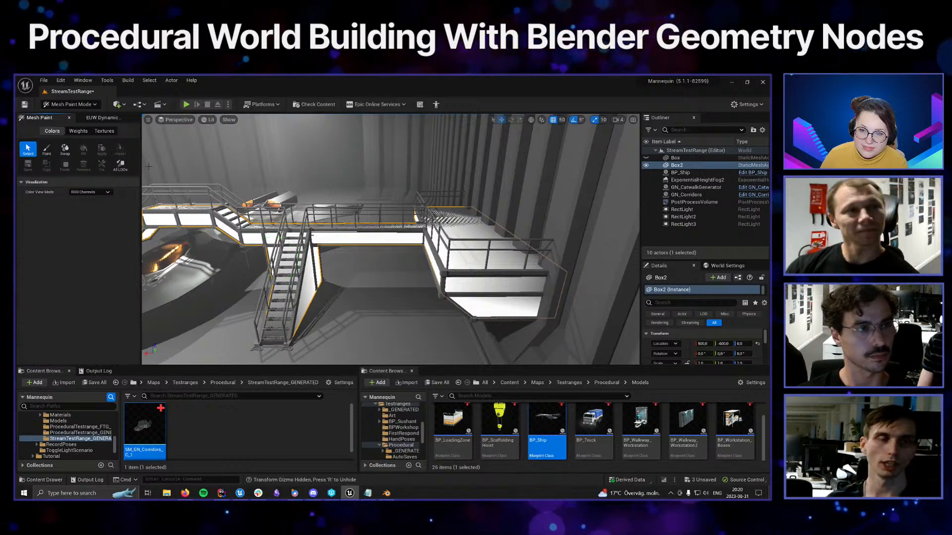
click(81, 104)
click(69, 118)
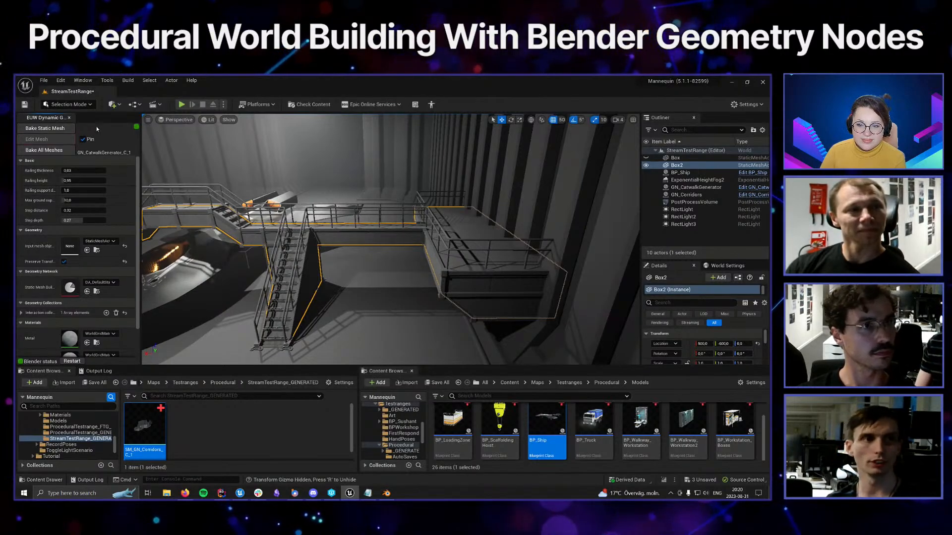
Reopen Box2 in PolyGroup Edit and hide GN_CatwalkGenerator to expose the base mesh
click(81, 106)
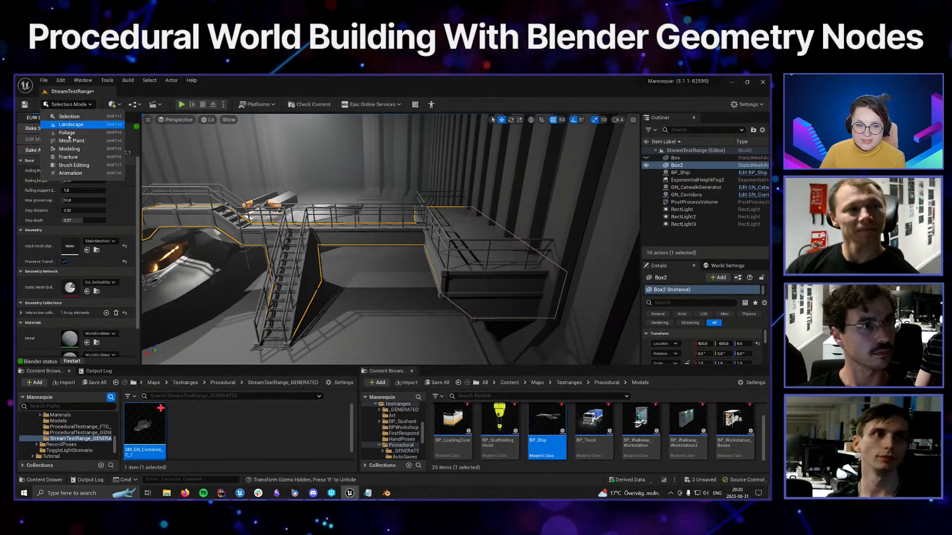
click(80, 153)
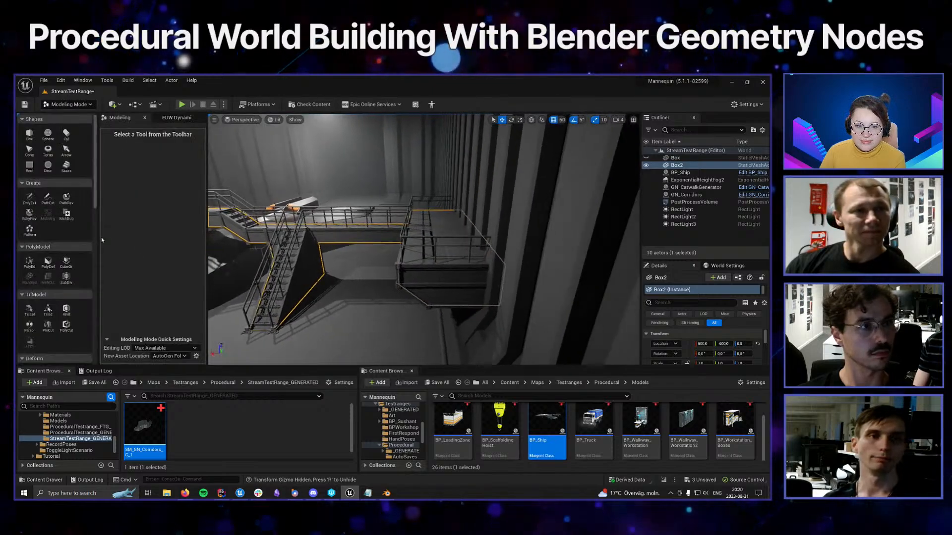
click(31, 263)
right_drag(407, 247, 424, 247)
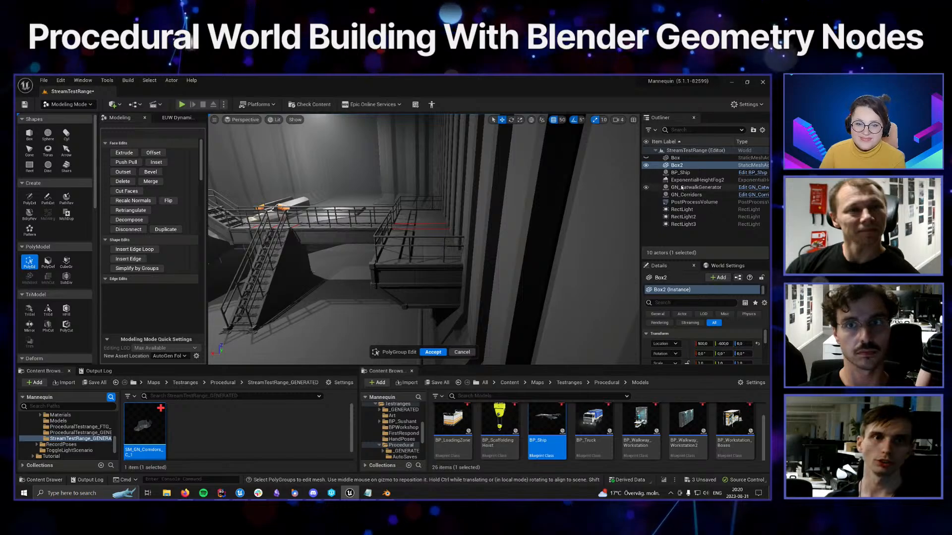
click(647, 188)
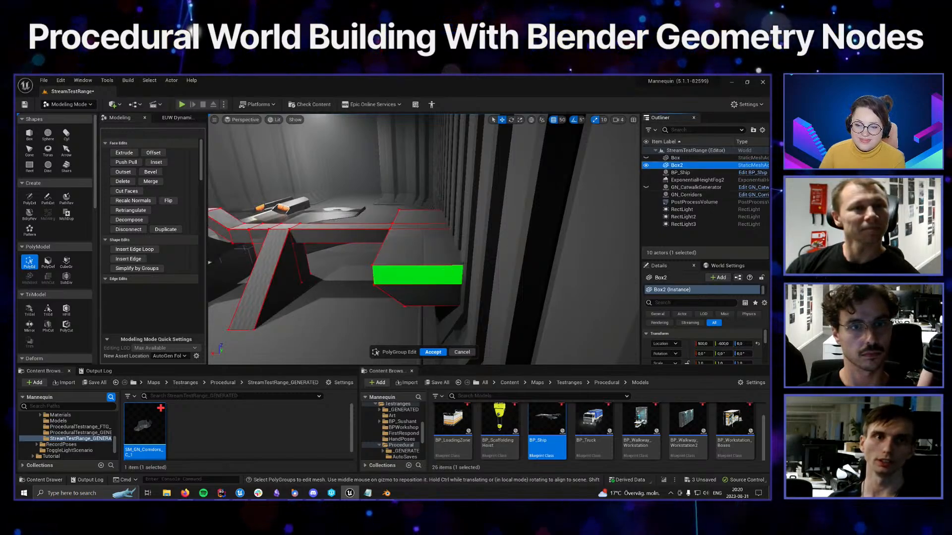
right_drag(417, 250, 436, 270)
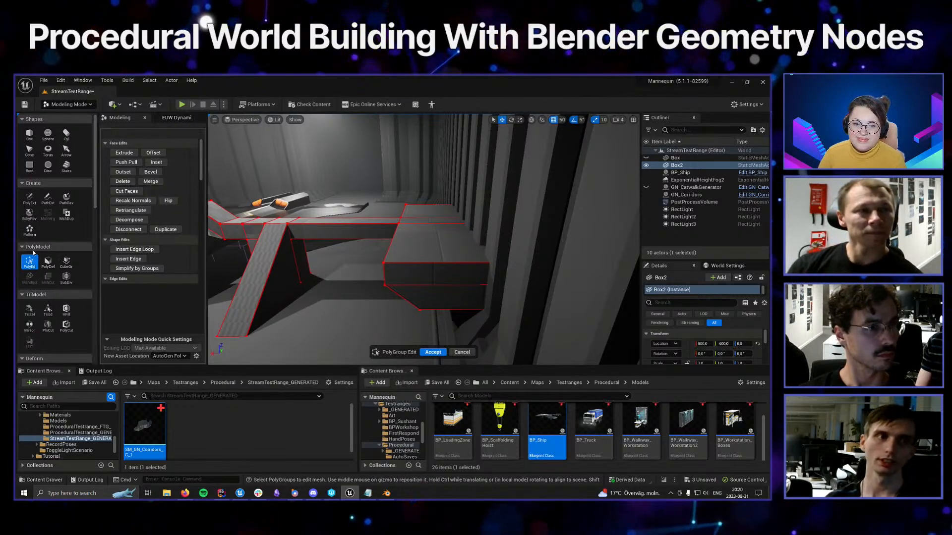
Insert edge loops close to the wall-side edges of both wall platforms and accept the edit
scroll(152, 196, down, 2)
scroll(153, 198, up, 2)
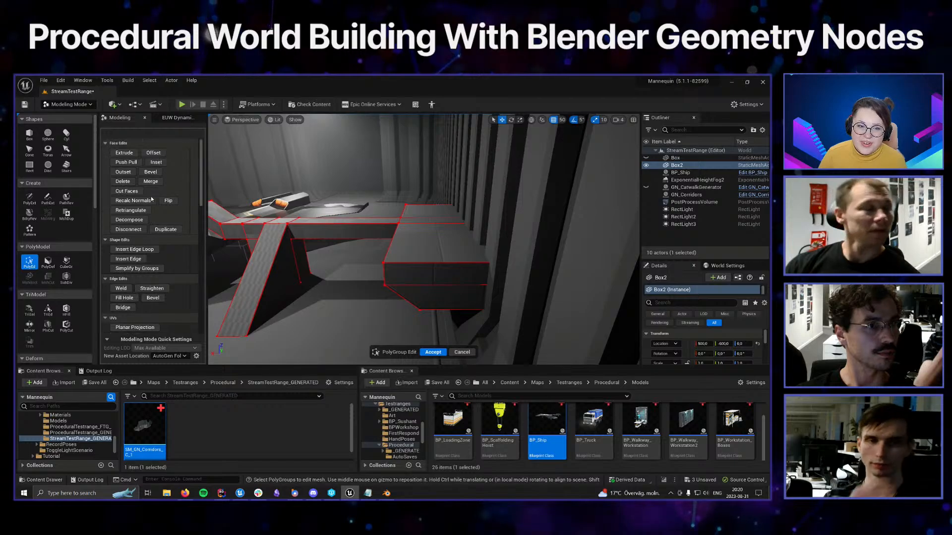
click(139, 252)
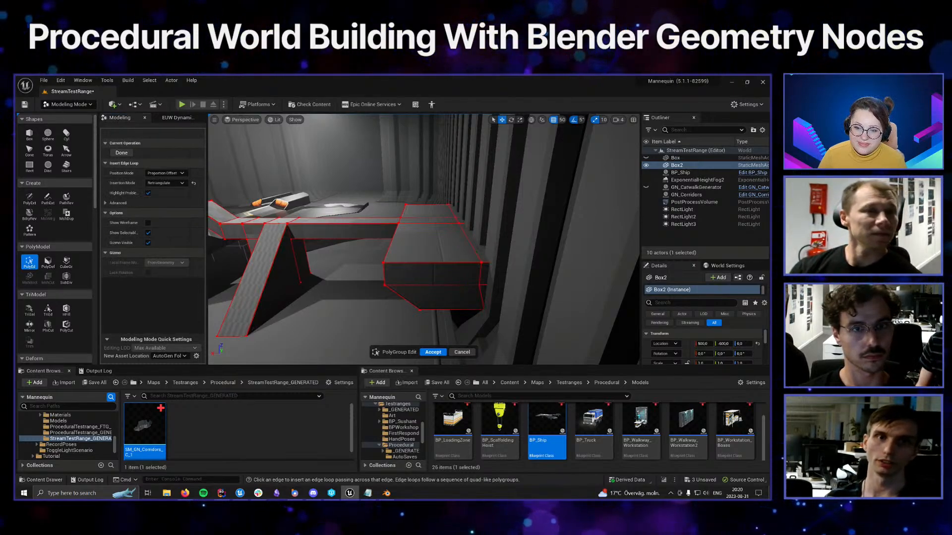
right_drag(431, 238, 278, 233)
right_drag(376, 249, 352, 245)
right_drag(480, 280, 436, 273)
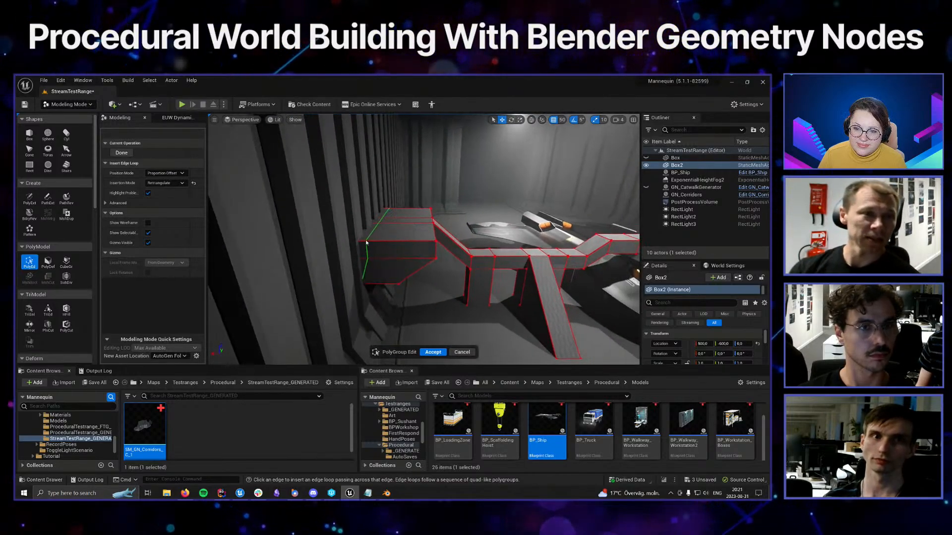
click(433, 352)
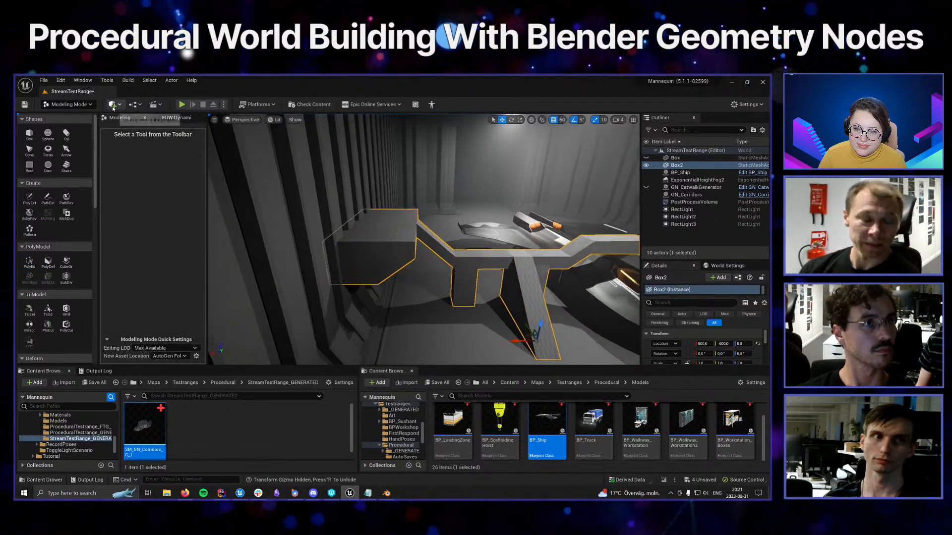
Switch to Mesh Paint and paint black vertex colors along the newly looped wall-side edges of both Box2 wall platforms
click(67, 104)
click(70, 141)
right_drag(245, 228, 161, 180)
click(46, 149)
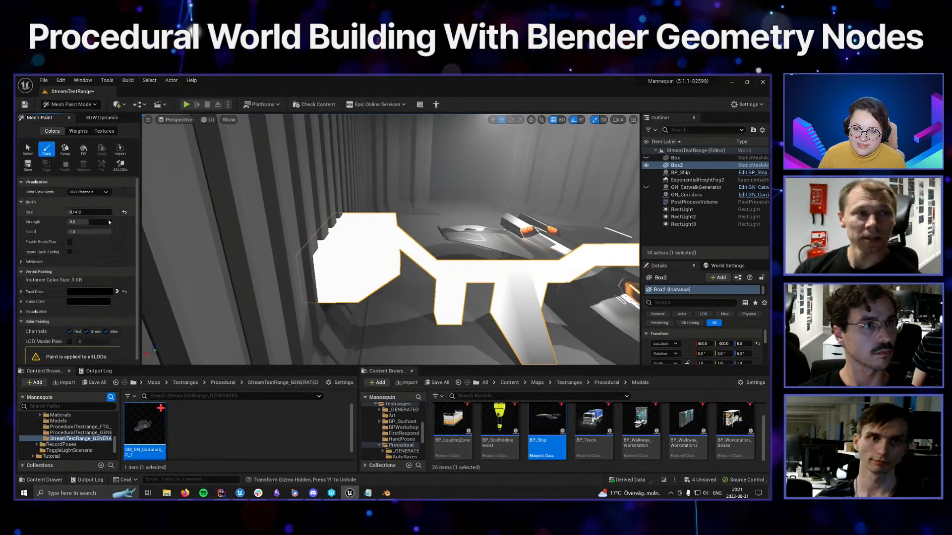
click(317, 256)
drag(320, 255, 341, 218)
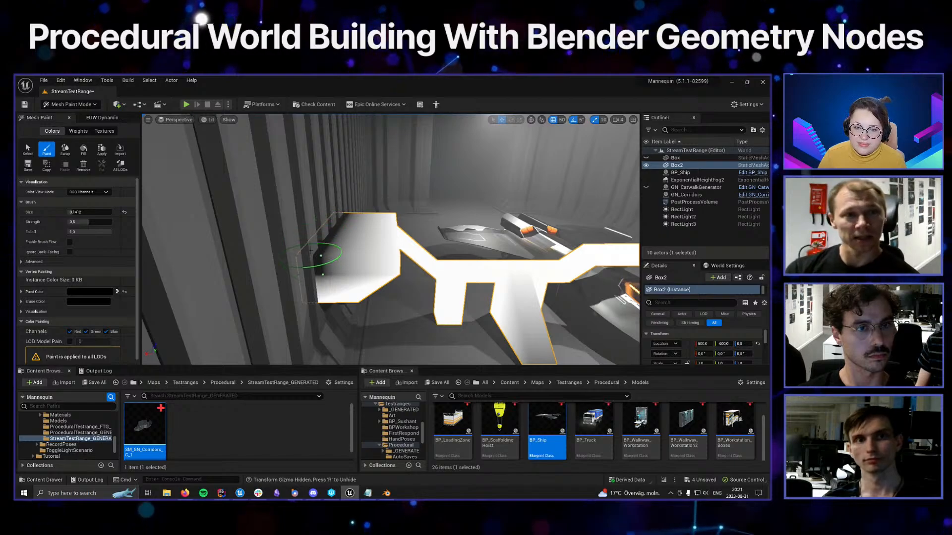
right_drag(311, 250, 296, 245)
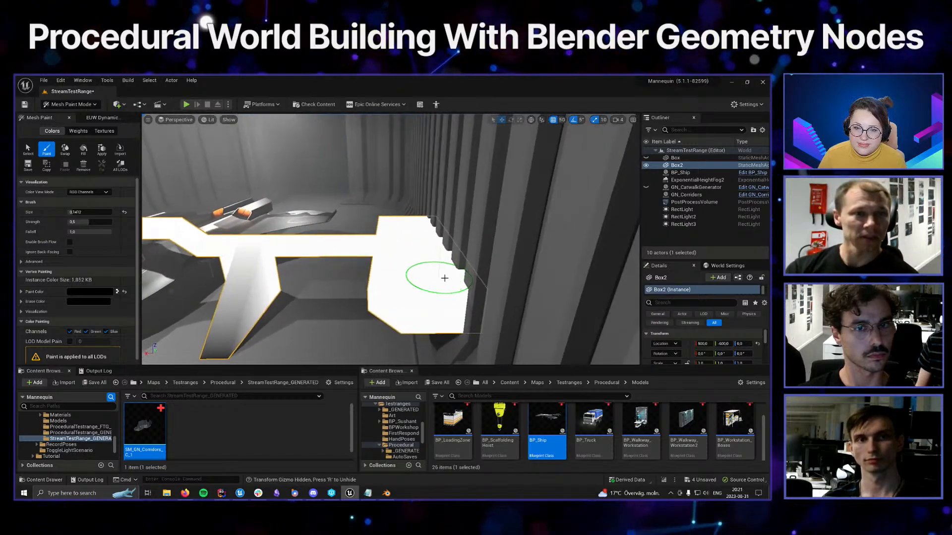
drag(444, 278, 431, 220)
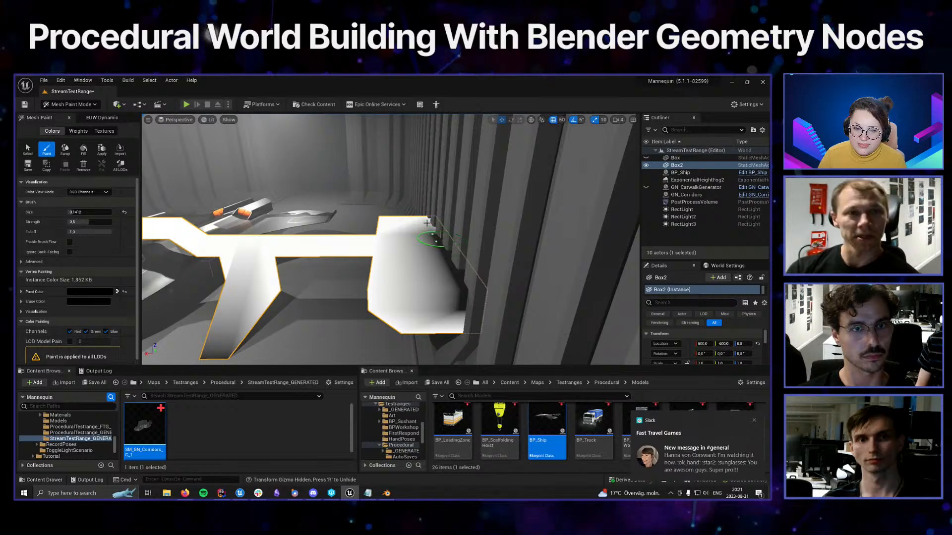
right_drag(440, 223, 468, 224)
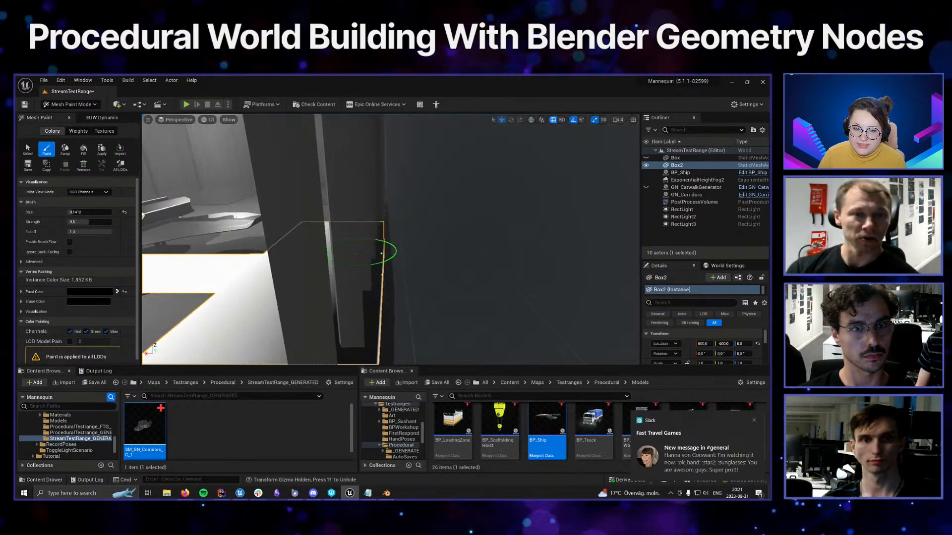
right_drag(370, 273, 363, 272)
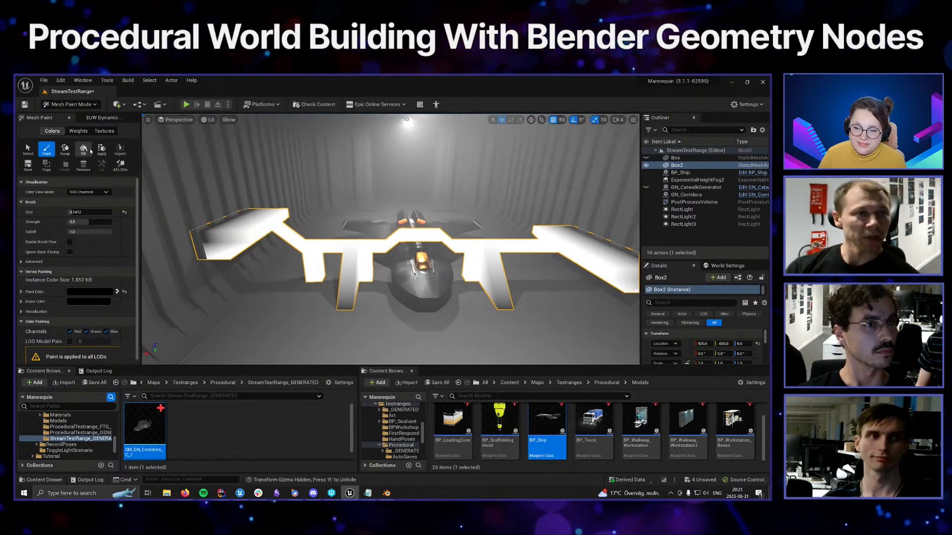
Save Box2's painted mesh and unhide GN_CatwalkGenerator
click(28, 166)
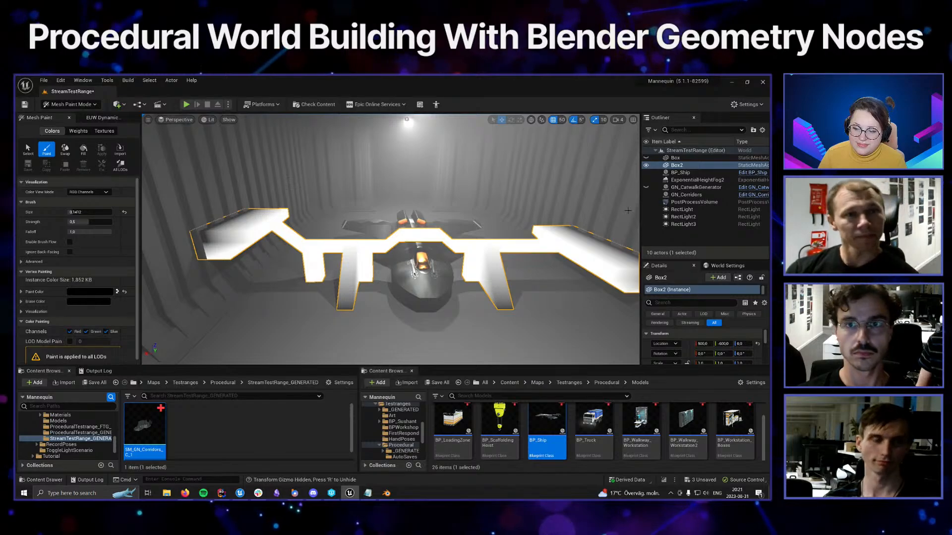
click(646, 187)
right_drag(311, 237, 312, 237)
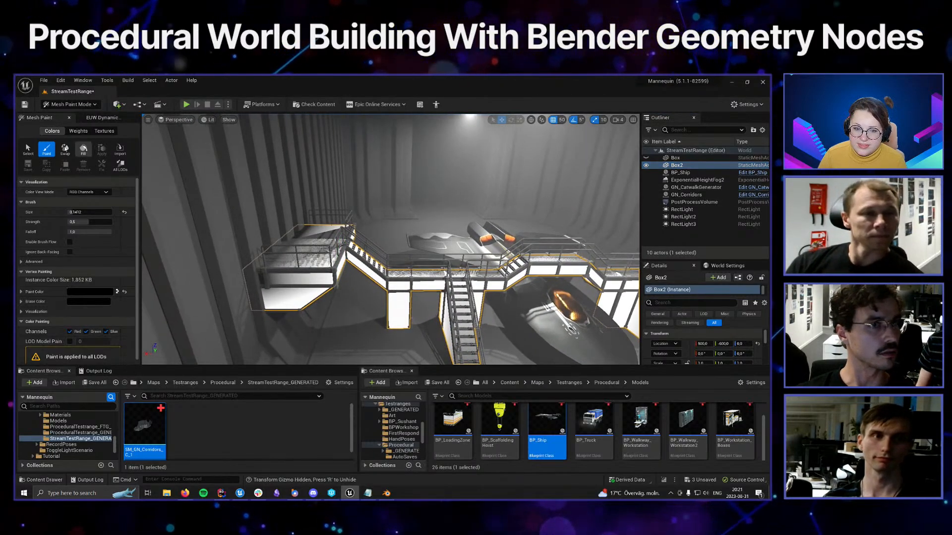
Return to Selection mode and hide Box2 so only the generated catwalks show against the hangar walls
click(28, 148)
right_drag(379, 226, 378, 233)
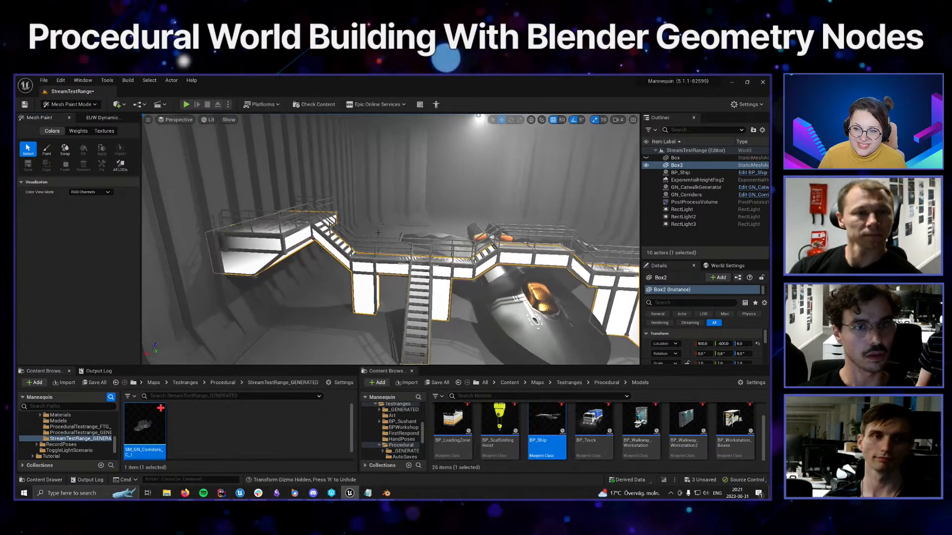
click(74, 106)
click(72, 116)
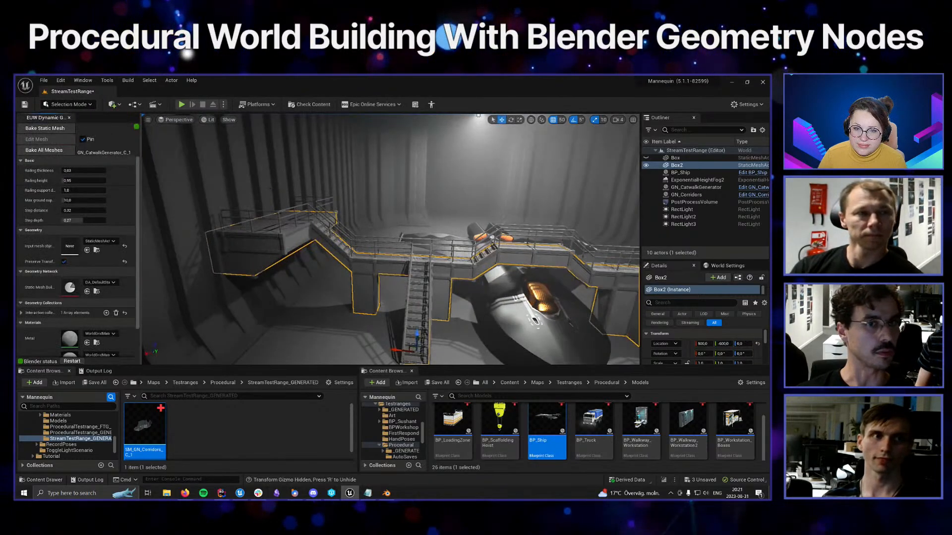
right_drag(307, 228, 313, 233)
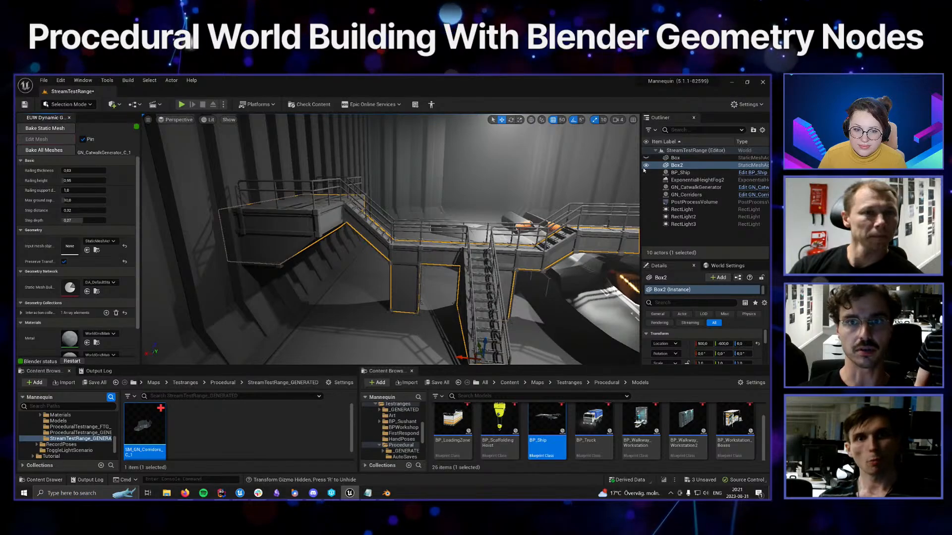
right_drag(408, 235, 389, 229)
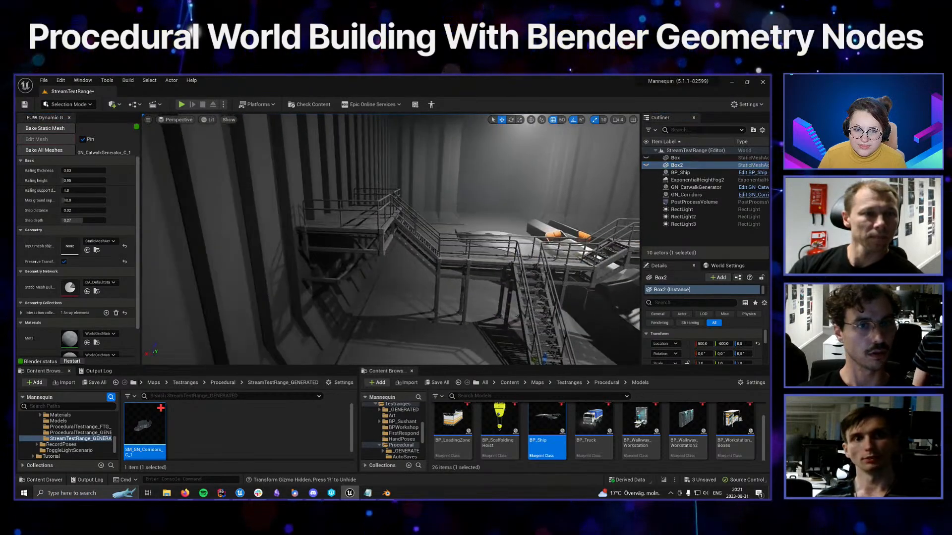
click(436, 255)
right_drag(436, 255, 462, 283)
Unpin the catwalk generator's parameters, then select GN_Corridors and open it for mesh editing down to its material slots
click(418, 336)
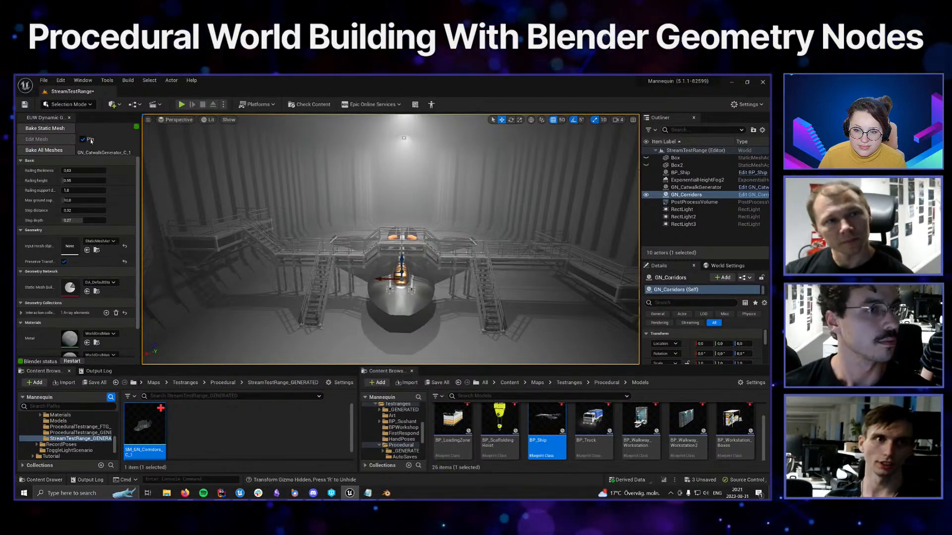
click(695, 188)
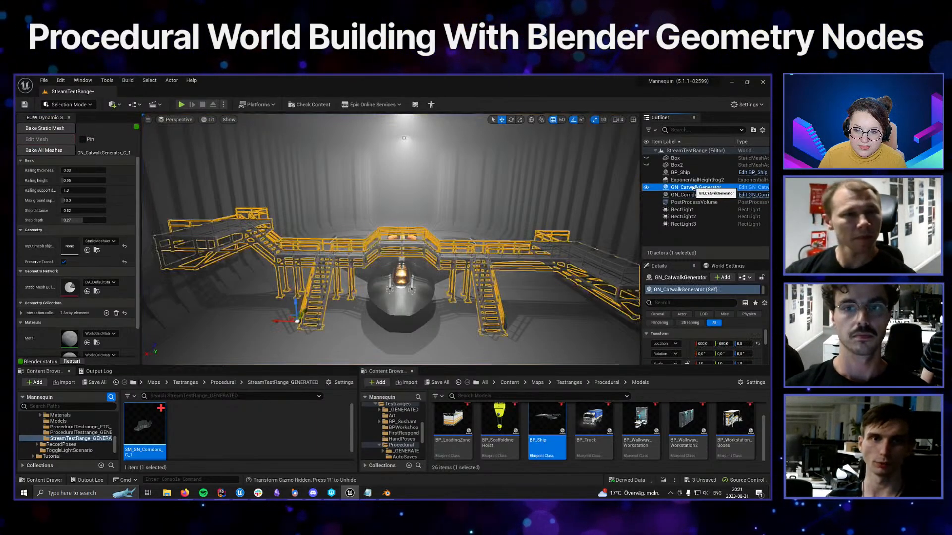
click(693, 196)
right_drag(555, 225, 556, 228)
right_drag(433, 286, 432, 292)
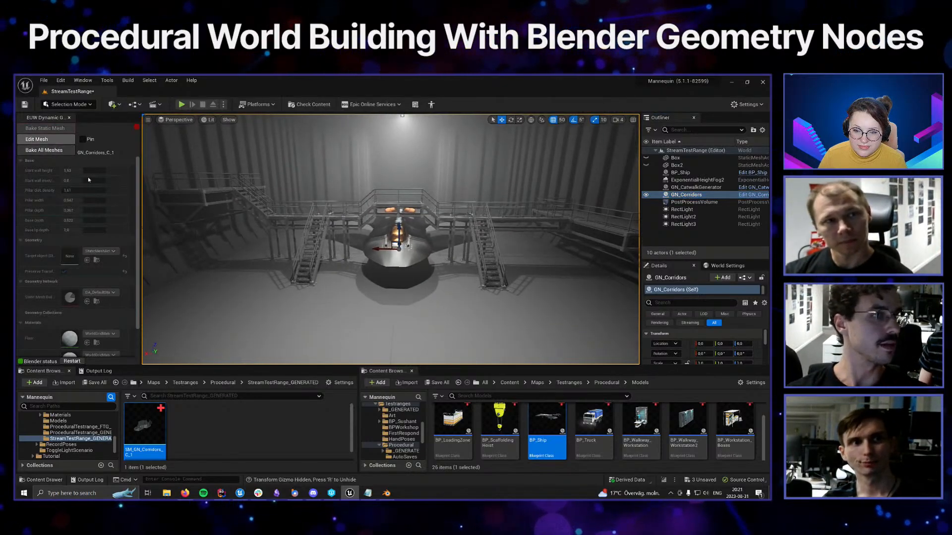
right_drag(391, 248, 391, 225)
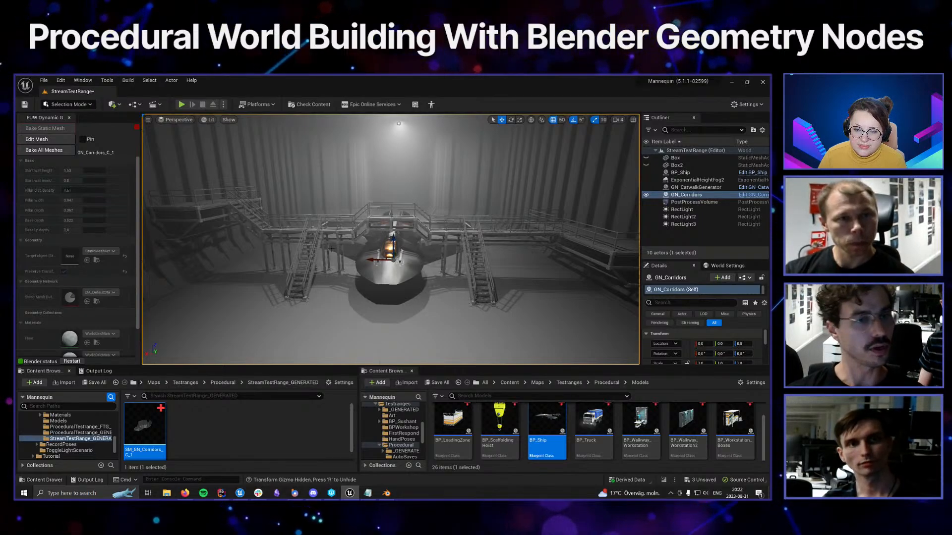
right_drag(331, 246, 331, 238)
click(58, 140)
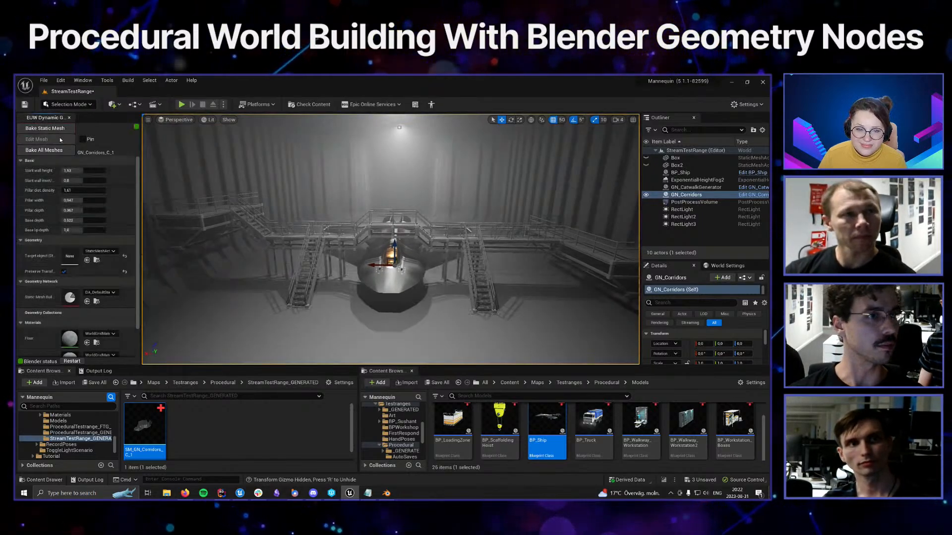
scroll(92, 256, down, 2)
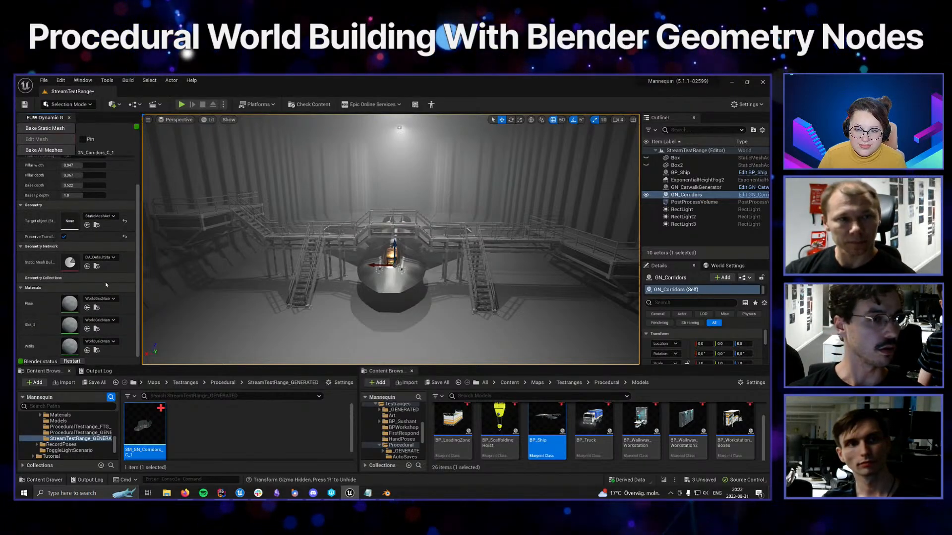
click(100, 299)
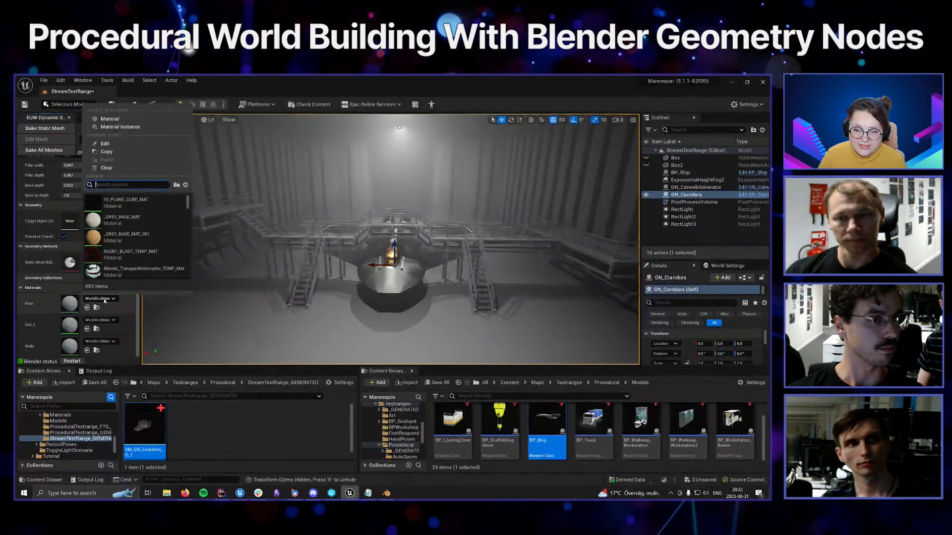
click(60, 289)
click(45, 323)
scroll(46, 323, down, 2)
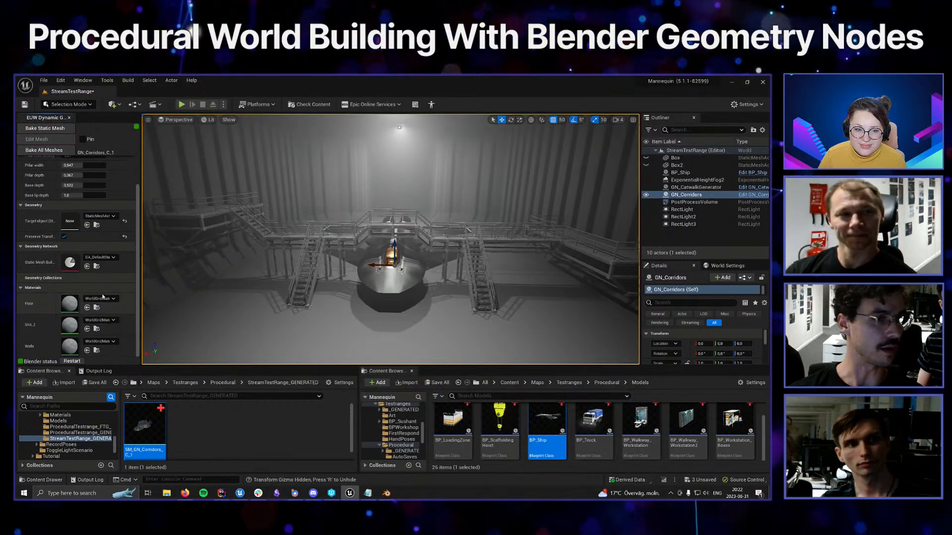
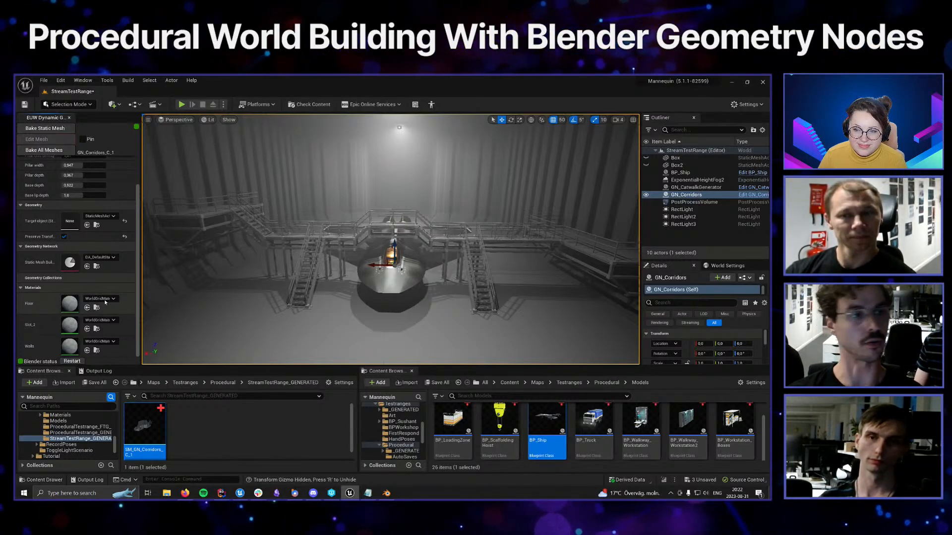
Set GN_Corridors' Floor material to FloorTriplanar and its Slot_2 material to Metal
click(110, 298)
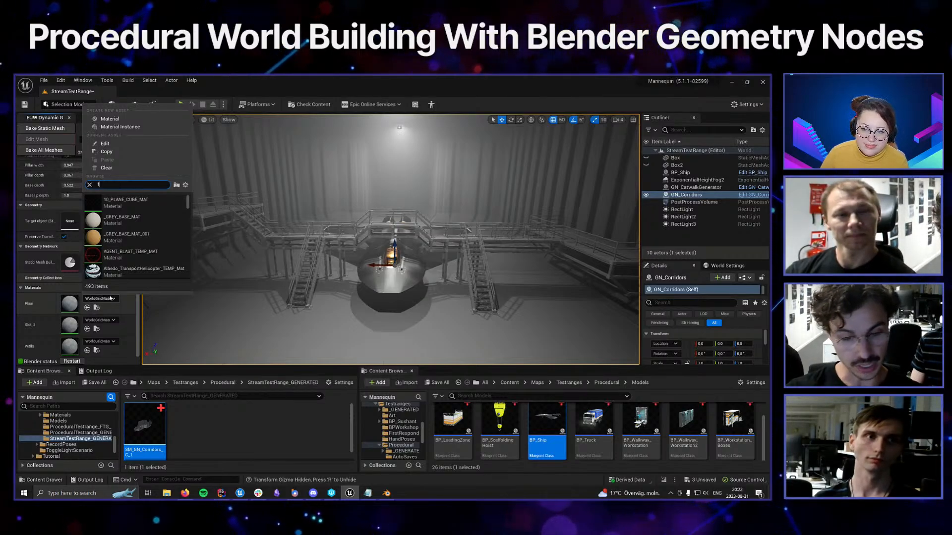
text(floor)
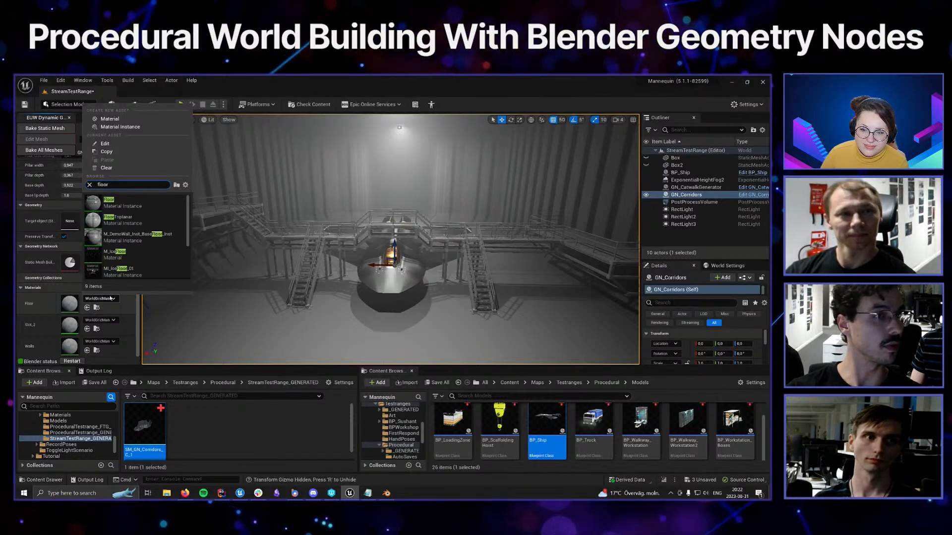
click(115, 226)
right_drag(307, 238, 320, 272)
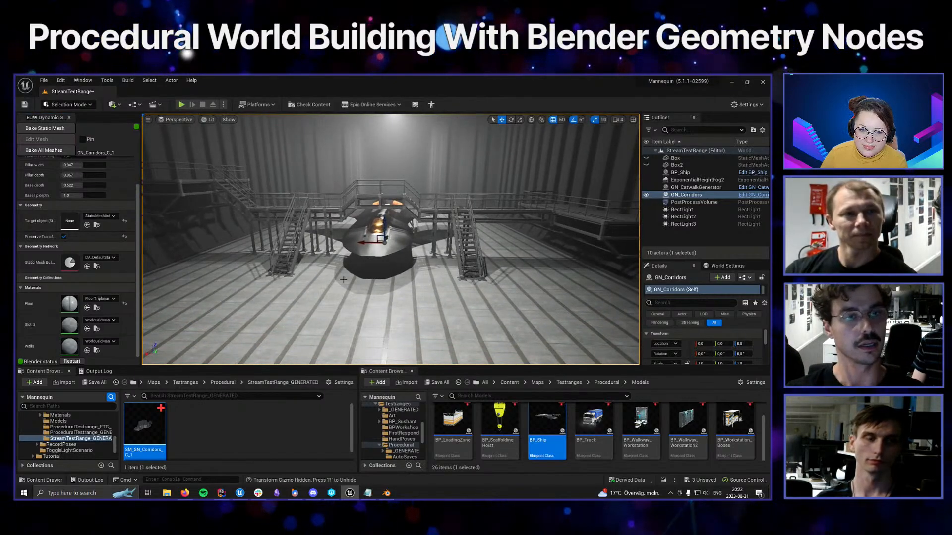
scroll(343, 279, up, 5)
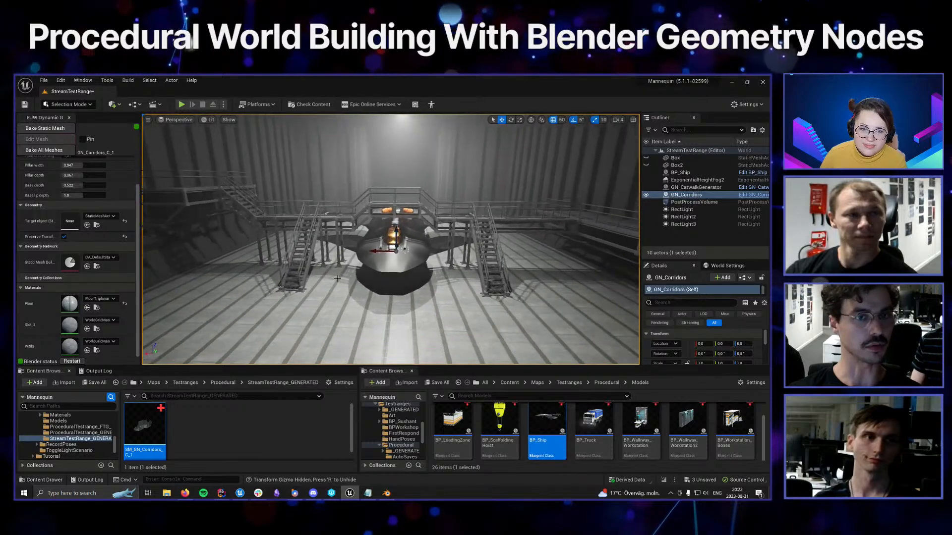
alt+drag(337, 278, 315, 278)
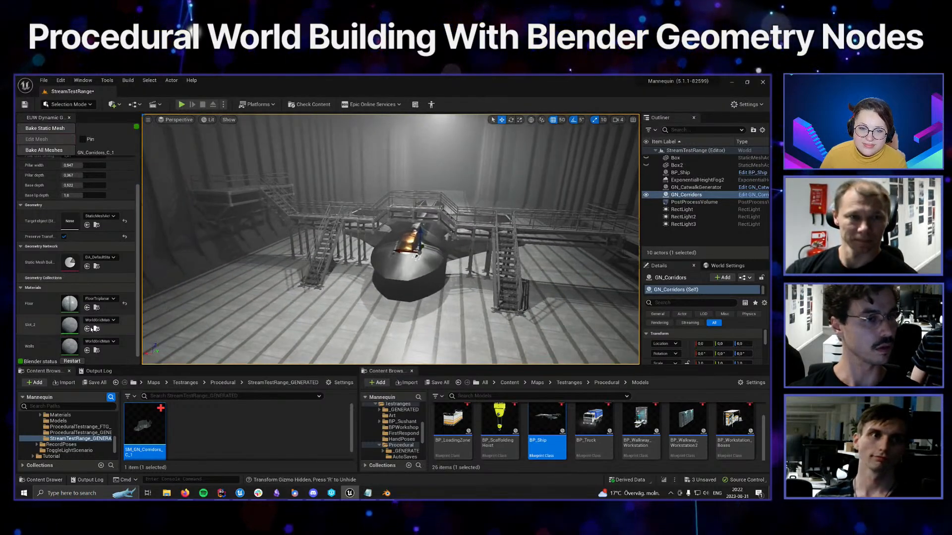
click(95, 321)
text(metal)
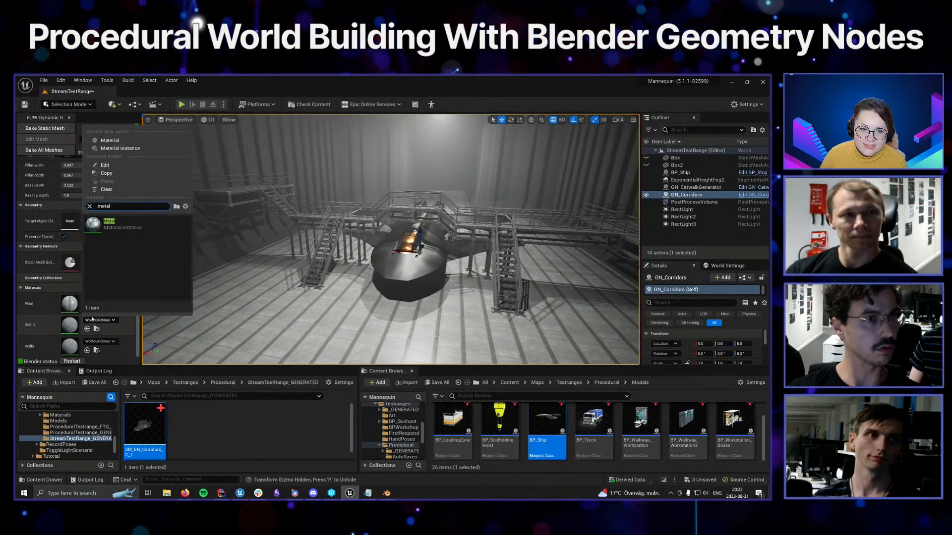
click(124, 224)
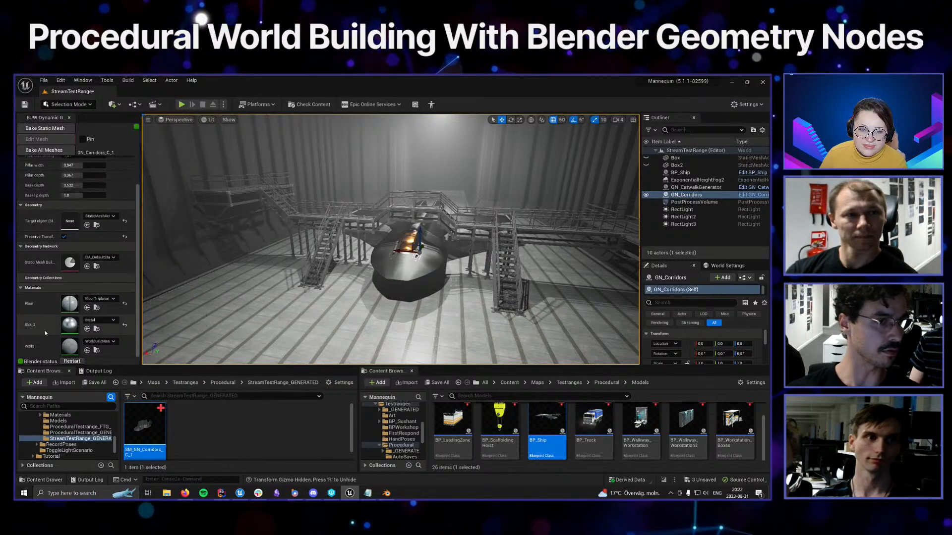
Set GN_Corridors' Walls material to WallsTriplanar and bake the hangar to a static mesh
click(107, 342)
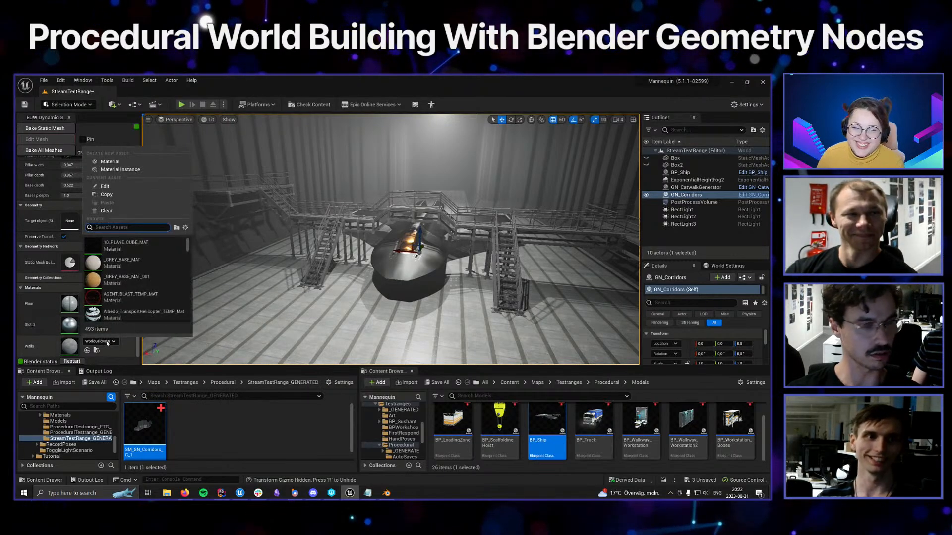
text(walls)
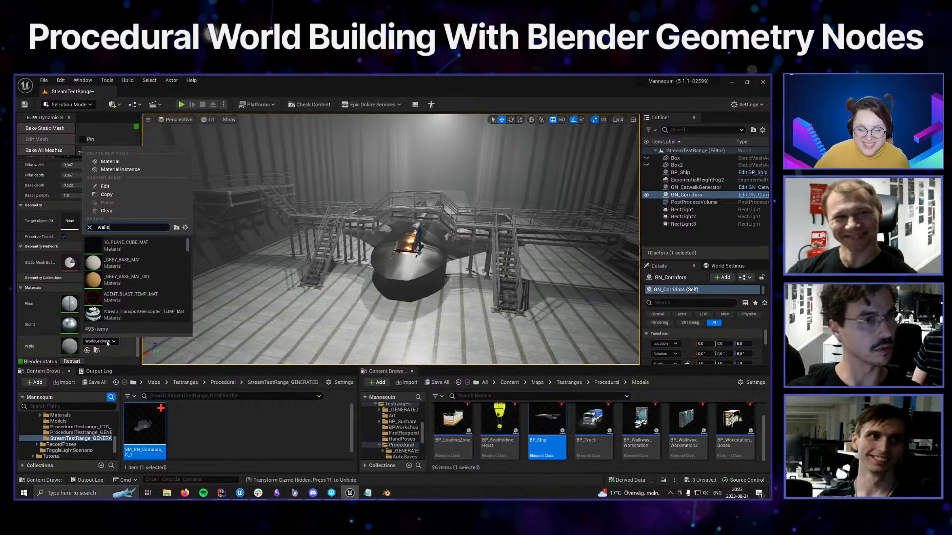
click(129, 262)
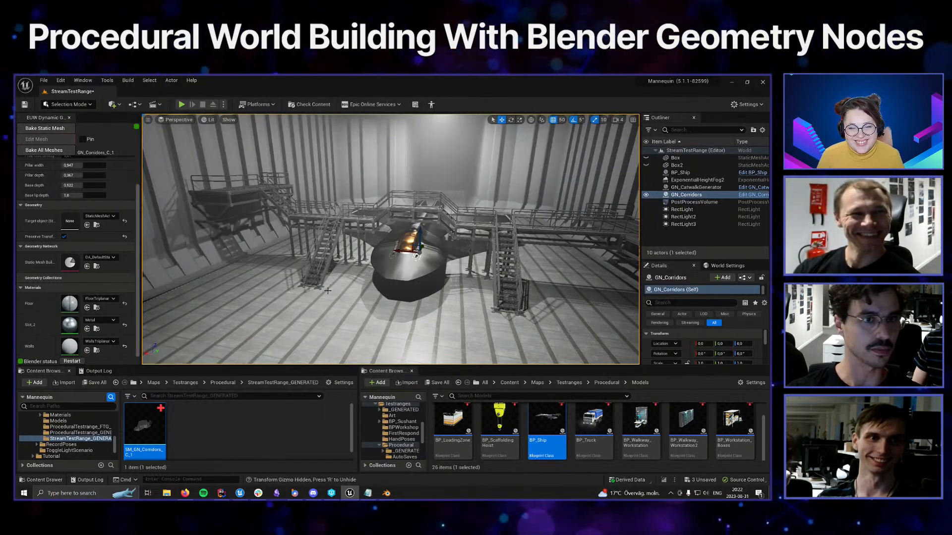
right_drag(328, 291, 309, 288)
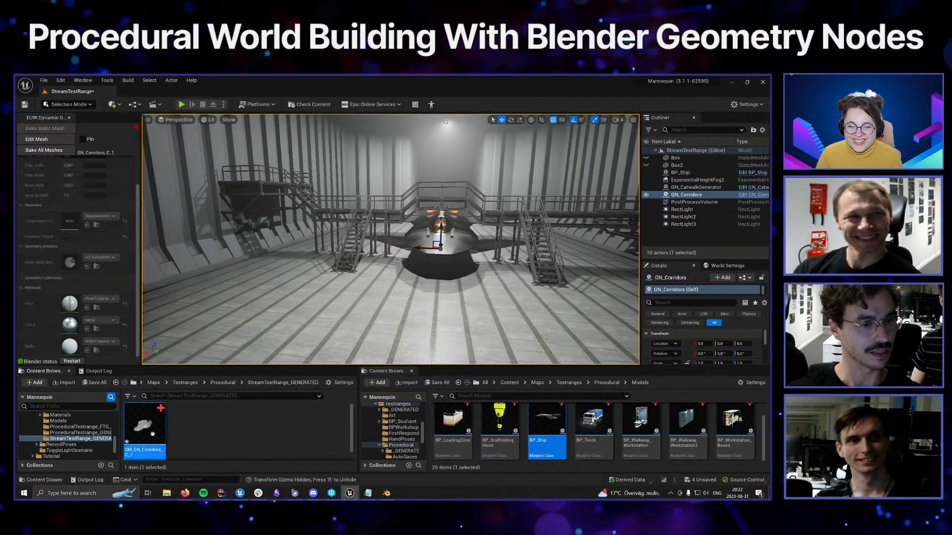
Select GN_CatwalkGenerator in the viewport and assign the Metal material instance to its Metal slot
right_drag(258, 318, 237, 325)
key(w)
click(352, 220)
key(e)
right_drag(352, 219, 347, 243)
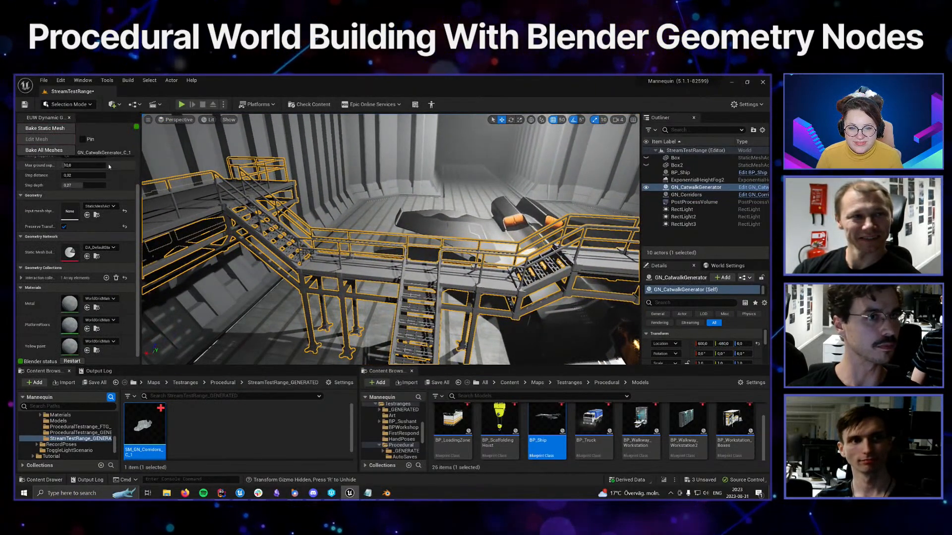
click(101, 299)
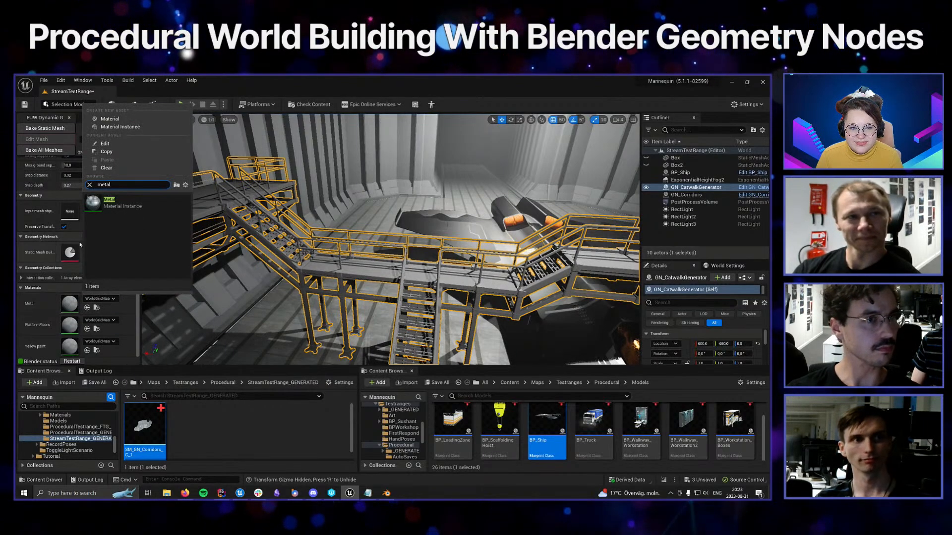
key(Return)
Set the catwalk generator's platform floors material to the TriplanarDiamondPlate material instance
click(102, 324)
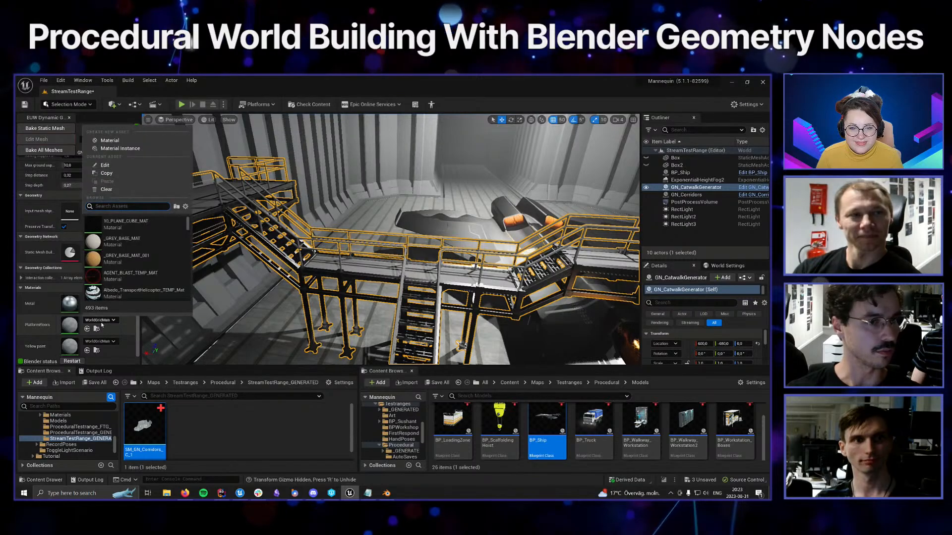
text(diamon)
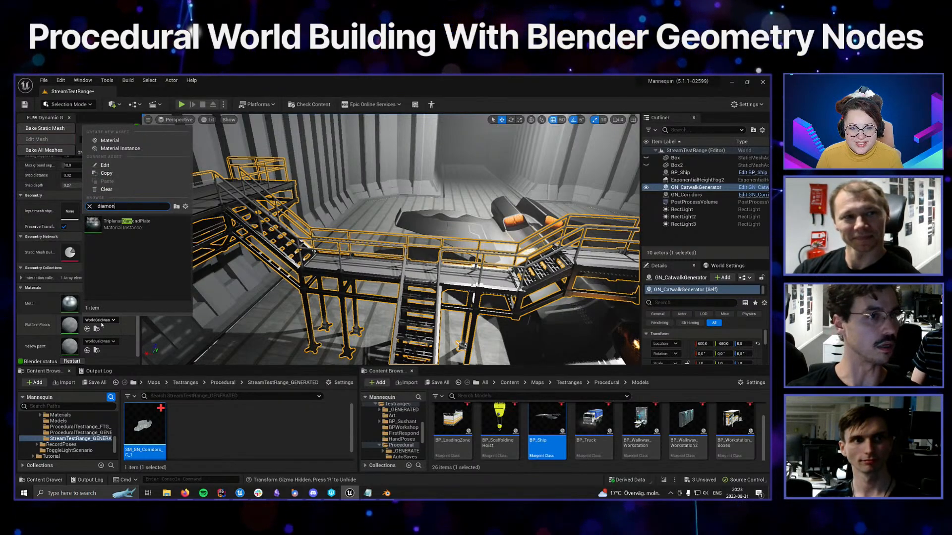
click(126, 225)
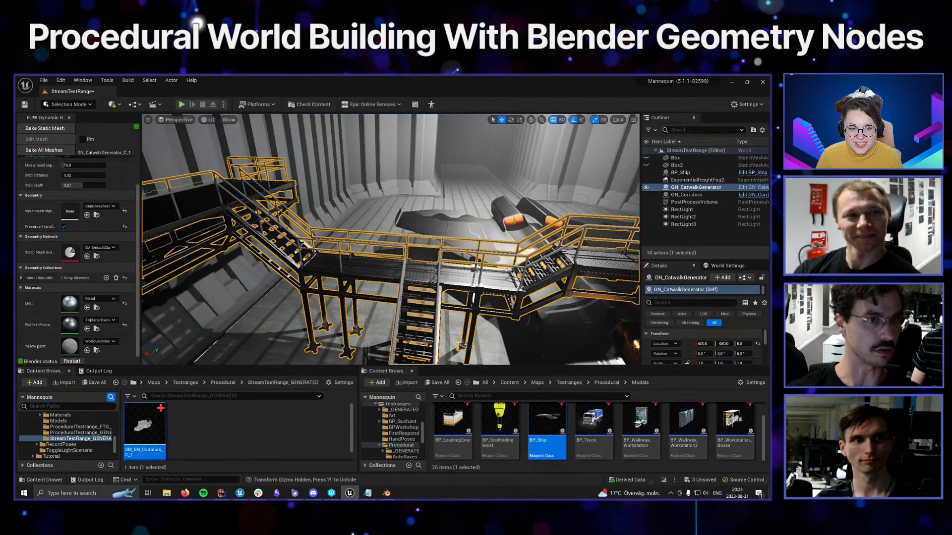
Set the catwalk's yellow paint material to M_Yellow and bake the catwalk to a static mesh
click(100, 342)
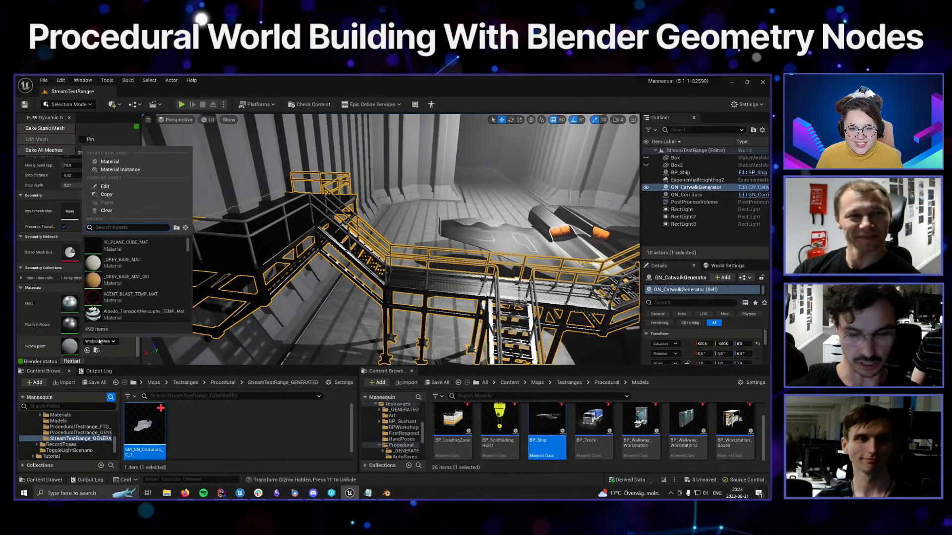
text(yellow)
click(122, 247)
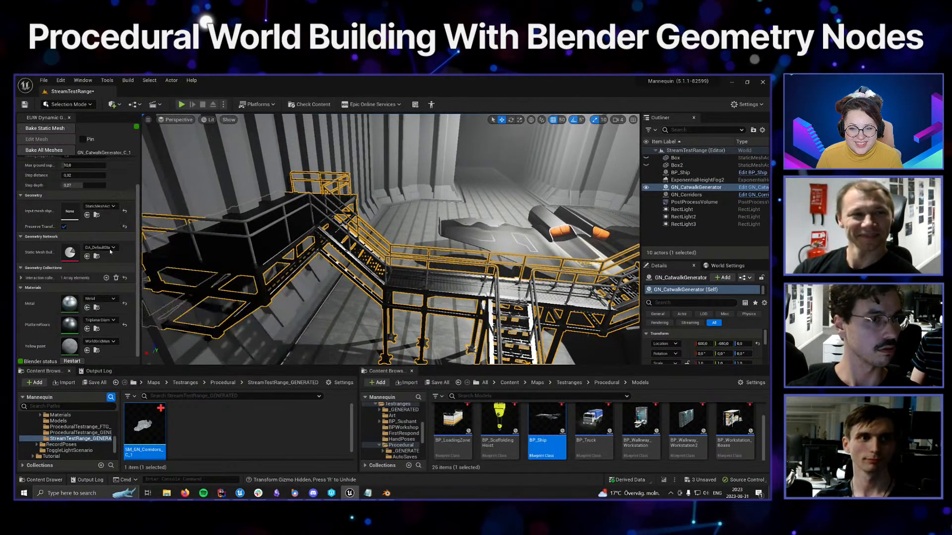
right_drag(307, 233, 377, 233)
right_drag(348, 286, 364, 284)
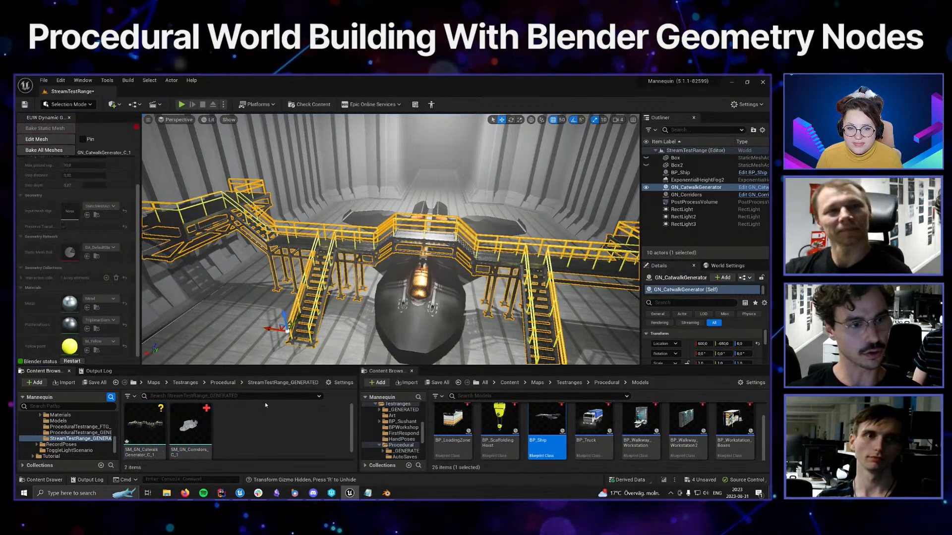
Place BP_BlastDoorSmall on the catwalk's raised end platform, rotated -90 degrees and aligned with the hangar wall
right_drag(347, 258, 182, 250)
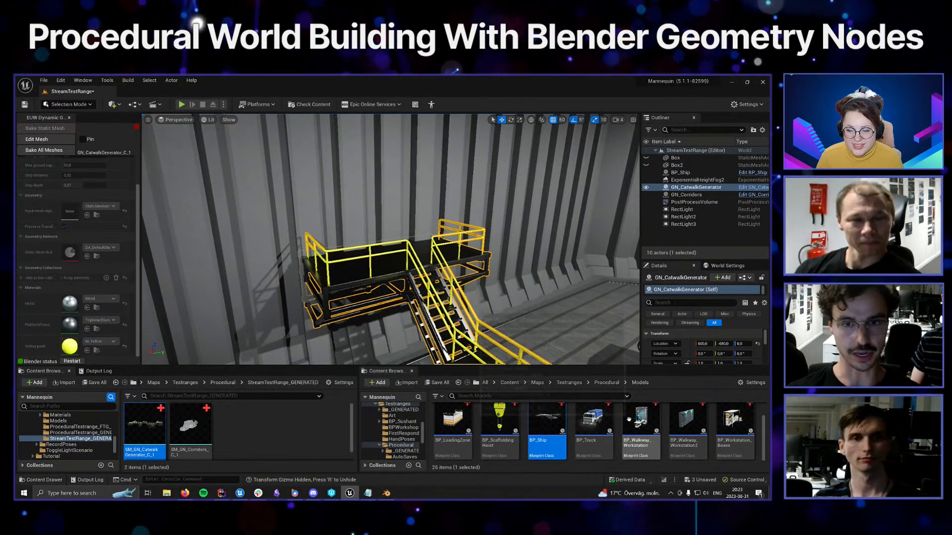
scroll(623, 426, up, 2)
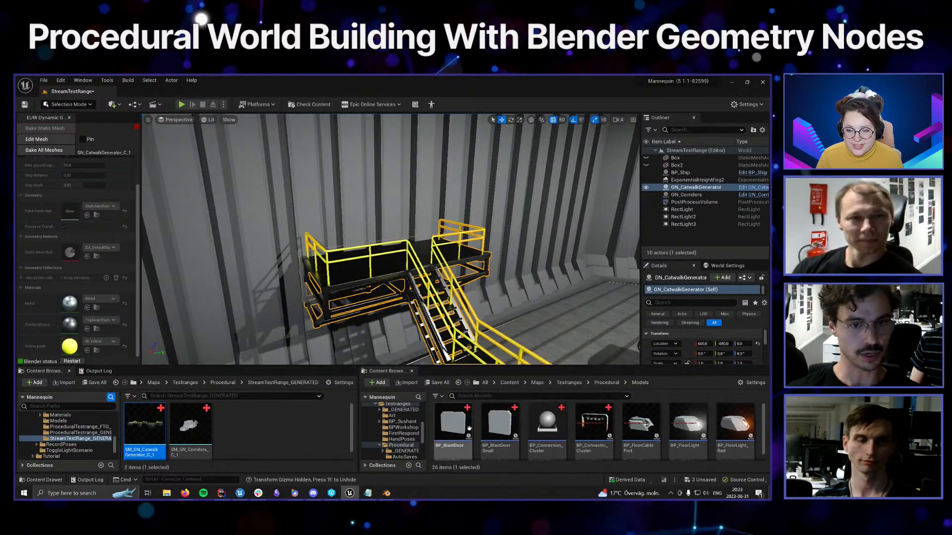
drag(492, 416, 372, 278)
key(e)
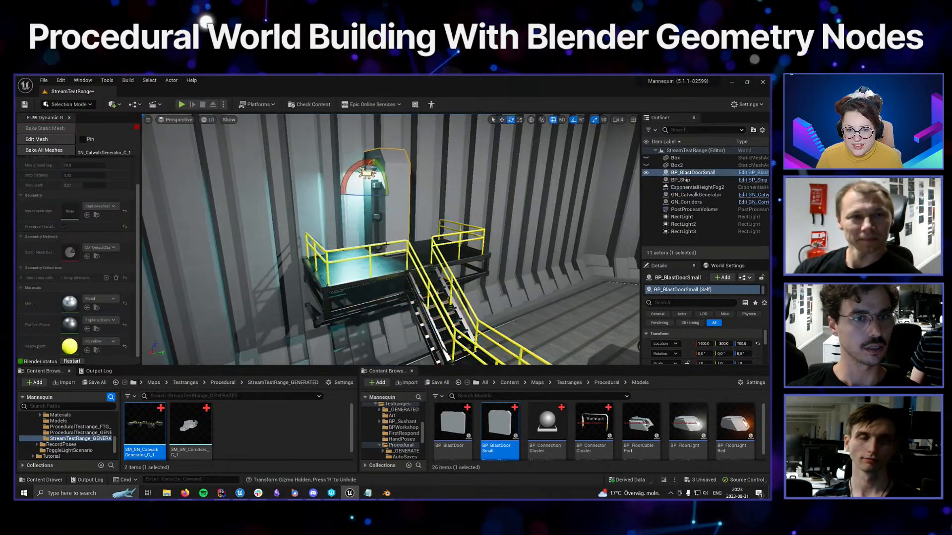
key(f)
drag(363, 223, 410, 223)
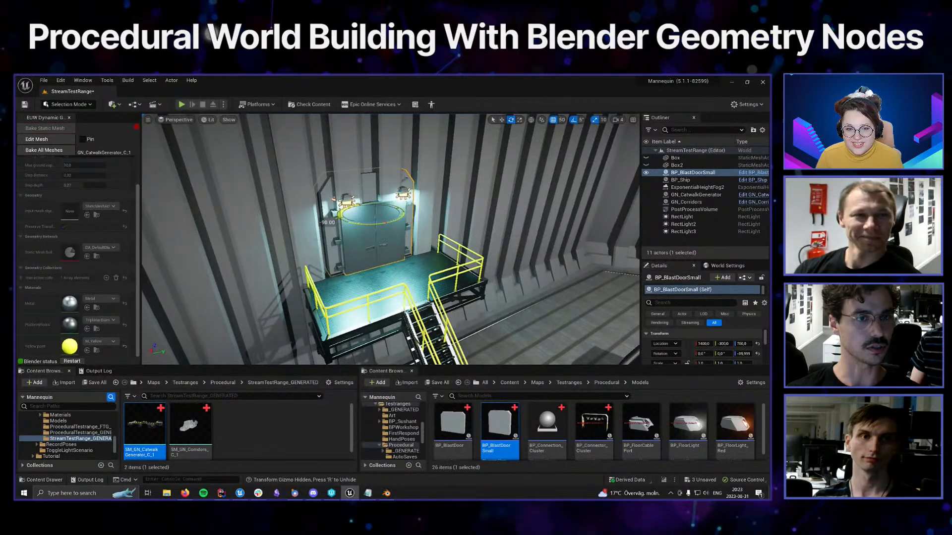
right_drag(391, 240, 431, 253)
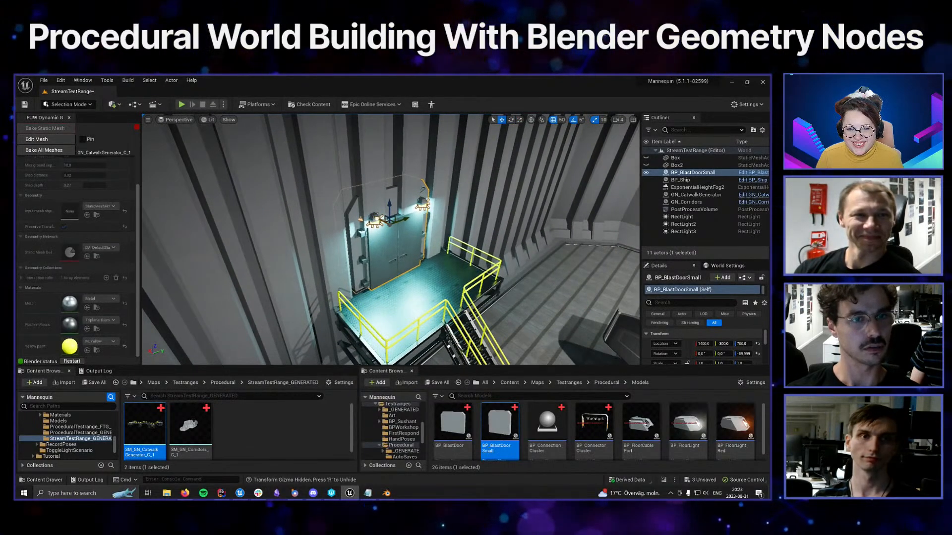
mouse_move(381, 219)
mouse_down()
mouse_move(404, 231)
mouse_move(394, 225)
mouse_up()
right_drag(417, 249, 347, 248)
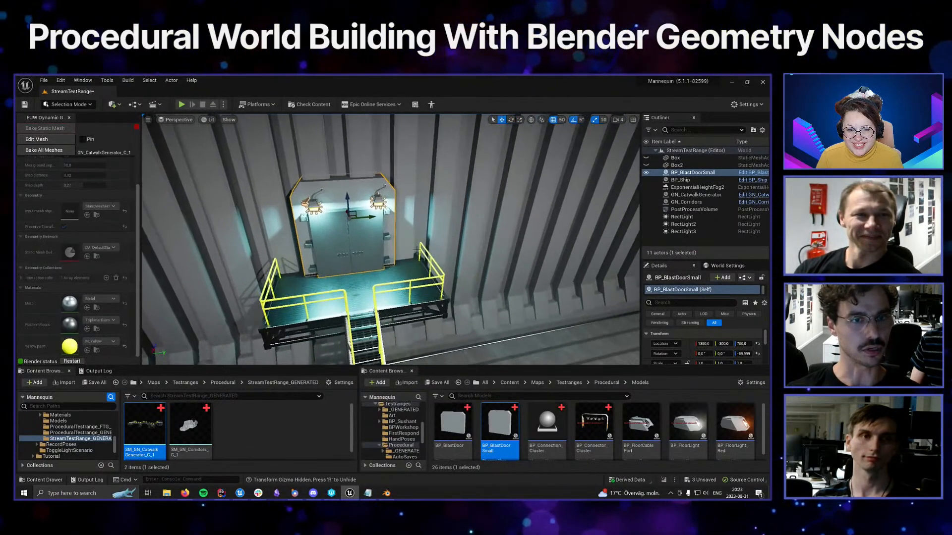
Place BP_Walkway_Workstation on the catwalk's opposite wall platform and fit it onto the platform floor with location snapping off
right_drag(417, 250, 577, 251)
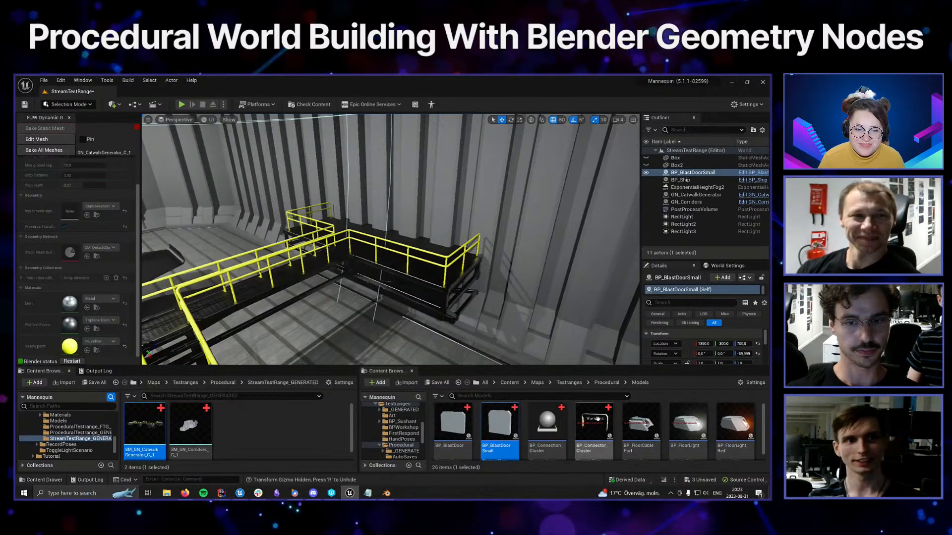
scroll(620, 427, down, 3)
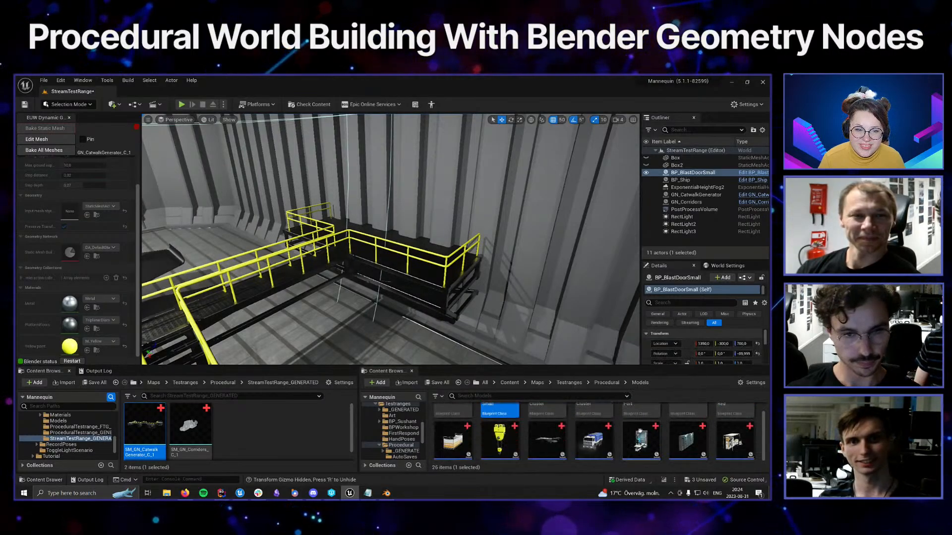
drag(641, 422, 402, 215)
key(w)
right_drag(501, 163, 520, 154)
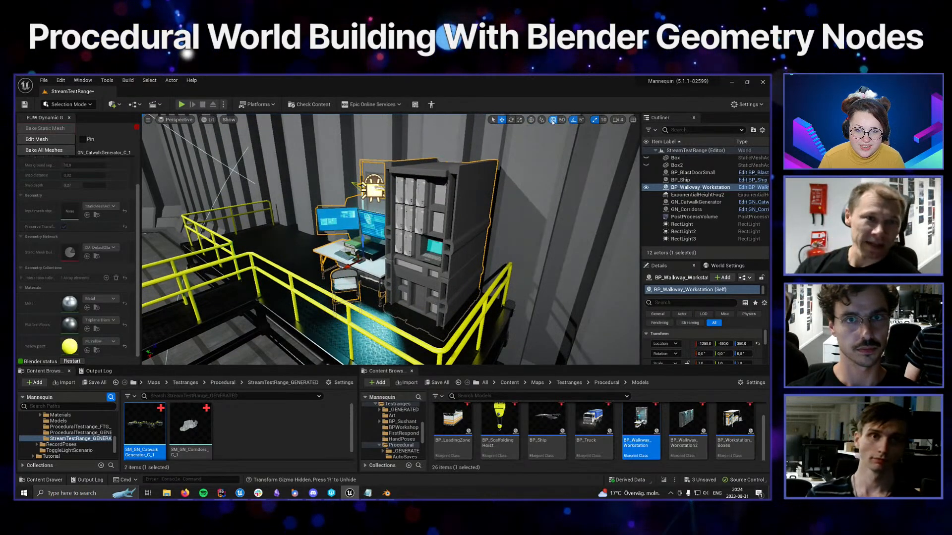
drag(363, 240, 363, 230)
key(a)
mouse_move(424, 279)
right_down()
mouse_move(449, 292)
mouse_move(435, 283)
right_up()
drag(344, 256, 366, 259)
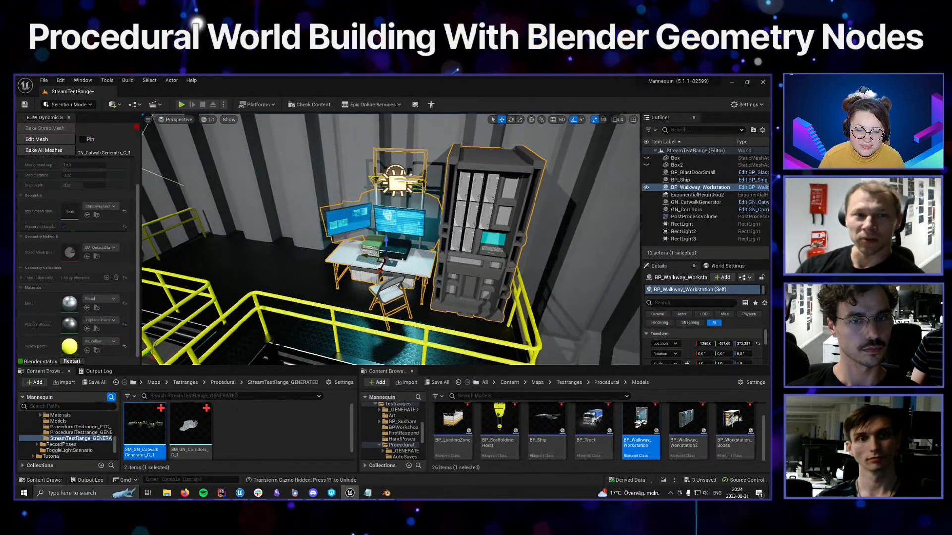
Place BP_Walkway_Workstation2 beside the existing workstation on the same platform and raise it to the platform floor
key(s)
right_drag(377, 263, 414, 254)
key(a)
click(732, 431)
drag(690, 430, 315, 277)
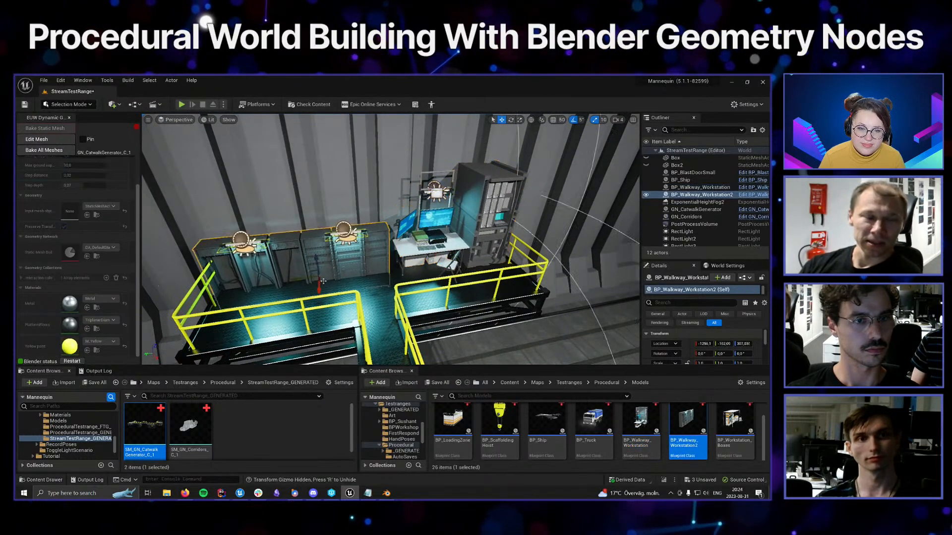
key(d)
mouse_move(317, 277)
right_down()
mouse_move(280, 278)
mouse_move(318, 268)
right_up()
key(w)
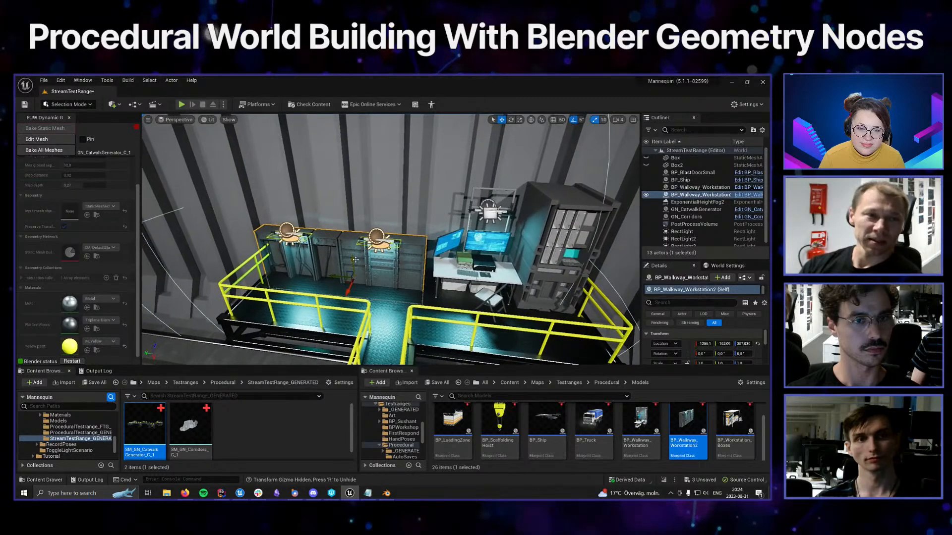
mouse_move(353, 267)
mouse_down()
mouse_move(353, 242)
mouse_move(342, 264)
mouse_up()
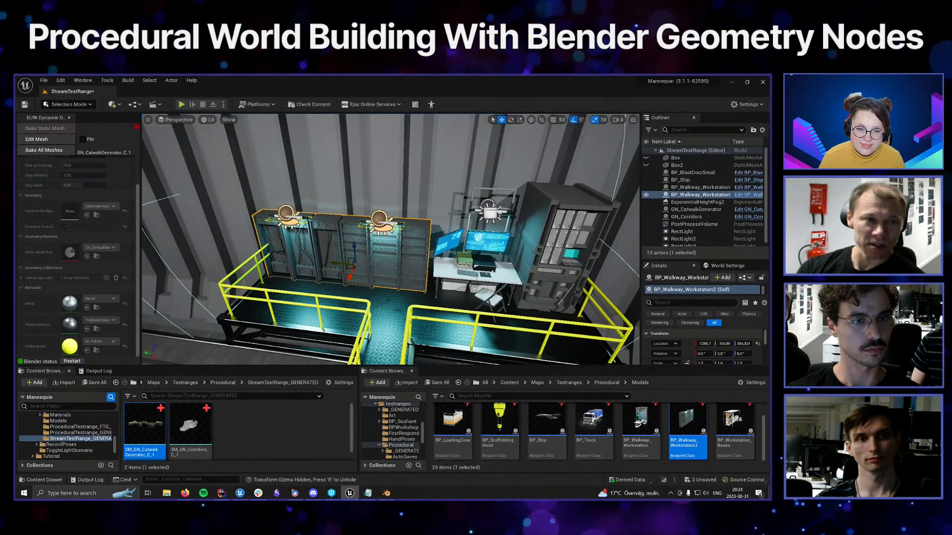
Unhide Box2, the catwalk's base shape, and select it
scroll(342, 264, down, 4)
click(347, 278)
key(d)
right_drag(347, 277, 310, 268)
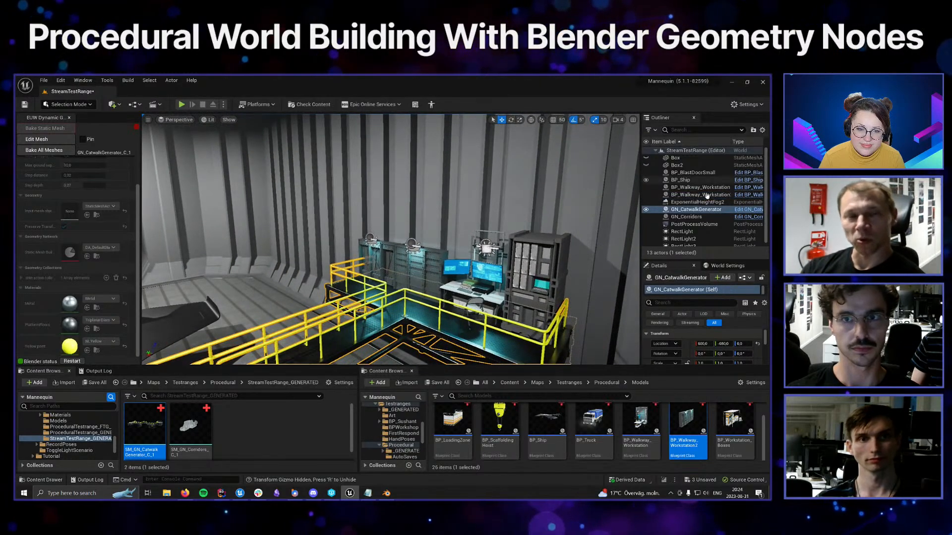
click(646, 166)
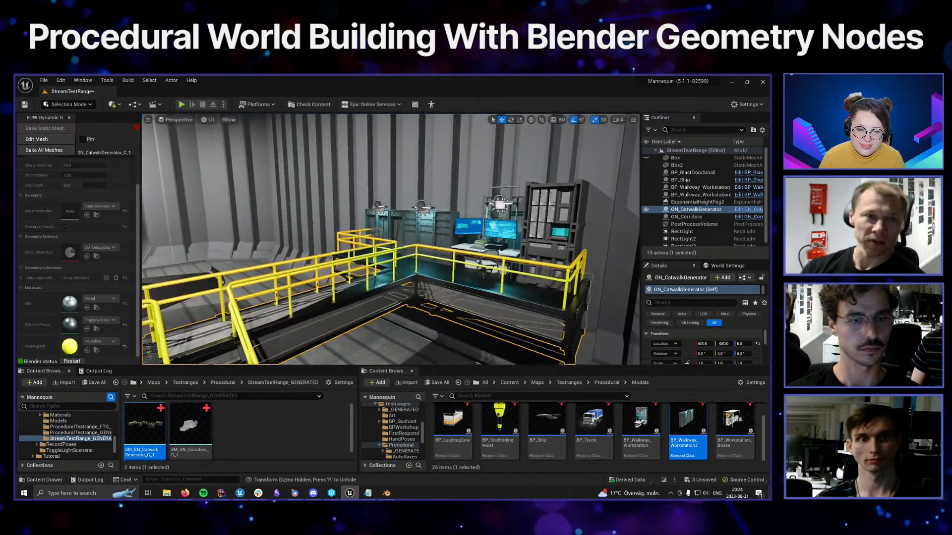
click(677, 165)
right_drag(391, 239, 446, 258)
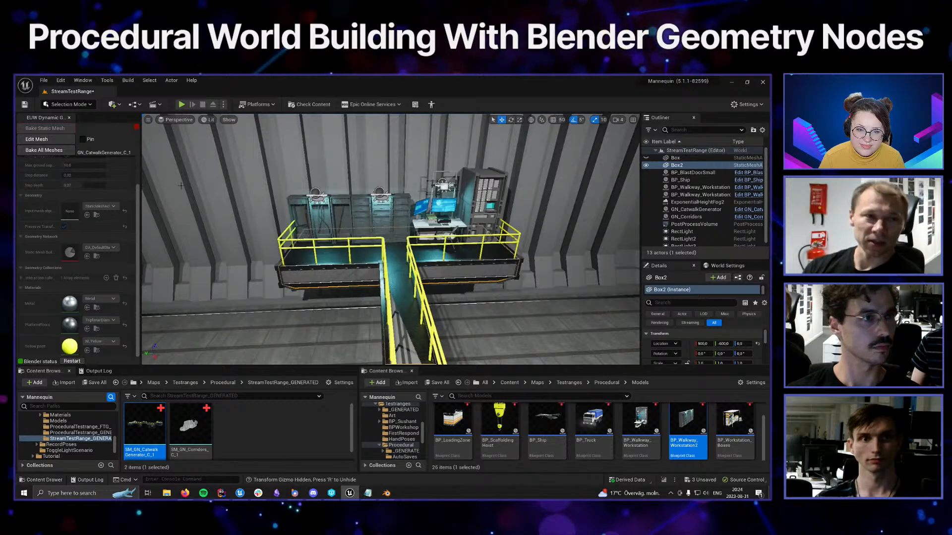
right_drag(391, 239, 372, 236)
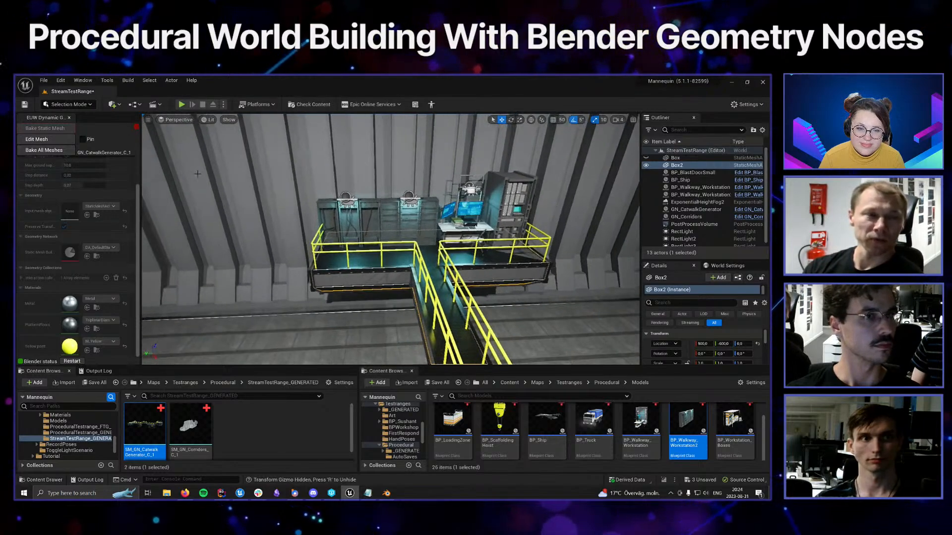
Widen the workstation platform of Box2 in PolyGroup Edit by pulling its end face outward, and accept the change
click(82, 104)
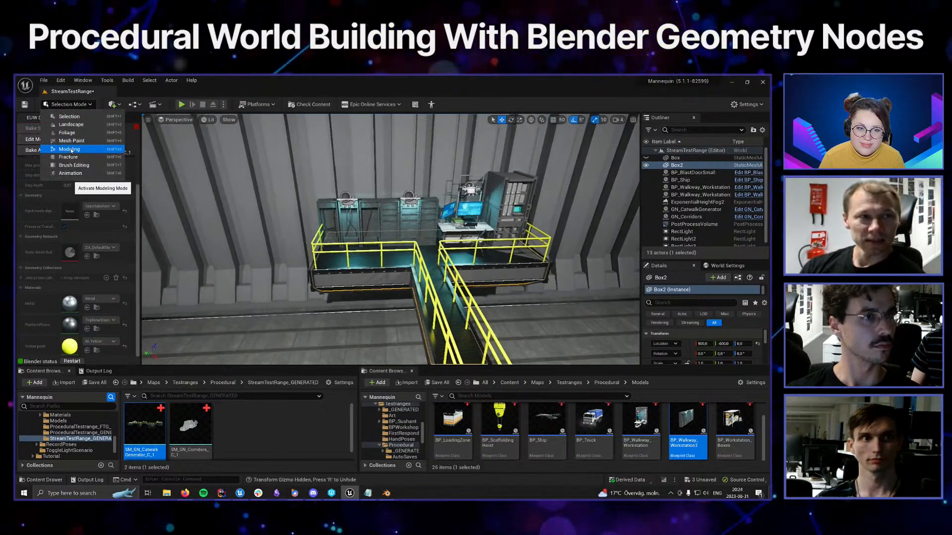
click(70, 187)
click(30, 261)
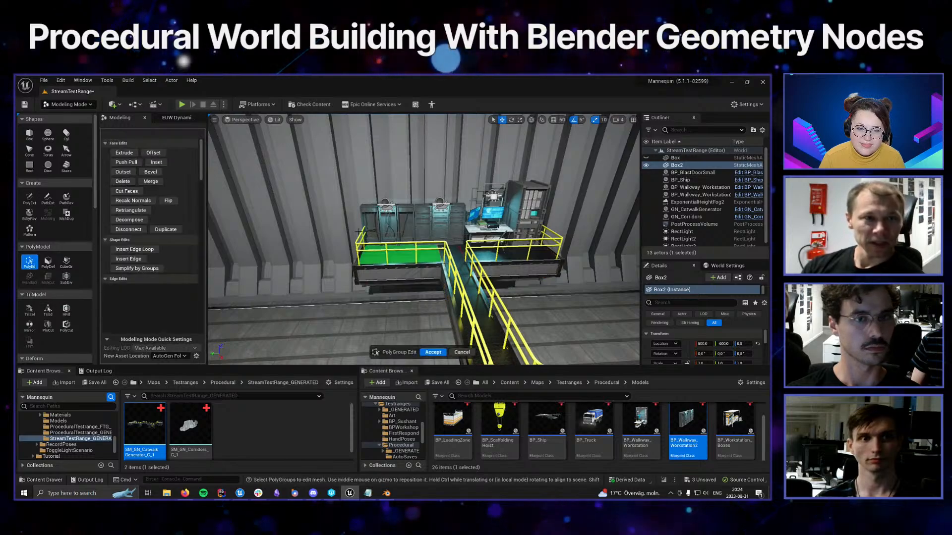
drag(399, 295, 400, 296)
drag(392, 257, 383, 257)
right_drag(384, 257, 409, 253)
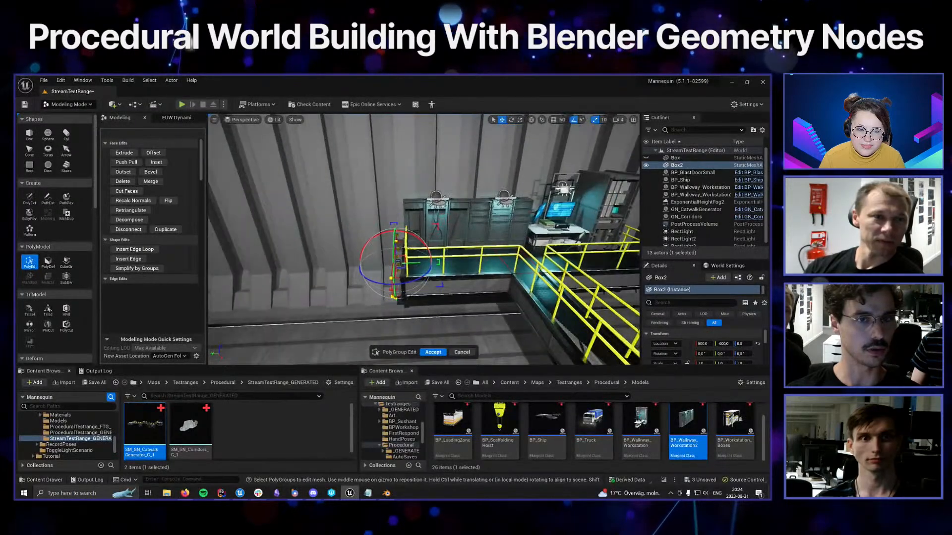
click(433, 352)
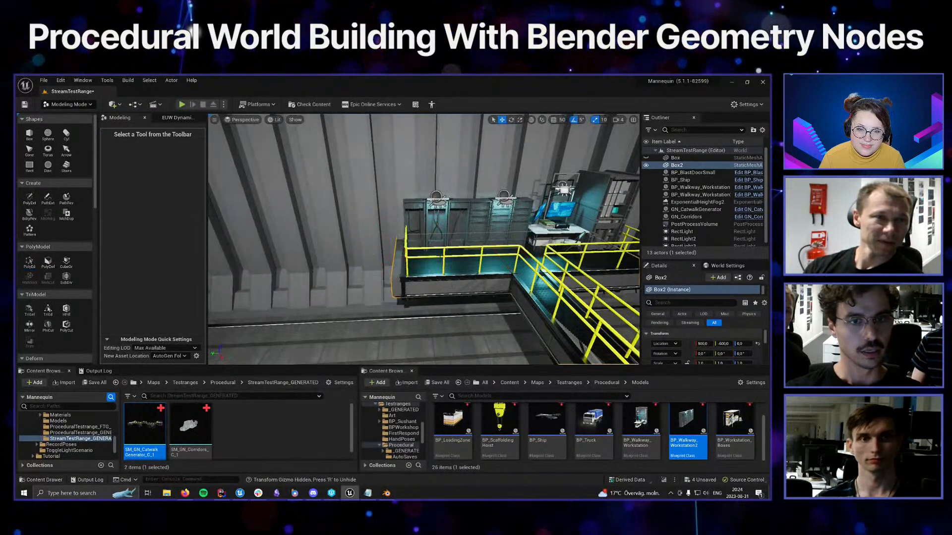
Reopen GN_CatwalkGenerator for mesh editing to regenerate it from the widened Box2, and bake it to a static mesh again
click(462, 287)
click(177, 117)
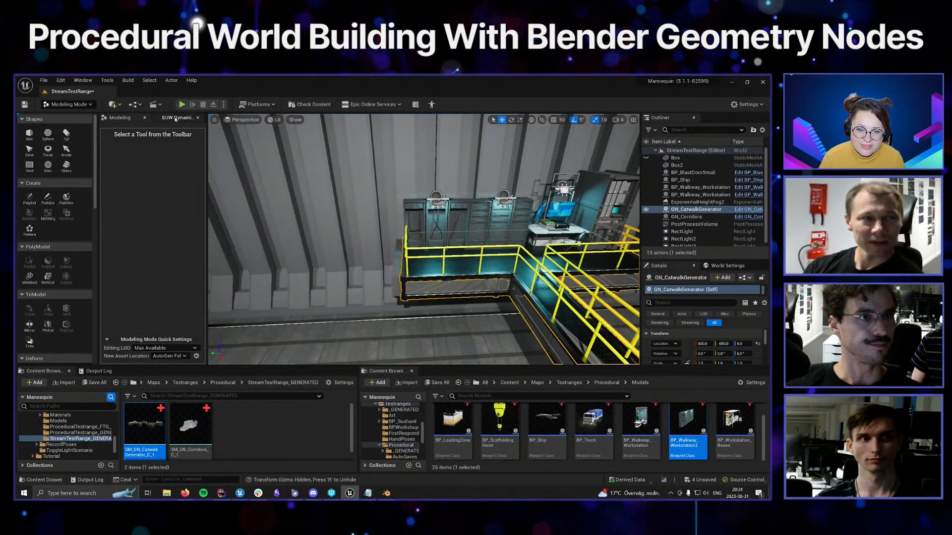
click(135, 140)
right_drag(283, 199, 315, 205)
click(147, 129)
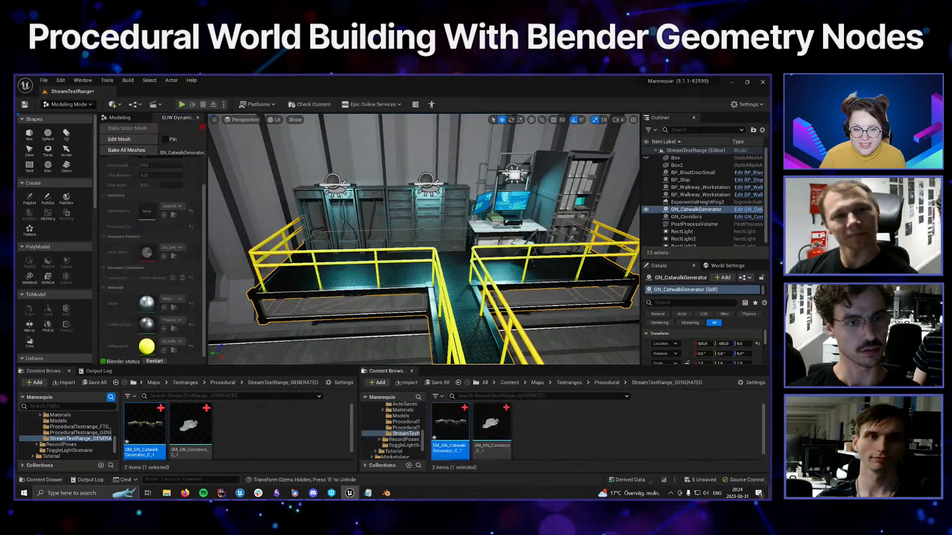
Select Box2 in the level and hide it again
right_drag(472, 240, 436, 255)
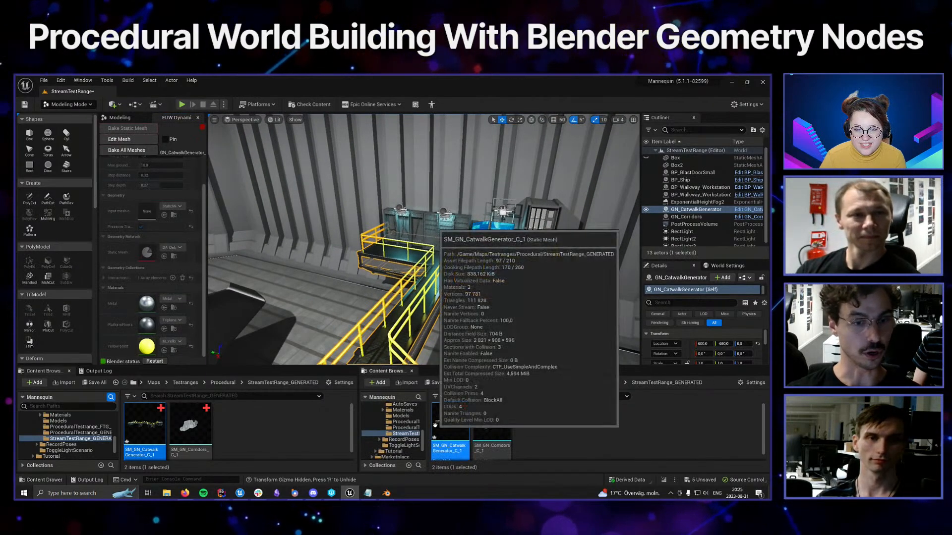
click(486, 283)
right_drag(486, 283, 488, 310)
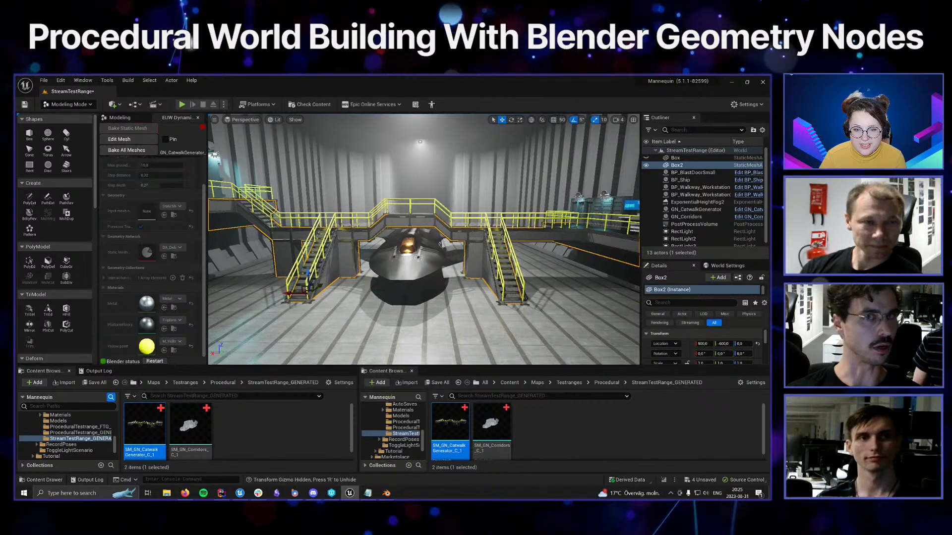
click(647, 165)
Place BP_Workstation_Boxes from the Procedural Models folder on the hangar floor below the catwalk and shift it toward the wall
right_drag(527, 270, 494, 293)
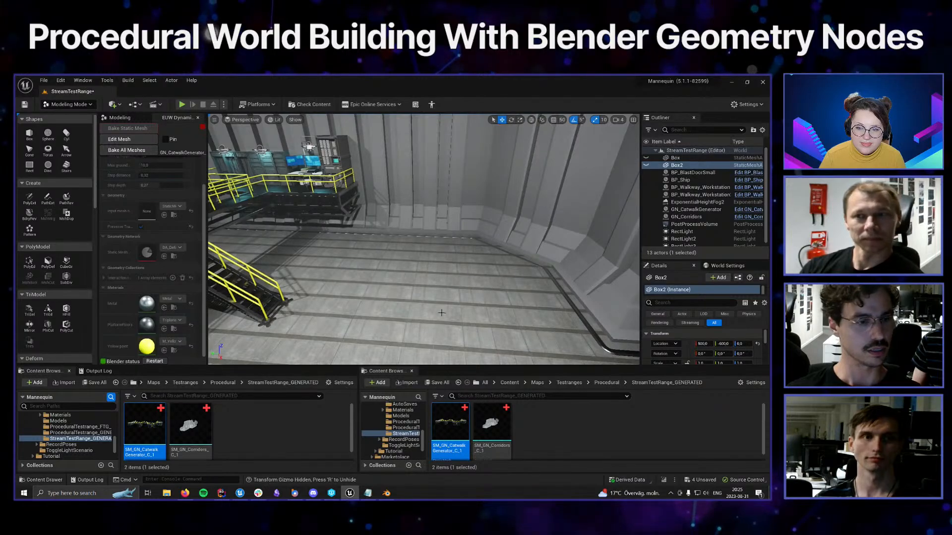
right_drag(442, 313, 566, 339)
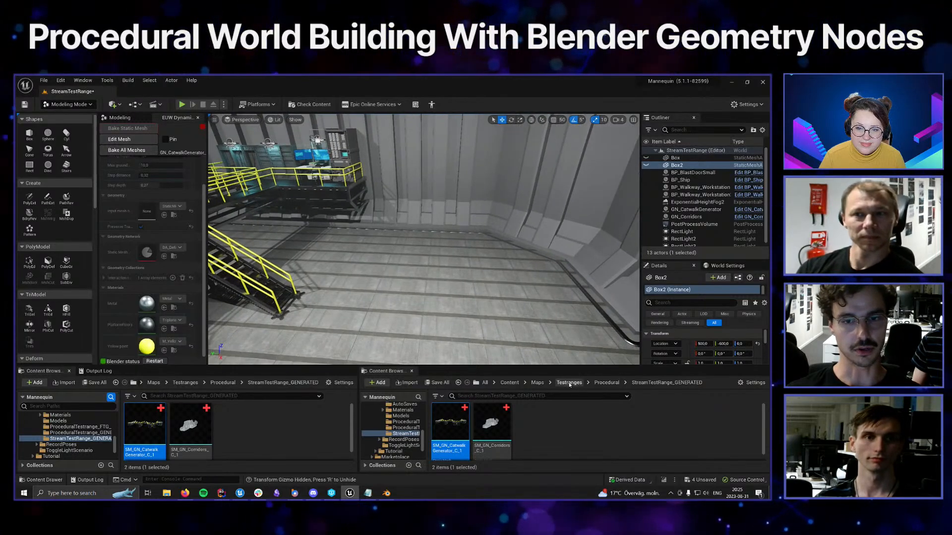
click(605, 384)
double_click(595, 426)
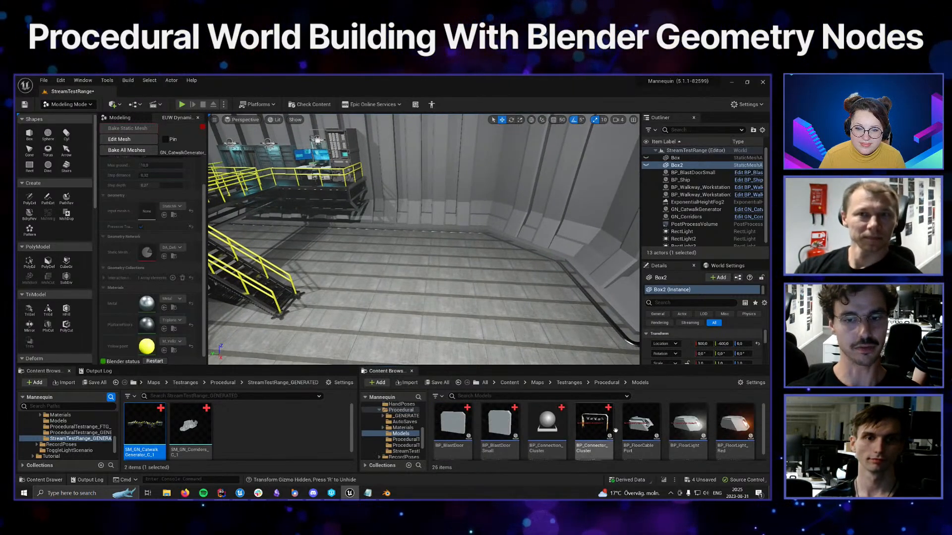
scroll(694, 431, down, 1)
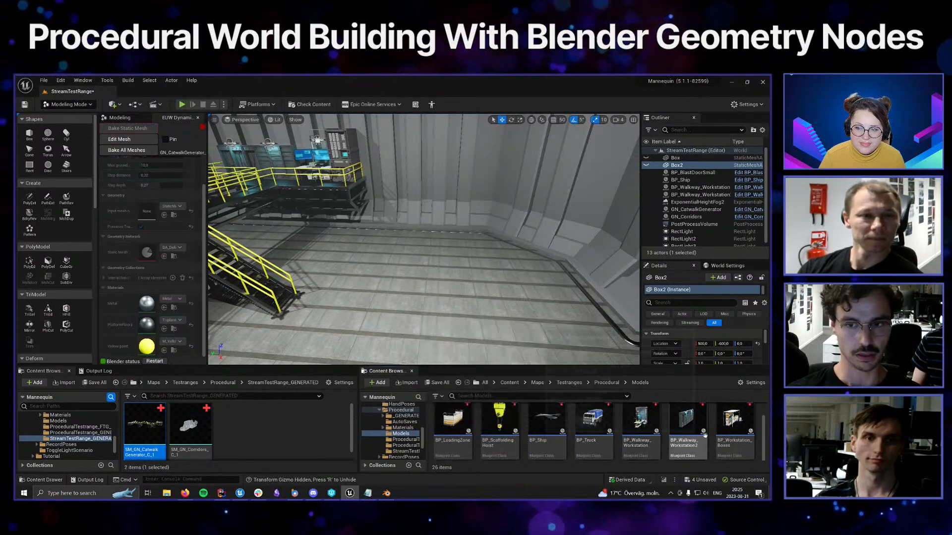
click(733, 433)
drag(733, 433, 492, 228)
right_drag(513, 308, 523, 316)
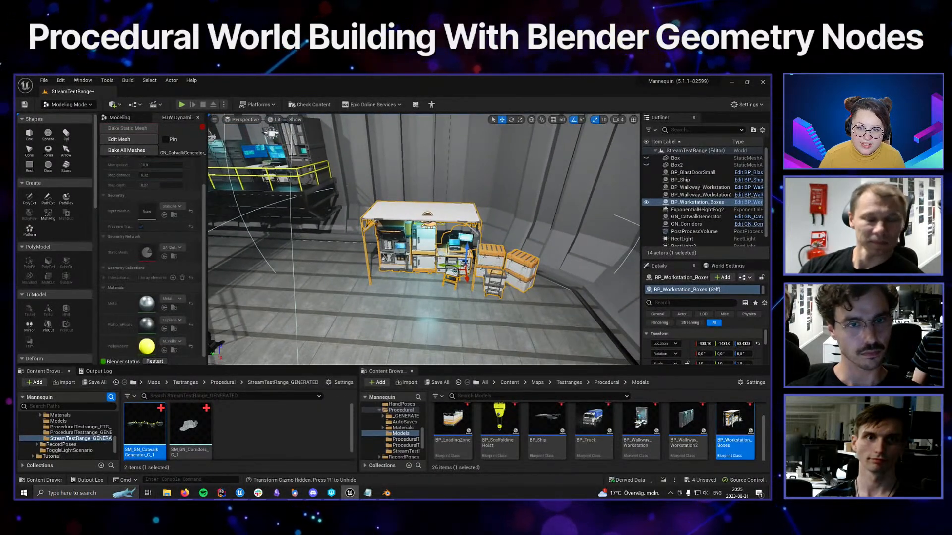
drag(446, 266, 426, 265)
Place BP_WorkstationSmall on the opposite side of the hangar floor, turn it about 90° around Z, and position it near the stairs
right_drag(426, 265, 552, 319)
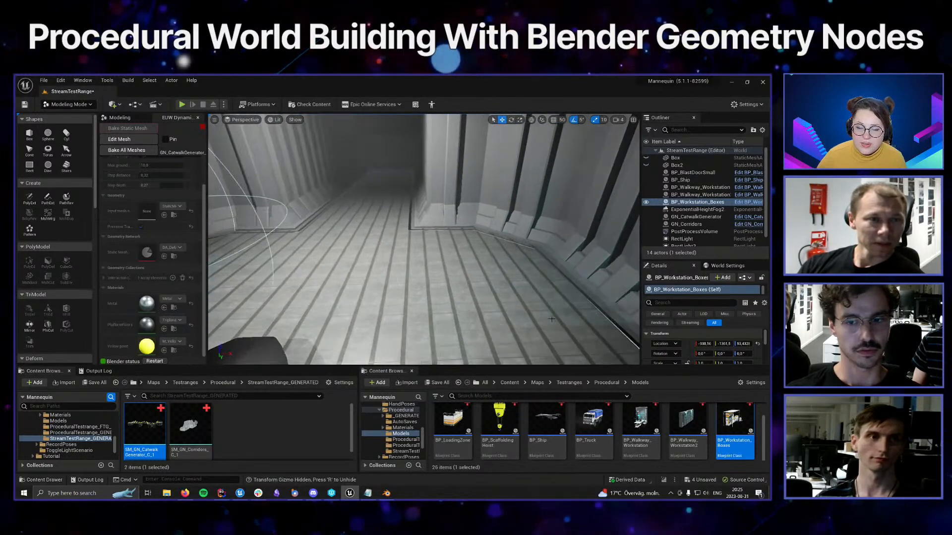
scroll(545, 426, down, 3)
drag(453, 425, 500, 267)
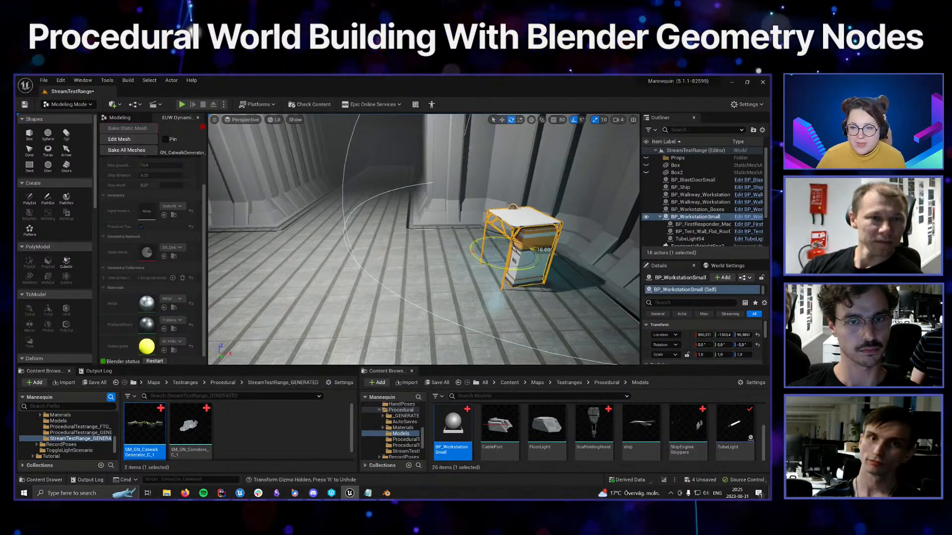
right_drag(515, 307, 436, 264)
key(w)
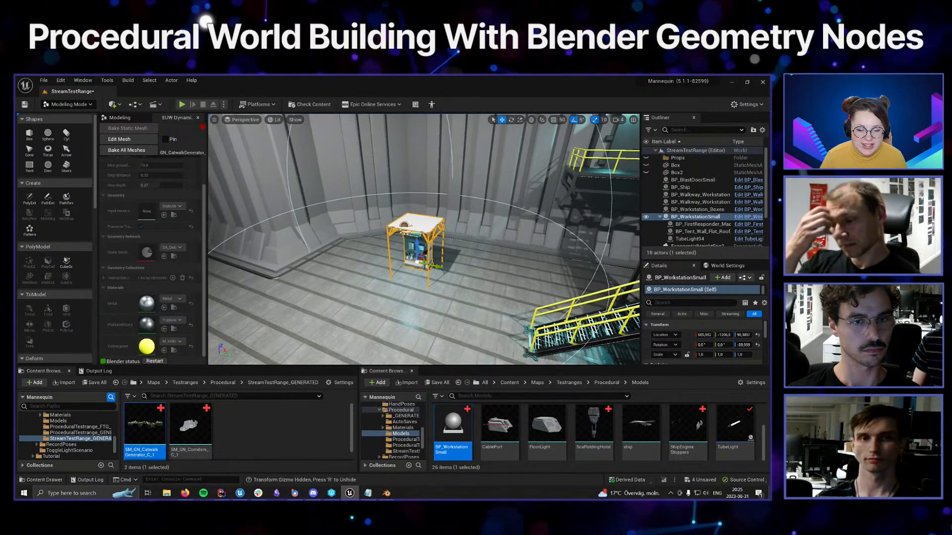
right_drag(475, 294, 399, 296)
click(465, 296)
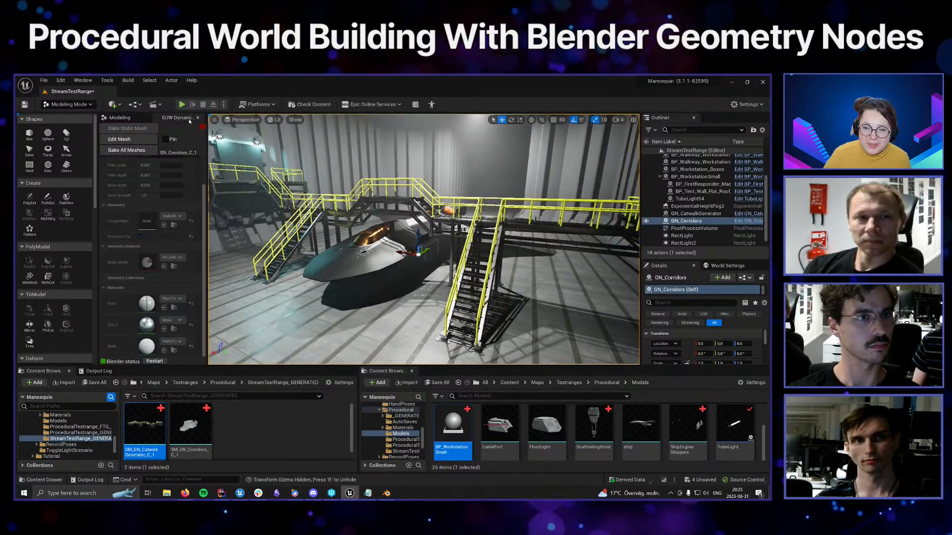
Add a Rect Light beside the ship and center it by setting its X location to 0
click(119, 105)
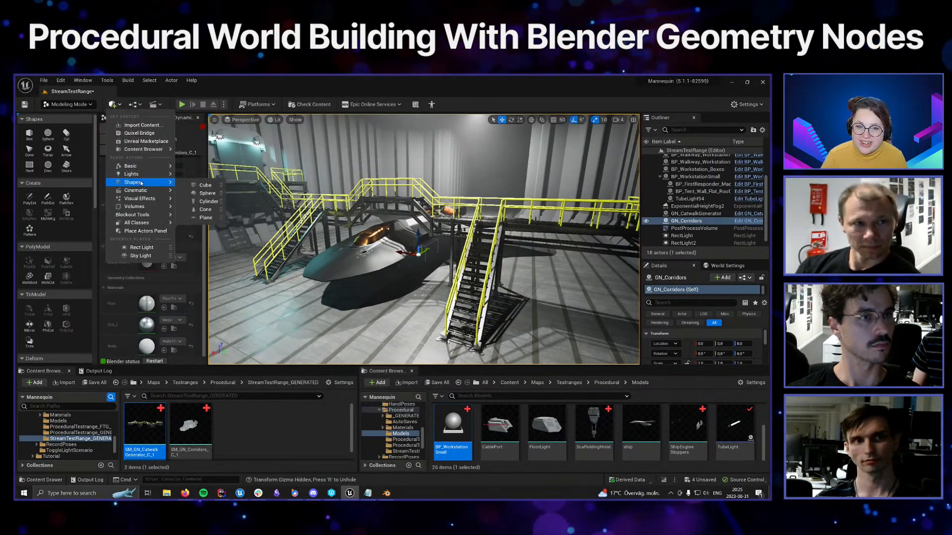
click(154, 248)
key(f)
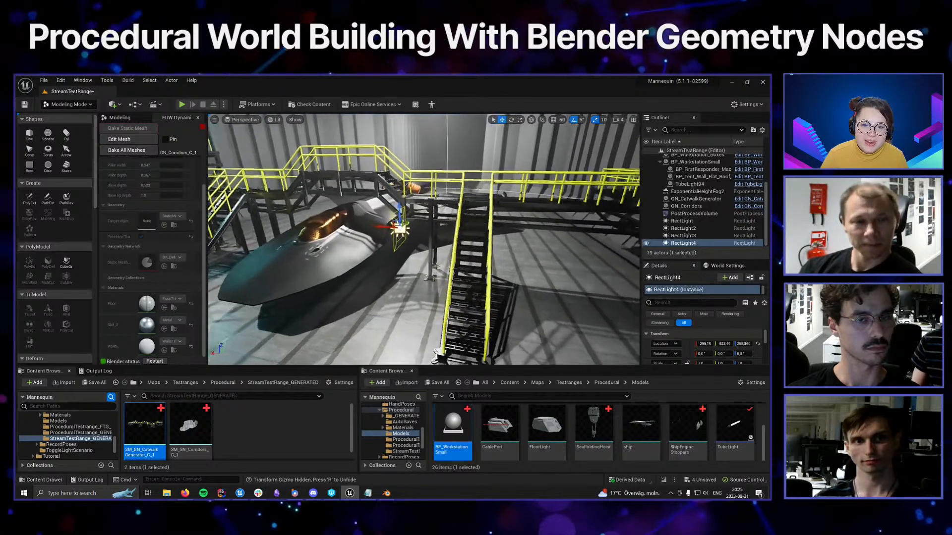
right_drag(424, 240, 397, 228)
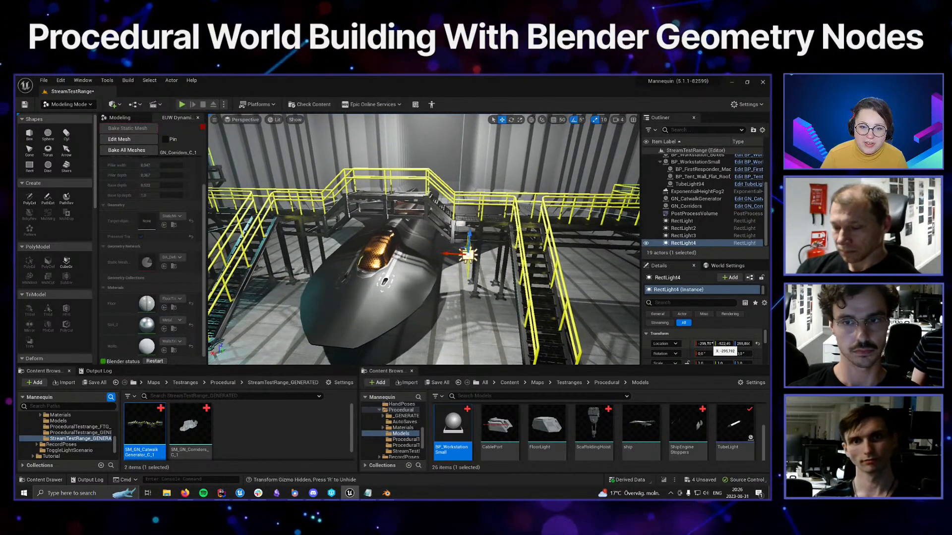
text(0)
key(Return)
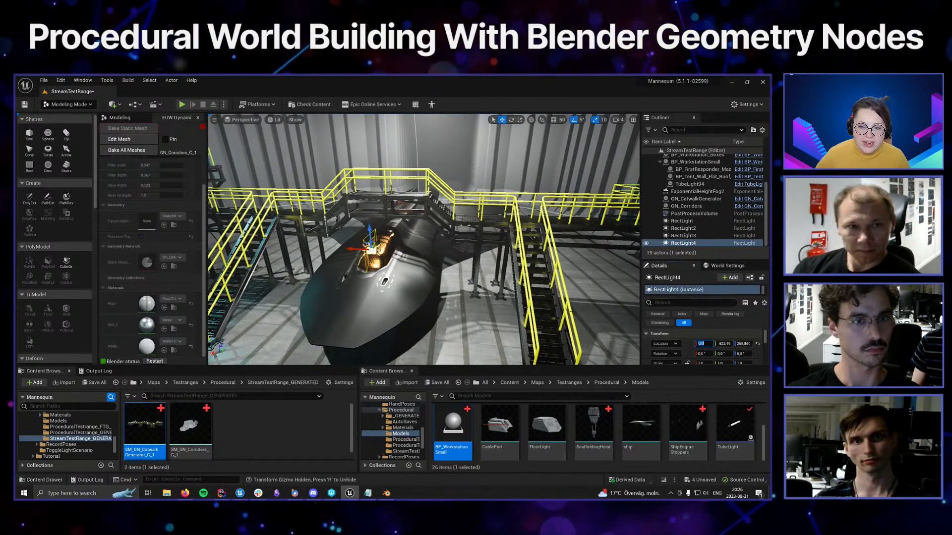
Aim the new rect light straight down at -90° and move it behind the ship's cockpit, just beneath the catwalk platform
key(w)
mouse_move(479, 282)
right_down()
mouse_move(446, 273)
mouse_move(479, 266)
right_up()
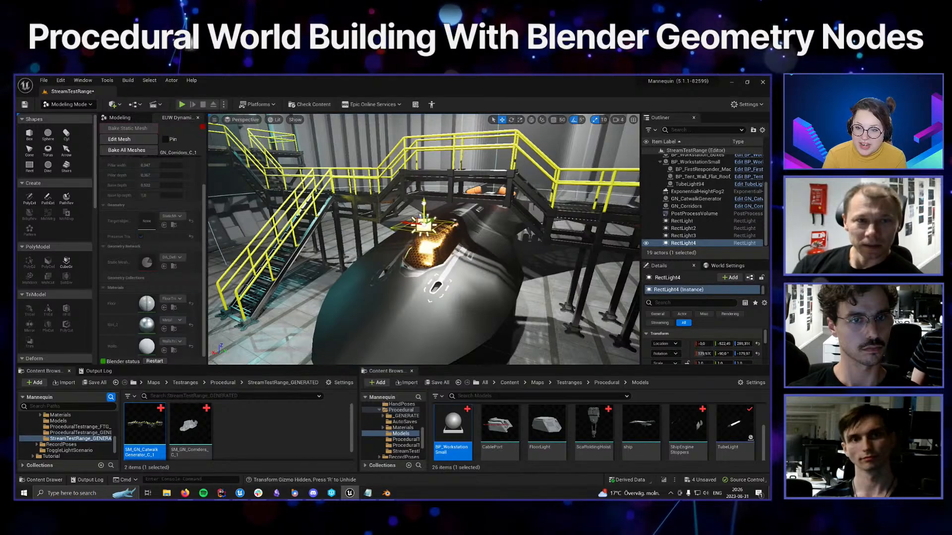
drag(424, 204, 424, 200)
alt+drag(447, 257, 380, 285)
drag(438, 217, 503, 213)
alt+drag(503, 213, 411, 168)
alt+drag(412, 233, 525, 235)
drag(338, 254, 340, 243)
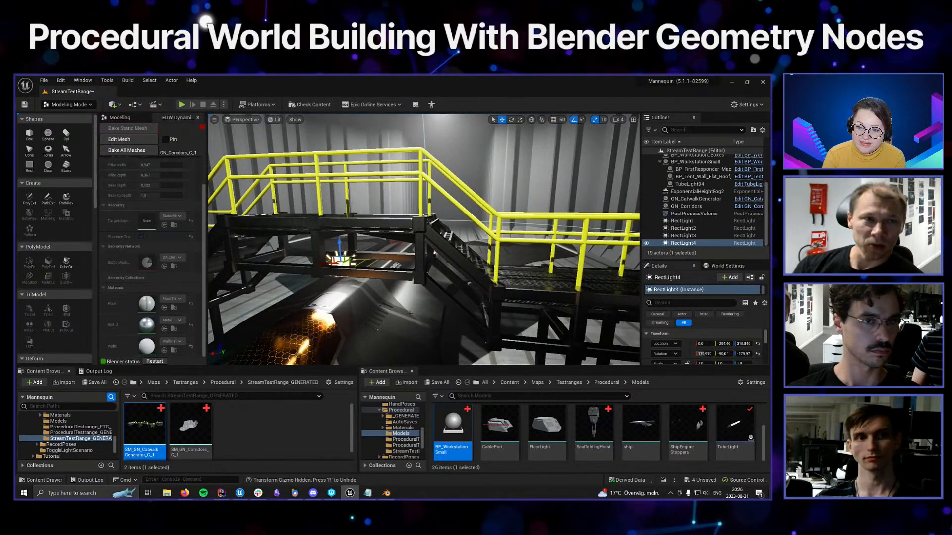
Increase the rect light's Source Height and set its Light Color to orange, sRGB FF9600
alt+drag(410, 313, 461, 332)
scroll(714, 345, down, 1)
scroll(714, 345, up, 1)
scroll(715, 345, down, 1)
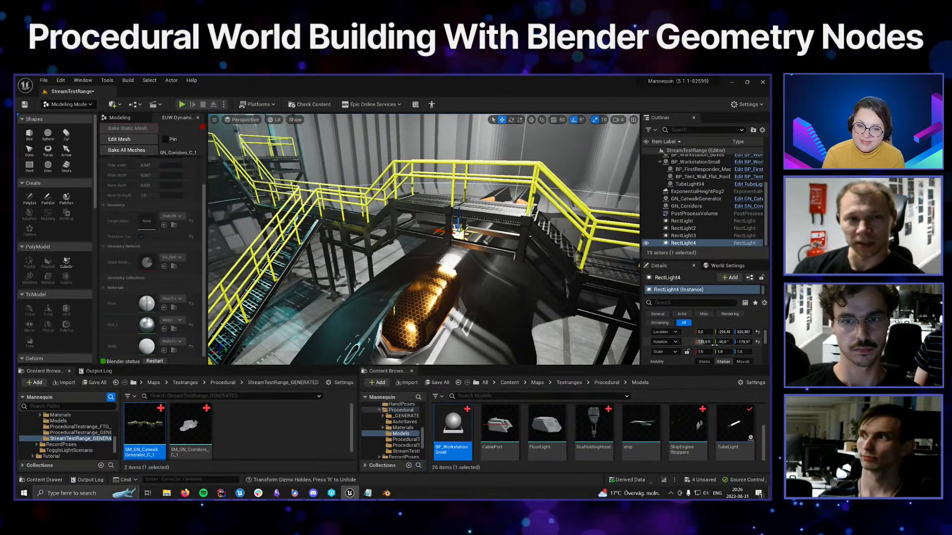
scroll(714, 345, down, 3)
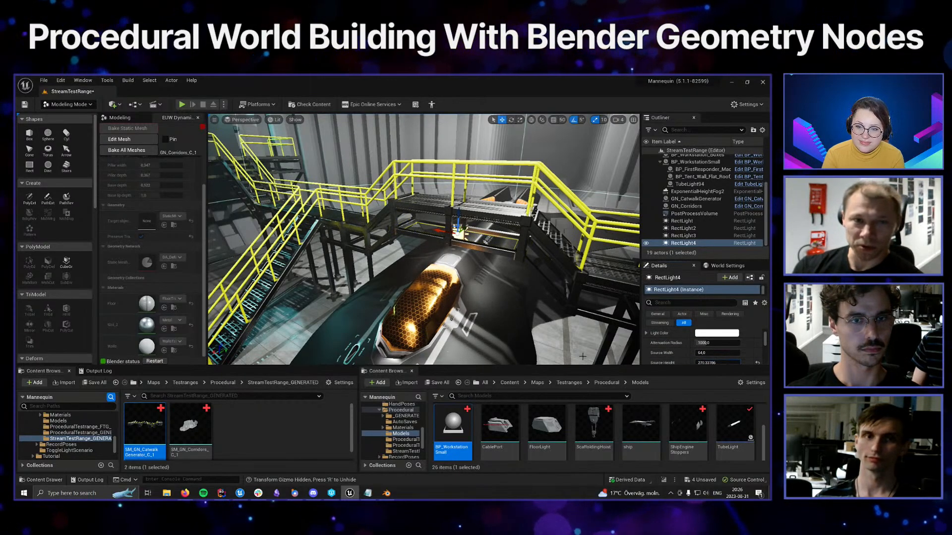
mouse_move(582, 356)
alt+mouse_down()
mouse_move(591, 346)
mouse_move(630, 368)
alt+mouse_up()
click(710, 333)
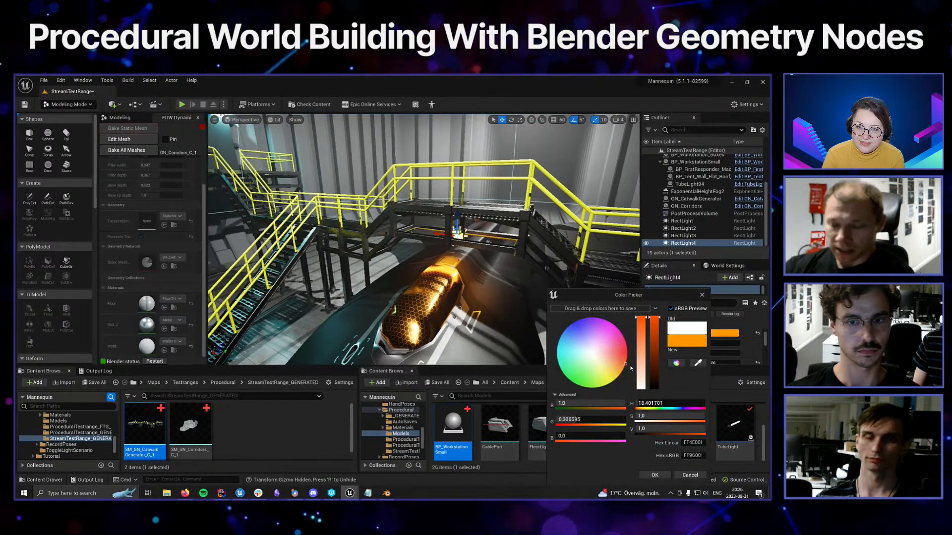
click(655, 474)
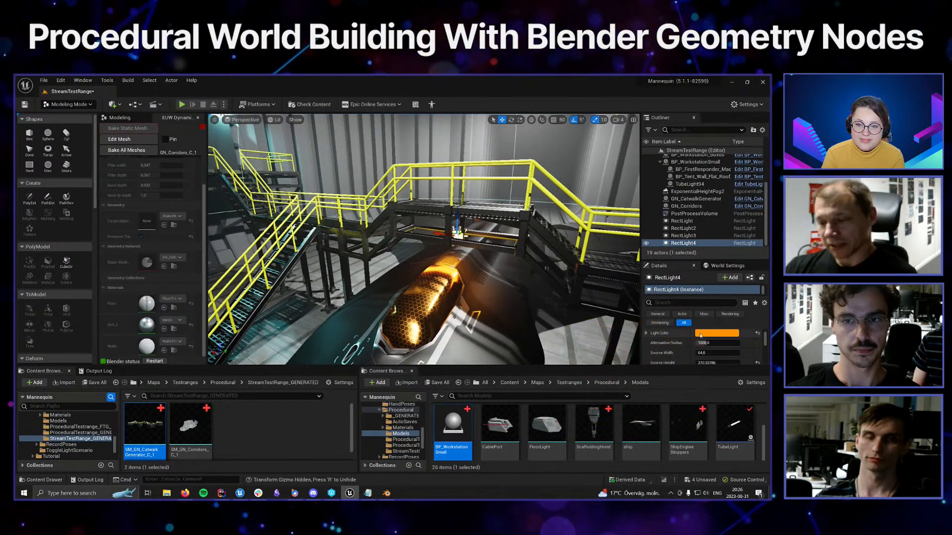
Delete the three white rect lights hanging under the hangar ceiling
right_drag(606, 335, 497, 298)
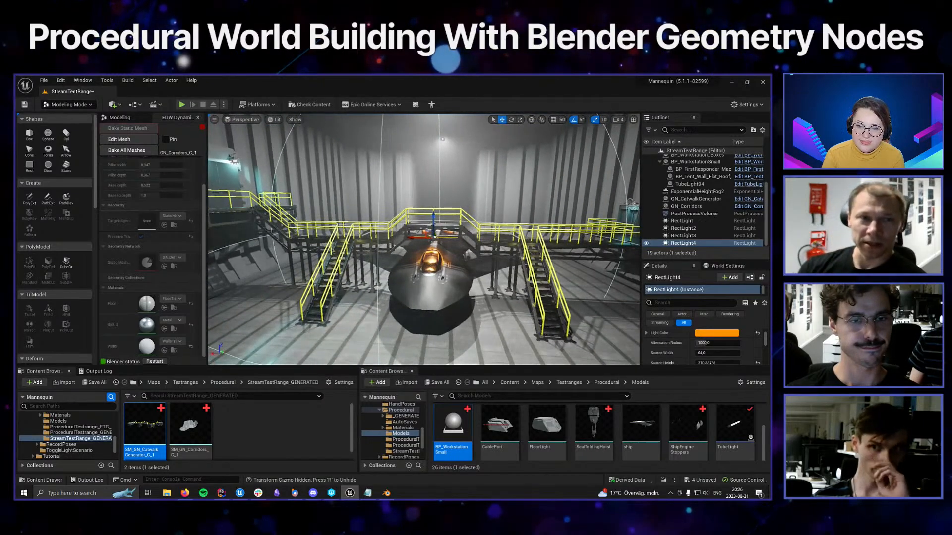
scroll(497, 298, down, 5)
scroll(497, 298, down, 8)
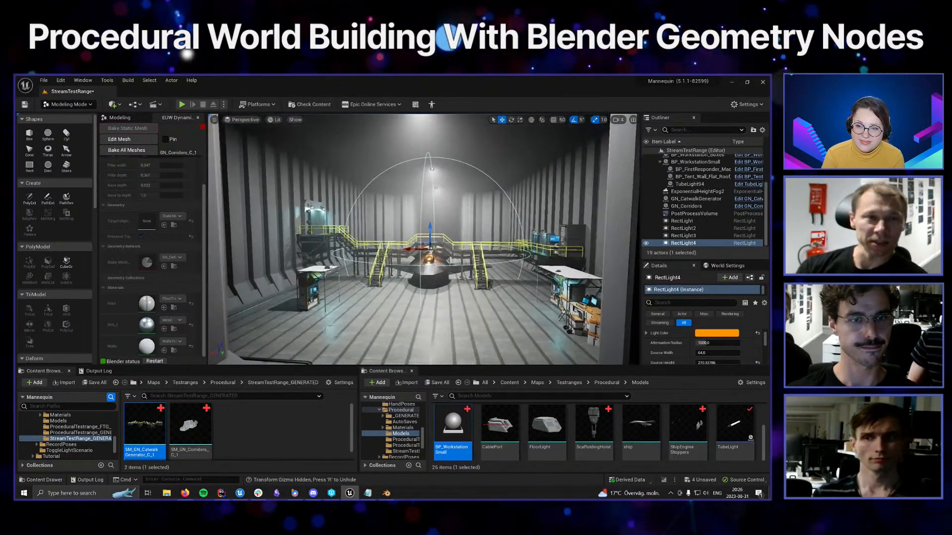
middle_drag(458, 248, 458, 229)
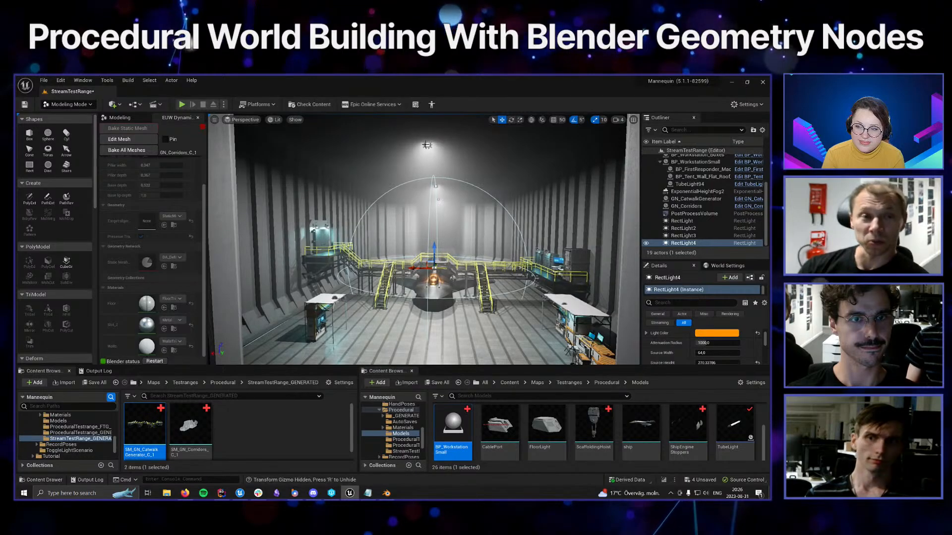
click(427, 145)
key(Delete)
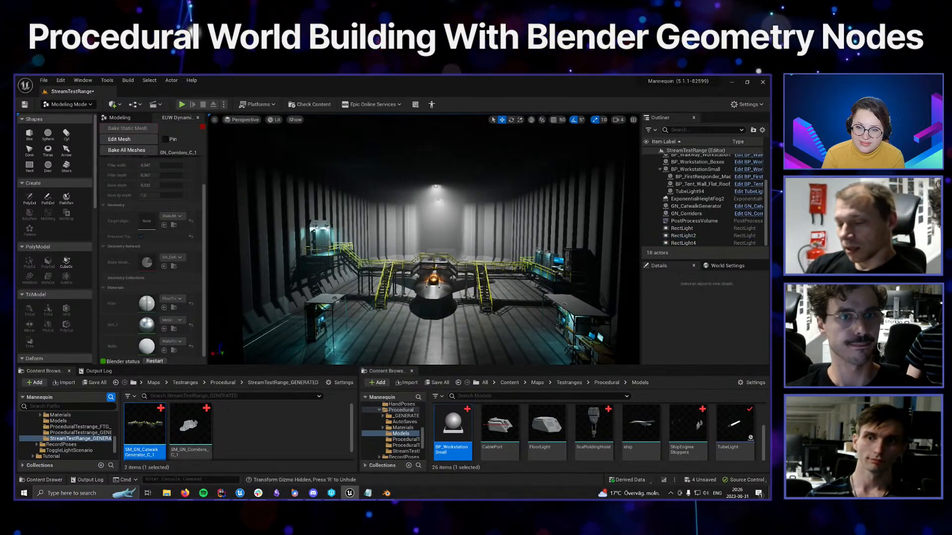
click(436, 186)
key(Delete)
click(439, 201)
key(Delete)
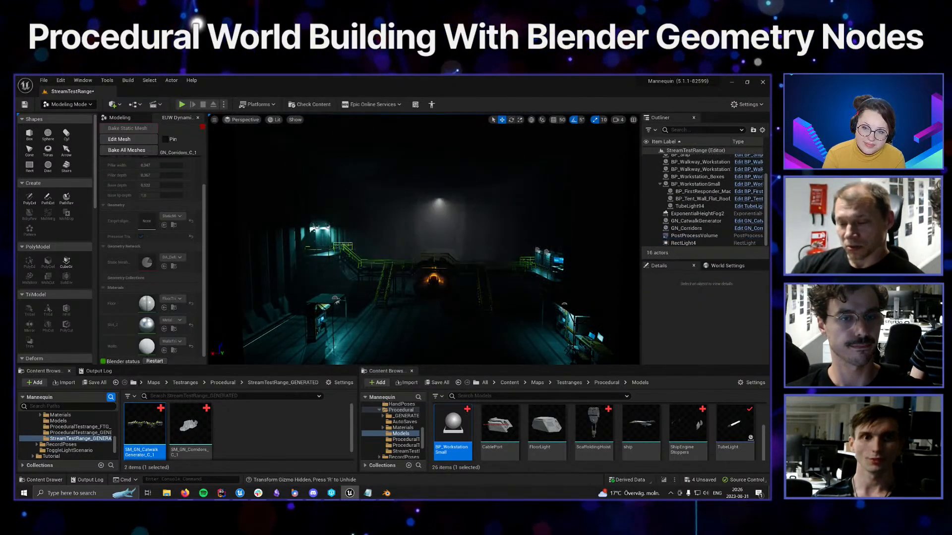
Select the orange rect light above the ship and set its Intensity to 500
scroll(452, 247, up, 6)
key(w)
right_drag(452, 246, 458, 273)
click(429, 250)
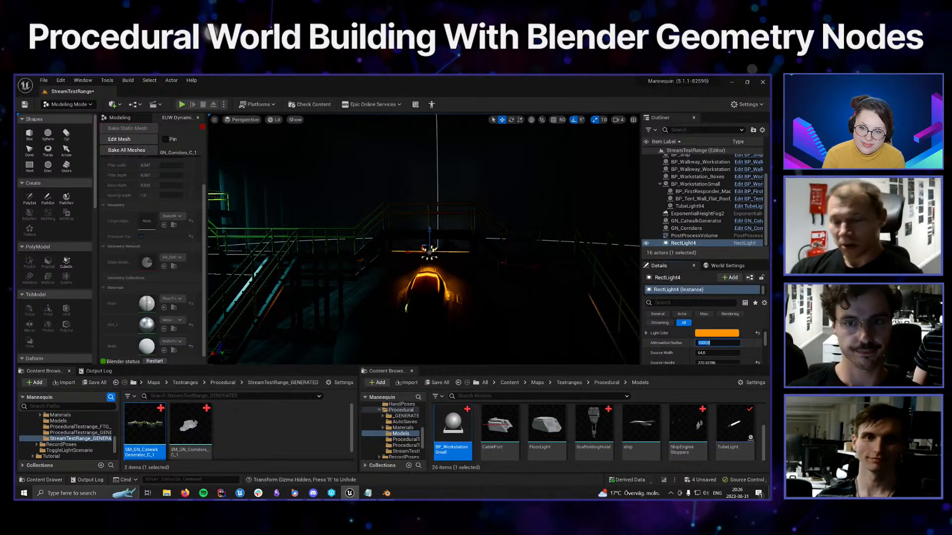
scroll(689, 347, up, 2)
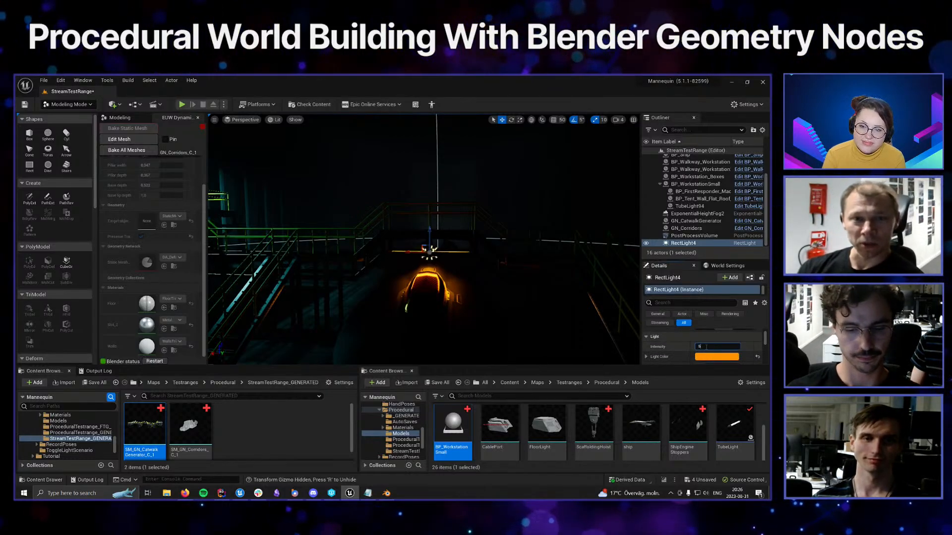
click(706, 347)
text(500)
key(Return)
Inspect the darkened hangar from above, selecting BP_WorkstationSmall and BP_Workstation_Boxes to check how they sit in the light
scroll(560, 287, down, 8)
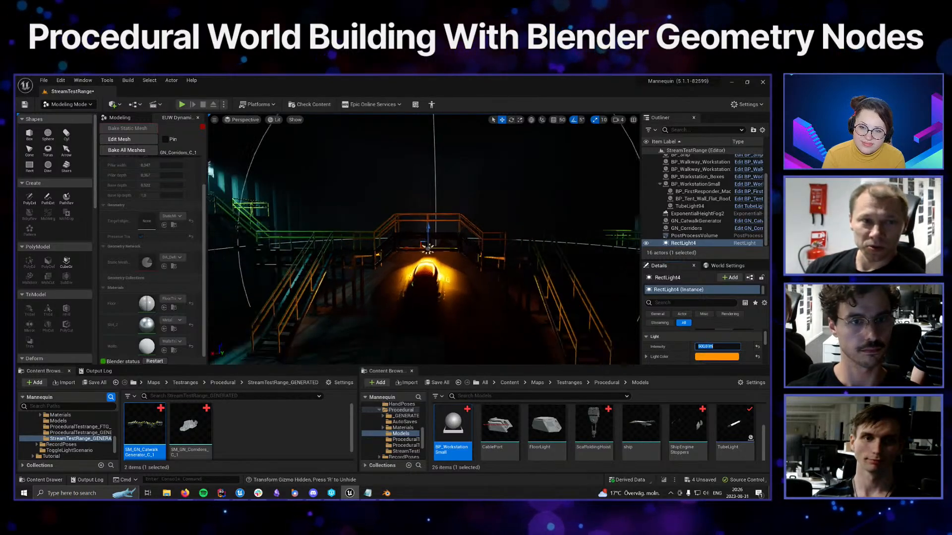
alt+drag(526, 267, 441, 310)
click(390, 244)
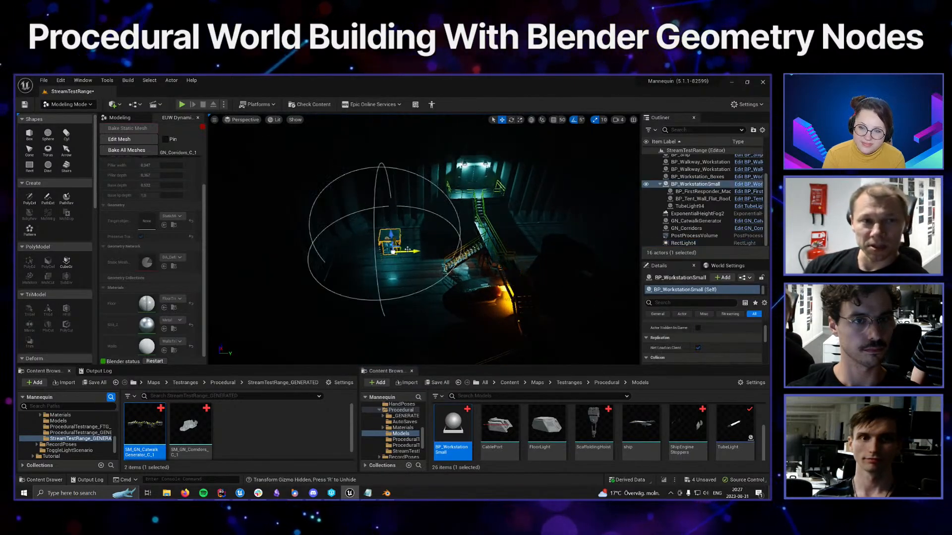
alt+drag(390, 244, 526, 273)
key(w)
right_drag(525, 272, 538, 265)
click(469, 216)
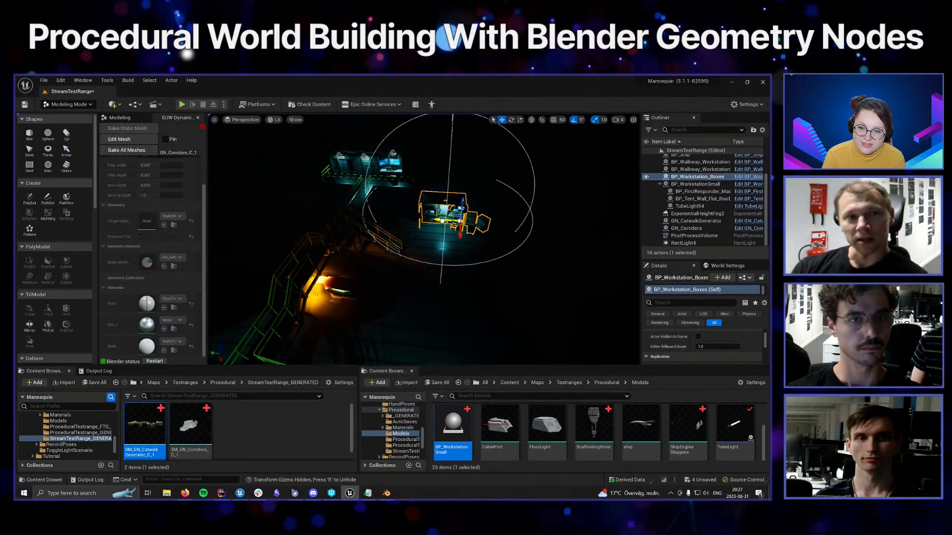
Reposition the BP_Workstation_Boxes prop on the hangar floor and check its placement relative to the ship and catwalks
mouse_move(452, 259)
right_down()
mouse_move(506, 256)
mouse_move(429, 268)
mouse_move(446, 266)
right_up()
key(w)
key(a)
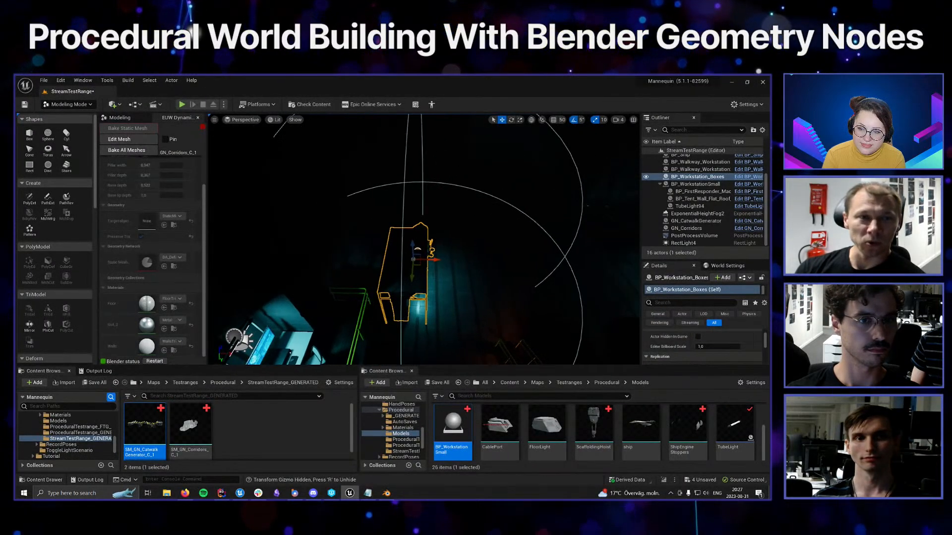
drag(431, 261, 420, 260)
key(d)
right_drag(419, 260, 357, 253)
right_drag(466, 305, 406, 315)
key(d)
key(w)
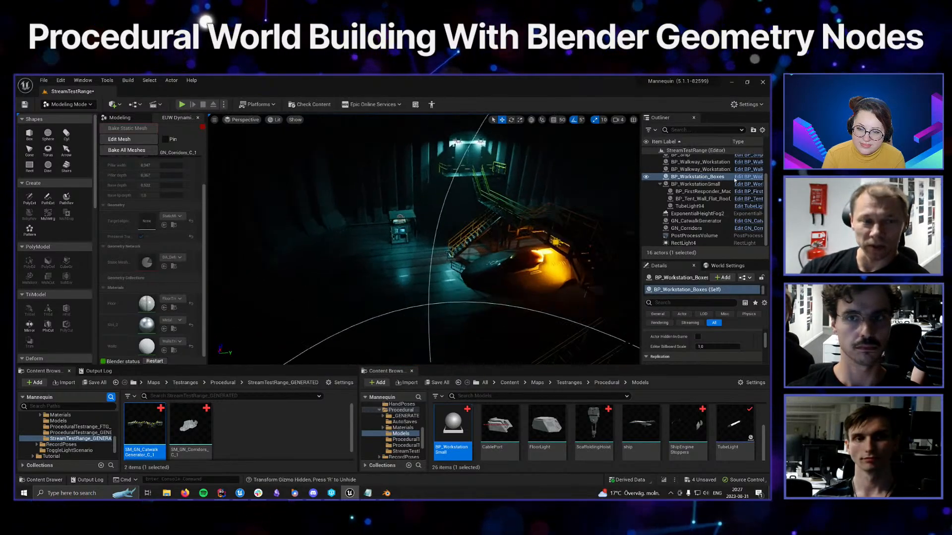
Select and frame the Box mesh, and turn on the display of mesh edges in the viewport
scroll(721, 180, up, 2)
click(684, 165)
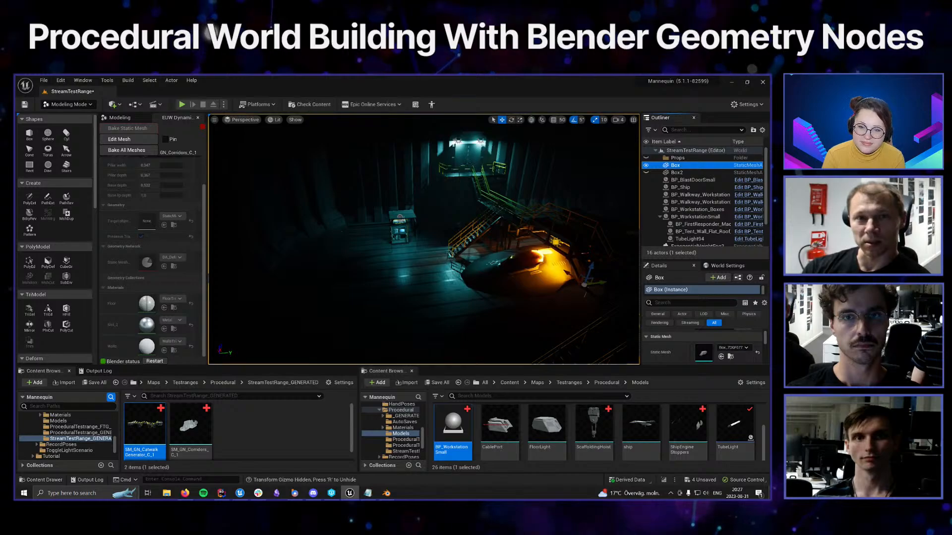
key(f)
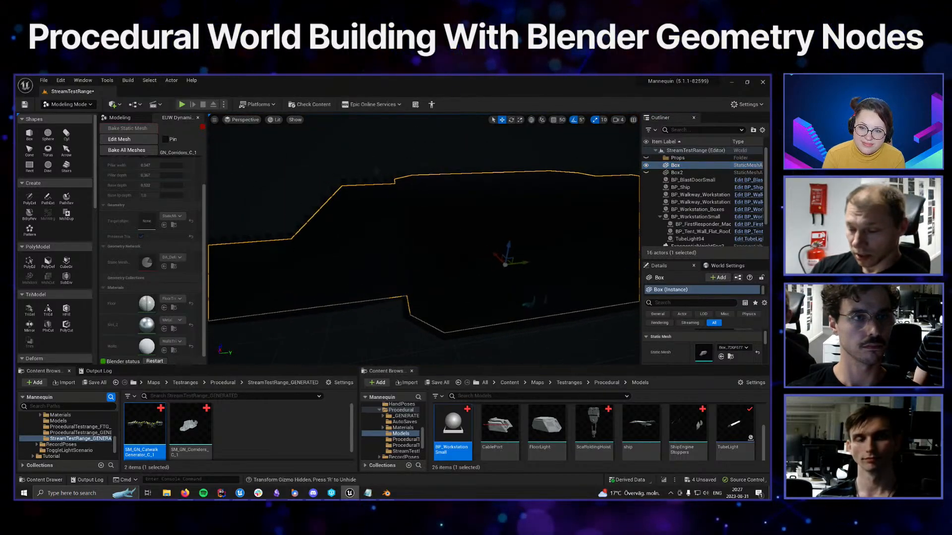
click(295, 120)
text(edge)
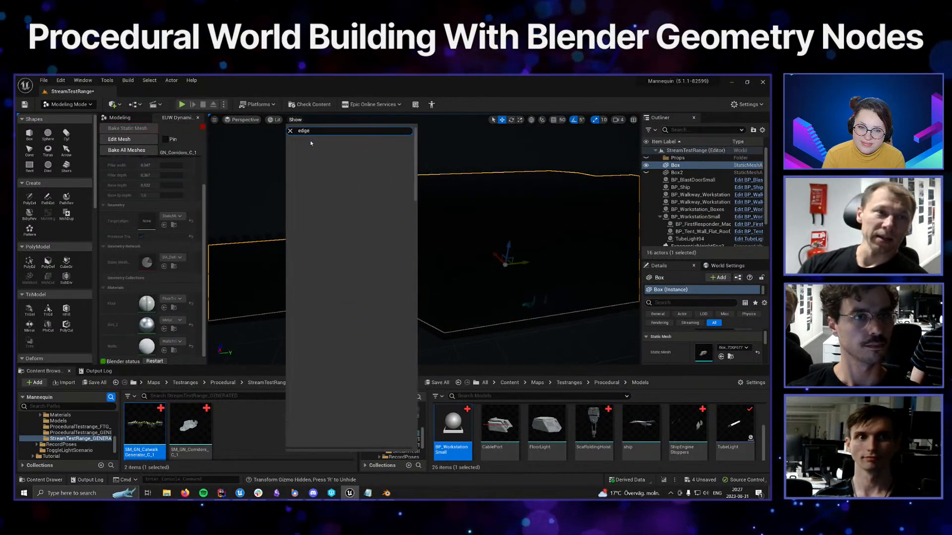
click(312, 146)
right_drag(337, 208, 292, 199)
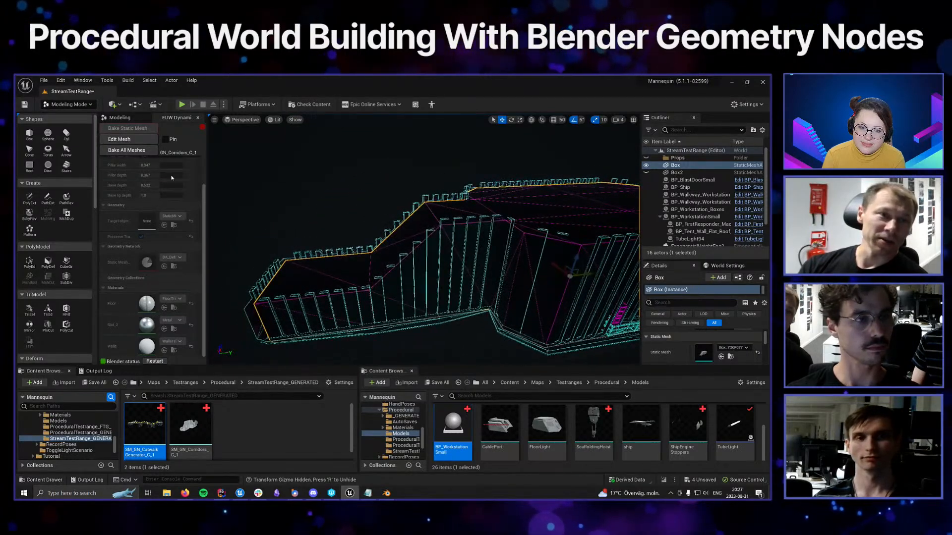
Edit the Box mesh by PolyGroups, shifting the selected wall corners beside the corridor opening, and accept the edit
click(129, 119)
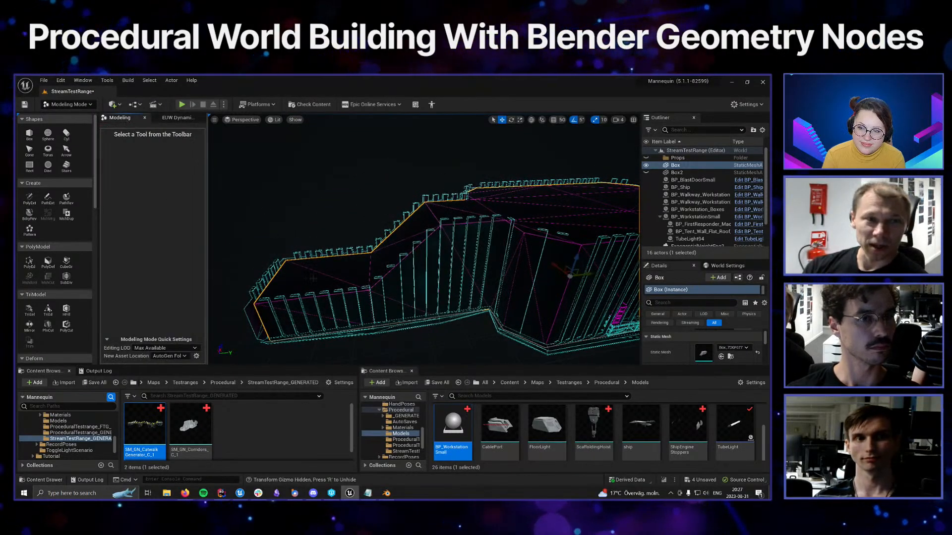
click(29, 263)
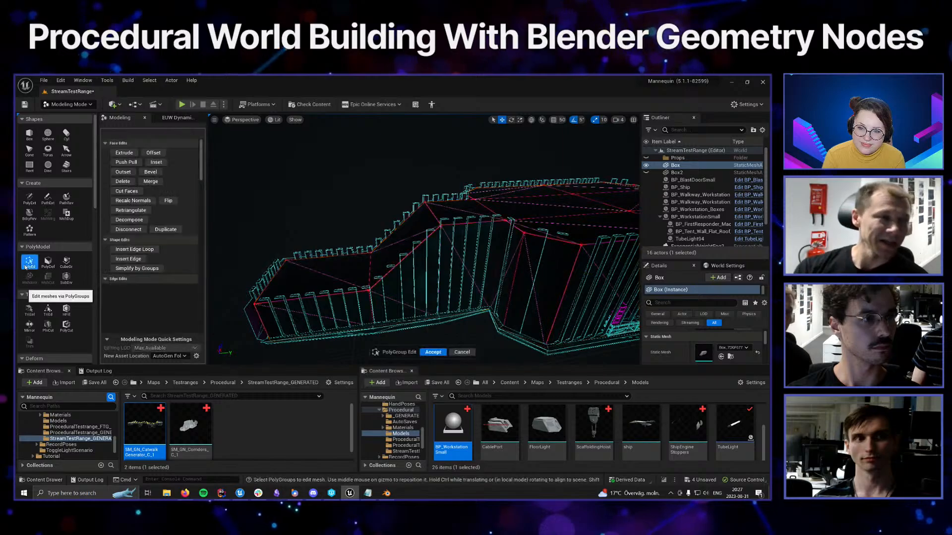
alt+drag(238, 253, 352, 201)
key(d)
right_drag(353, 201, 352, 200)
key(s)
drag(252, 180, 462, 318)
key(w)
mouse_move(463, 314)
right_down()
mouse_move(444, 288)
mouse_move(450, 302)
right_up()
key(s)
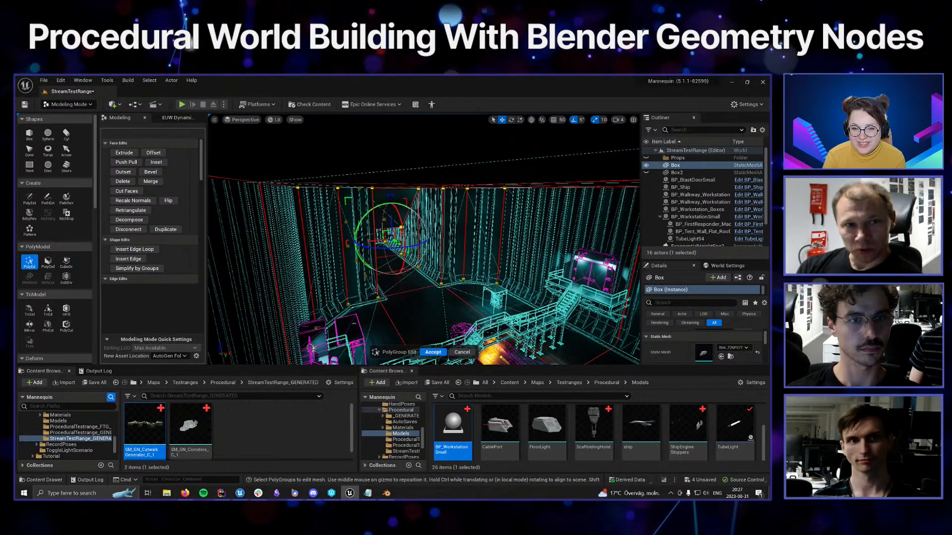
drag(396, 242, 402, 246)
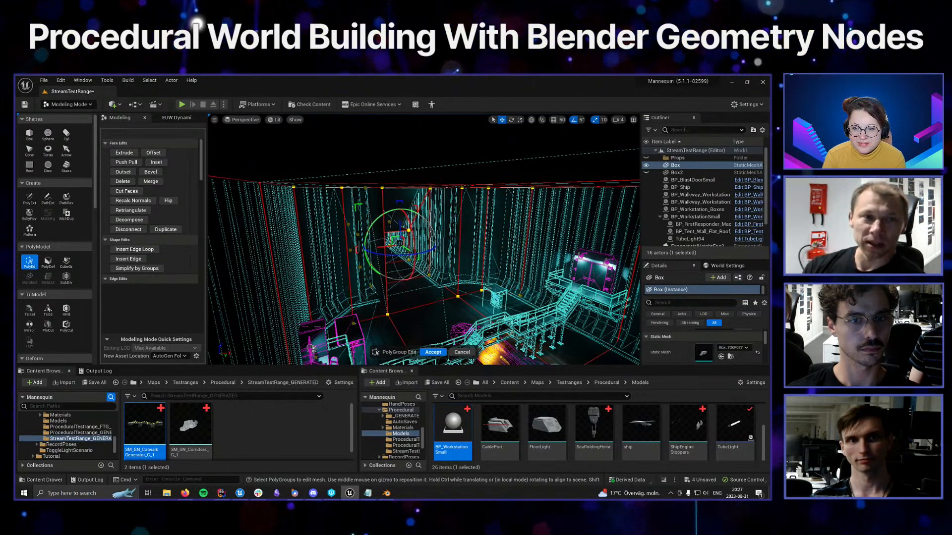
click(433, 352)
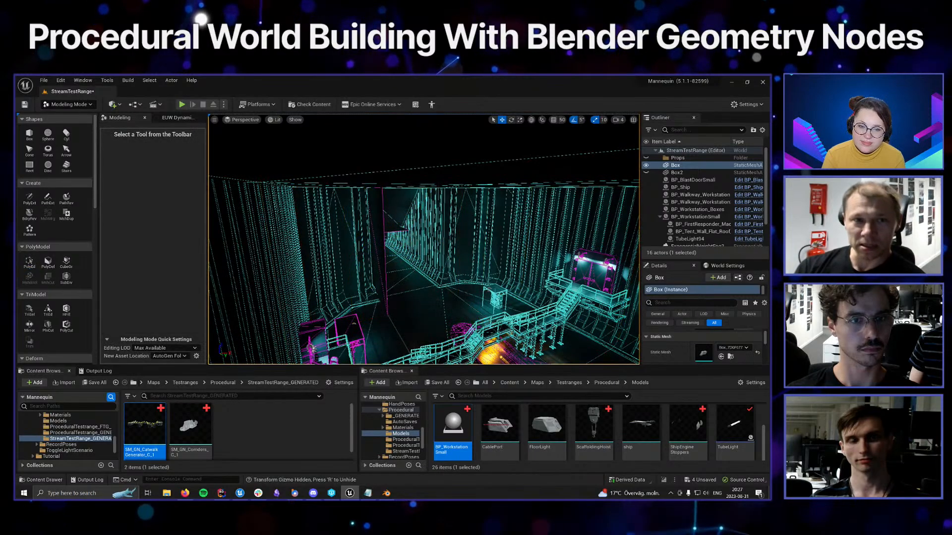
Regenerate the GN_Corridors mesh from the edited Box and bake it to a static mesh
right_drag(437, 238, 438, 245)
click(437, 238)
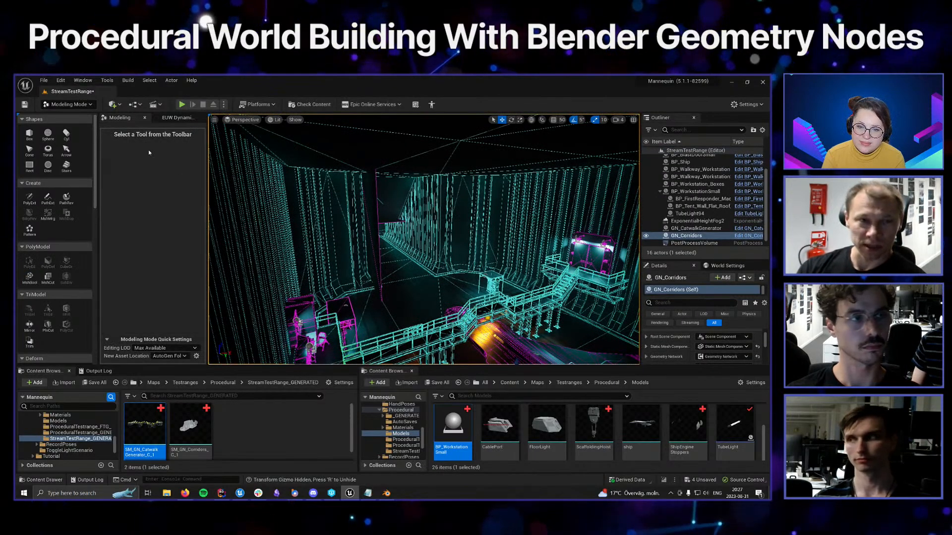
click(174, 119)
click(153, 140)
right_drag(377, 233, 371, 233)
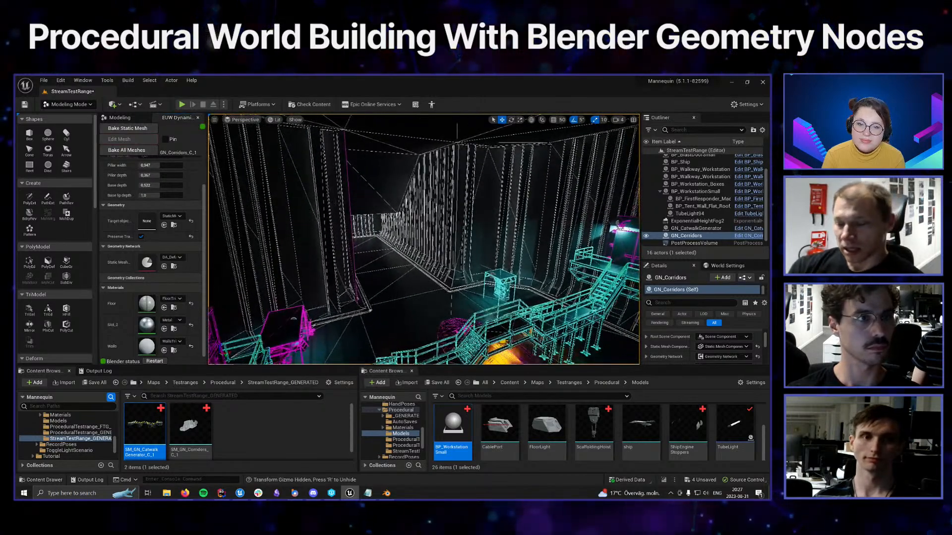
click(139, 130)
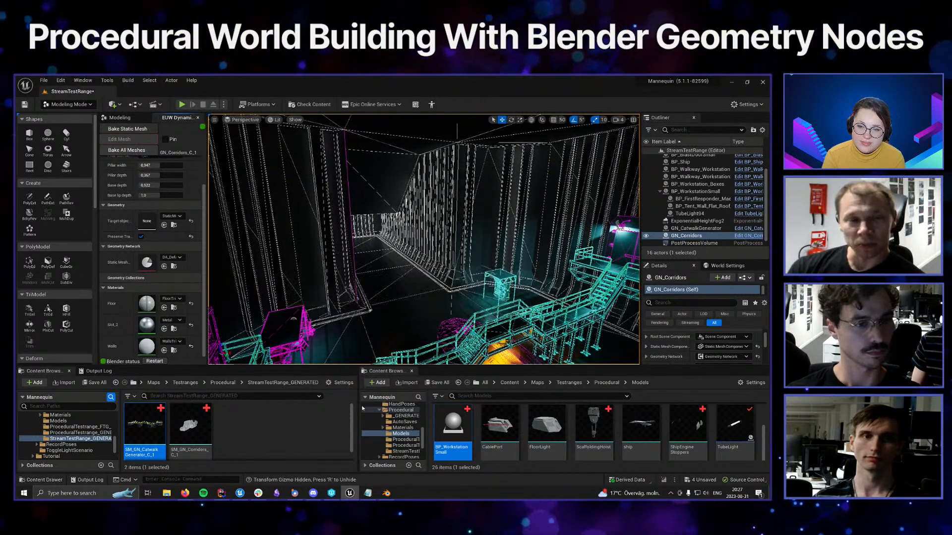
click(181, 429)
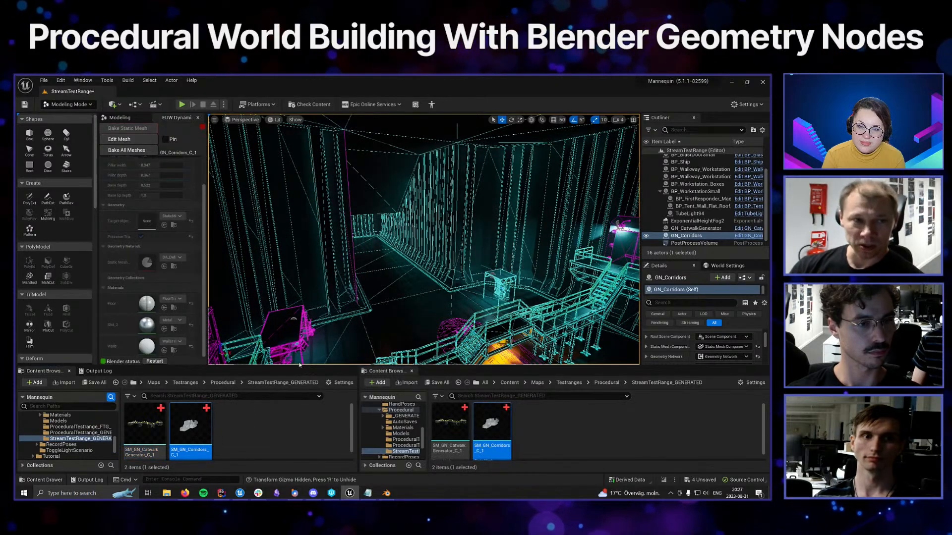
Select BP_Workstation_Boxes and shift it slightly along the floor beside the hangar wall
right_drag(357, 278, 481, 280)
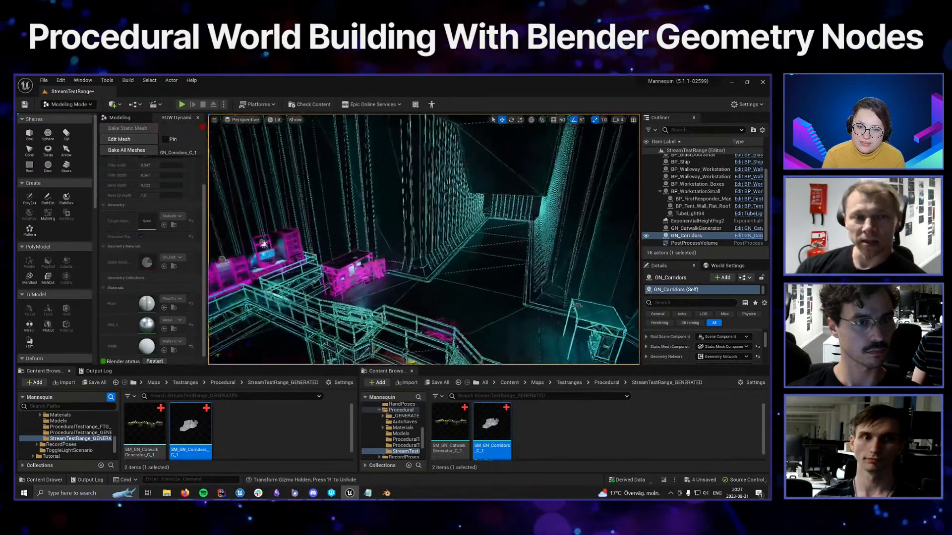
right_drag(415, 272, 324, 271)
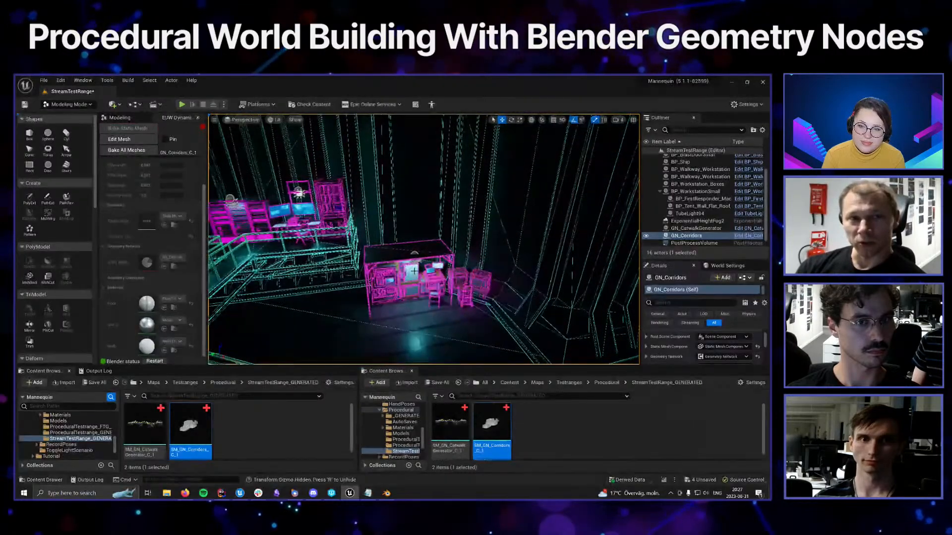
click(412, 266)
right_drag(412, 266, 461, 285)
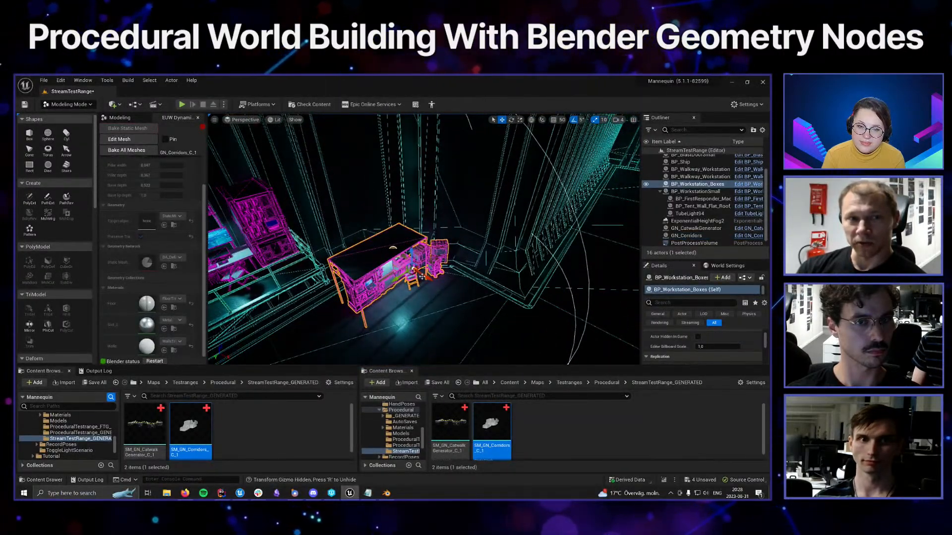
drag(422, 276, 404, 291)
right_drag(404, 290, 426, 278)
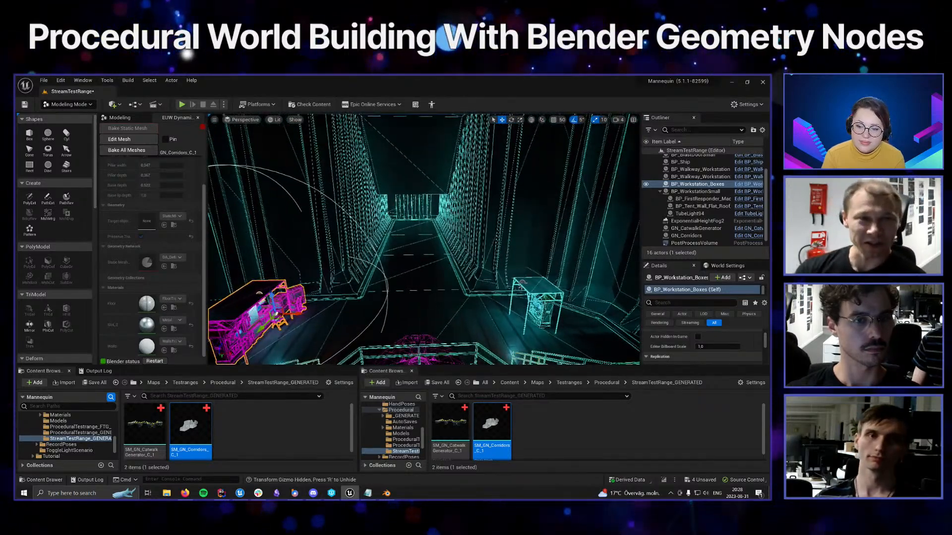
Turn off the display of mesh edges in the viewport and look down the corridor
click(296, 120)
text(edge)
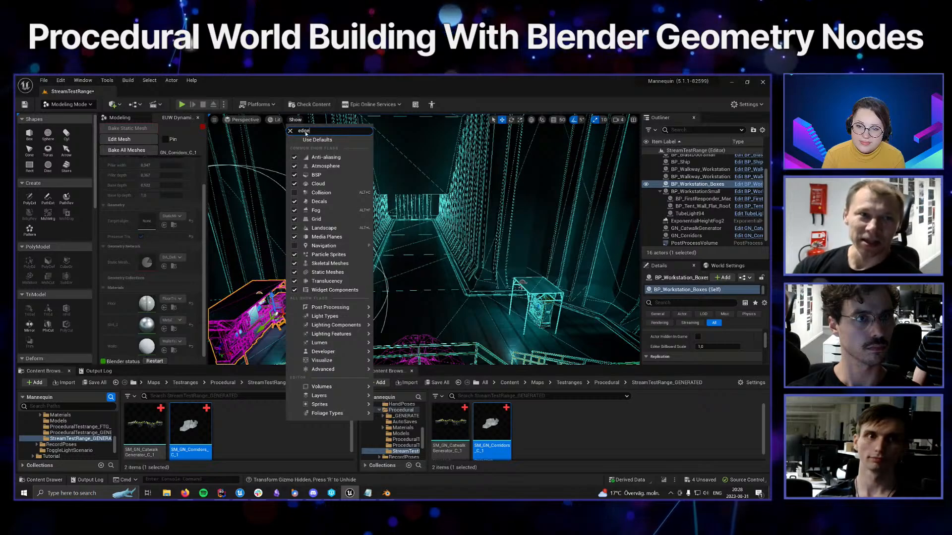
click(323, 146)
right_drag(364, 217, 374, 220)
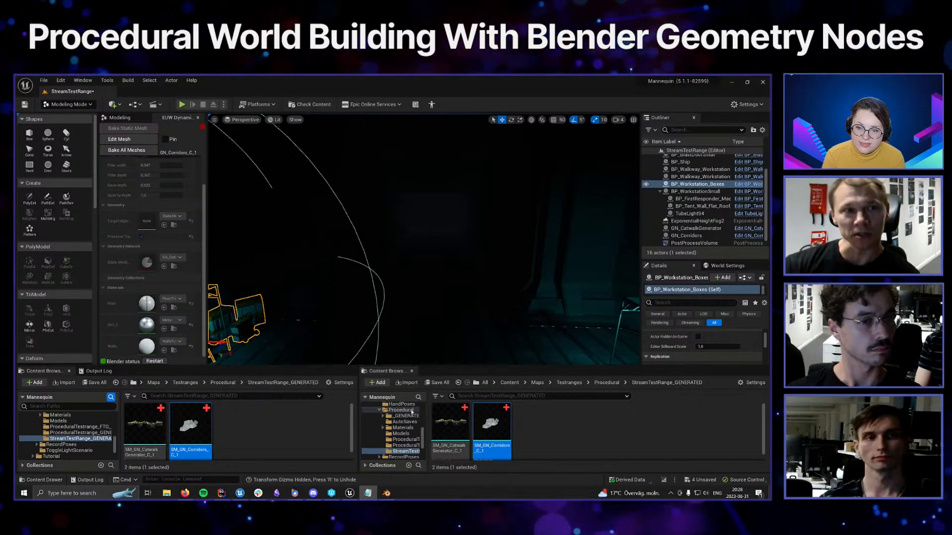
Place BP_BlastDoor from the Models folder at the far end of the corridor, then try rotating it and undo the last change
click(606, 382)
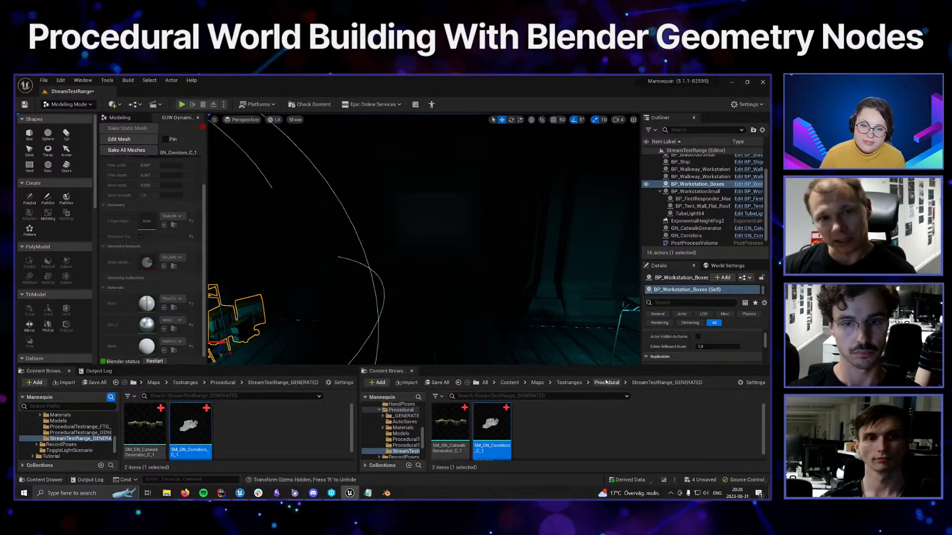
double_click(604, 424)
drag(452, 423, 429, 207)
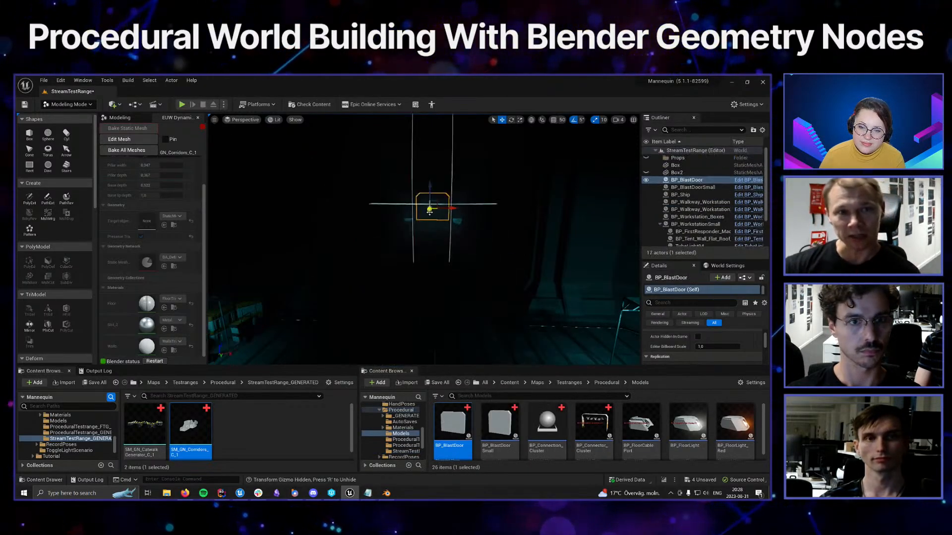
key(f)
drag(416, 263, 491, 257)
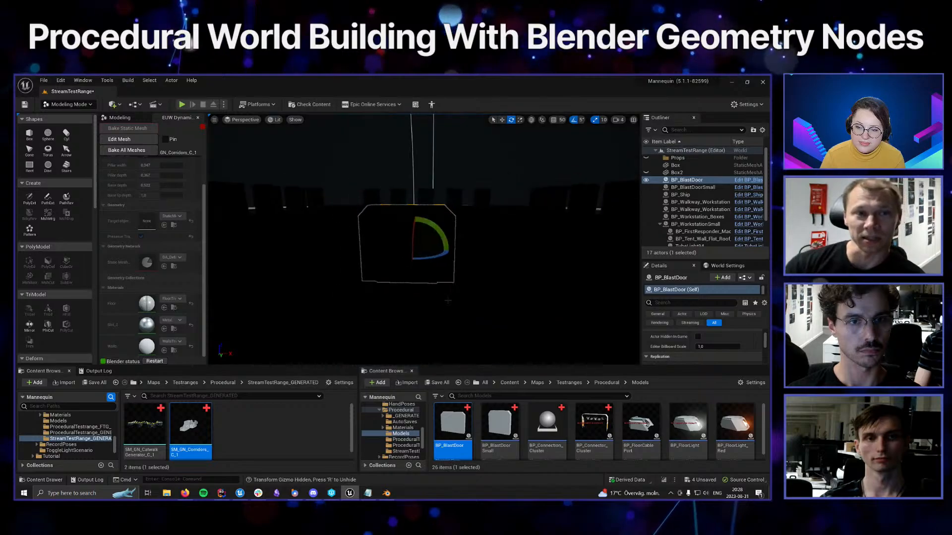
key(ctrl+z)
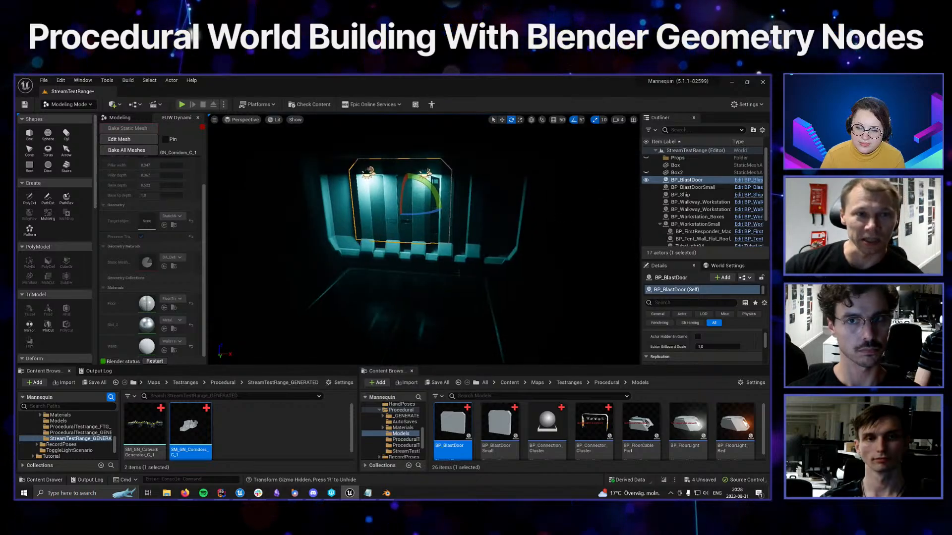
Hide the Box mesh and move the blast door into line with the corridor's end wall and floor
click(647, 165)
right_drag(496, 223, 456, 255)
key(w)
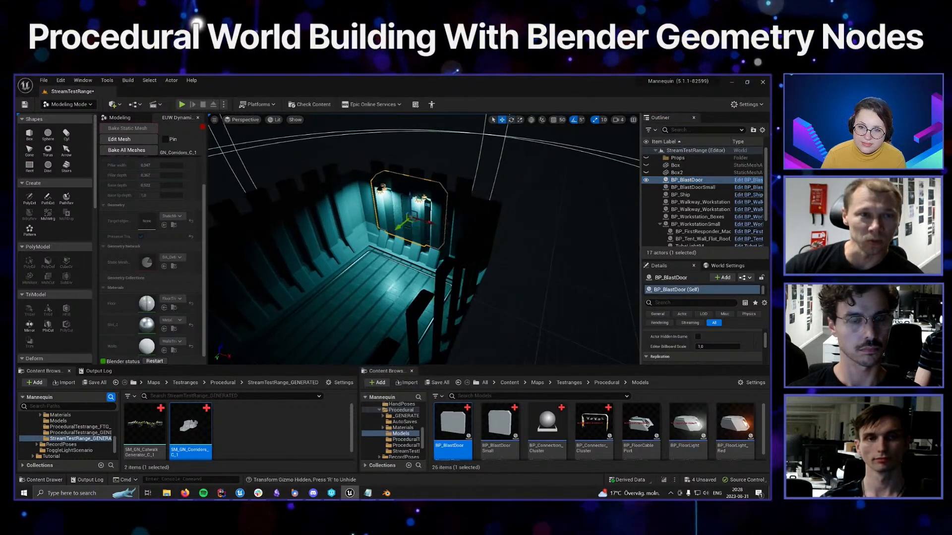
right_drag(423, 222, 412, 226)
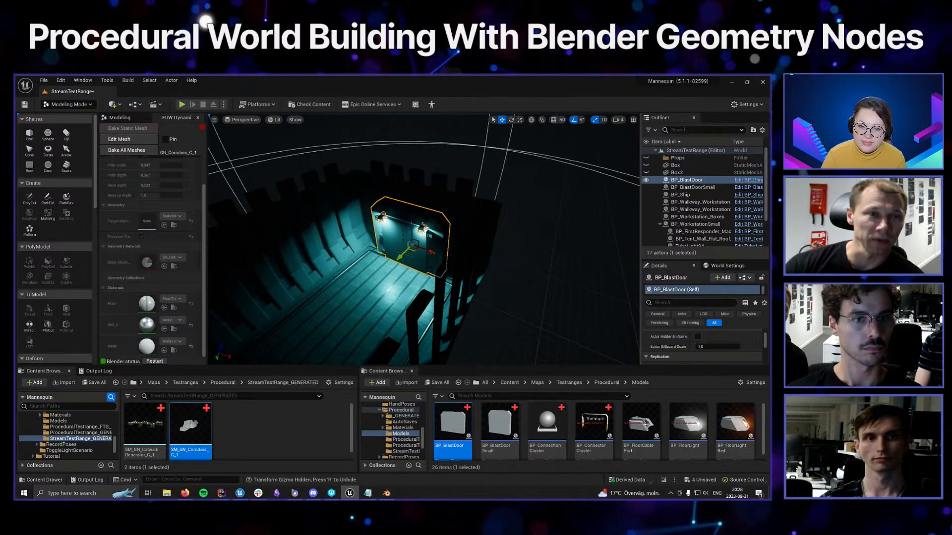
key(f)
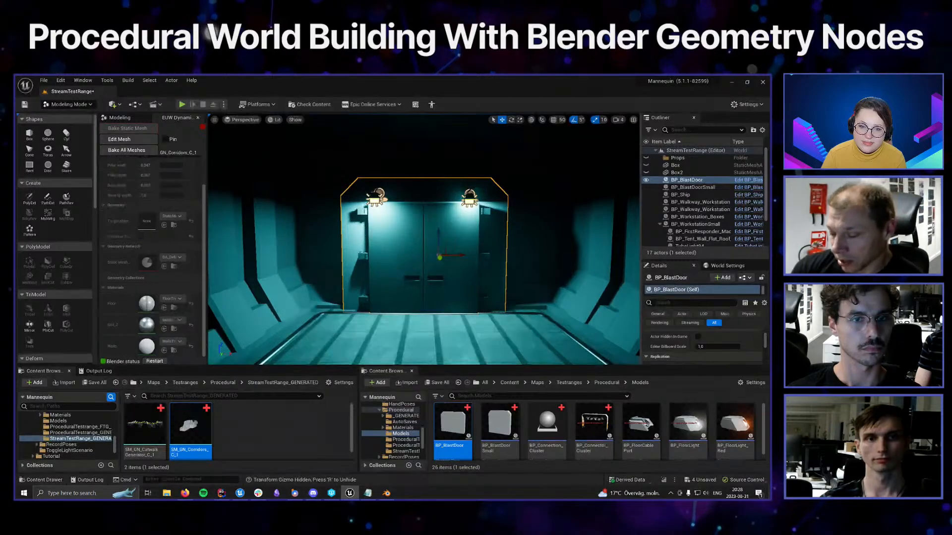
scroll(423, 241, down, 3)
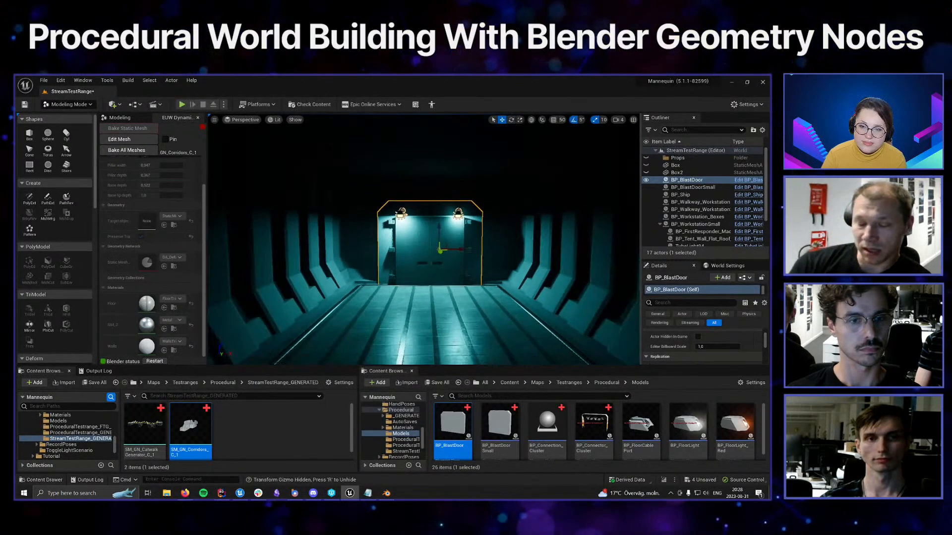
Duplicate the blast door across the level to the opposite corridor end and frame the copy
alt+drag(471, 285, 357, 350)
scroll(470, 286, down, 6)
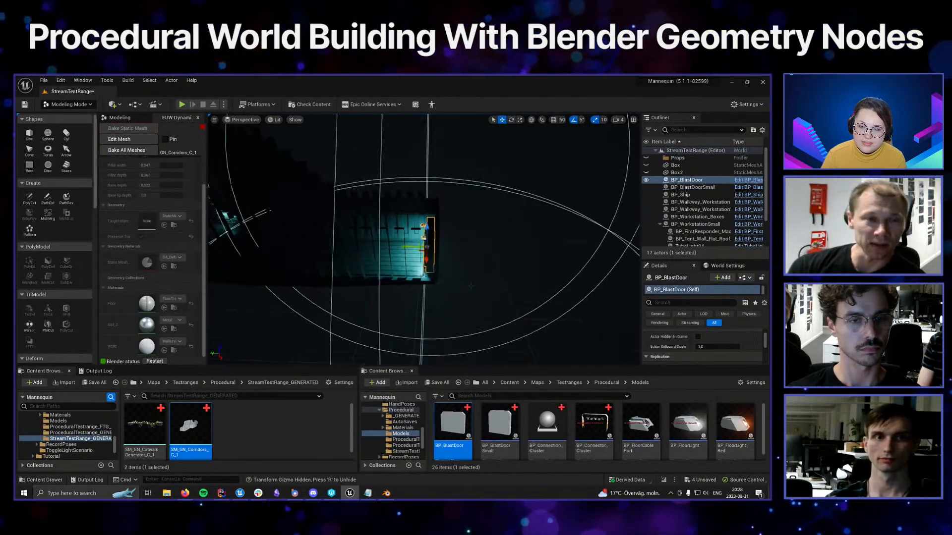
scroll(471, 286, down, 8)
mouse_move(470, 286)
alt+middle_down()
mouse_move(570, 286)
mouse_move(480, 281)
alt+middle_up()
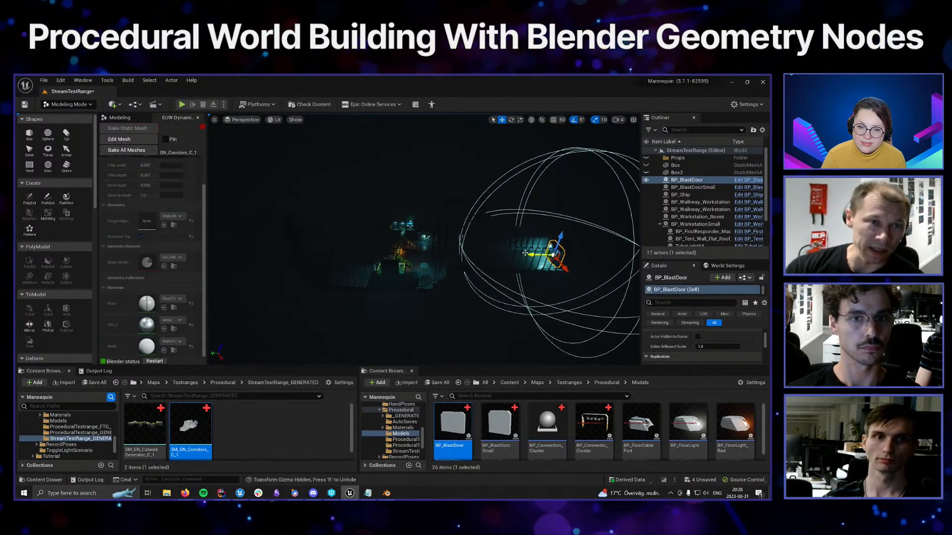
alt+drag(535, 255, 221, 250)
key(f)
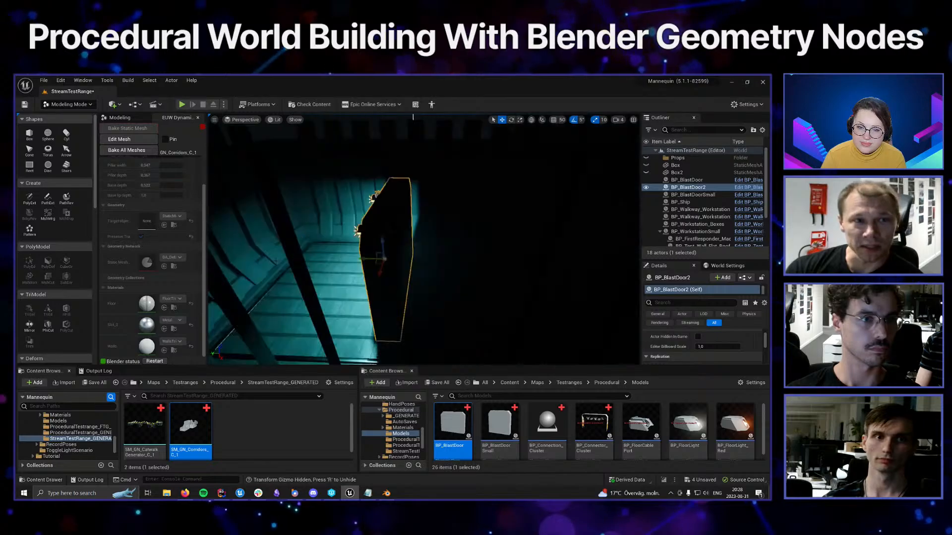
Center the duplicated blast door in the corridor's end opening and check the fit from down the corridor
alt+drag(463, 287, 517, 294)
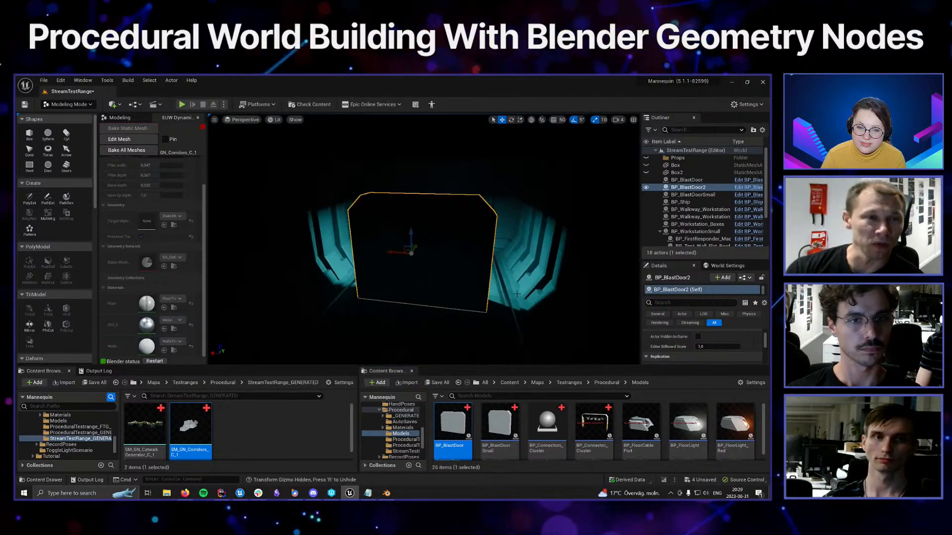
drag(415, 267, 477, 262)
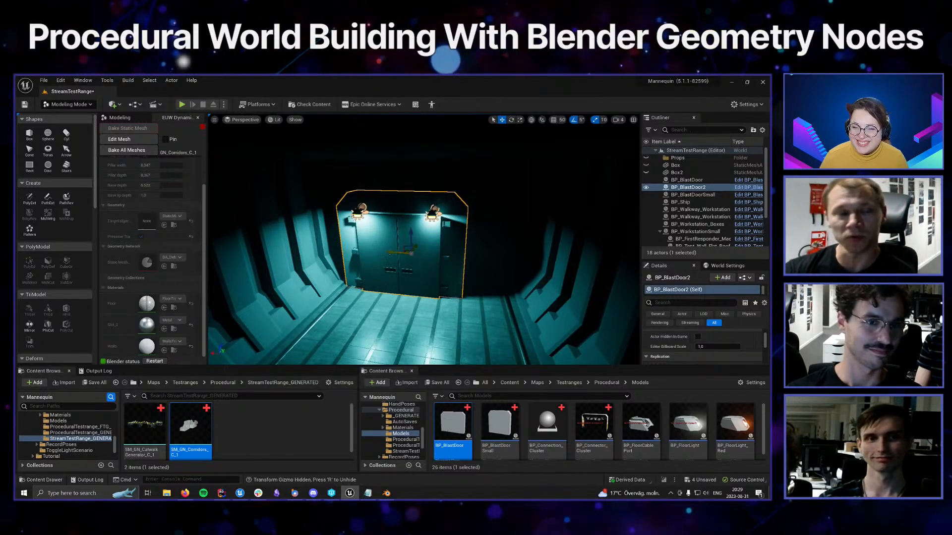
drag(390, 254, 412, 257)
alt+drag(452, 302, 406, 315)
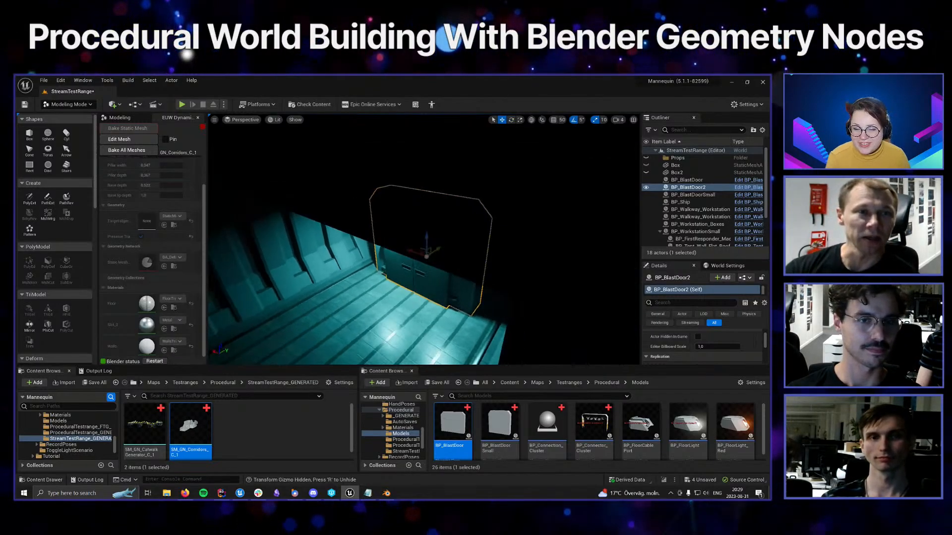
scroll(450, 269, up, 2)
key(s)
right_drag(450, 268, 421, 273)
alt+drag(421, 273, 445, 305)
key(s)
right_drag(445, 305, 446, 305)
alt+drag(445, 305, 422, 288)
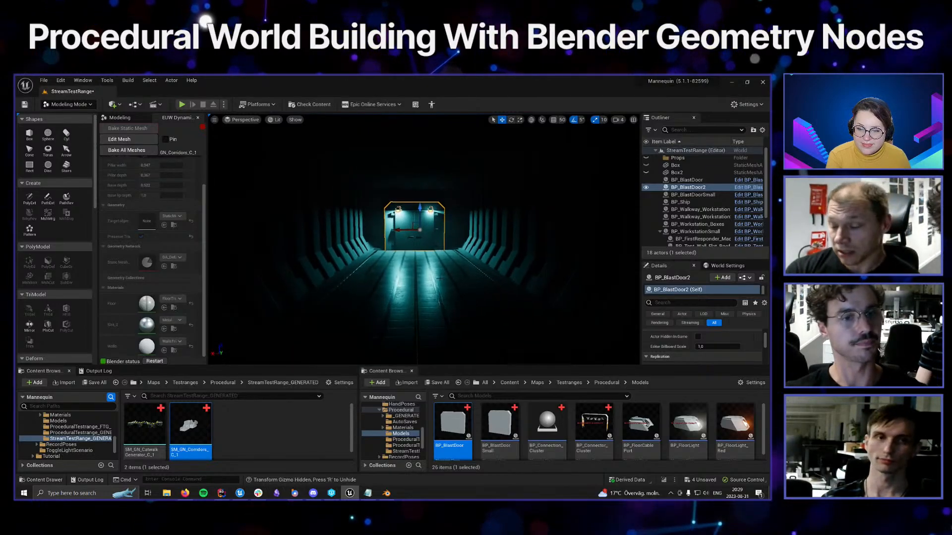
alt+drag(440, 279, 251, 297)
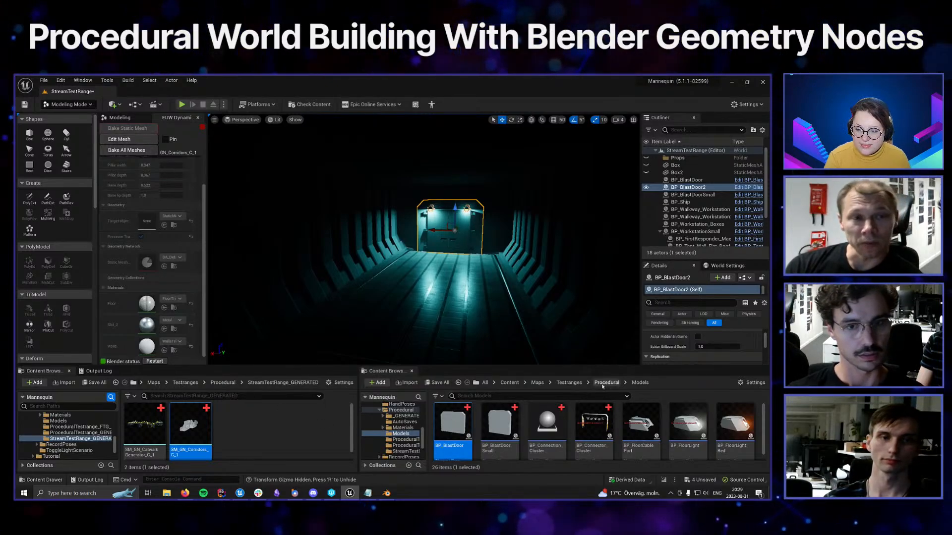
Place a WallLight2 from the Models folder on the corridor's side wall near the blast door
scroll(595, 426, down, 3)
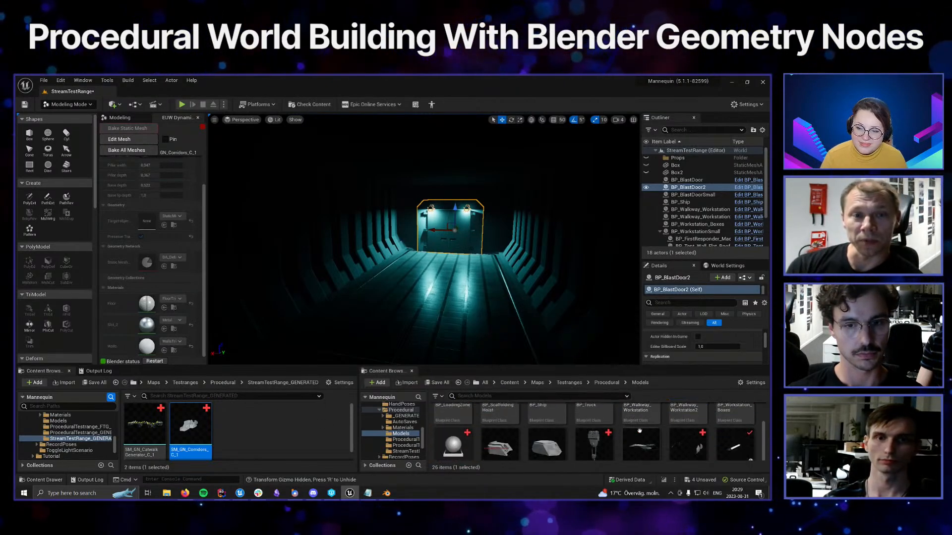
scroll(634, 432, down, 1)
drag(502, 435, 368, 218)
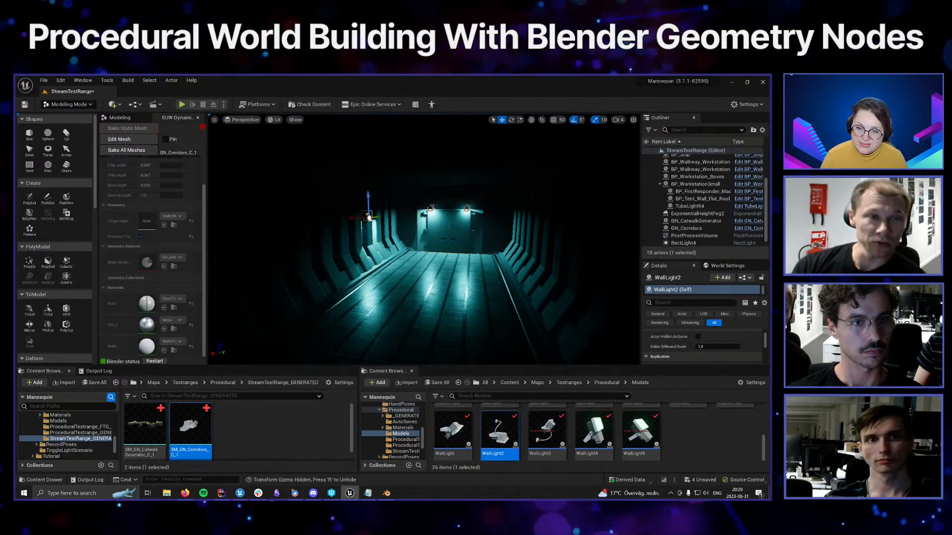
key(f)
alt+drag(449, 252, 347, 252)
Rotate the wall light to sit flush with the corridor wall and shift it along one of the ribs
key(e)
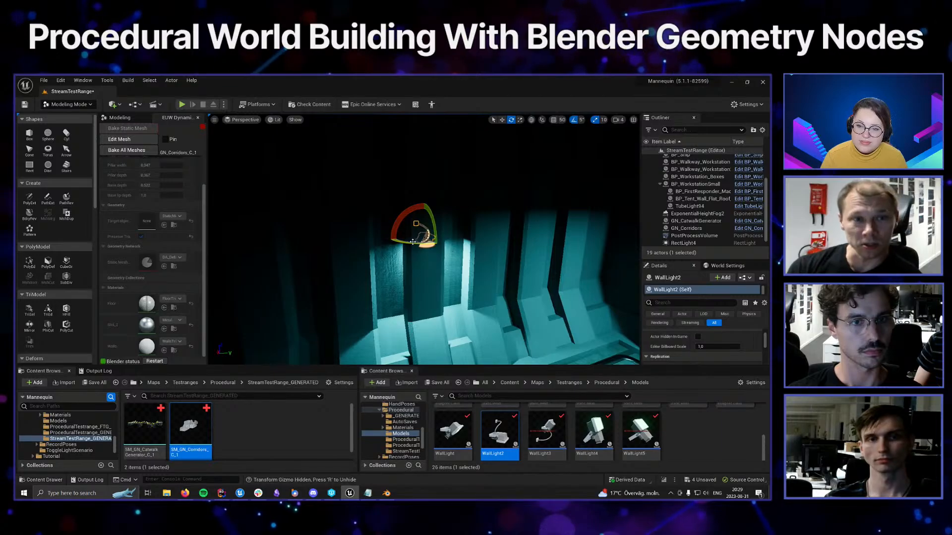
drag(412, 241, 468, 244)
alt+drag(427, 272, 442, 286)
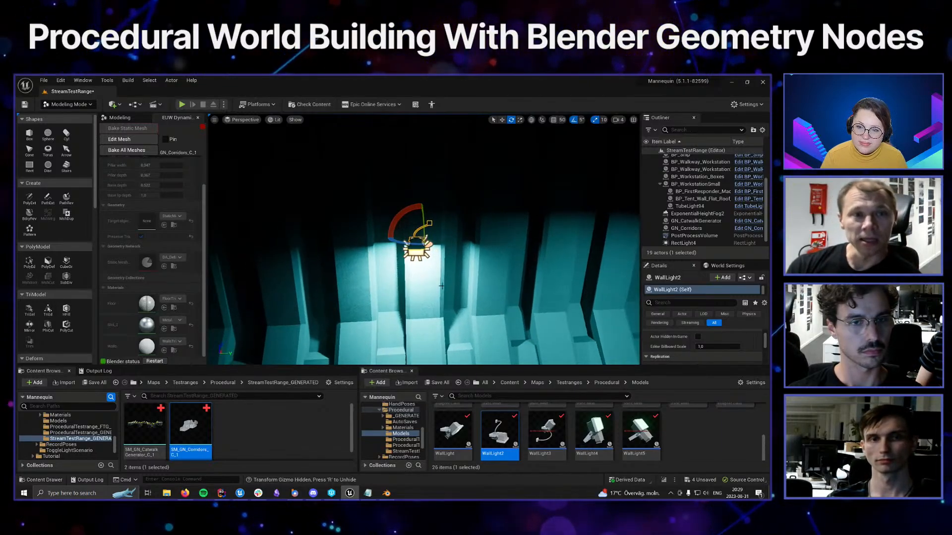
drag(441, 237, 449, 237)
scroll(449, 237, down, 5)
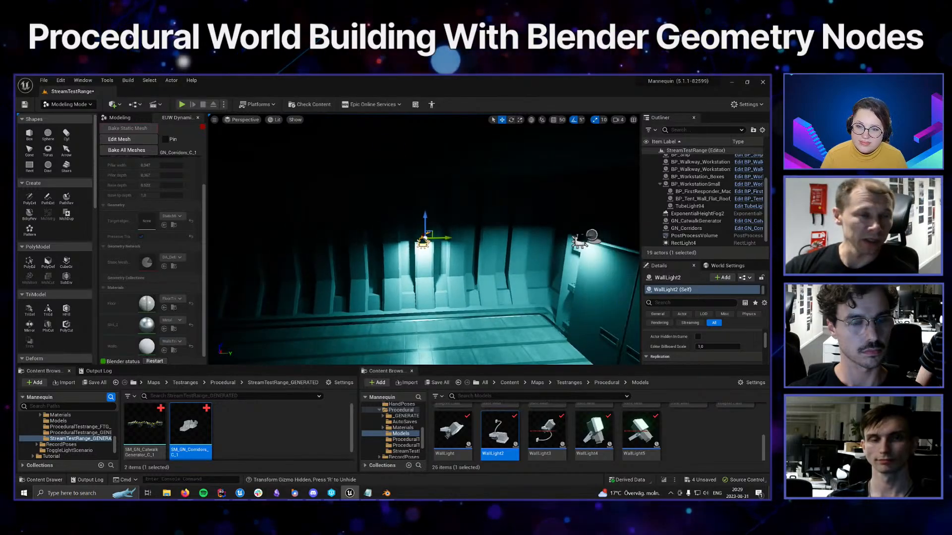
Duplicate the wall light straight across the corridor to the opposite wall
right_drag(477, 297, 545, 324)
mouse_move(464, 275)
right_down()
mouse_move(515, 285)
mouse_move(476, 272)
right_up()
key(f)
scroll(464, 274, down, 8)
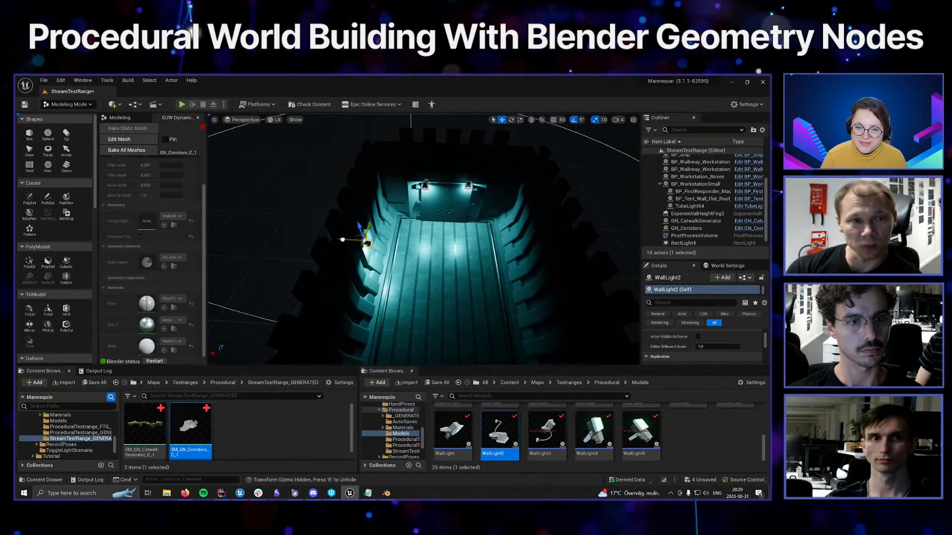
alt+drag(342, 240, 503, 248)
key(f)
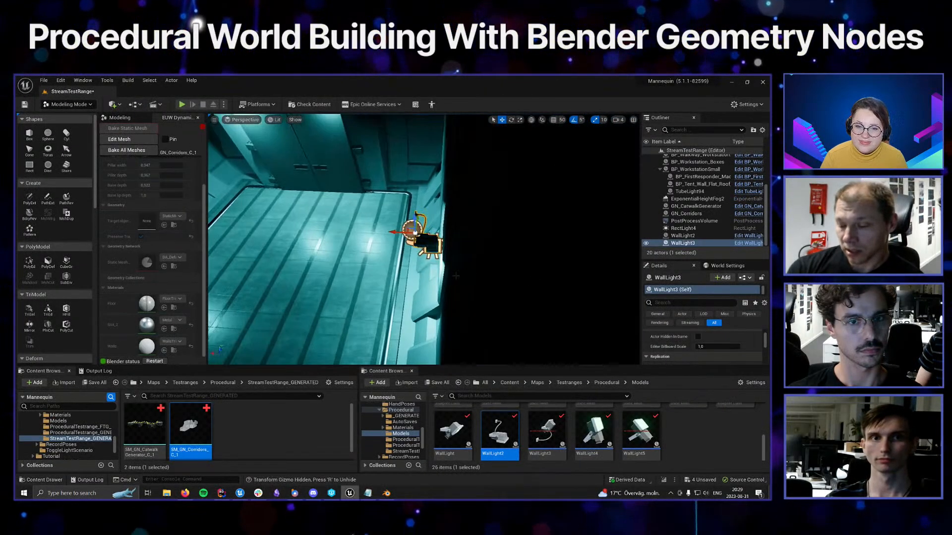
Turn the duplicated wall light to face into the corridor and move it against the opposite wall
alt+drag(456, 276, 494, 276)
key(e)
drag(410, 260, 382, 243)
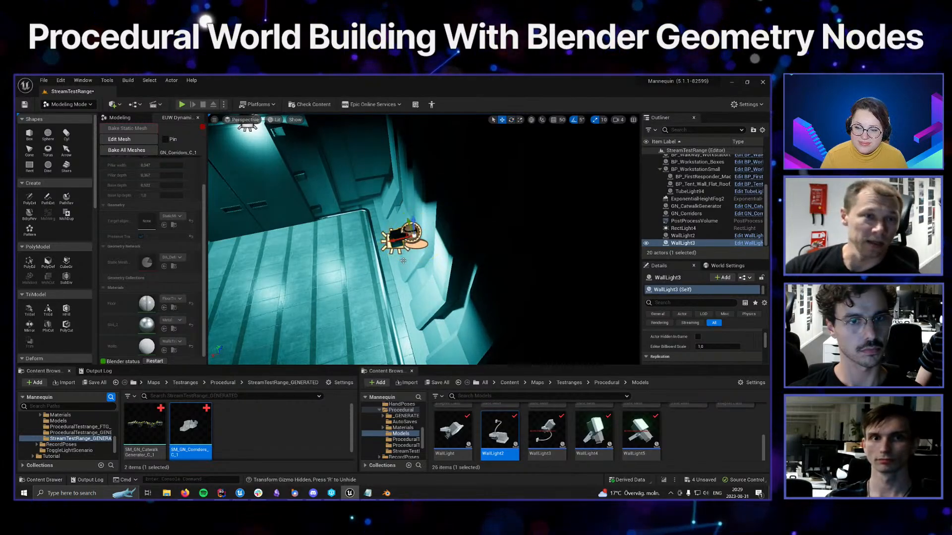
drag(396, 241, 416, 239)
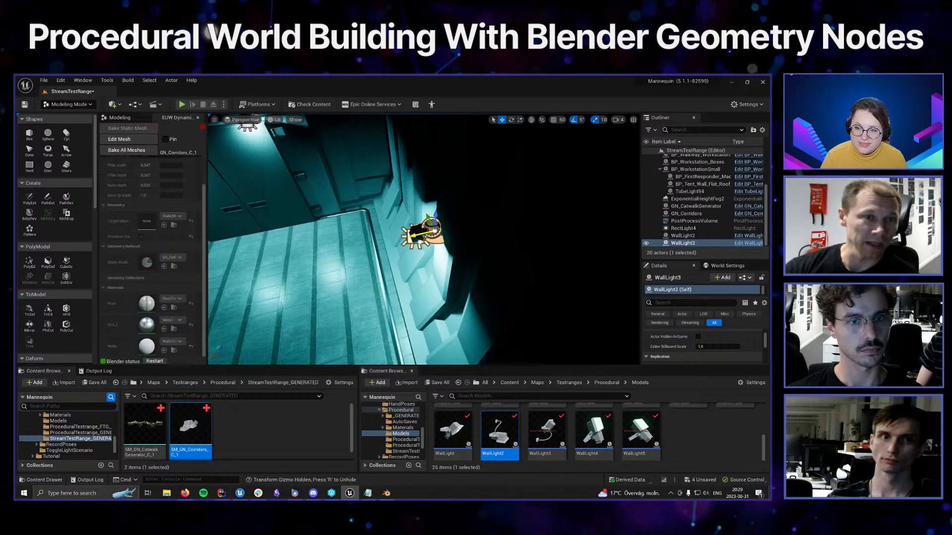
mouse_move(440, 274)
alt+mouse_down()
mouse_move(470, 273)
mouse_move(500, 235)
mouse_move(450, 269)
alt+mouse_up()
drag(403, 227, 322, 210)
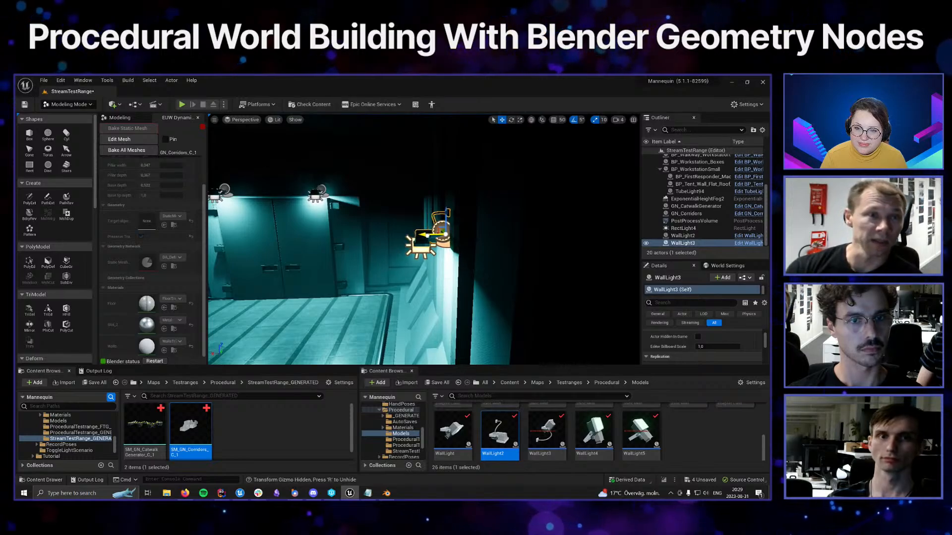
Select both wall lights and duplicate the pair farther along the corridor, away from the blast door
key(s)
right_drag(421, 243, 343, 262)
shift+click(304, 263)
alt+drag(403, 276, 328, 318)
scroll(403, 276, down, 5)
alt+drag(403, 276, 555, 213)
scroll(436, 264, up, 8)
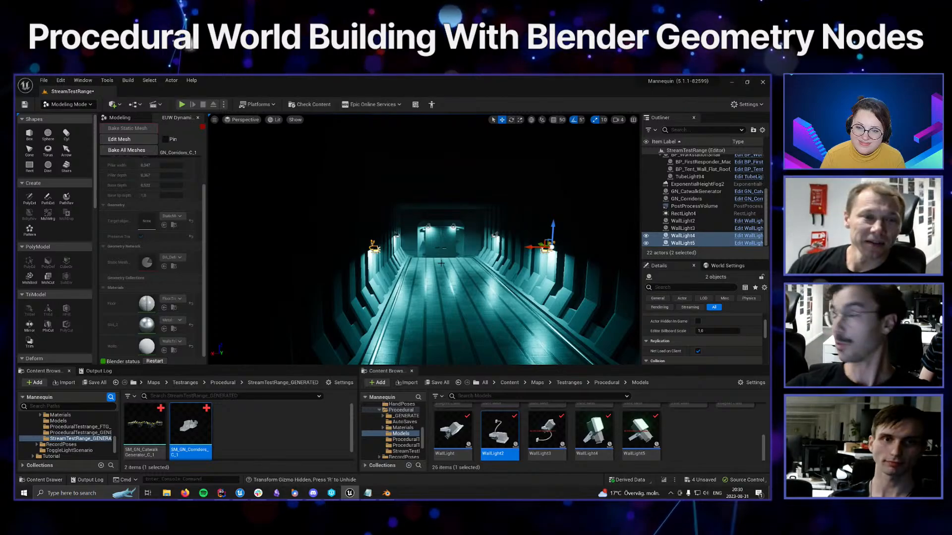
Select all four wall lights and duplicate them across the level into the opposite corridor
scroll(442, 263, down, 4)
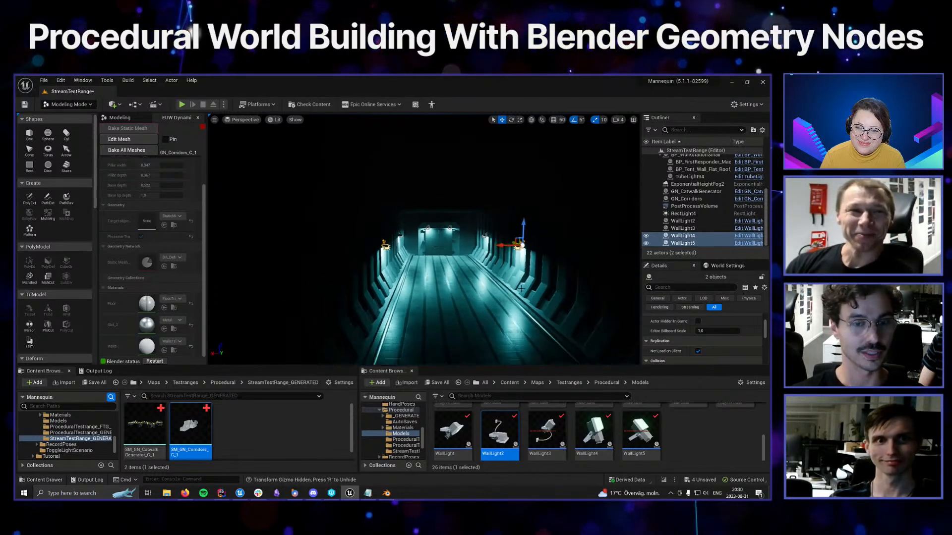
scroll(455, 266, up, 3)
ctrl+click(510, 233)
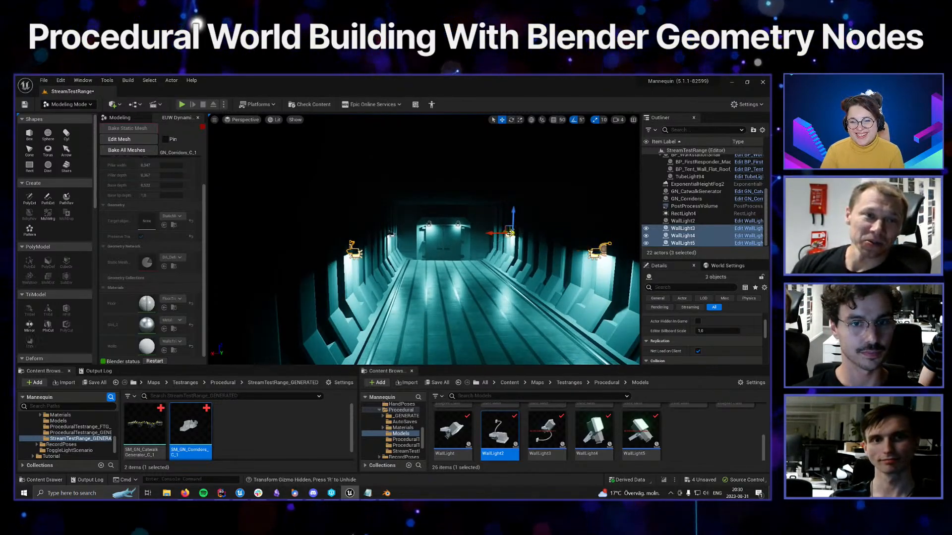
key(f)
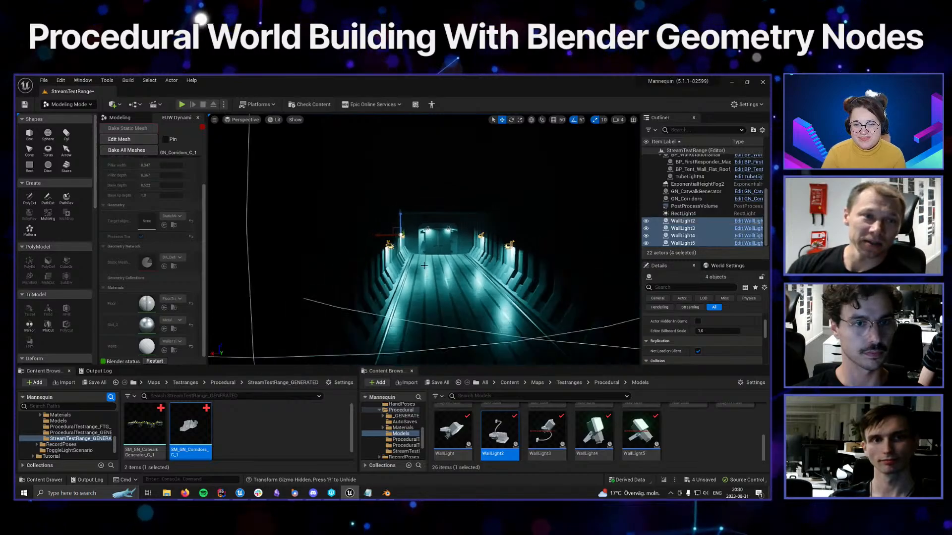
alt+drag(590, 248, 494, 281)
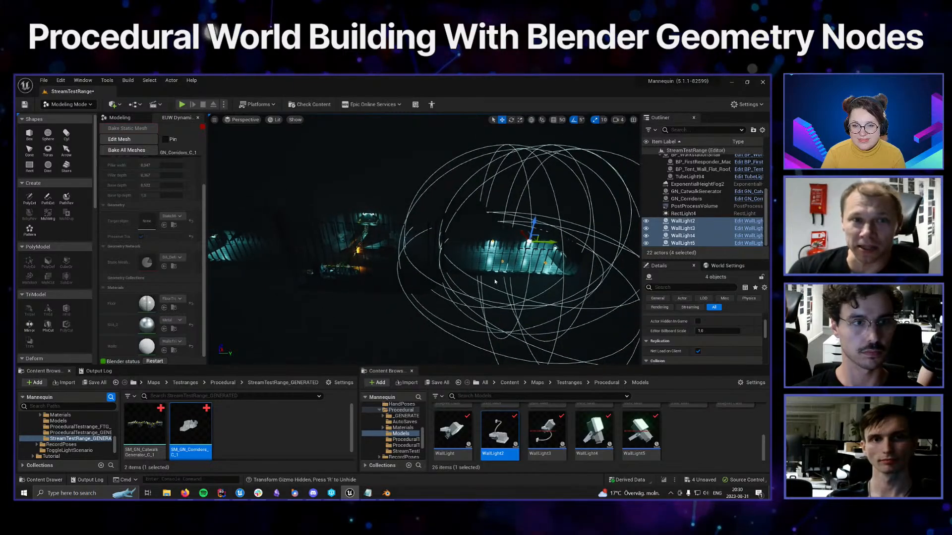
alt+drag(537, 214, 223, 224)
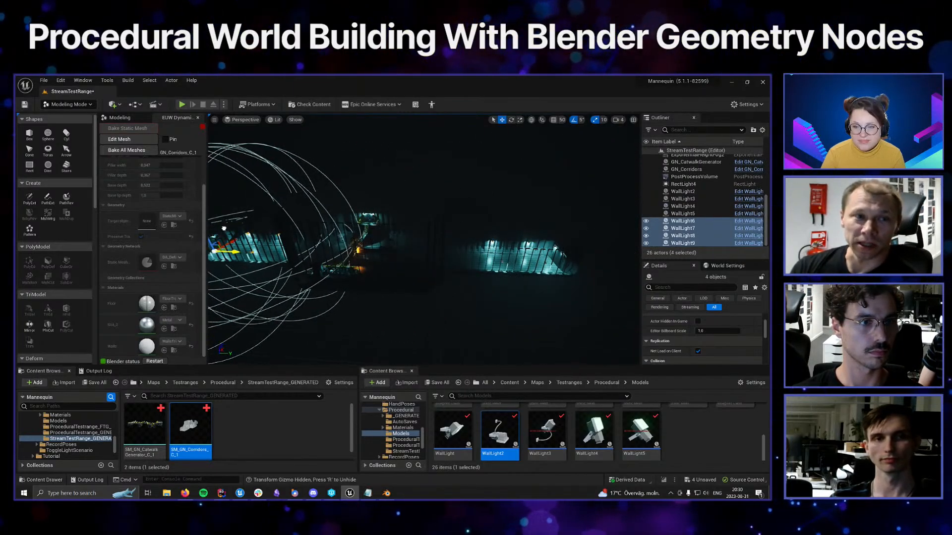
scroll(302, 278, up, 1)
alt+right_drag(303, 278, 405, 288)
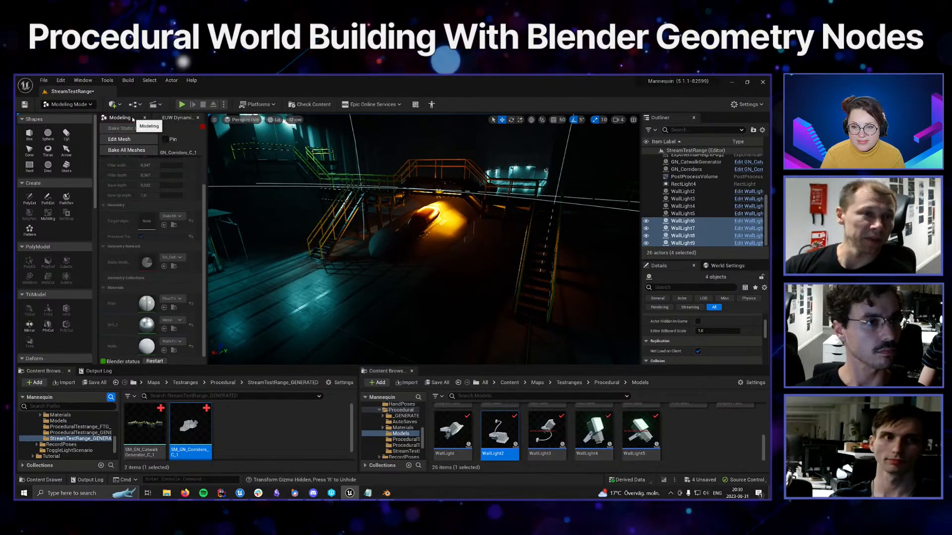
Bring up the modeling tool settings and place BP_LoadingZone on the hangar floor in the dark area beyond the ship
click(133, 119)
right_drag(400, 287, 416, 301)
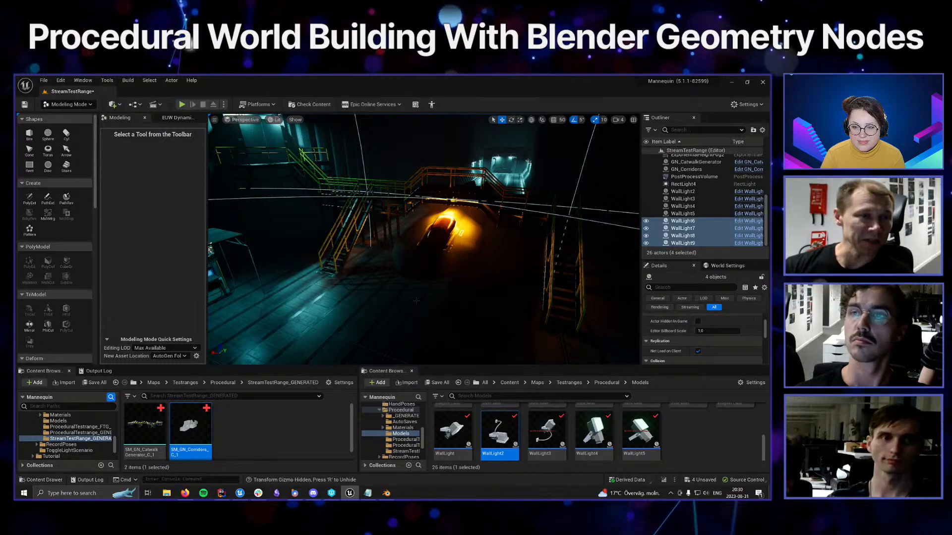
right_drag(434, 315, 415, 330)
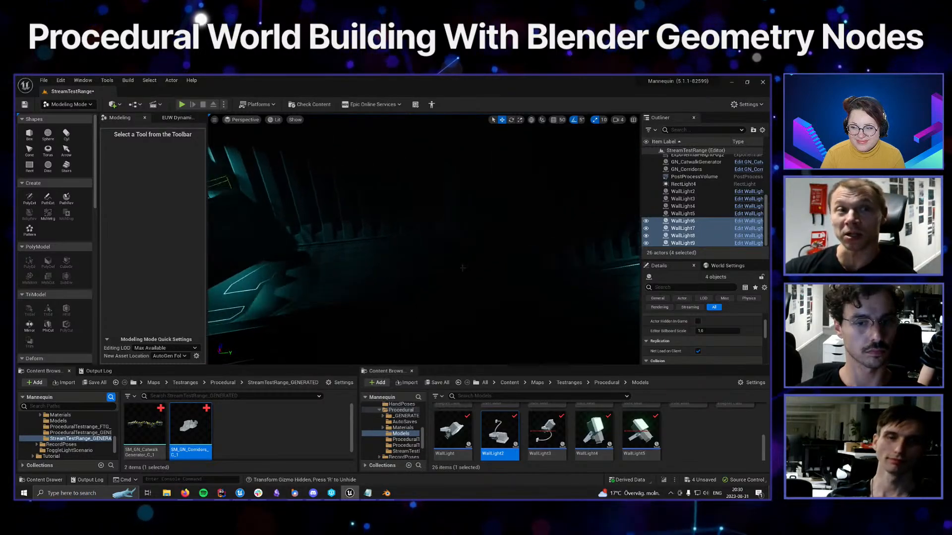
scroll(551, 430, up, 3)
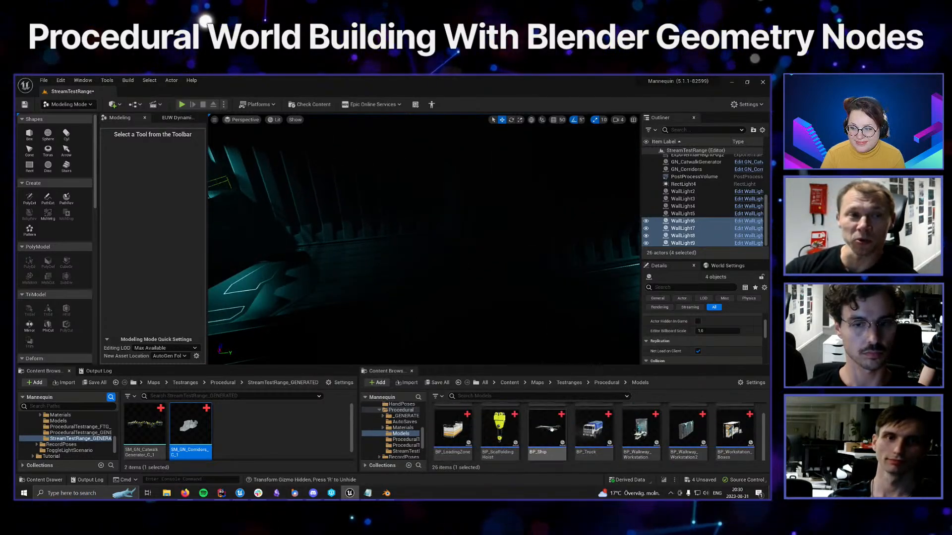
scroll(496, 426, down, 1)
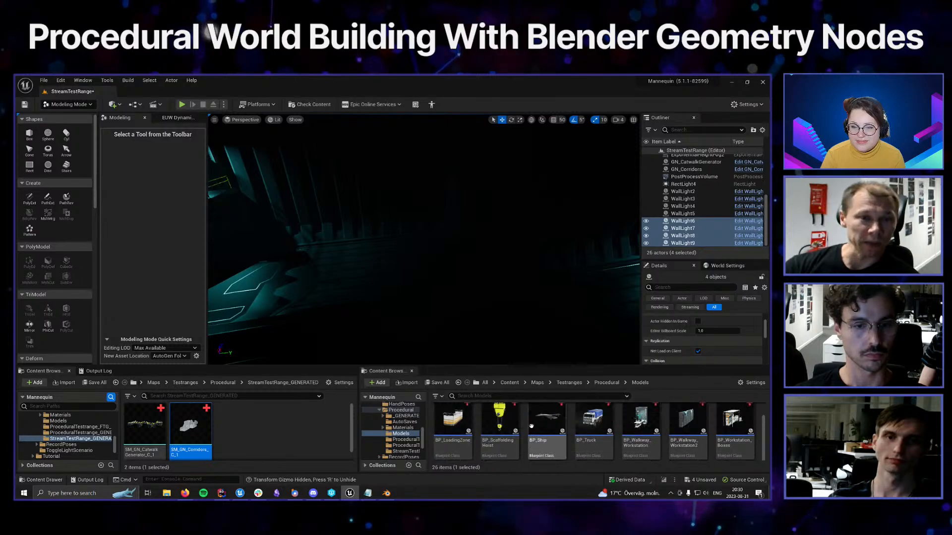
drag(455, 422, 416, 226)
scroll(414, 253, up, 3)
right_drag(415, 226, 379, 208)
key(s)
key(w)
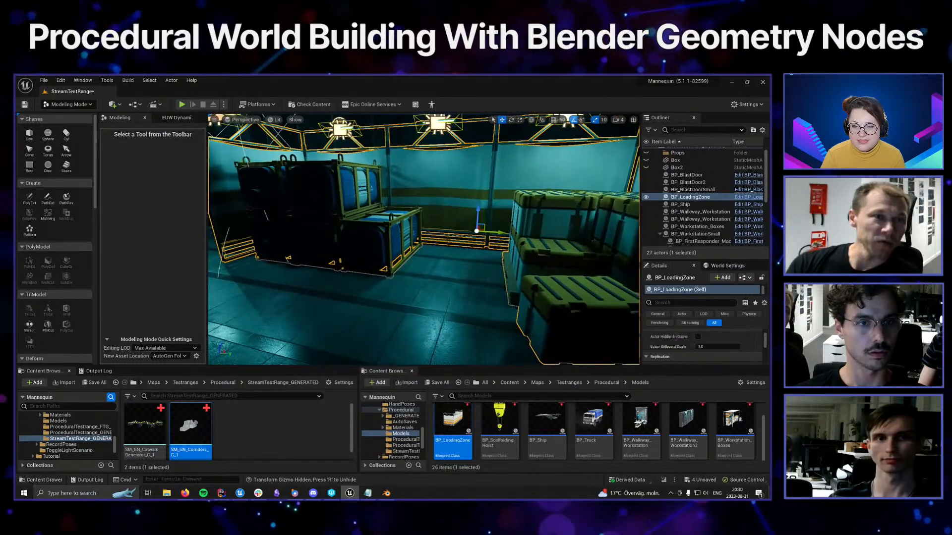
key(f)
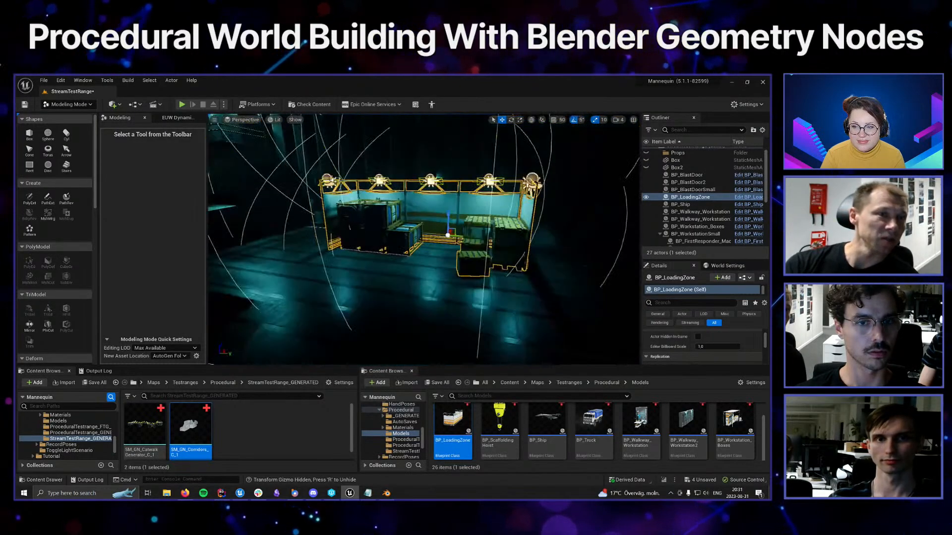
key(s)
right_drag(427, 254, 367, 241)
key(d)
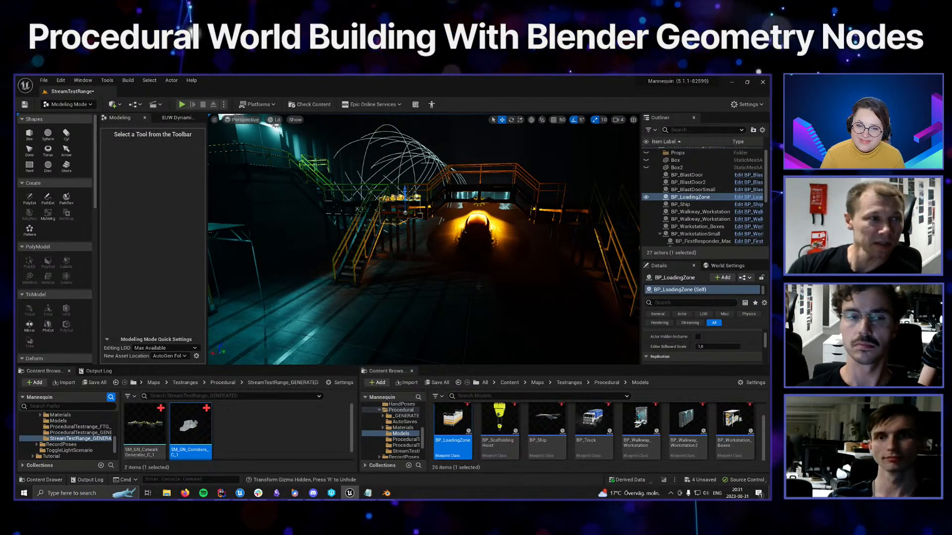
Create a 100 x 100 x 100 box on the hangar floor and set its X location to 0
right_drag(479, 286, 480, 274)
click(30, 134)
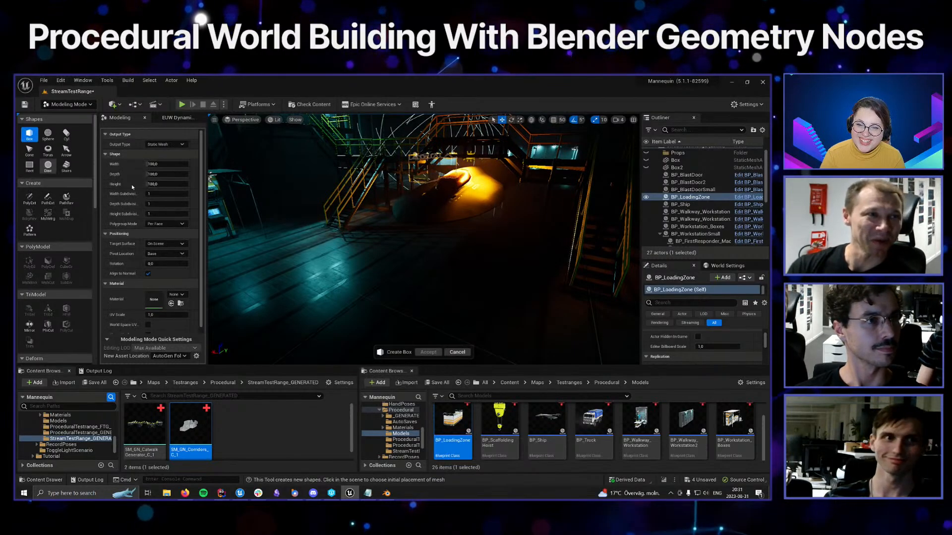
click(391, 262)
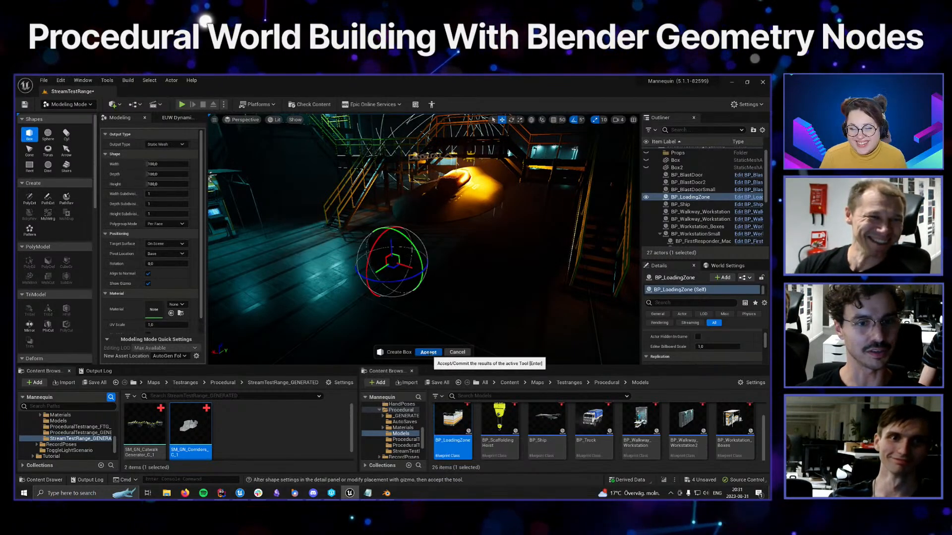
click(428, 352)
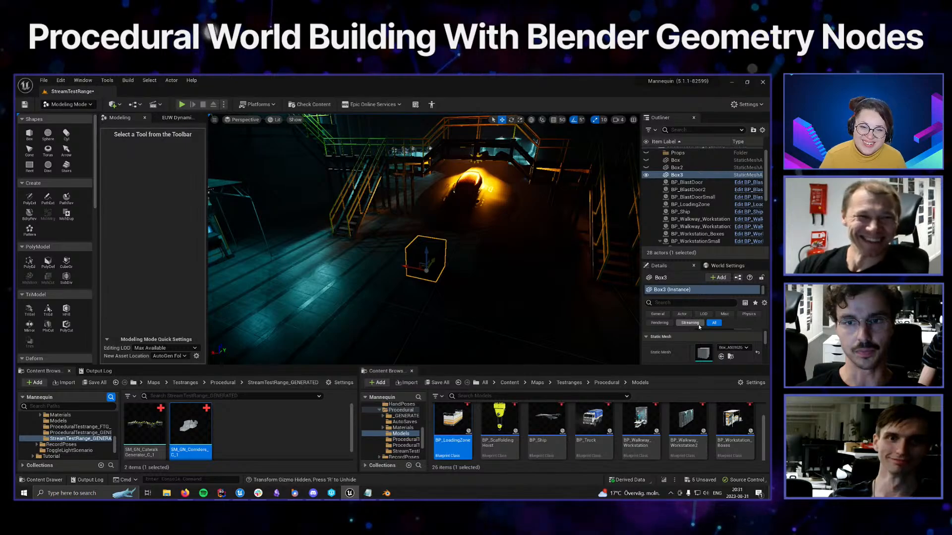
scroll(712, 353, up, 3)
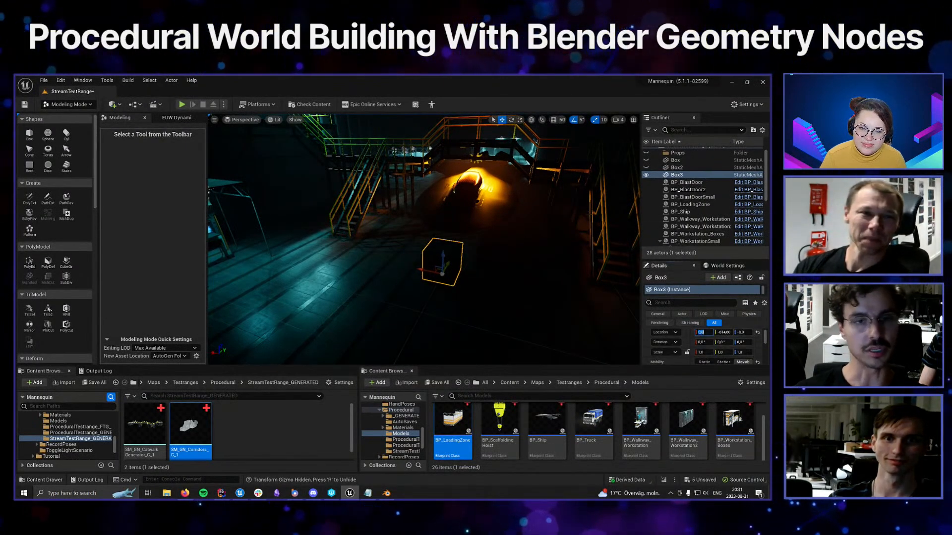
right_drag(542, 257, 500, 254)
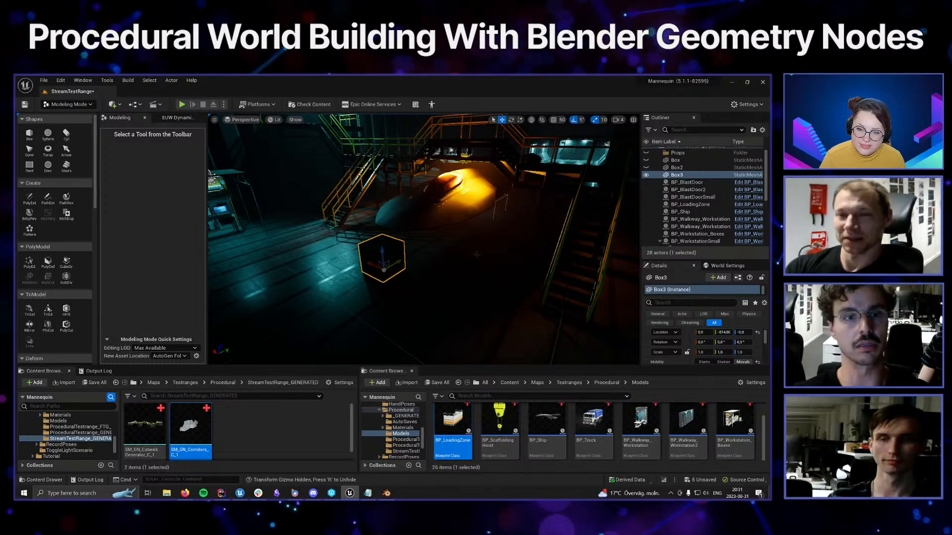
right_drag(477, 255, 394, 265)
click(30, 261)
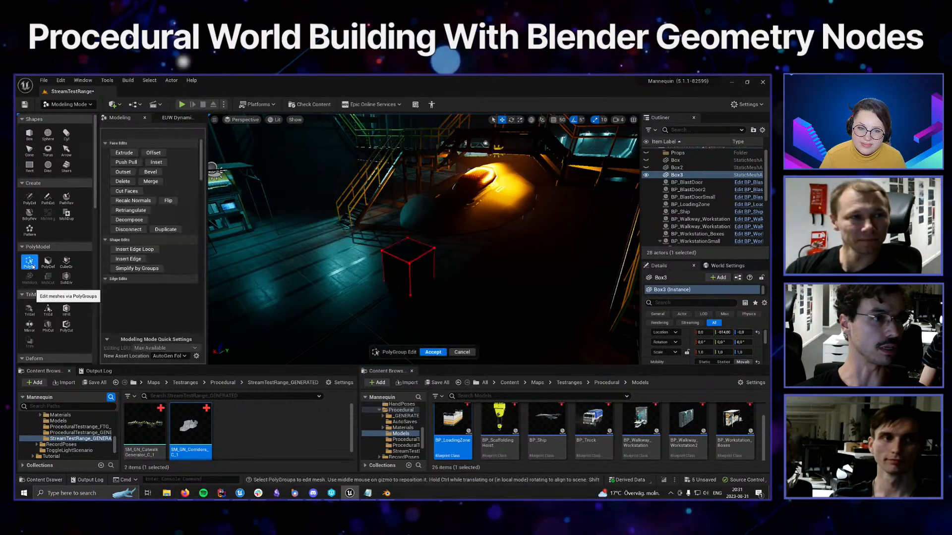
click(414, 249)
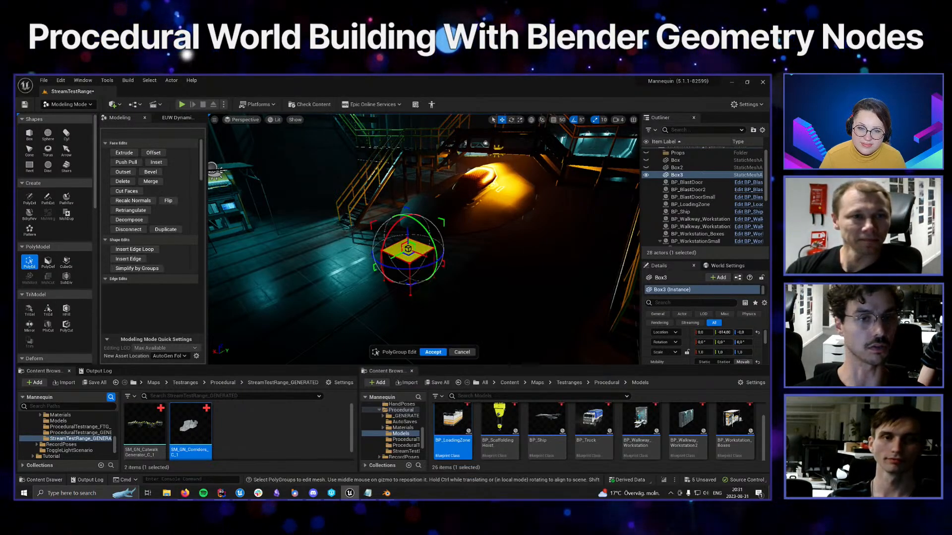
scroll(413, 249, up, 3)
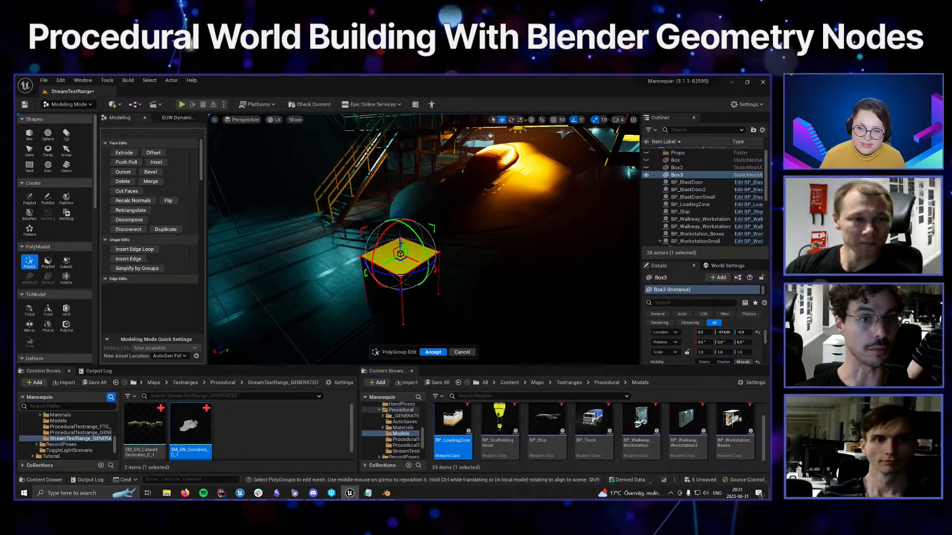
drag(401, 243, 401, 262)
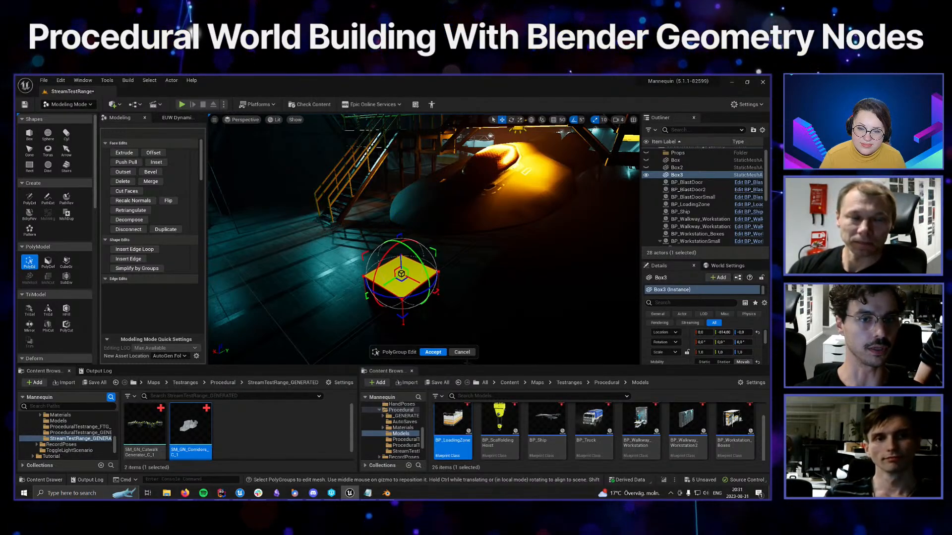
click(462, 353)
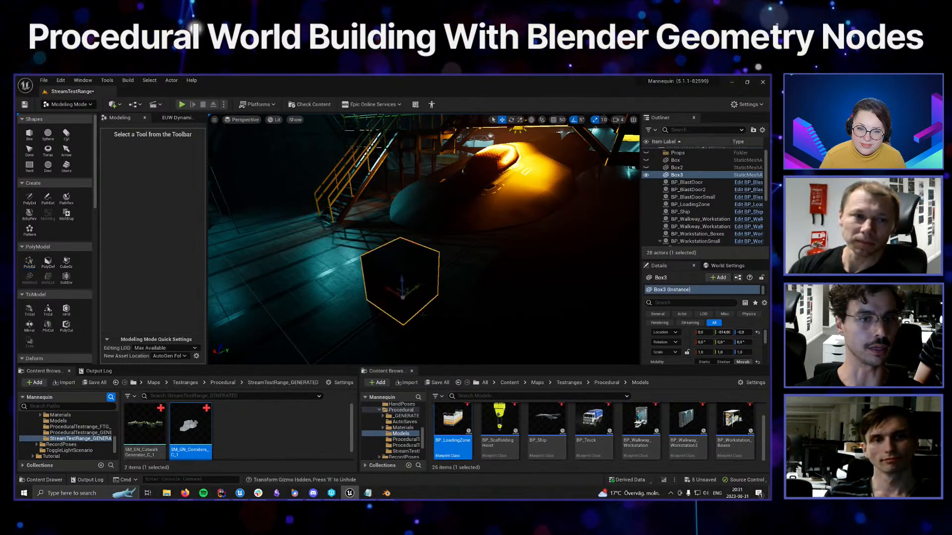
Enable grid snapping and use PolyGroup Edit to lower the box's top face, flattening it into a thin slab
click(29, 262)
click(400, 255)
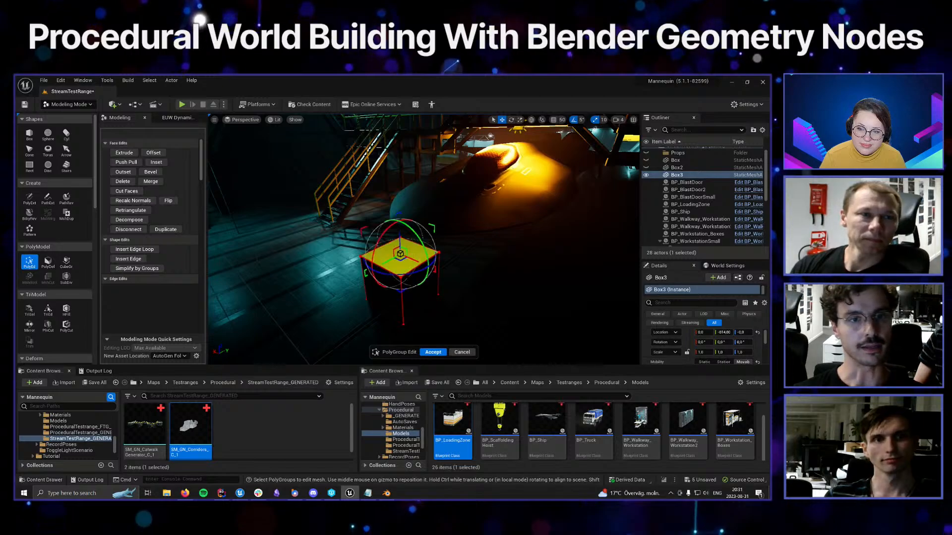
click(555, 121)
drag(398, 245, 401, 268)
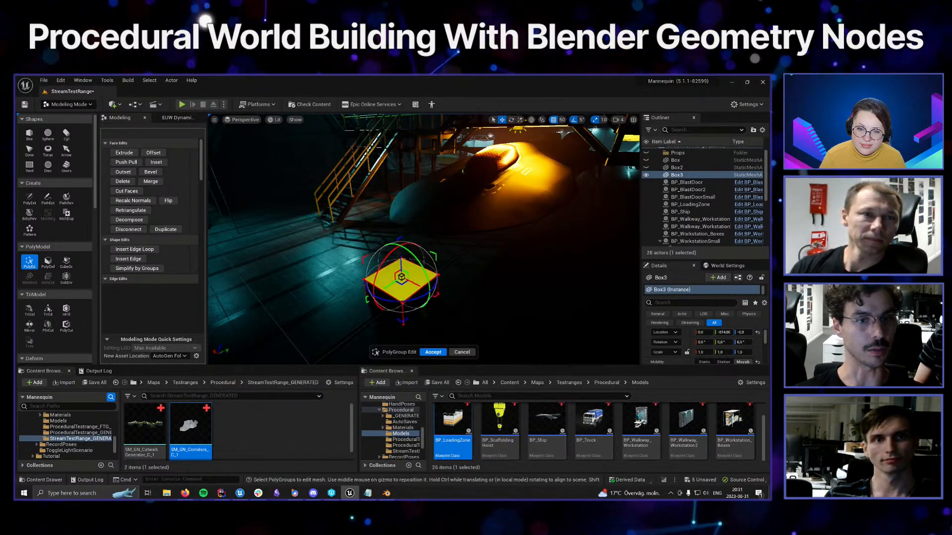
right_drag(483, 262, 483, 211)
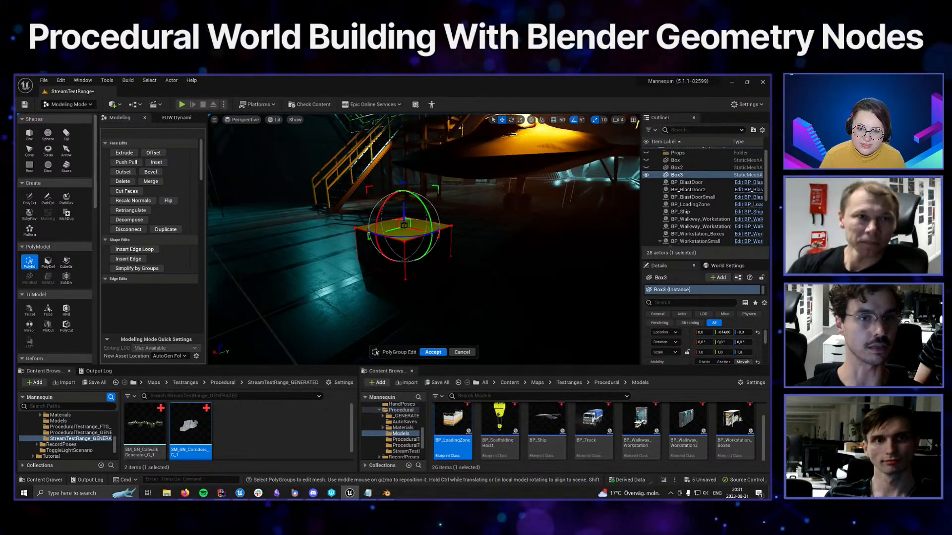
drag(404, 209, 405, 223)
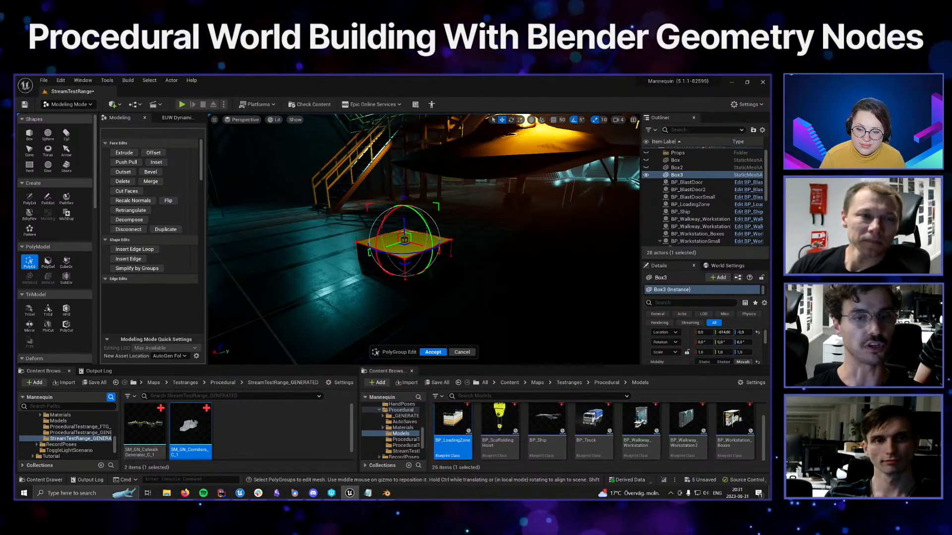
right_drag(404, 225, 402, 233)
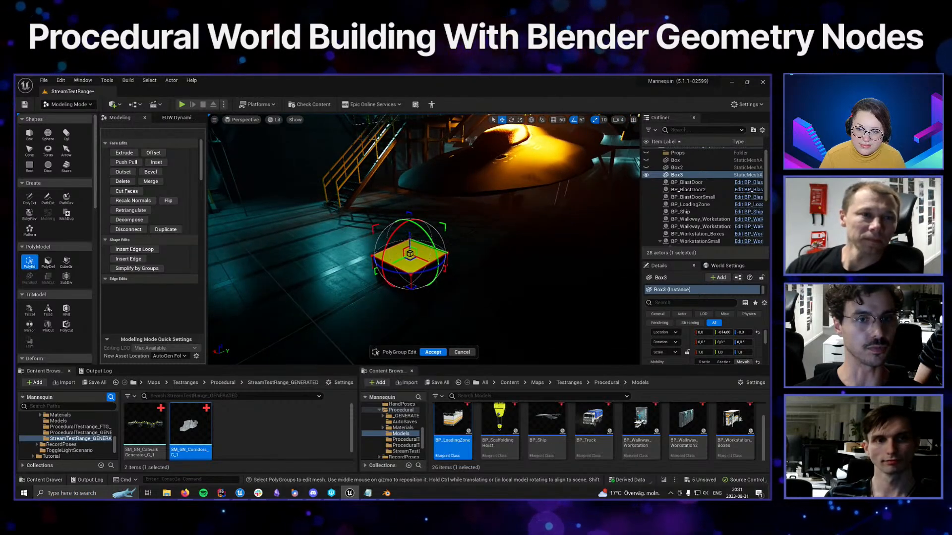
click(410, 255)
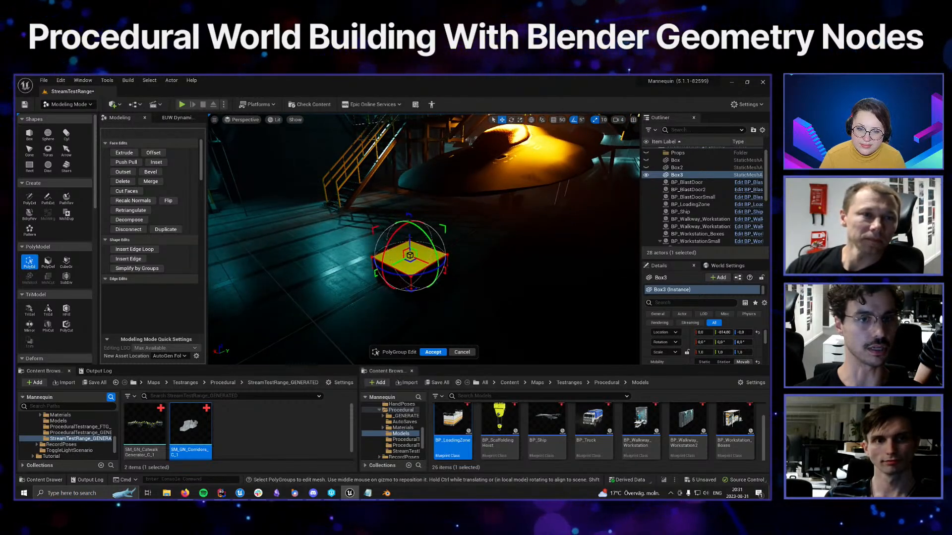
Stretch the flattened slab across the hangar floor beneath the ship by moving its side faces outward
right_drag(409, 255, 446, 266)
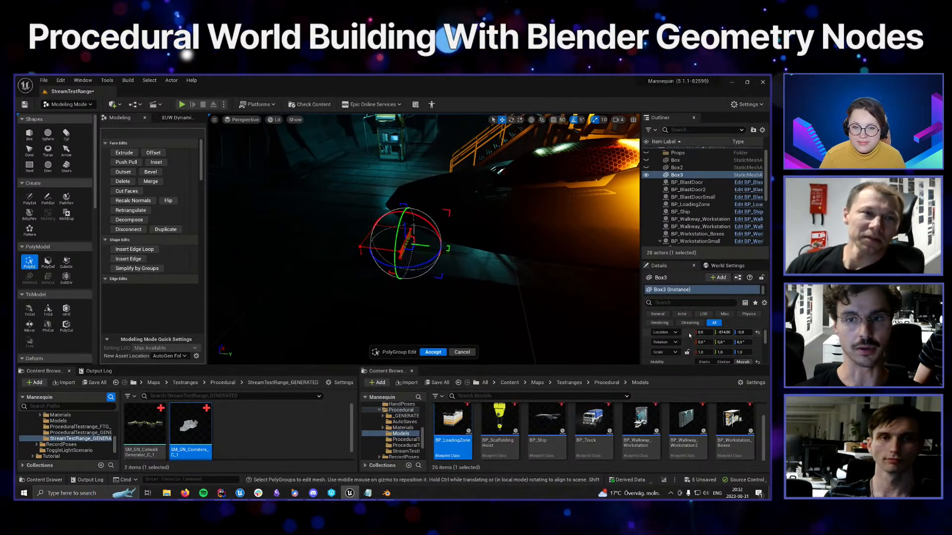
right_drag(495, 305, 451, 274)
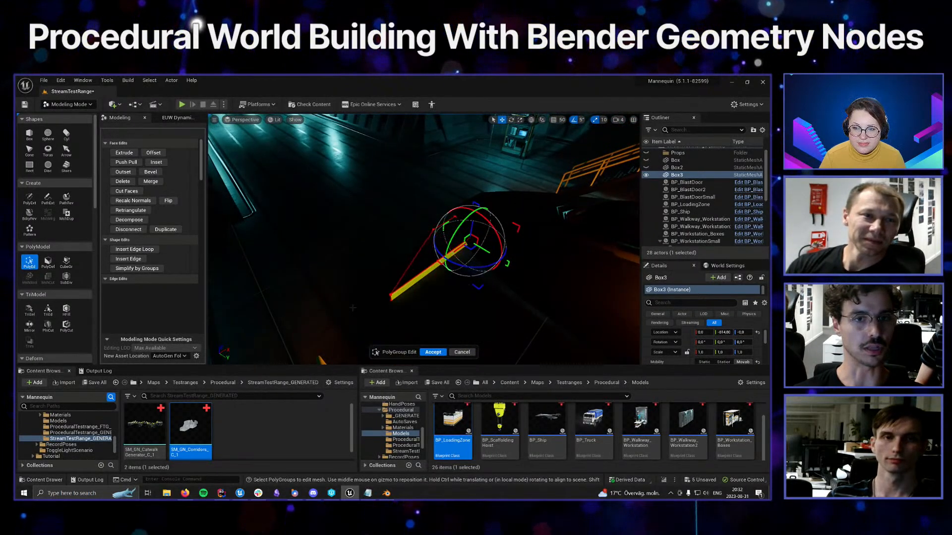
right_drag(450, 275, 485, 271)
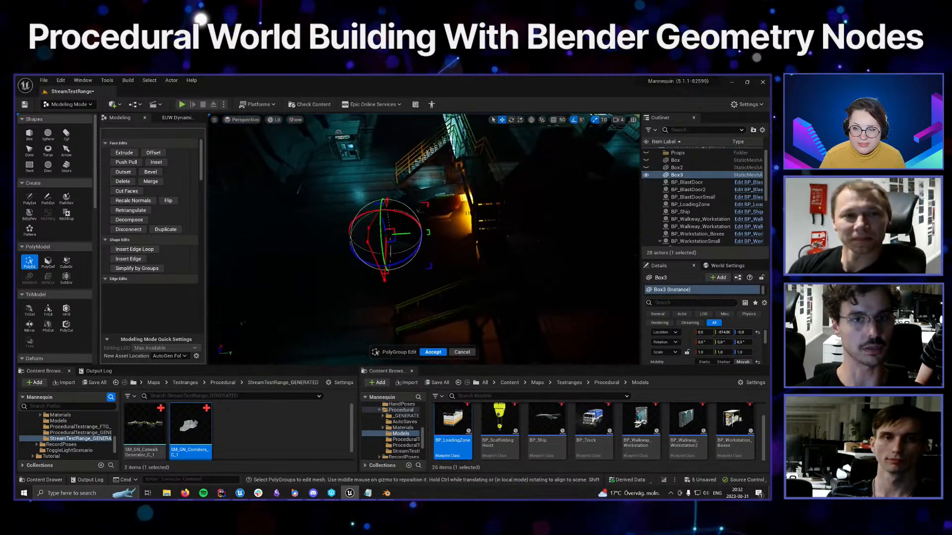
scroll(424, 240, up, 4)
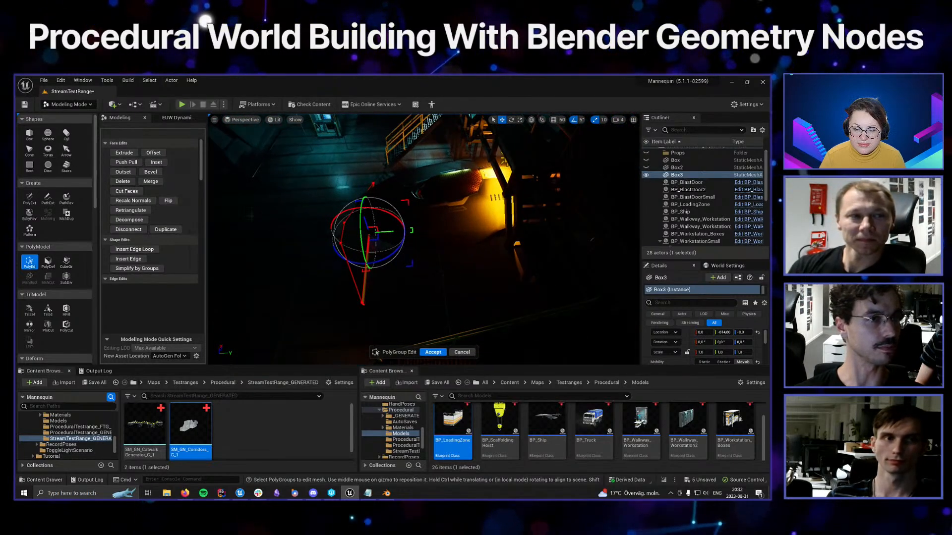
right_drag(297, 242, 347, 237)
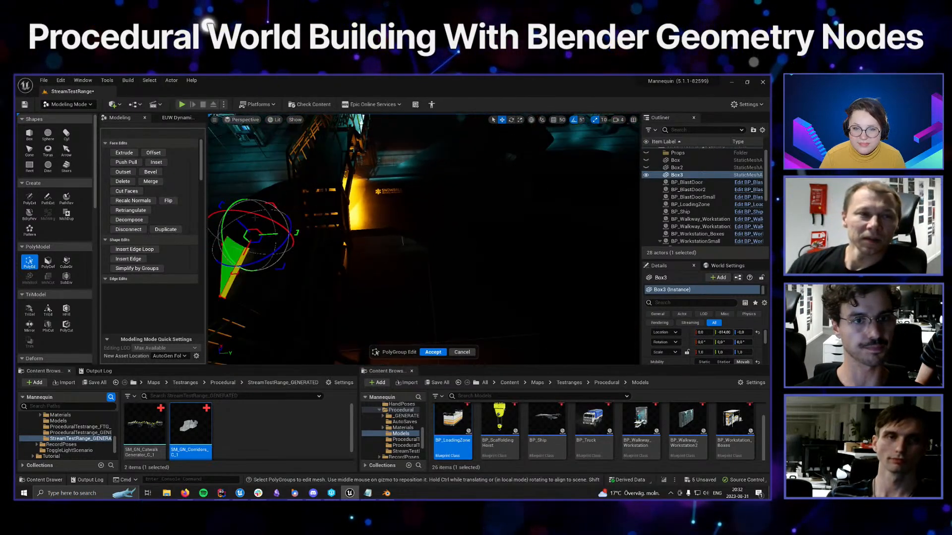
Extrude the slab's end face along the hangar floor, following the length of the ship
click(124, 153)
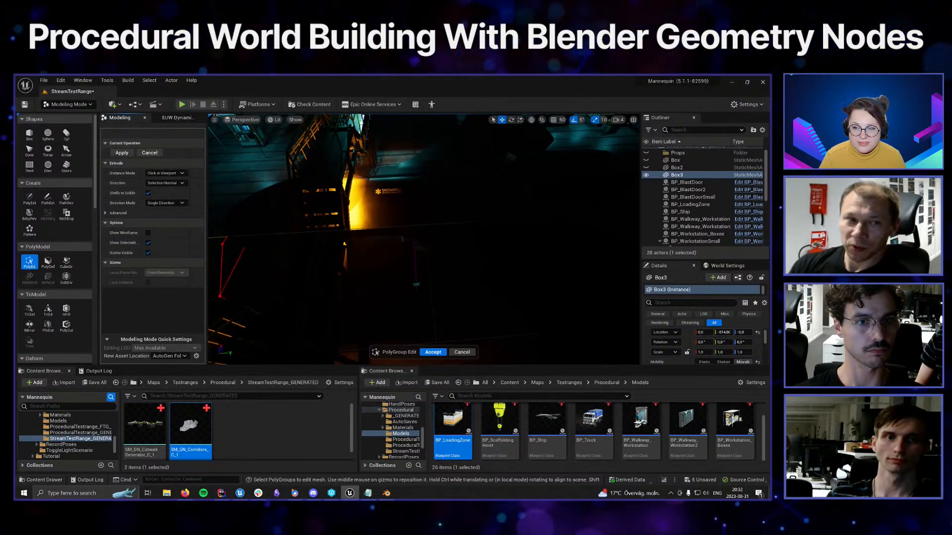
click(418, 286)
mouse_move(426, 288)
alt+mouse_down()
mouse_move(428, 279)
mouse_move(426, 289)
alt+mouse_up()
Search the viewport show flags for "edge" and turn on the mesh edges display
click(295, 121)
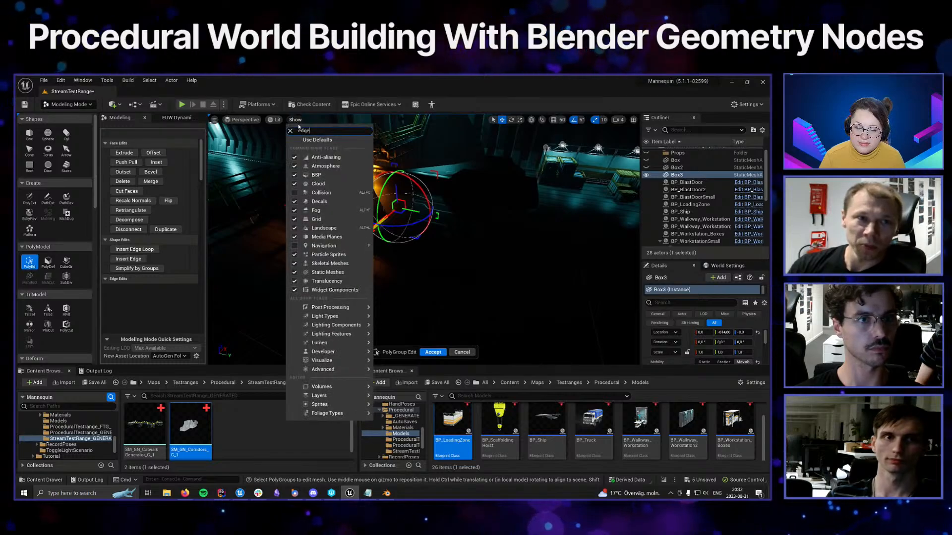
click(317, 145)
alt+drag(416, 233, 431, 243)
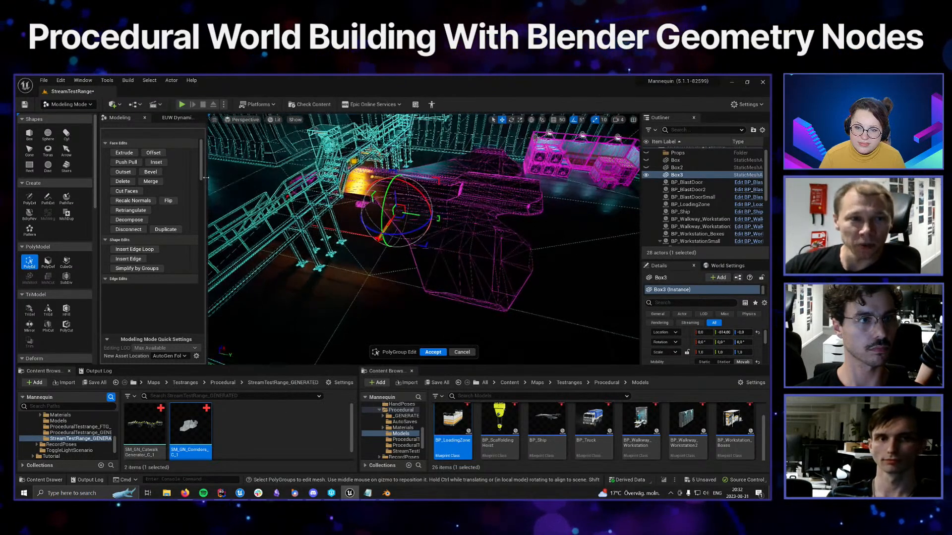
Extrude the slab in further sections so it extends past the ship's rear and out beneath both wings
click(124, 153)
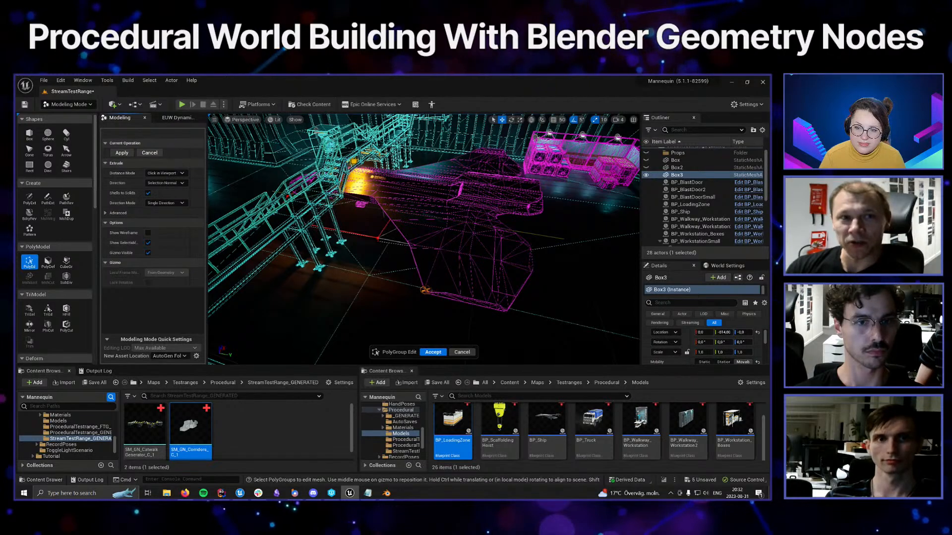
click(425, 290)
alt+drag(426, 290, 367, 303)
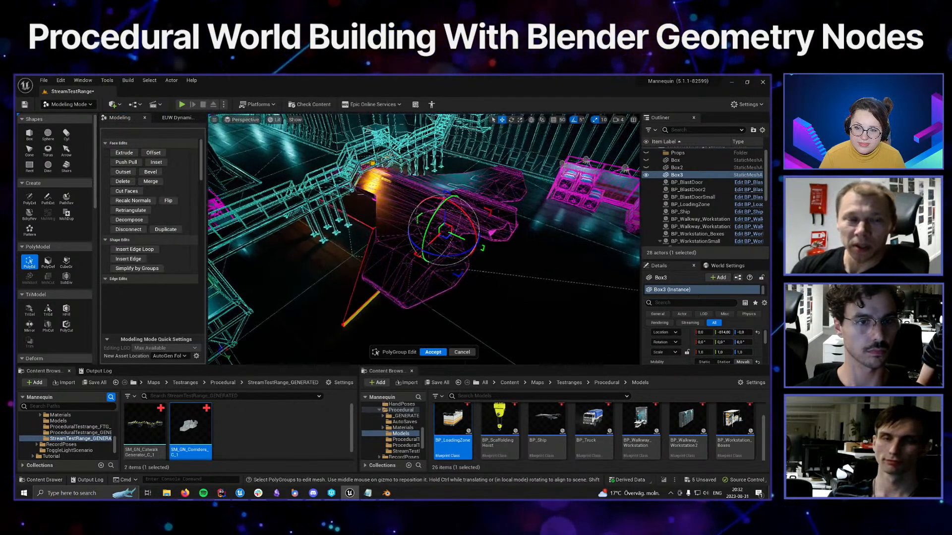
alt+drag(361, 310, 347, 287)
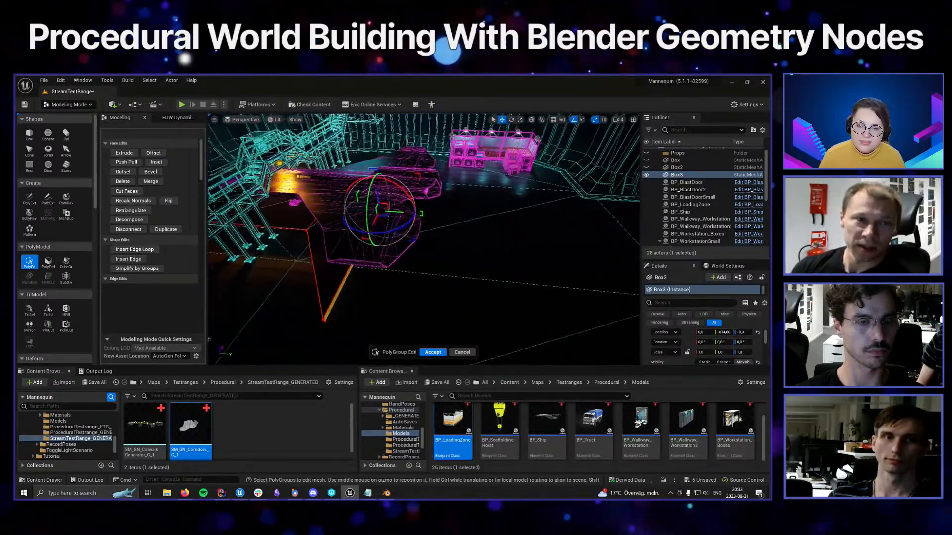
click(124, 152)
click(455, 254)
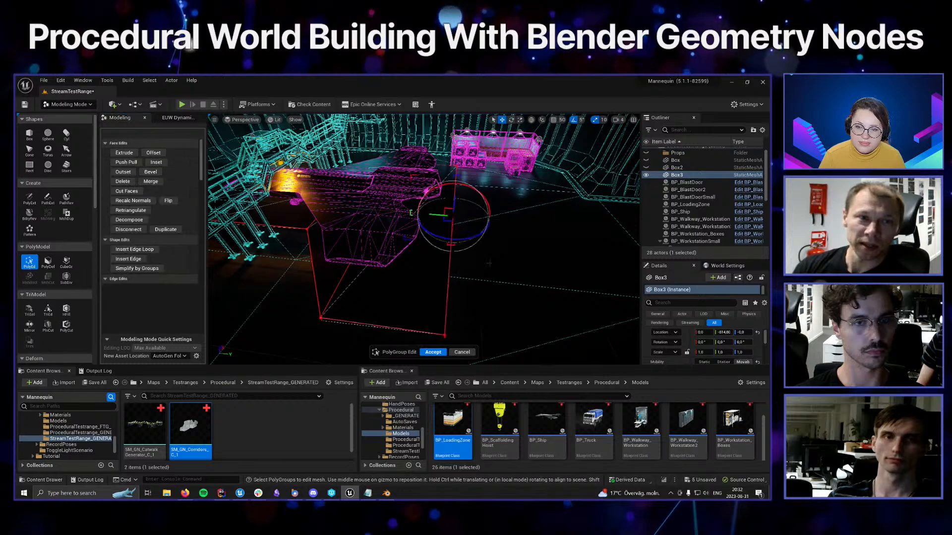
alt+drag(446, 257, 331, 287)
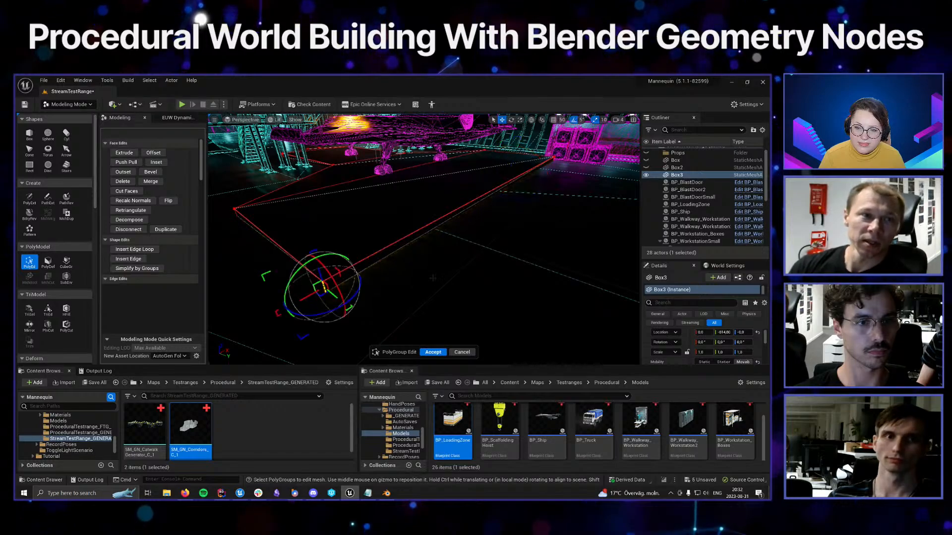
Bevel the outer vertical corner edges of the wing section, adjusting the bevel distance to follow the wings' outline, and apply it
mouse_move(433, 278)
right_down()
mouse_move(540, 303)
mouse_move(416, 283)
right_up()
scroll(167, 256, down, 1)
scroll(159, 260, down, 1)
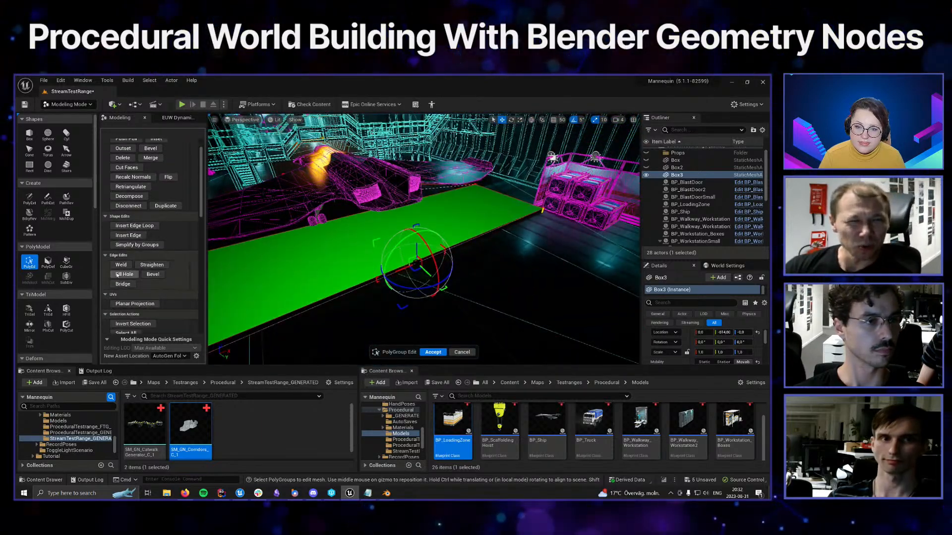
click(156, 277)
right_drag(356, 279, 347, 274)
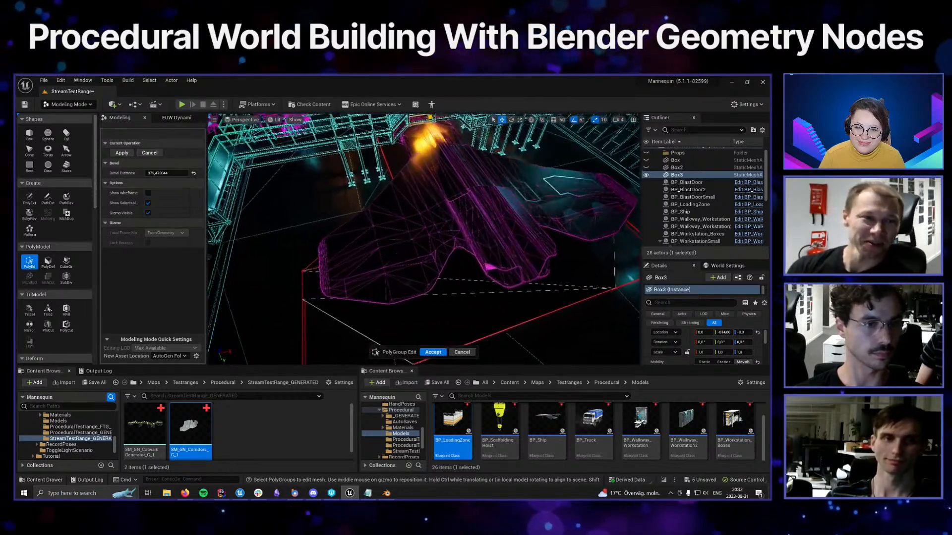
drag(168, 174, 153, 174)
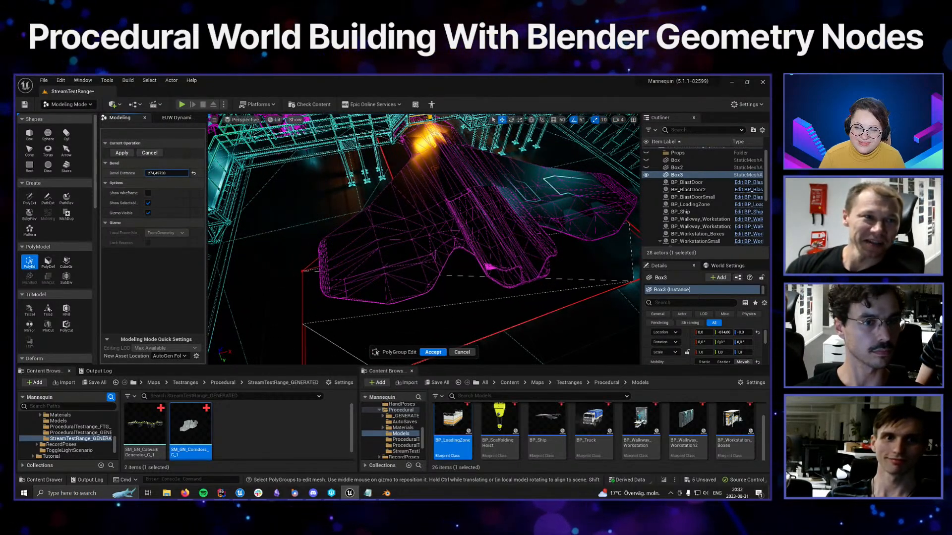
right_drag(396, 238, 348, 252)
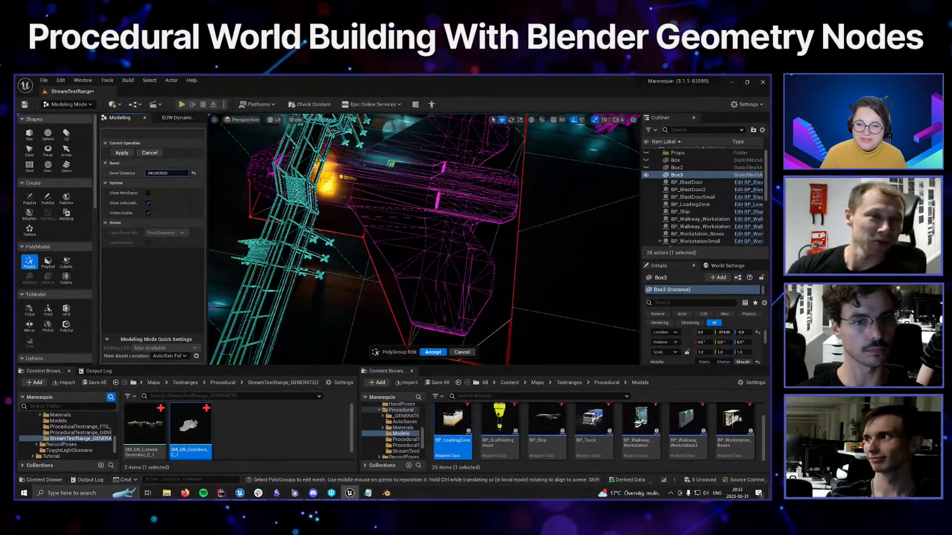
click(123, 154)
Shift the two wing-root corner edges to taper the slab along the ship's wings and accept the PolyGroup edit
right_drag(307, 208, 339, 237)
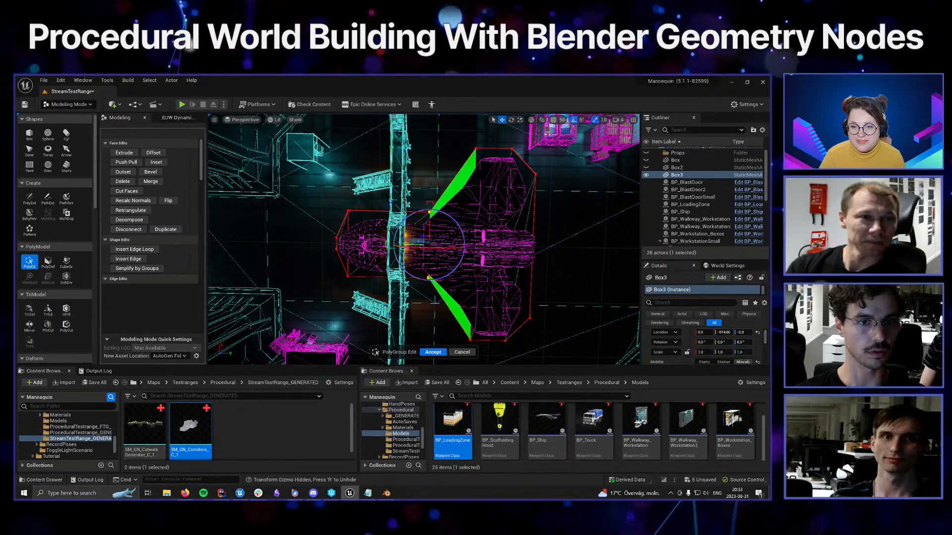
drag(411, 244, 352, 199)
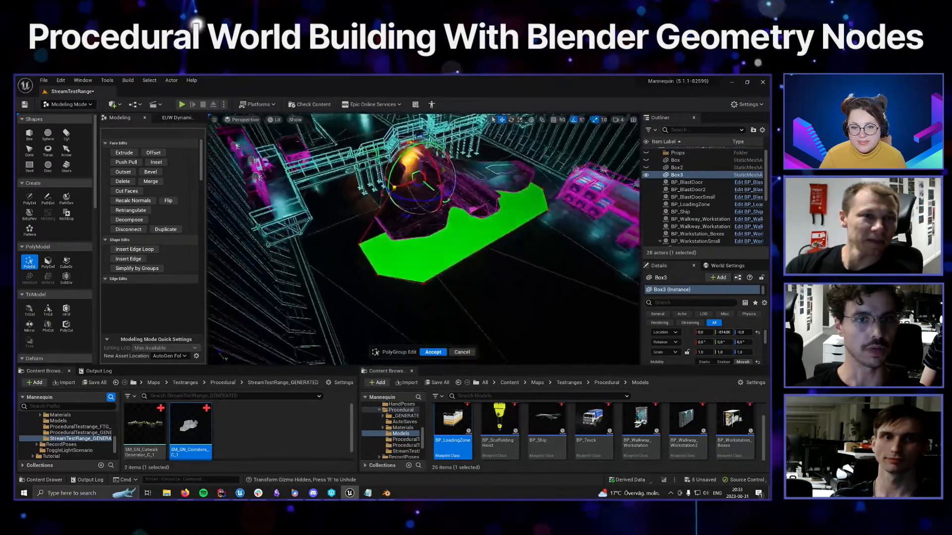
right_drag(473, 272, 475, 293)
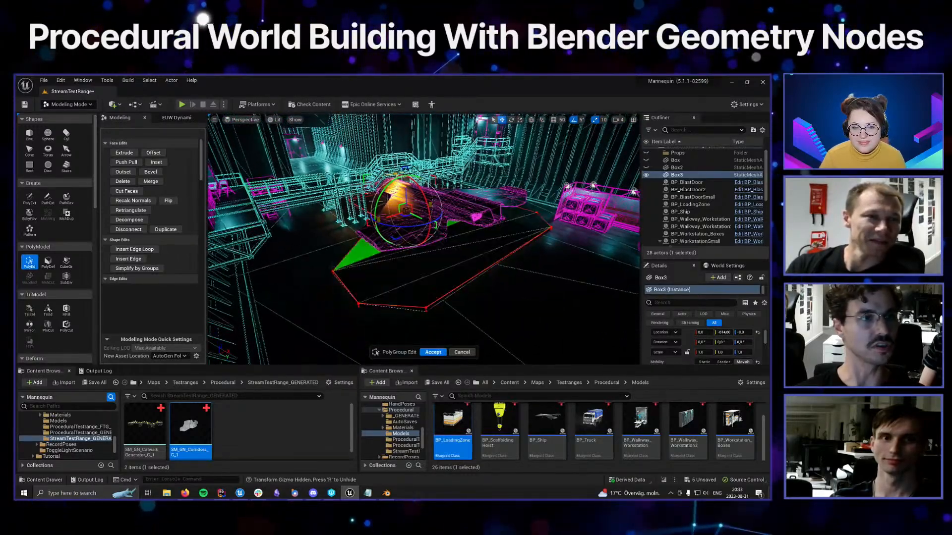
click(433, 352)
Browse the project content to the GeometryNodes folder inside Art
right_drag(514, 319, 512, 302)
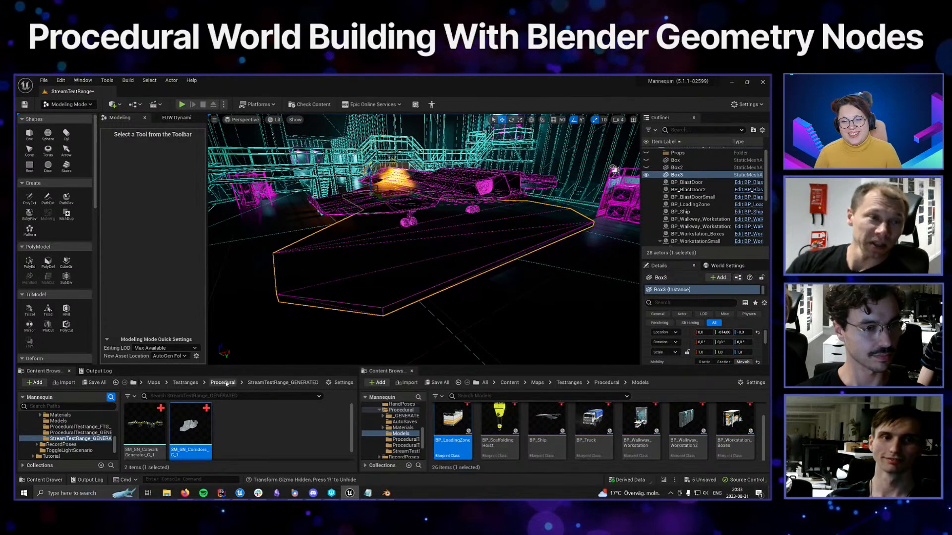
scroll(153, 384, up, 3)
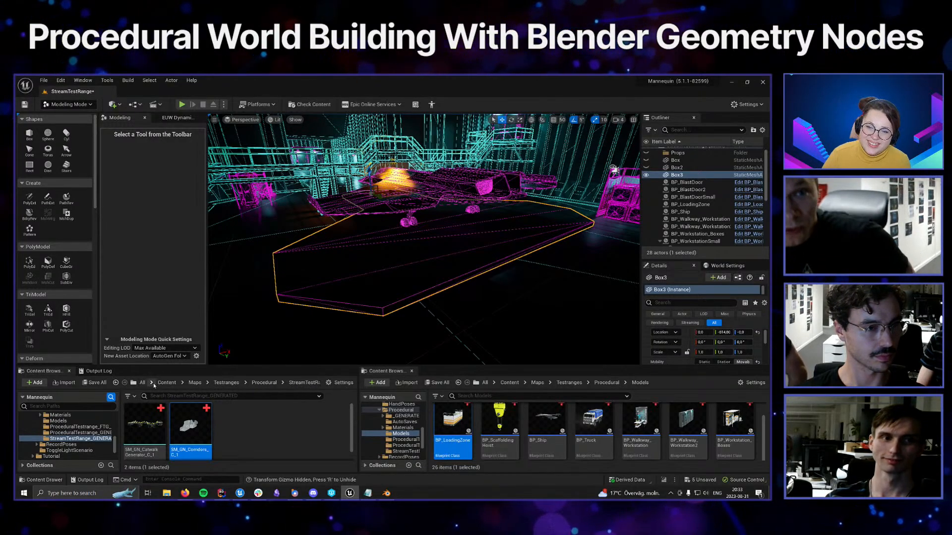
click(168, 383)
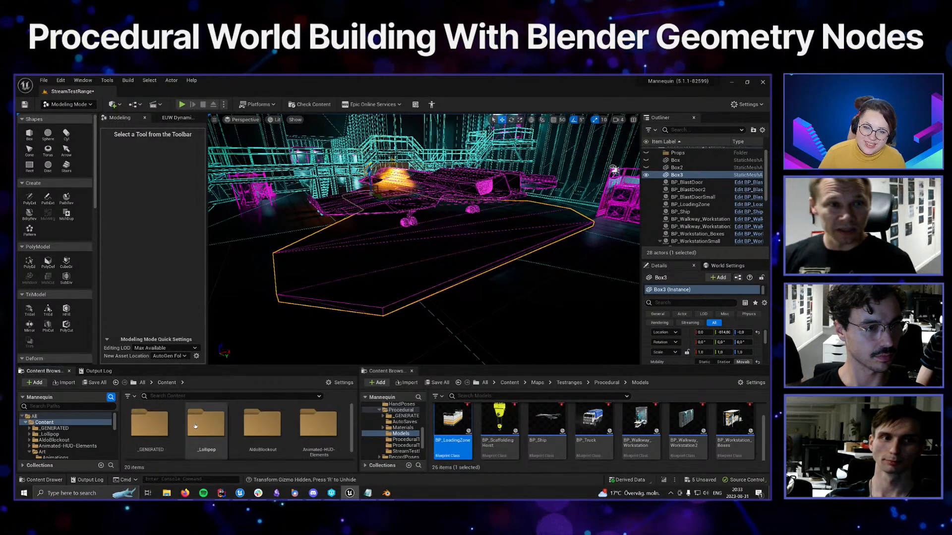
scroll(52, 440, down, 1)
click(50, 440)
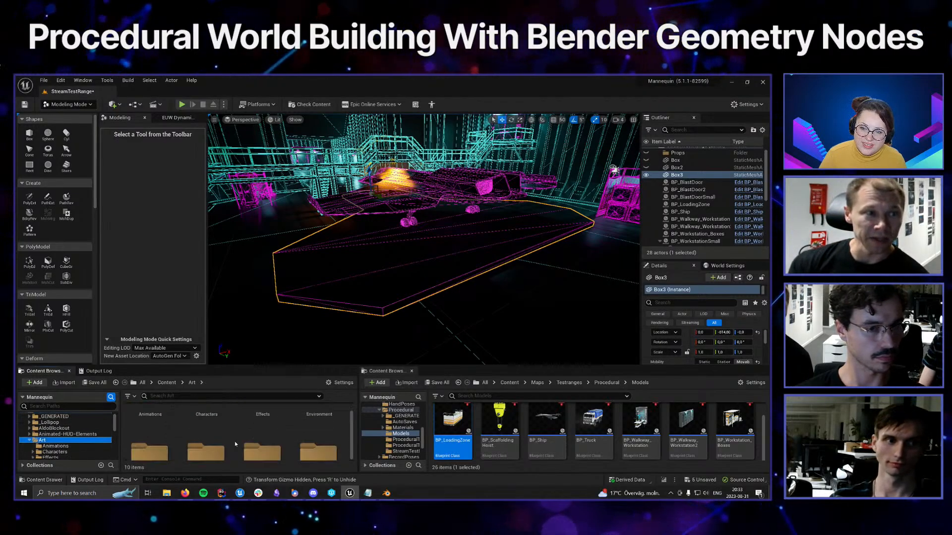
scroll(234, 441, down, 1)
scroll(232, 434, down, 3)
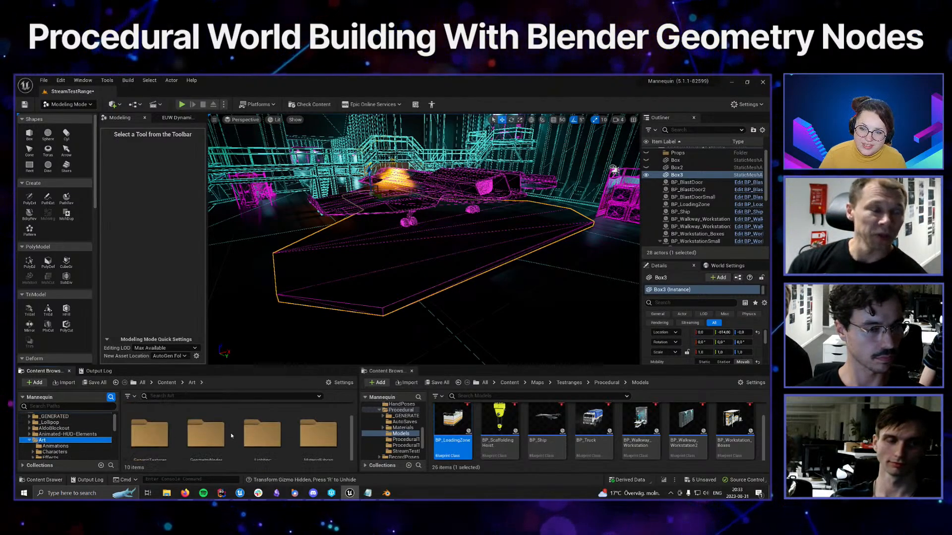
double_click(228, 433)
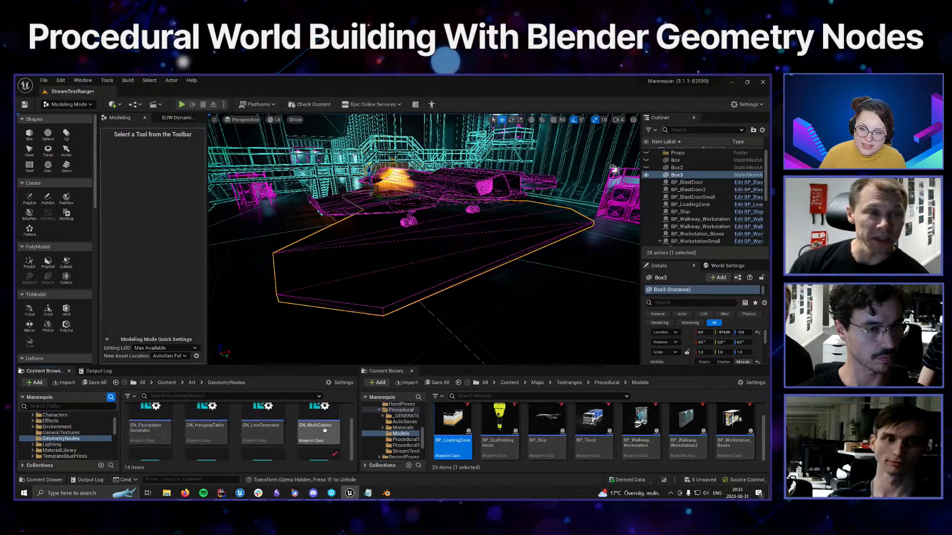
Place a GN_CatwalkGenerator on the hangar floor beside the slab and enable mesh editing for it
drag(360, 415, 407, 415)
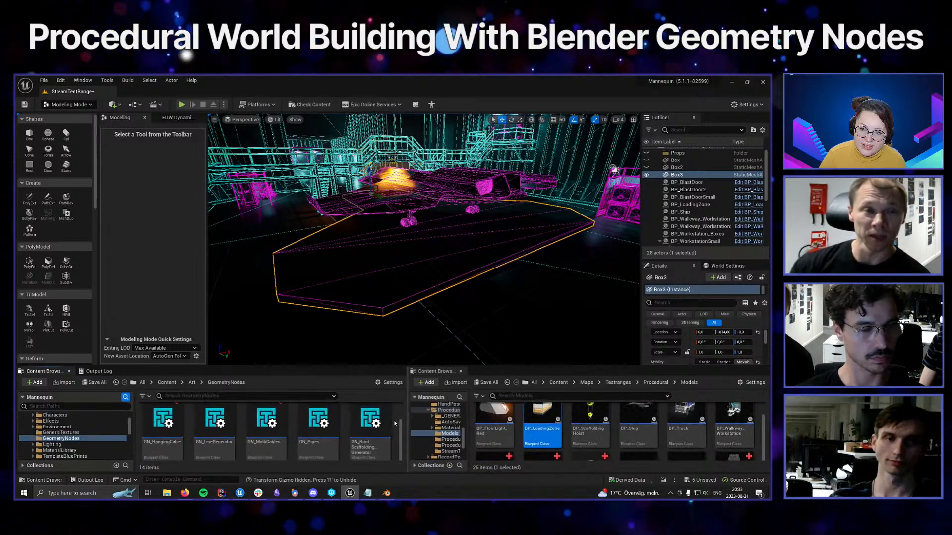
scroll(348, 416, up, 1)
click(214, 427)
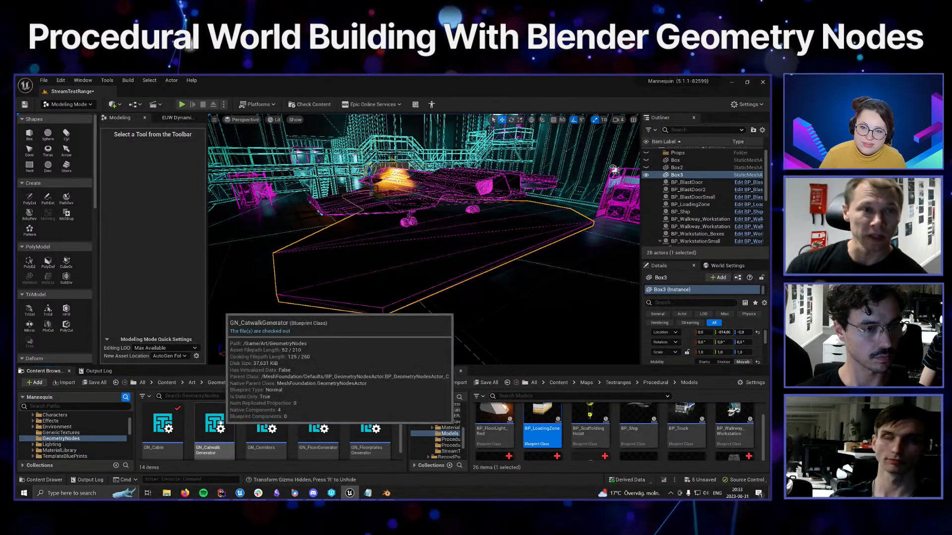
drag(520, 291, 538, 282)
right_drag(537, 282, 620, 283)
click(177, 118)
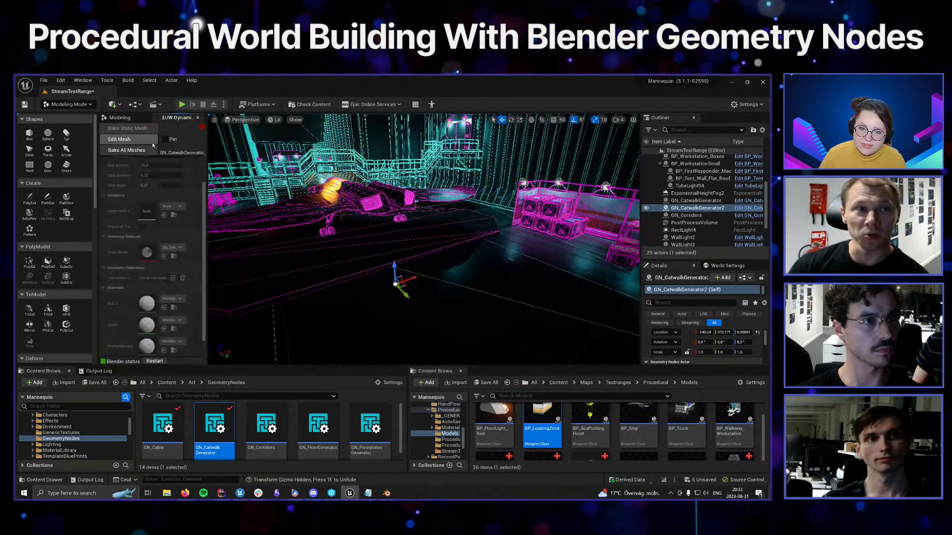
right_drag(344, 270, 400, 266)
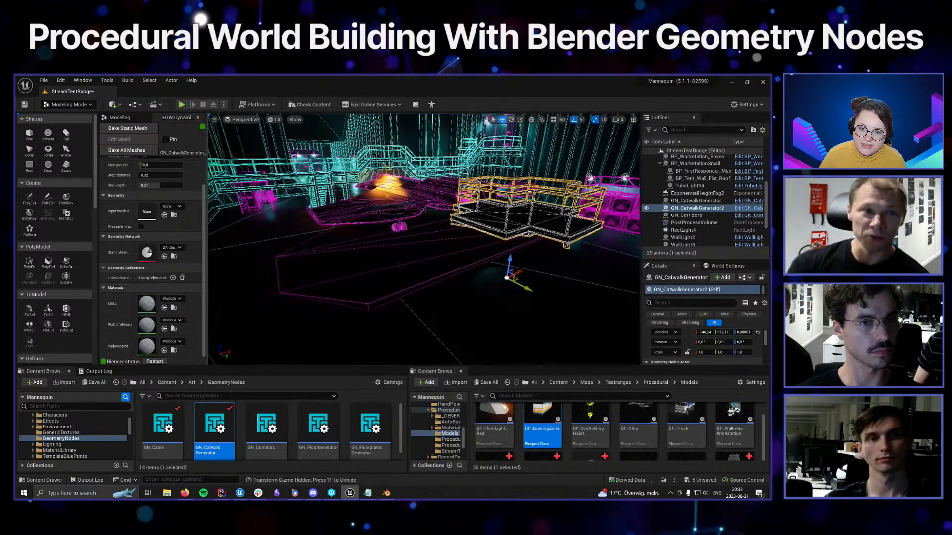
Assign Box3 as the new catwalk generator's input mesh and turn on its preserve transform option
click(410, 260)
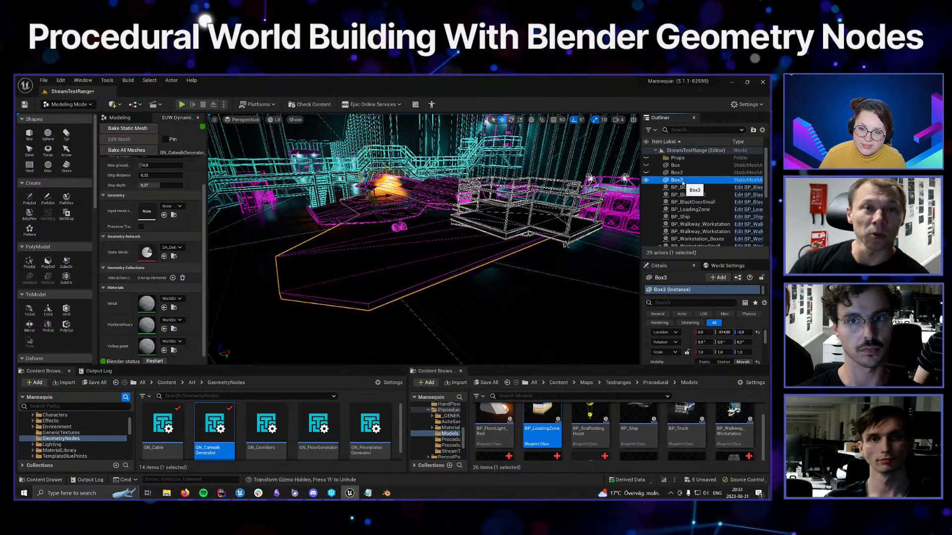
drag(683, 182, 25, 265)
drag(146, 214, 146, 213)
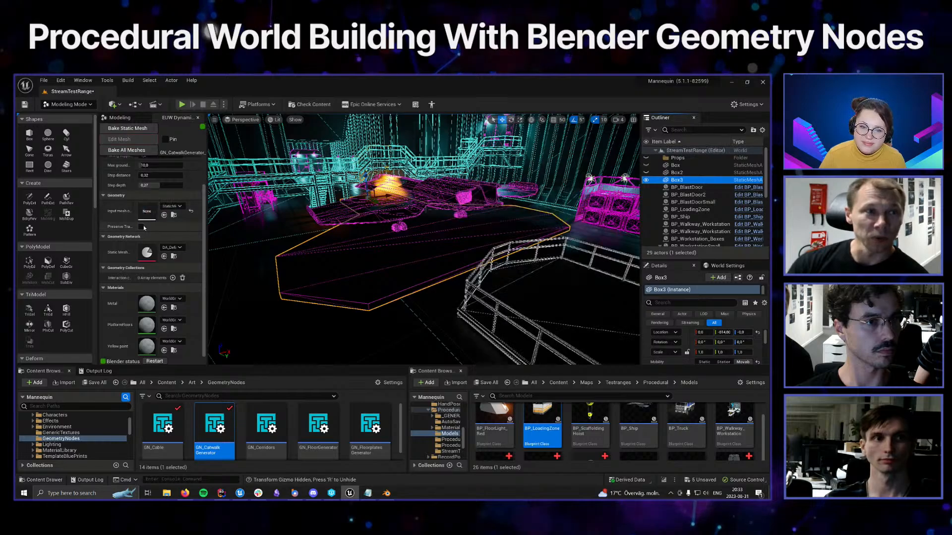
click(141, 227)
Set the catwalk's railing height to 0.2
right_drag(357, 251, 248, 245)
scroll(184, 233, up, 3)
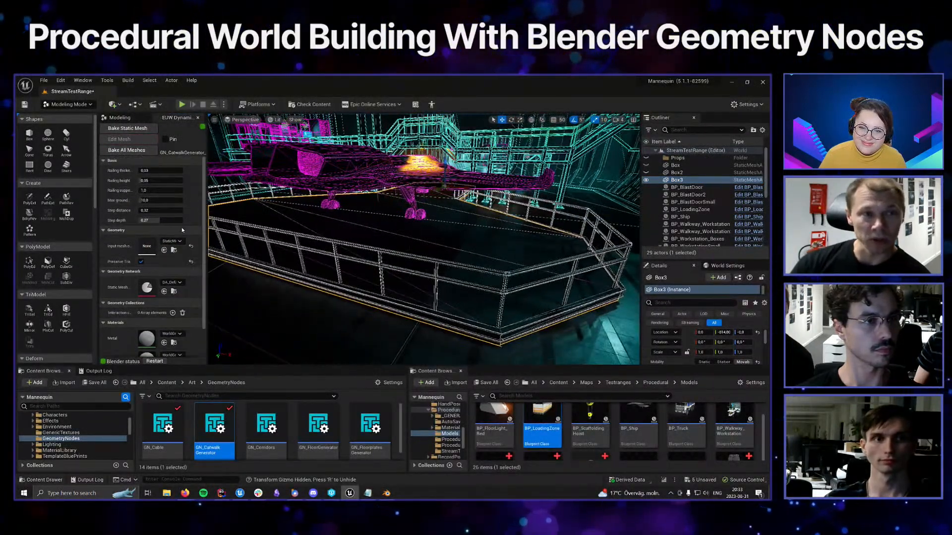
click(155, 181)
key(Return)
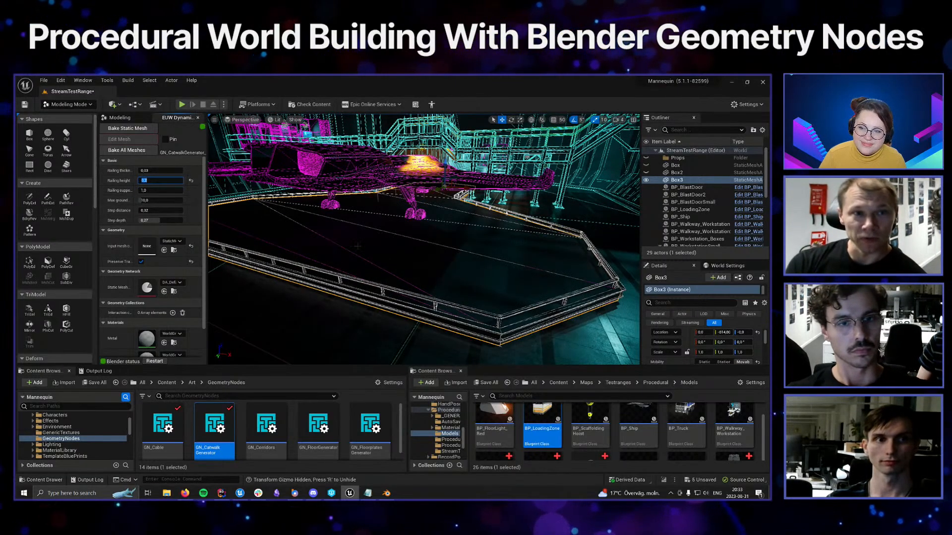
Lower the Box3 slab slightly, to about -10.6 on Z, so the catwalk platform sits closer to the floor
alt+drag(365, 310, 375, 287)
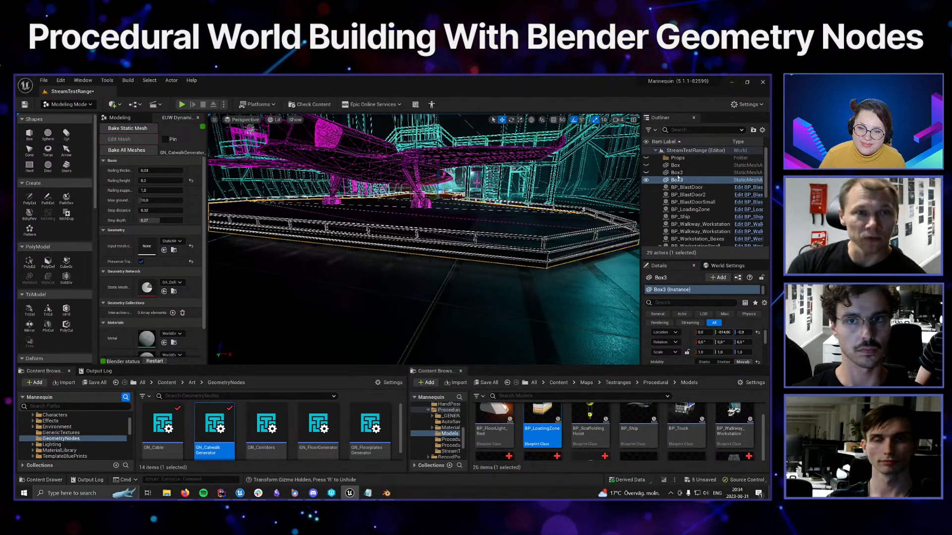
click(677, 180)
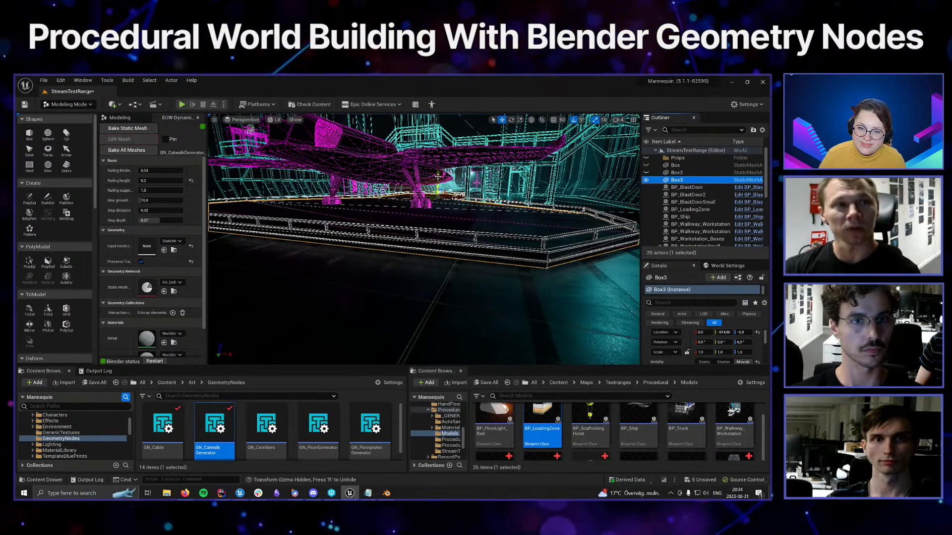
drag(437, 177, 438, 177)
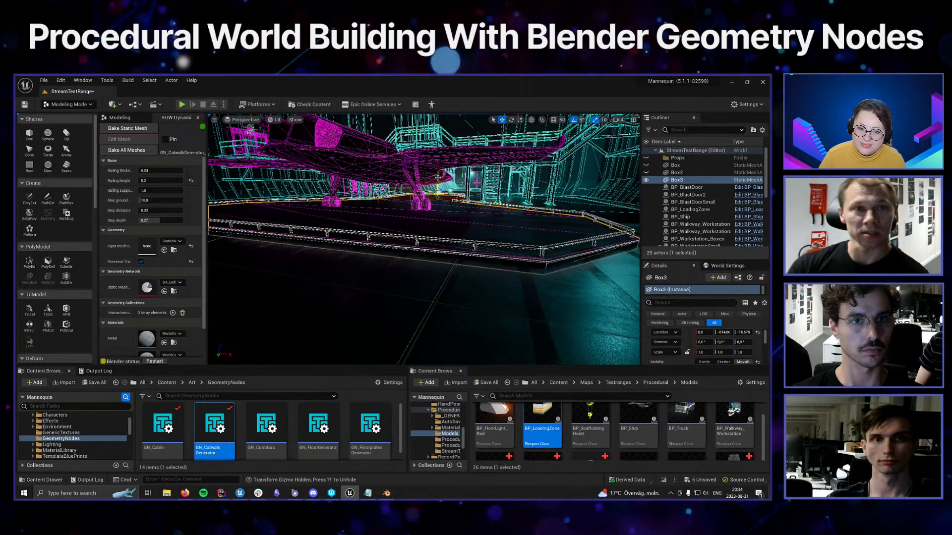
Select the new catwalk and assign the Metal material instance to its metal slot
right_drag(459, 281, 459, 295)
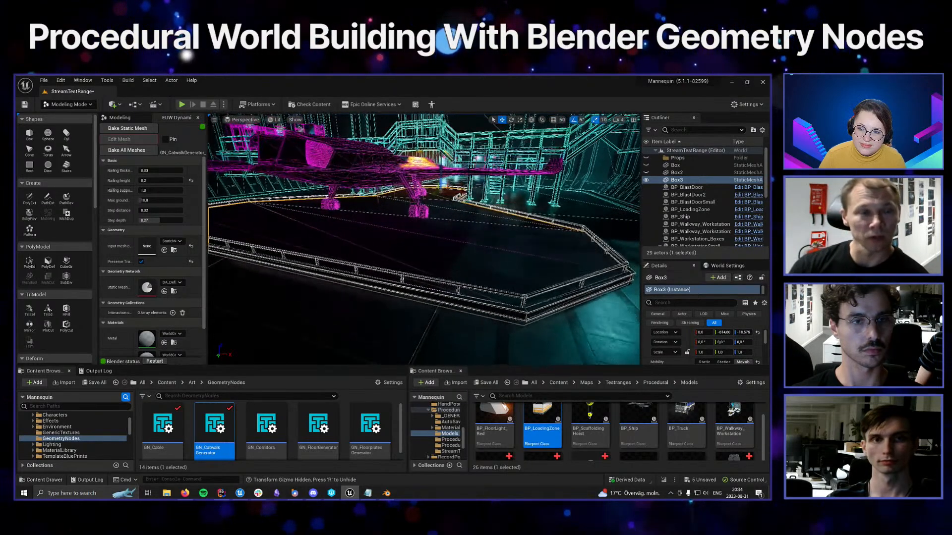
click(458, 281)
right_drag(362, 313, 356, 314)
scroll(179, 331, down, 3)
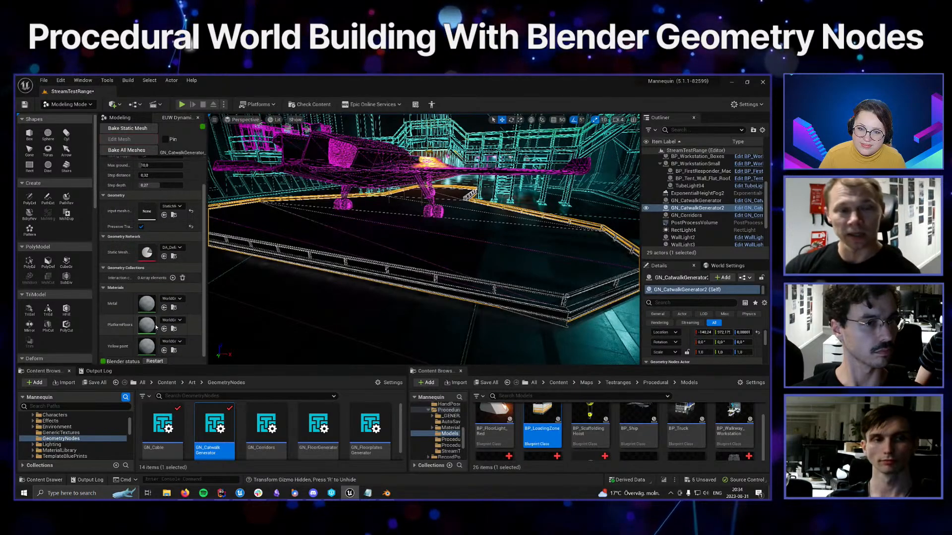
click(175, 299)
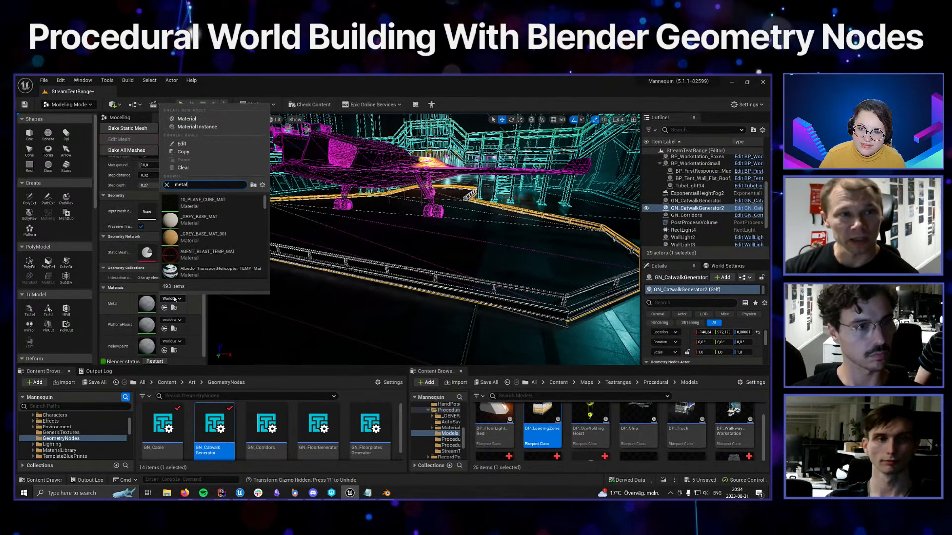
click(198, 202)
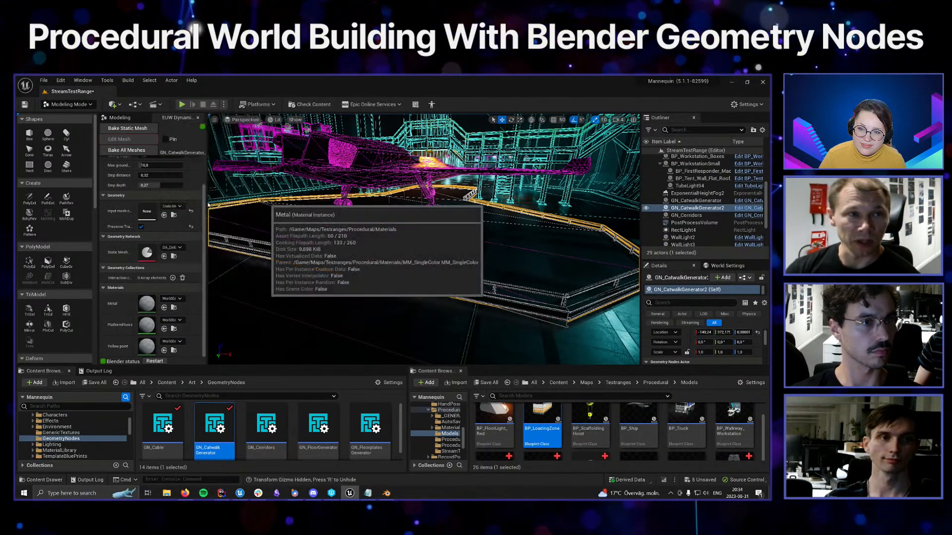
Assign the triplanar grip floor material to the catwalk's platform floor slot and Metal to its yellow paint slot
click(173, 321)
text(grid)
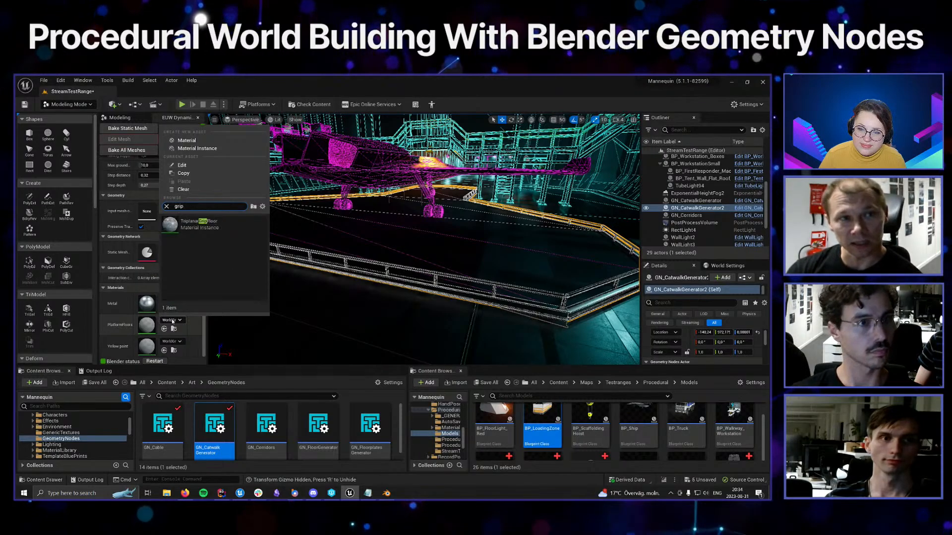
click(213, 224)
click(170, 342)
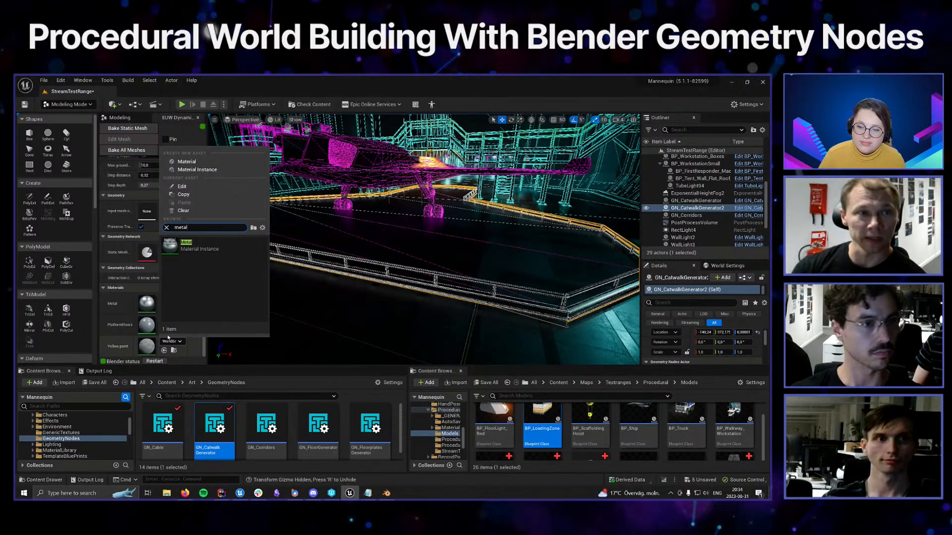
click(198, 250)
Select the Box3 slab, move its narrow end face outward with PolyGroup Edit, and accept the edit
right_drag(261, 283, 392, 283)
right_drag(322, 326, 287, 324)
scroll(704, 199, up, 5)
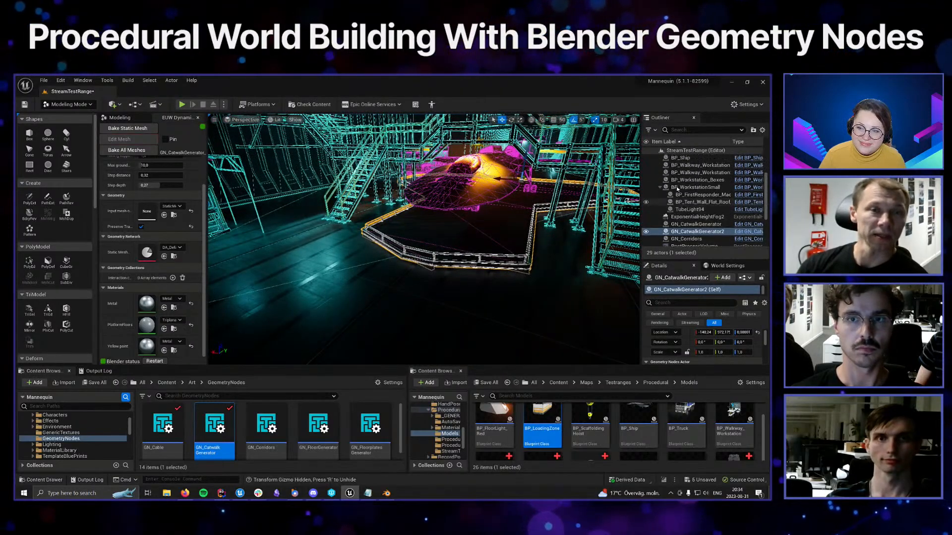
double_click(677, 180)
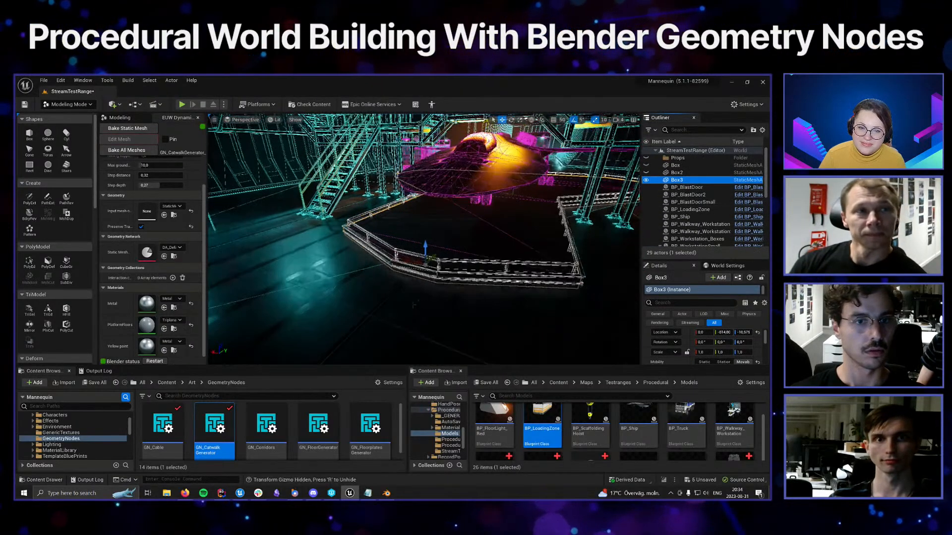
click(141, 118)
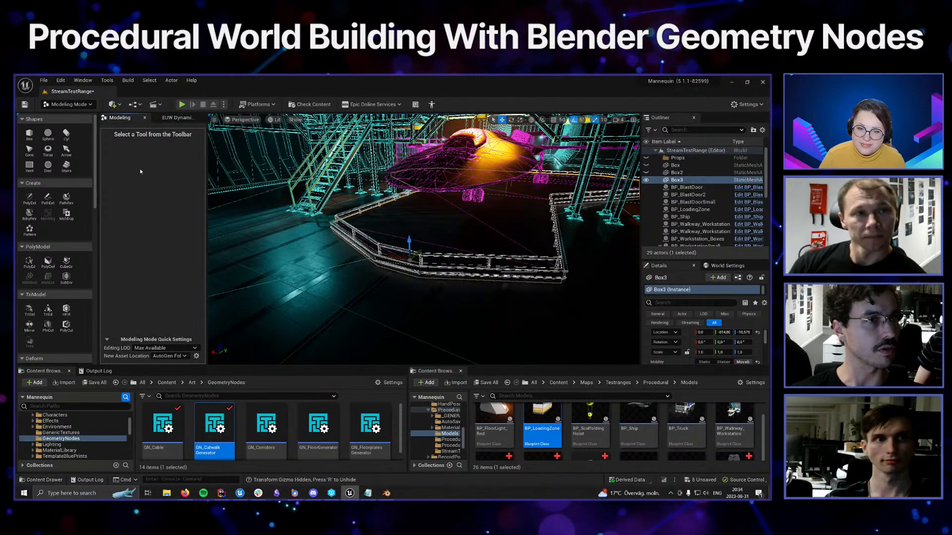
click(28, 259)
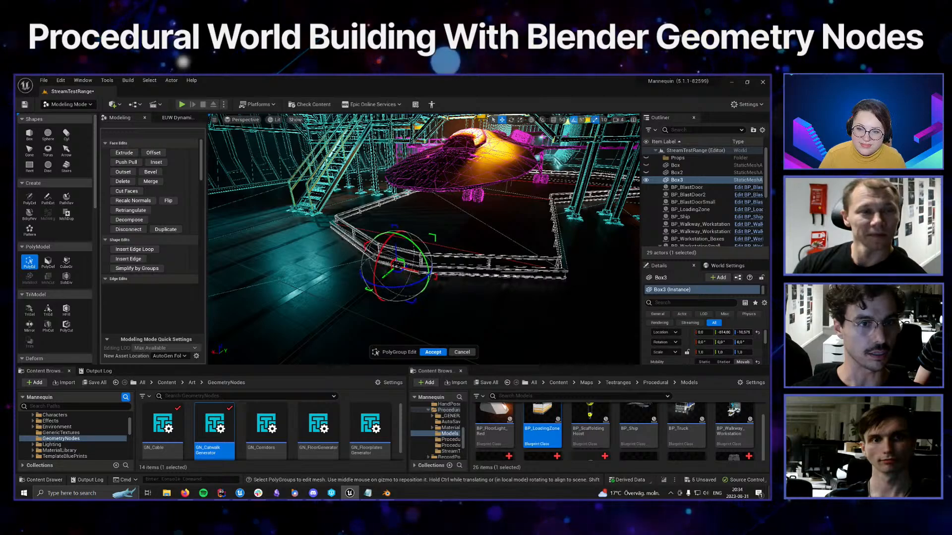
mouse_move(496, 281)
right_down()
mouse_move(443, 322)
mouse_move(496, 281)
right_up()
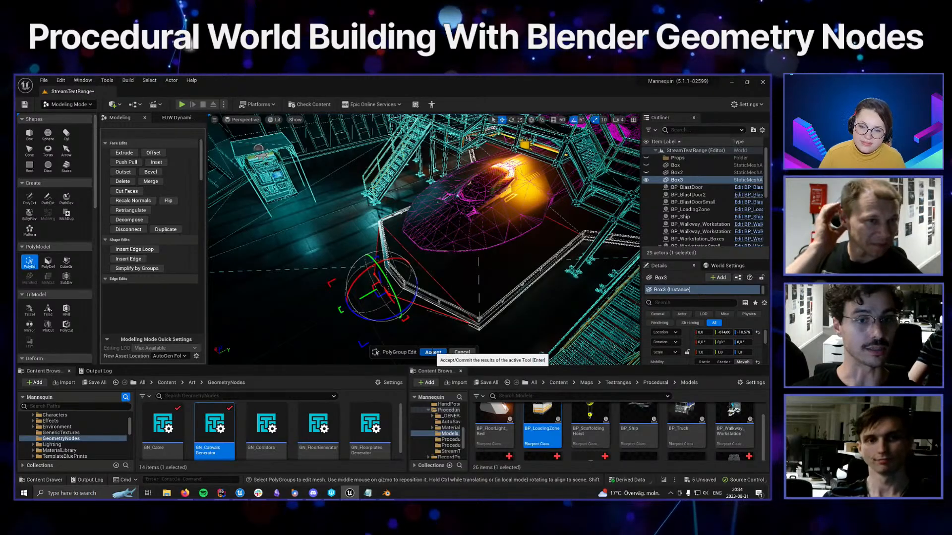
click(433, 353)
Hide the Box3 source slab so only the generated catwalk shows around the ship
right_drag(413, 277, 367, 280)
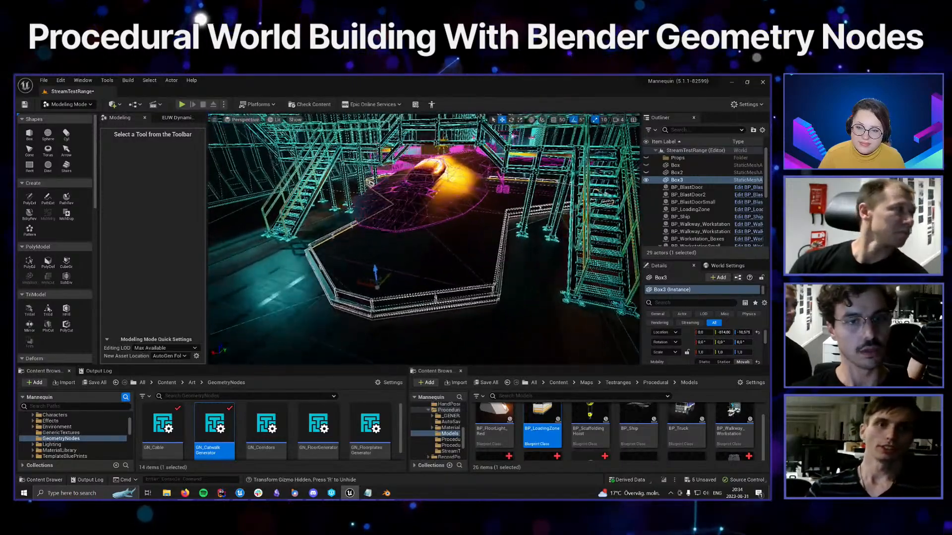
click(646, 181)
scroll(508, 259, up, 3)
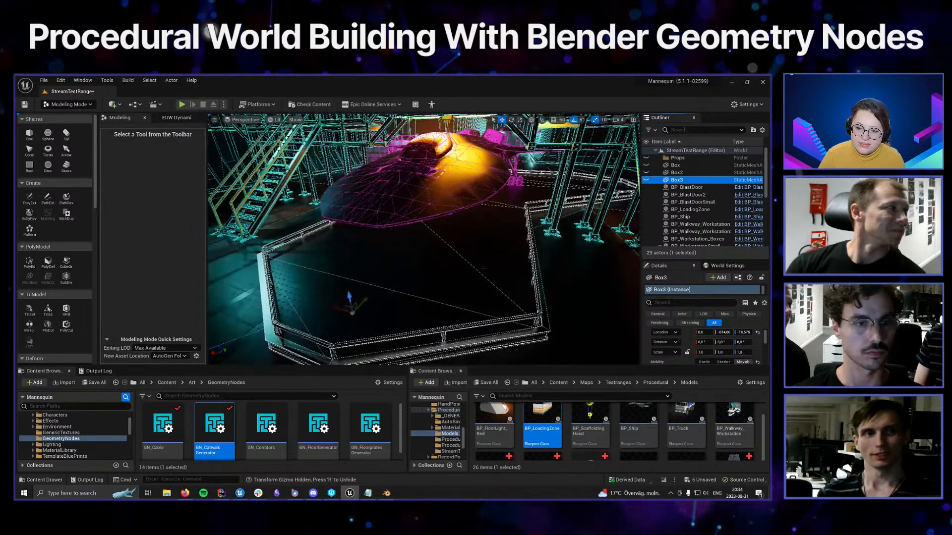
mouse_move(507, 259)
right_down()
mouse_move(503, 233)
mouse_move(501, 242)
right_up()
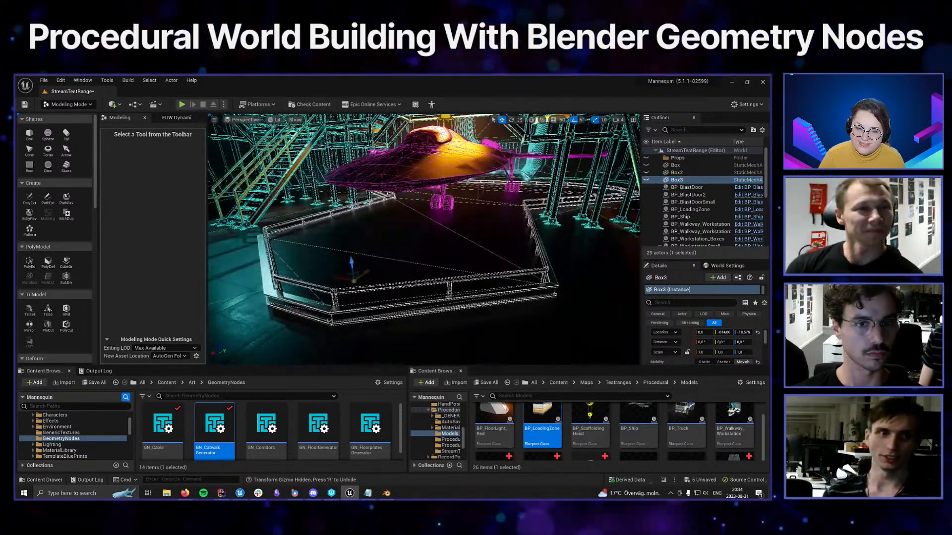
Select the new catwalk generator around the ship and bake it to a static mesh
click(502, 248)
click(173, 117)
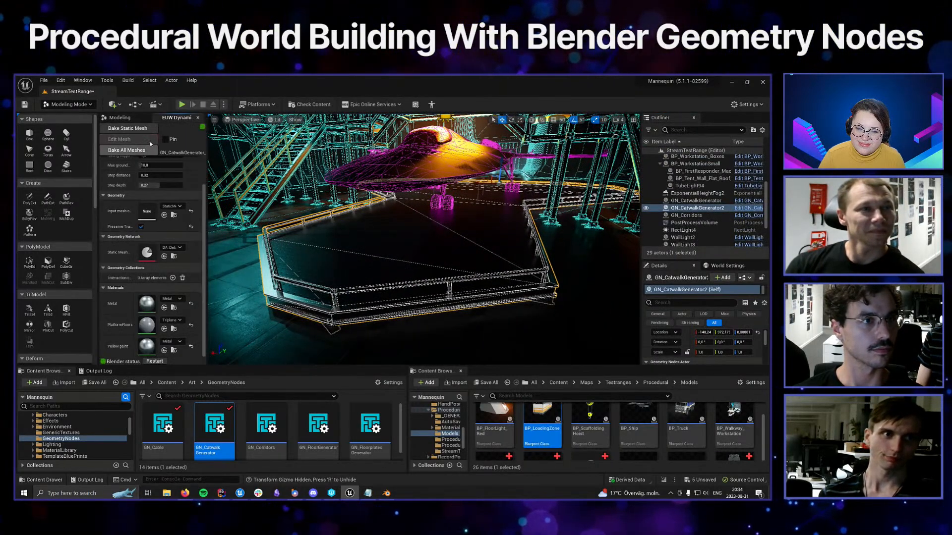
click(138, 130)
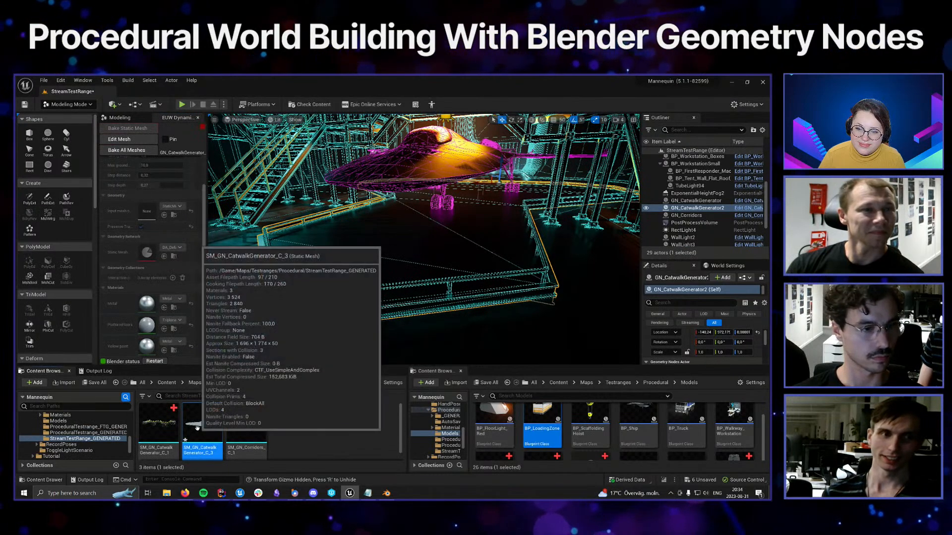
scroll(500, 299, down, 5)
mouse_move(424, 238)
alt+mouse_down()
mouse_move(414, 245)
mouse_move(347, 208)
mouse_move(421, 233)
alt+mouse_up()
scroll(424, 238, up, 3)
scroll(424, 238, up, 3)
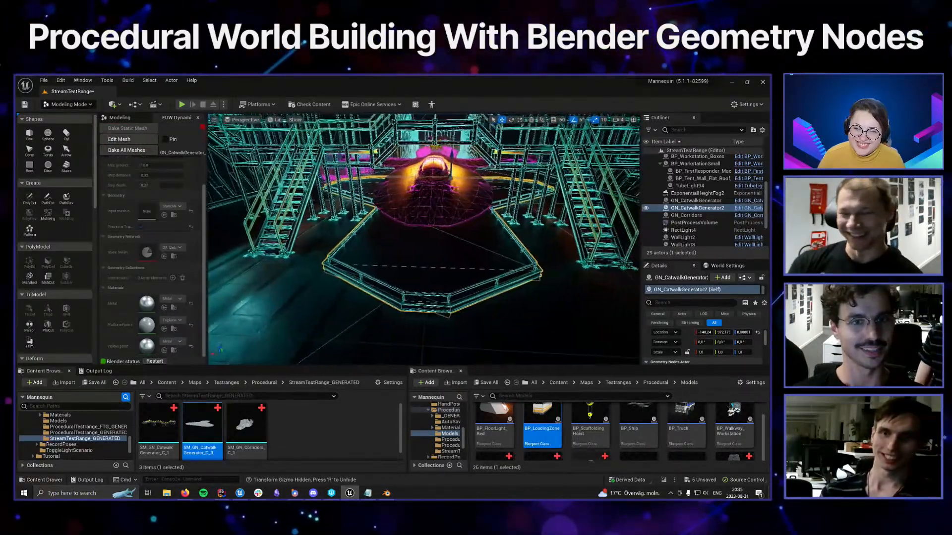
scroll(544, 431, up, 5)
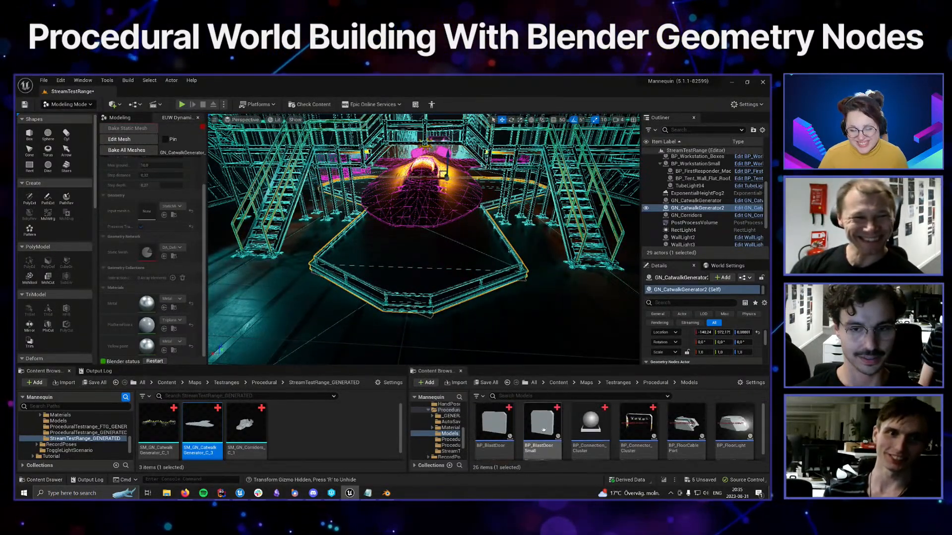
Place BP_FloorLight_Red on the floor at the narrow end of the catwalk platform and set its X location to 0
scroll(543, 431, down, 2)
drag(495, 447, 419, 282)
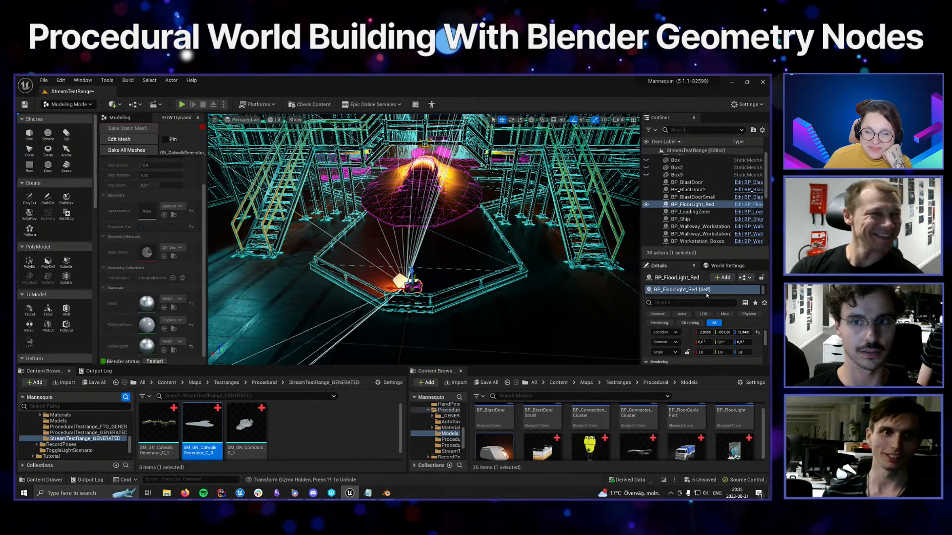
click(704, 333)
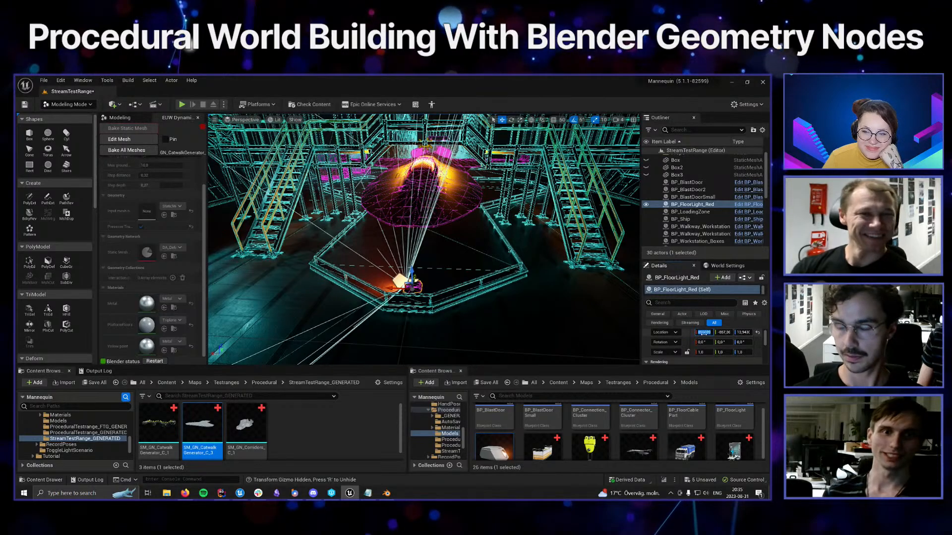
text(0)
key(Return)
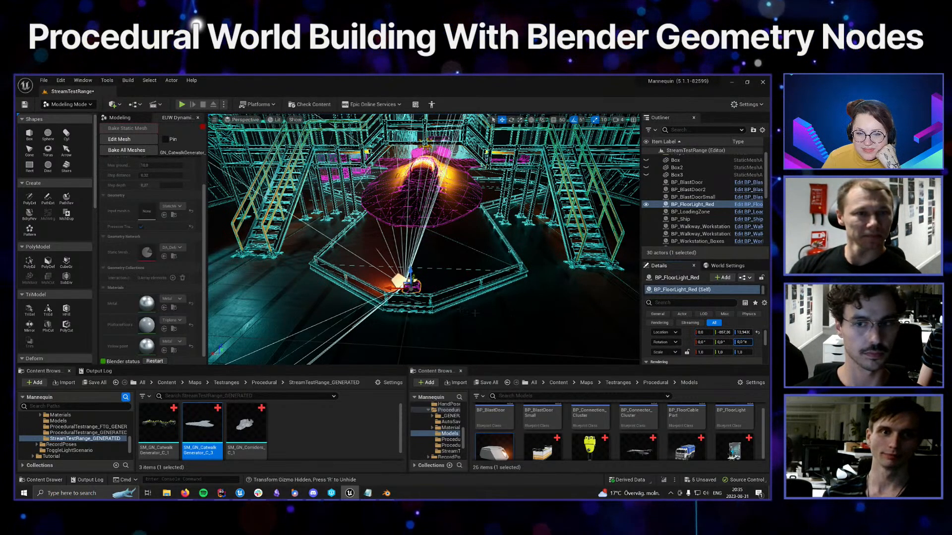
Rotate the red floor light about 90° around its vertical axis to aim it at the ship
click(419, 300)
click(411, 286)
key(e)
drag(428, 306, 406, 308)
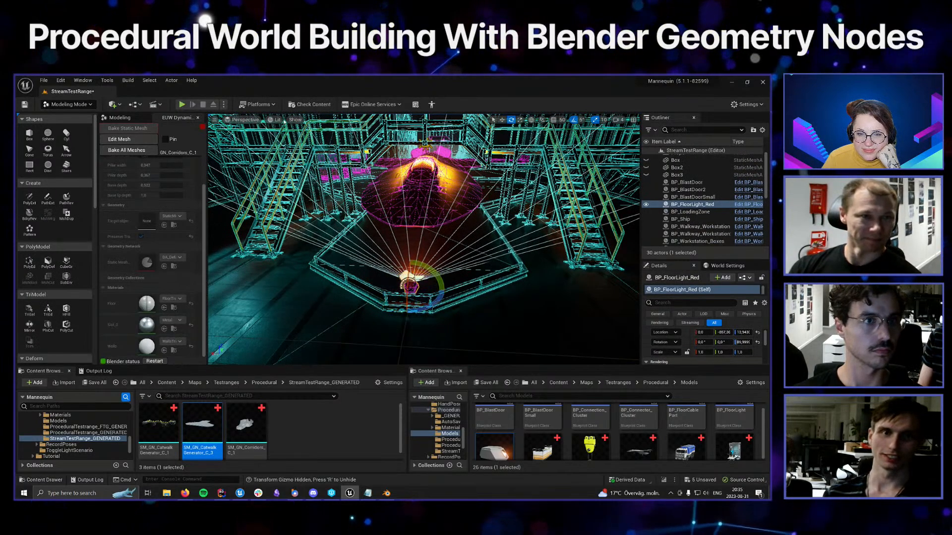
Turn off the Mesh Edges display in the viewport
click(296, 121)
text(edge)
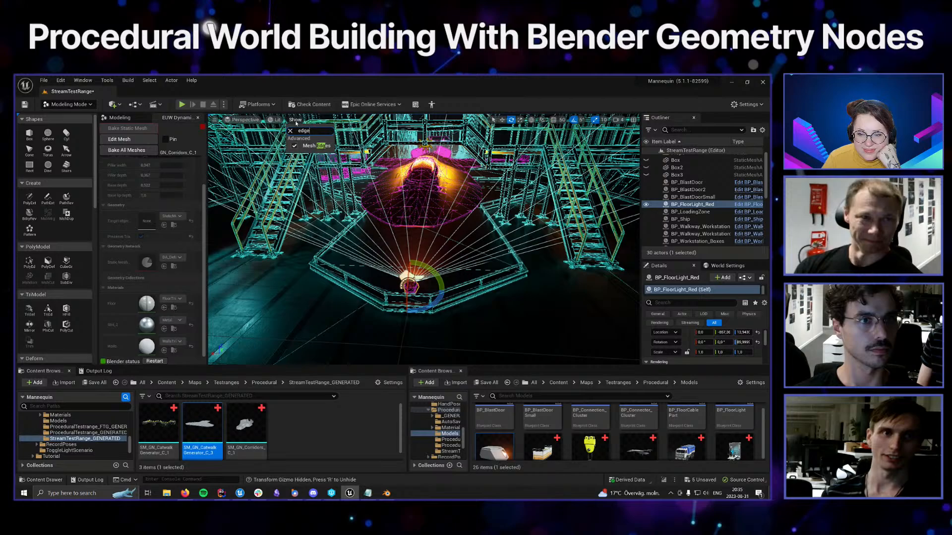
click(314, 145)
Duplicate the red floor light along the platform edge beside the ship and adjust the copy's placement
right_drag(317, 198, 377, 213)
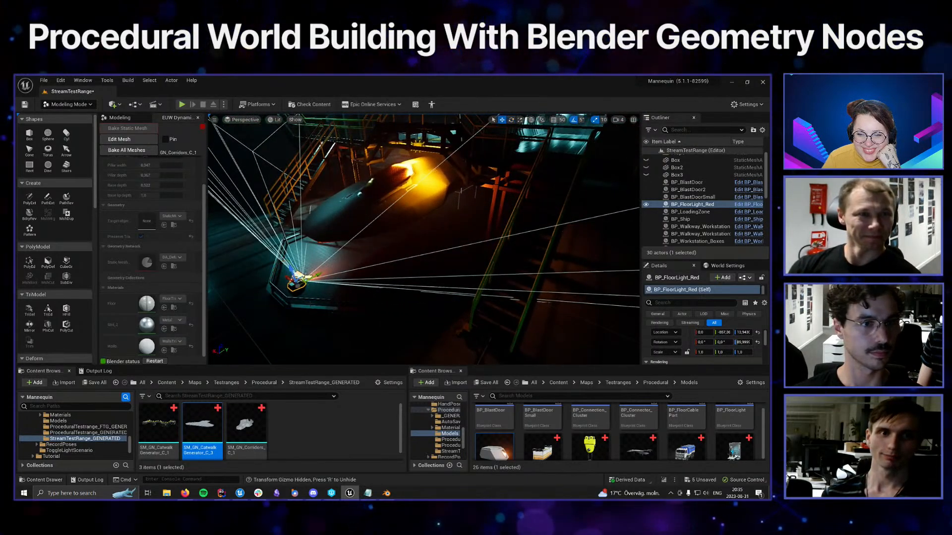
alt+drag(299, 283, 381, 298)
key(e)
right_drag(396, 298, 426, 283)
key(w)
drag(423, 275, 443, 270)
right_drag(443, 271, 461, 271)
drag(432, 258, 433, 259)
right_drag(433, 258, 415, 280)
Place two more red floor light copies farther along the same platform edge and rotate the last one to 45° around Z
alt+drag(414, 279, 491, 265)
right_drag(491, 265, 354, 271)
drag(354, 272, 453, 310)
key(e)
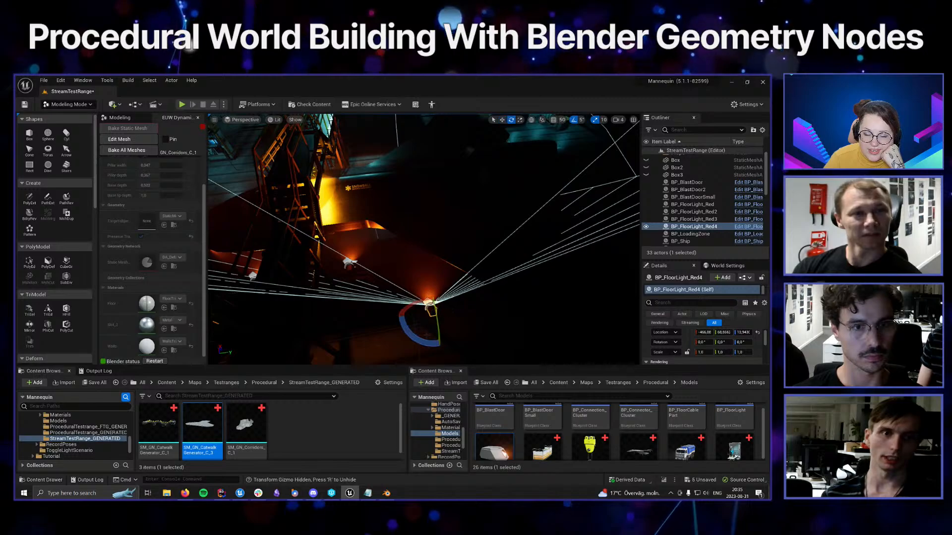
drag(418, 342, 384, 327)
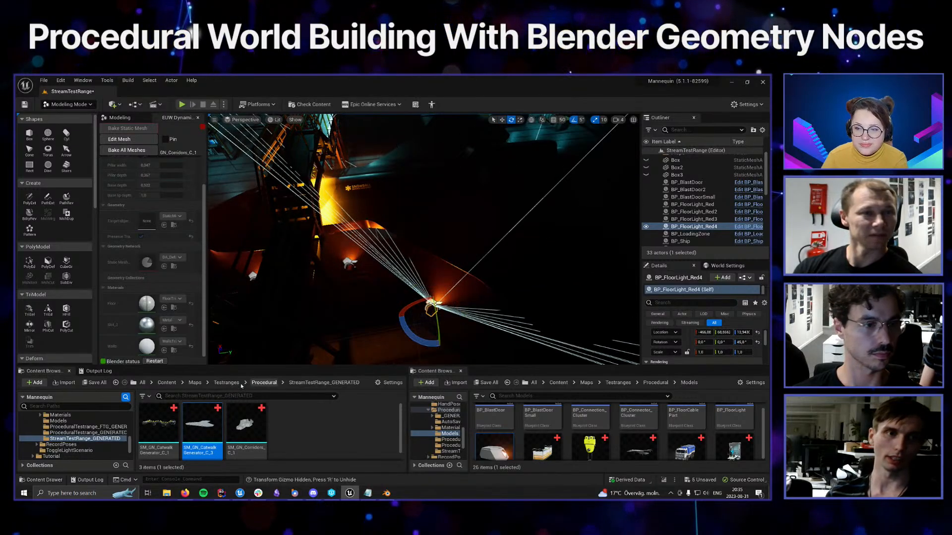
Open the Content/Art/GeometryNodes folder and enlarge the content browser area to show its generator blueprints
click(168, 383)
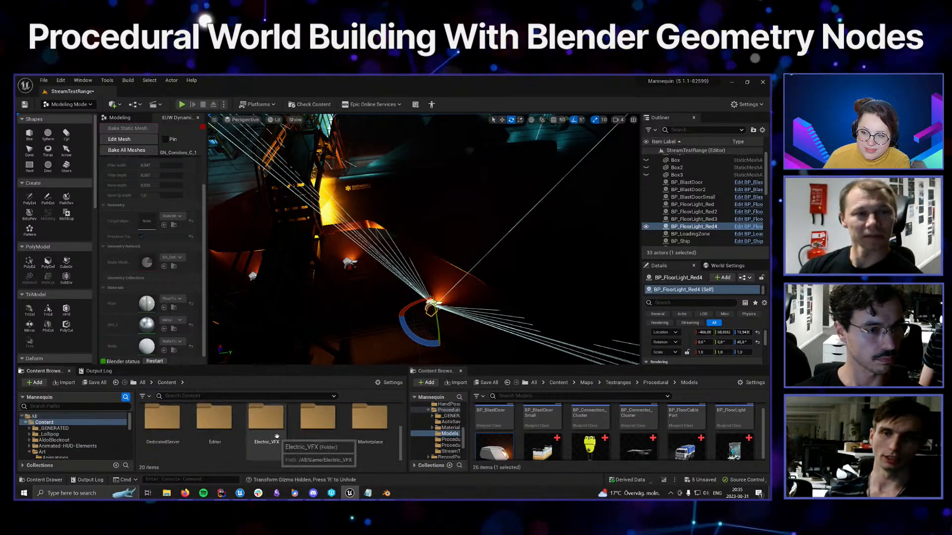
scroll(277, 436, up, 1)
scroll(276, 436, up, 3)
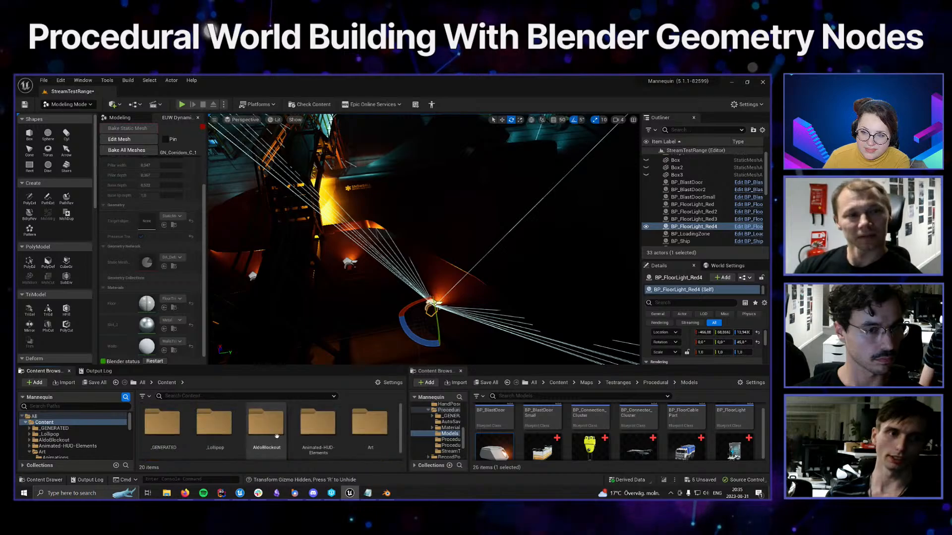
scroll(82, 437, down, 2)
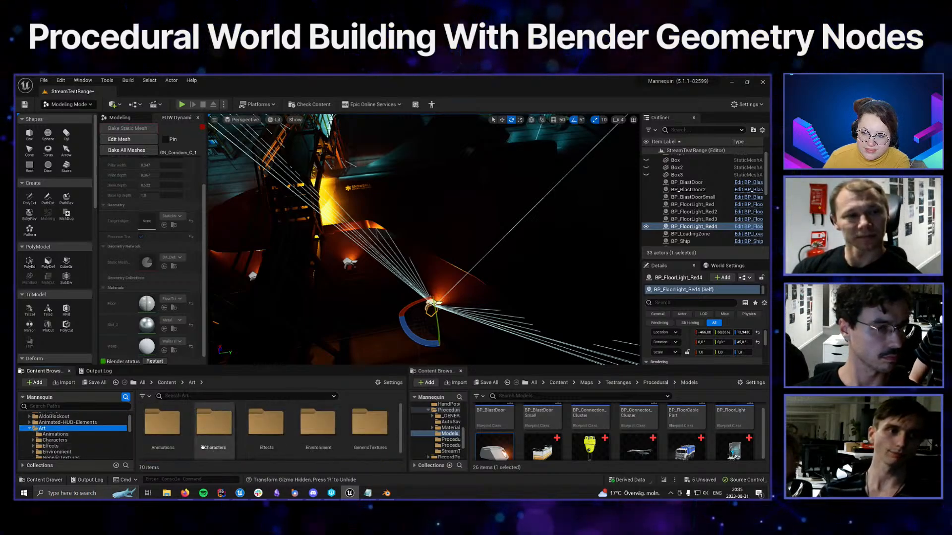
scroll(259, 439, down, 3)
double_click(168, 448)
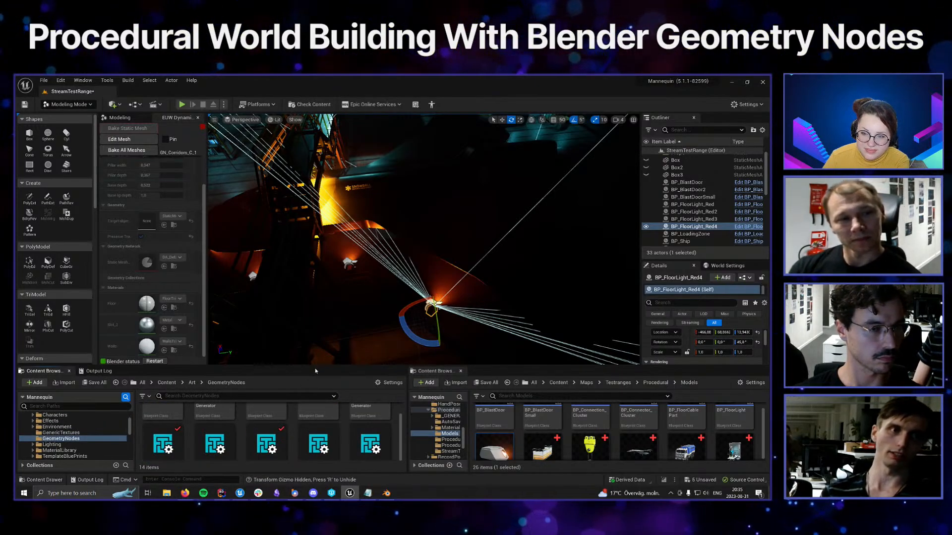
drag(310, 366, 307, 288)
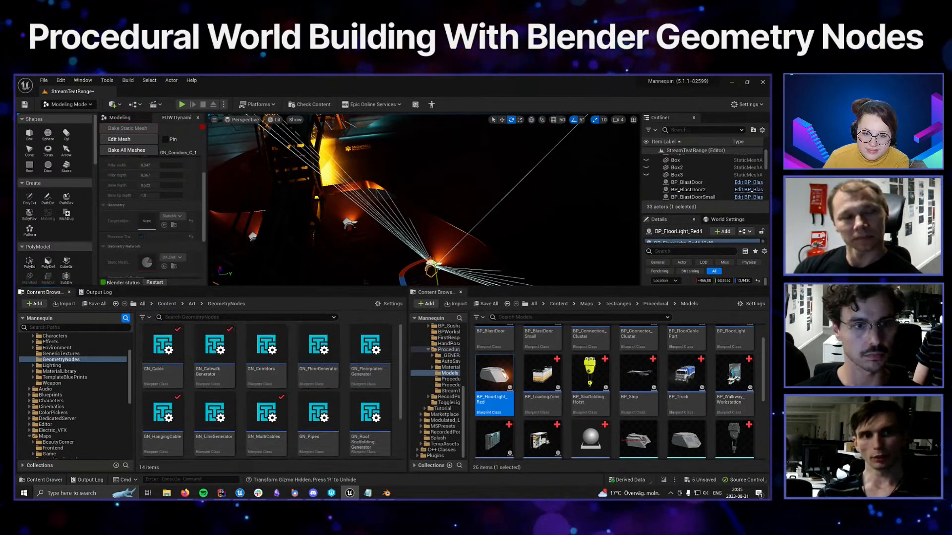
right_drag(365, 270, 361, 283)
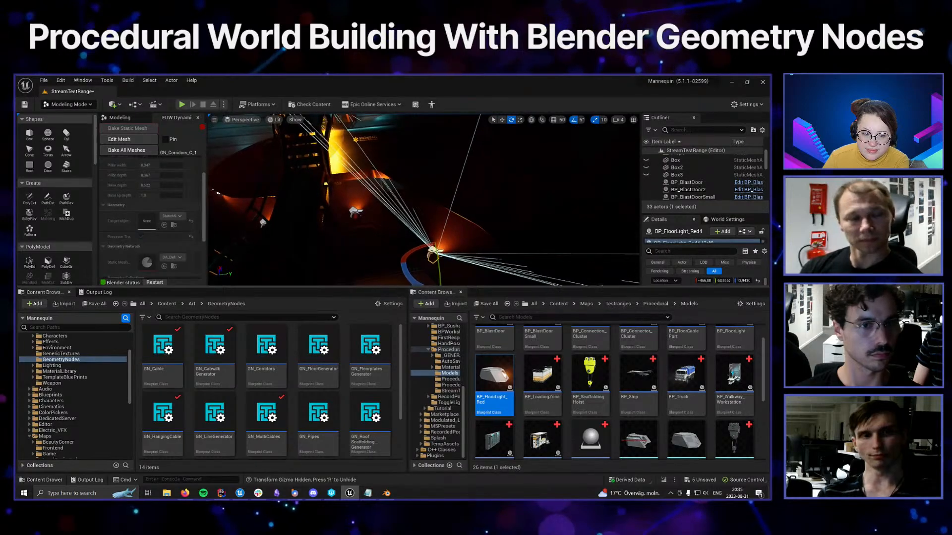
drag(362, 287, 361, 314)
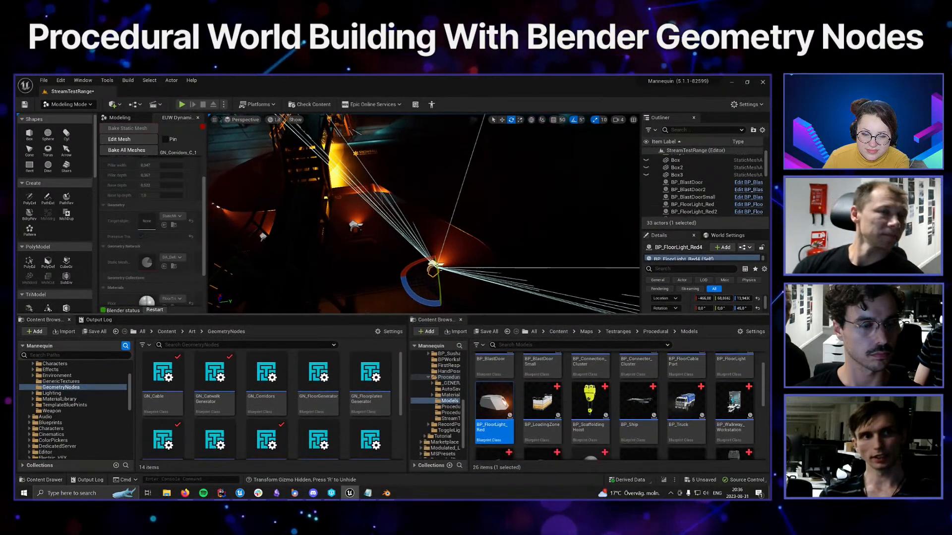
Duplicate the last red floor light to the platform's outer corner at the rear and rotate the copy to 0° around Z
right_drag(377, 248, 416, 238)
right_drag(336, 277, 372, 241)
key(w)
alt+drag(366, 219, 460, 291)
key(e)
right_drag(460, 292, 479, 288)
right_drag(357, 245, 369, 246)
key(w)
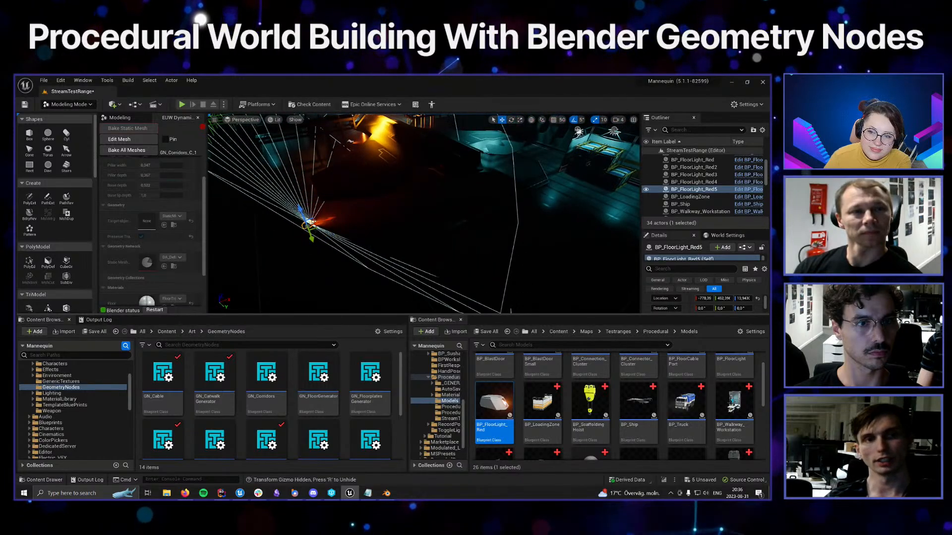
Duplicate the corner floor light to the platform's rear edge and turn the copy to -90° around Z, facing the ship
alt+drag(315, 222, 433, 245)
right_drag(434, 244, 372, 242)
key(w)
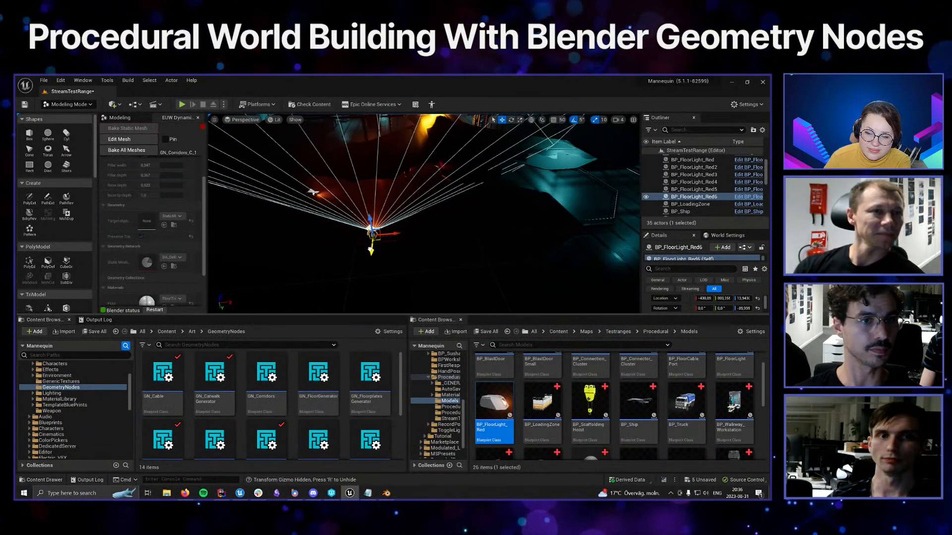
Duplicate the rear floor light to the middle of the platform's rear edge and set its X location to 0
alt+drag(370, 242, 479, 224)
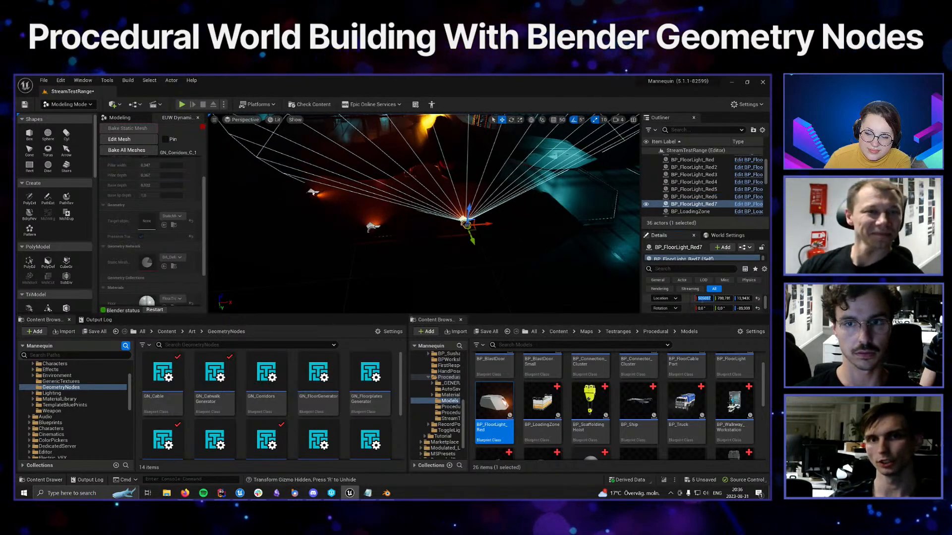
click(702, 299)
text(0)
key(Return)
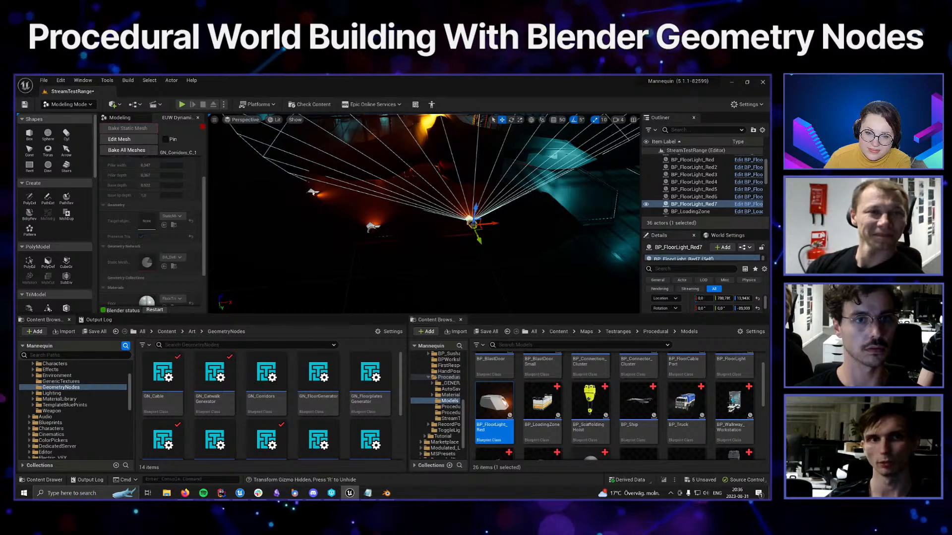
Duplicate the middle rear floor light to the other side of the centre line and enter its mirrored X location
right_drag(436, 228, 406, 218)
click(418, 243)
right_drag(496, 276, 523, 281)
alt+drag(385, 243, 567, 257)
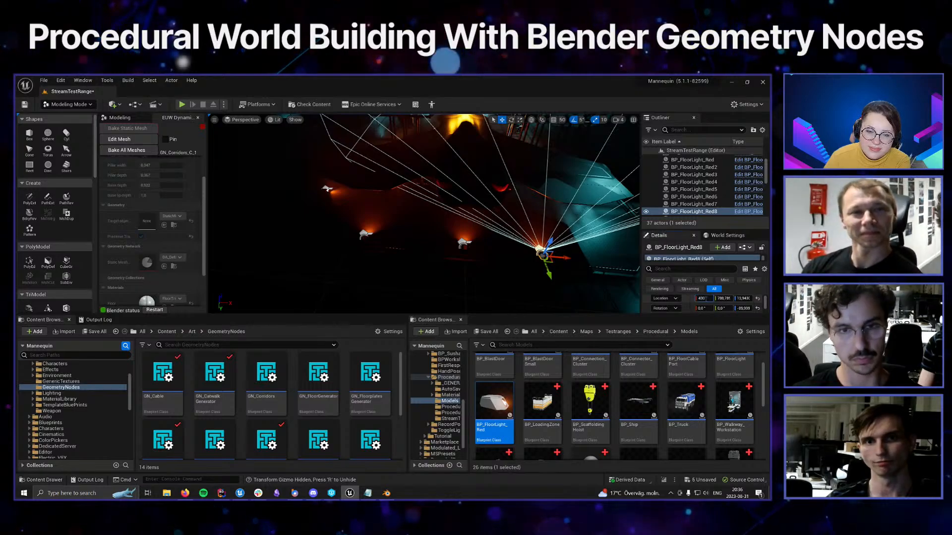
key(Return)
Duplicate the outer corner floor light to the opposite corner of the platform and set its X location to 770
right_drag(495, 240, 278, 257)
click(371, 268)
alt+drag(356, 207, 570, 193)
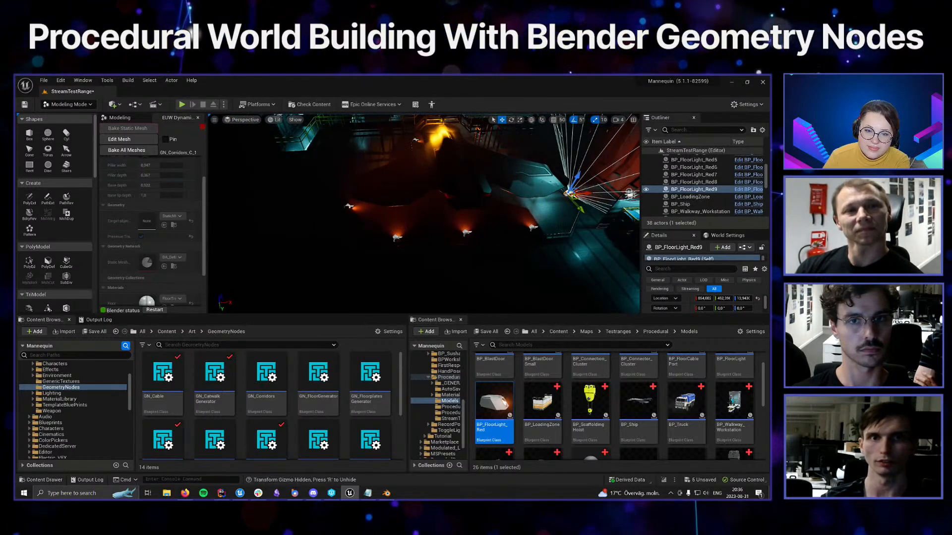
right_drag(570, 194, 605, 196)
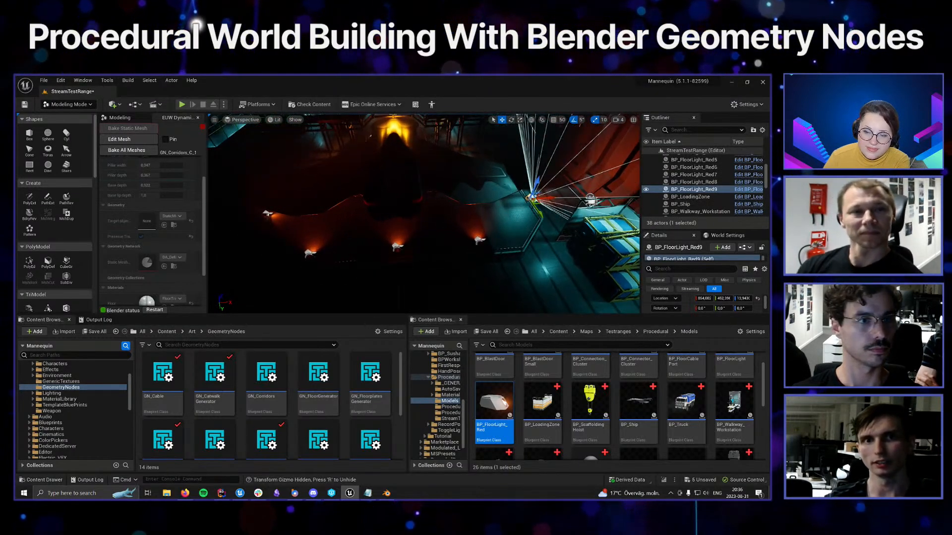
click(266, 214)
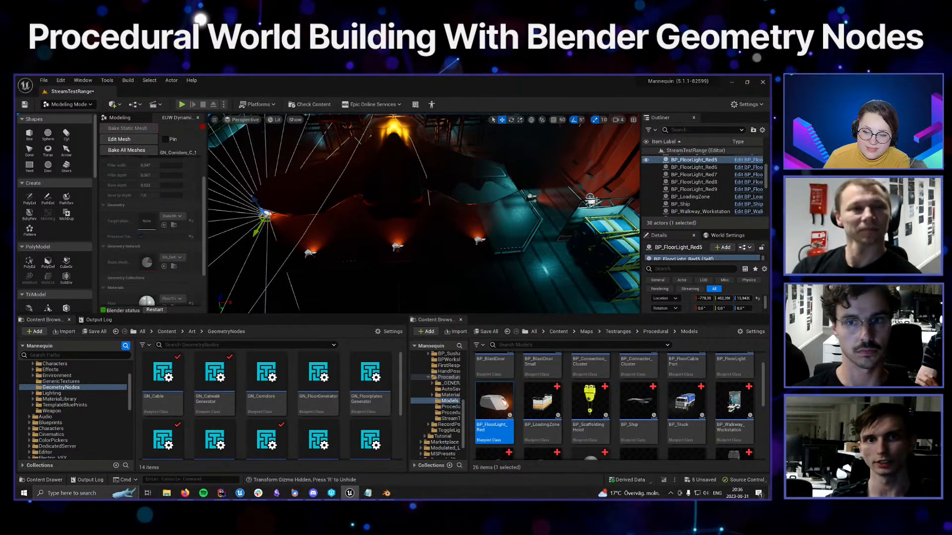
click(531, 198)
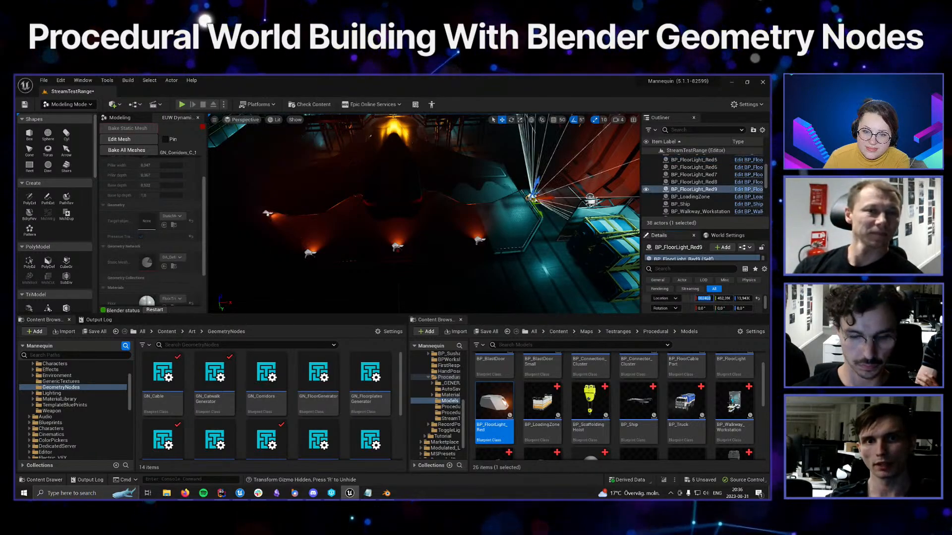
click(709, 298)
text(770)
key(Return)
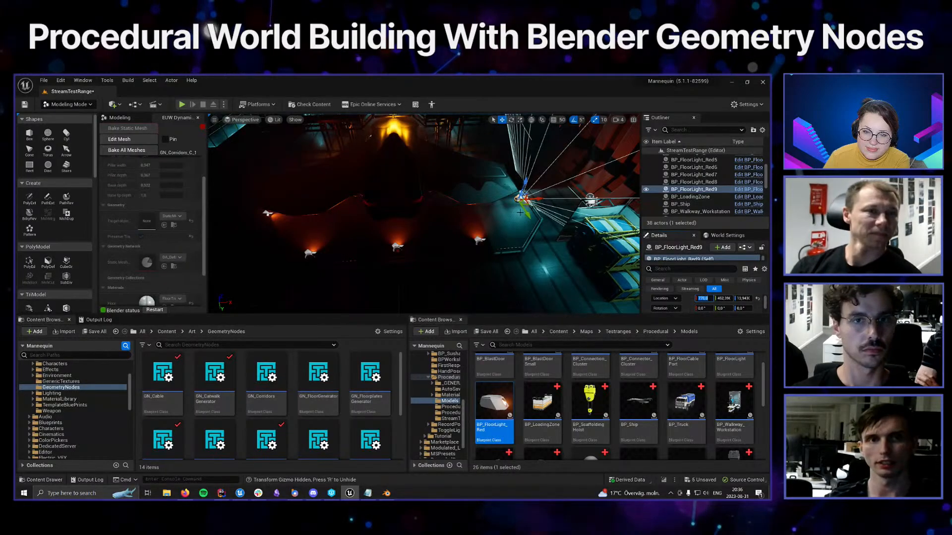
Rotate the new corner floor light to 180° around Z so it points inward at the ship
click(518, 198)
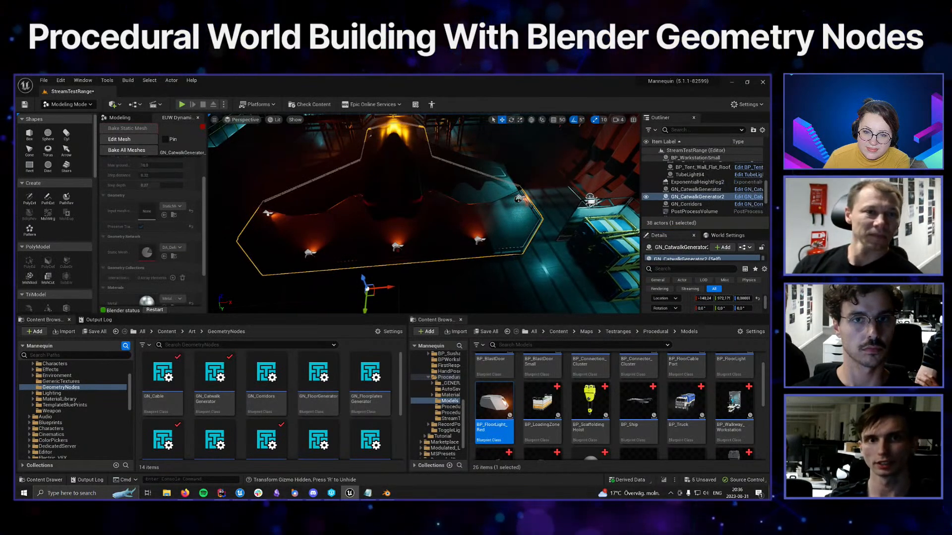
click(518, 198)
key(e)
drag(509, 219, 467, 211)
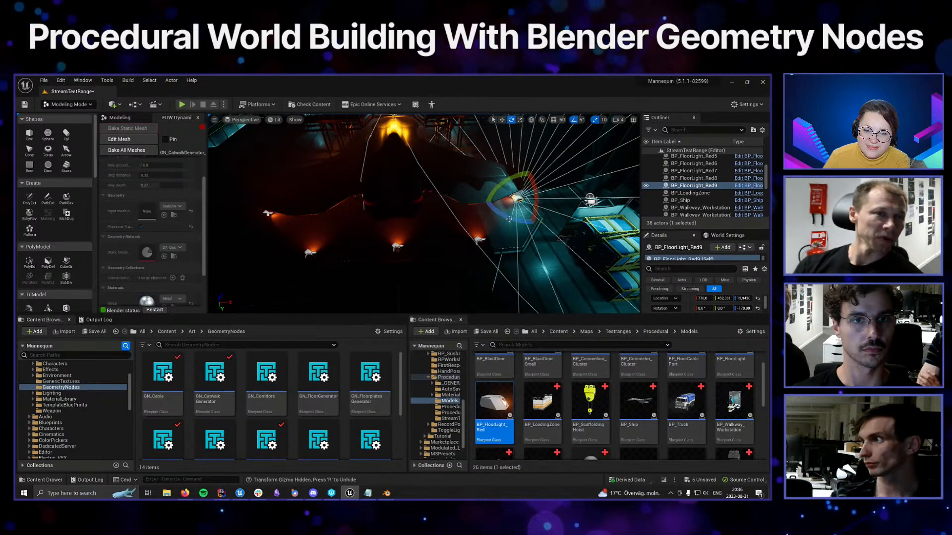
Duplicate the 45° red floor light to the opposite side of the platform and set the copy's X location to 460
right_drag(467, 211, 632, 191)
click(511, 228)
key(w)
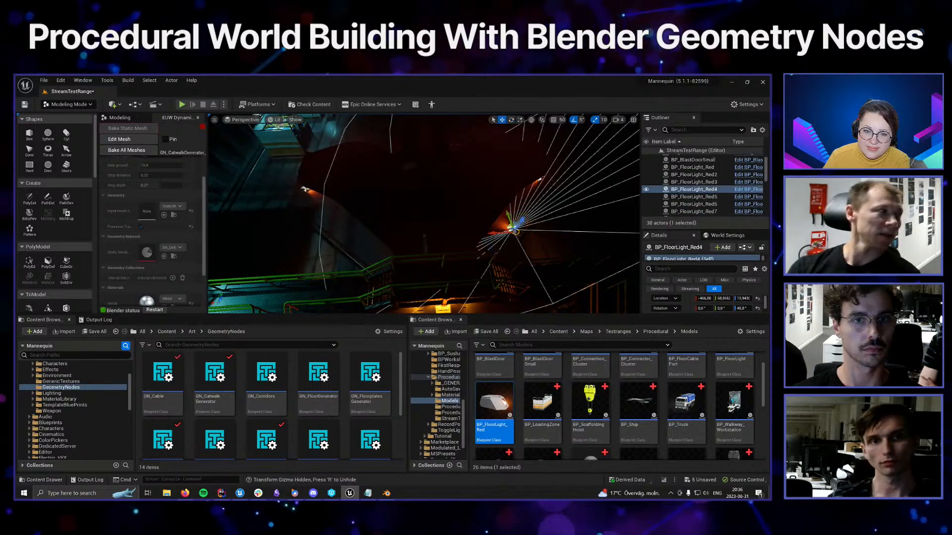
alt+drag(496, 232, 319, 247)
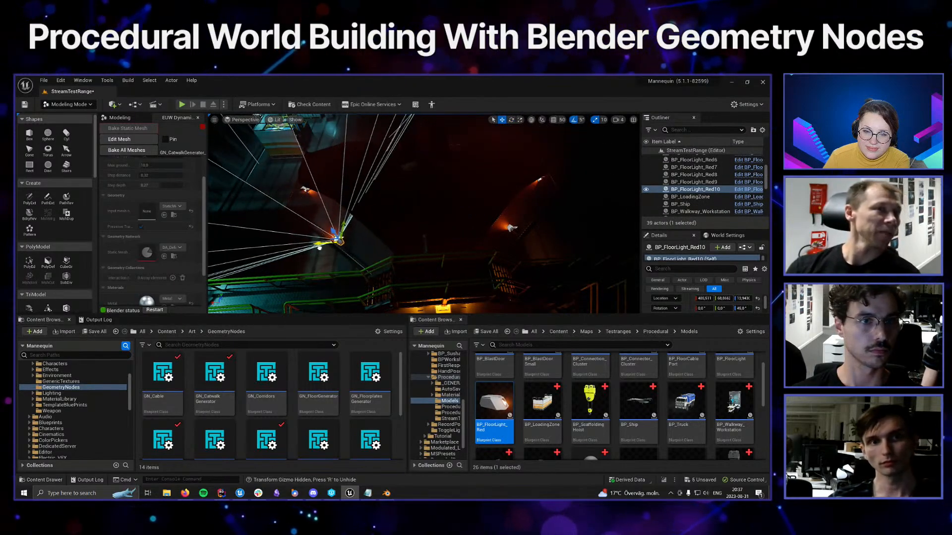
click(512, 228)
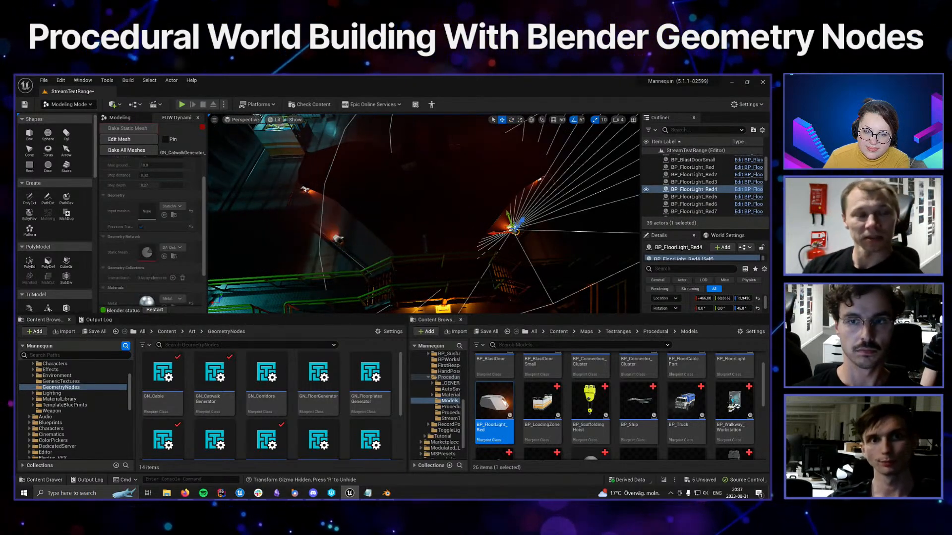
click(339, 239)
right_drag(339, 239, 317, 244)
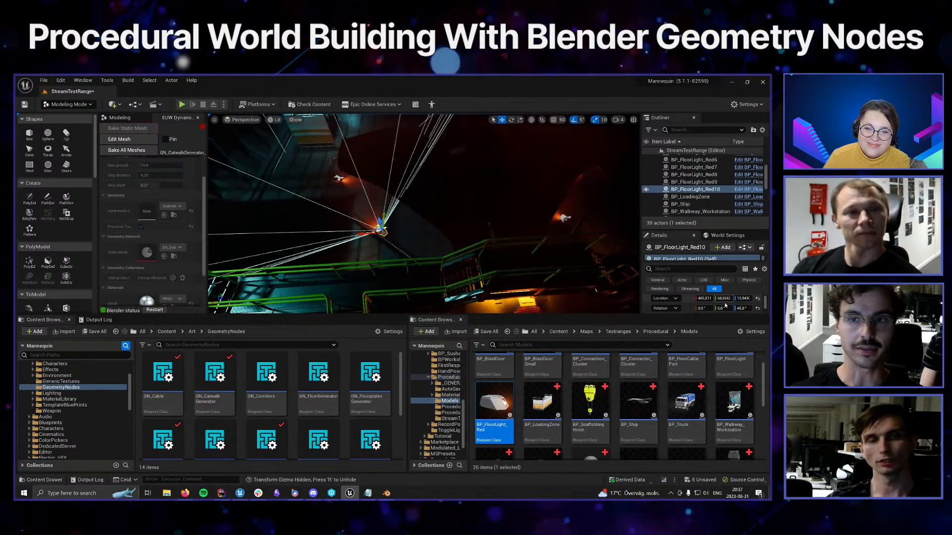
text(46)
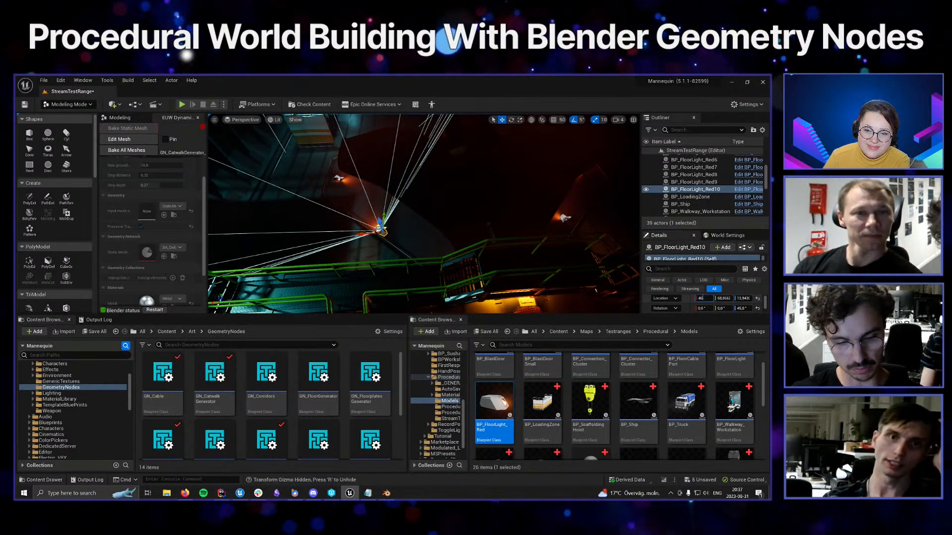
text(0)
key(Return)
Rotate the newest floor light copy to about 135° around Z, mirroring its counterpart across the ship
scroll(496, 262, up, 4)
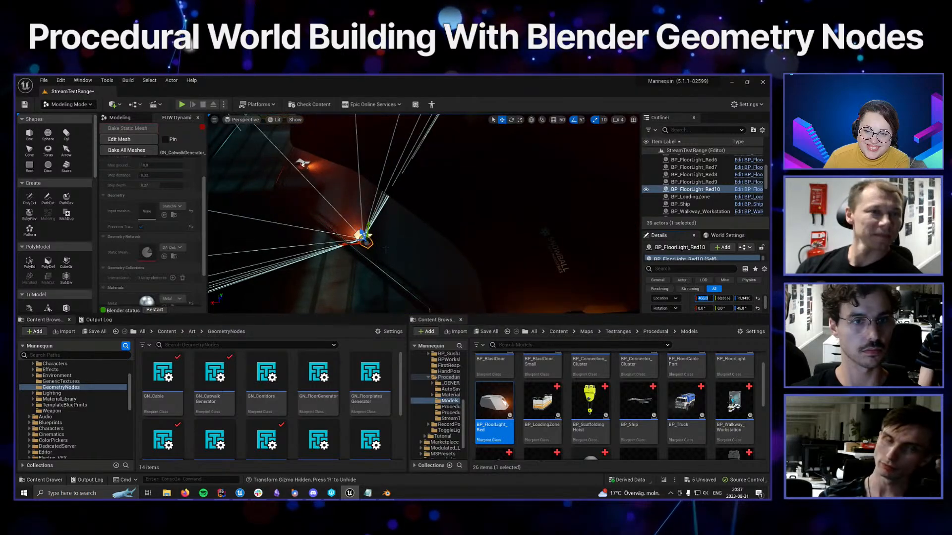
click(366, 242)
key(e)
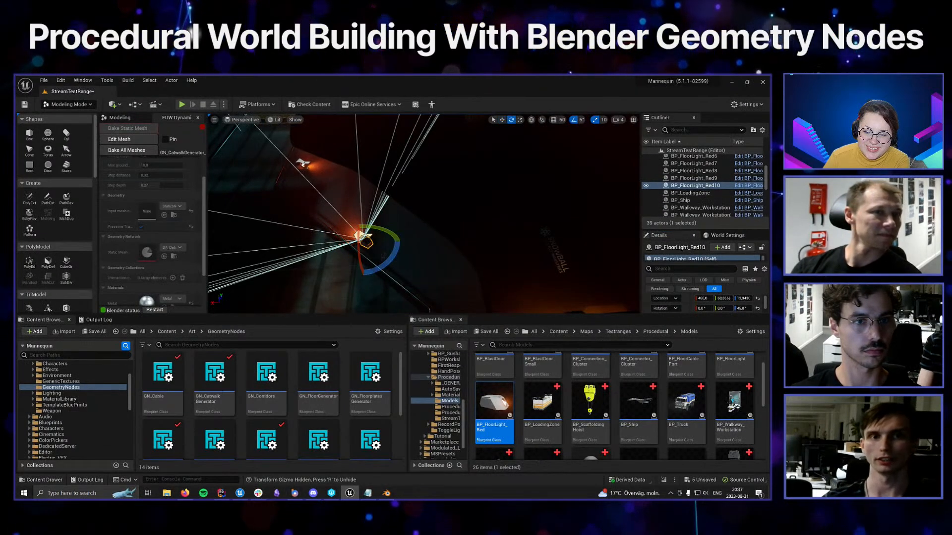
drag(388, 265, 325, 257)
right_drag(325, 256, 377, 229)
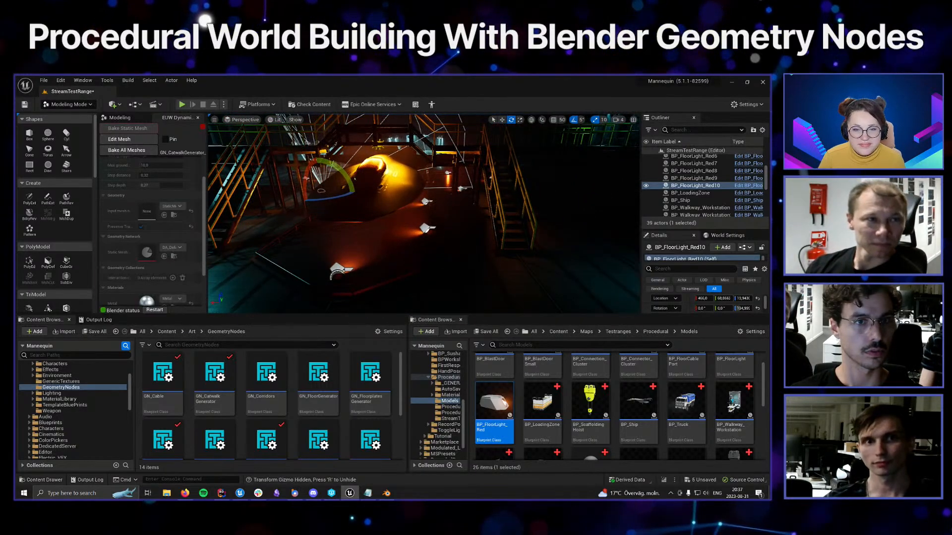
Duplicate the two side floor lights to the opposite side of the ship and rotate the copies 180° around Z
click(426, 202)
shift+click(428, 229)
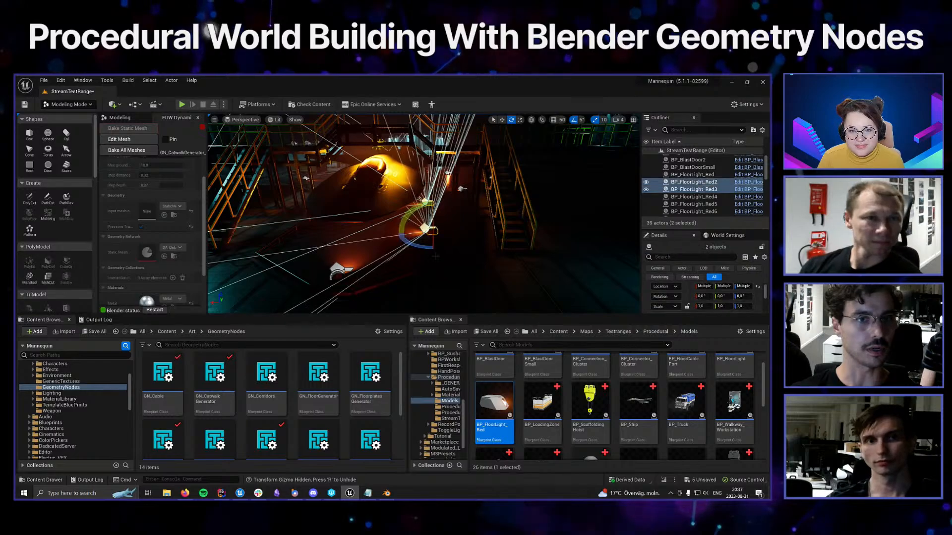
right_drag(427, 230, 397, 218)
key(w)
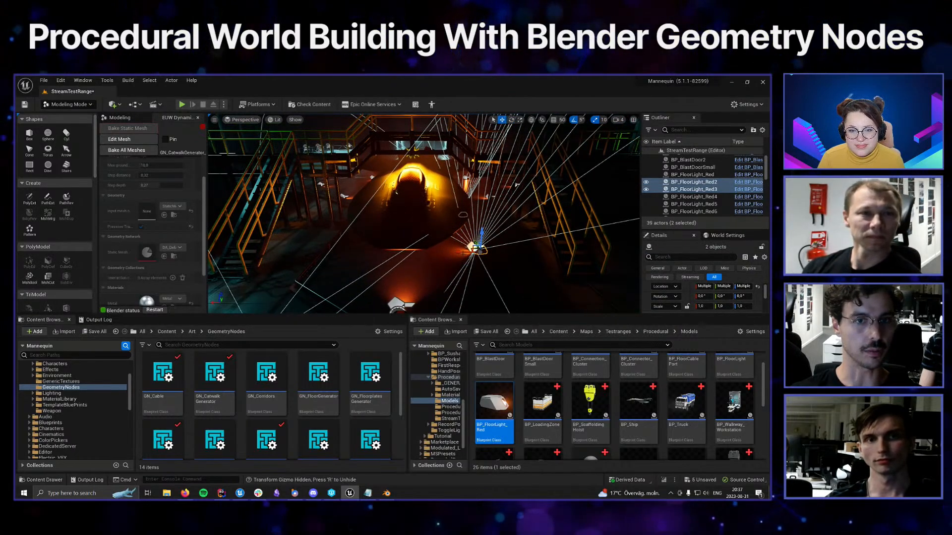
alt+drag(464, 252, 342, 250)
right_drag(342, 251, 411, 256)
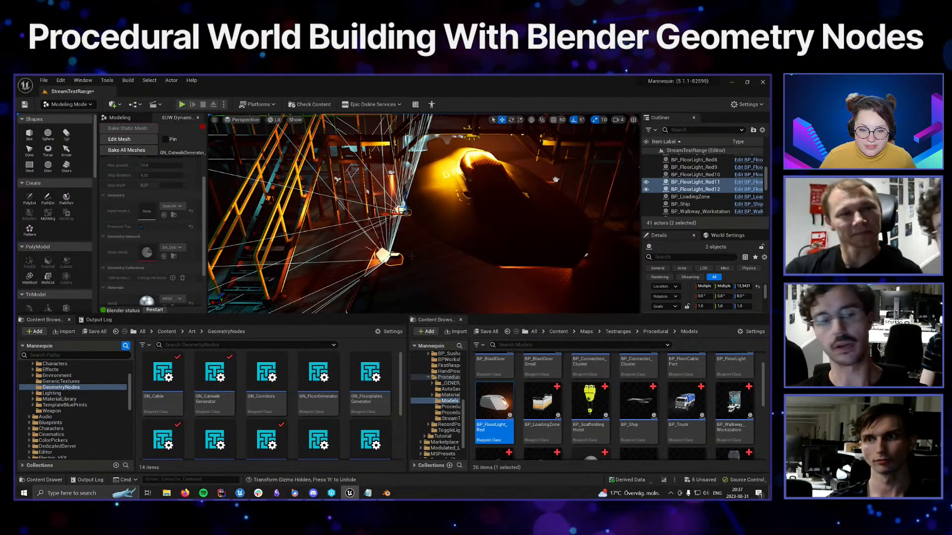
right_drag(409, 263, 379, 270)
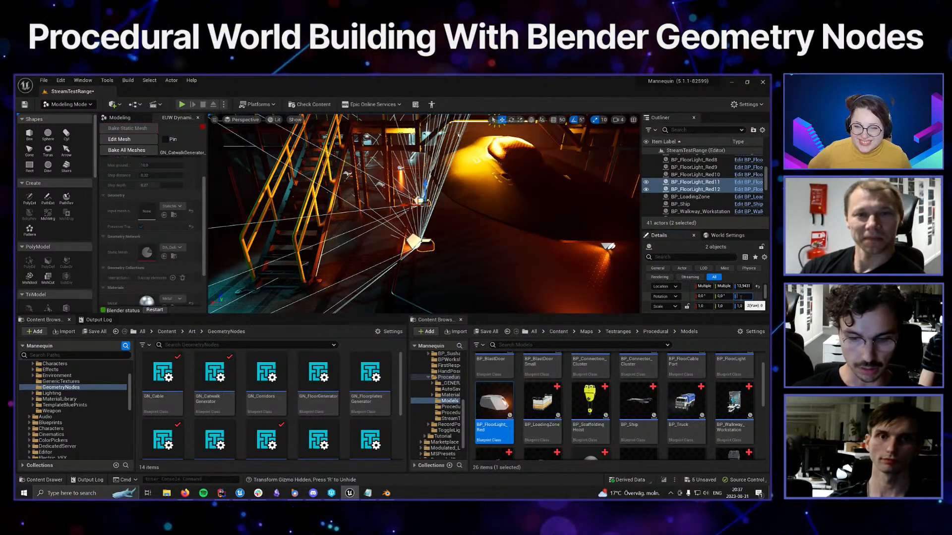
key(Return)
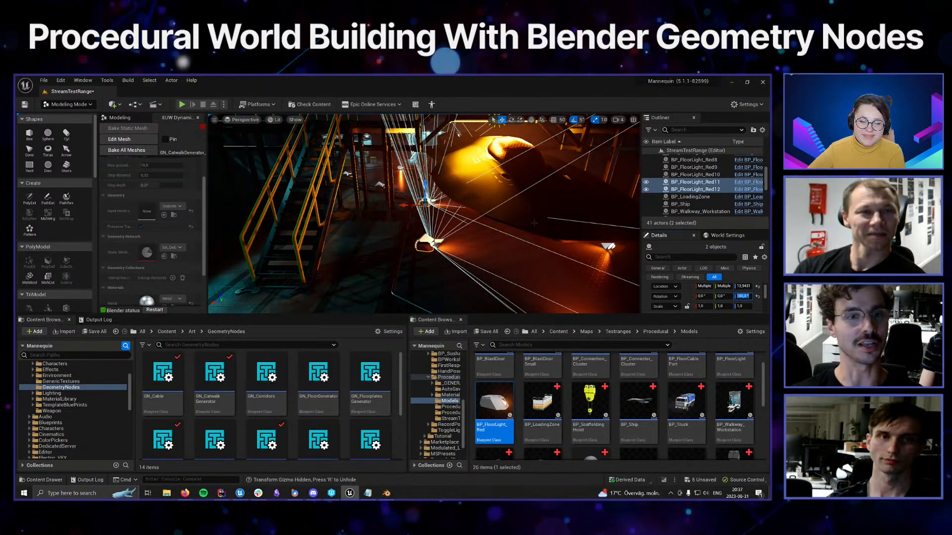
Check the original floor light's position and set the X location of both new copies to 236 to mirror it
right_drag(541, 244, 555, 244)
click(519, 232)
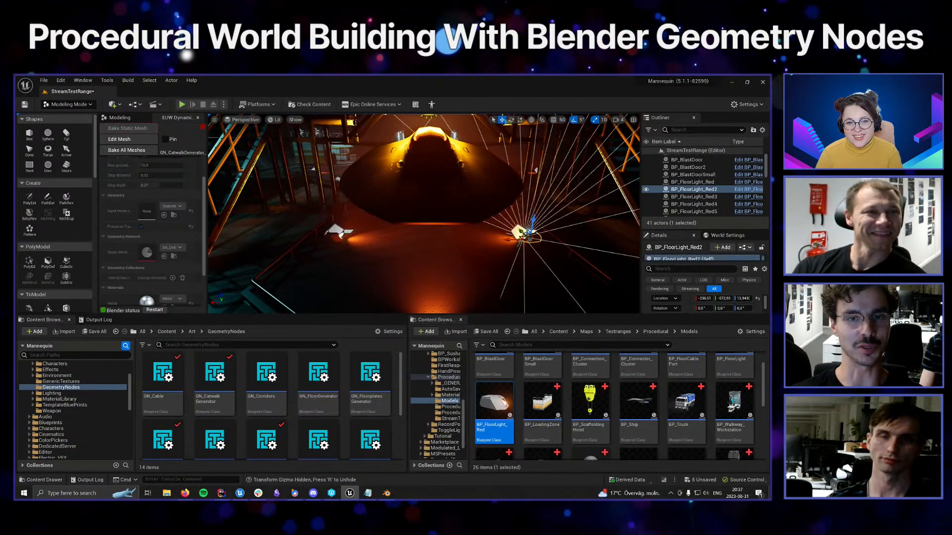
right_drag(454, 249, 407, 245)
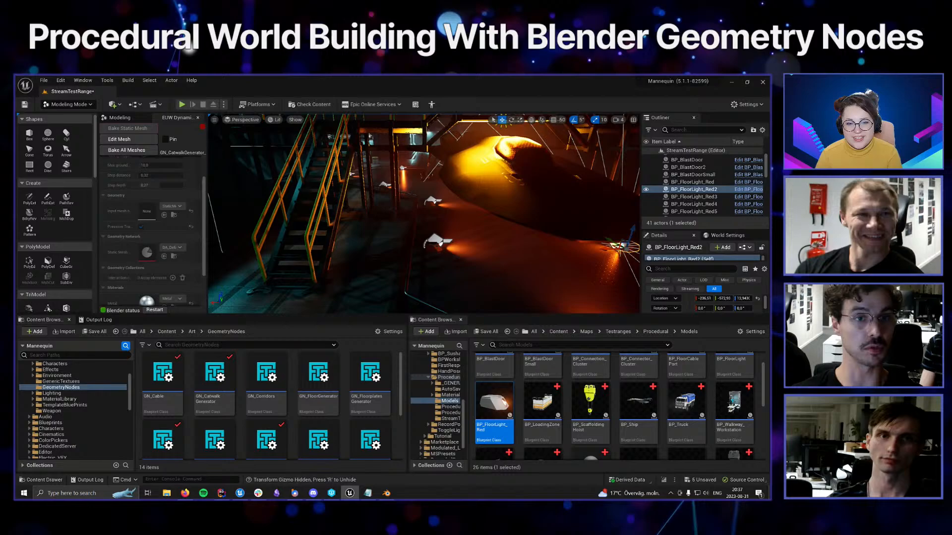
click(438, 245)
ctrl+click(431, 202)
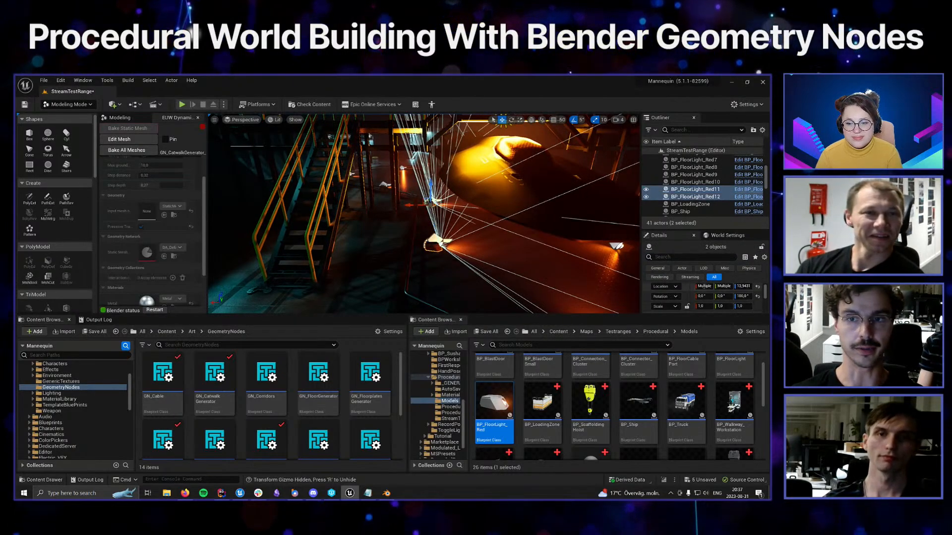
click(702, 286)
text(236)
key(Return)
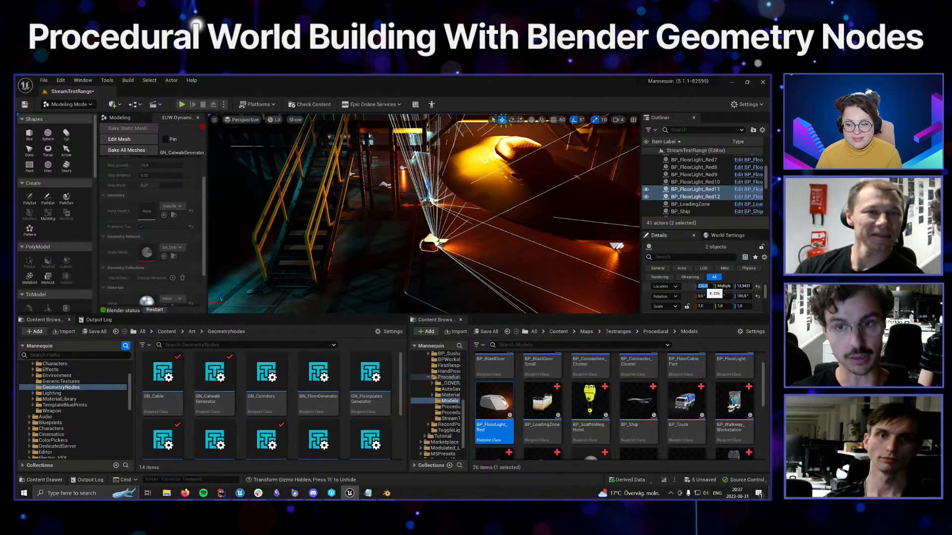
Review the floor light arrangement around the ship and the overall look of the hangar
right_drag(459, 270, 488, 288)
click(494, 250)
mouse_move(494, 250)
right_down()
mouse_move(494, 221)
mouse_move(491, 263)
right_up()
click(479, 166)
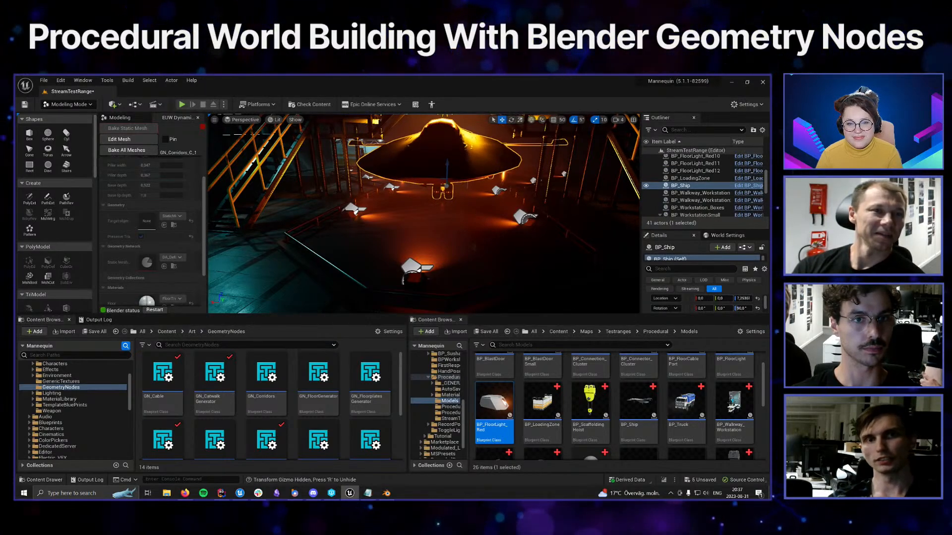
click(472, 240)
right_drag(472, 240, 445, 260)
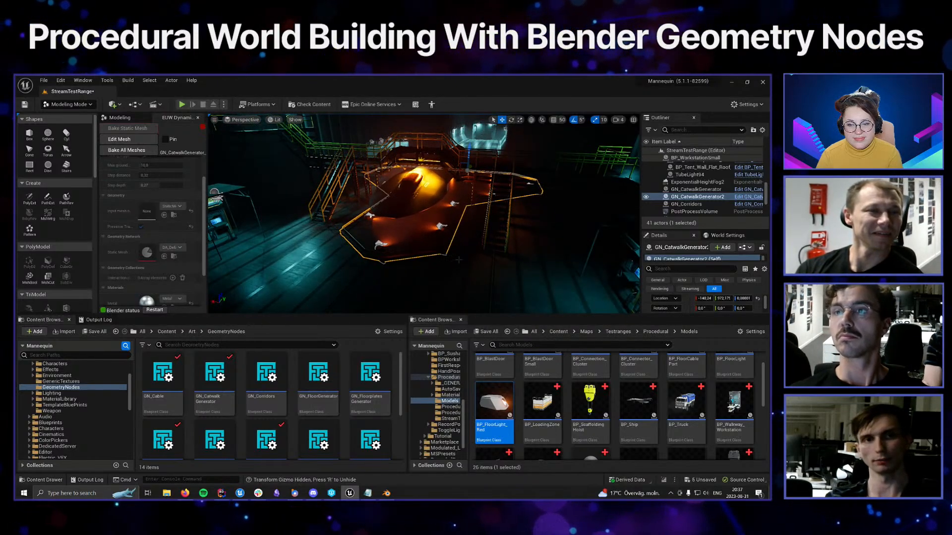
right_drag(459, 259, 446, 247)
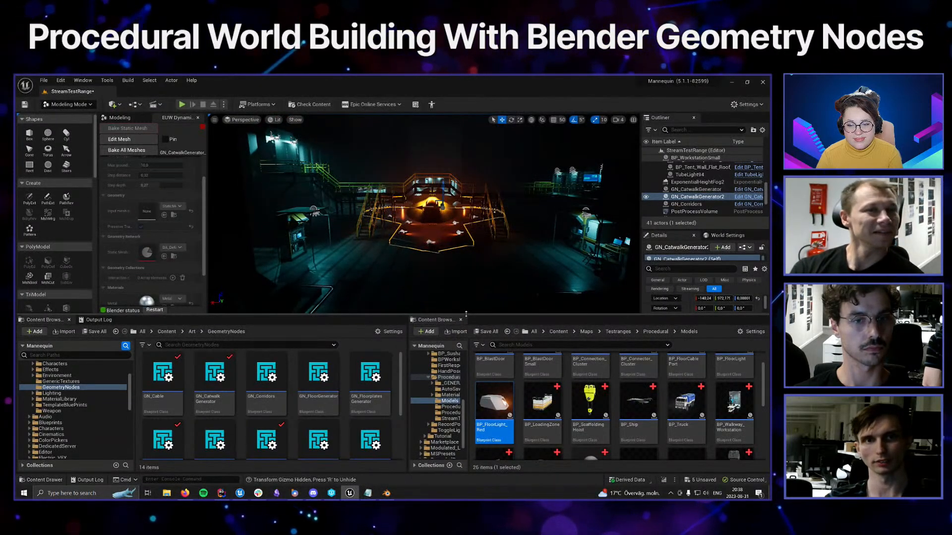
Create a rectangle on the hangar floor in front of the ship platform and set its X and Y location to 0
click(29, 166)
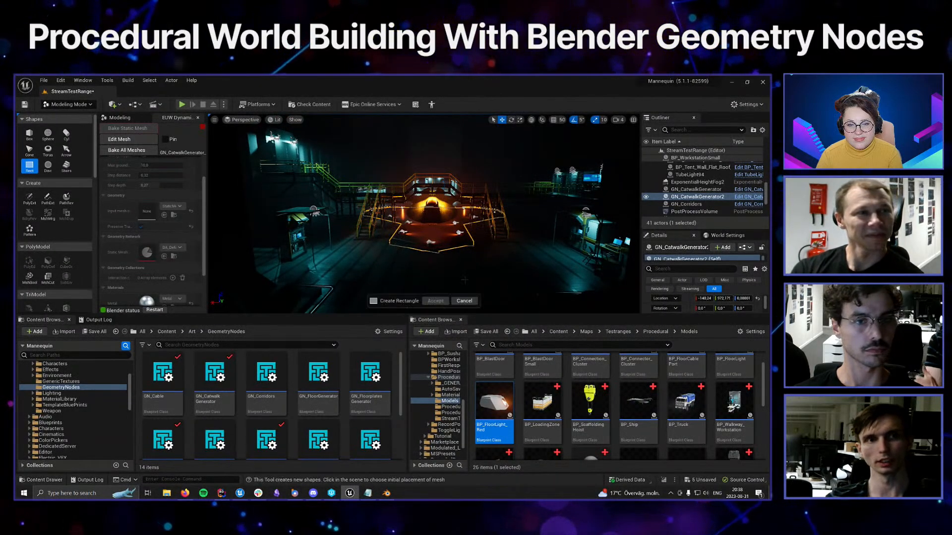
click(432, 268)
right_drag(432, 269, 430, 277)
click(436, 301)
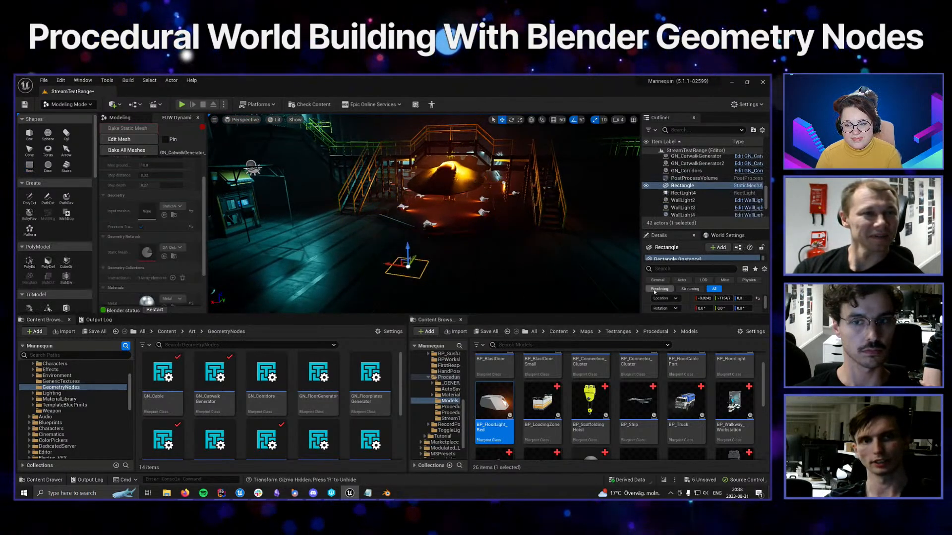
text(0)
key(Return)
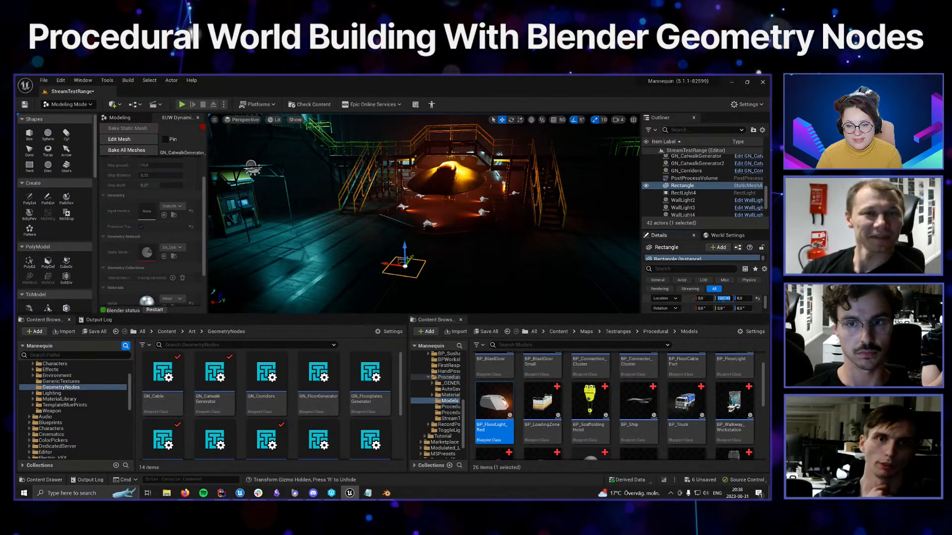
Raise the rectangle above the hangar, stretch its edges with PolyGroup Edit to cover the room like a roof, and accept the edit
right_drag(532, 246, 527, 254)
click(29, 262)
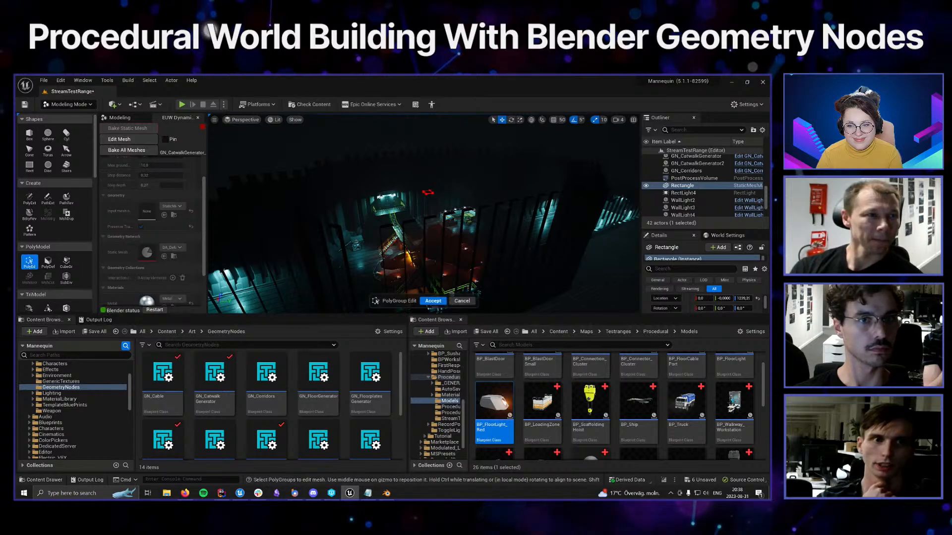
click(419, 193)
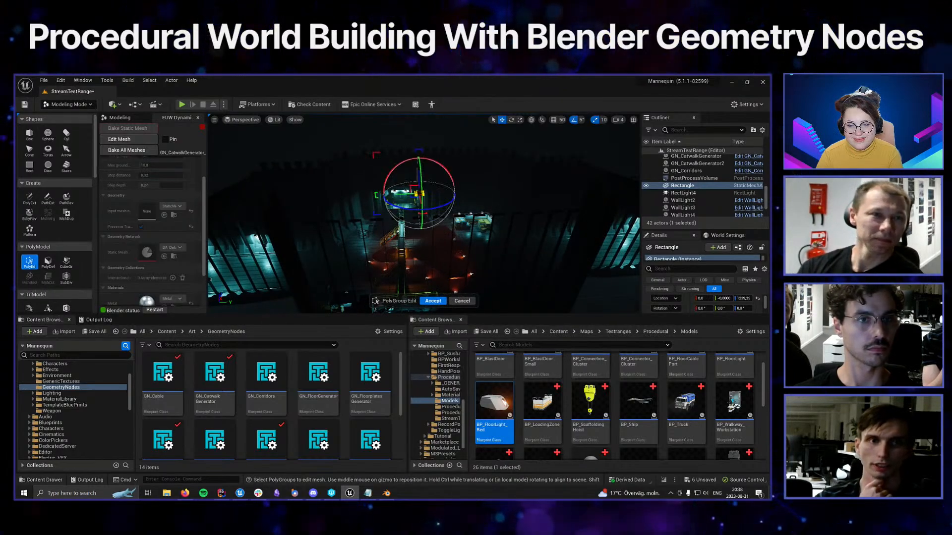
drag(377, 196, 419, 204)
drag(499, 196, 556, 295)
drag(469, 201, 555, 191)
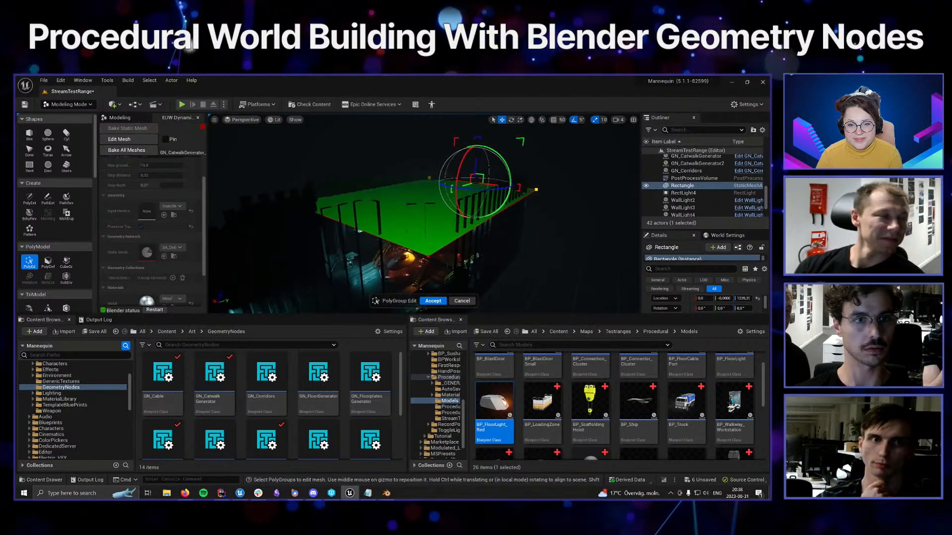
click(433, 301)
Move the roof rectangle up to a Z location of about 1402
alt+drag(484, 262, 449, 261)
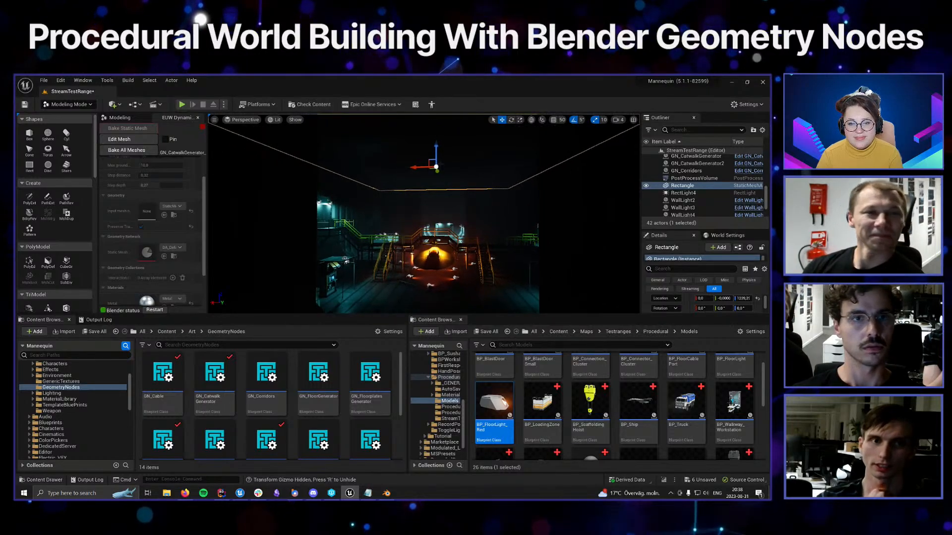
drag(435, 153, 453, 208)
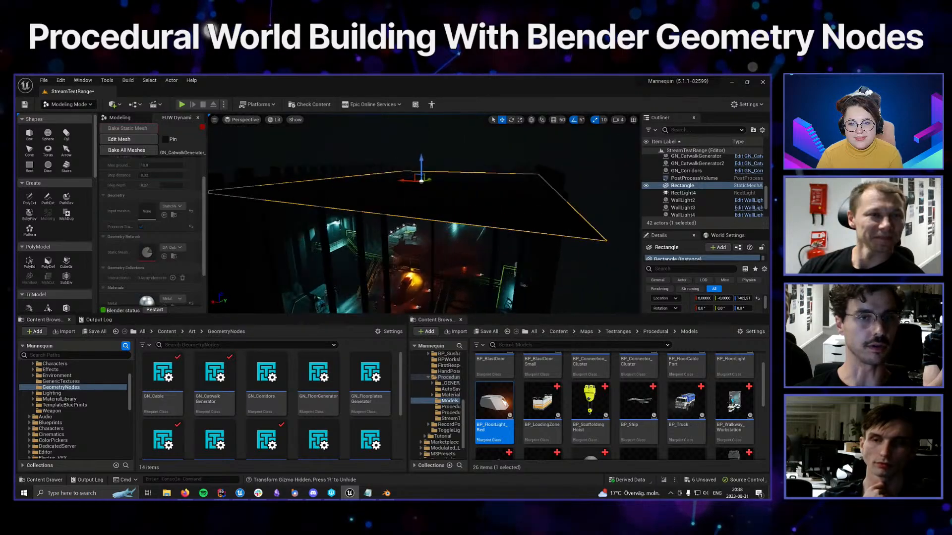
alt+drag(353, 233, 340, 272)
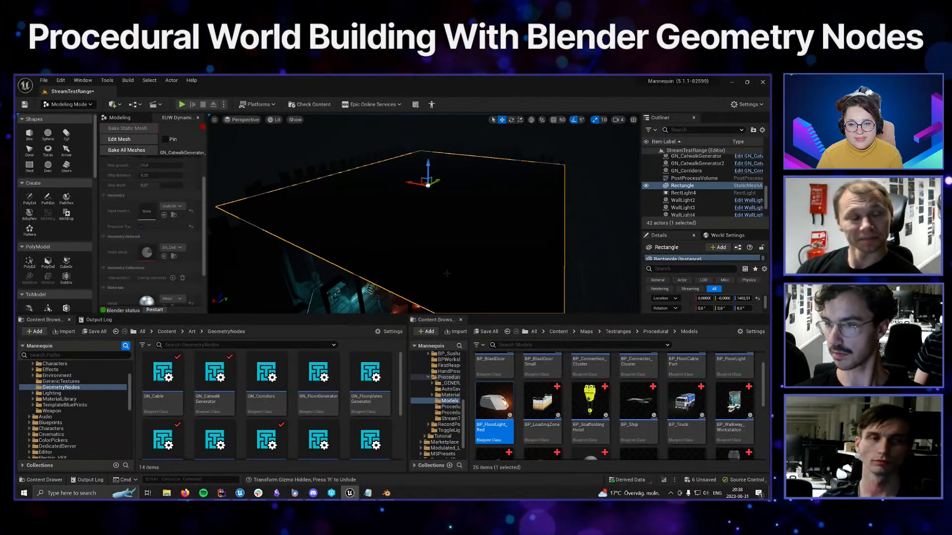
alt+middle_drag(447, 274, 474, 232)
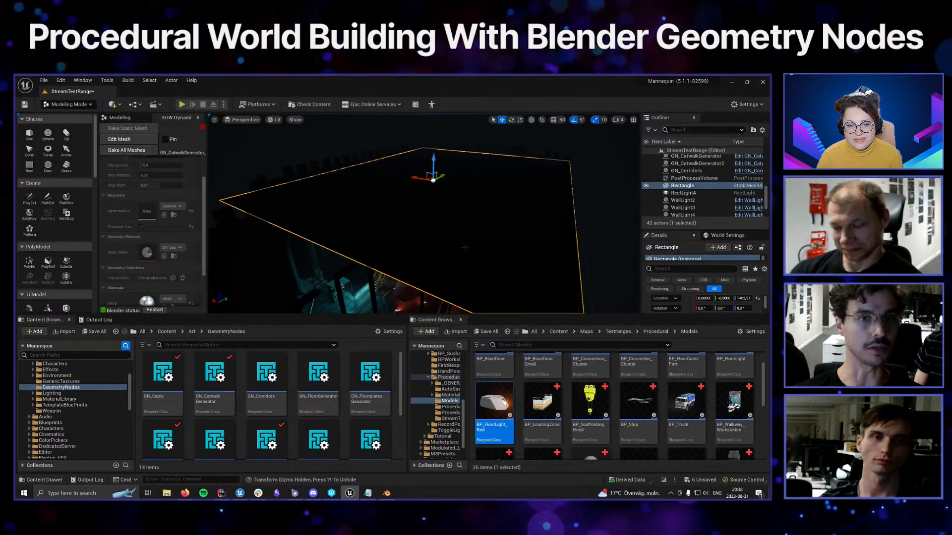
alt+drag(464, 248, 486, 197)
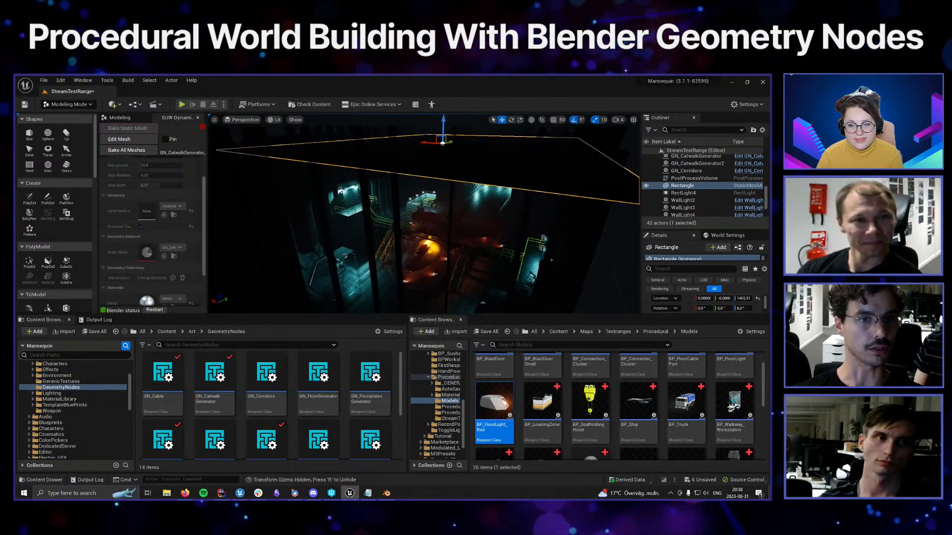
Place a GN_RoofScaffoldingGenerator blueprint in the hangar level
scroll(467, 251, up, 2)
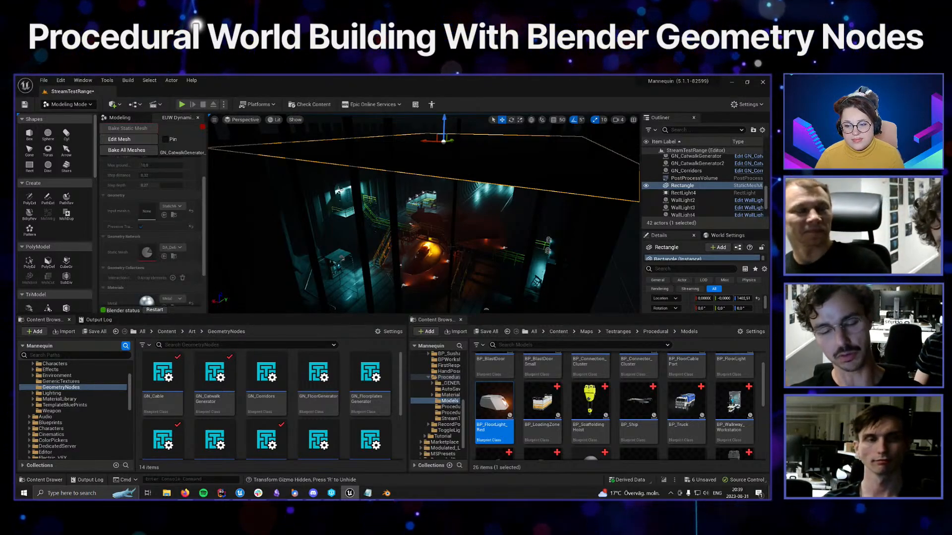
alt+drag(424, 213, 458, 195)
right_drag(424, 213, 410, 221)
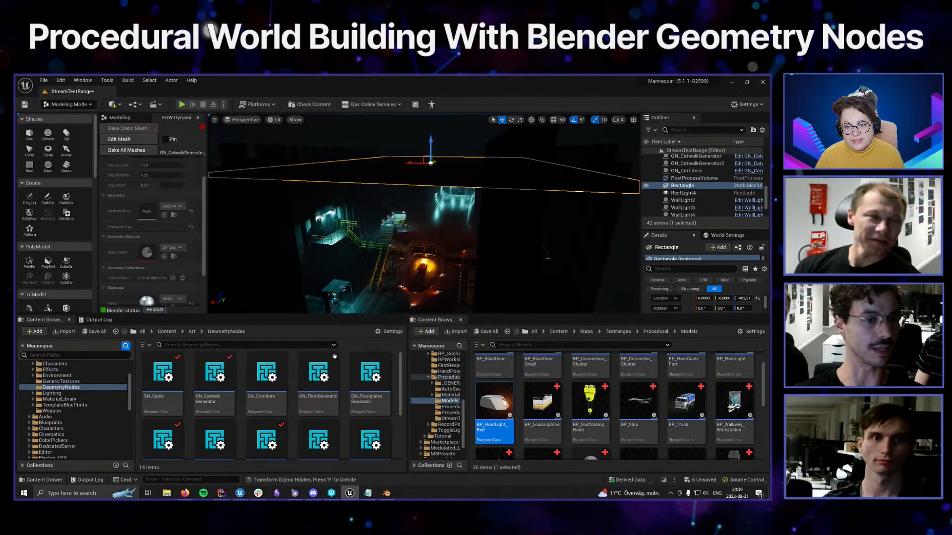
scroll(332, 397, down, 4)
scroll(332, 413, down, 3)
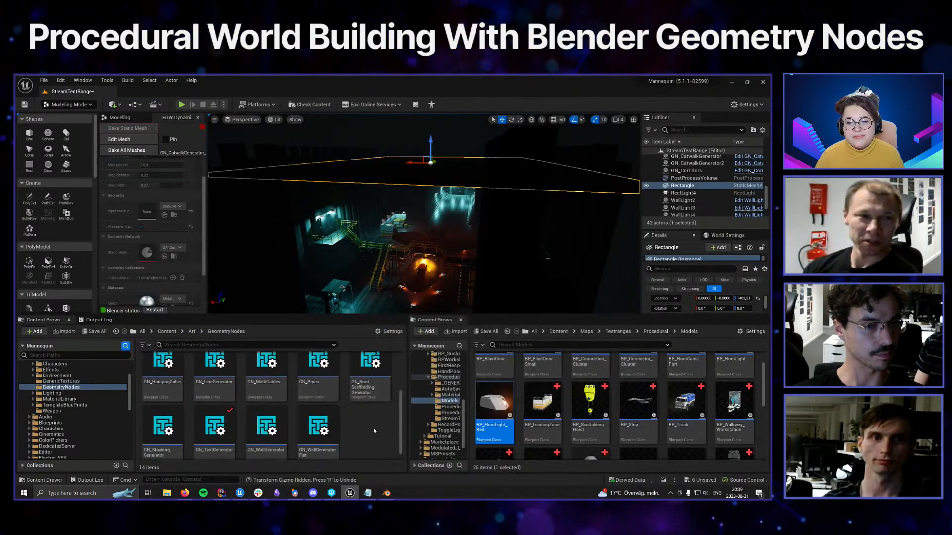
drag(370, 378, 398, 283)
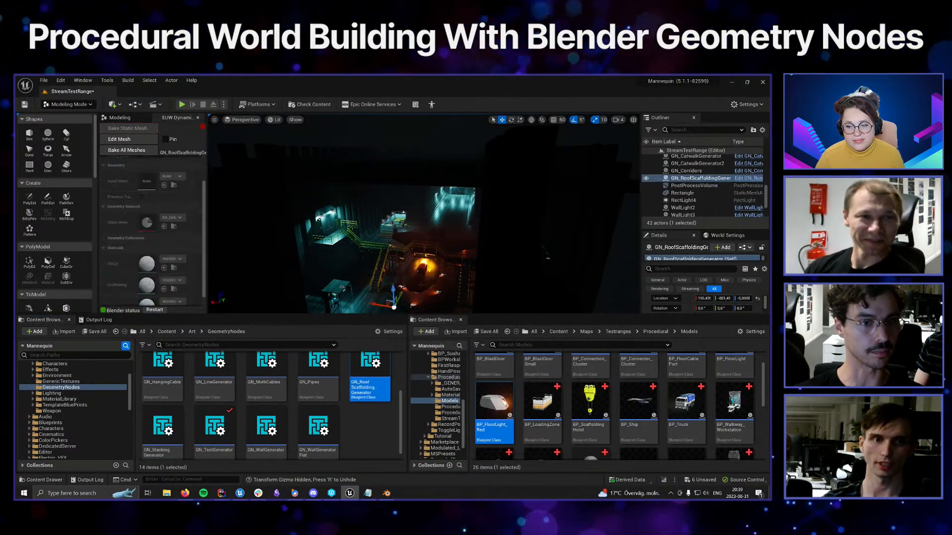
Set the roof scaffolding generator's X and Y location to 0
key(w)
right_drag(398, 283, 398, 286)
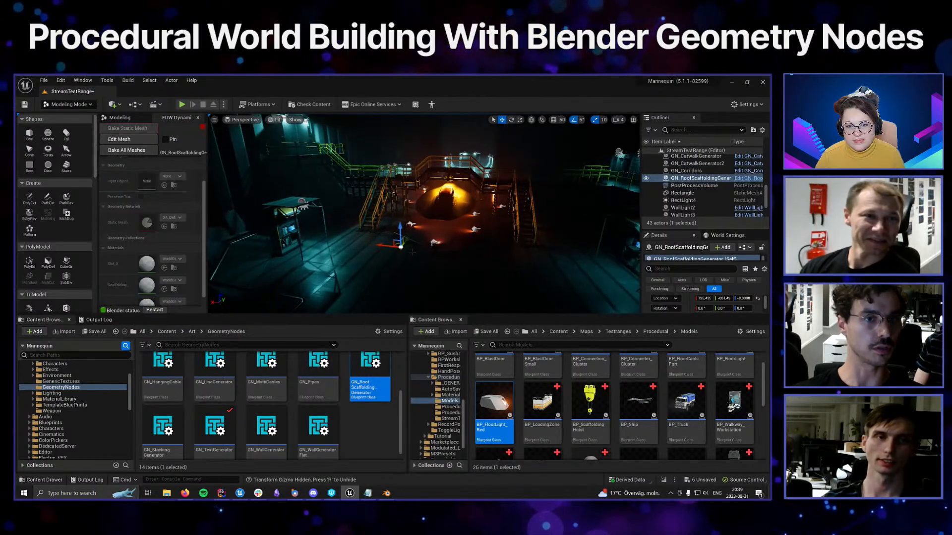
text(0)
key(Return)
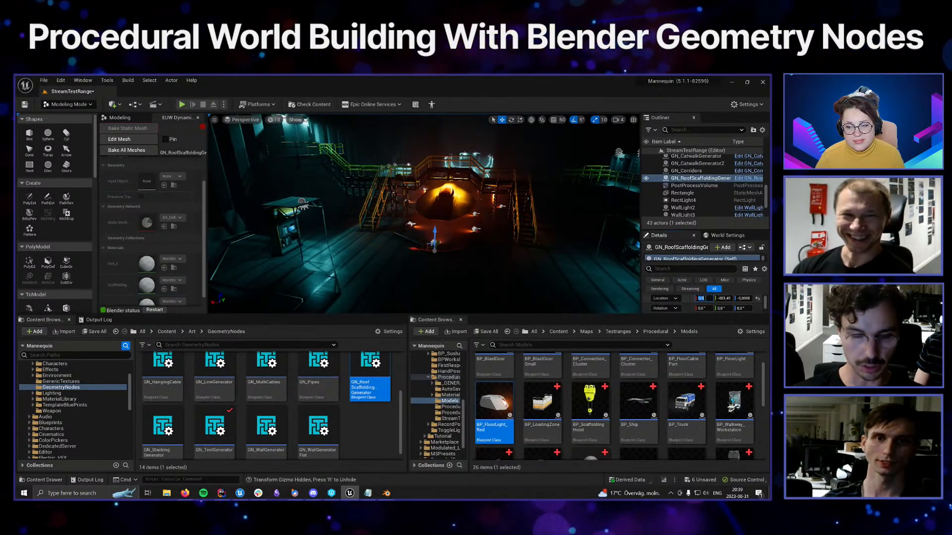
click(723, 299)
text(0)
key(Return)
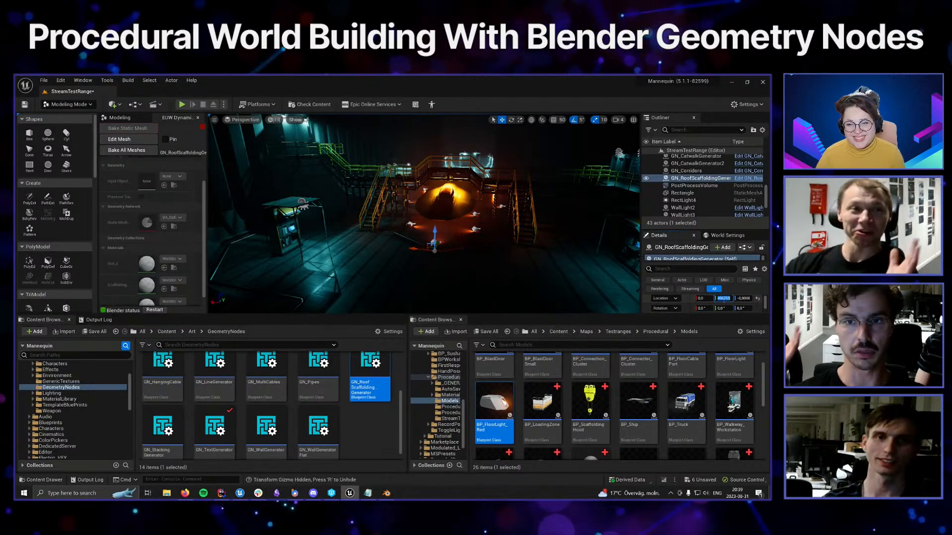
Start mesh editing on the roof scaffolding generator so it builds its default scaffolding above the ship
right_drag(513, 263, 446, 267)
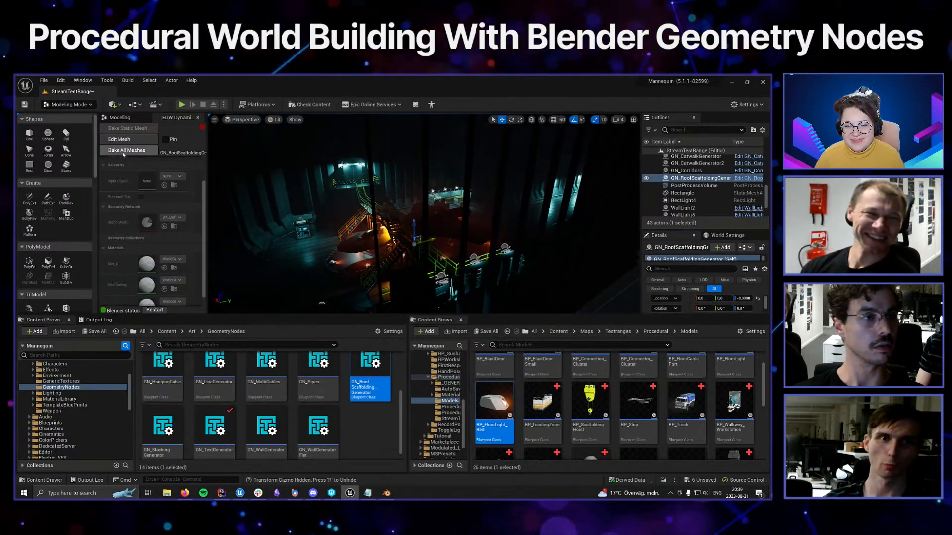
right_drag(311, 234, 367, 235)
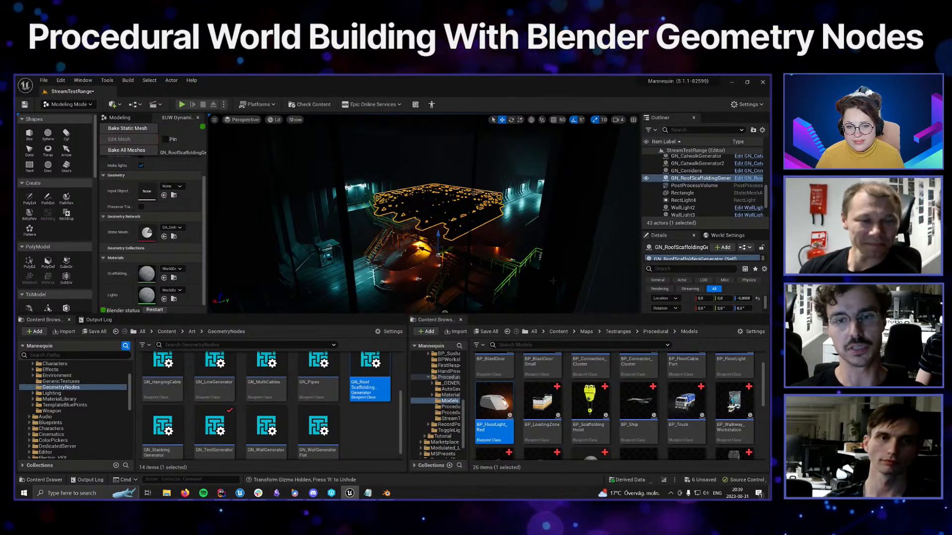
mouse_move(367, 235)
right_down()
mouse_move(369, 223)
mouse_move(373, 231)
right_up()
Assign the roof Rectangle as the input object of the roof scaffolding generator
scroll(724, 188, down, 1)
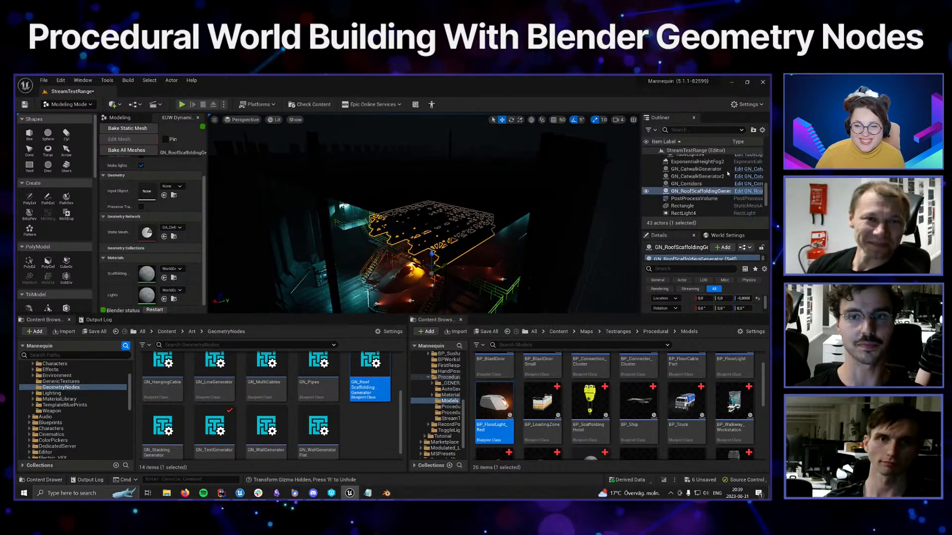
click(694, 189)
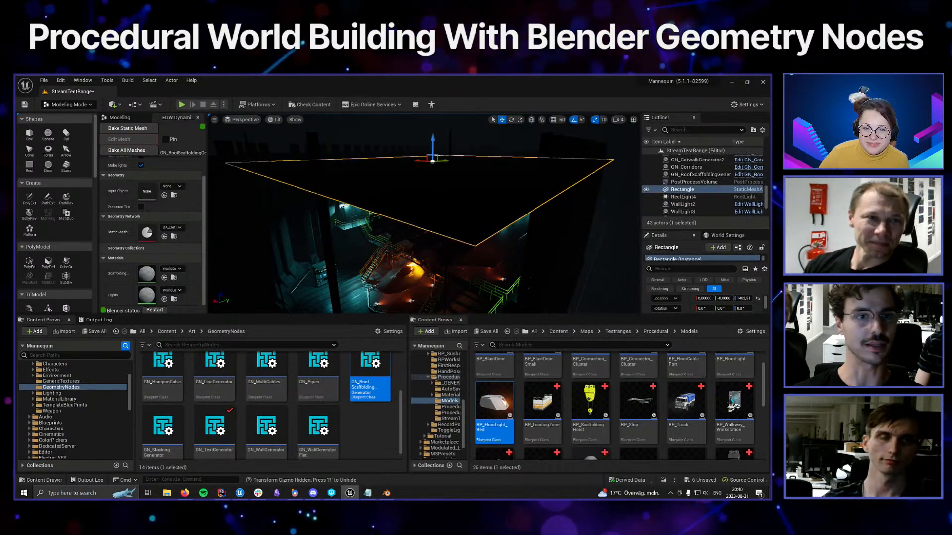
drag(682, 189, 150, 202)
right_drag(392, 223, 429, 223)
click(415, 255)
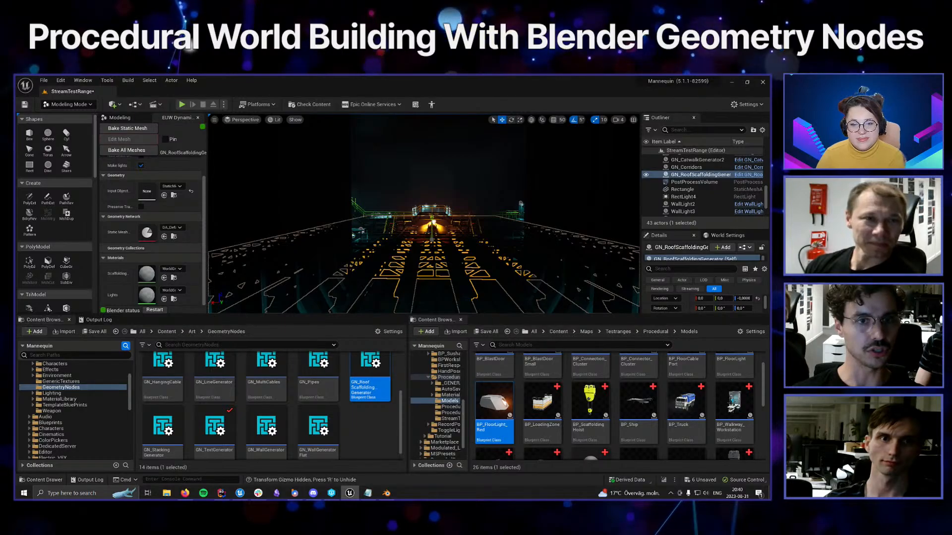
Raise the roof scaffolding generator along Z to about 1229, so it sits high above the ship
drag(433, 221, 432, 130)
right_drag(433, 131, 436, 127)
right_drag(461, 242, 464, 222)
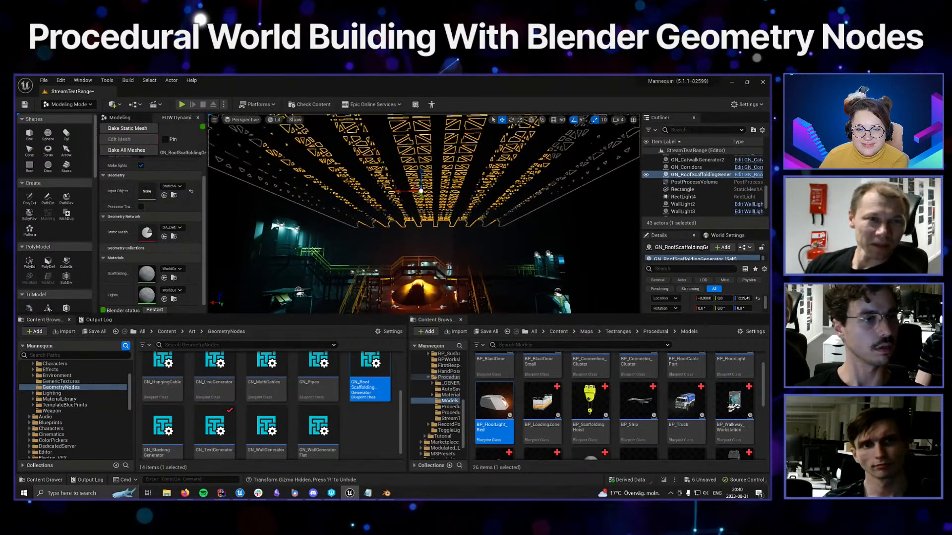
Change the roof scaffolding's grid density and enable its roof beam option
scroll(175, 205, up, 2)
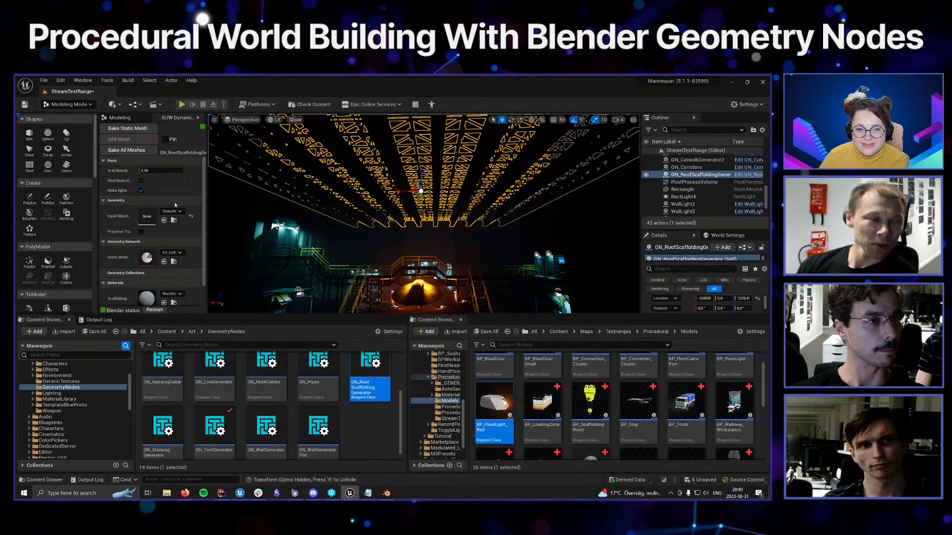
click(140, 181)
right_drag(424, 214, 421, 257)
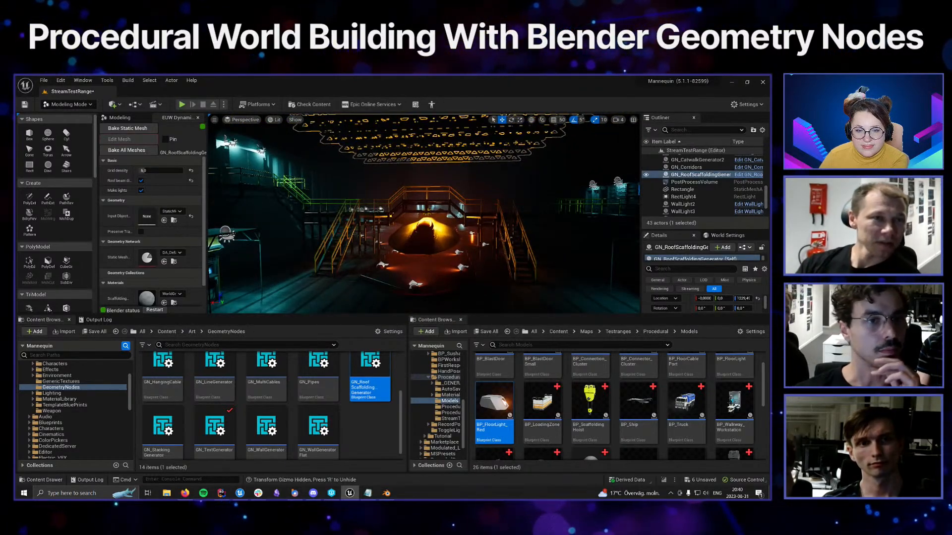
Examine the roof scaffolding, catwalks and corridors around the ship from several viewpoints
key(e)
right_drag(384, 200, 383, 196)
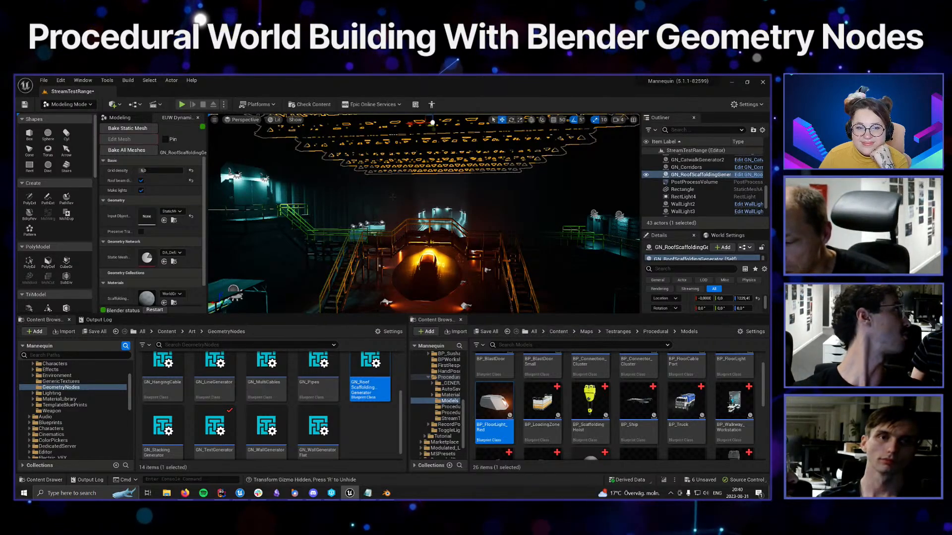
right_drag(393, 200, 400, 189)
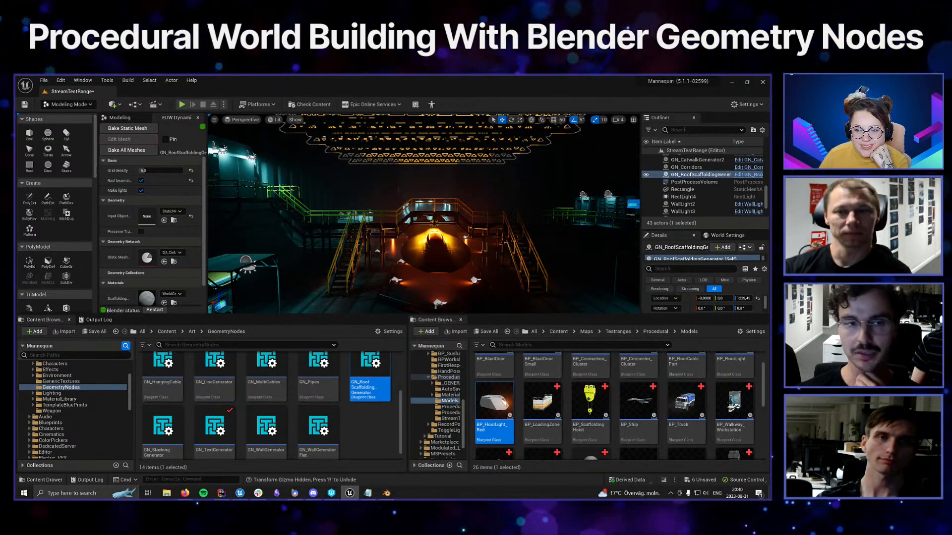
right_drag(400, 189, 410, 189)
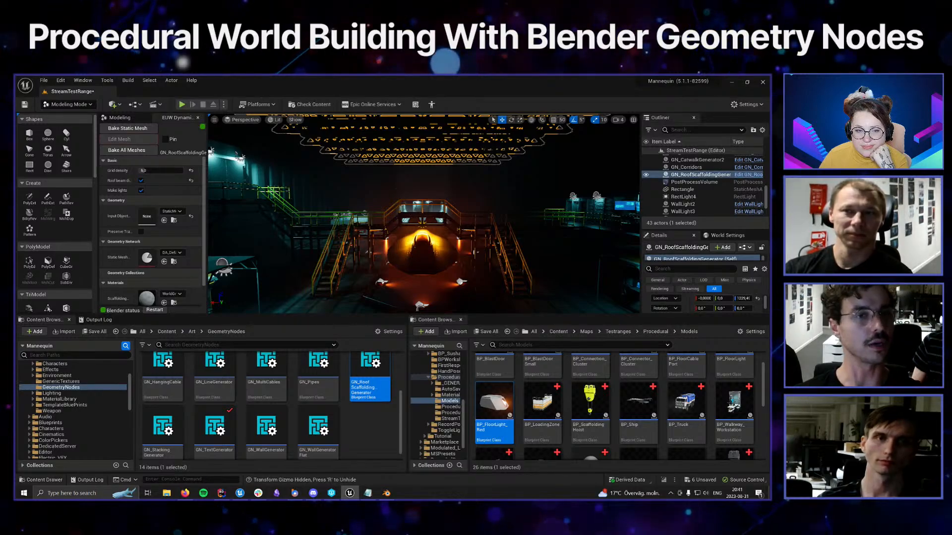
mouse_move(423, 213)
right_down()
mouse_move(411, 226)
mouse_move(423, 203)
mouse_move(415, 188)
mouse_move(436, 199)
right_up()
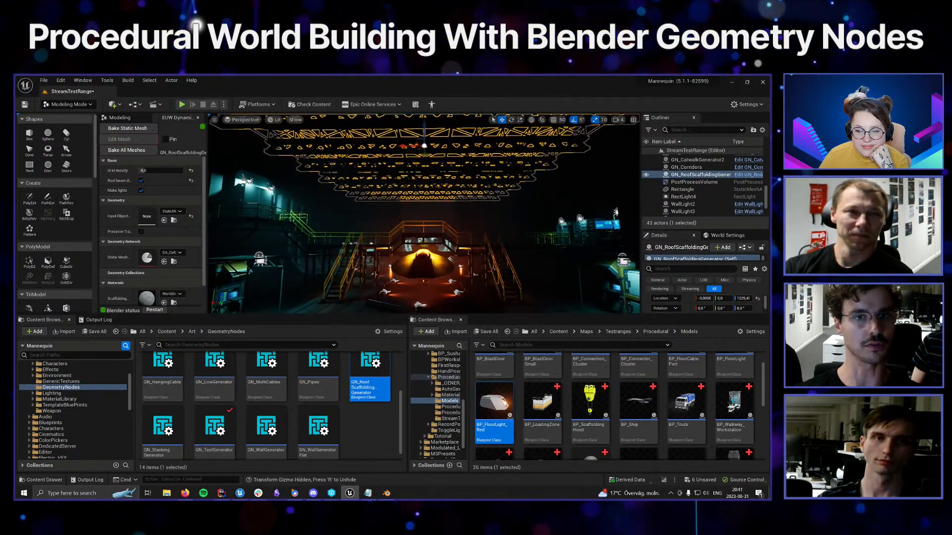
click(544, 207)
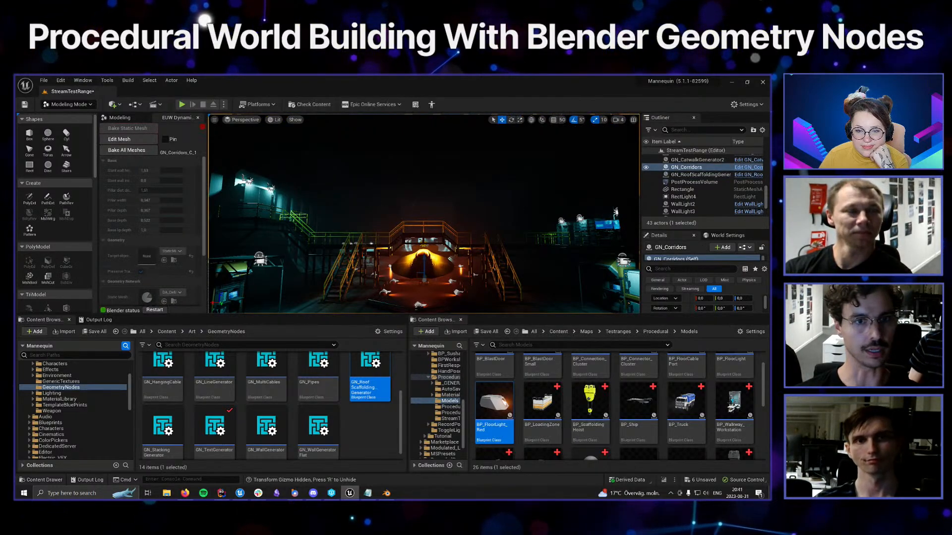
click(484, 244)
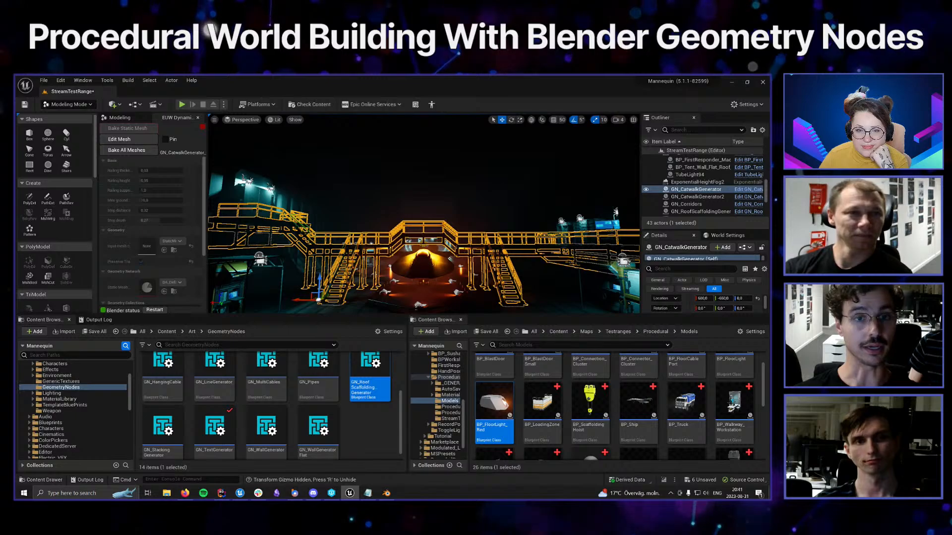
right_drag(483, 244, 485, 265)
click(450, 220)
double_click(689, 203)
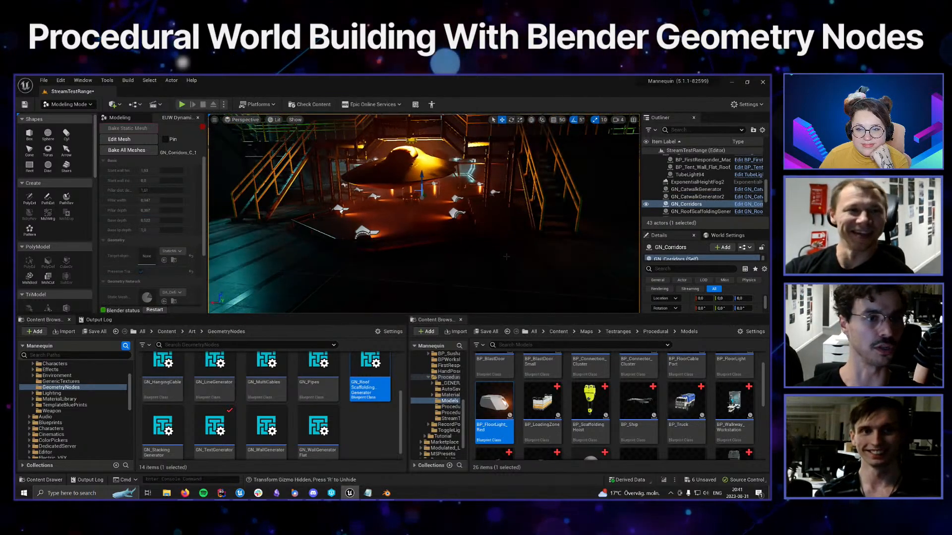
Assign a Metal material to the scaffolding of the roof scaffolding generator
right_drag(480, 262, 424, 148)
key(w)
right_drag(441, 185, 449, 158)
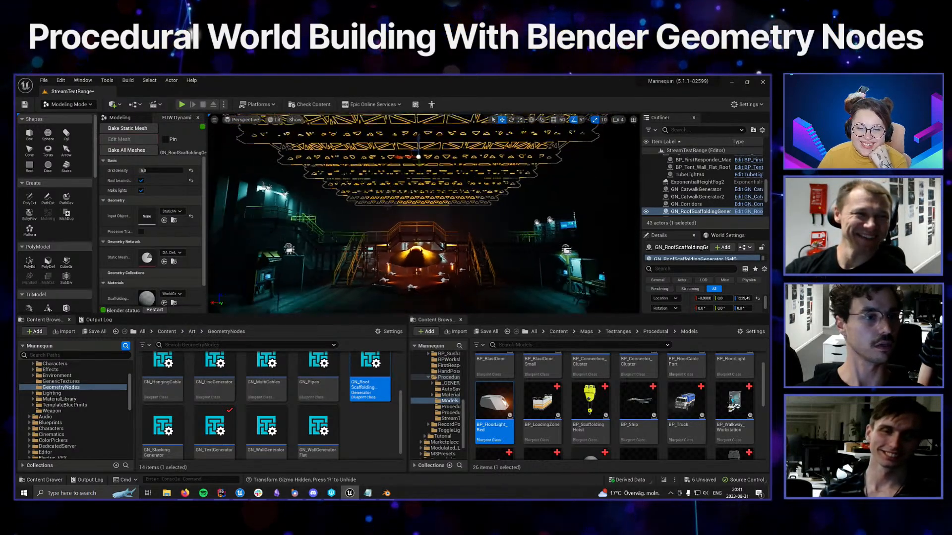
scroll(169, 273, down, 2)
click(172, 268)
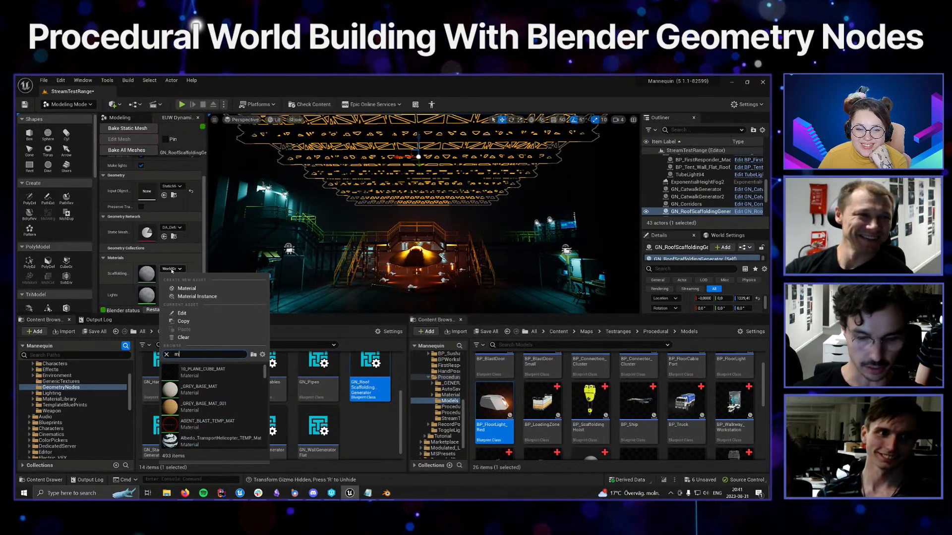
click(202, 371)
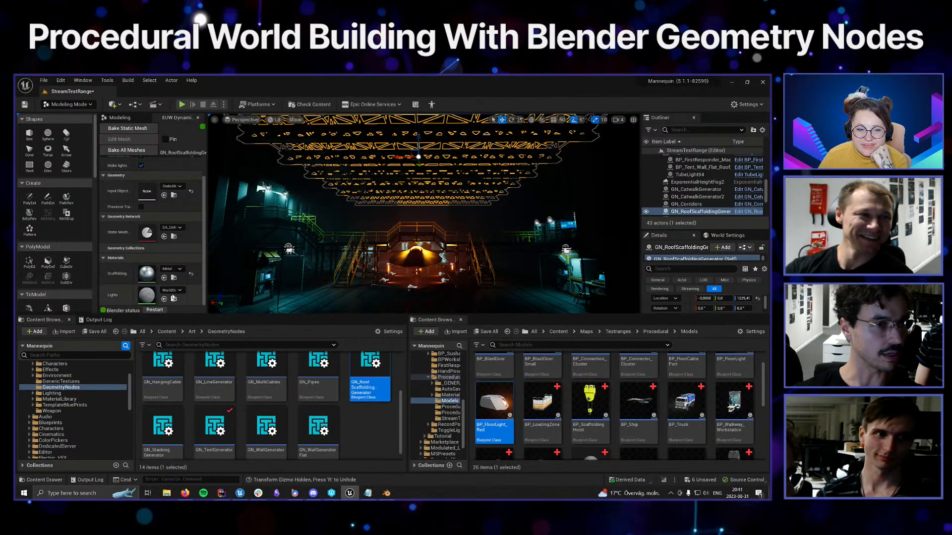
Find and assign the RoofLights material to the lights of the roof scaffolding generator
click(172, 291)
text(light)
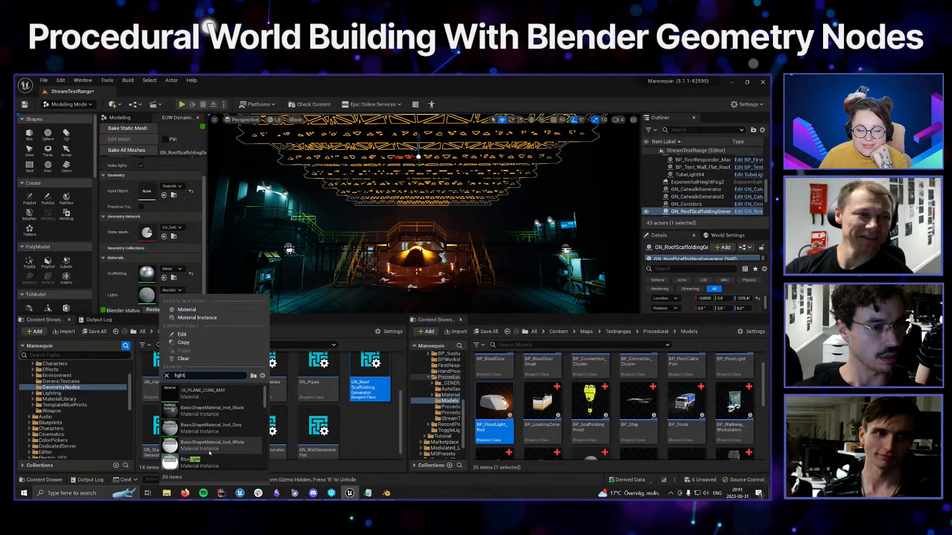
scroll(209, 453, down, 2)
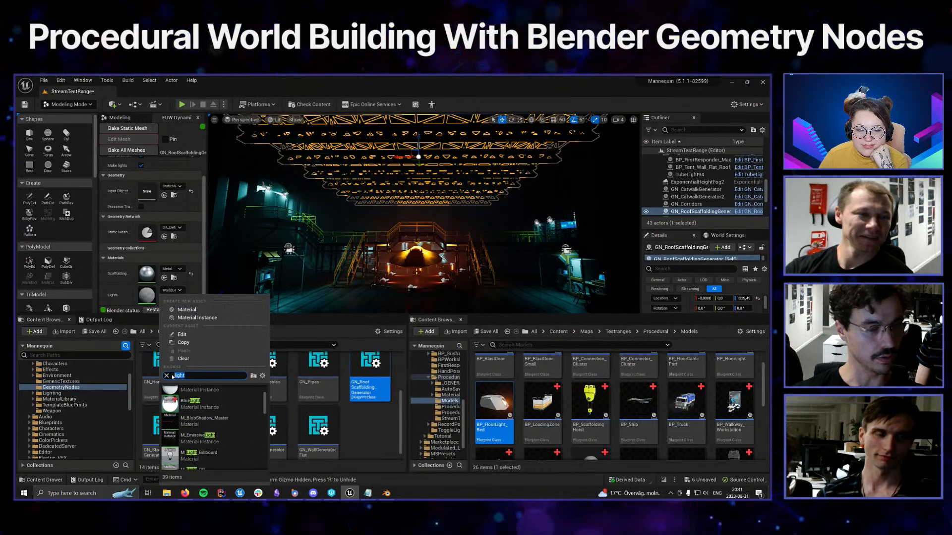
text(roof)
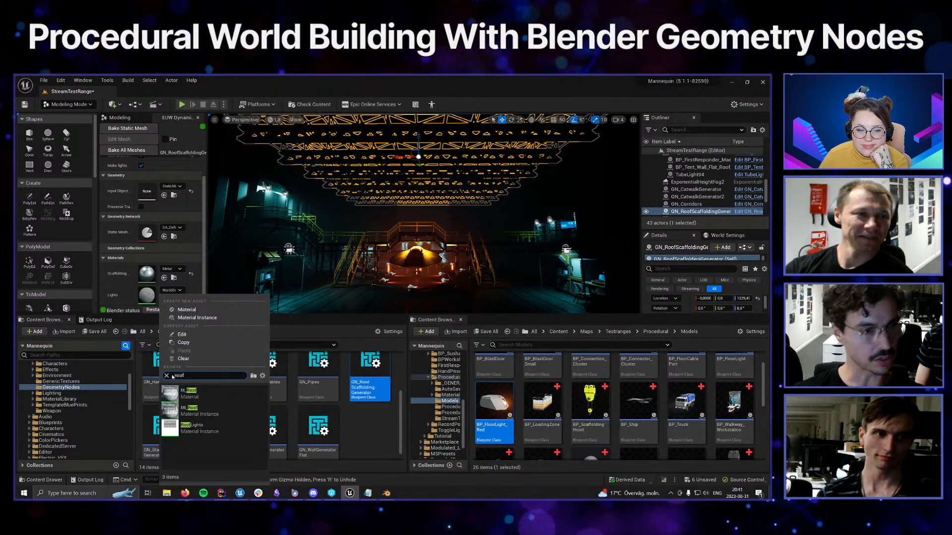
click(206, 437)
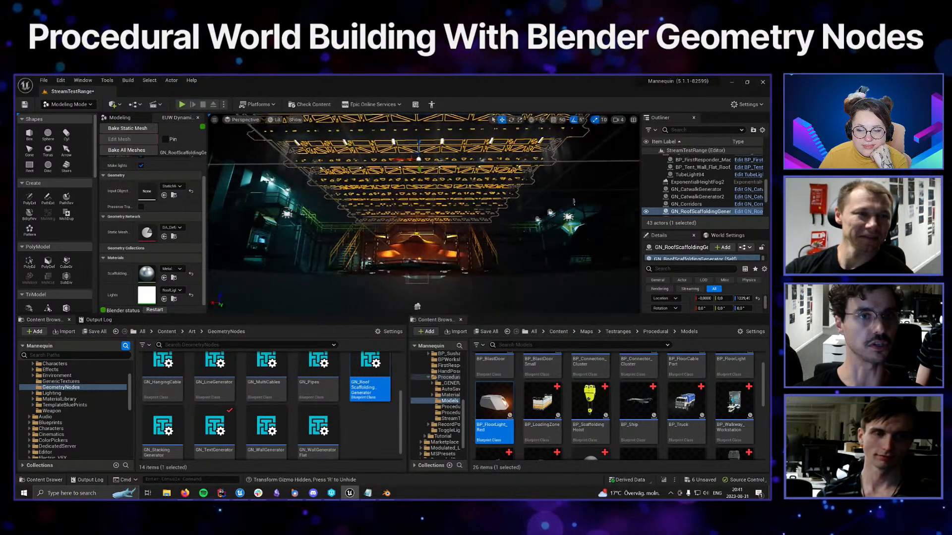
Review the lit roof from below without the selection outline, and bake the roof scaffolding generator to a static mesh
click(503, 234)
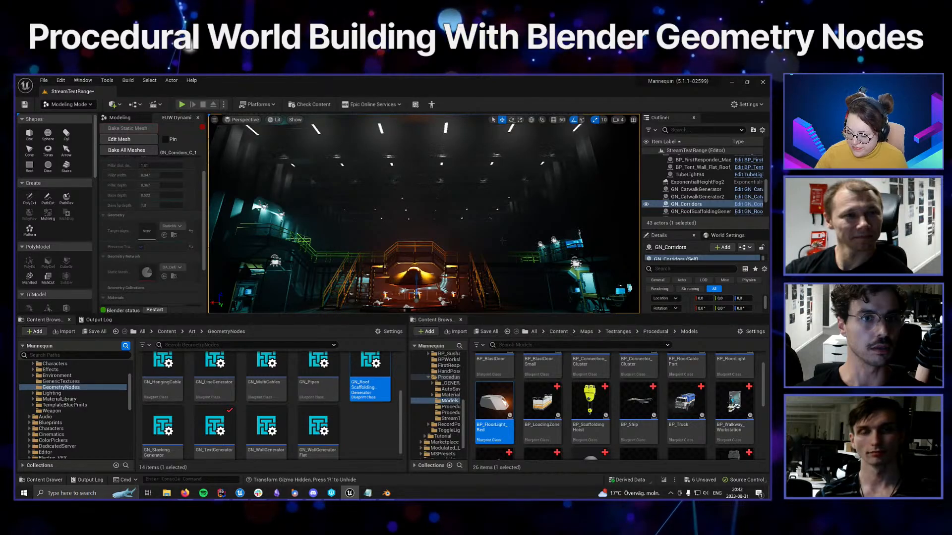
right_drag(498, 246, 497, 244)
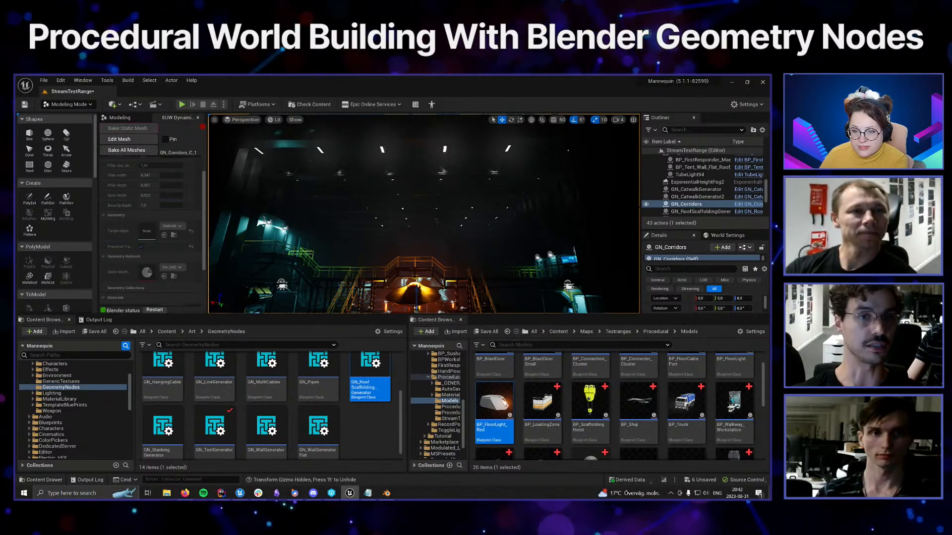
right_drag(437, 236, 435, 232)
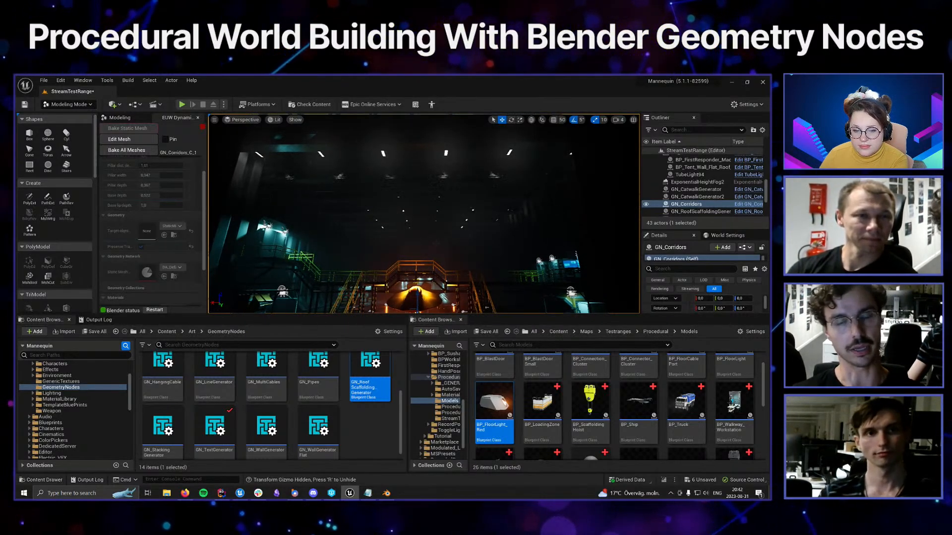
right_drag(448, 233, 443, 247)
scroll(447, 233, up, 1)
click(447, 227)
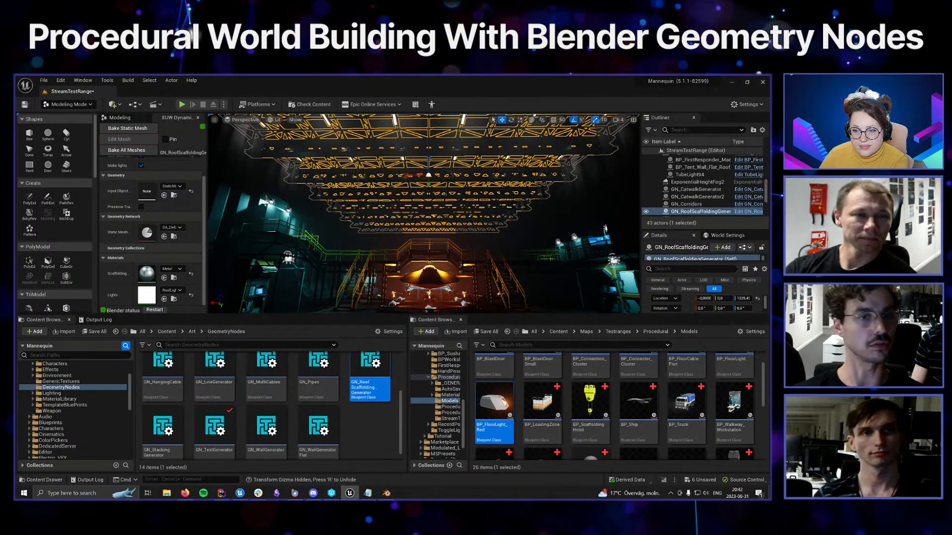
right_drag(468, 244, 467, 238)
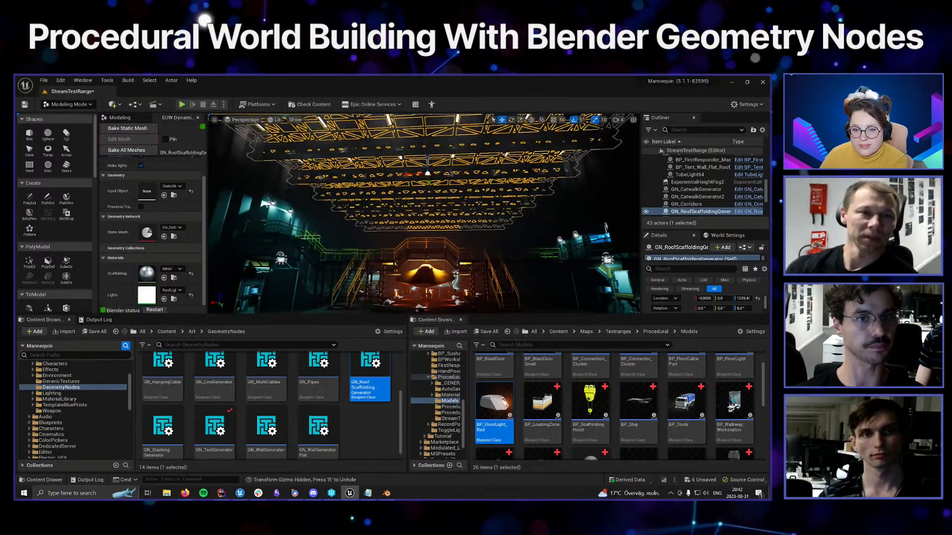
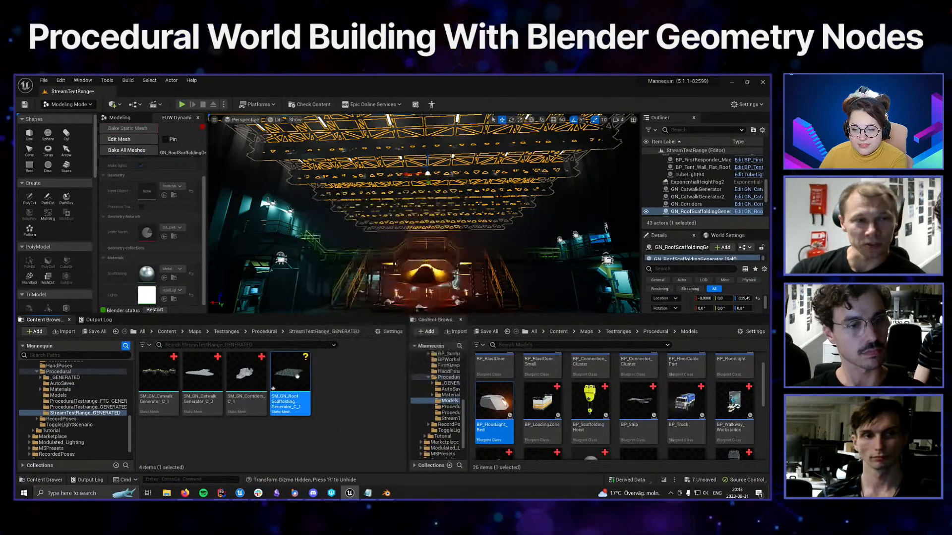
Place a BP_ScaffoldingHoist blueprint in the hangar near the roof scaffolding
mouse_move(424, 213)
right_down()
mouse_move(426, 235)
mouse_move(426, 211)
right_up()
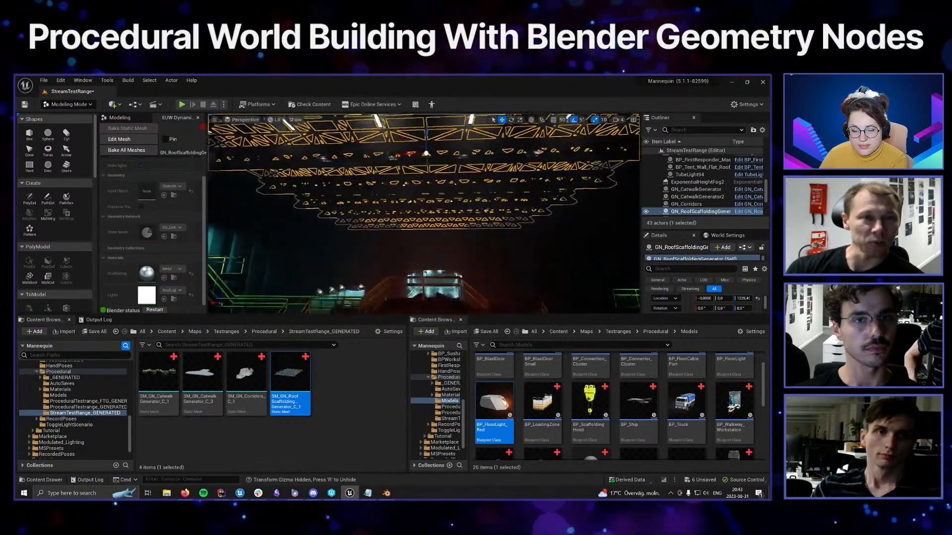
click(589, 404)
drag(546, 280, 442, 164)
right_drag(474, 184, 483, 178)
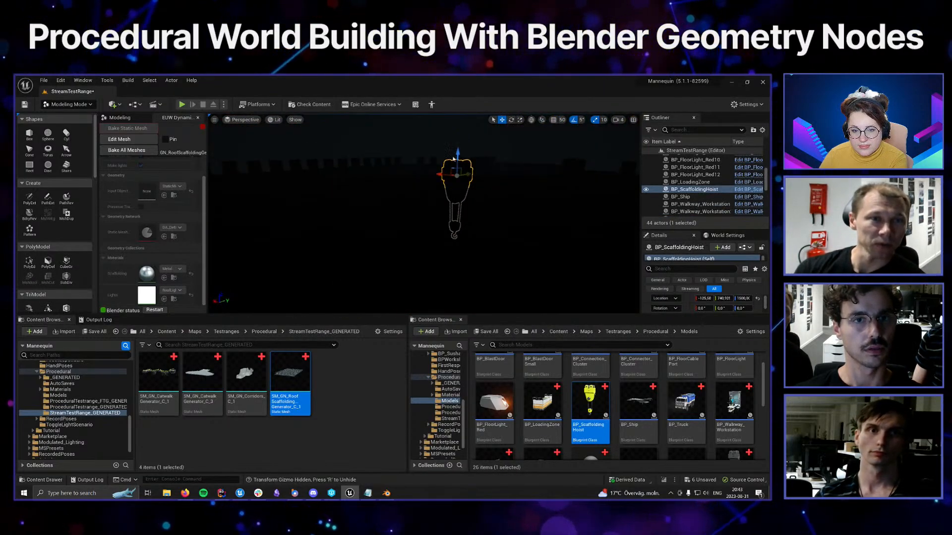
Move the scaffolding hoist up under the roof, to about Y 575 and Z 1093
drag(457, 153, 457, 186)
right_drag(456, 185, 456, 188)
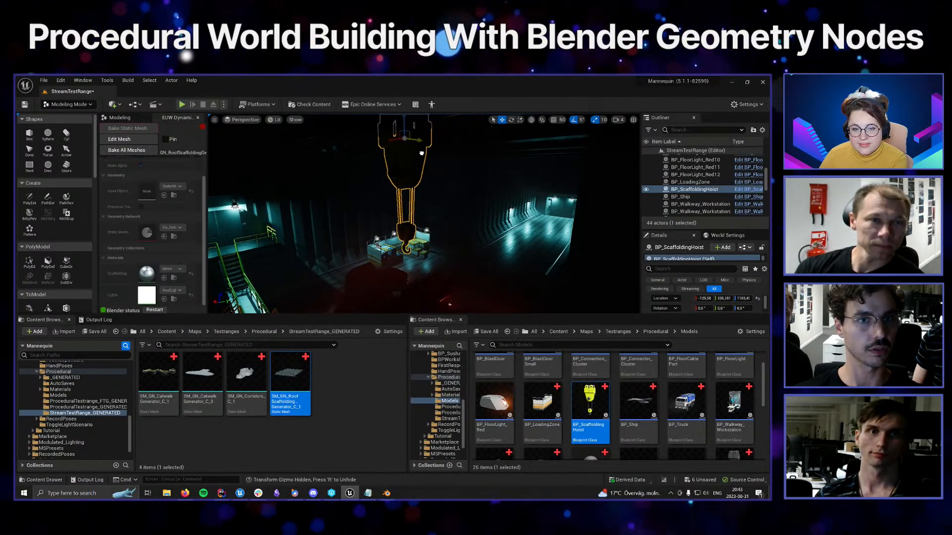
right_drag(422, 153, 422, 153)
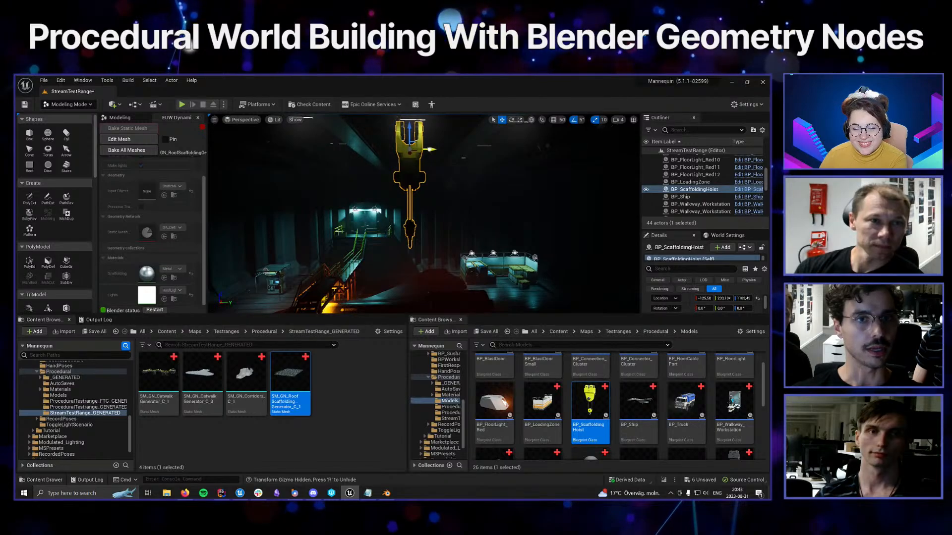
drag(430, 149, 471, 151)
right_drag(471, 150, 471, 150)
drag(431, 138, 430, 125)
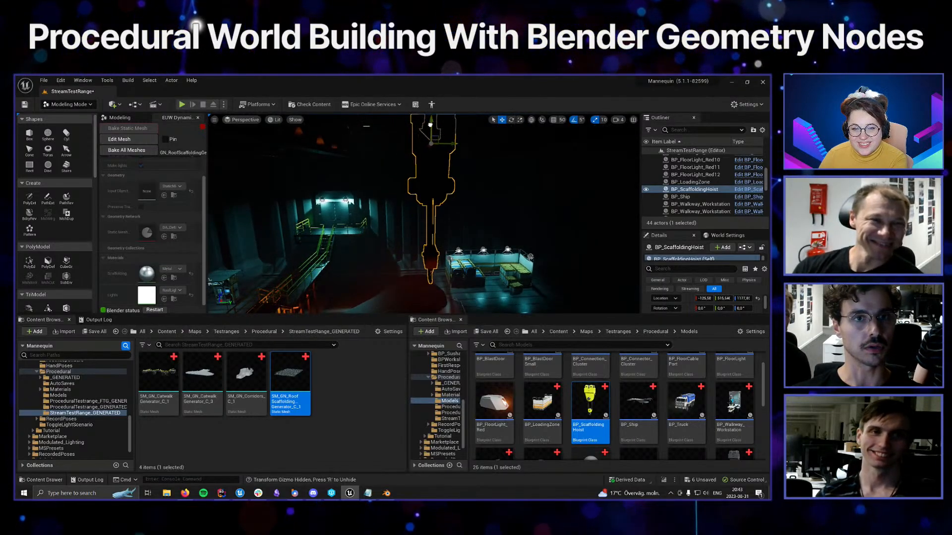
right_drag(431, 142, 431, 143)
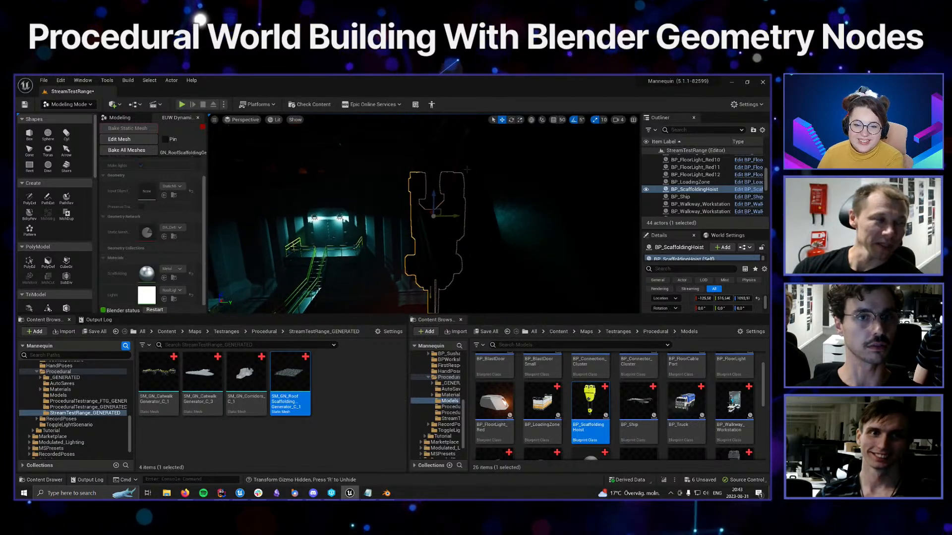
right_drag(467, 171, 467, 171)
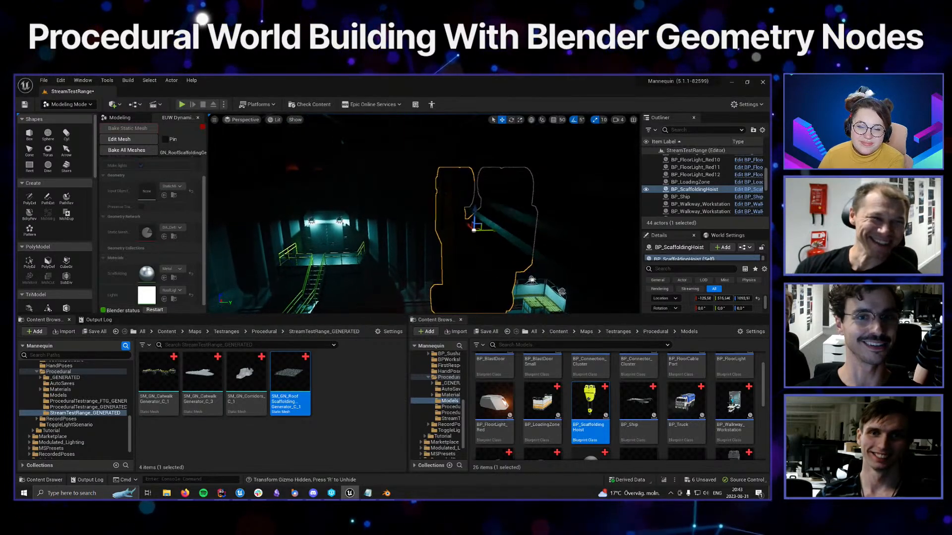
Switch the viewport to wireframe display and align the hoist with a roof scaffolding beam at about X 37, Y 495
click(299, 120)
click(318, 147)
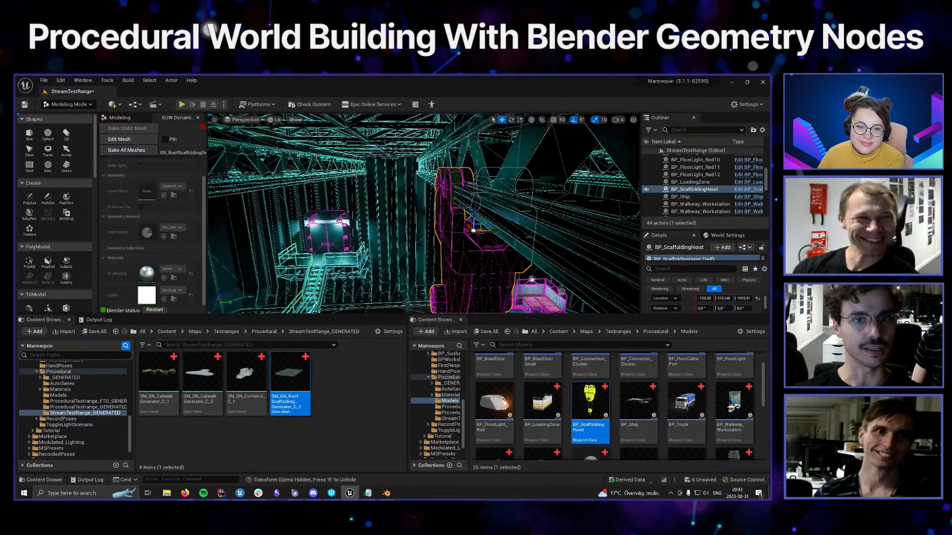
right_drag(422, 184, 422, 184)
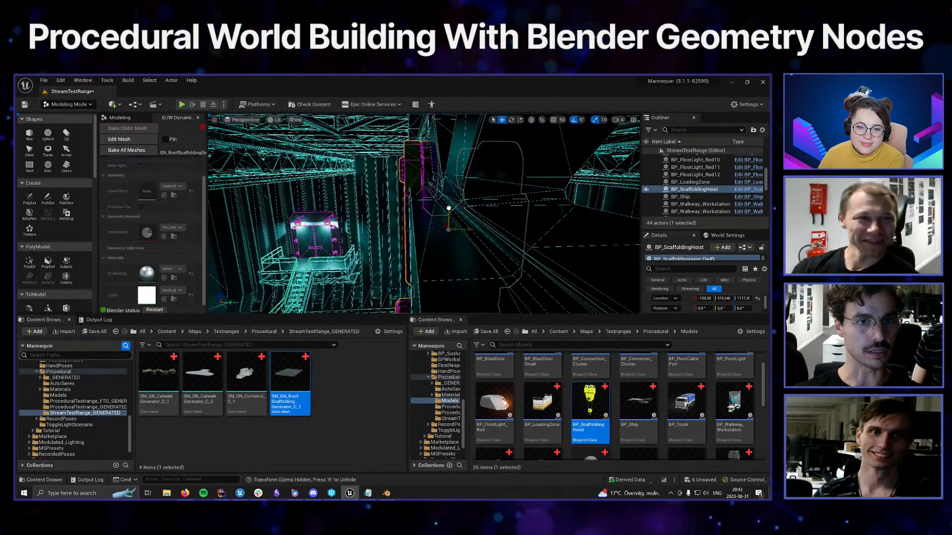
drag(467, 221, 456, 221)
right_drag(455, 221, 456, 221)
Rotate the scaffolding hoist around Z to about -180 degrees
key(e)
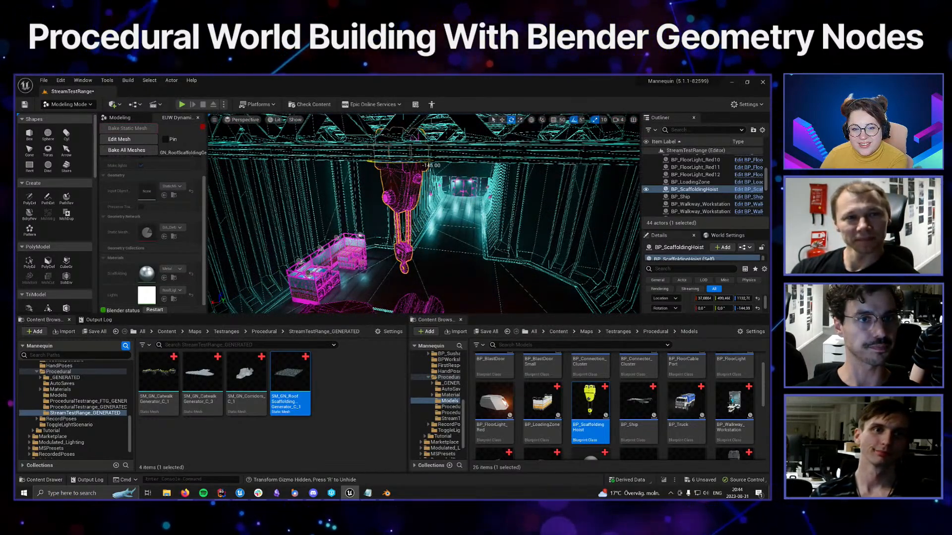
drag(430, 164, 439, 163)
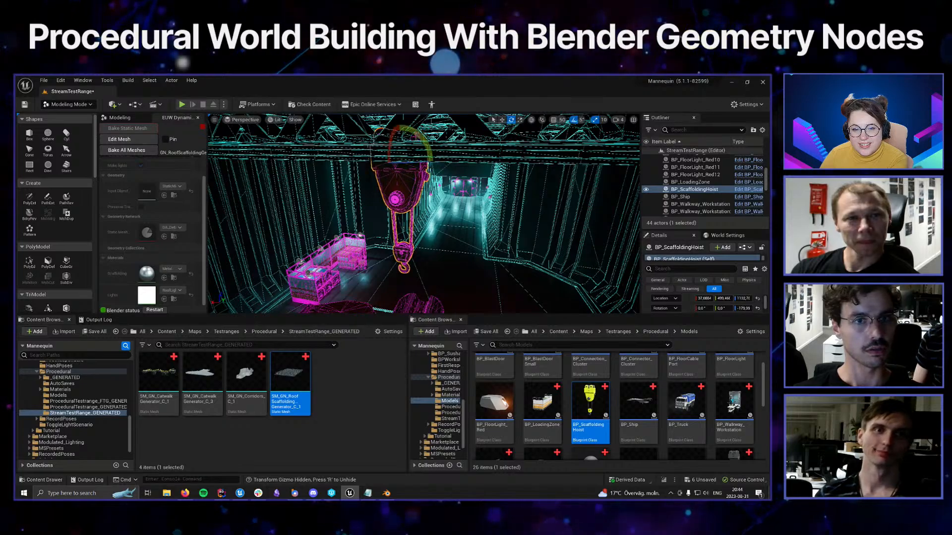
right_drag(455, 221, 456, 221)
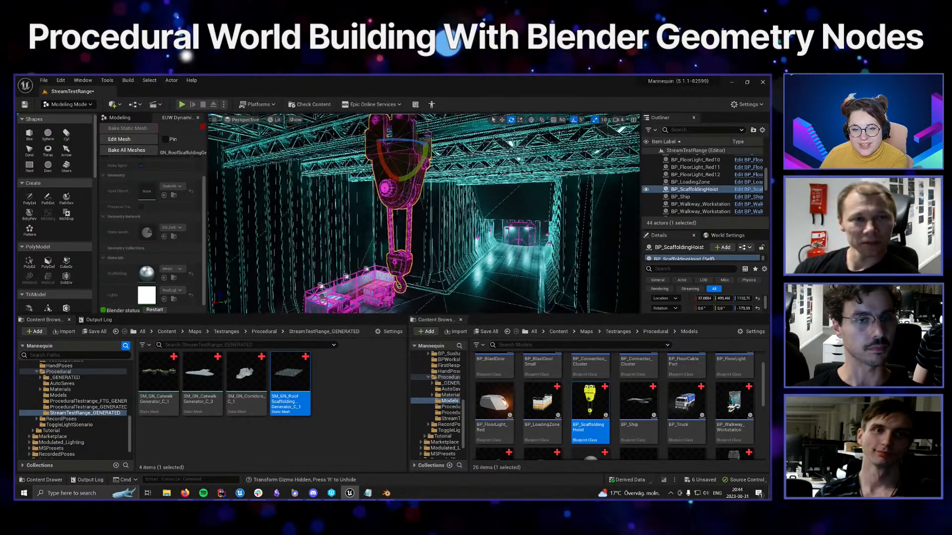
Turn off the mesh edges overlay so the viewport shows the hangar with plain lit shading
click(274, 120)
click(312, 140)
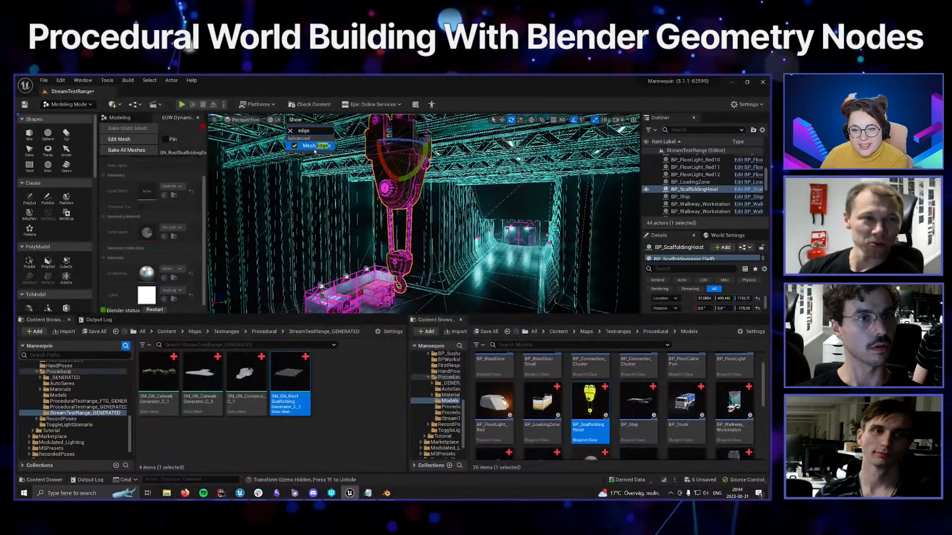
right_drag(415, 242, 415, 242)
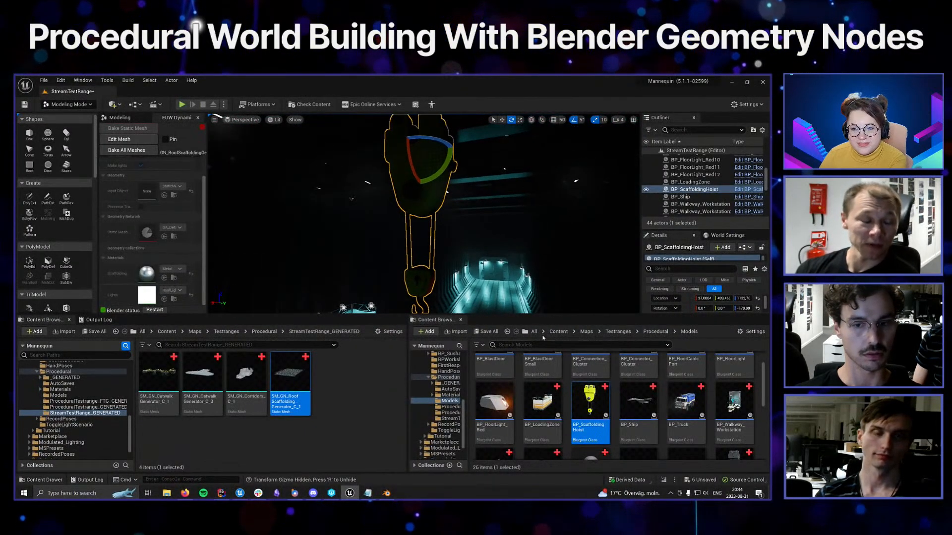
Place a WallLight2 blueprint on the scaffolding hoist's underside and rotate it about -90 degrees, at about Y 448 and Z 974
scroll(583, 421, down, 5)
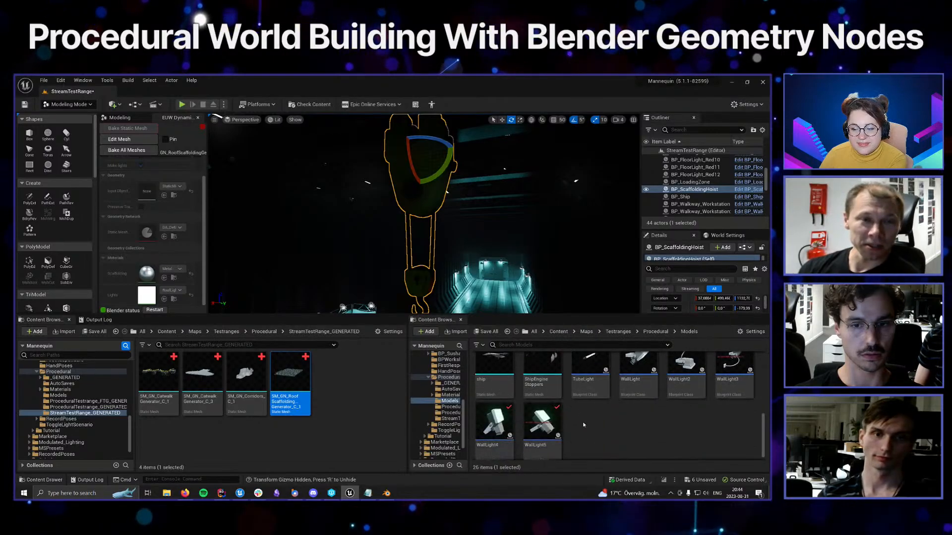
drag(681, 388, 426, 197)
right_drag(425, 197, 425, 198)
mouse_move(453, 181)
mouse_down()
mouse_move(488, 176)
mouse_move(449, 185)
mouse_up()
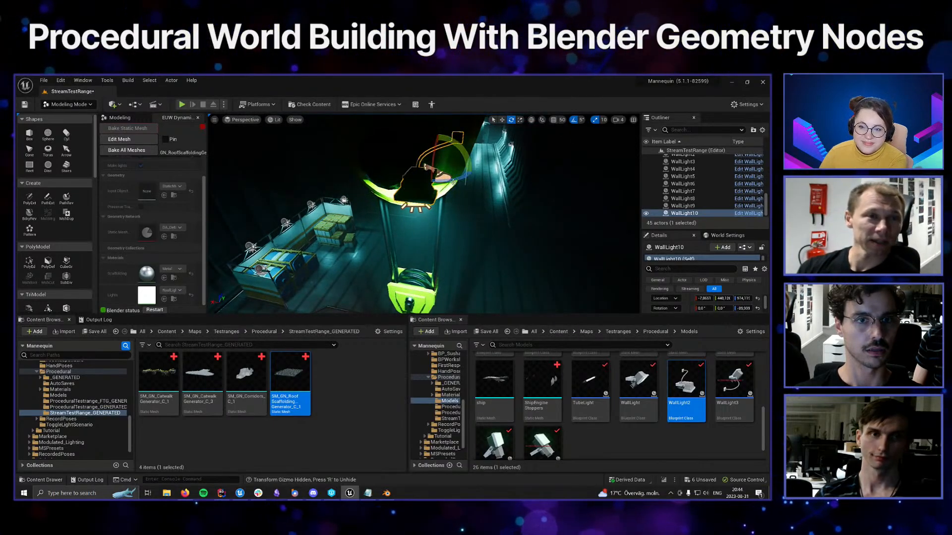
key(w)
key(r)
right_drag(437, 172, 437, 171)
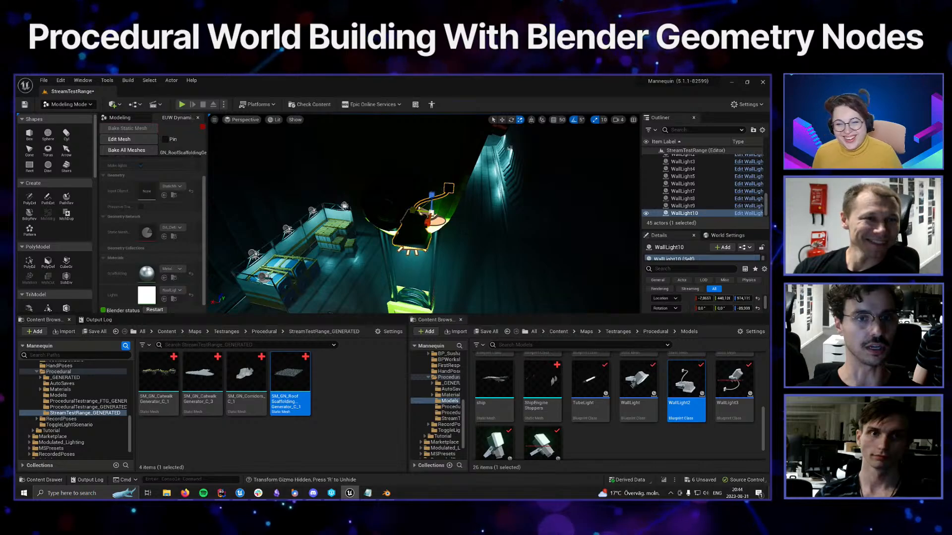
right_drag(437, 171, 437, 171)
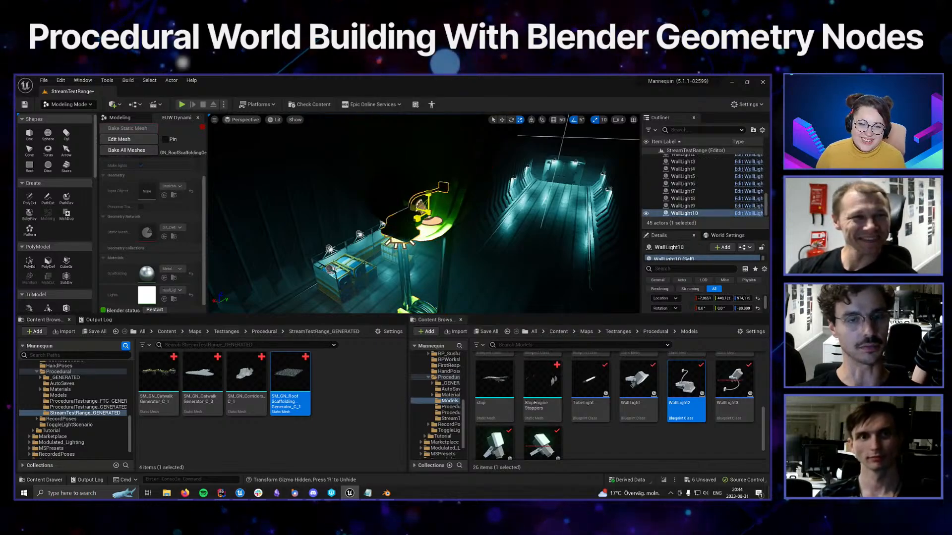
Duplicate the hoist's wall light to the opposite side of the hoist and rotate the copy to about 90 degrees
alt+drag(421, 216, 504, 228)
mouse_move(504, 228)
alt+mouse_down()
mouse_move(422, 230)
mouse_move(416, 243)
mouse_move(489, 243)
mouse_move(496, 233)
alt+mouse_up()
key(e)
key(w)
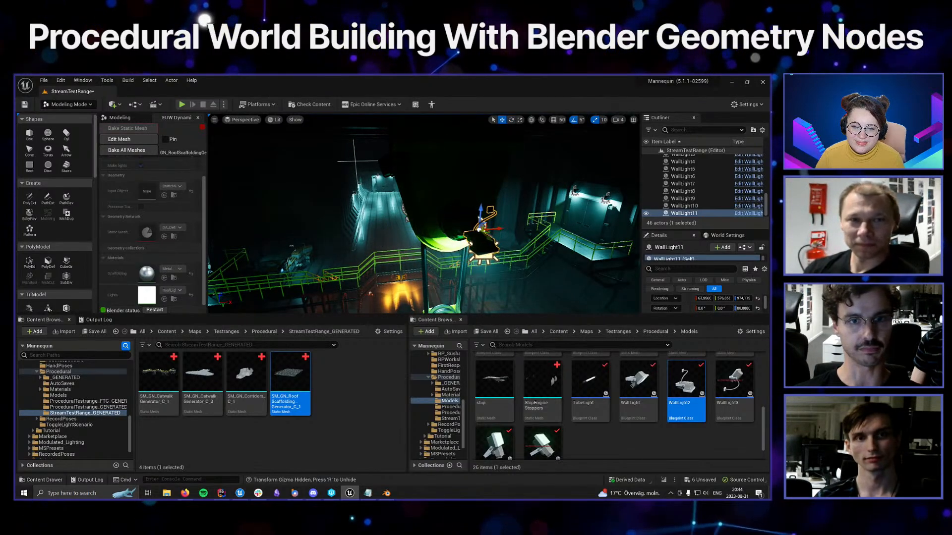
Move the duplicated wall light up against the hoist, to about X 83, Y 551 and Z 974
right_drag(483, 231, 444, 218)
drag(469, 232, 477, 233)
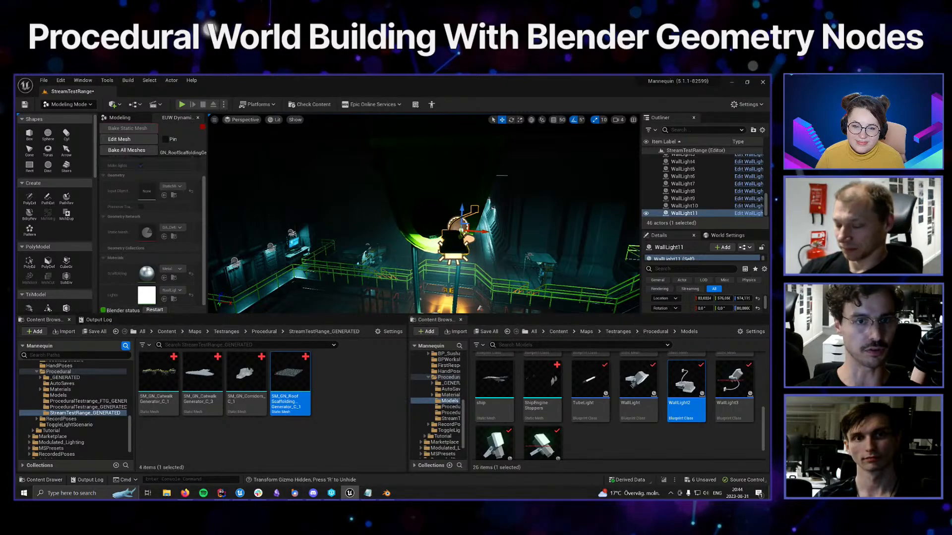
right_drag(484, 232, 436, 240)
drag(374, 257, 388, 247)
right_drag(388, 249, 543, 222)
Inspect the scaffolding hoist and its two wall lights up close and from across the hangar
click(449, 201)
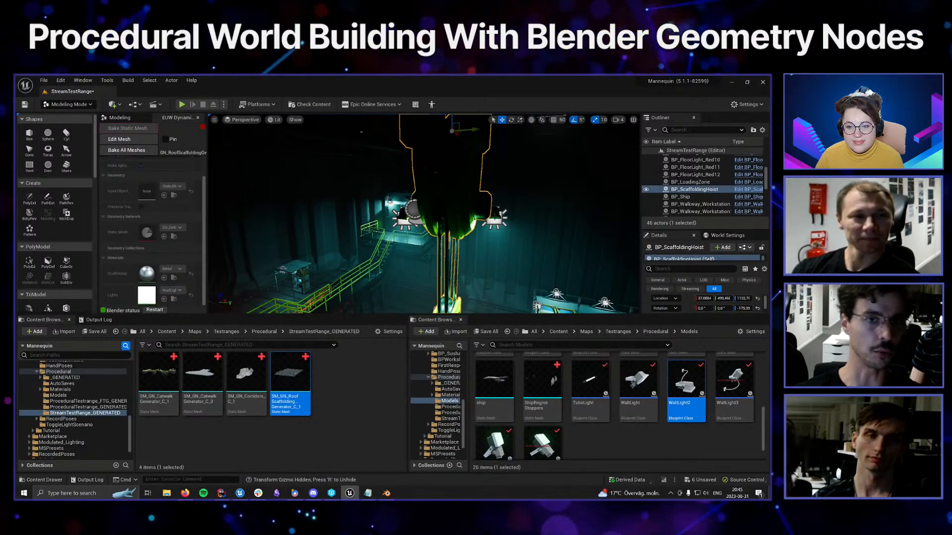
right_drag(424, 213, 458, 243)
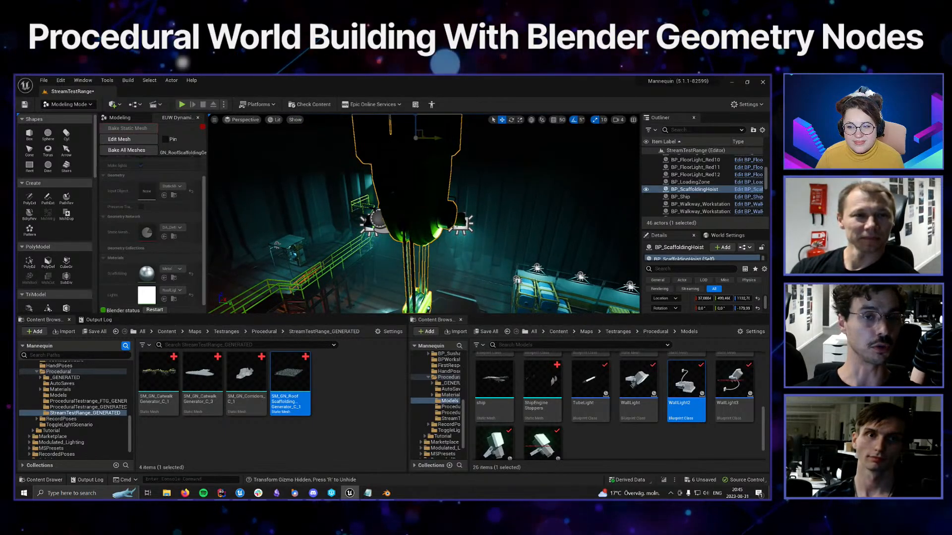
click(451, 206)
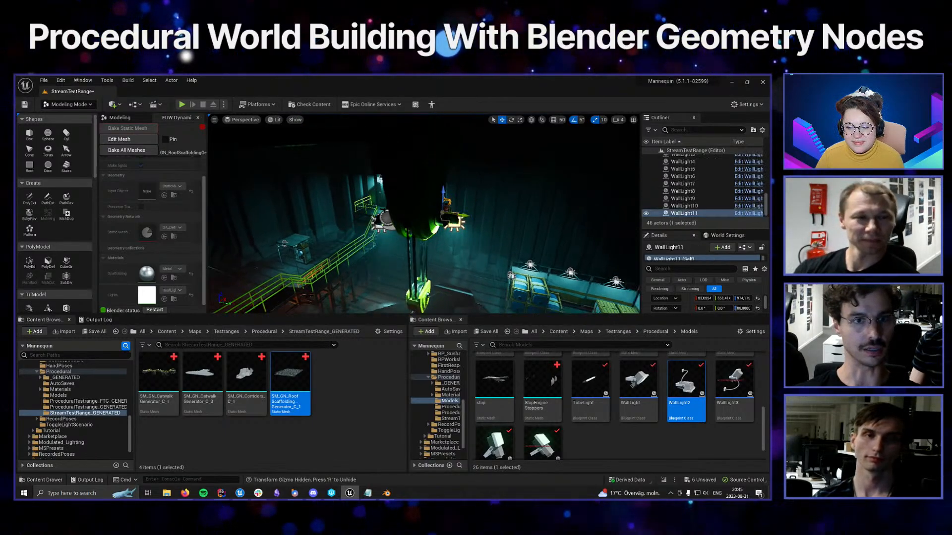
click(426, 208)
drag(671, 230, 672, 245)
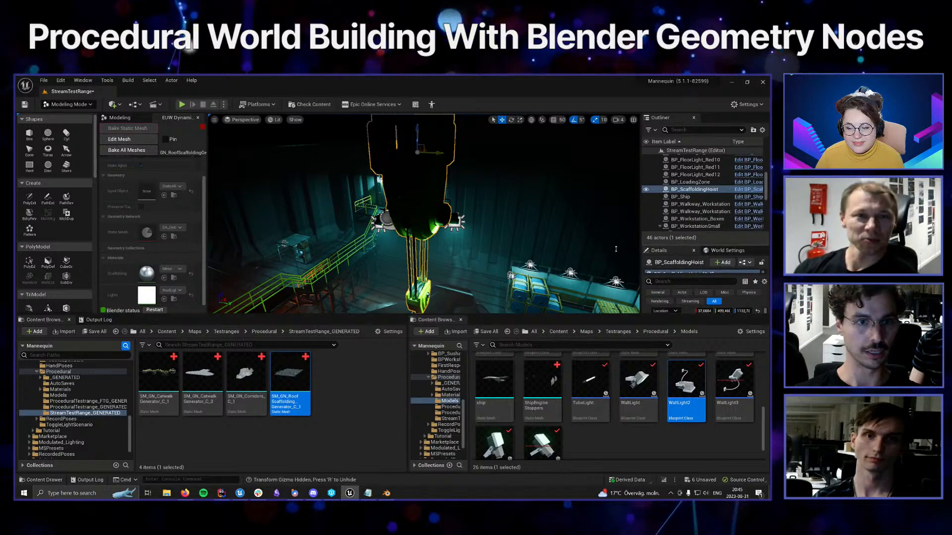
alt+drag(476, 223, 562, 206)
key(s)
right_drag(426, 214, 476, 211)
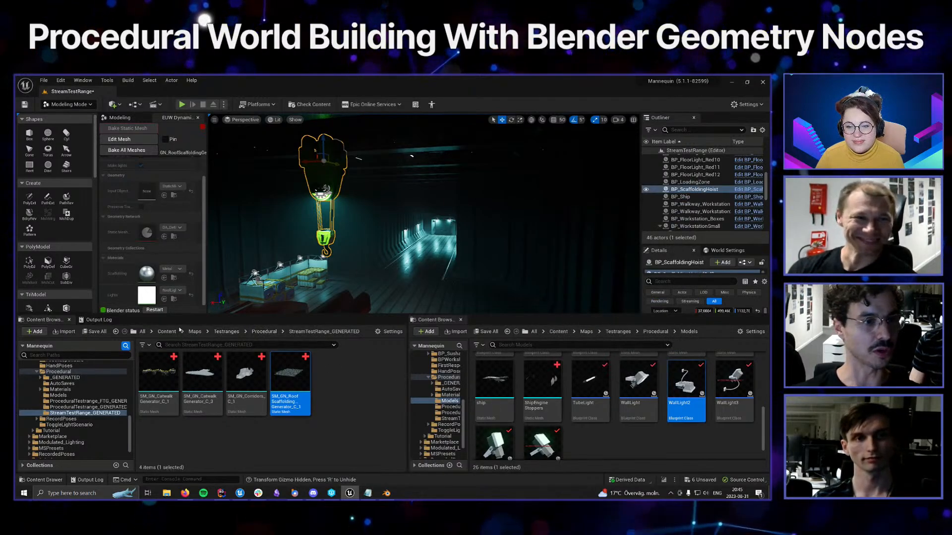
Place a GN_HangingCable blueprint from the Content/Art/GeometryNodes folder under the roof beside the scaffolding hoist
click(166, 332)
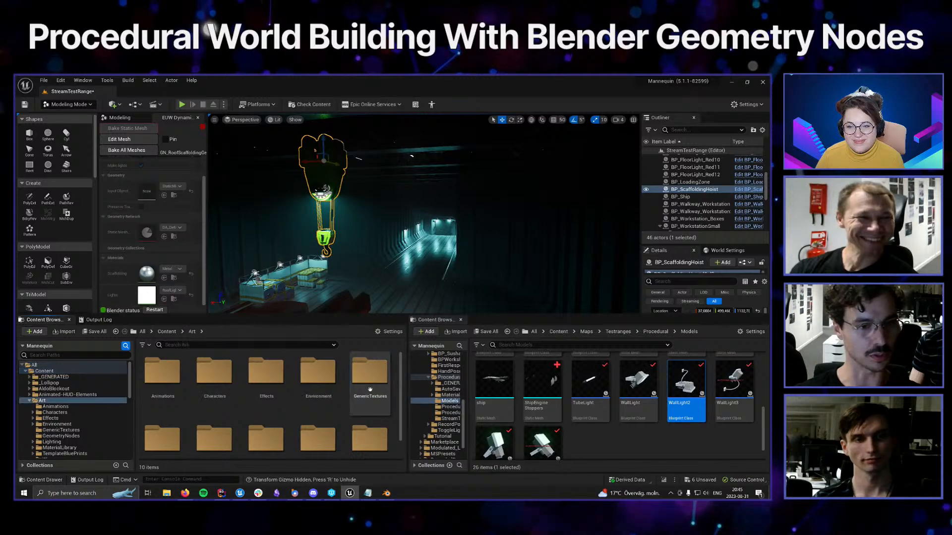
double_click(371, 377)
click(144, 420)
double_click(144, 421)
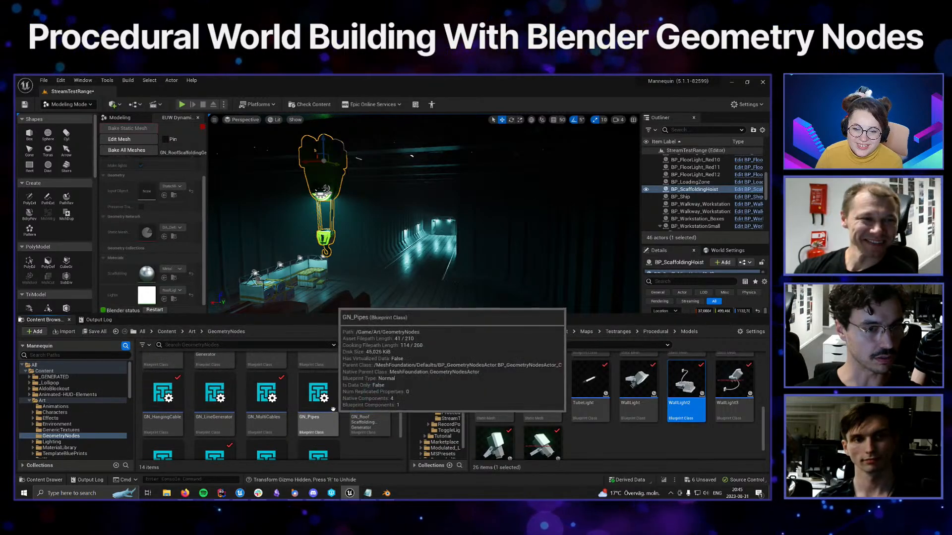
scroll(174, 421, up, 1)
click(174, 420)
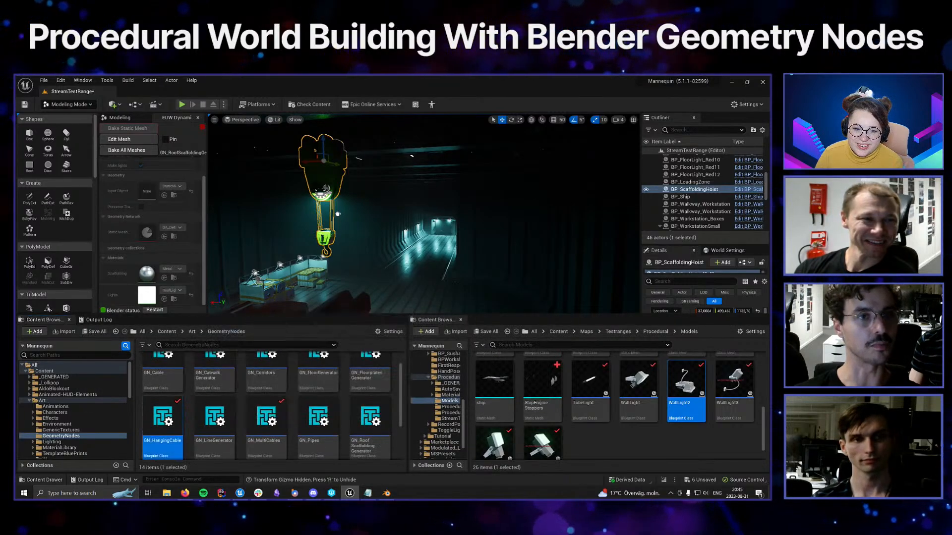
drag(370, 153, 371, 153)
right_drag(371, 153, 339, 142)
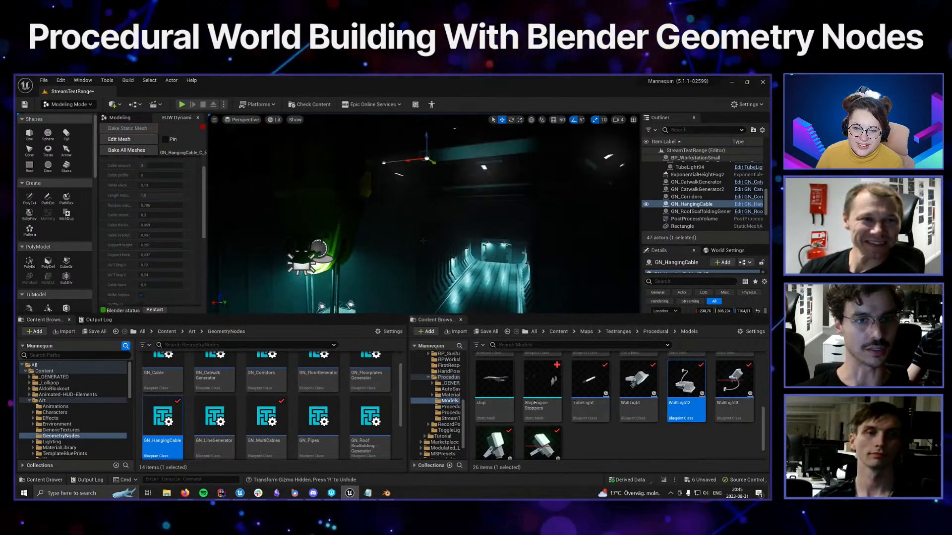
Make the hanging cable's mesh editable and lower the spline point at the end nearest the hoist
click(149, 142)
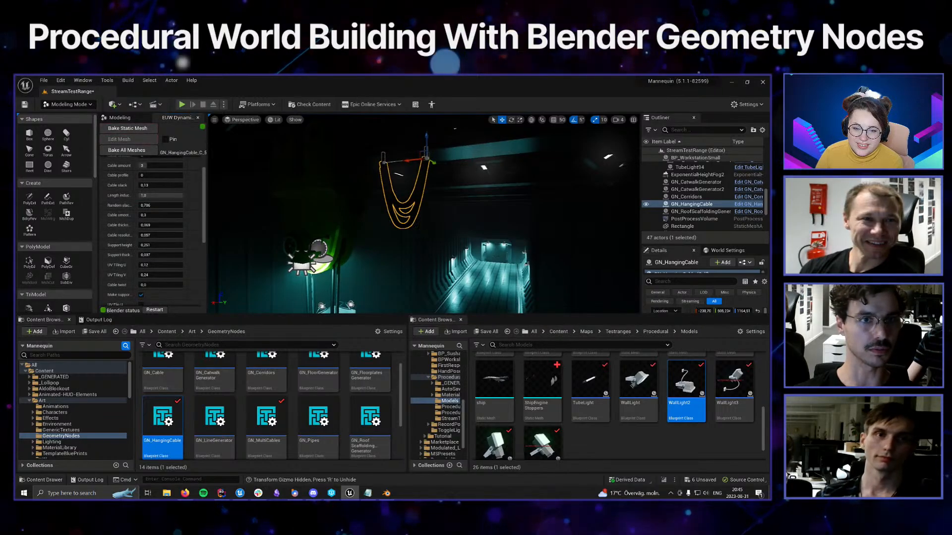
right_drag(405, 186, 398, 191)
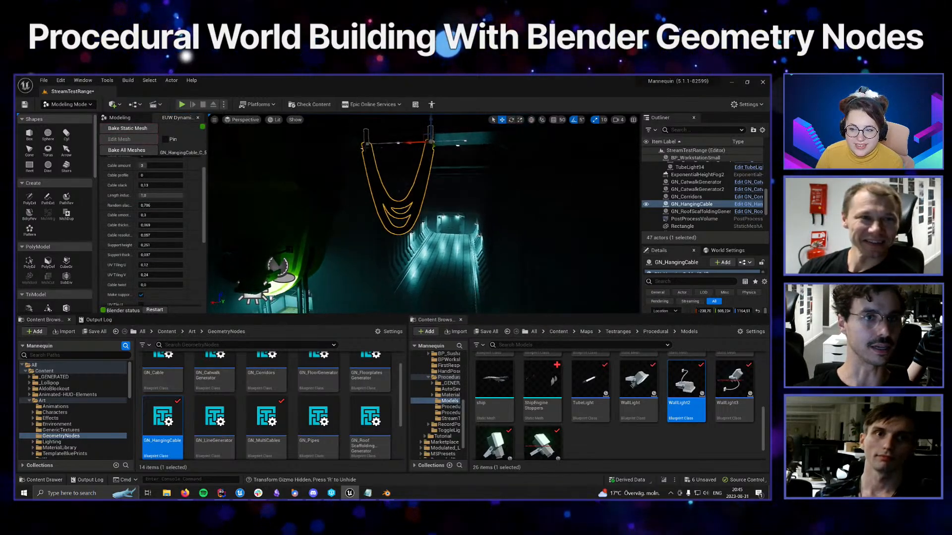
drag(366, 132, 366, 196)
right_drag(367, 196, 374, 206)
Turn off the generated supports of the hanging cable
scroll(168, 198, up, 2)
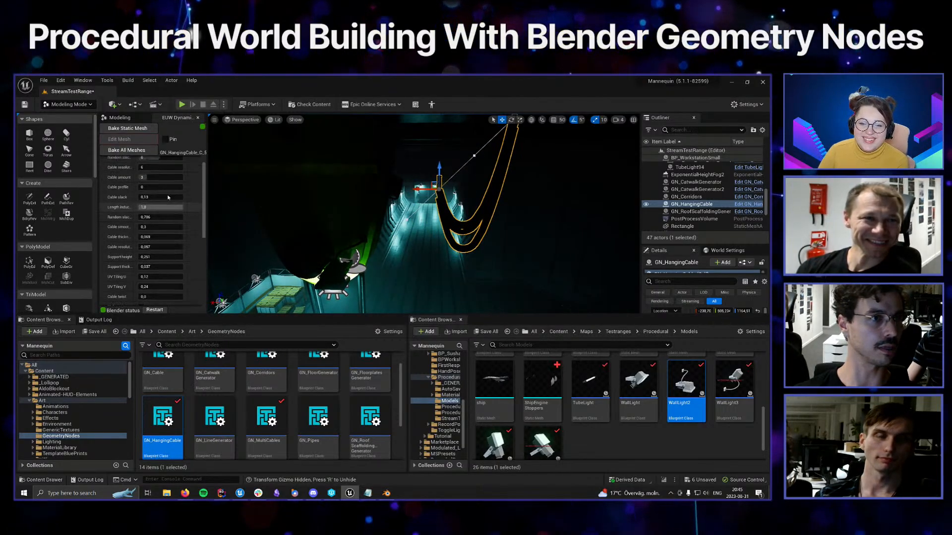
scroll(168, 197, down, 4)
scroll(168, 198, down, 2)
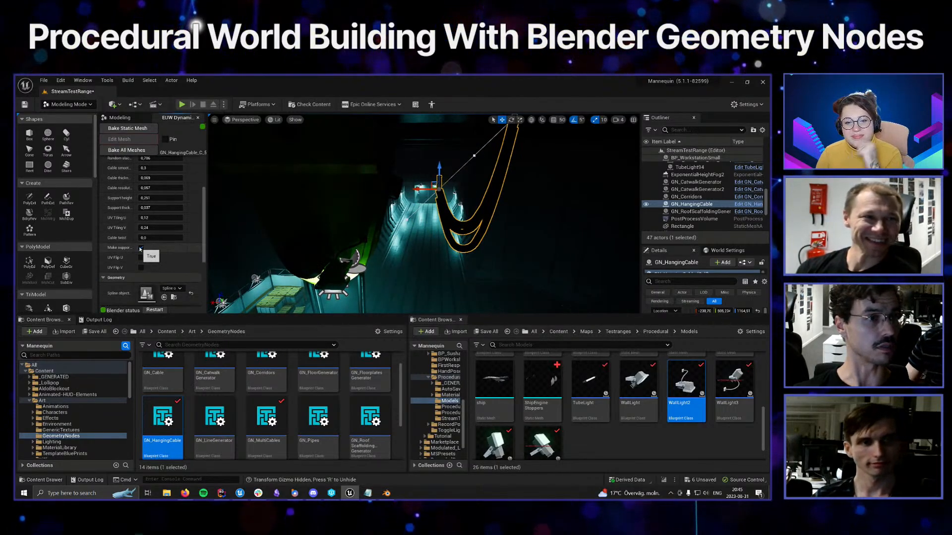
click(141, 247)
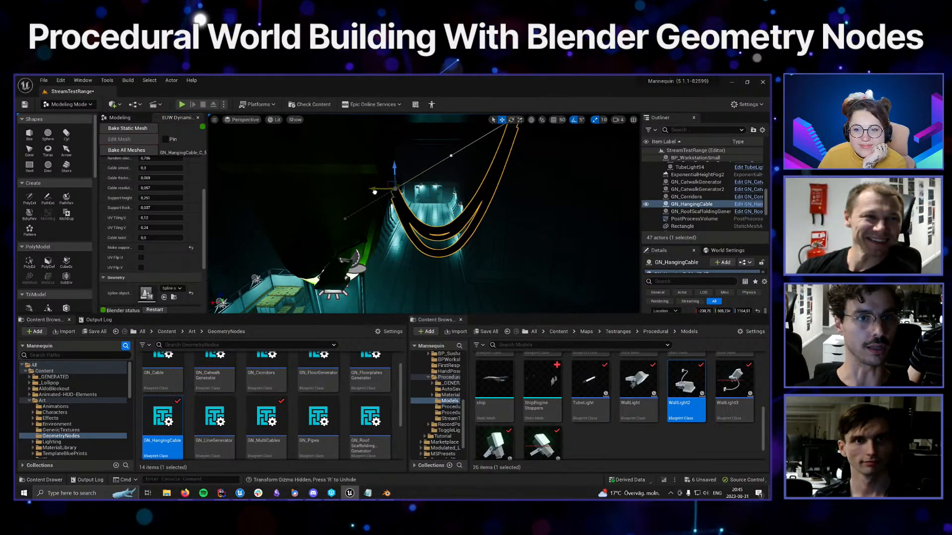
Set the hanging cable's cable amount to 1
scroll(183, 201, up, 3)
scroll(183, 201, up, 3)
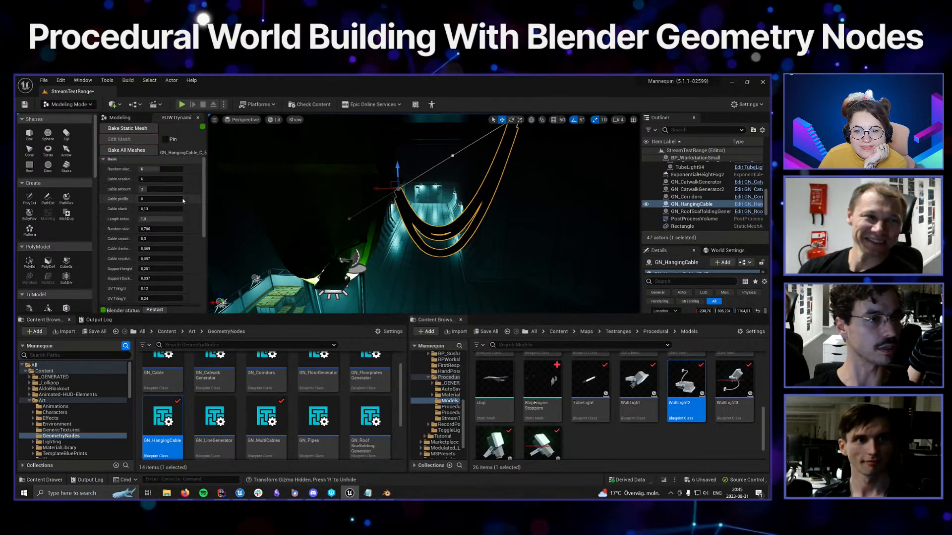
click(154, 189)
text(1)
key(Return)
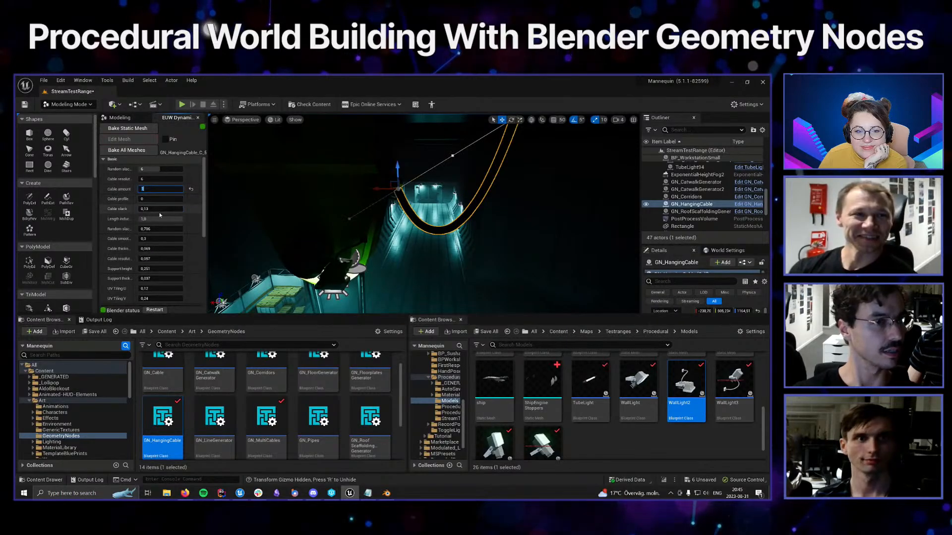
Set the hanging cable's support thickness to 0.08
scroll(159, 266, down, 1)
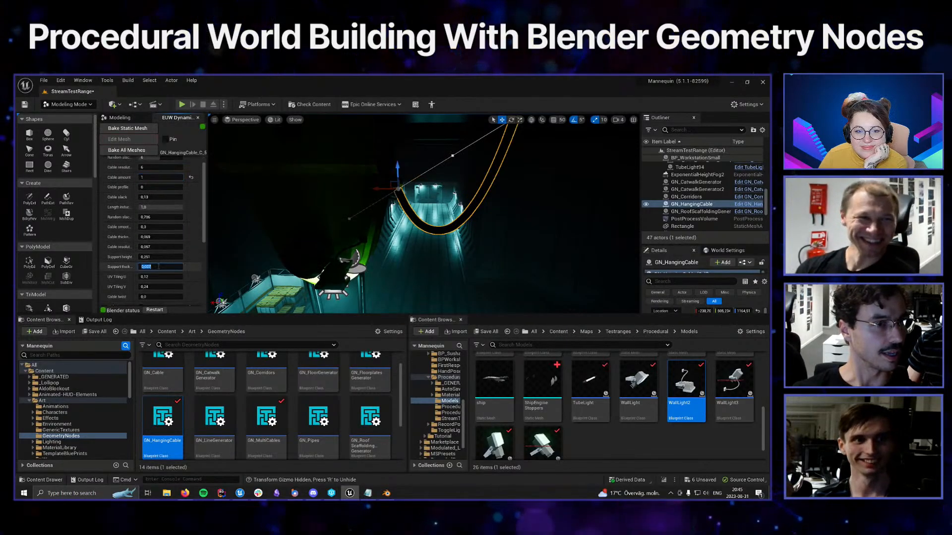
click(159, 267)
text(.08)
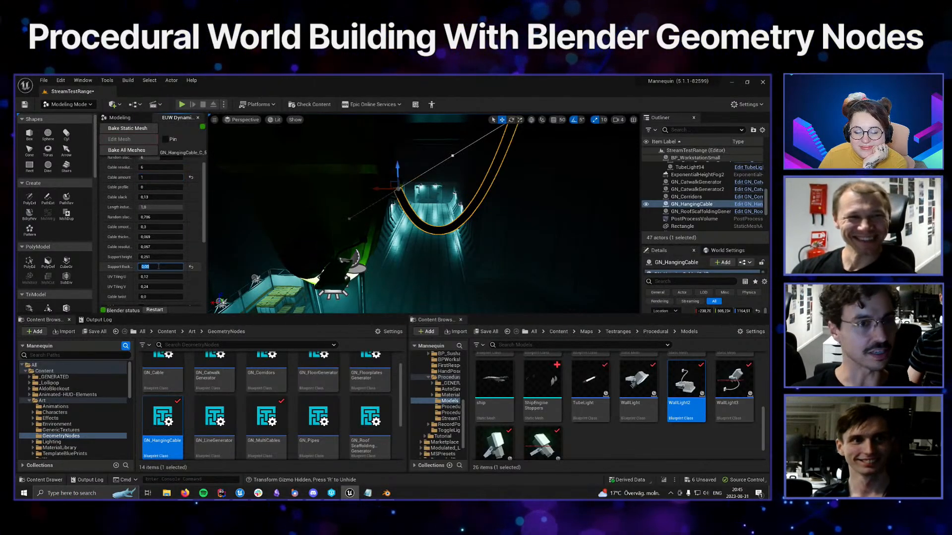
key(Return)
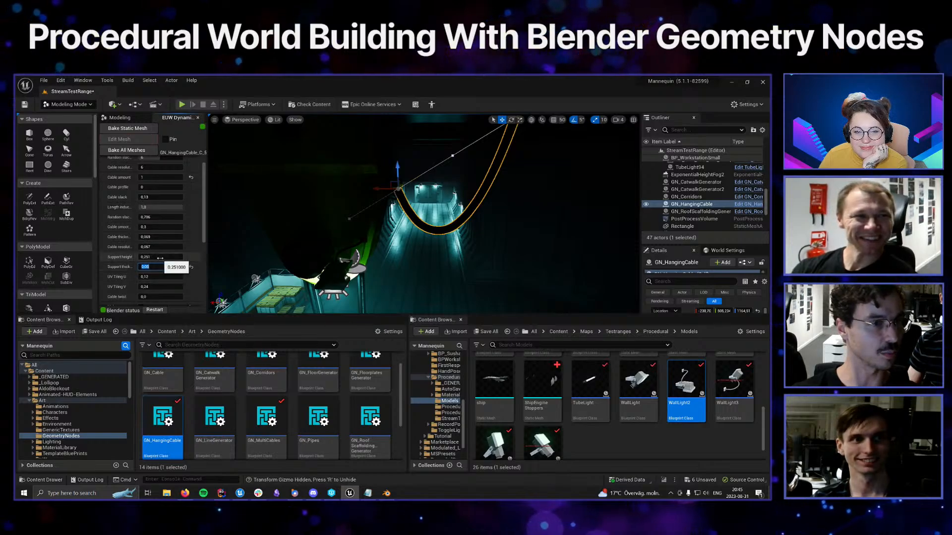
Set the hanging cable's cable thickness to 0.08
scroll(159, 255, down, 1)
scroll(159, 254, up, 1)
scroll(159, 255, up, 1)
click(155, 225)
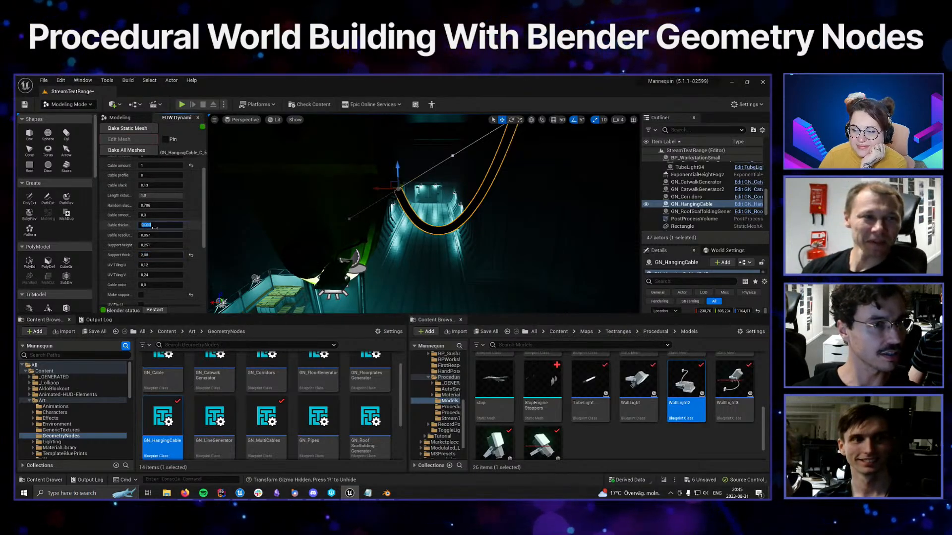
text(0)
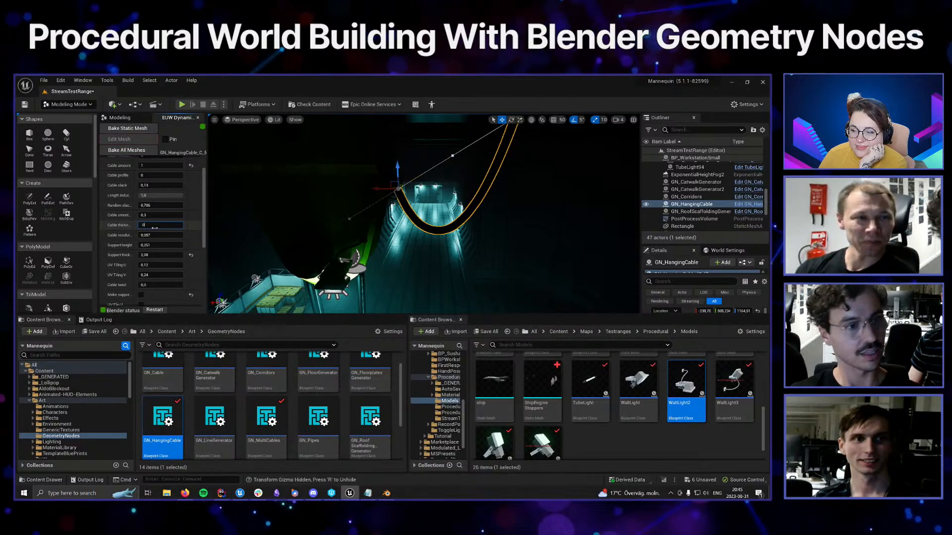
text(.08)
key(Return)
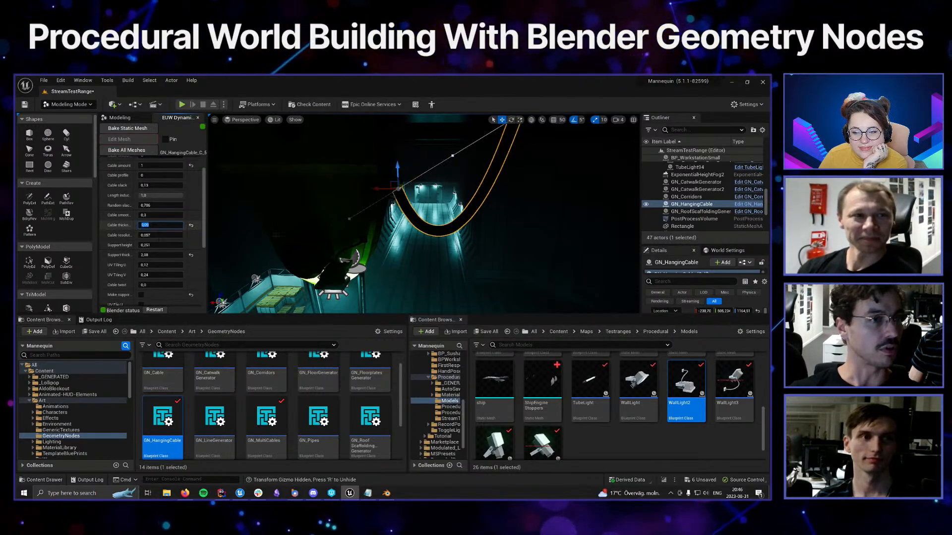
Shrink the content browser area to give the viewport and the hanging cable's parameter list more height
right_drag(317, 218, 298, 214)
scroll(138, 216, up, 2)
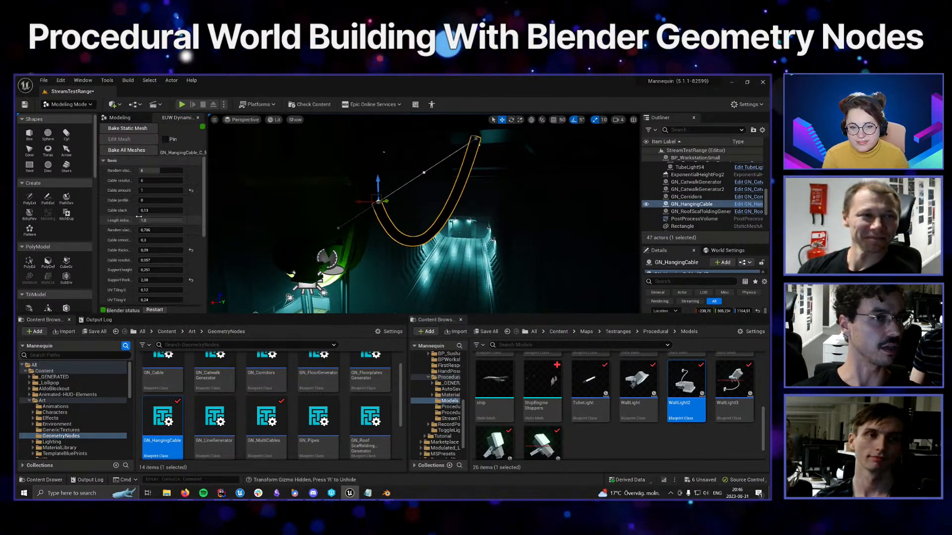
drag(177, 315, 177, 367)
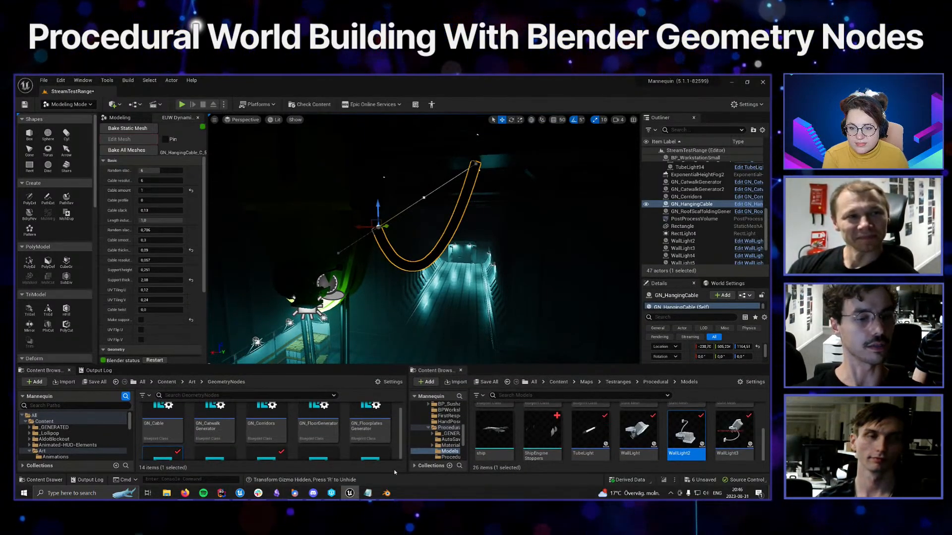
Switch to Blender and open CableDistributeFloor_Single.blend from the CableGenerators folder
click(387, 493)
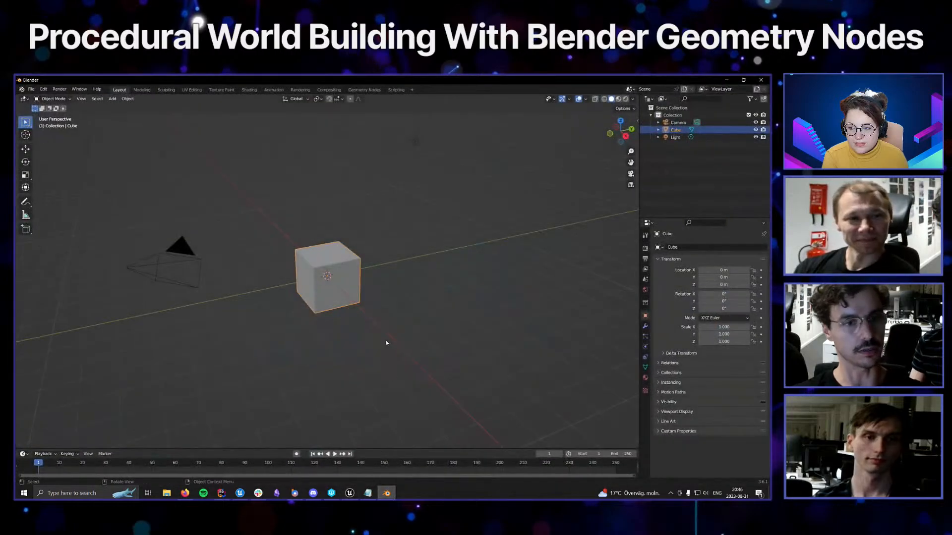
click(31, 90)
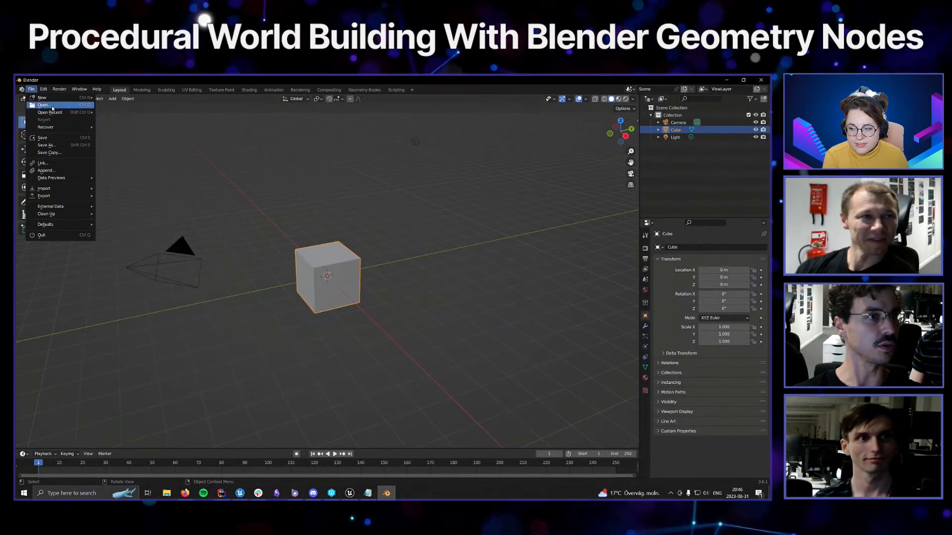
click(43, 105)
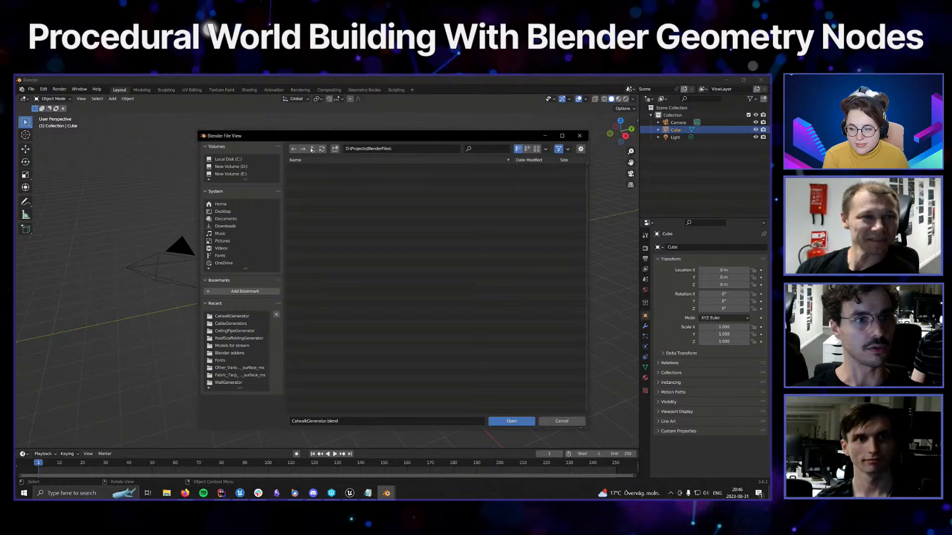
click(311, 150)
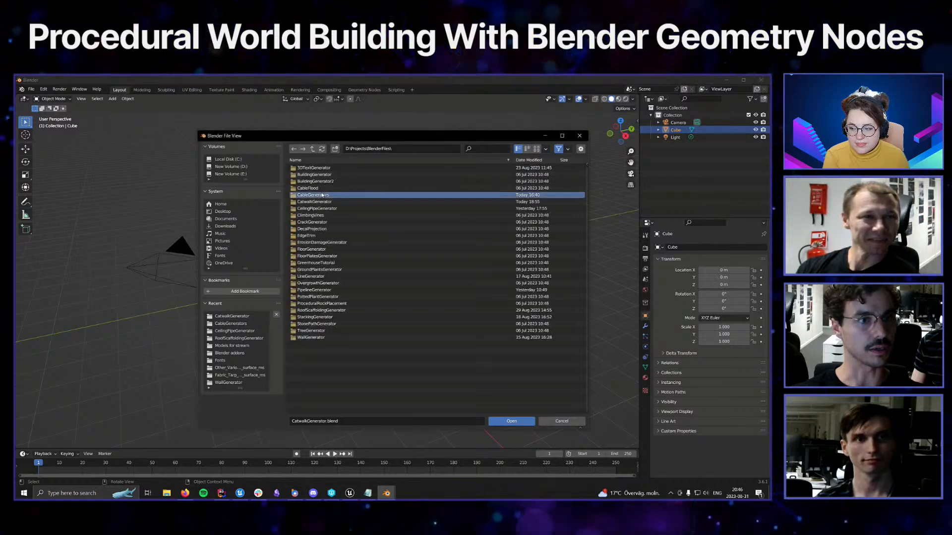
double_click(318, 194)
double_click(329, 175)
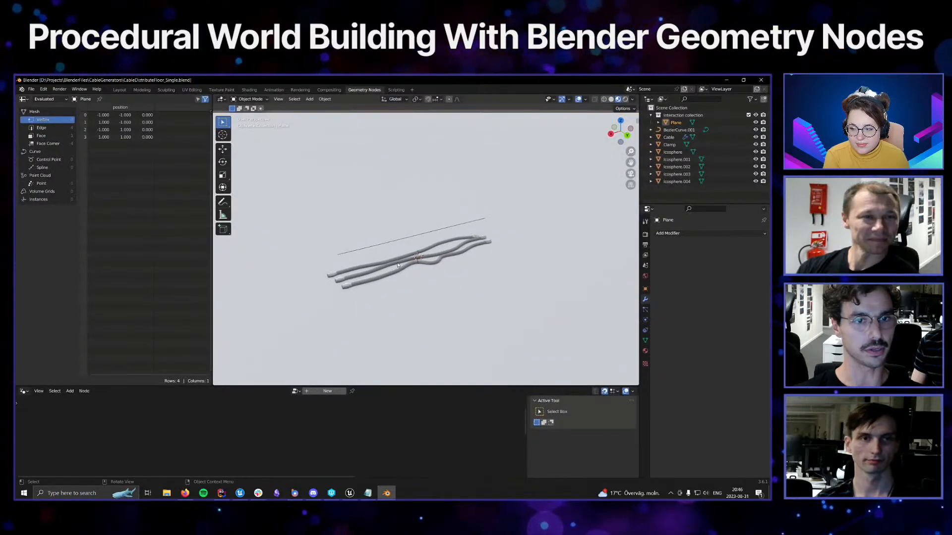
Select the Cable object and set the MultiCable modifier's cable shift to 0.460
click(398, 265)
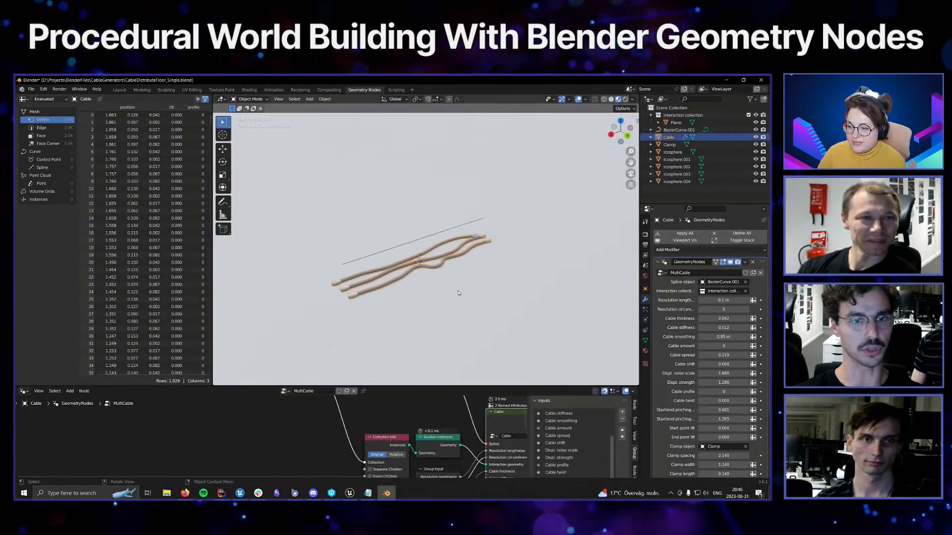
scroll(458, 293, up, 1)
shift+middle_drag(457, 294, 444, 286)
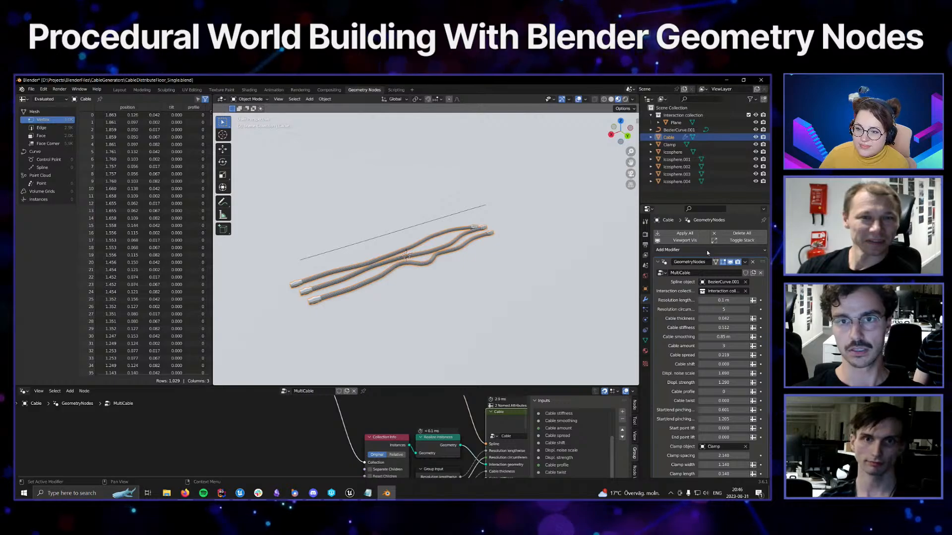
drag(695, 204, 695, 178)
scroll(728, 309, down, 3)
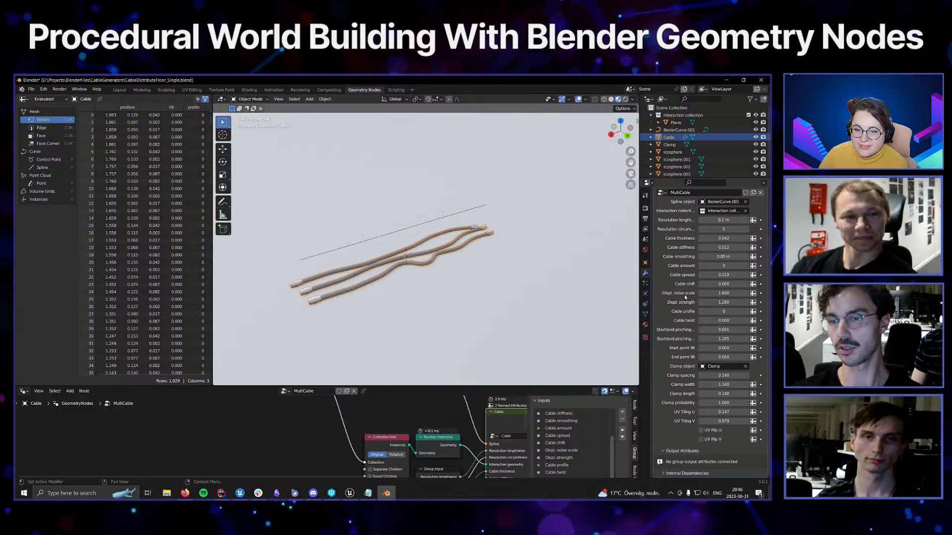
mouse_move(724, 284)
mouse_down()
mouse_move(749, 284)
mouse_move(729, 281)
mouse_up()
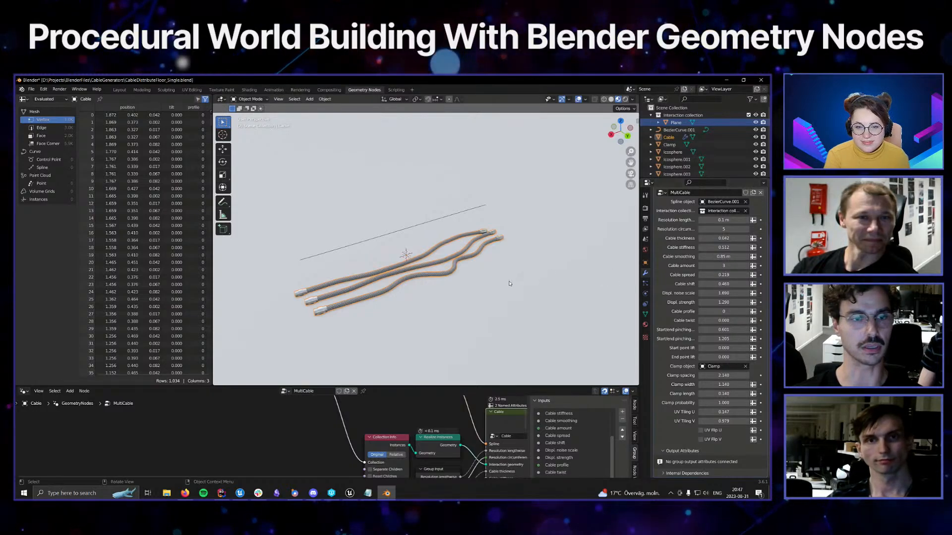
mouse_move(509, 284)
middle_down()
mouse_move(556, 271)
mouse_move(527, 268)
mouse_move(546, 250)
mouse_move(521, 278)
middle_up()
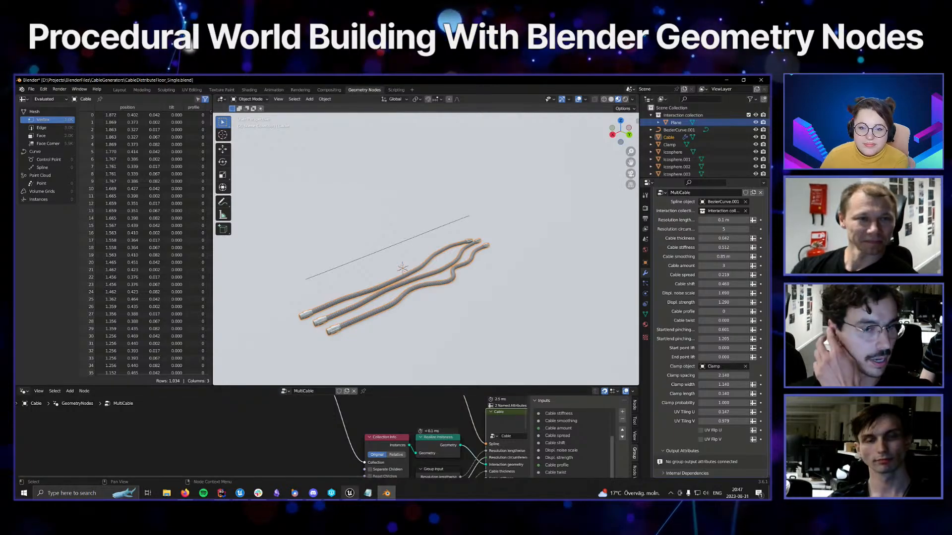
Switch back to Unreal Editor and extend the hanging cable's spline from the hoist across the hangar with additional support points
click(350, 493)
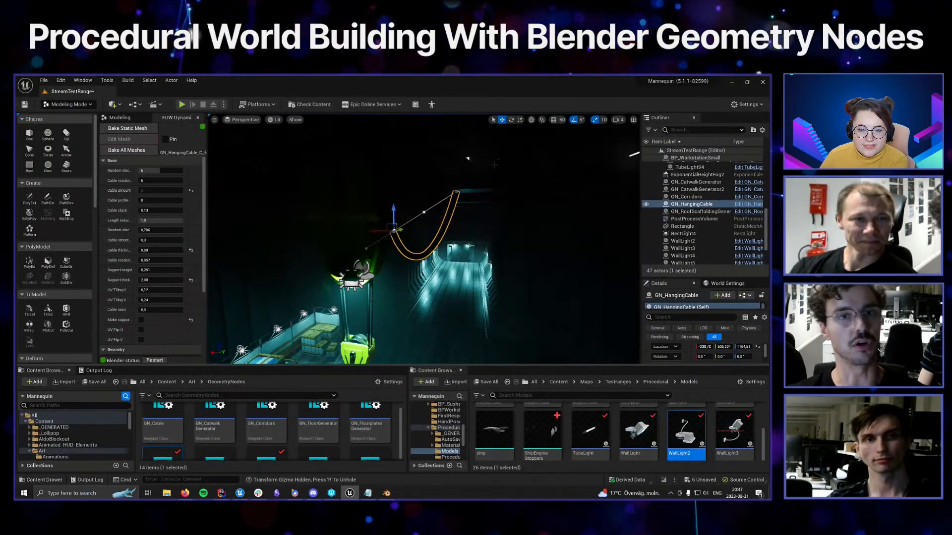
middle_drag(494, 165, 489, 172)
mouse_move(432, 185)
right_down()
mouse_move(452, 194)
mouse_move(446, 180)
mouse_move(447, 189)
right_up()
click(424, 184)
drag(306, 191, 448, 190)
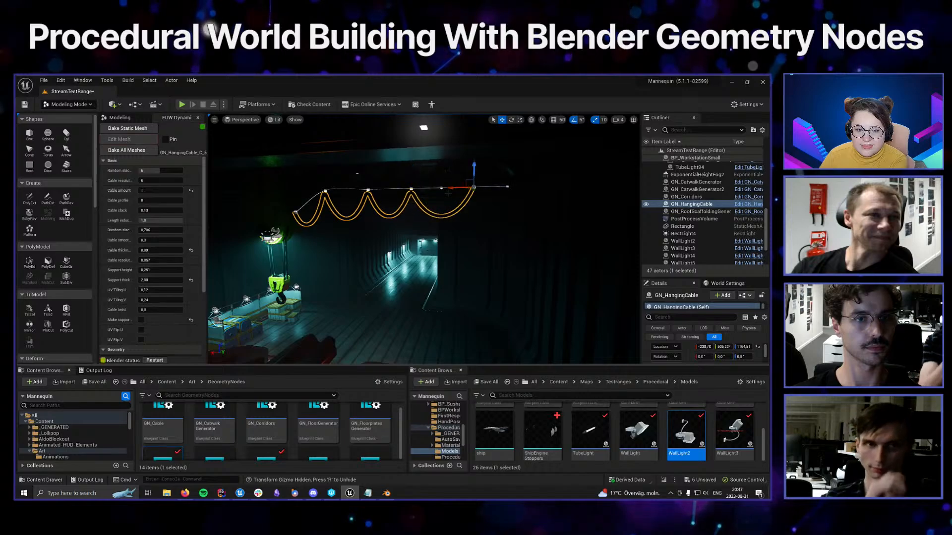
right_drag(448, 189, 452, 194)
drag(398, 183, 528, 183)
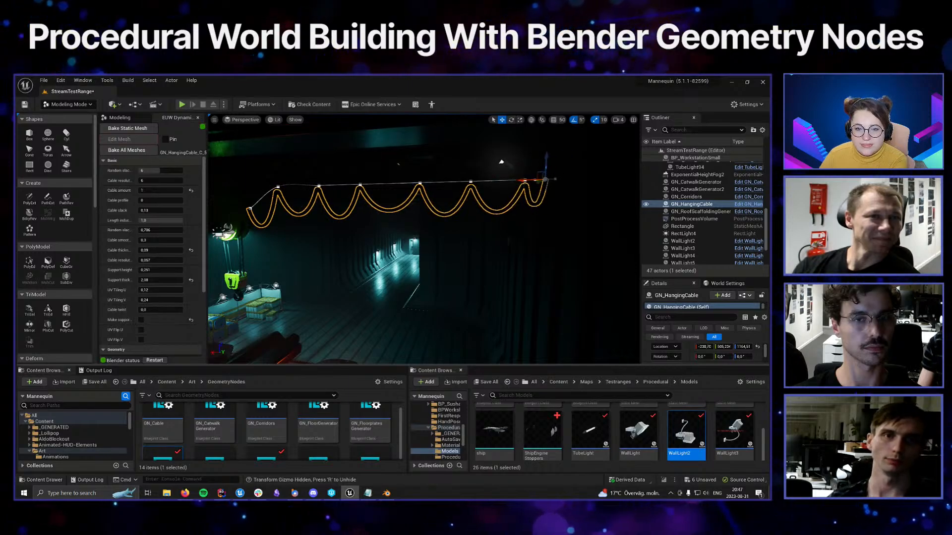
middle_drag(511, 239, 476, 244)
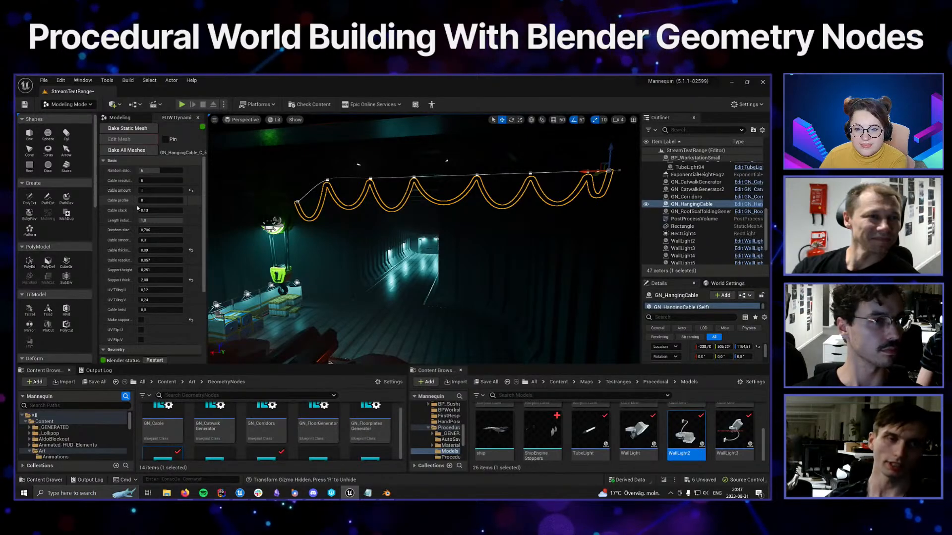
Set the hanging cable's cable slack to 1 and its random slack to 1
click(158, 210)
text(1)
key(Return)
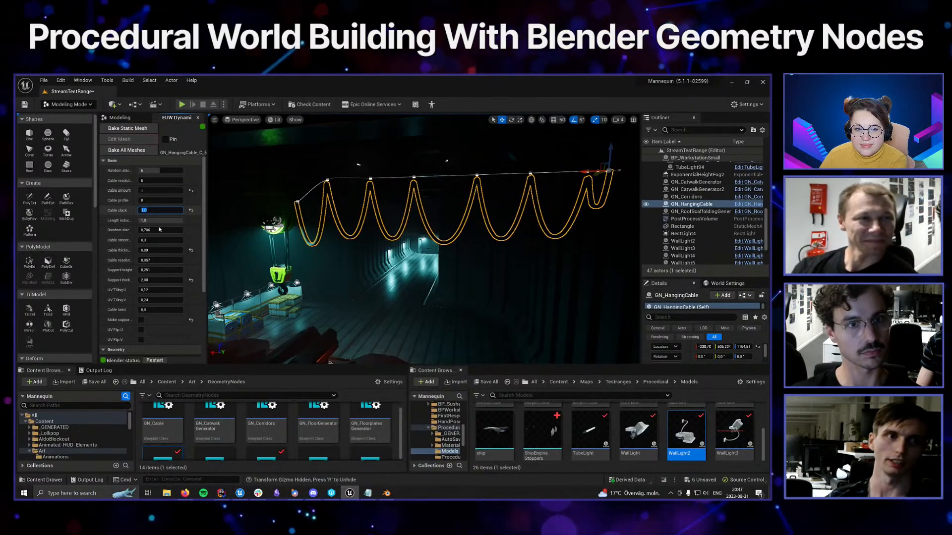
click(157, 230)
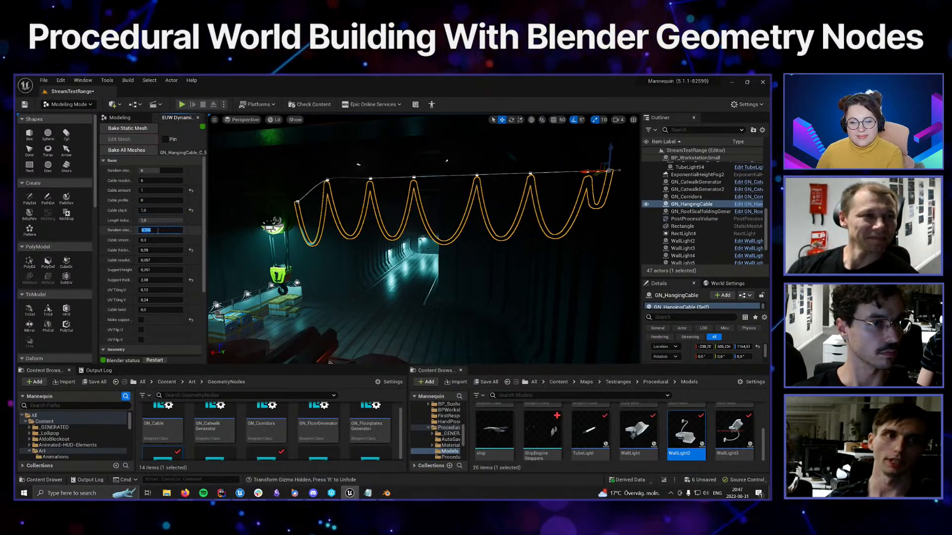
text(1)
key(Return)
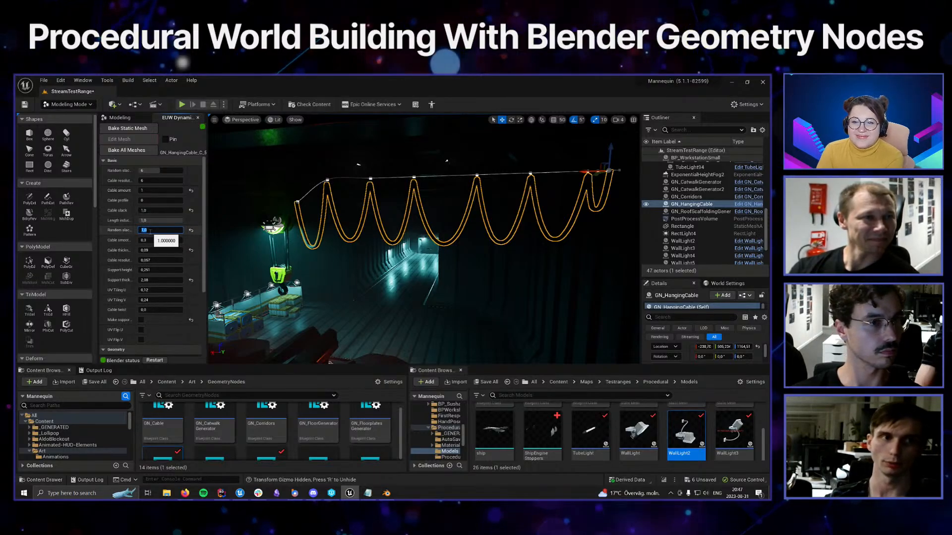
click(156, 221)
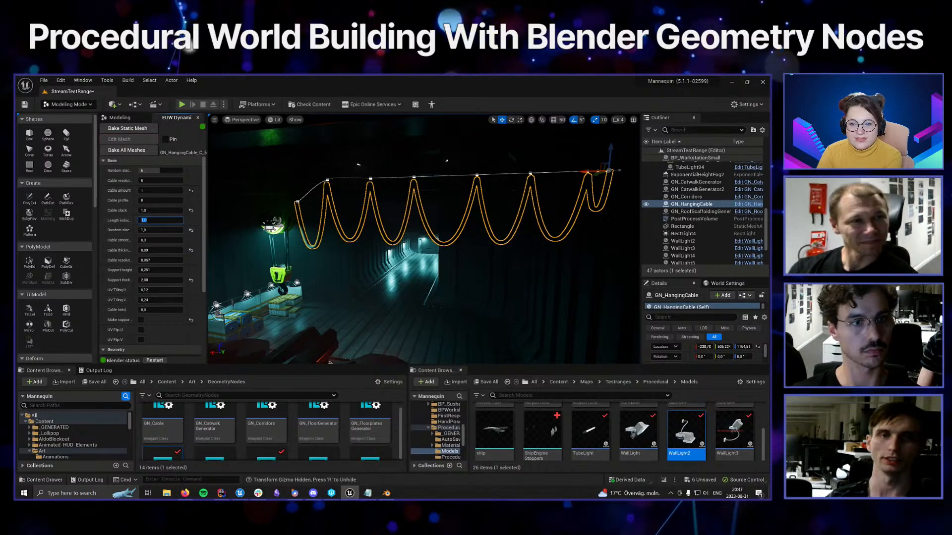
Select the hanging cable's second spline point and examine the cable close to the hoist
click(339, 298)
click(327, 180)
right_drag(328, 180, 372, 171)
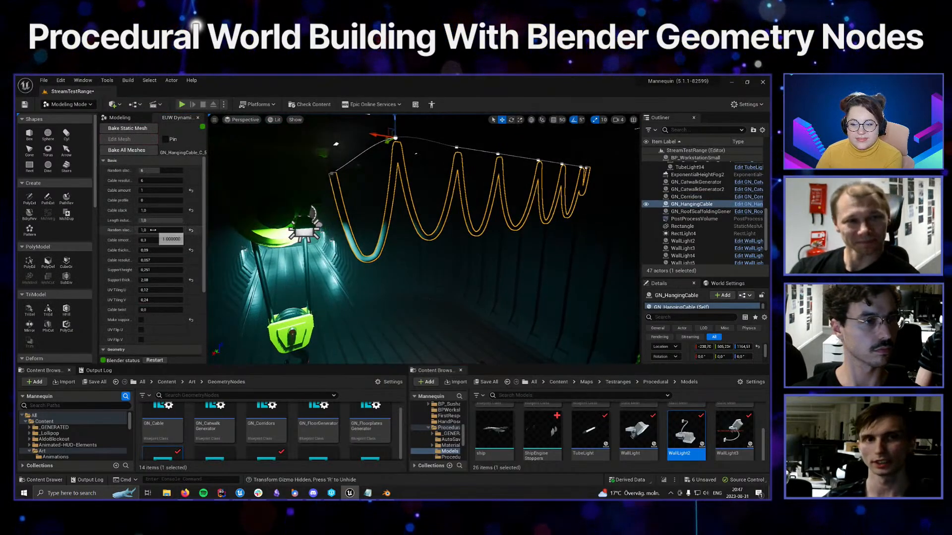
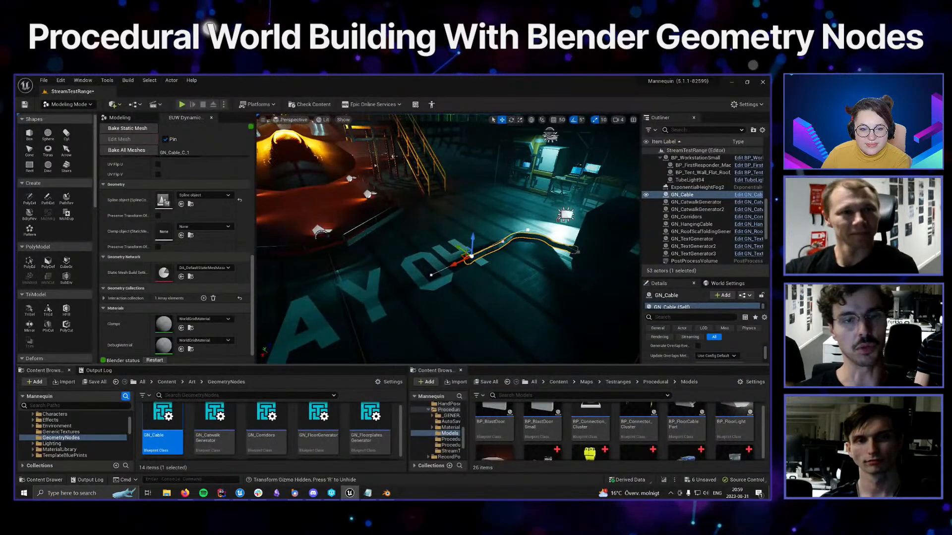
Extend the GN_Cable spline with new points from the BAY04 floor lettering onto the orange-lit catwalk platform, past the floor lights
key(w)
right_drag(453, 297, 437, 300)
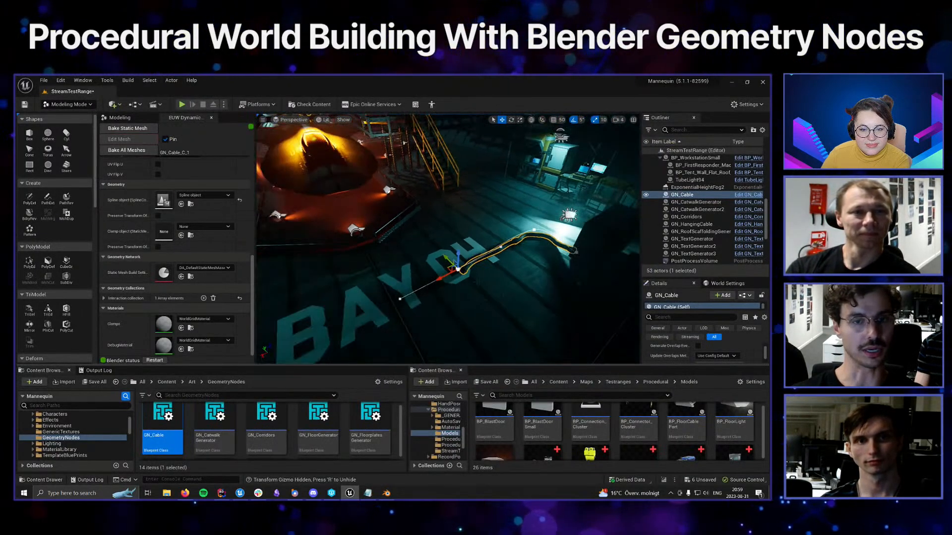
drag(449, 265, 435, 251)
right_drag(435, 250, 422, 255)
alt+drag(506, 270, 452, 258)
right_drag(421, 255, 398, 244)
drag(292, 256, 432, 246)
right_drag(409, 247, 406, 248)
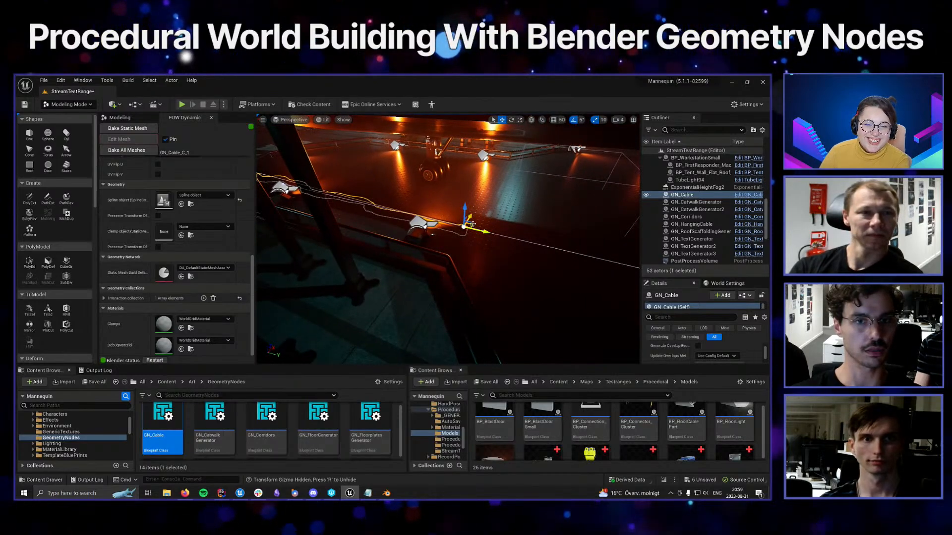
Bend the end of GN_Cable across the catwalk platform and add another spline point beyond the bend
drag(504, 278, 516, 284)
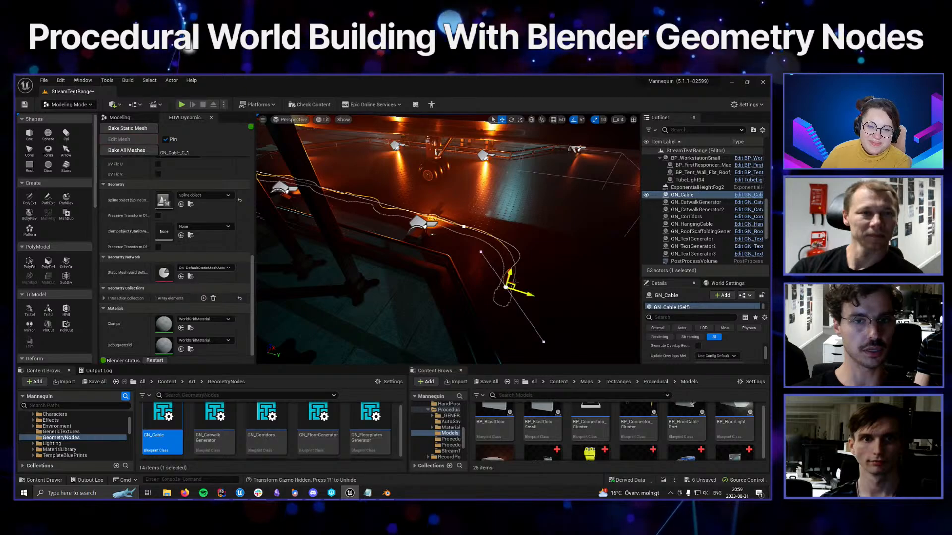
right_drag(516, 282, 457, 281)
alt+drag(440, 281, 540, 217)
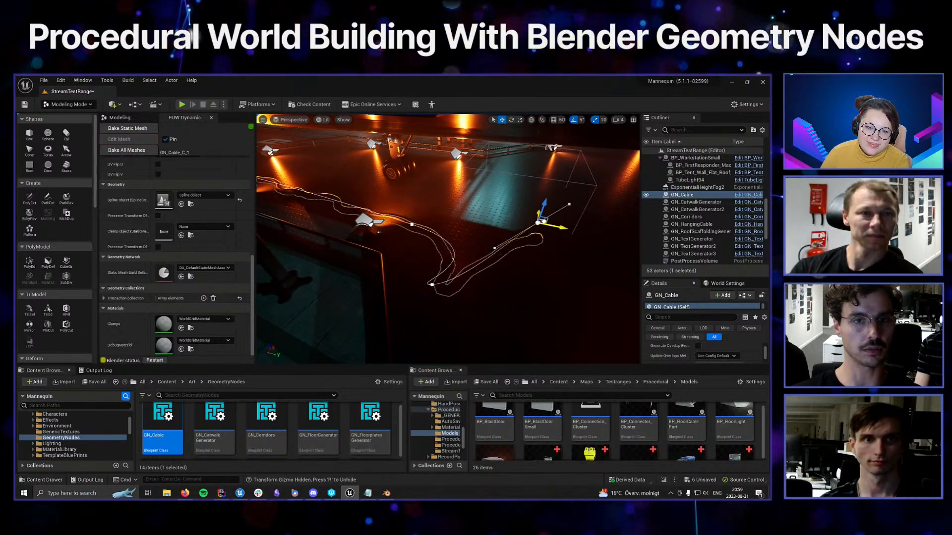
Move the GN_Cable spline point before the bend closer to the nearby floor light, smoothing the curve
click(432, 285)
key(r)
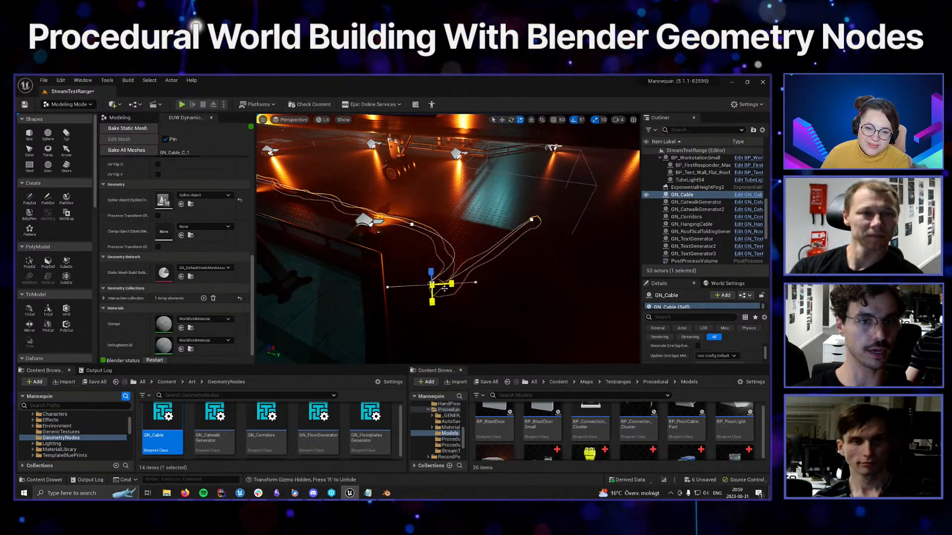
click(412, 224)
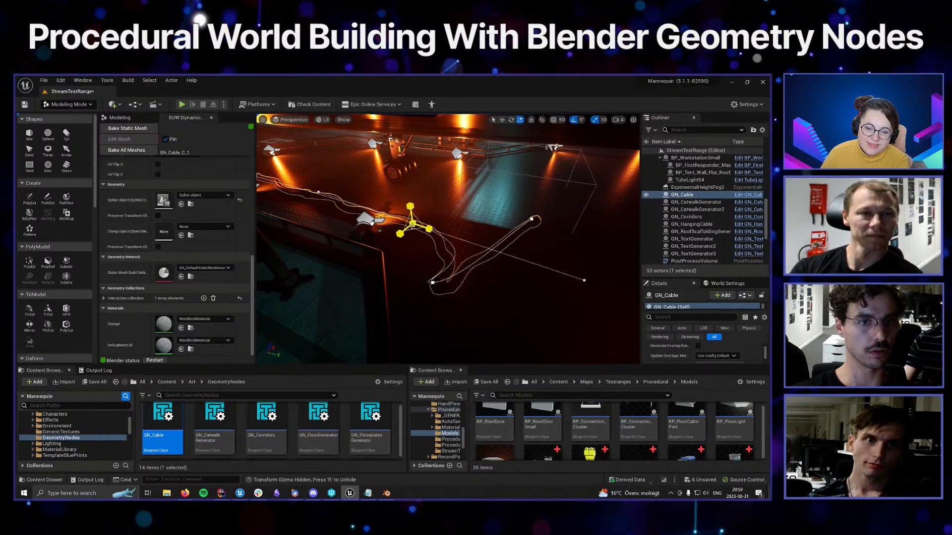
key(w)
drag(427, 230, 374, 214)
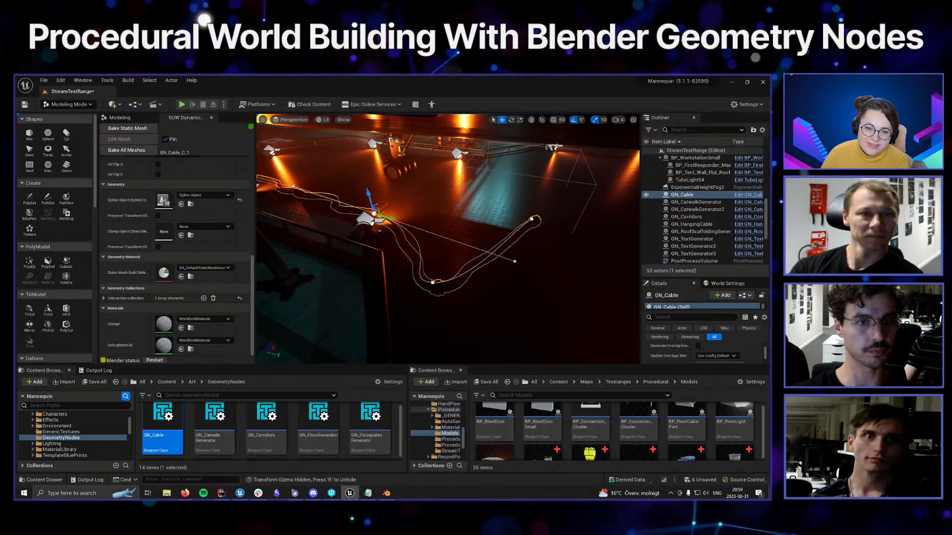
mouse_move(439, 265)
right_down()
mouse_move(342, 265)
mouse_move(556, 285)
mouse_move(455, 283)
mouse_move(449, 274)
right_up()
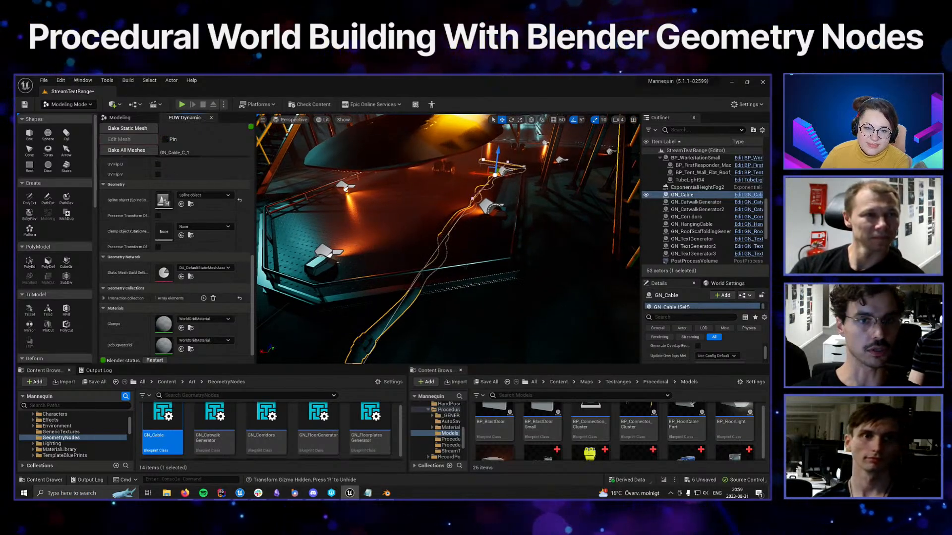
Review the catwalk generator's parameters, and reselect GN_Cable to examine its route over the platform
click(479, 271)
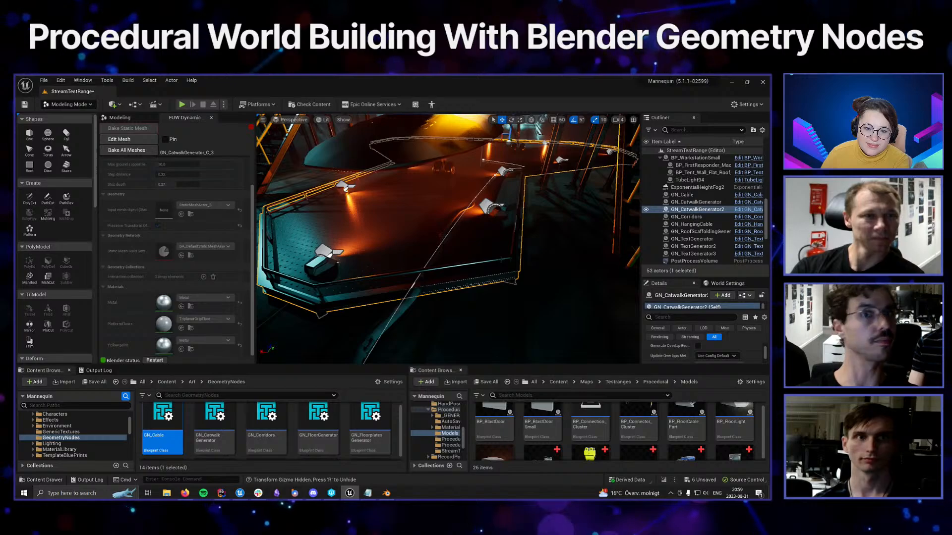
scroll(490, 264, down, 3)
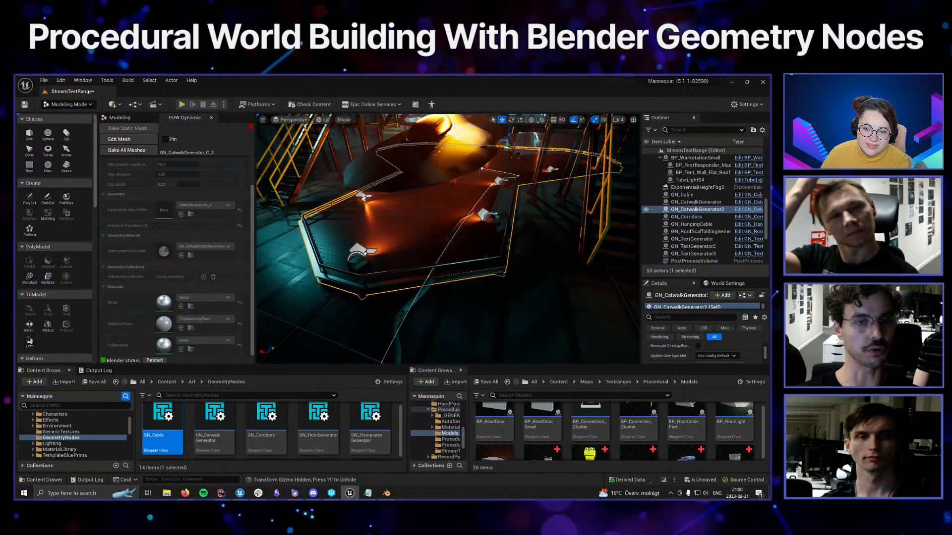
scroll(190, 216, up, 2)
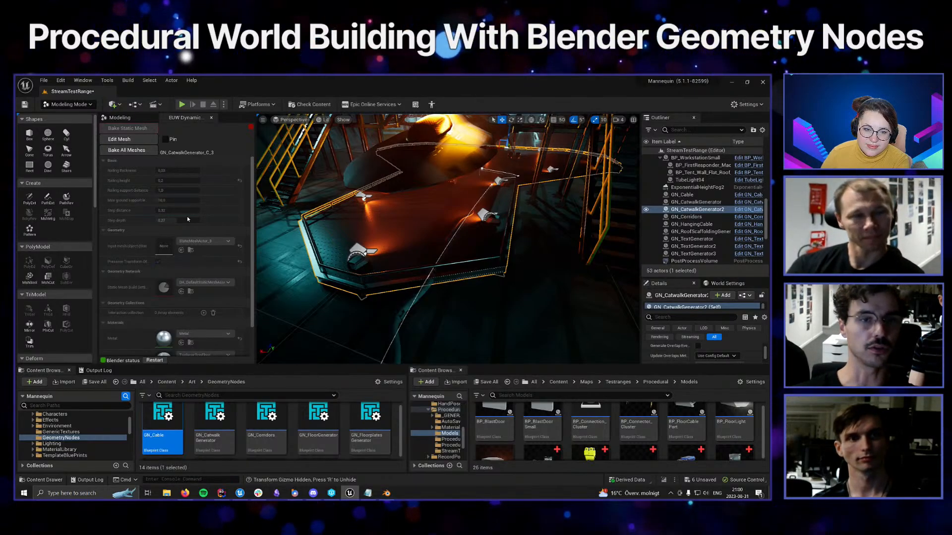
click(402, 313)
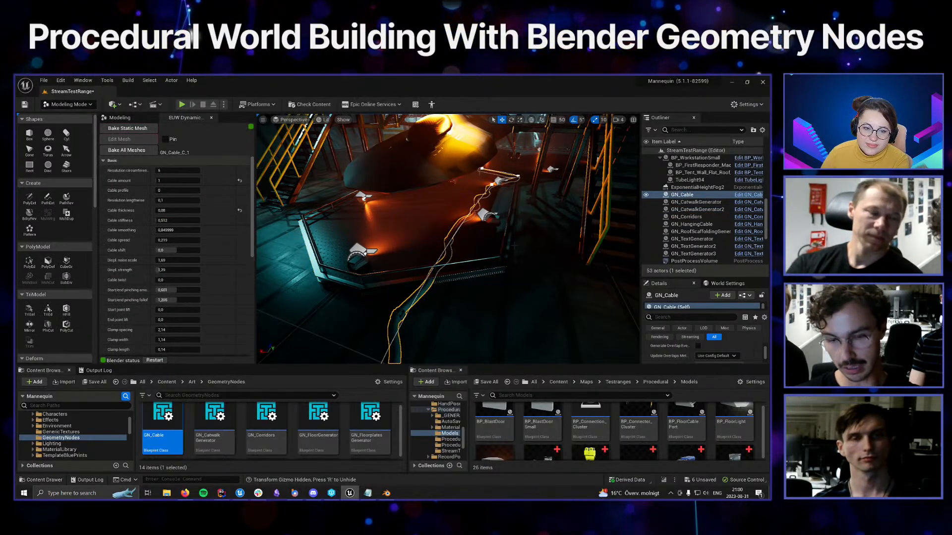
right_drag(402, 313, 410, 306)
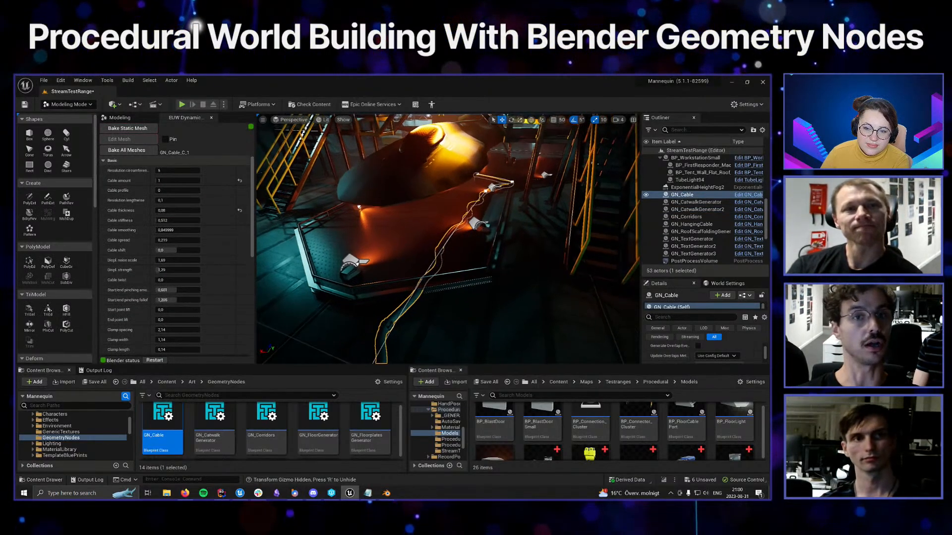
scroll(495, 256, up, 3)
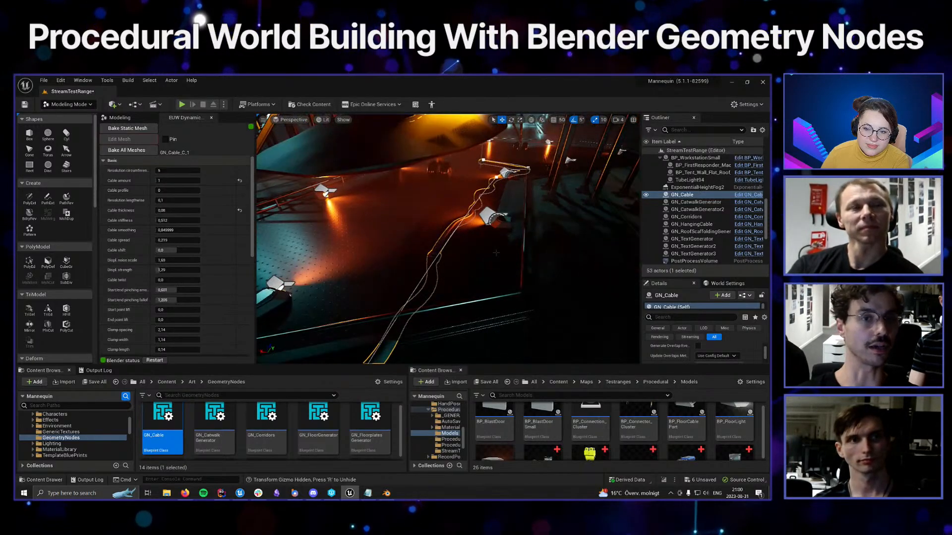
scroll(495, 256, down, 2)
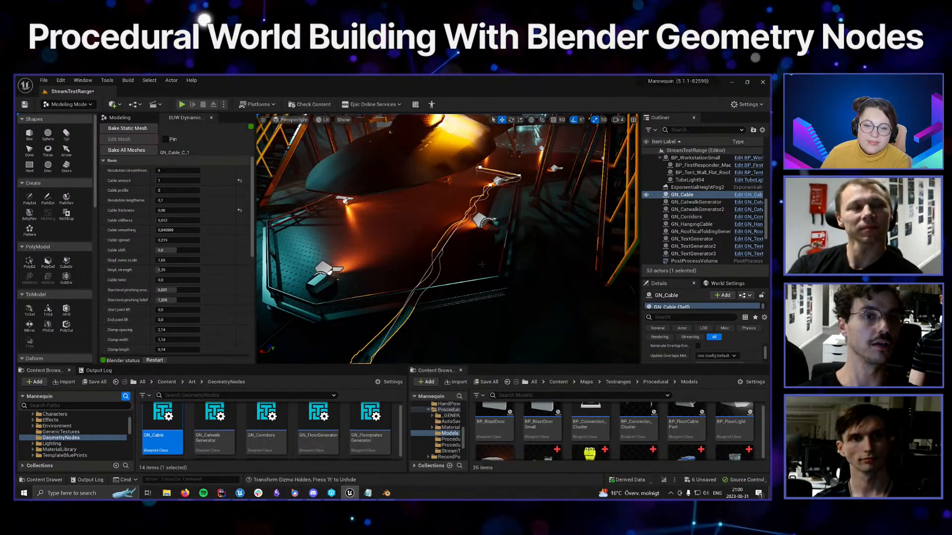
Add GN_CatwalkGenerator2 to GN_Cable's Interaction collection so the cable collides with the catwalk platform
right_drag(482, 264, 461, 266)
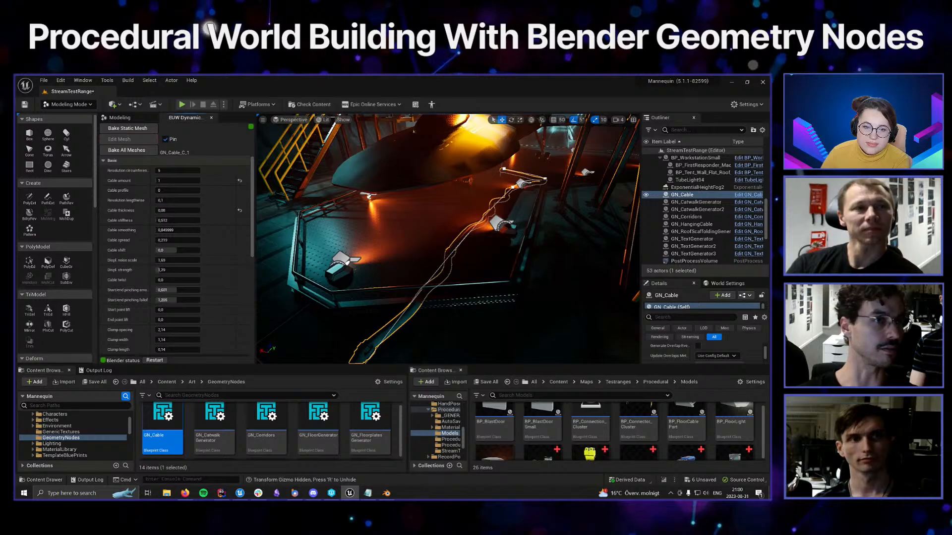
key(d)
click(461, 258)
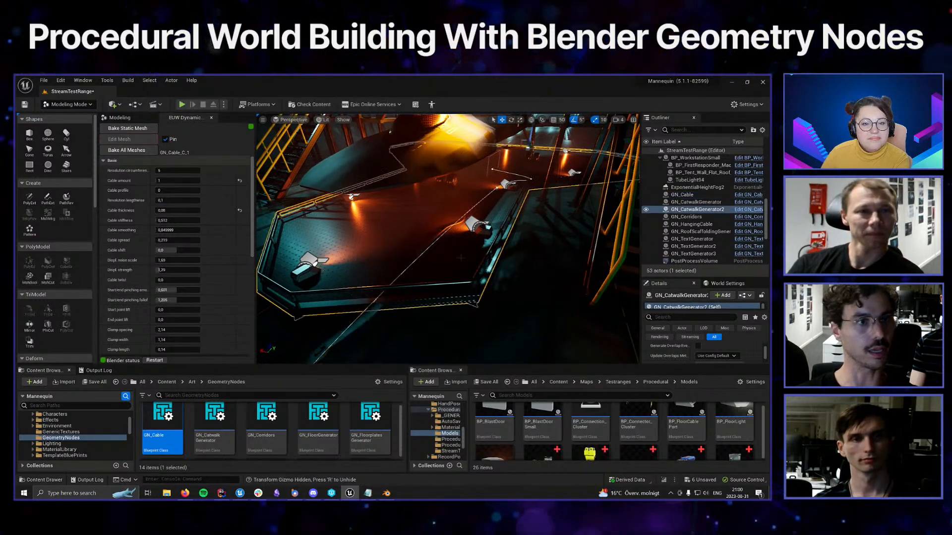
scroll(147, 343, down, 15)
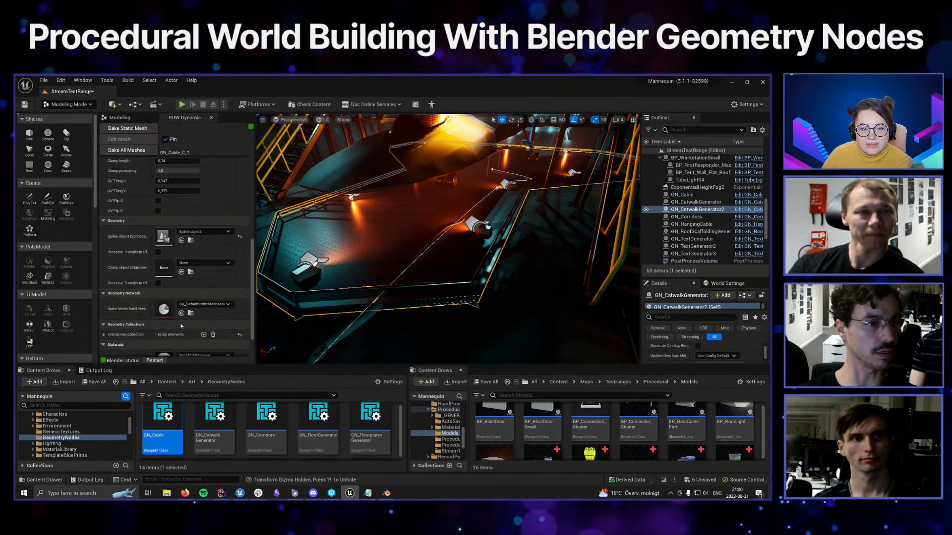
drag(714, 209, 208, 310)
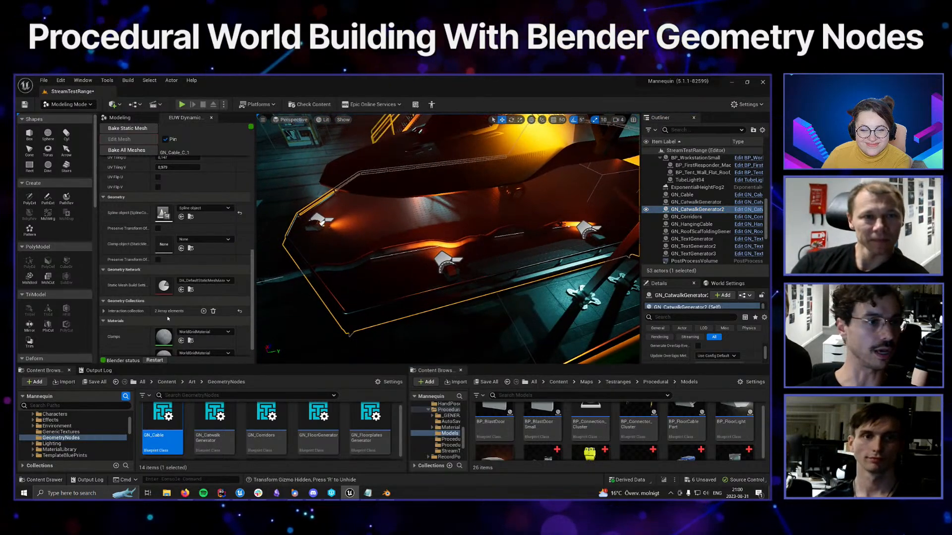
Rotate the GN_Cable spline point at the bend past the floor light on the platform and scale it up to widen the curve
right_drag(397, 258, 417, 253)
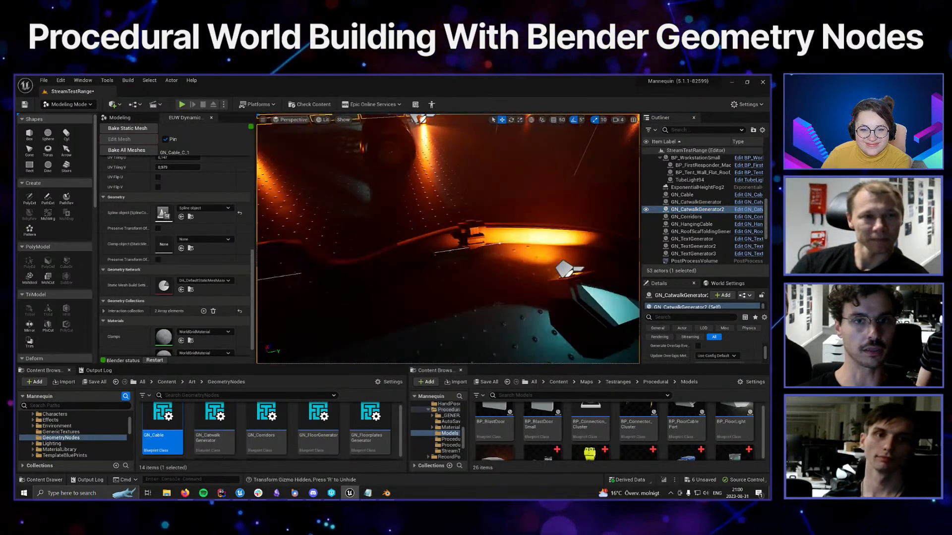
right_drag(498, 297, 531, 283)
click(466, 248)
right_drag(466, 248, 477, 255)
click(364, 285)
key(r)
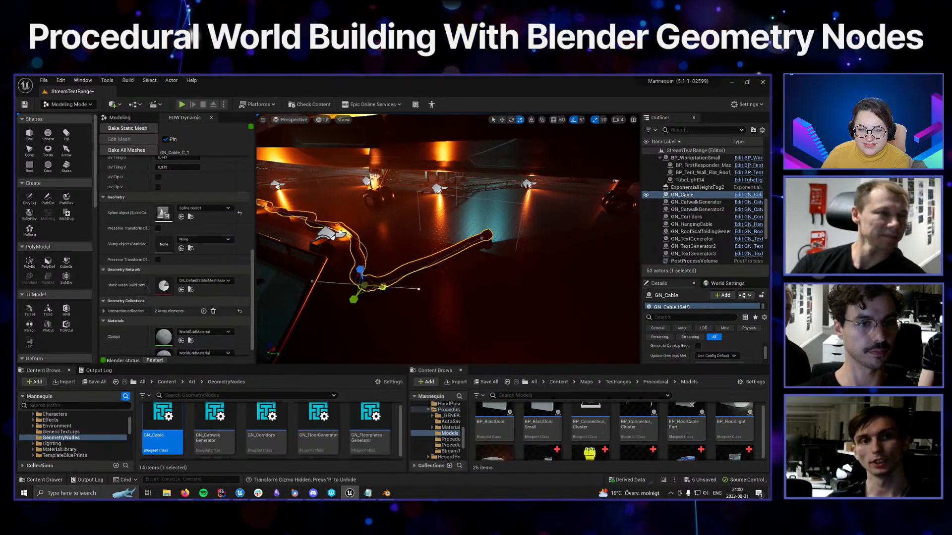
right_drag(404, 304, 418, 286)
key(e)
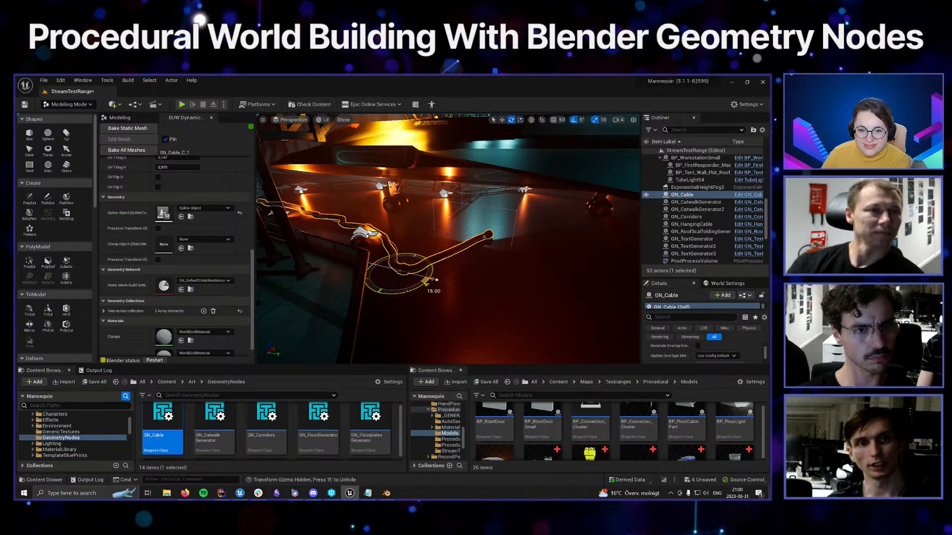
key(r)
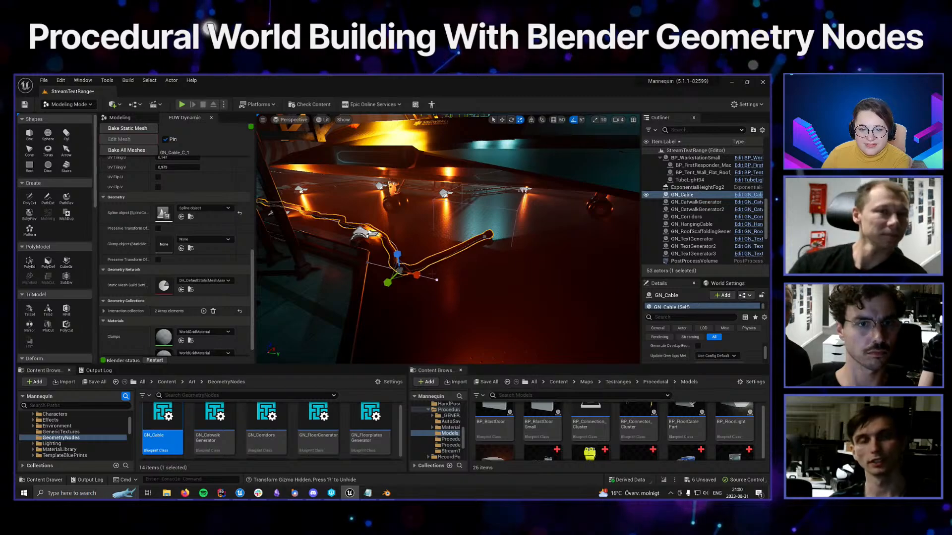
drag(417, 275, 430, 278)
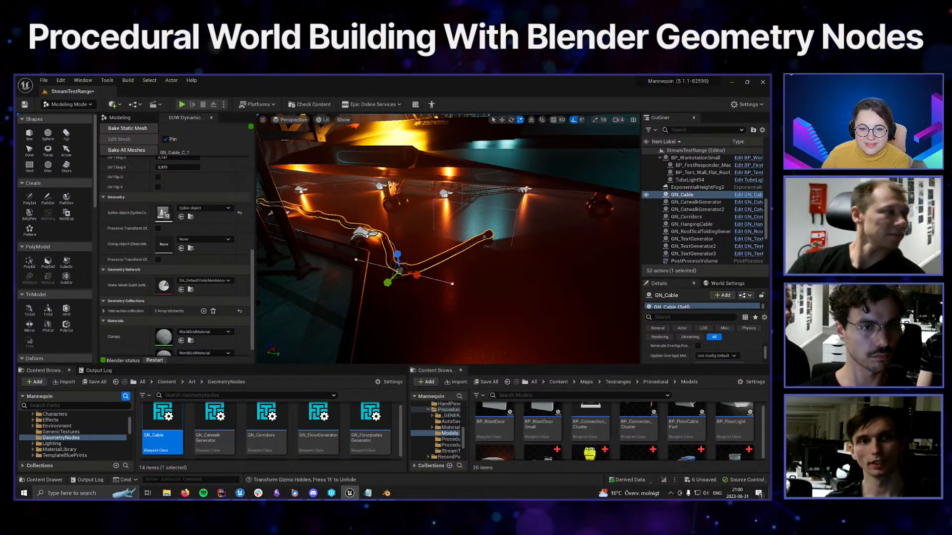
Shift the GN_Cable spline point beside the floor light to adjust how the cable passes the lamp
right_drag(447, 239, 448, 267)
click(351, 206)
key(w)
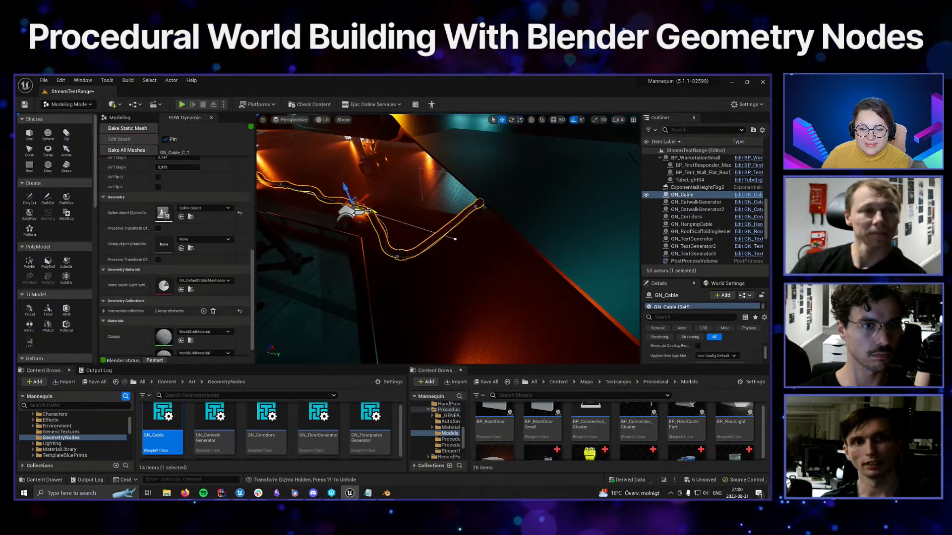
drag(366, 210, 350, 207)
Set GN_Cable's End point lift to 1,4 to raise the cable's end off the platform
right_drag(449, 266, 451, 219)
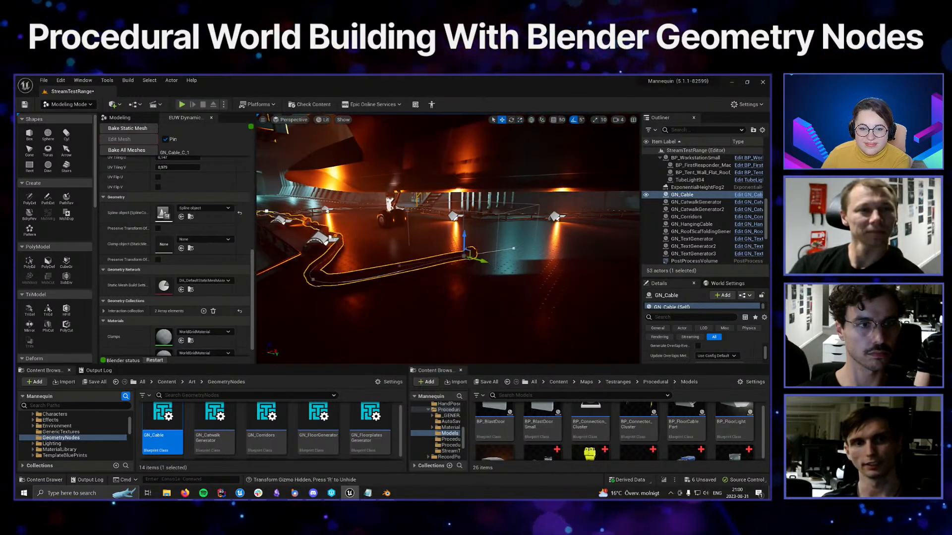
scroll(179, 263, up, 5)
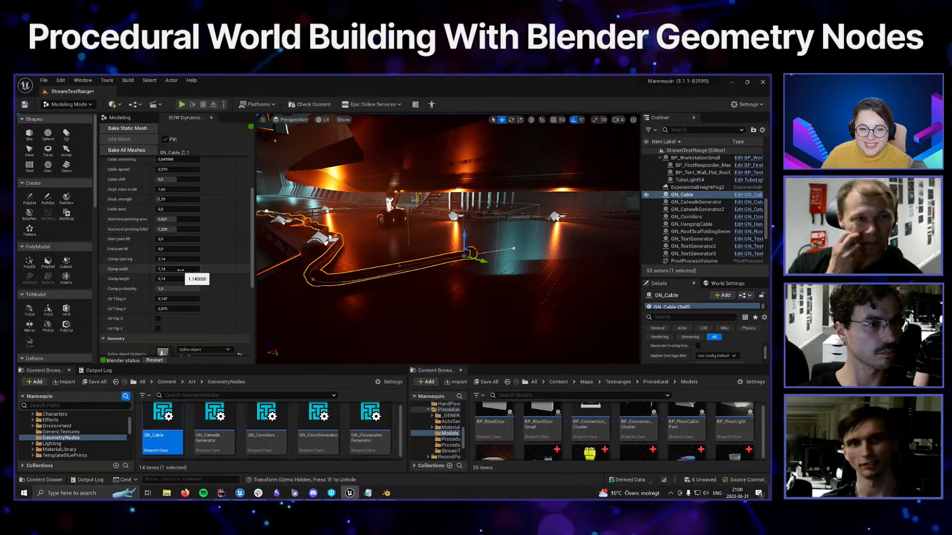
click(174, 249)
text(1,4)
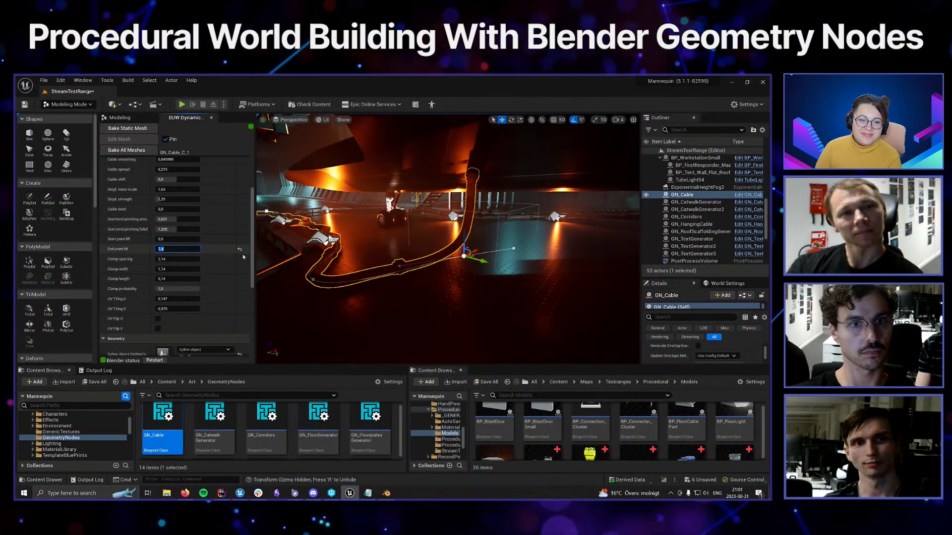
key(Return)
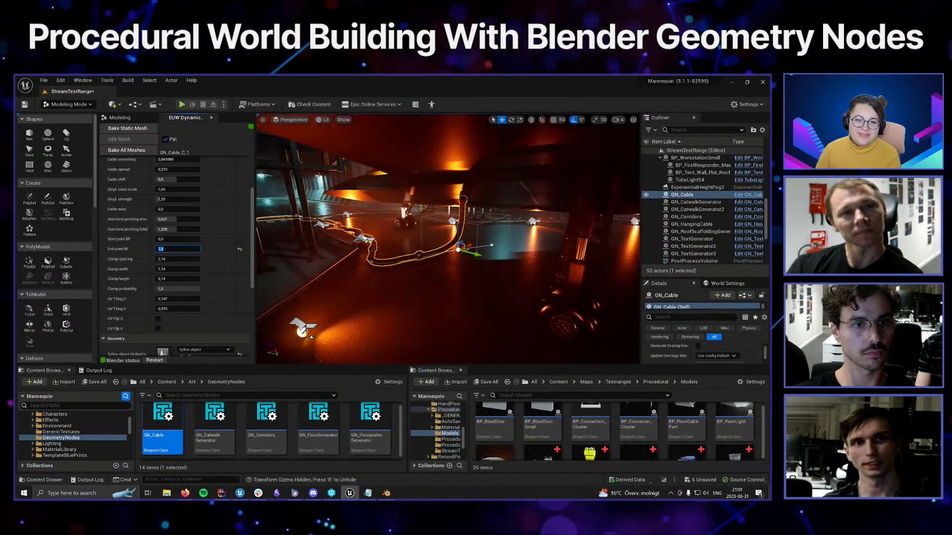
Scale the GN_Cable spline point at the bend near the wall panel to reshape the curve at the cable's opposite end
right_drag(449, 238, 455, 259)
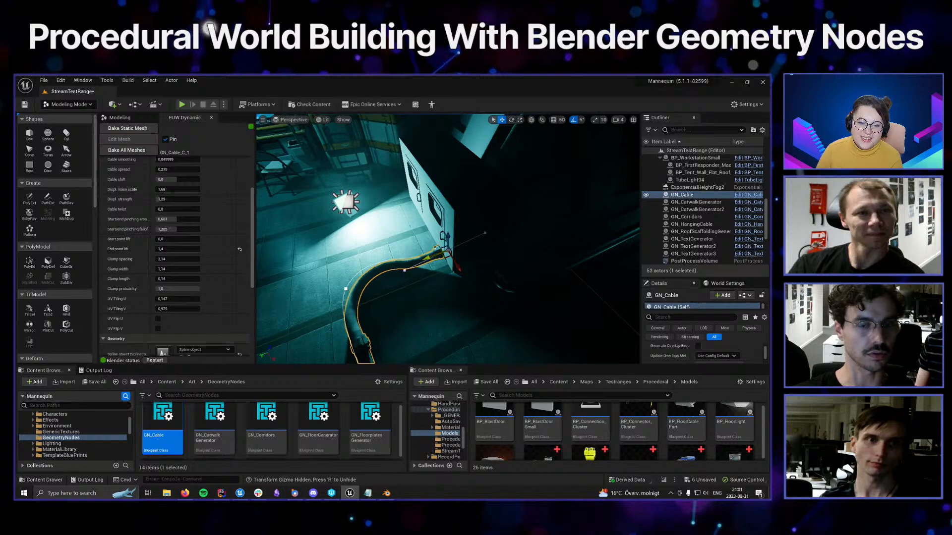
mouse_move(455, 259)
right_down()
mouse_move(478, 273)
mouse_move(449, 248)
right_up()
key(r)
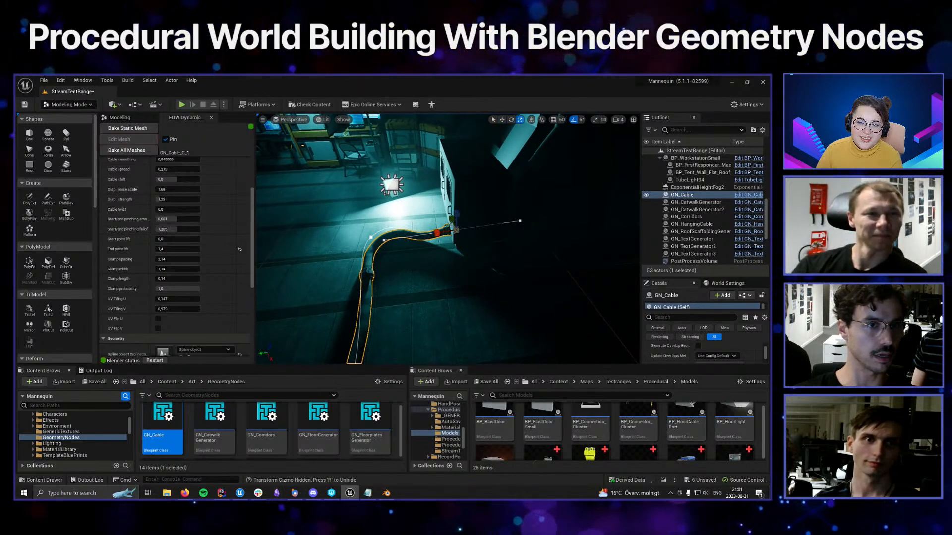
click(371, 237)
click(369, 245)
click(366, 241)
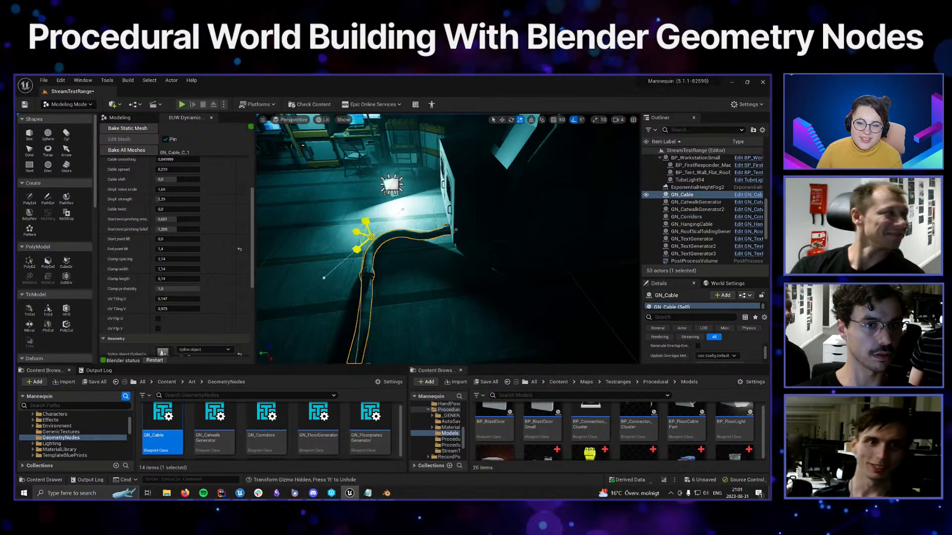
Move the GN_Cable bend point near the wall panel toward the floor lettering
right_drag(366, 241, 332, 240)
key(w)
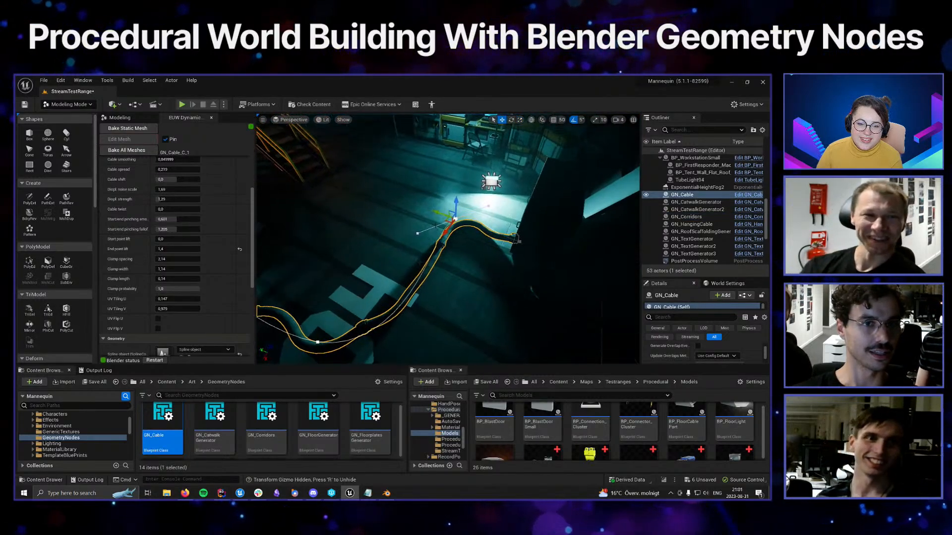
drag(449, 219, 426, 236)
right_drag(425, 236, 342, 242)
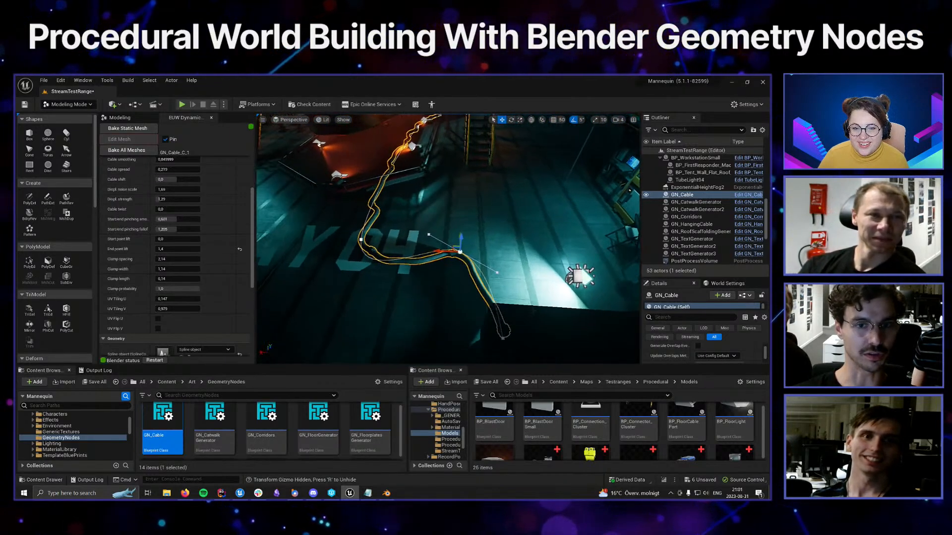
Scale and rotate the spline point at the floor end of GN_Cable
click(502, 339)
key(r)
drag(504, 337, 513, 330)
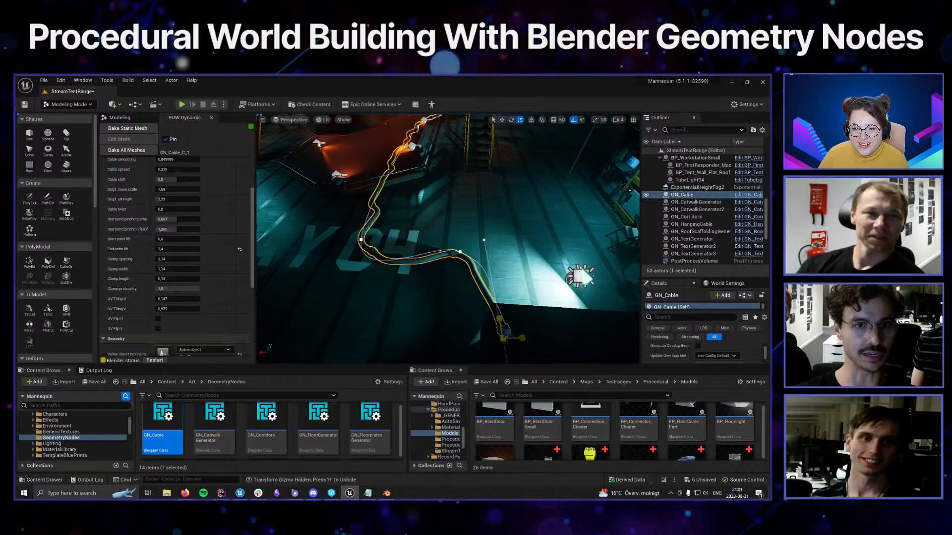
key(e)
drag(479, 356, 491, 351)
right_drag(491, 317, 533, 270)
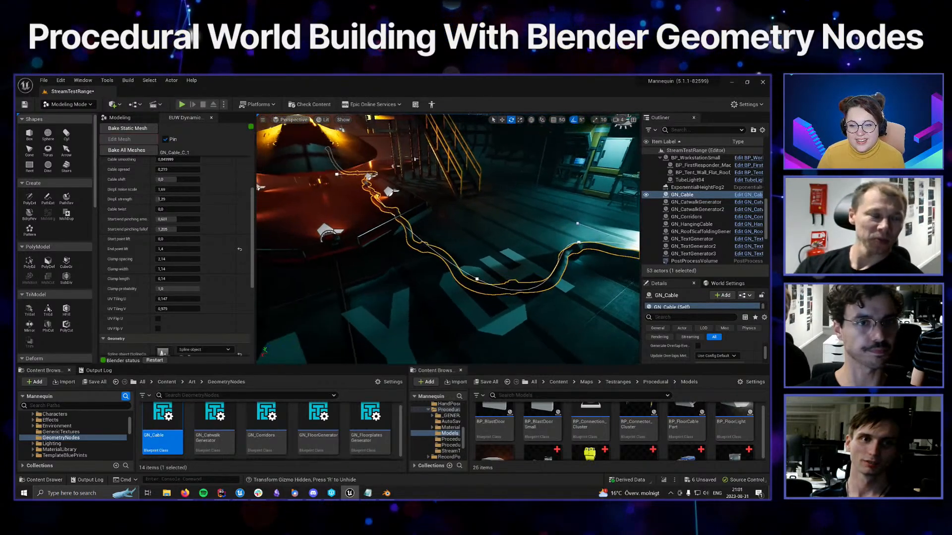
Set the cable's displacement noise scale to 0.6 and its stiffness to 0.3
scroll(185, 229, up, 4)
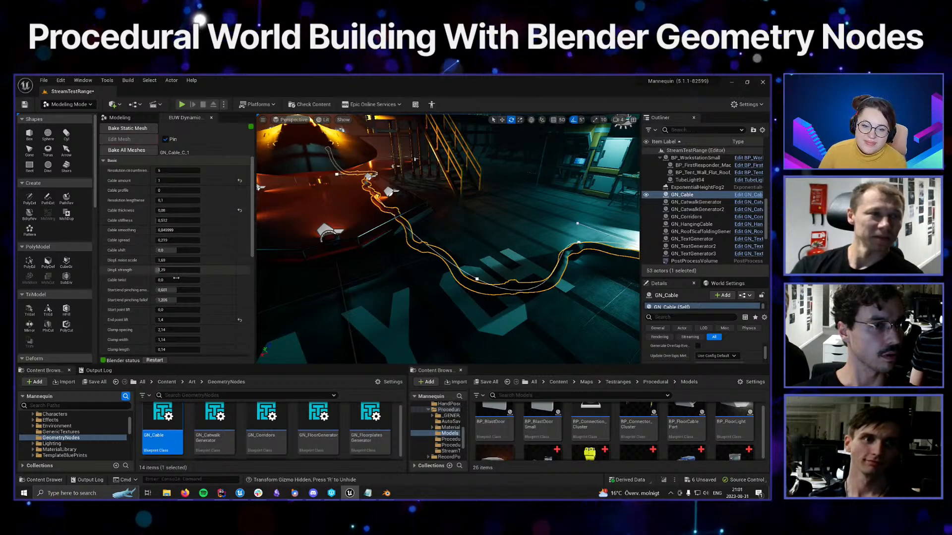
scroll(172, 263, down, 1)
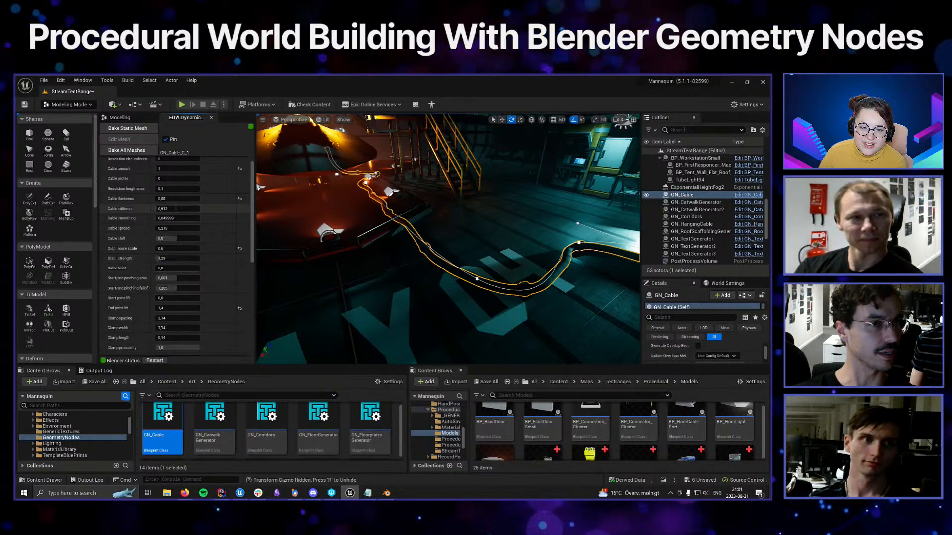
text(0,3)
key(Return)
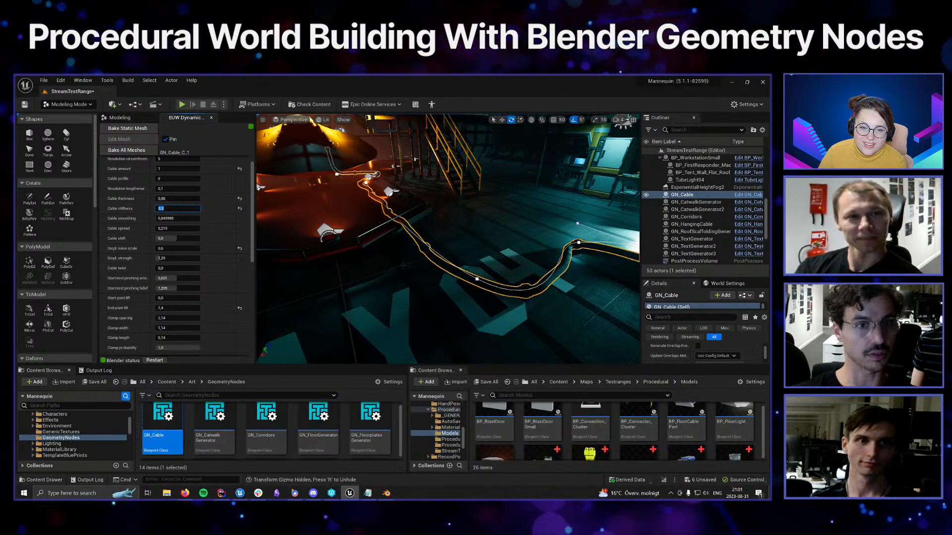
Assign the Cable1 material to the cable's Clamps material slot
scroll(233, 305, down, 10)
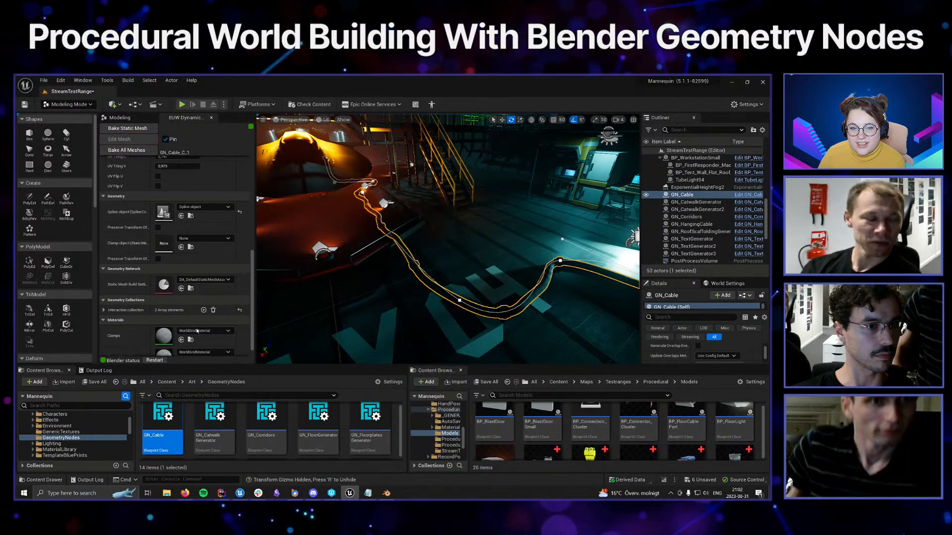
click(200, 319)
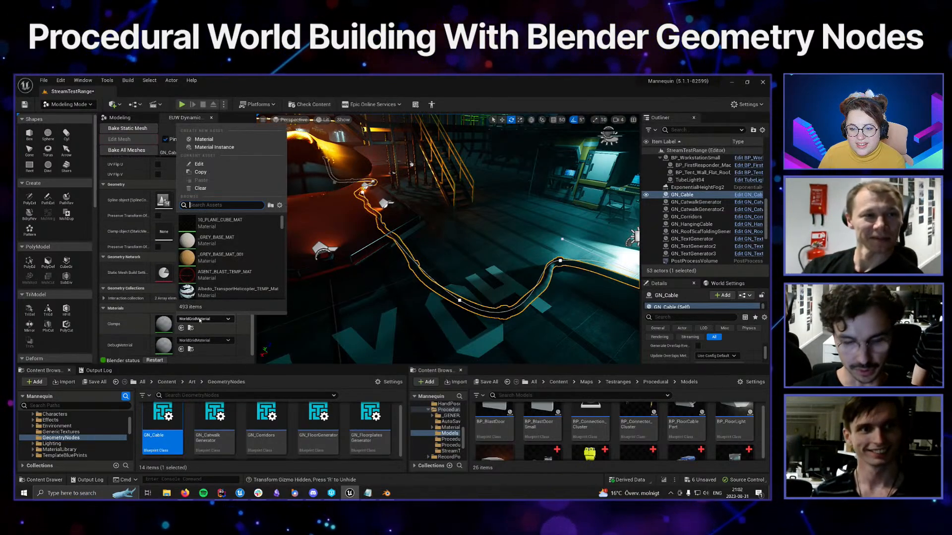
text(cab)
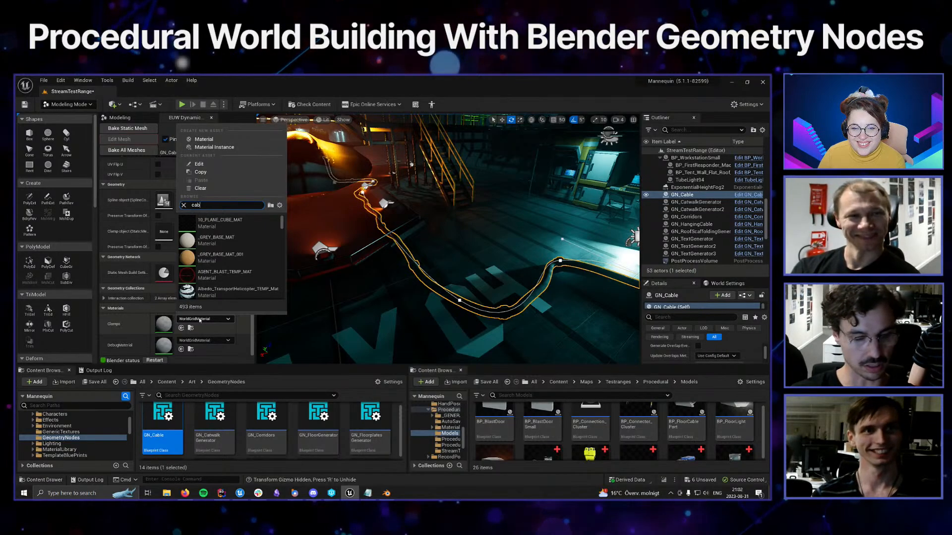
text(le1)
click(224, 227)
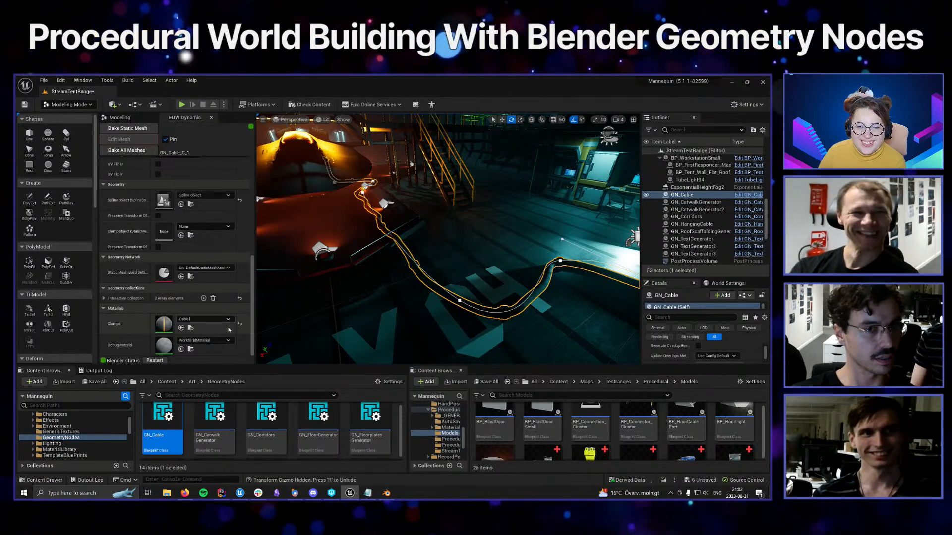
Assign the Metal material to the cable's DebugMaterial slot
click(194, 341)
text(me)
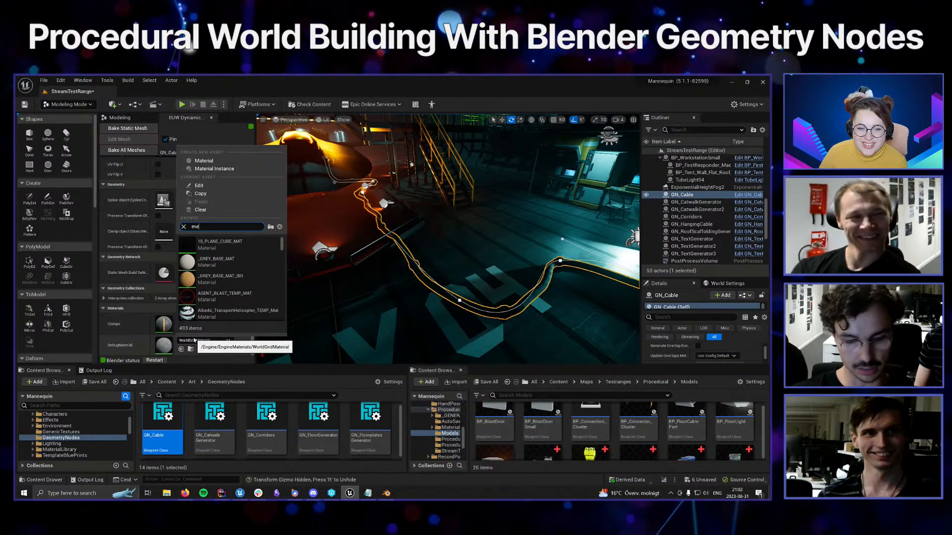
text(tal)
click(218, 244)
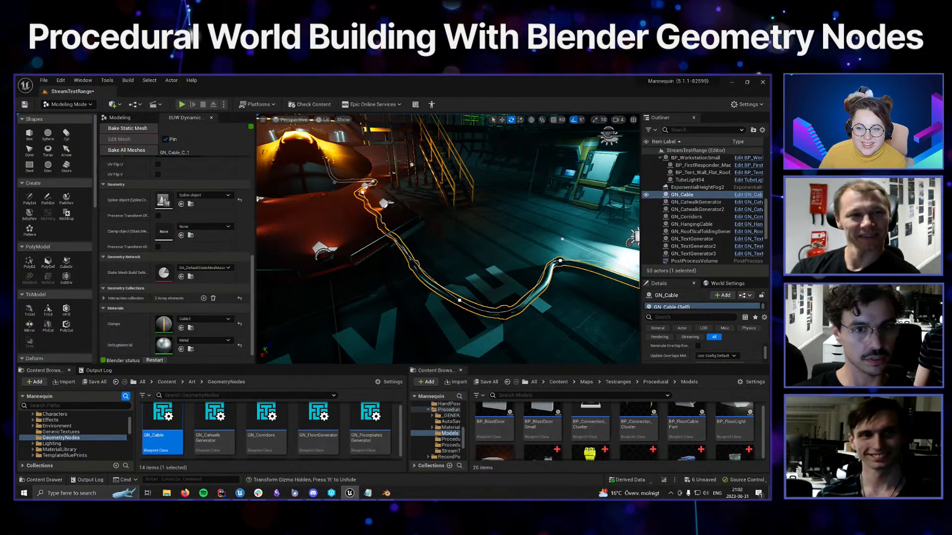
right_drag(373, 294, 422, 311)
key(w)
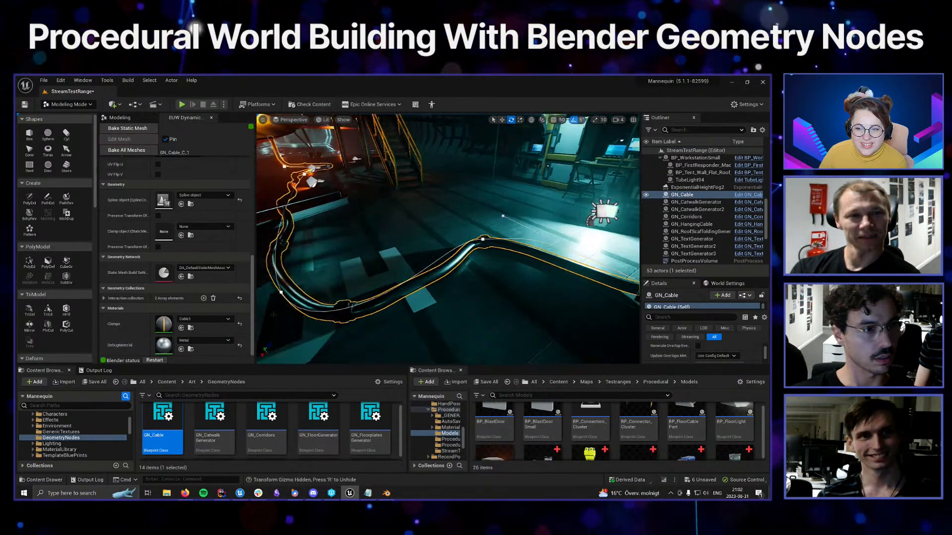
Swap the cable's materials so that DebugMaterial uses Cable1 and Clamps uses Metal
click(194, 342)
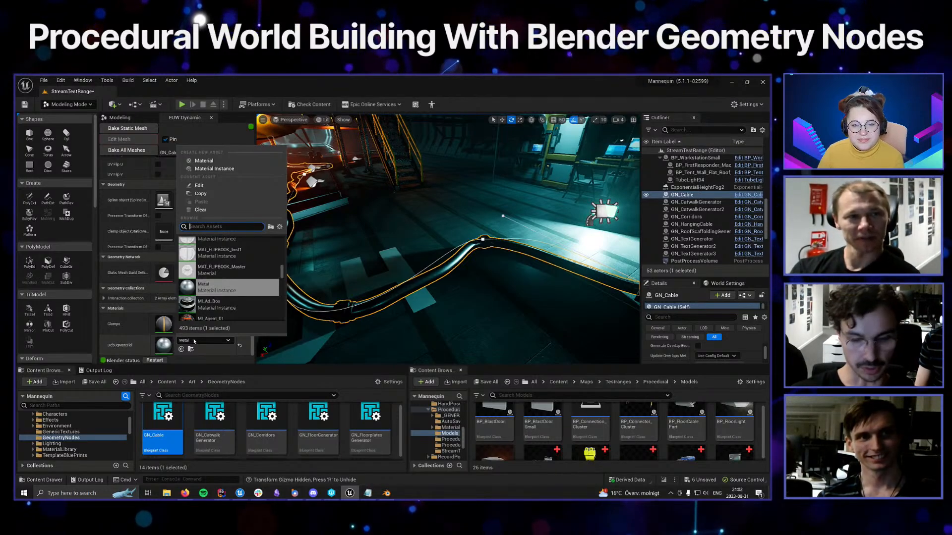
text(cable1)
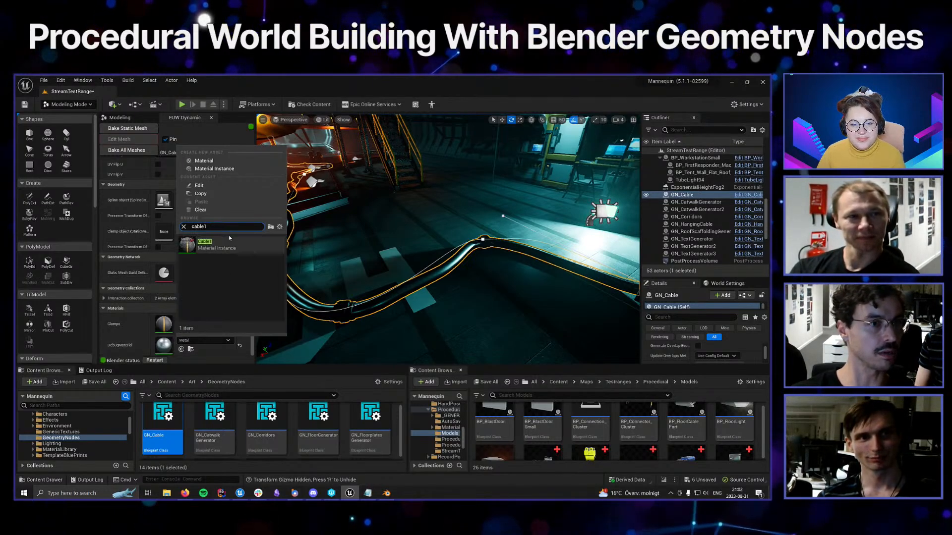
click(219, 244)
click(196, 320)
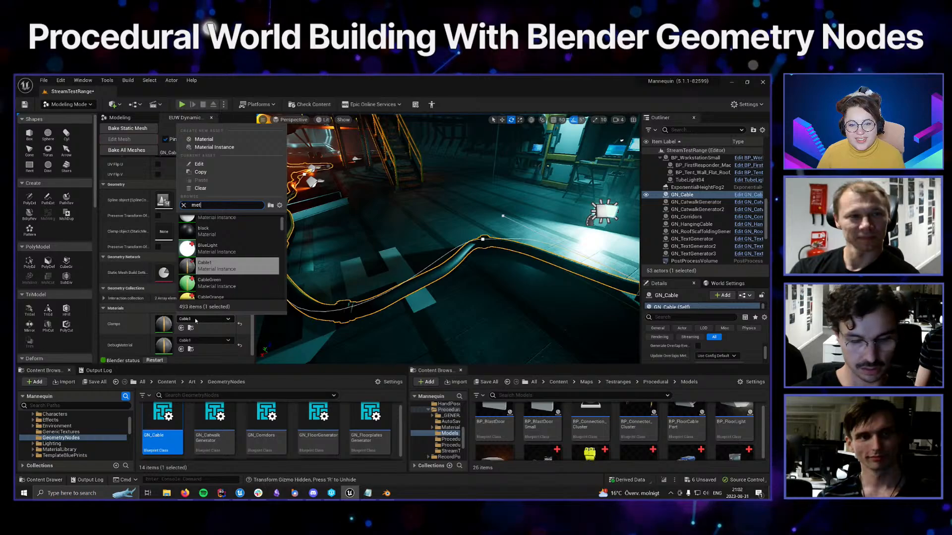
click(209, 224)
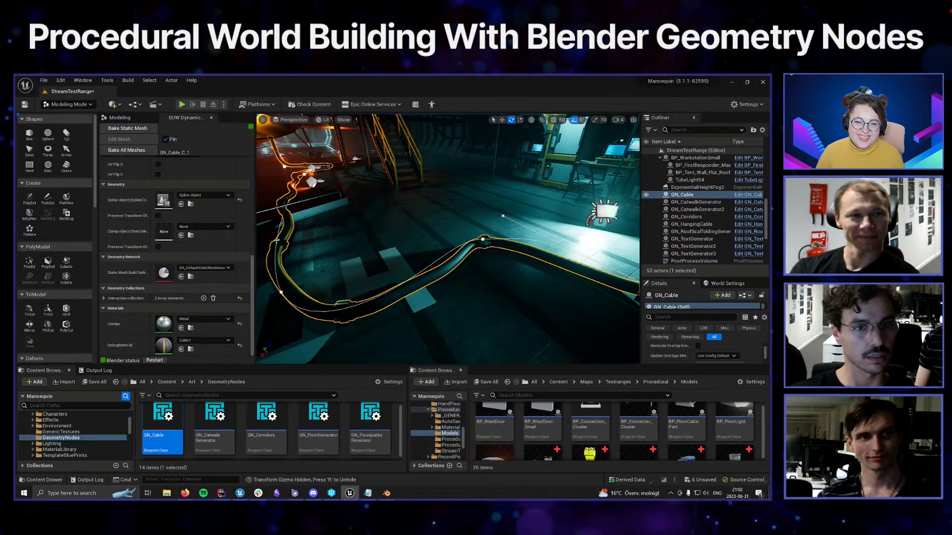
Set the cable twist of GN_Cable to 2.0
right_drag(448, 239, 417, 236)
click(429, 265)
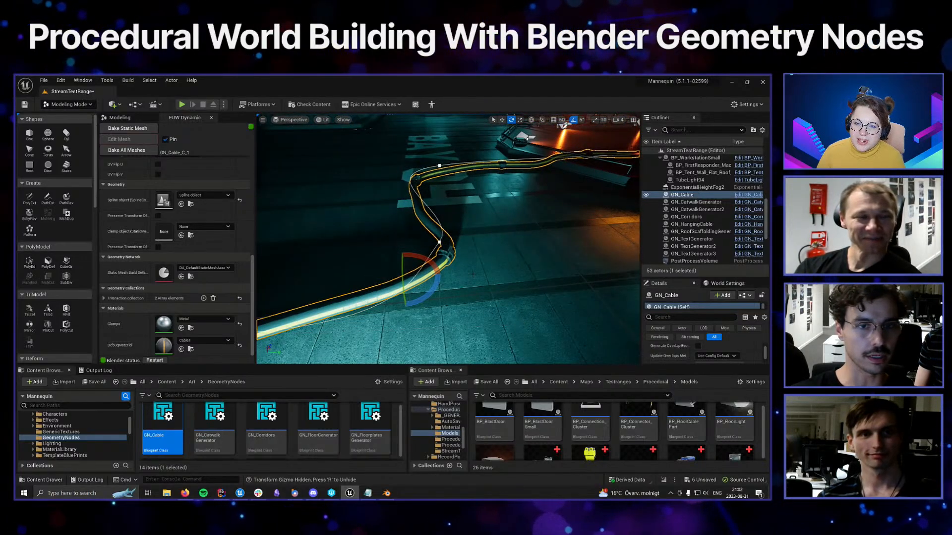
right_drag(473, 274, 471, 300)
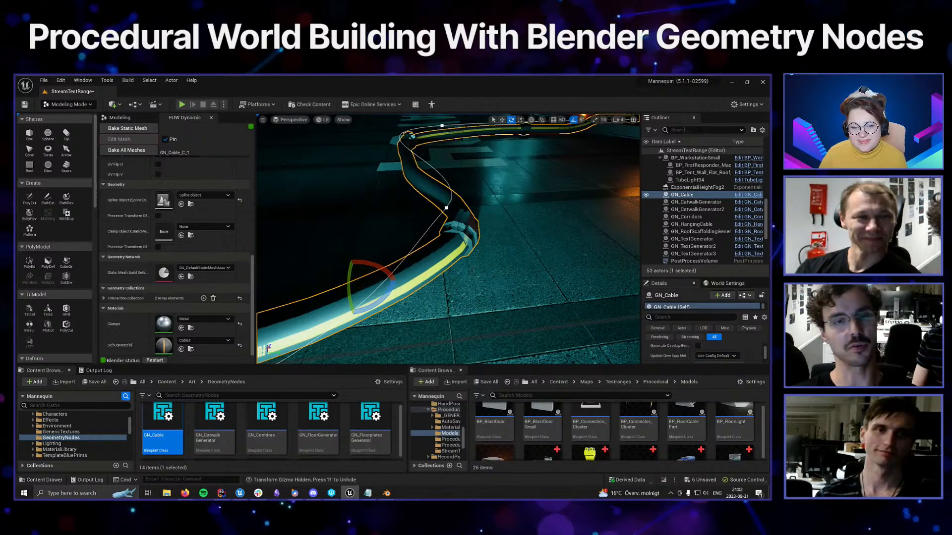
scroll(448, 239, down, 4)
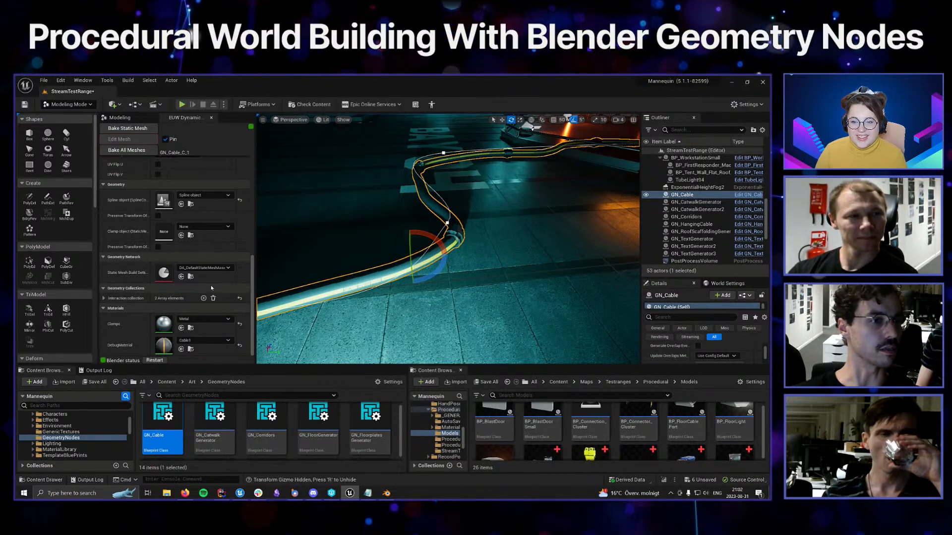
scroll(183, 253, up, 4)
scroll(183, 252, up, 1)
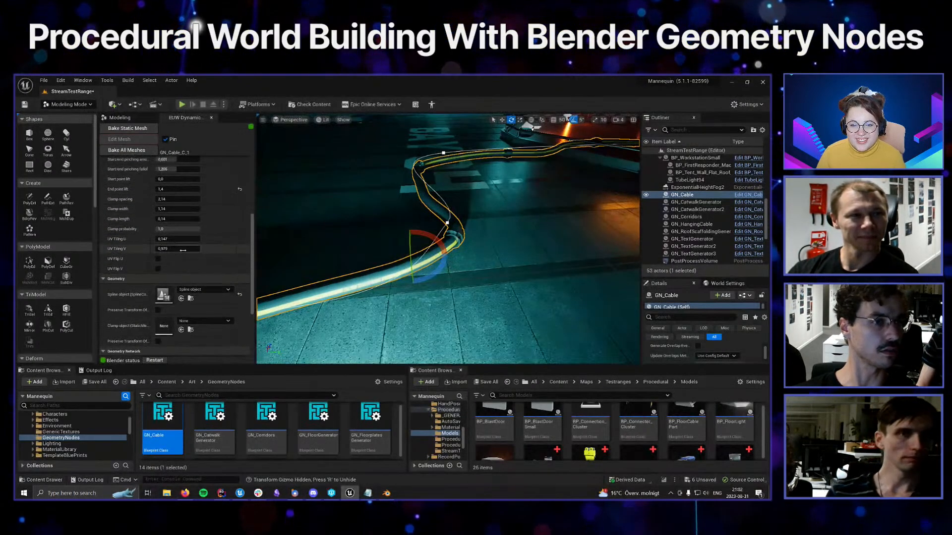
scroll(183, 251, up, 2)
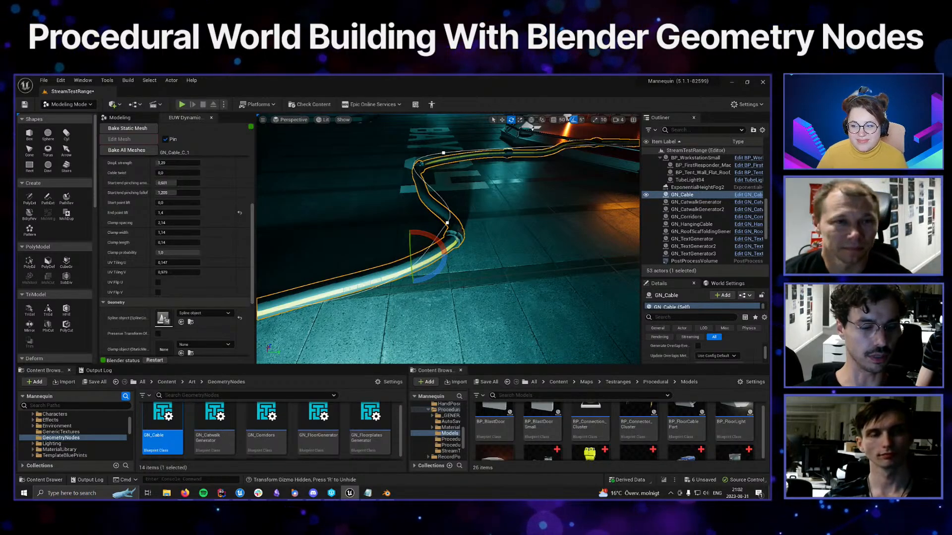
middle_drag(480, 286, 448, 290)
scroll(155, 241, up, 3)
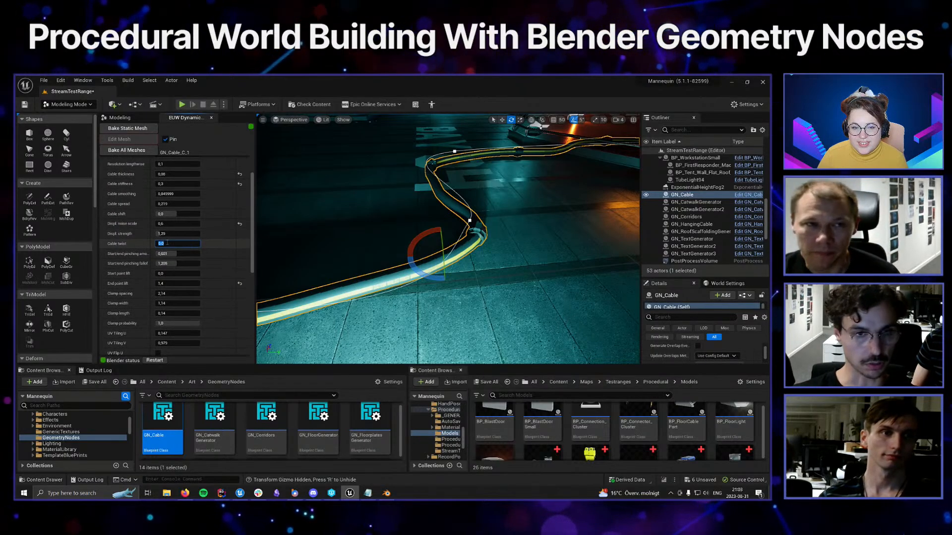
key(Return)
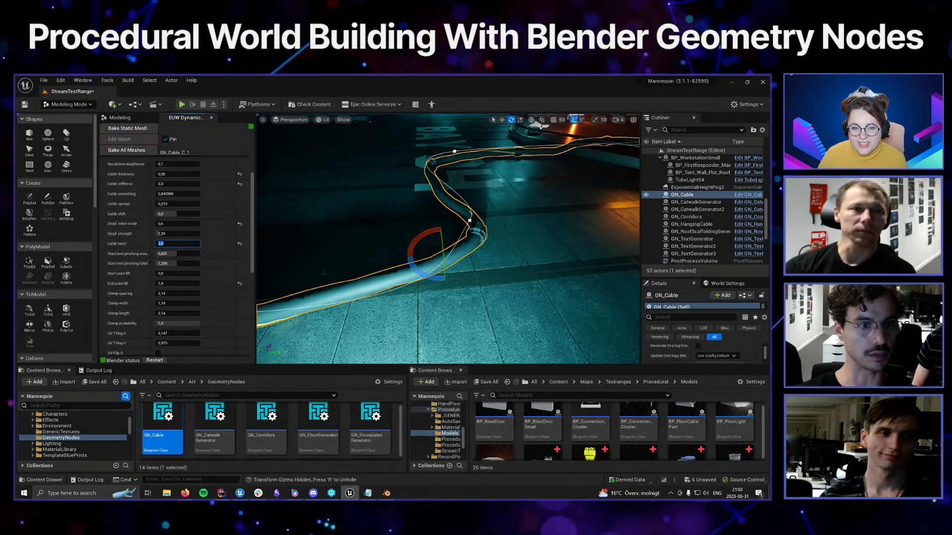
right_drag(396, 278, 404, 300)
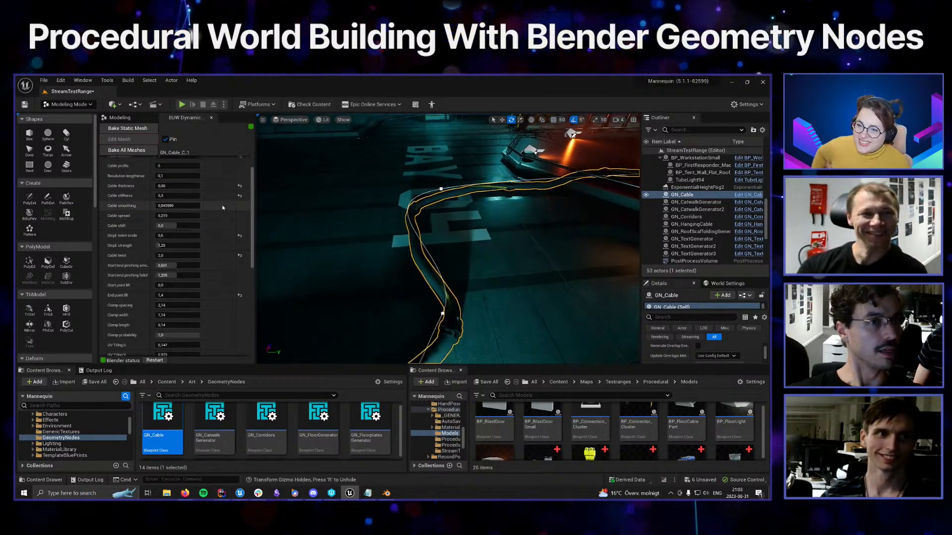
Set the cable's circumference resolution to 6
scroll(222, 208, up, 3)
click(177, 171)
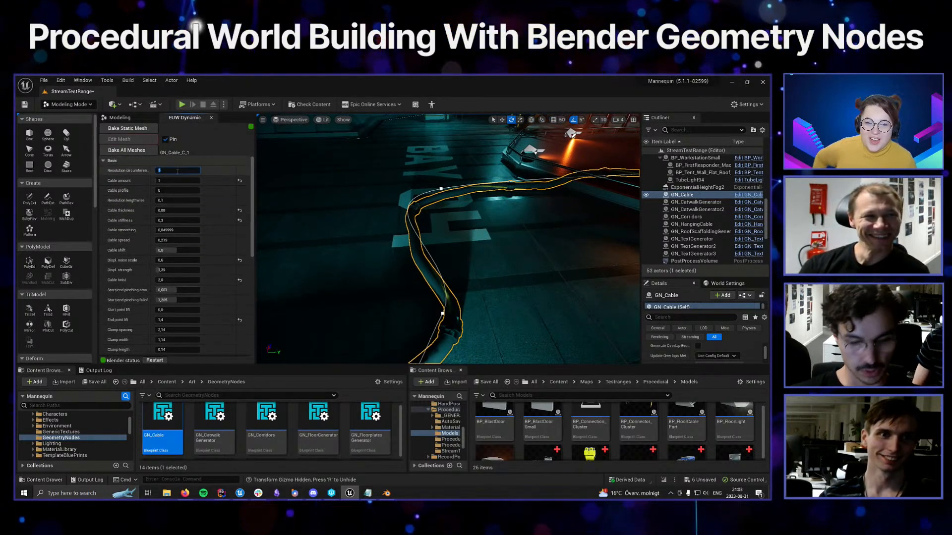
text(6)
key(Return)
right_drag(446, 238, 421, 243)
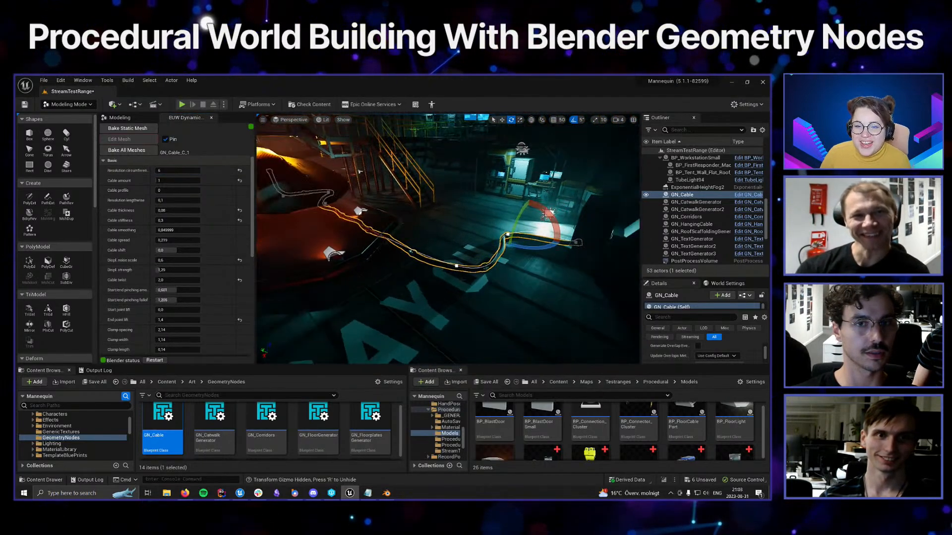
Bake GN_Cable to a static mesh and turn off pinning in the generator settings
click(127, 129)
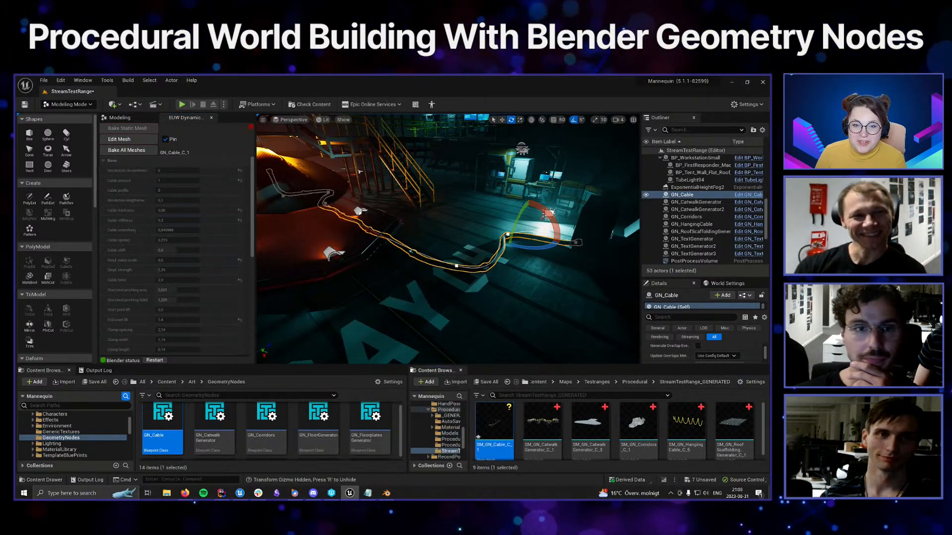
right_drag(430, 297, 415, 293)
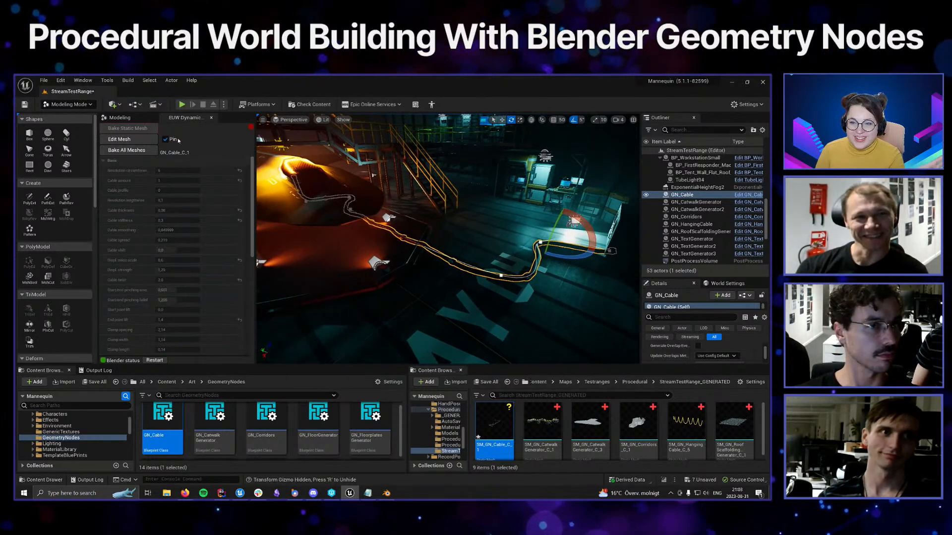
click(420, 290)
key(ctrl+z)
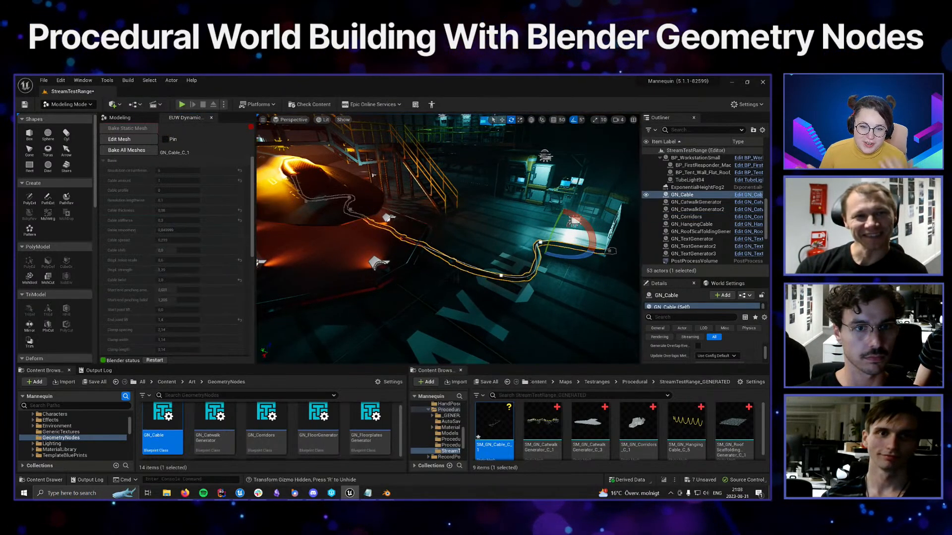
Duplicate GN_Cable, offset the copy beside the original and switch the copy back to an editable mesh
alt+drag(420, 290, 432, 273)
key(w)
alt+drag(432, 274, 469, 272)
right_drag(469, 272, 372, 259)
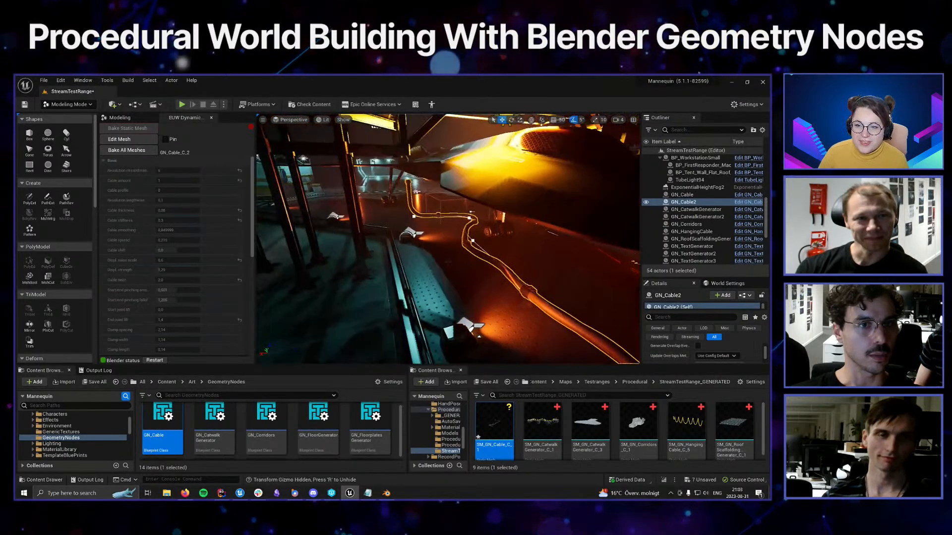
click(132, 140)
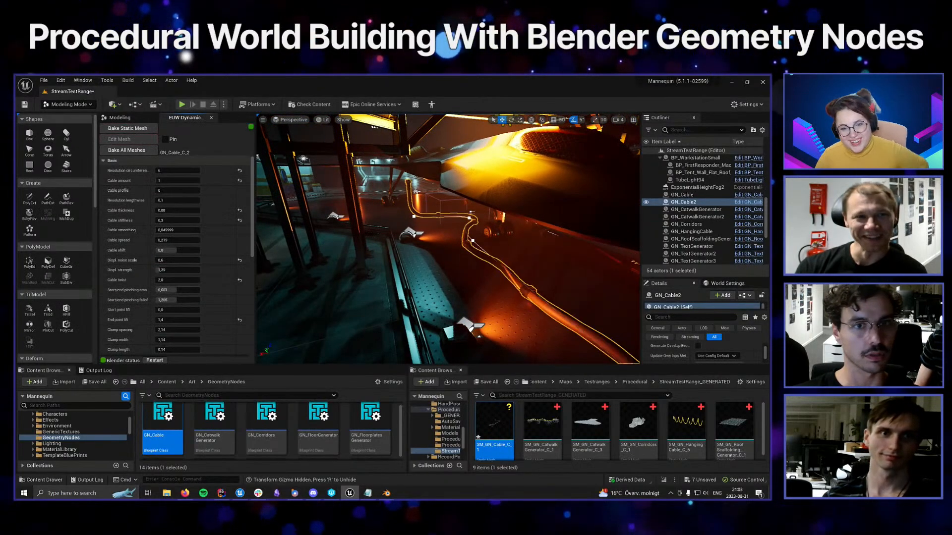
Reposition the spline point at the base of GN_Cable2's upright end under the aircraft to reshape its bend
right_drag(397, 228, 426, 248)
mouse_move(435, 202)
right_down()
mouse_move(401, 209)
mouse_move(435, 203)
right_up()
click(434, 203)
drag(406, 211, 332, 239)
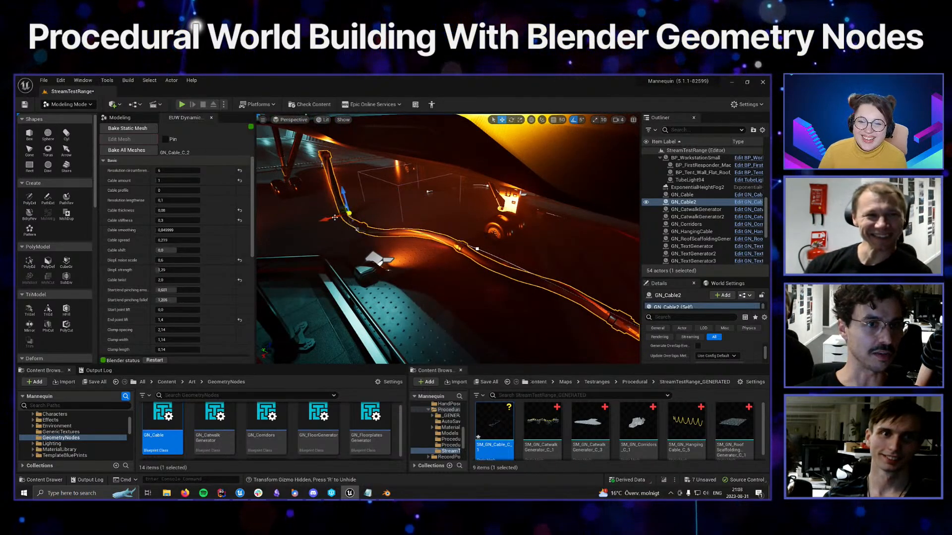
drag(370, 213, 381, 212)
right_drag(398, 200, 481, 191)
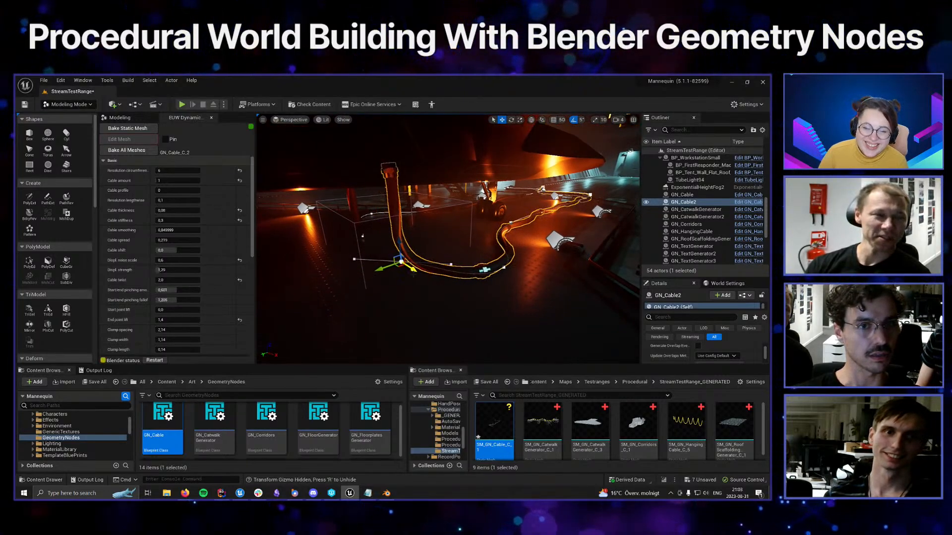
Move the far end point of GN_Cable2's spline onto the electrical box, beside the end of GN_Cable
mouse_move(414, 269)
right_down()
mouse_move(441, 267)
mouse_move(419, 272)
right_up()
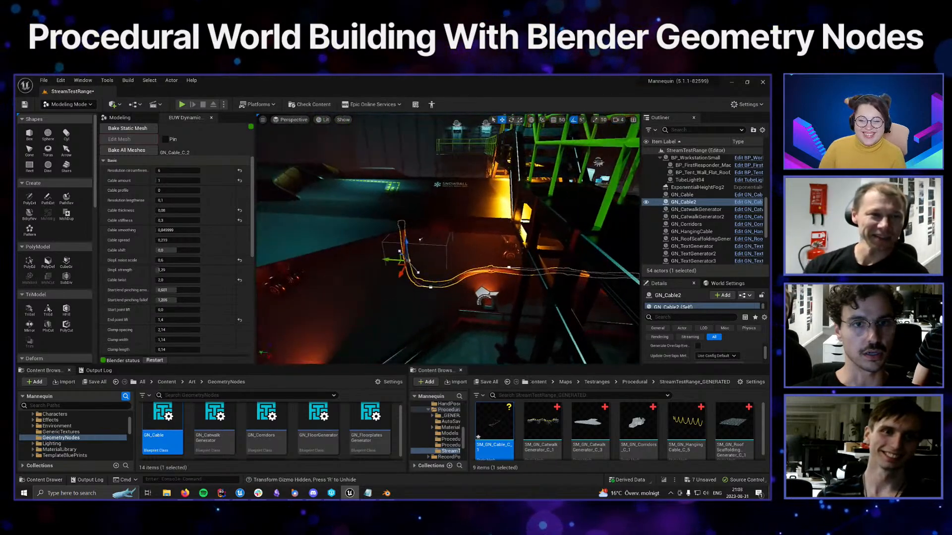
right_drag(421, 240, 496, 274)
click(510, 283)
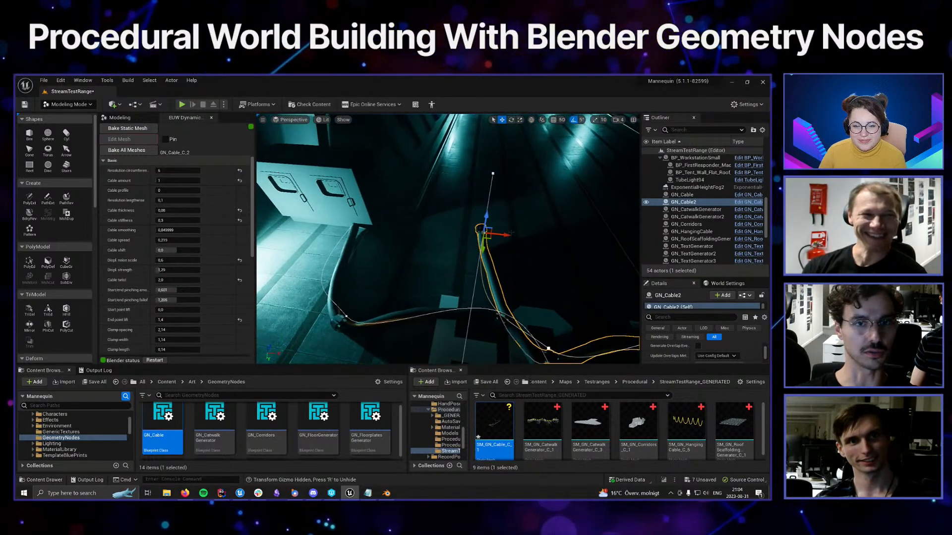
drag(490, 241, 290, 230)
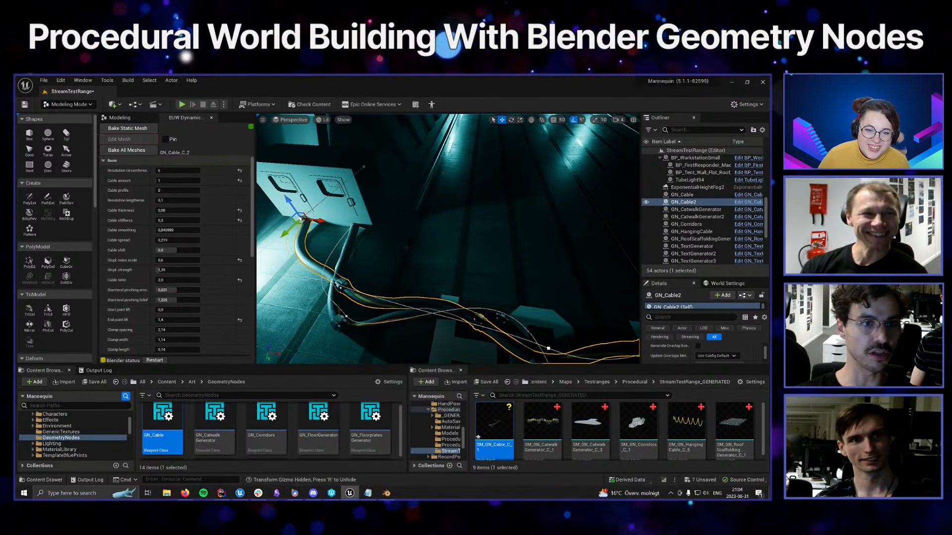
right_drag(290, 230, 262, 227)
Reposition GN_Cable2's spline point on the hangar floor to straighten its run towards the electrical box
right_drag(482, 264, 386, 247)
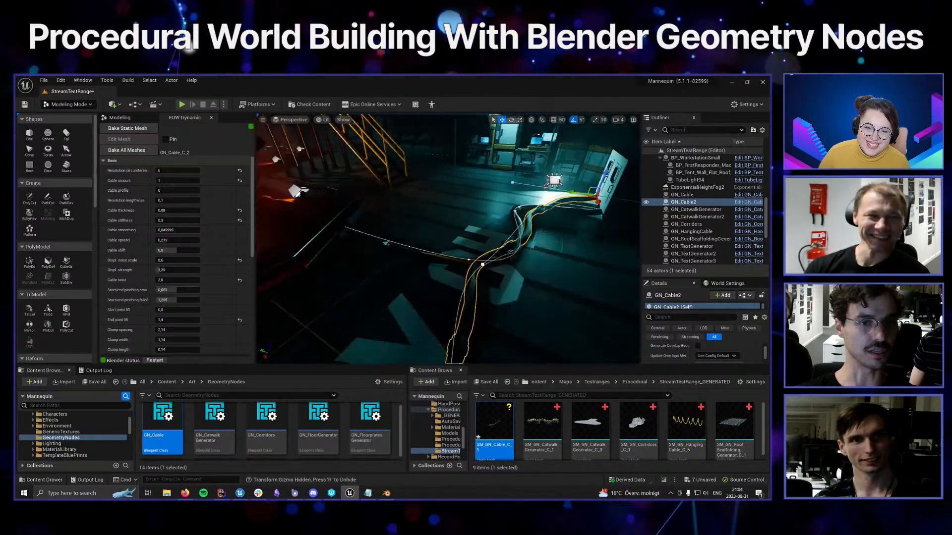
drag(482, 264, 451, 223)
right_drag(436, 292, 473, 262)
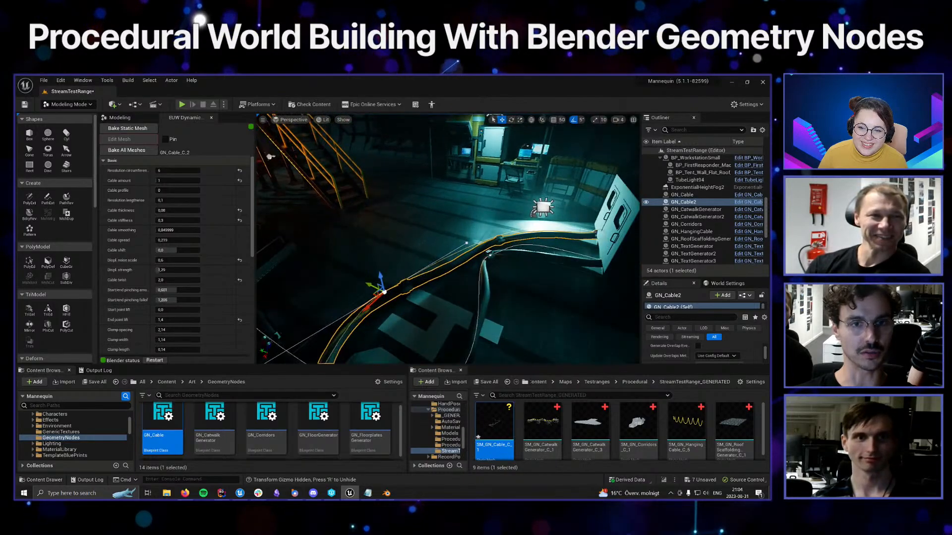
Make GN_Cable editable again, shift its spline point nearest the electrical box into a wider bend and rebake it to a static mesh
click(489, 254)
click(147, 143)
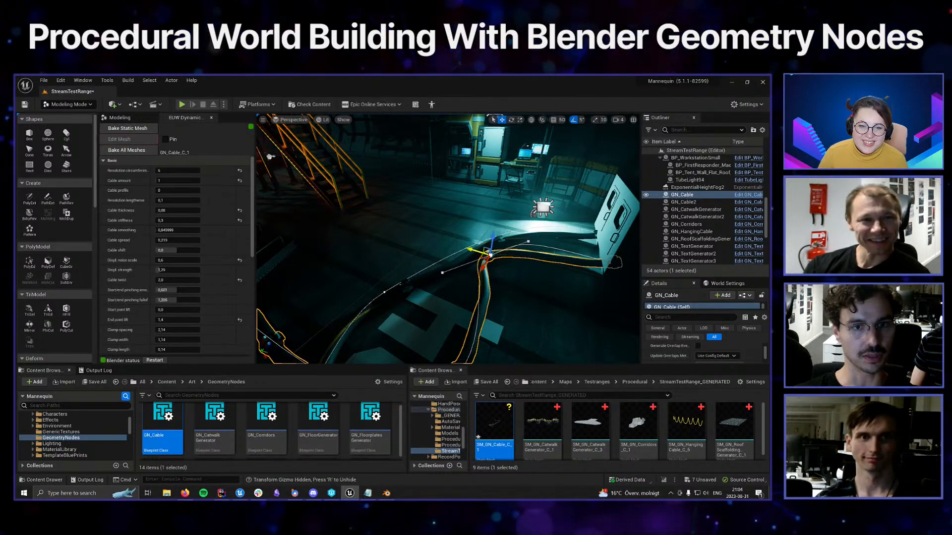
click(488, 253)
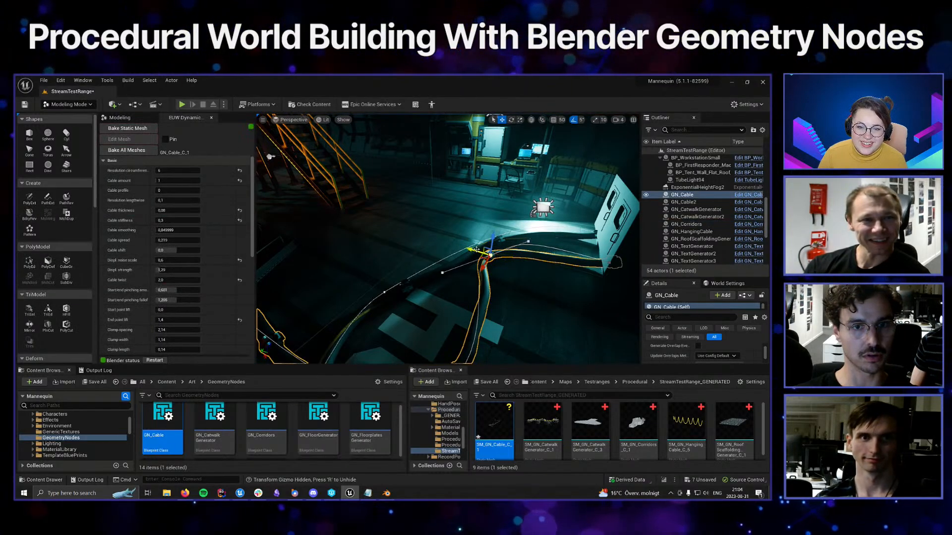
click(436, 241)
drag(432, 238, 420, 234)
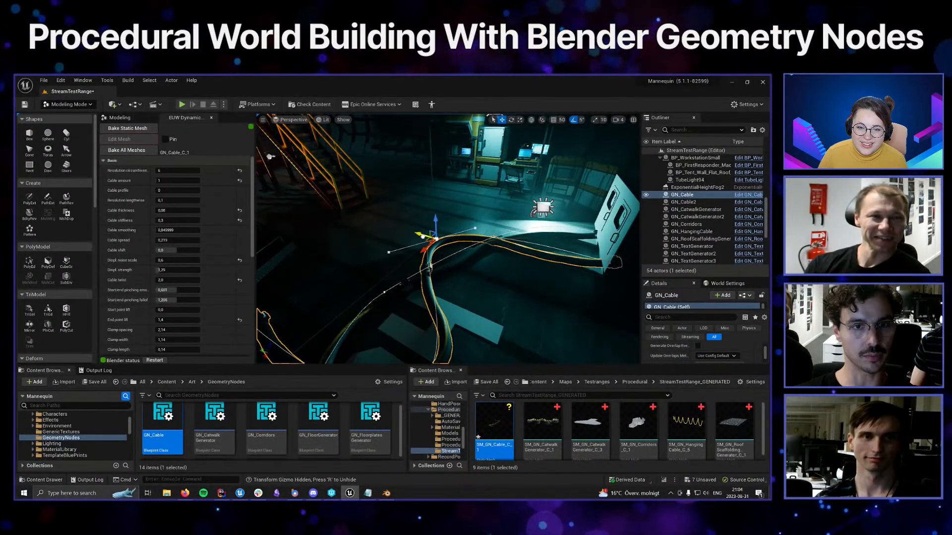
right_drag(346, 240, 337, 248)
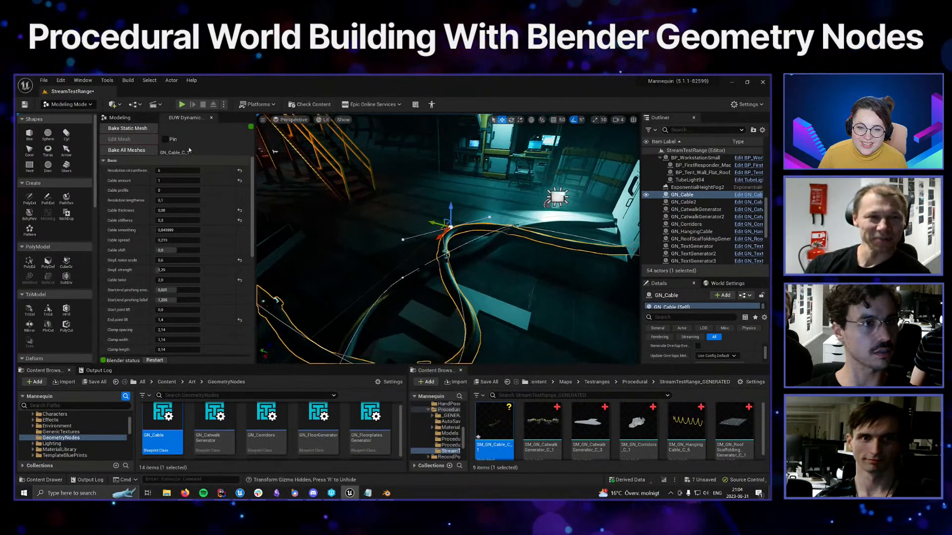
click(128, 128)
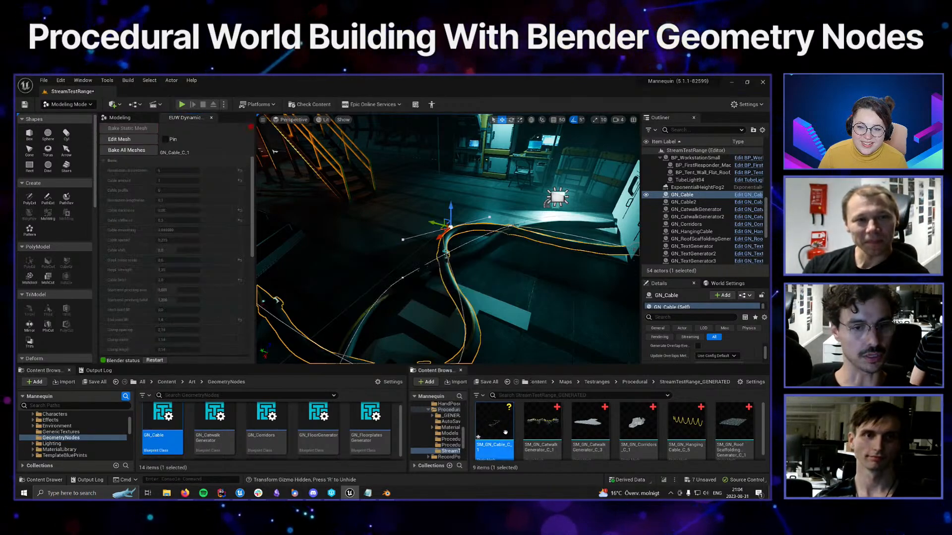
right_drag(517, 341, 503, 358)
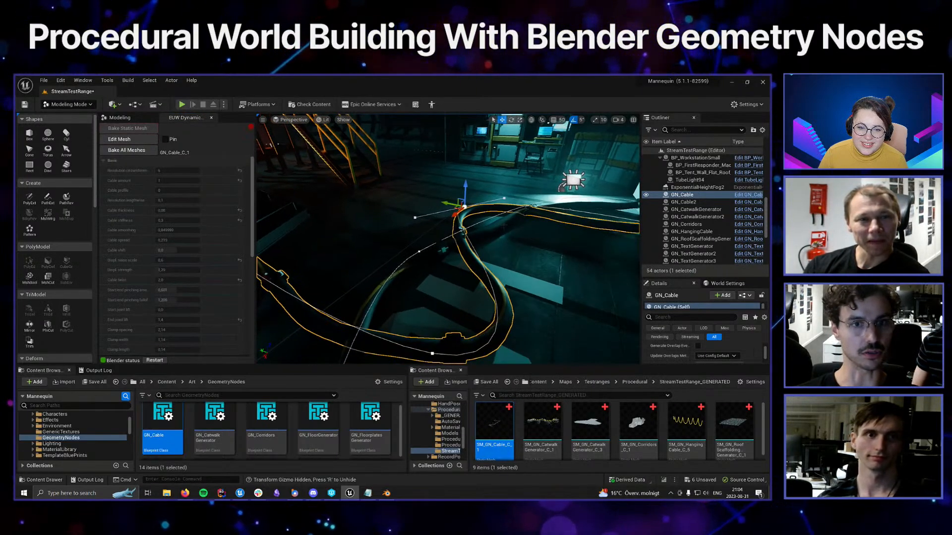
Select GN_Cable2 and pin it in the generator settings
click(504, 226)
right_drag(504, 226, 471, 236)
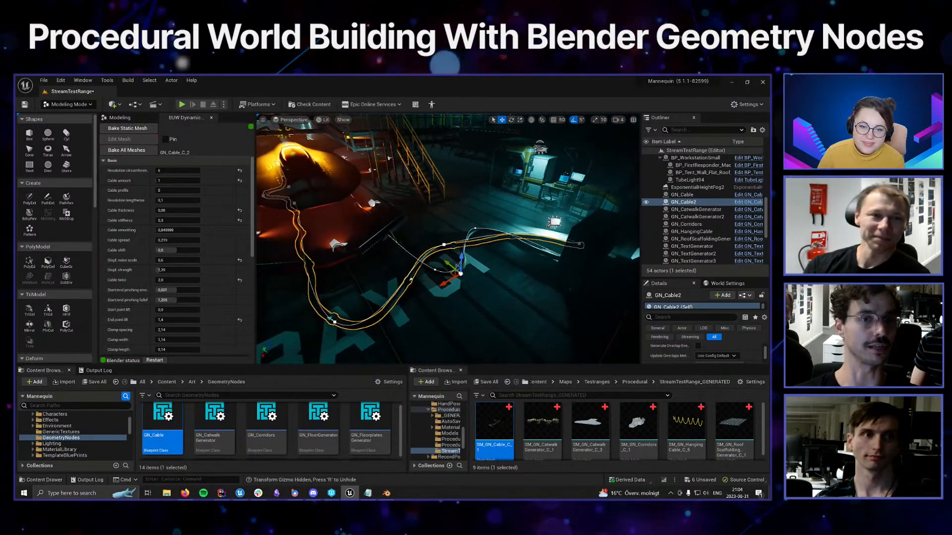
mouse_move(505, 273)
right_down()
mouse_move(537, 270)
mouse_move(500, 276)
right_up()
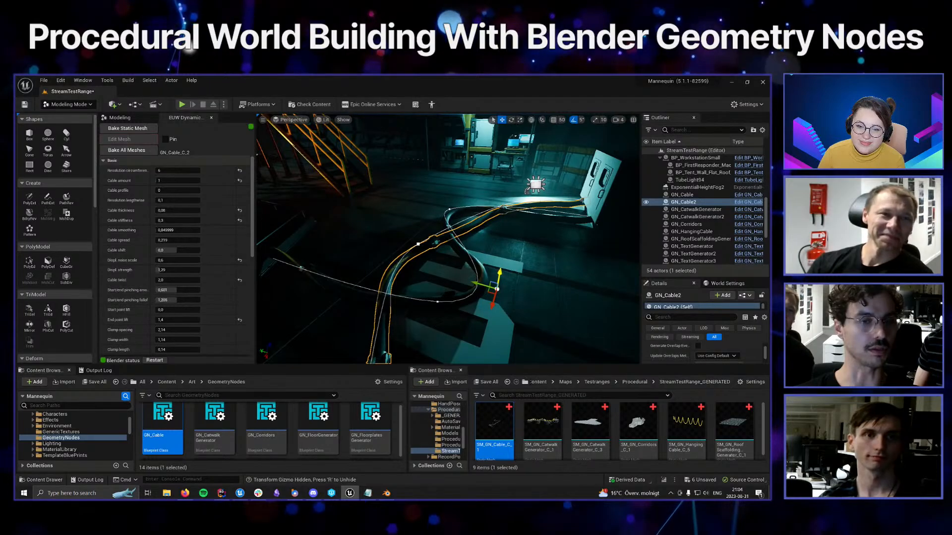
scroll(501, 276, down, 5)
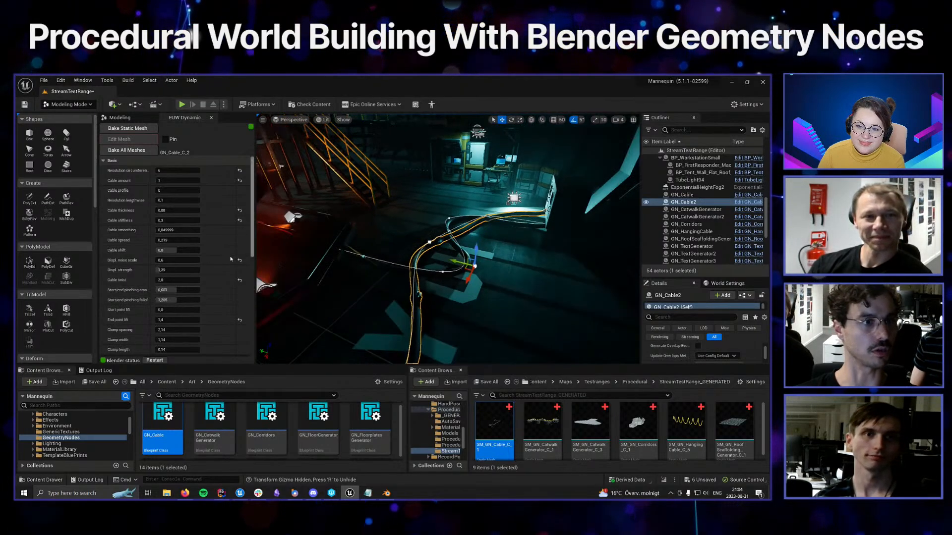
click(166, 139)
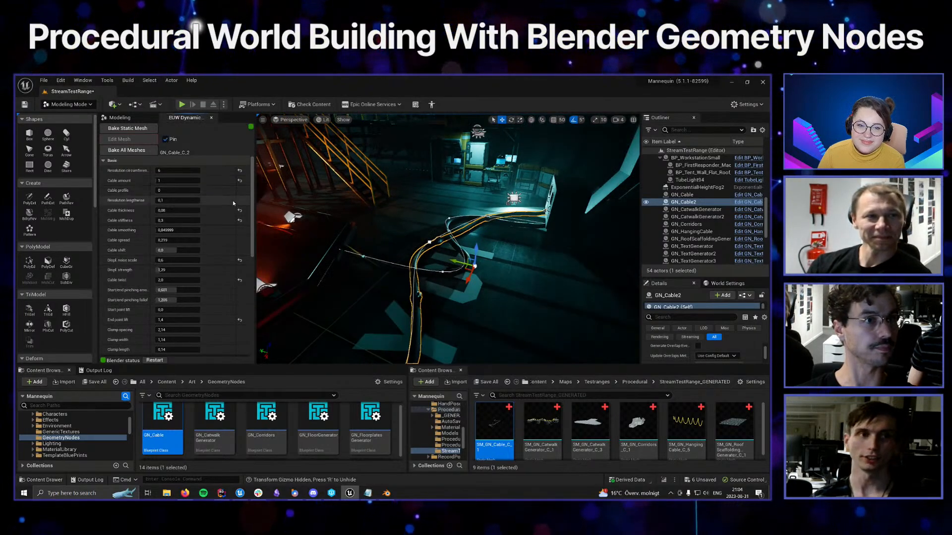
Add GN_Cable to the interaction collection in GN_Cable2's generator settings
scroll(233, 203, down, 5)
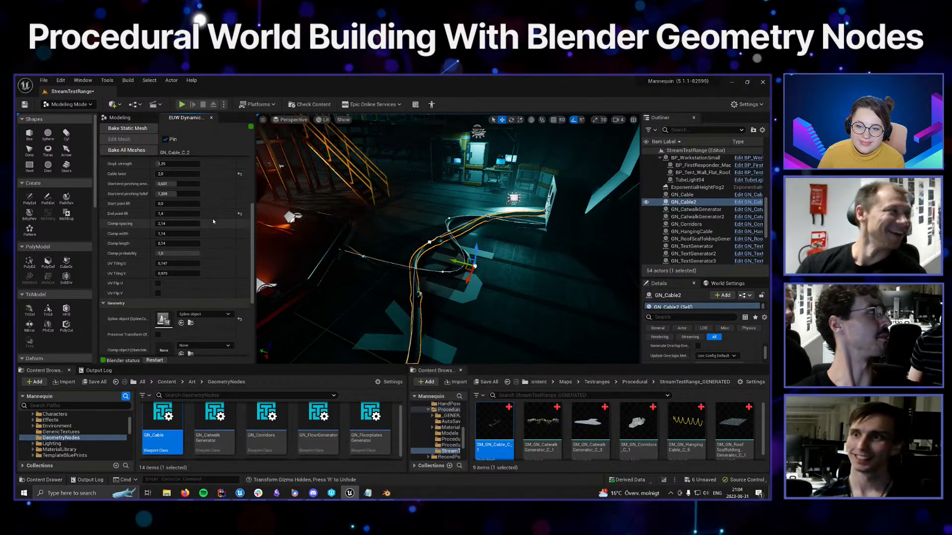
scroll(206, 229, down, 2)
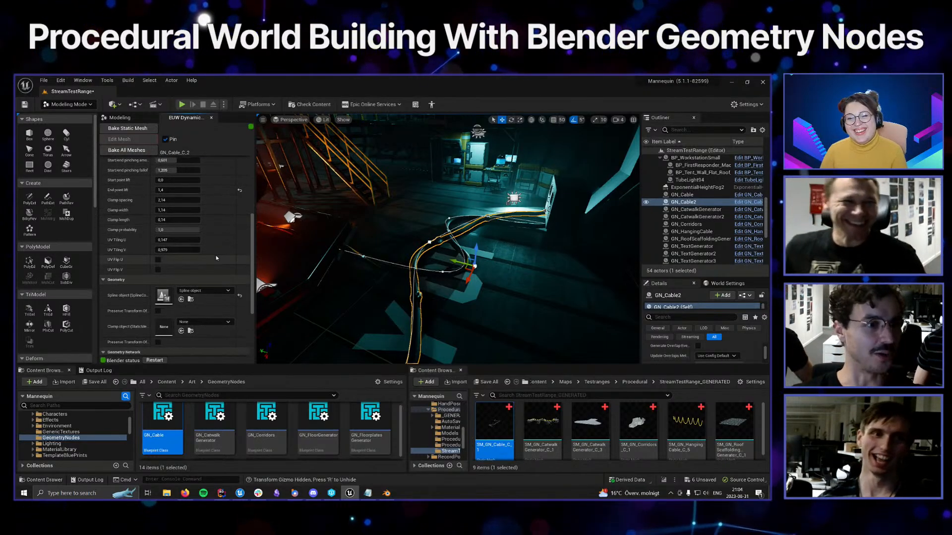
scroll(216, 258, down, 4)
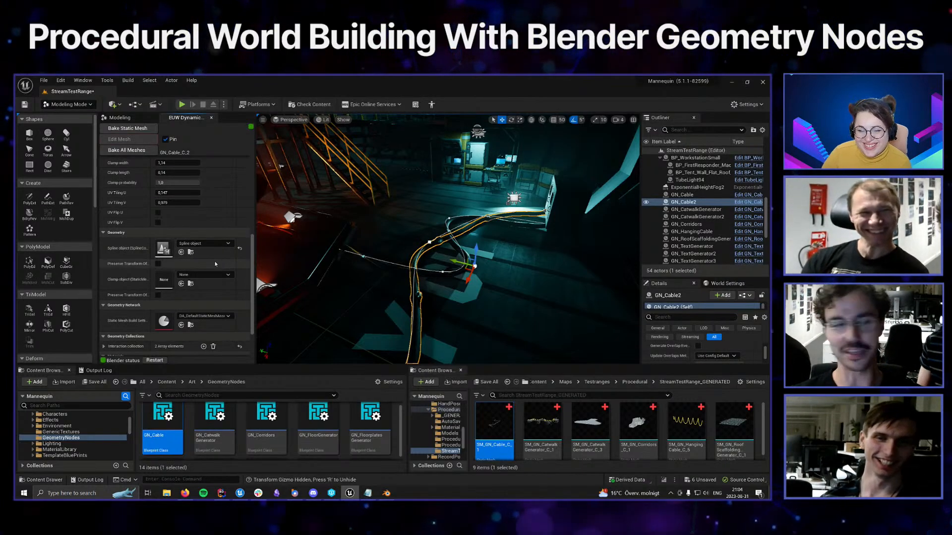
scroll(216, 261, down, 3)
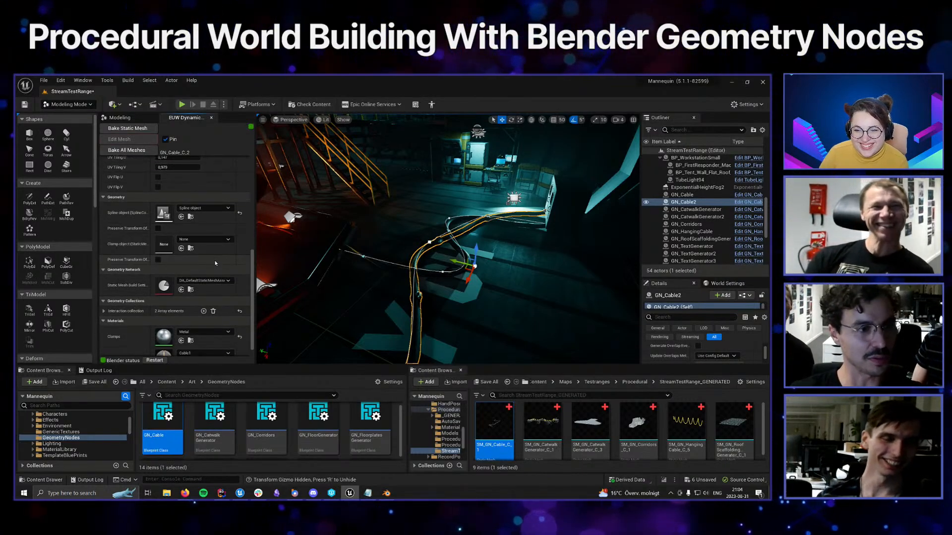
scroll(216, 263, up, 12)
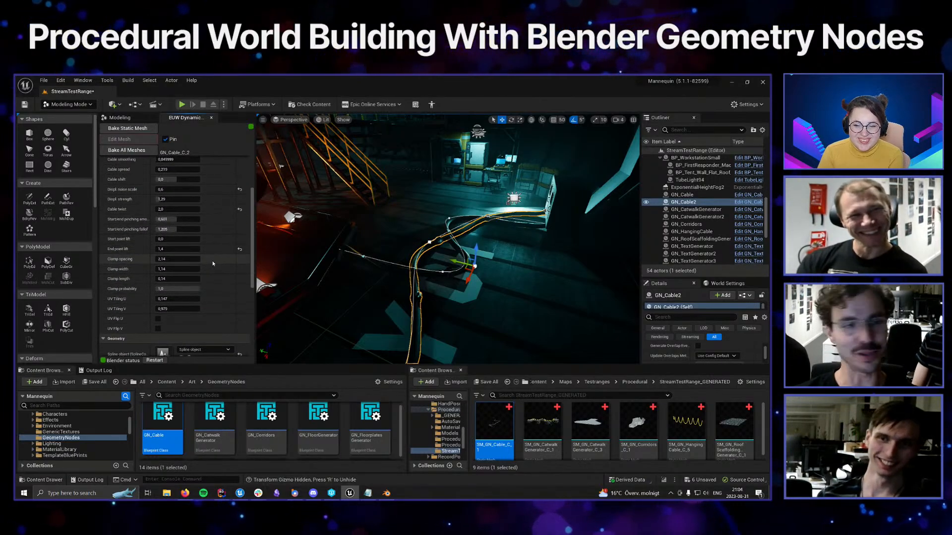
scroll(212, 265, down, 10)
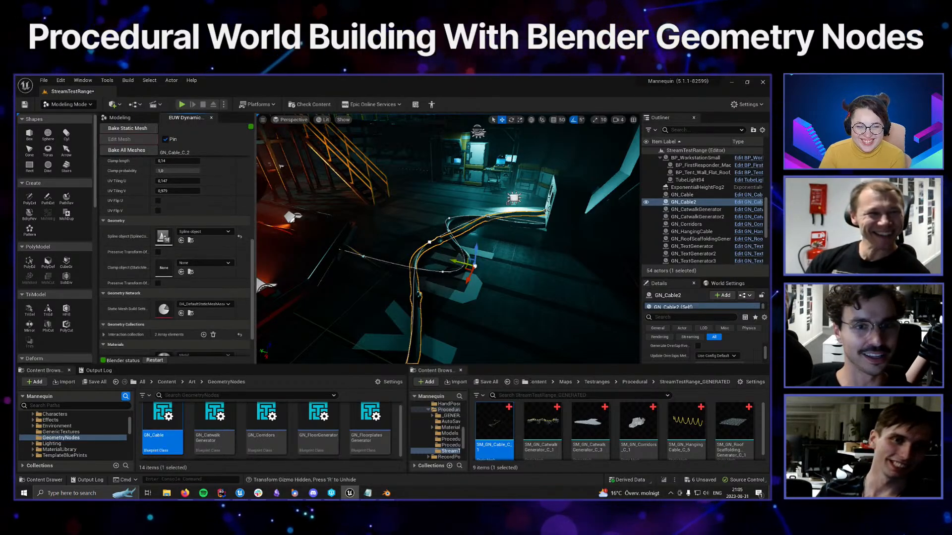
click(419, 294)
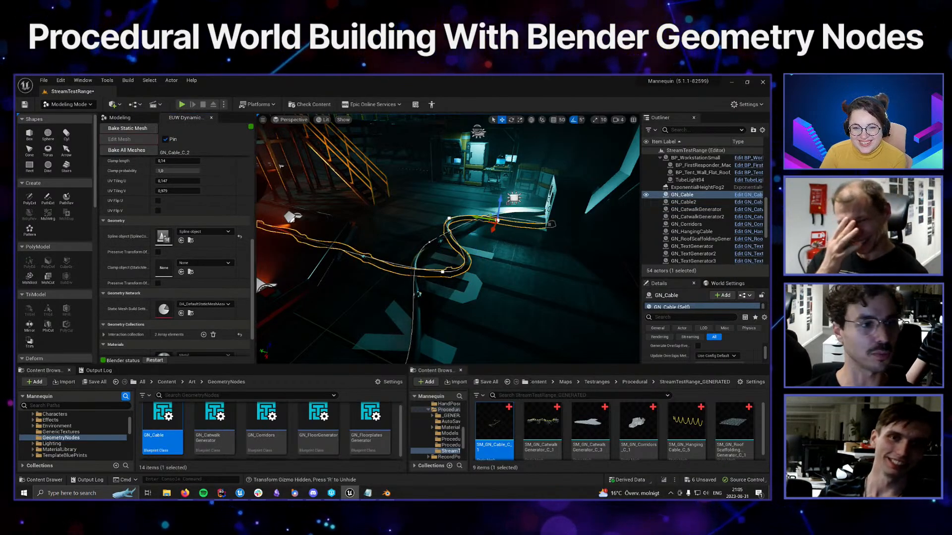
scroll(220, 293, down, 3)
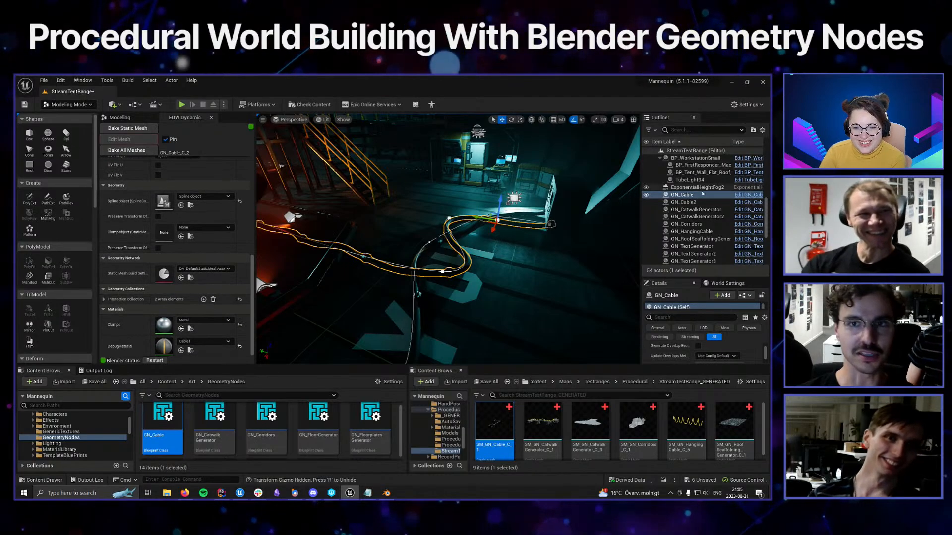
click(703, 194)
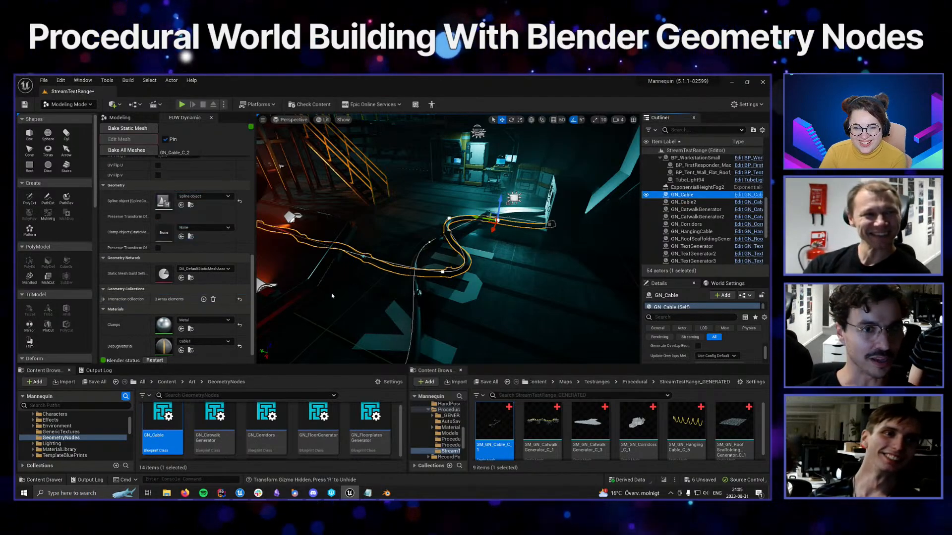
scroll(391, 299, up, 2)
Move GN_Cable2's spline point at the floor bend beside the BAY lettering closer to the aircraft platform
alt+drag(391, 300, 332, 258)
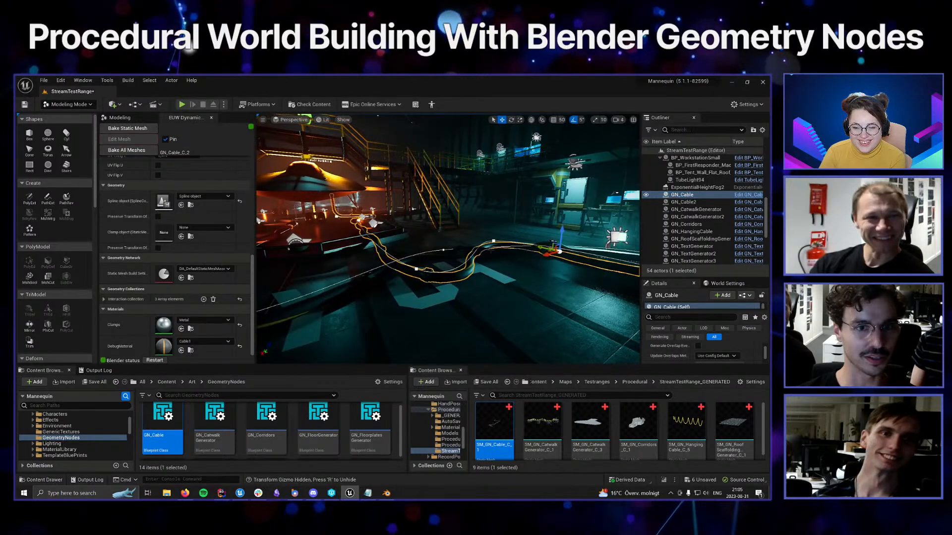
click(491, 250)
right_drag(491, 251, 417, 310)
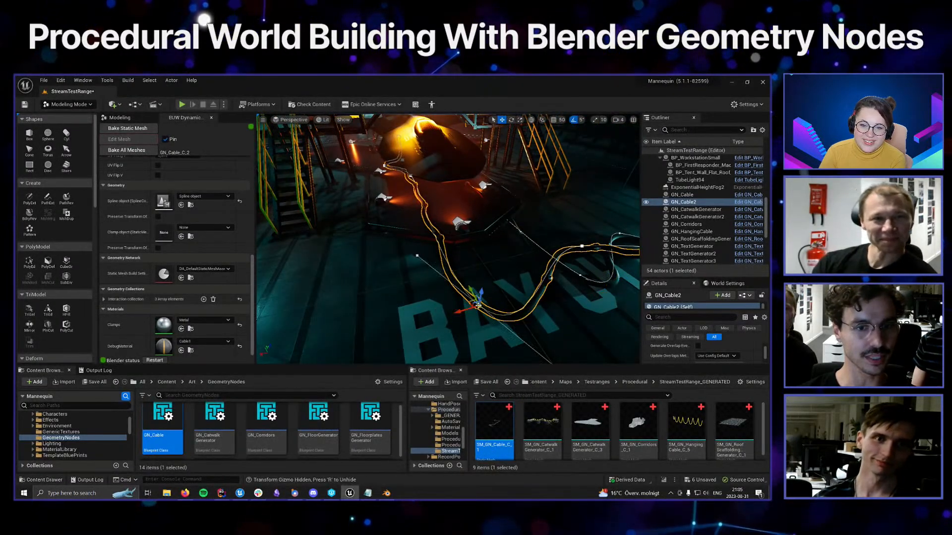
drag(479, 305, 427, 274)
right_drag(427, 268, 401, 260)
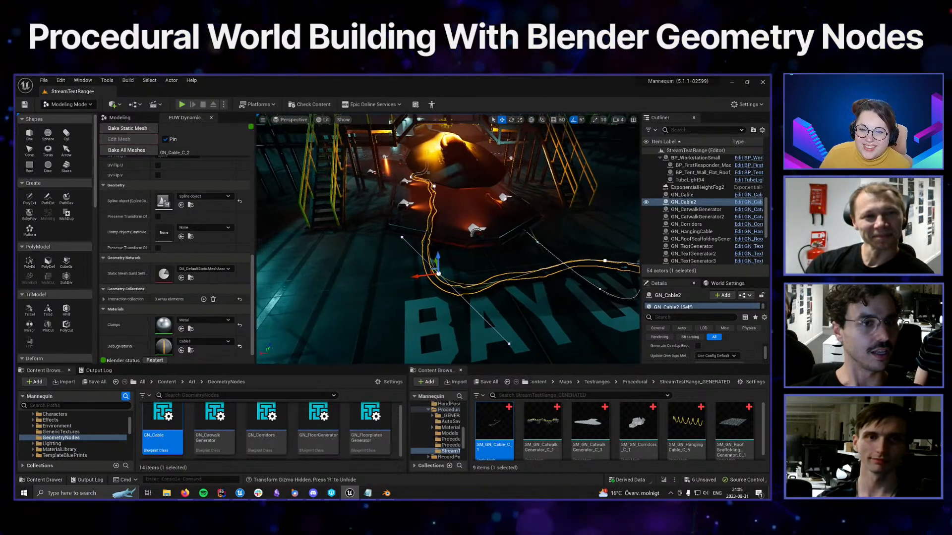
Assign the CableOrange material instance to GN_Cable2's DebugMaterial slot
click(201, 342)
text(orang)
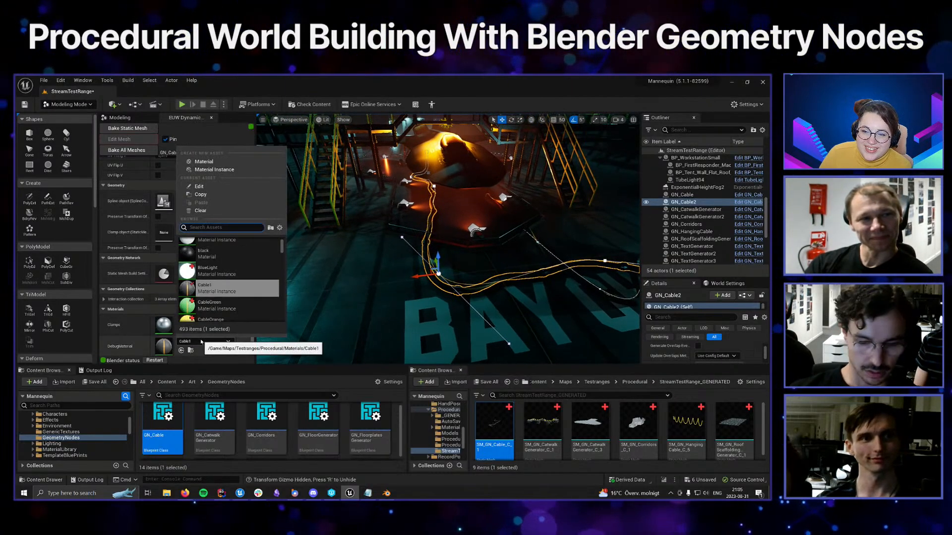
text(e)
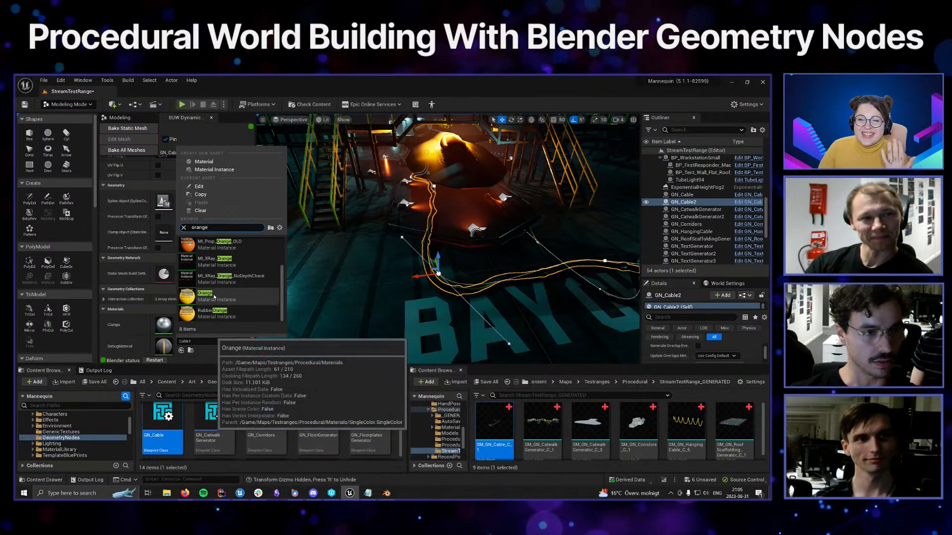
text(cable)
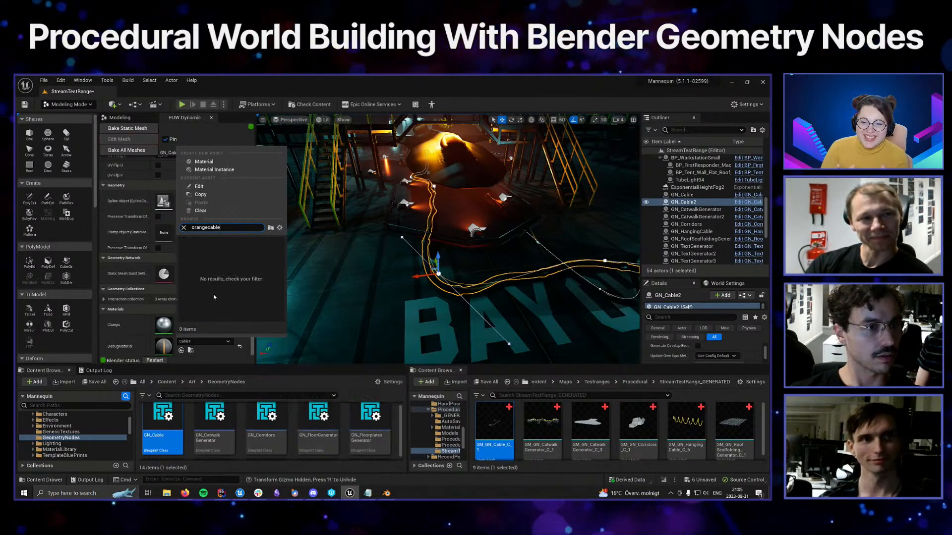
text(cableor)
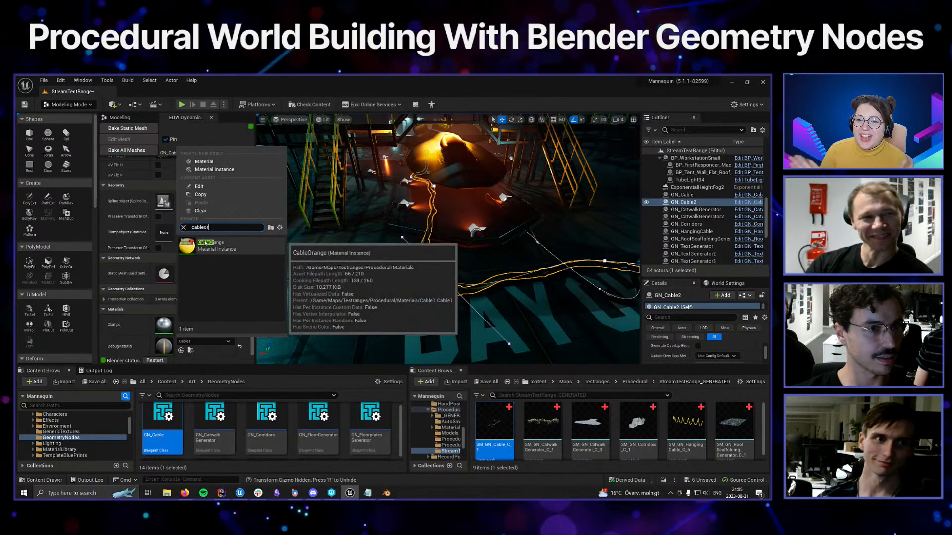
click(213, 245)
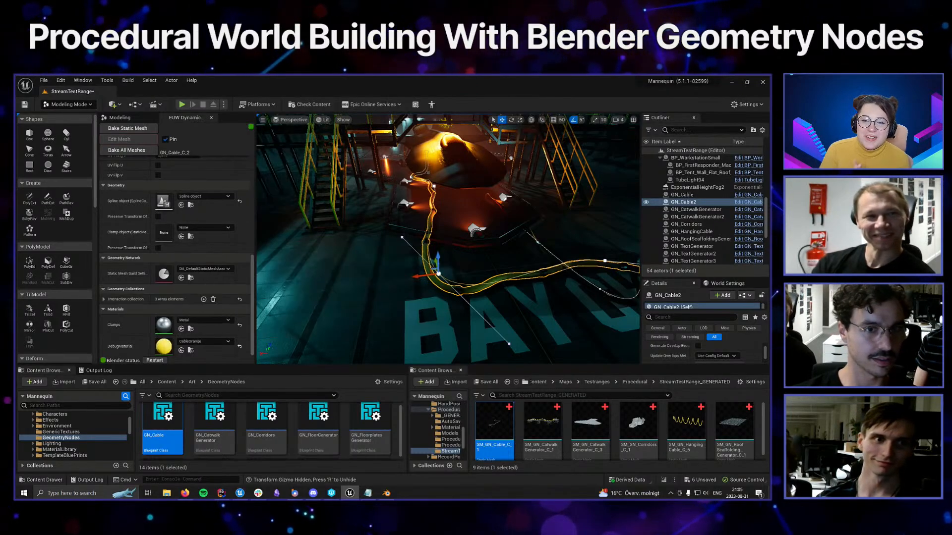
Bake GN_Cable2 to a static mesh
right_drag(446, 238, 478, 243)
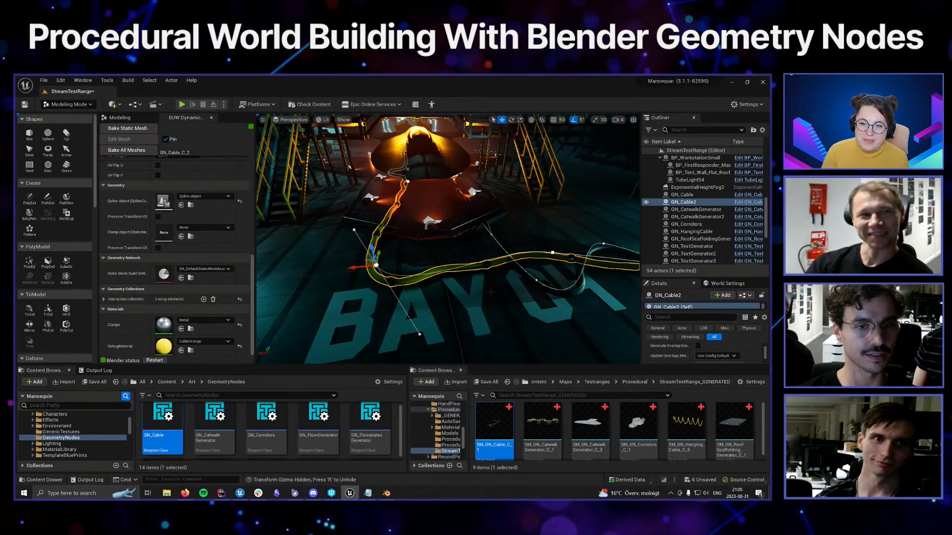
right_drag(491, 292, 506, 293)
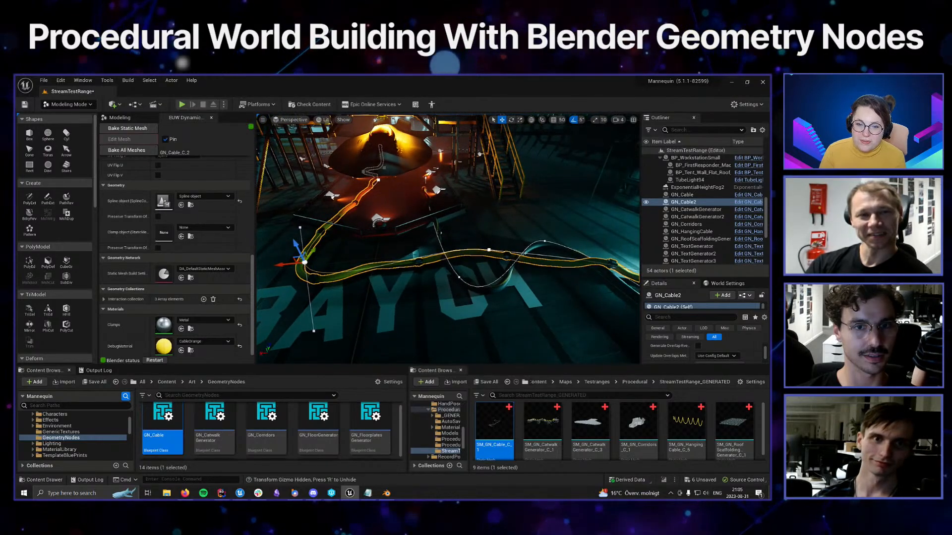
click(488, 249)
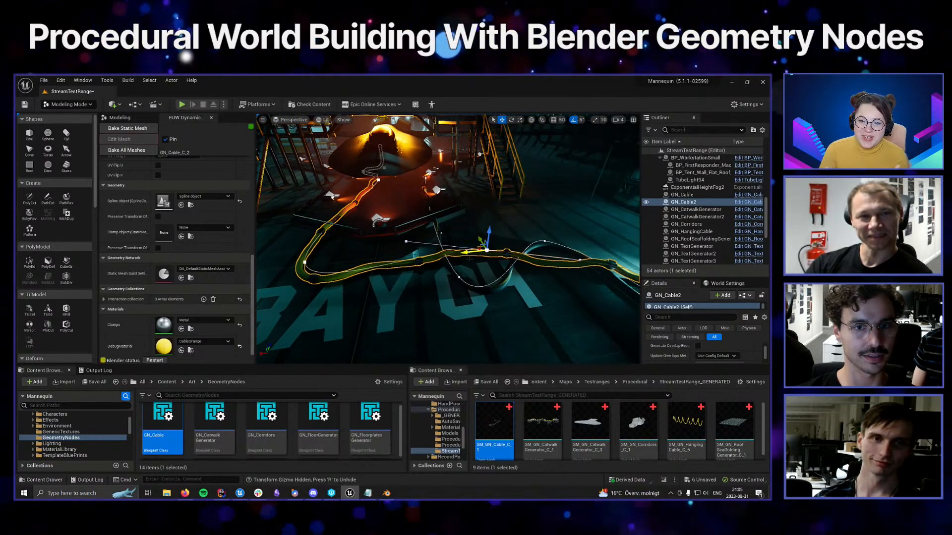
right_drag(470, 258, 461, 258)
click(127, 129)
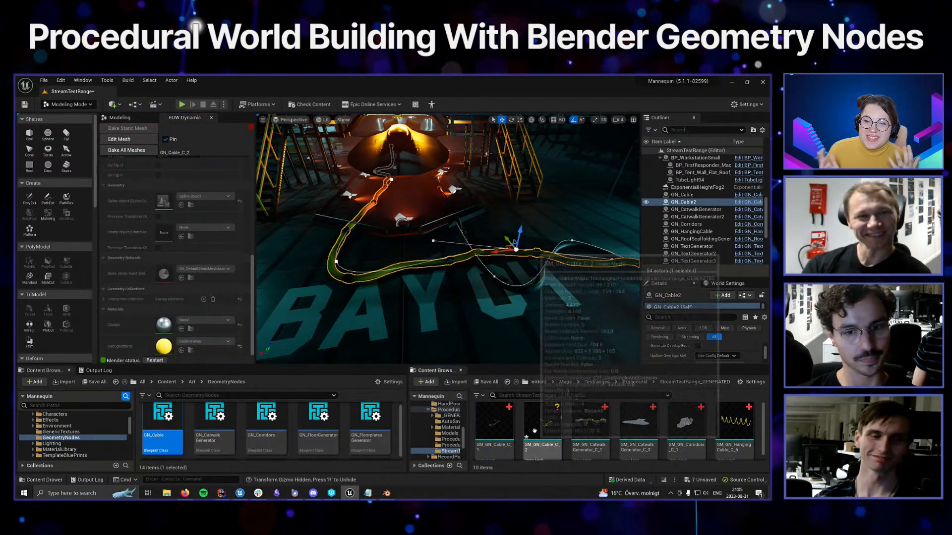
Move BP_WorkstationSmall slightly farther from the aircraft platform on the hangar floor
right_drag(472, 296, 459, 296)
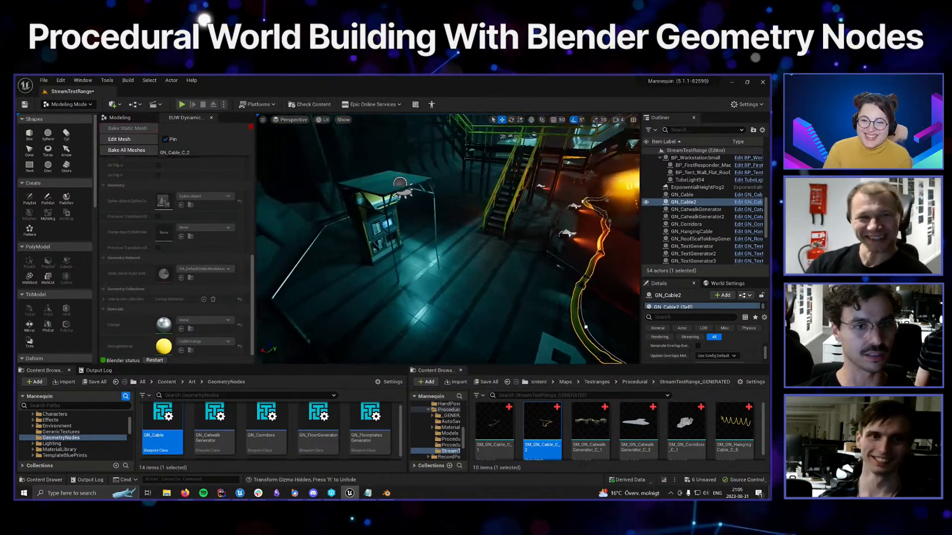
click(392, 233)
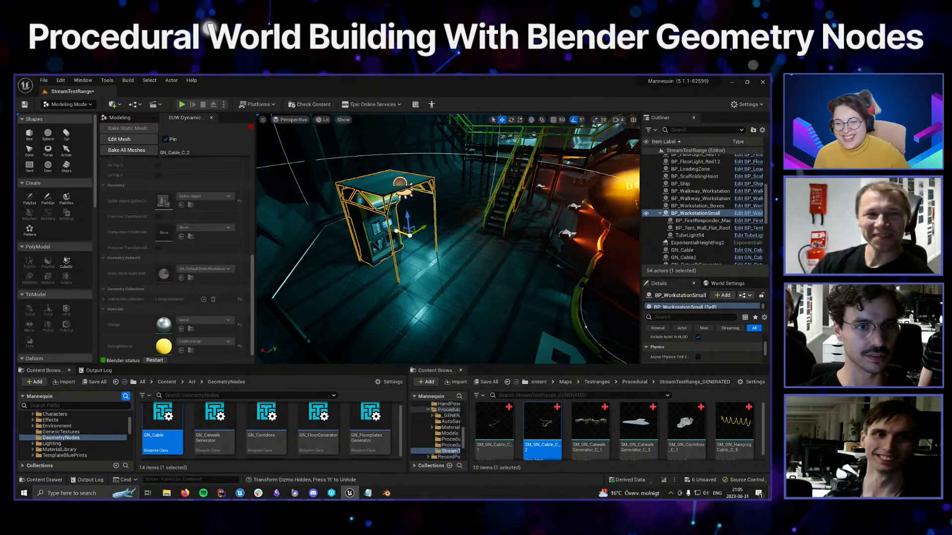
drag(396, 232, 380, 226)
mouse_move(381, 226)
right_down()
mouse_move(371, 225)
mouse_move(379, 229)
right_up()
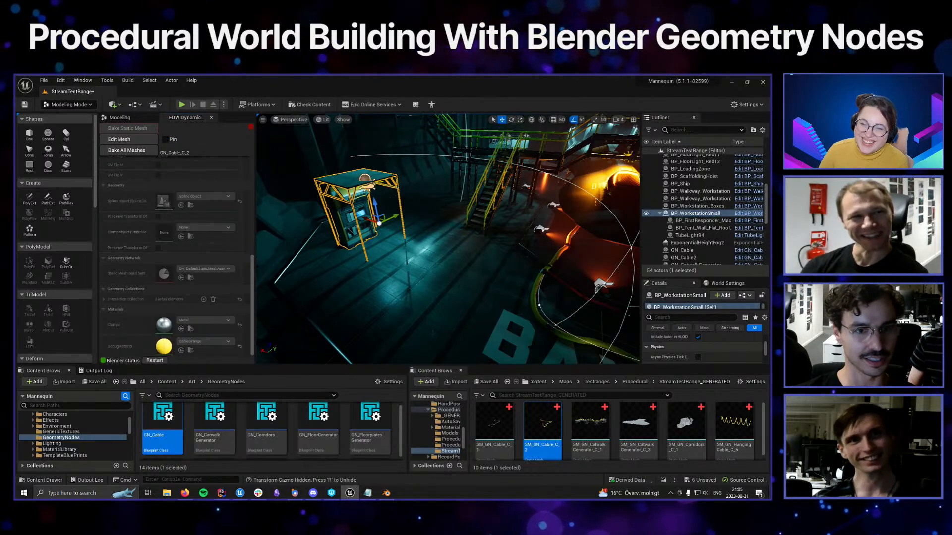
Place a new GN_Cable actor in the level and position it on the floor in front of the small workstation
click(353, 304)
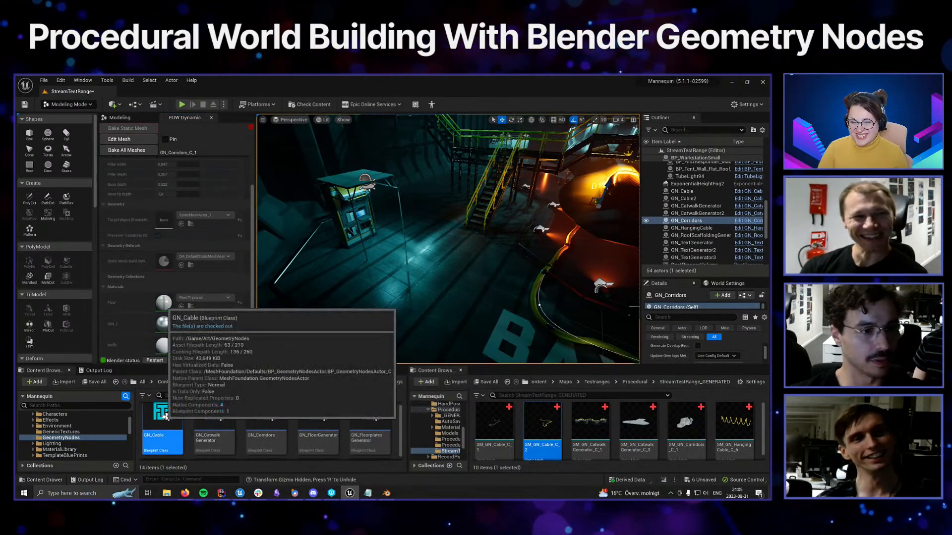
drag(165, 415, 307, 301)
scroll(391, 258, up, 2)
alt+drag(374, 262, 353, 251)
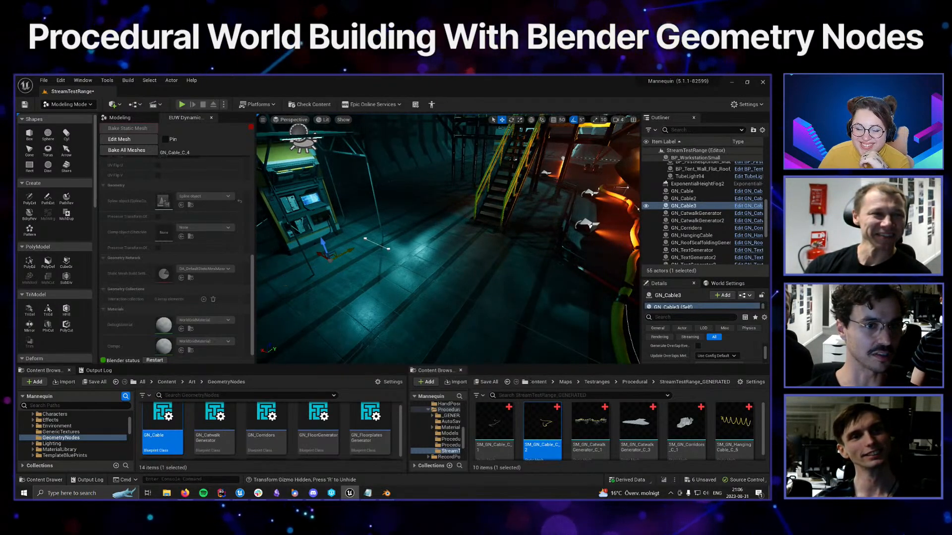
key(w)
right_drag(353, 251, 324, 252)
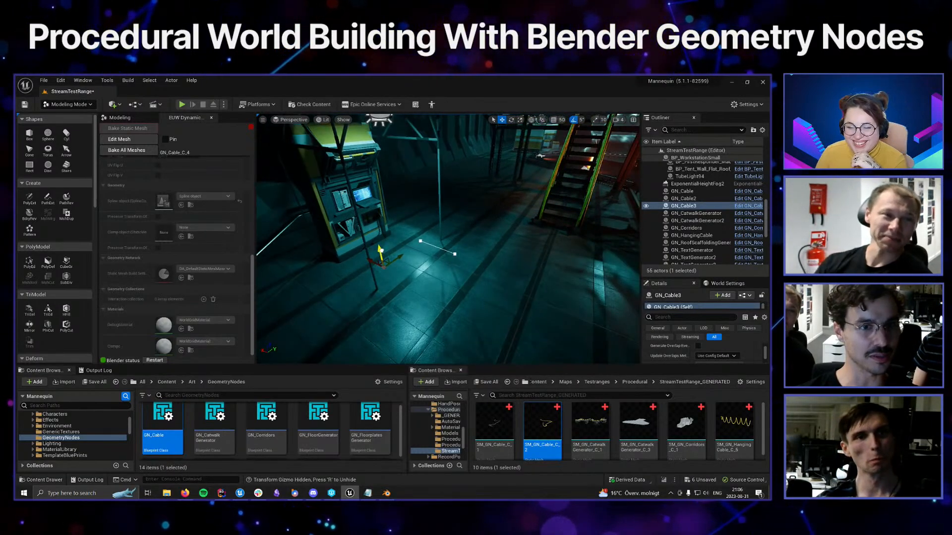
drag(394, 248, 372, 263)
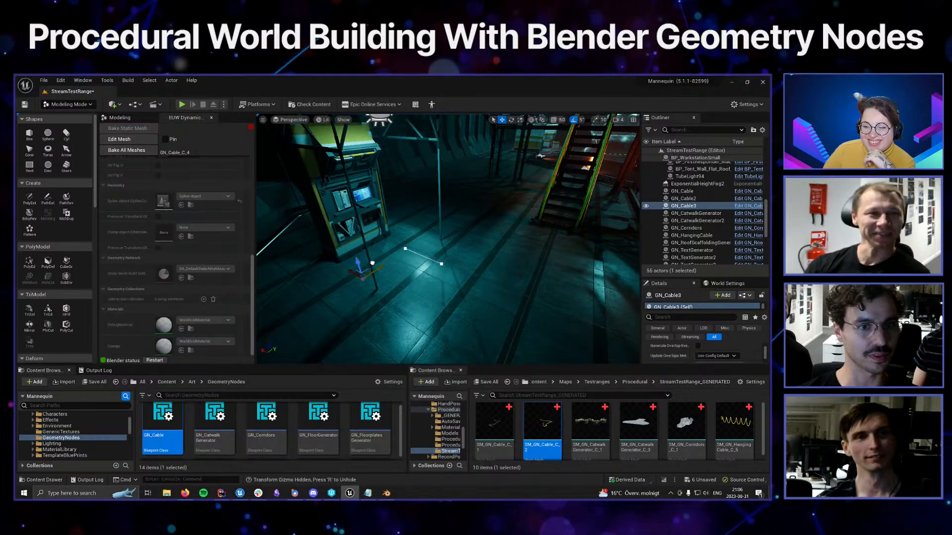
Enable mesh editing for GN_Cable3, pin it in the generator settings and add GN_Corridors to its interaction collection
click(143, 140)
scroll(436, 268, up, 2)
right_drag(441, 266, 427, 272)
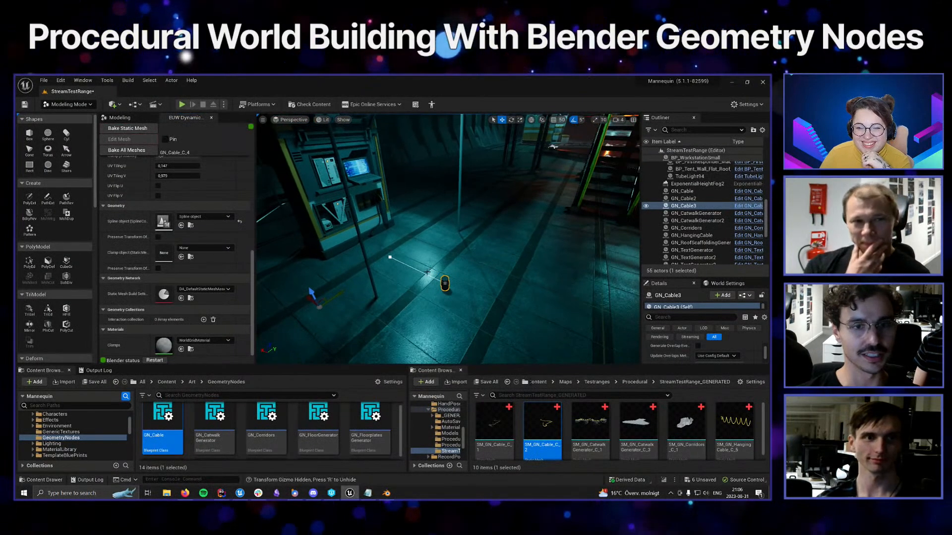
click(165, 140)
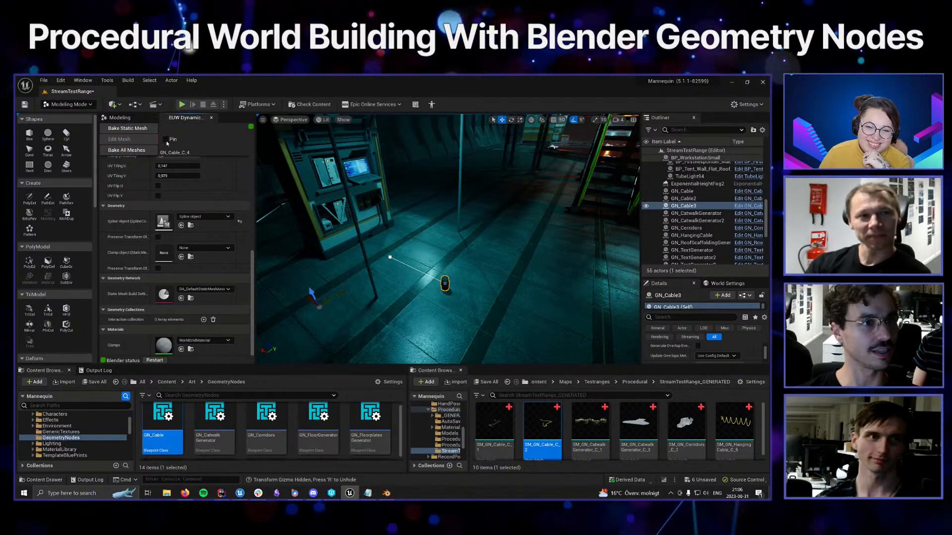
click(686, 228)
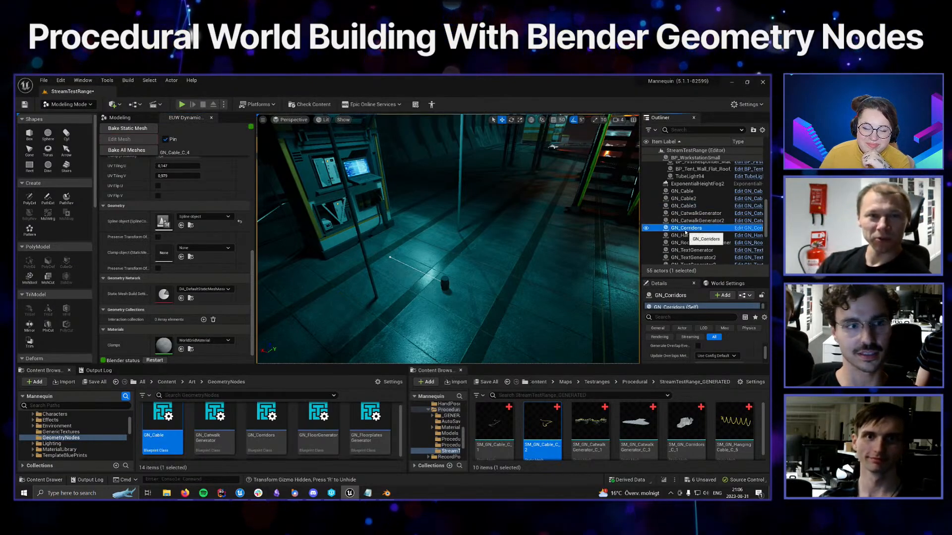
drag(686, 228, 169, 321)
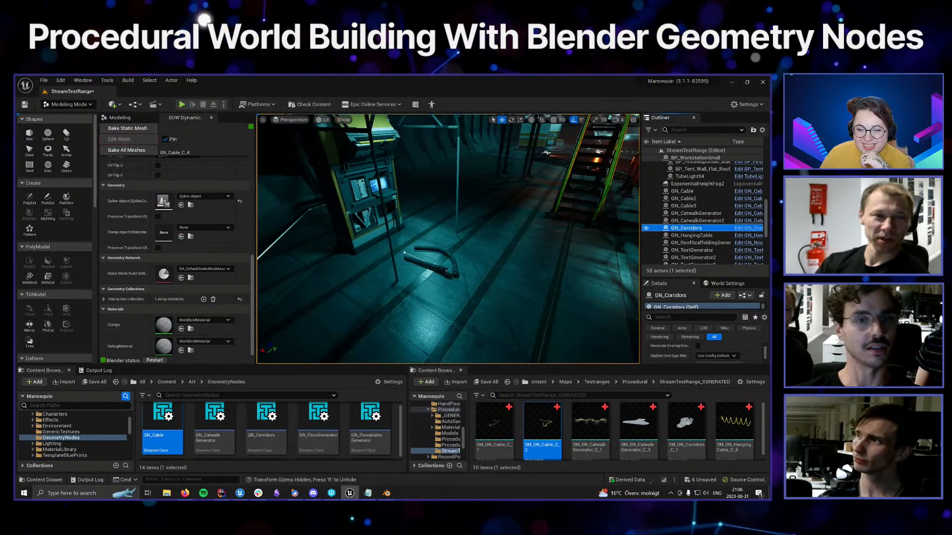
Extend GN_Cable3 with a new spline point beside the workstation and adjust the neighbouring point to curve the cable
mouse_move(448, 315)
right_down()
mouse_move(422, 307)
mouse_move(451, 285)
mouse_move(426, 290)
mouse_move(431, 312)
right_up()
click(438, 284)
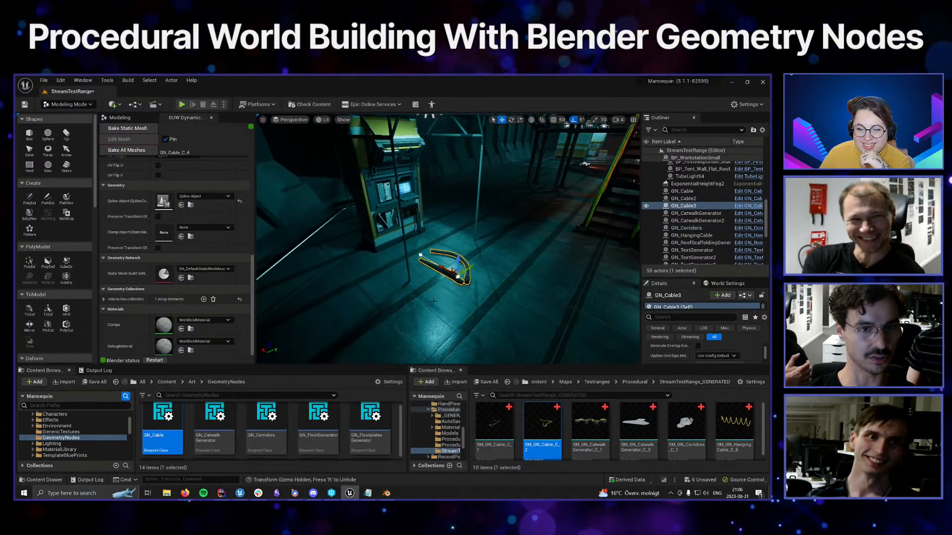
click(420, 256)
scroll(421, 255, up, 3)
alt+drag(427, 252, 296, 239)
right_drag(297, 239, 392, 264)
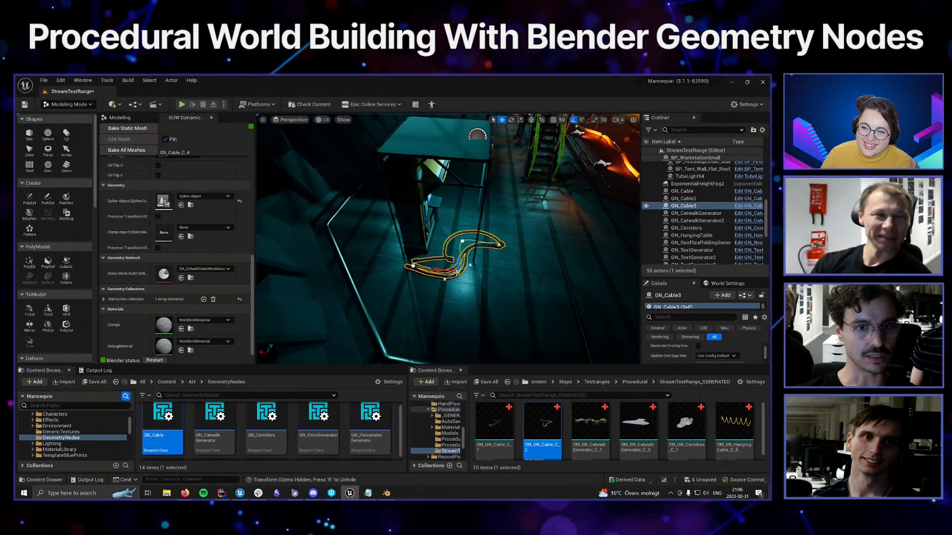
drag(451, 265, 457, 266)
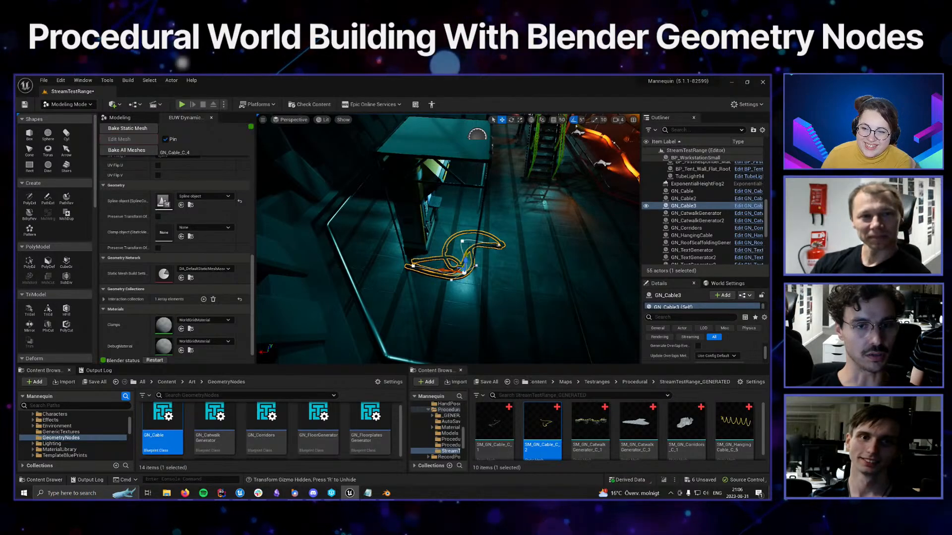
Pull GN_Cable3's far end across the floor toward the BAY lettering and shift its middle spline point the same way
right_drag(457, 267, 460, 267)
key(d)
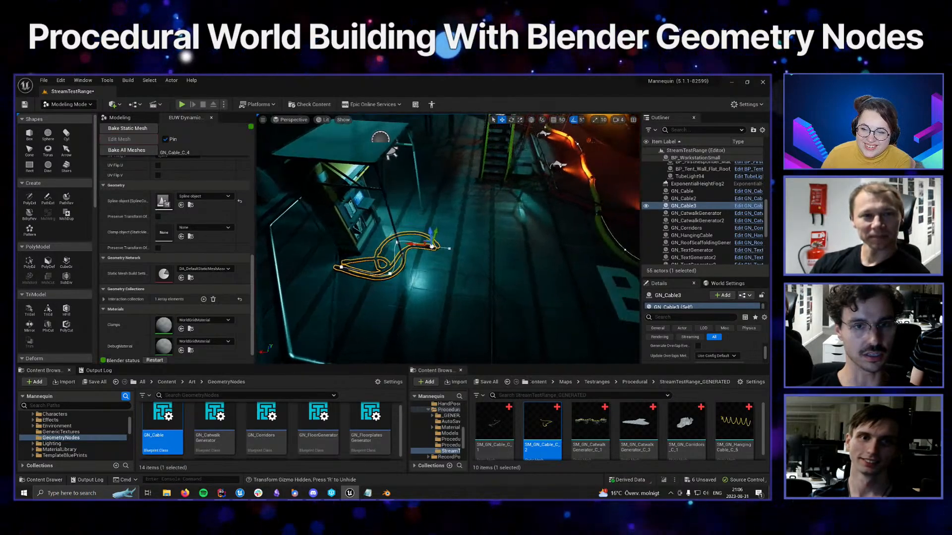
drag(419, 244, 531, 259)
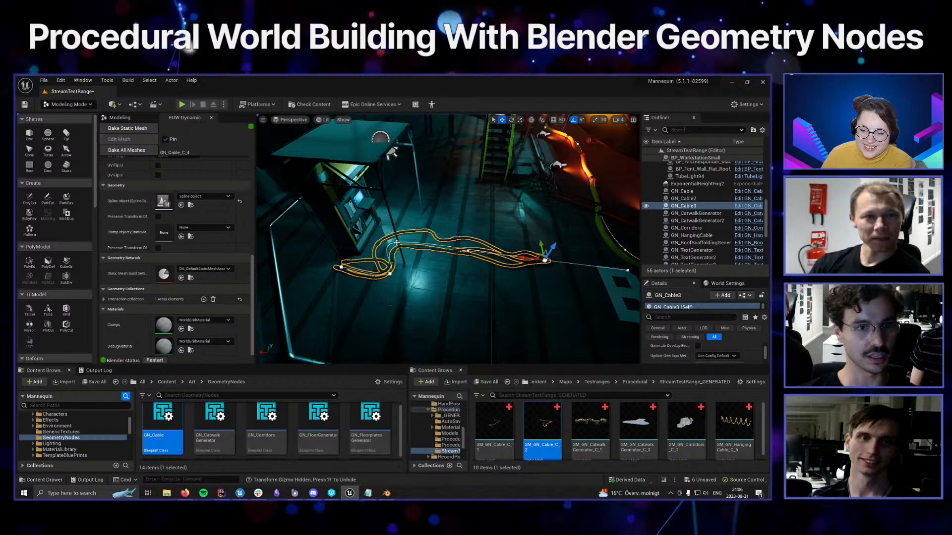
click(396, 242)
drag(396, 243, 427, 237)
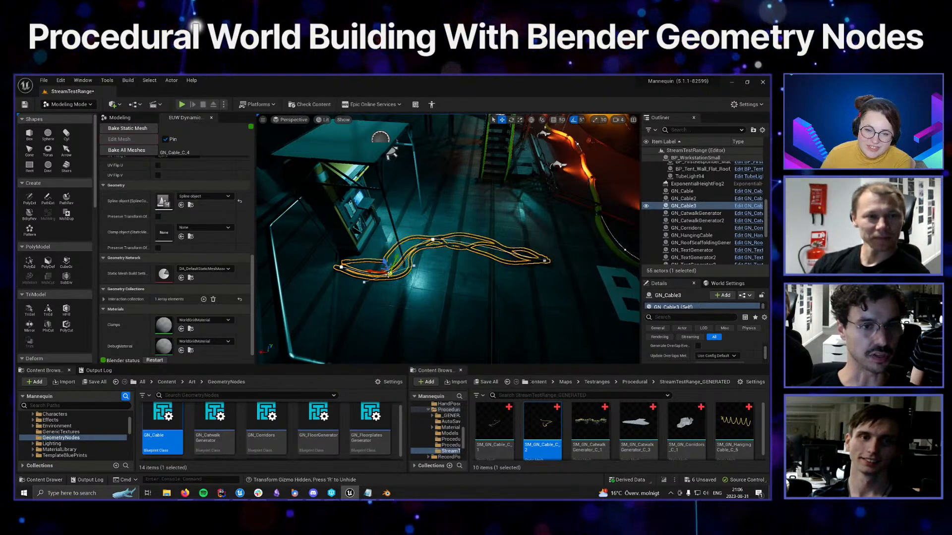
Delete GN_Cable3's spline point at the bend near the workstation and extend the cable's end toward the workstation's base
scroll(395, 286, up, 1)
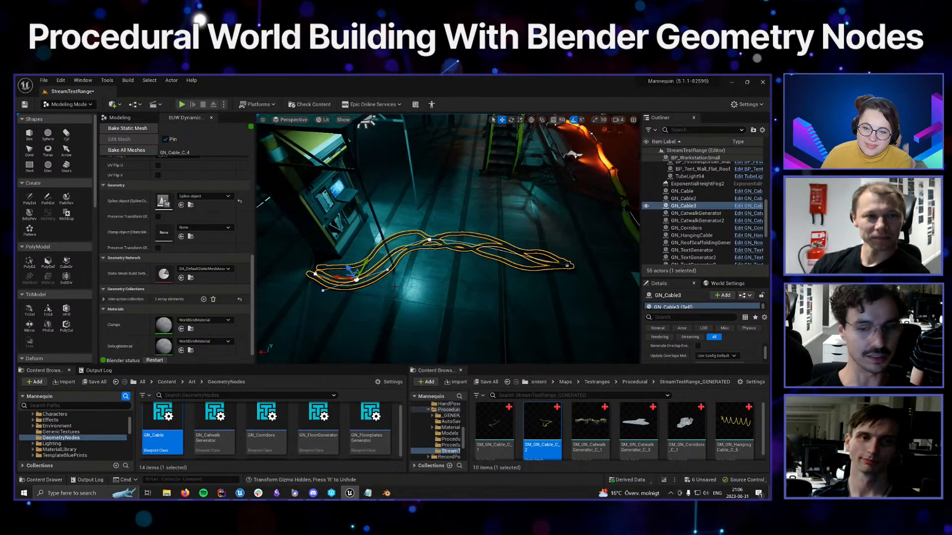
key(Delete)
key(a)
right_drag(395, 287, 395, 290)
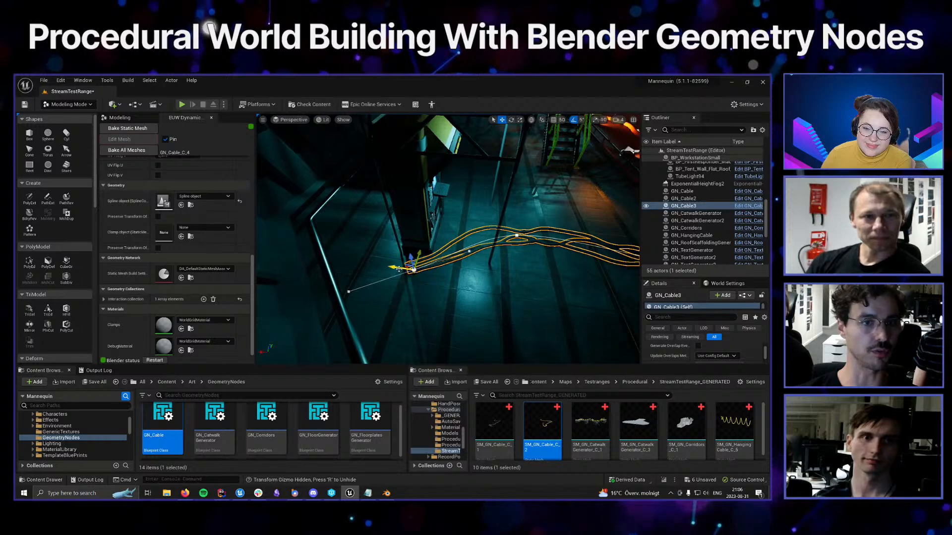
drag(399, 269, 411, 244)
scroll(448, 239, up, 2)
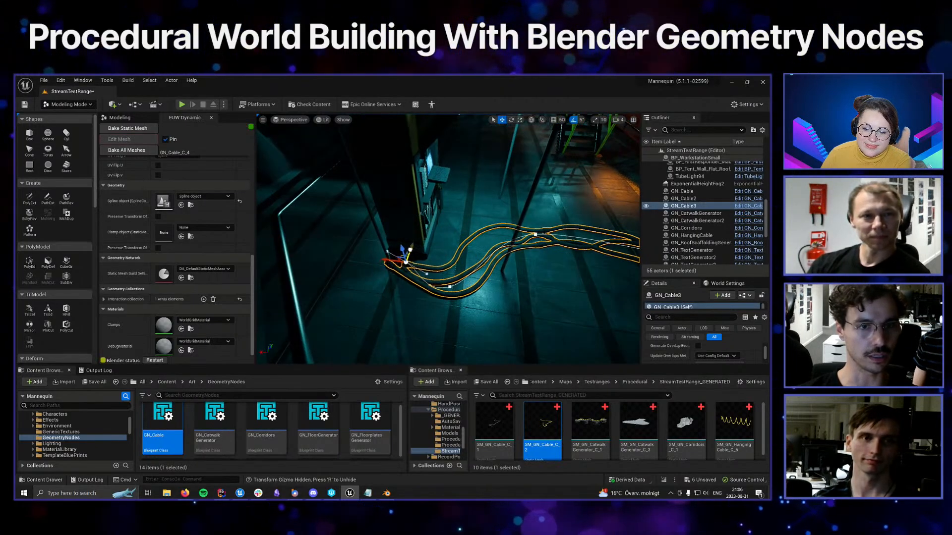
Rotate and scale GN_Cable3's end point at the workstation so the cable turns toward the cabinet
key(e)
drag(392, 282, 416, 282)
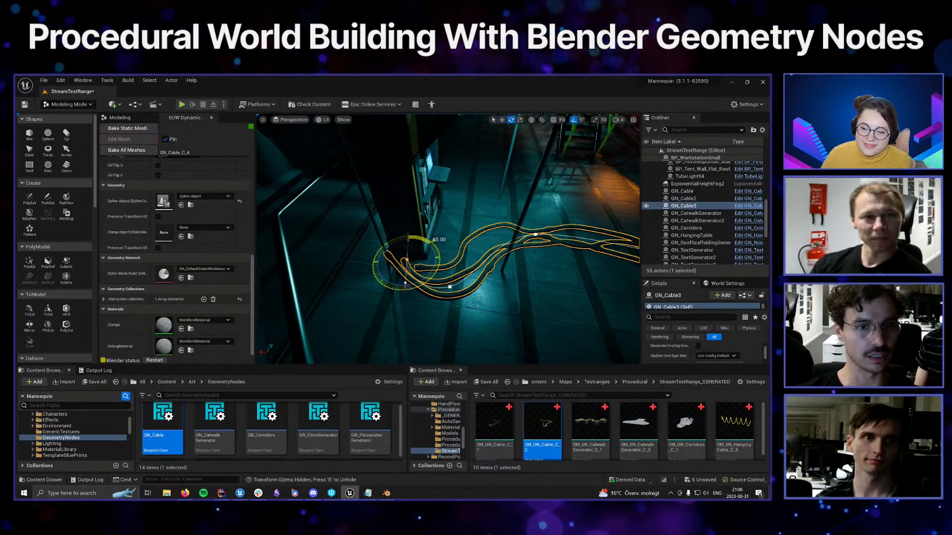
key(r)
key(d)
right_drag(416, 283, 345, 295)
drag(403, 248, 409, 243)
Move GN_Cable3's bend point away from the workstation and rotate it to form a wider floor loop
click(407, 305)
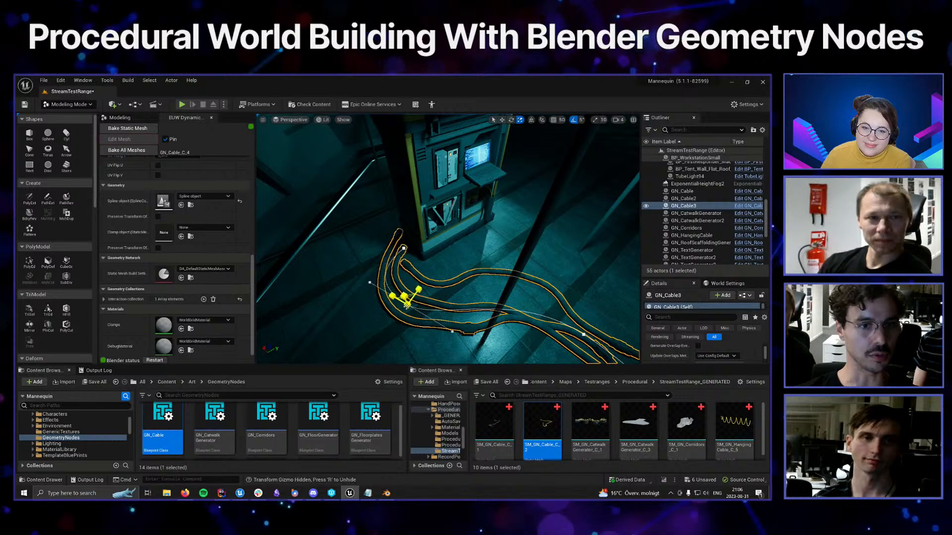
scroll(407, 305, down, 5)
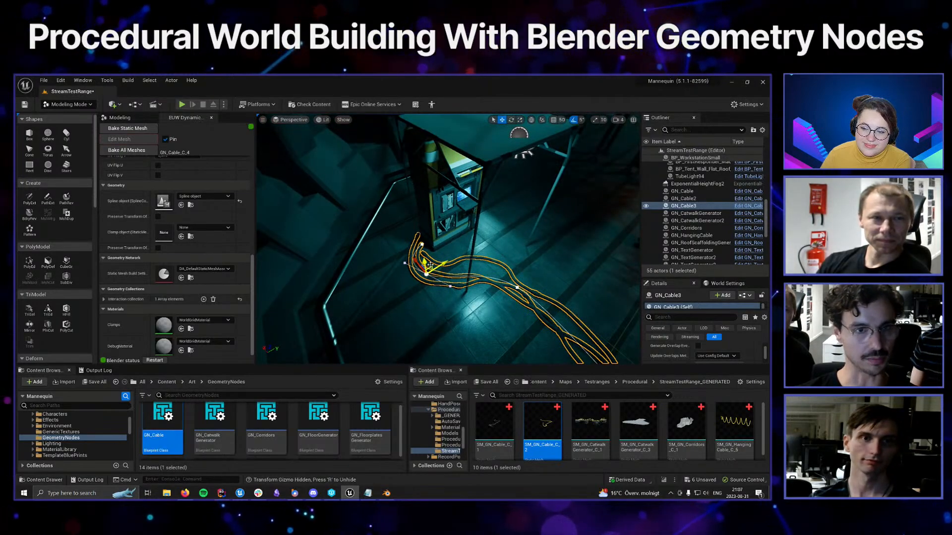
drag(429, 266, 389, 292)
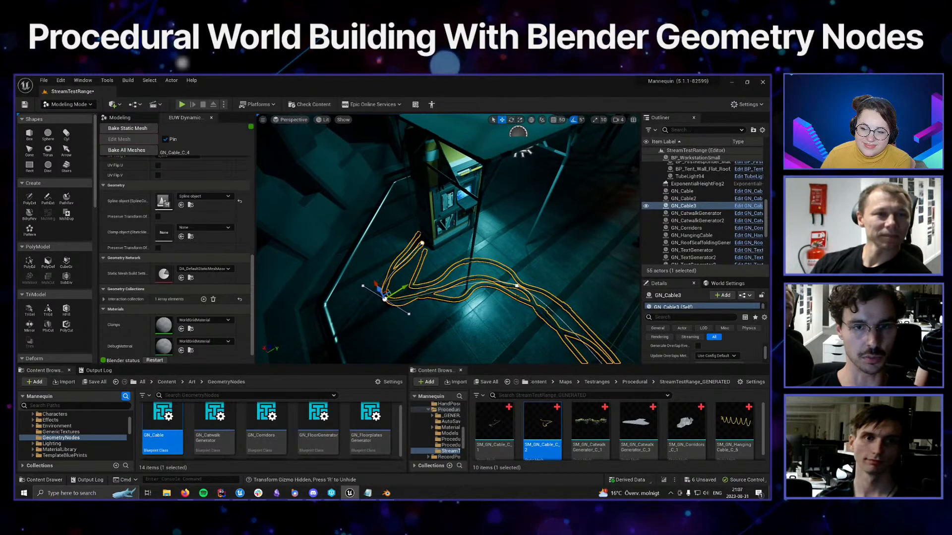
right_drag(504, 314, 570, 312)
key(e)
drag(461, 279, 435, 246)
key(w)
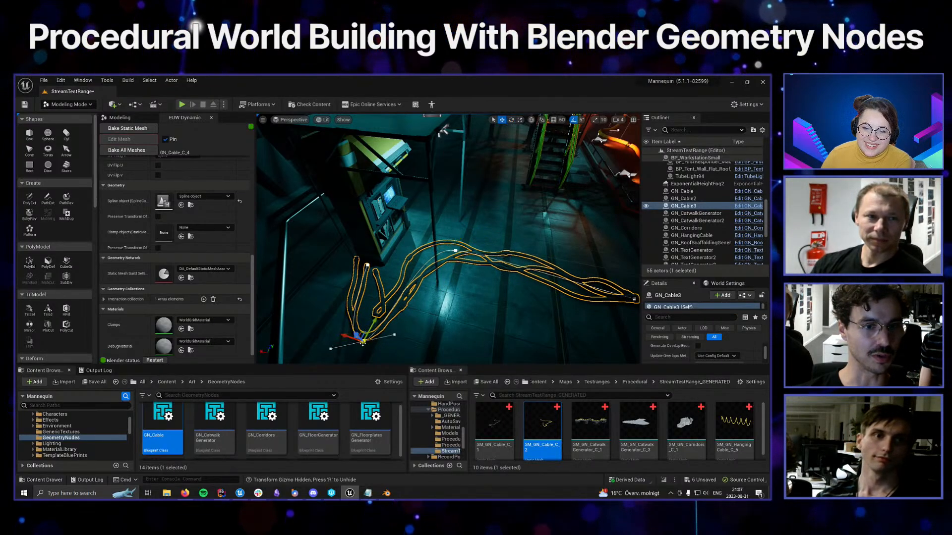
Lengthen and rotate the tangents of GN_Cable3's bend point to round out the loop
click(363, 341)
key(r)
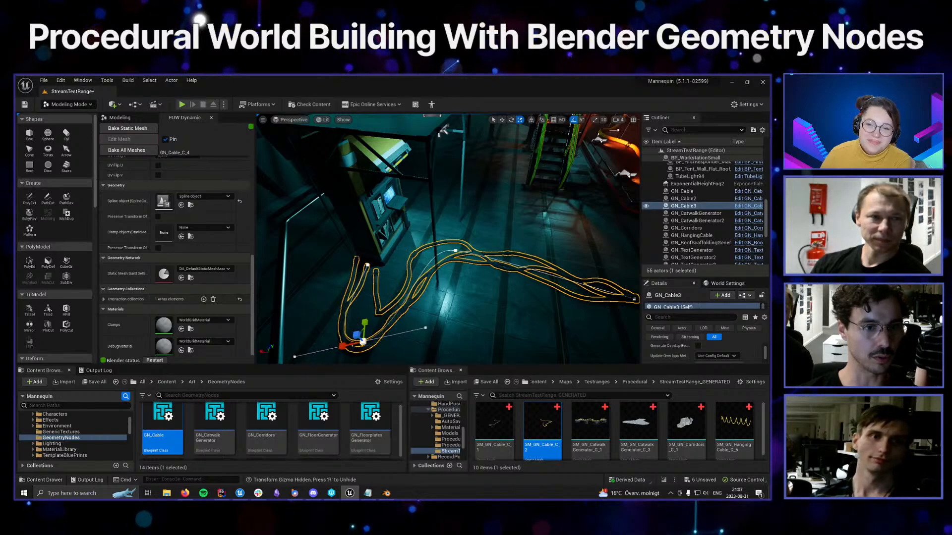
key(e)
drag(388, 351, 405, 355)
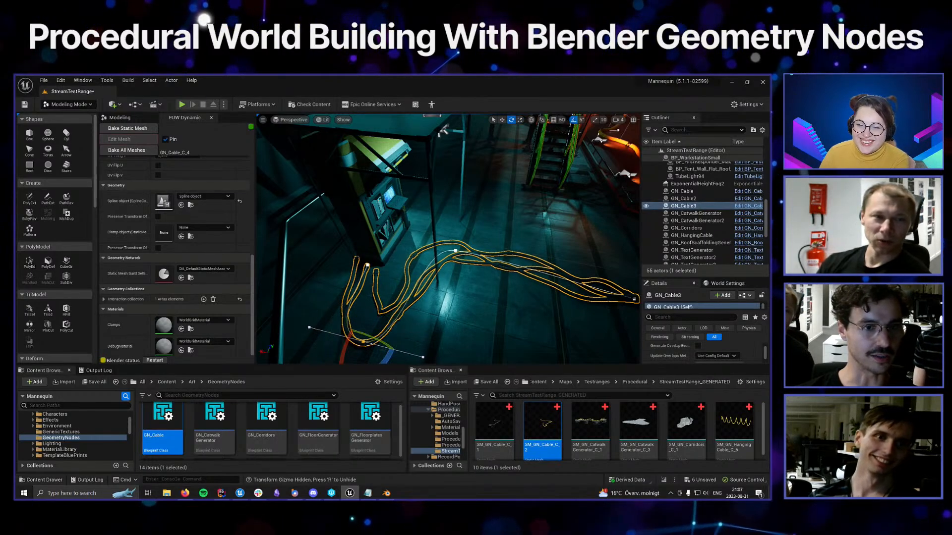
Rotate GN_Cable3's end point beside the workstation to redirect the cable's end
click(368, 265)
drag(392, 281, 385, 288)
right_drag(385, 288, 366, 296)
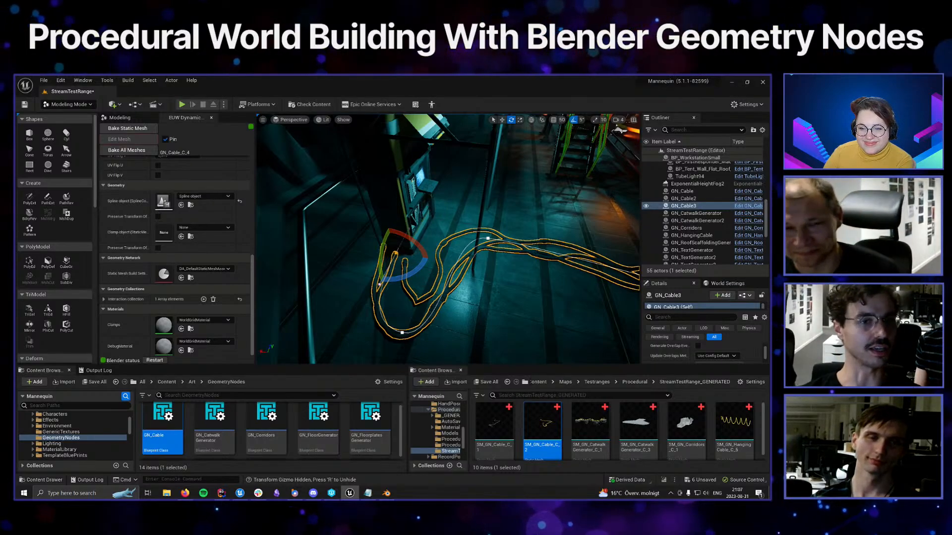
Set GN_Cable3's start/end pinching amount to 0,2
scroll(197, 259, up, 10)
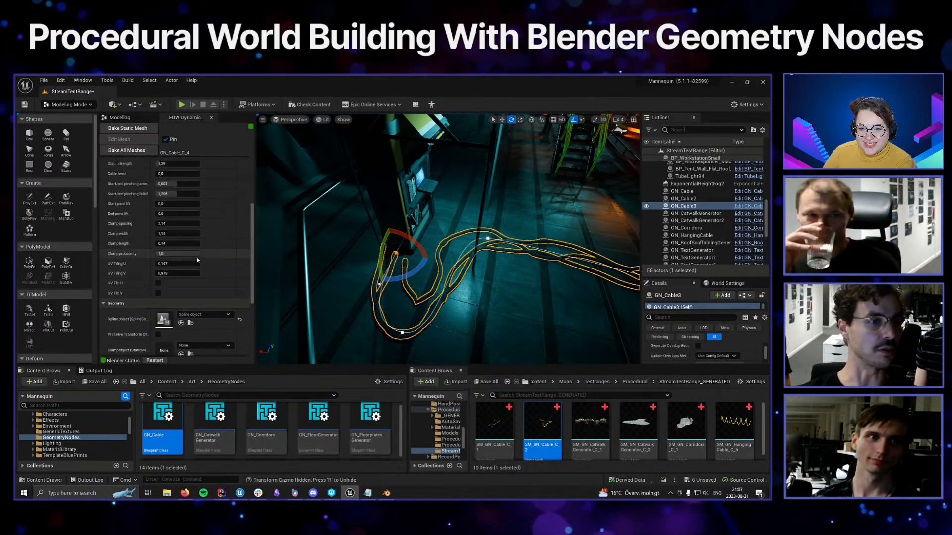
scroll(179, 246, up, 2)
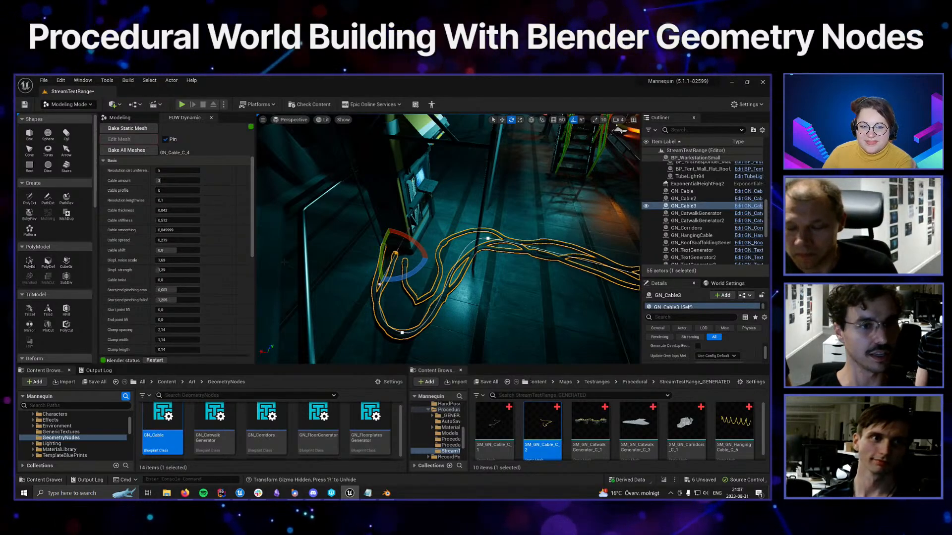
scroll(198, 298, down, 2)
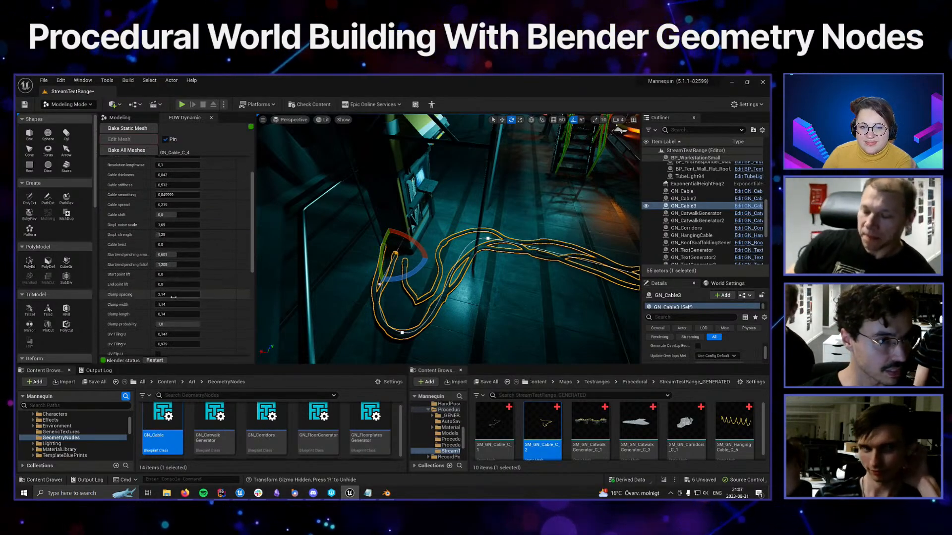
scroll(174, 287, down, 2)
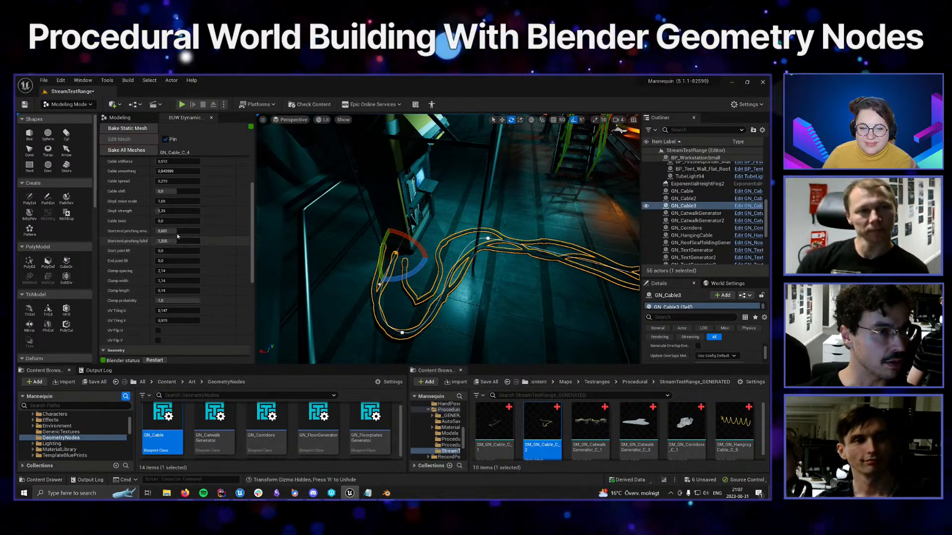
click(177, 232)
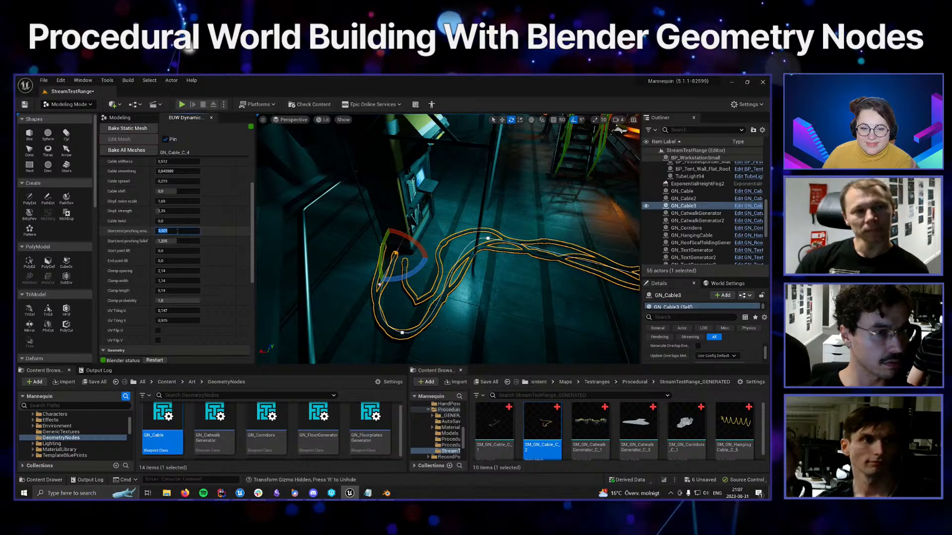
text(0,2)
key(Return)
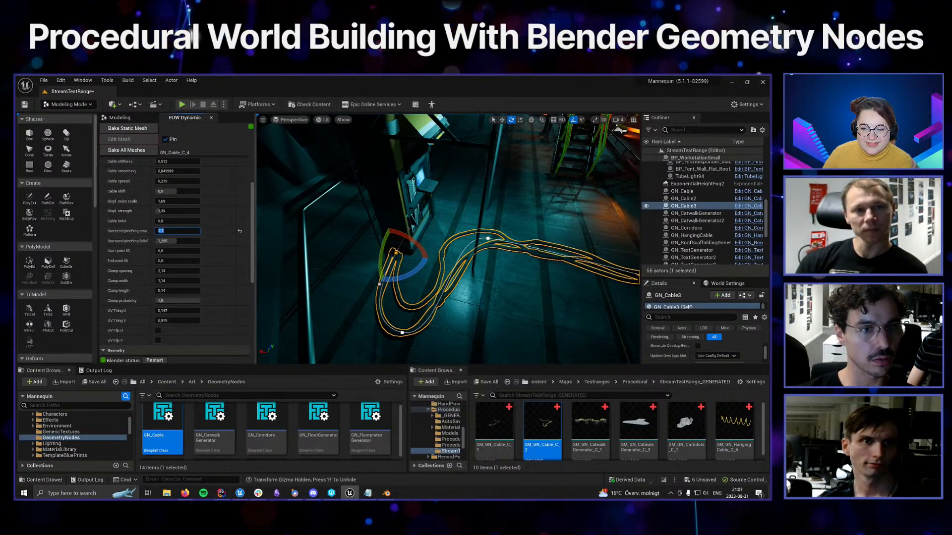
Nudge GN_Cable3's end point at the small workstation and move its opposite end across the BAY floor lettering
key(w)
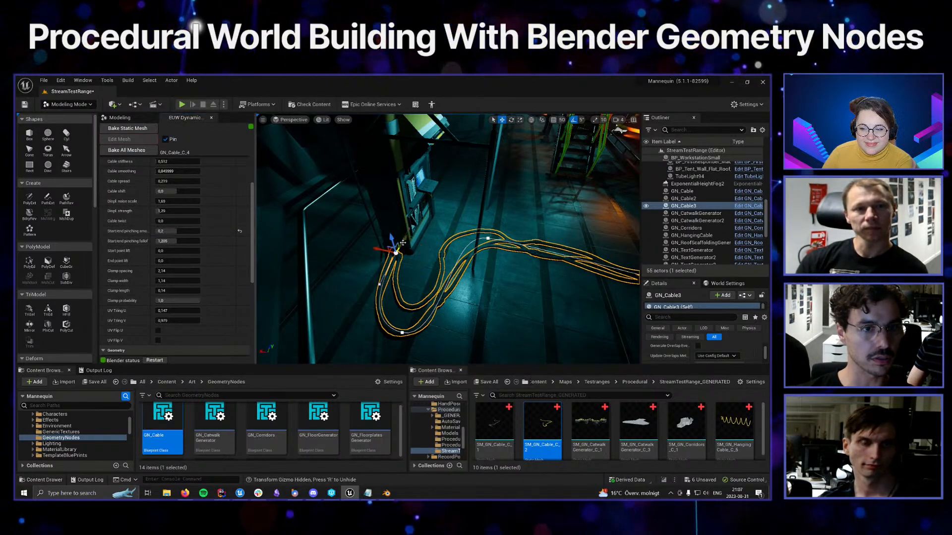
drag(402, 242, 405, 238)
key(d)
right_drag(405, 238, 428, 262)
key(s)
click(411, 262)
key(s)
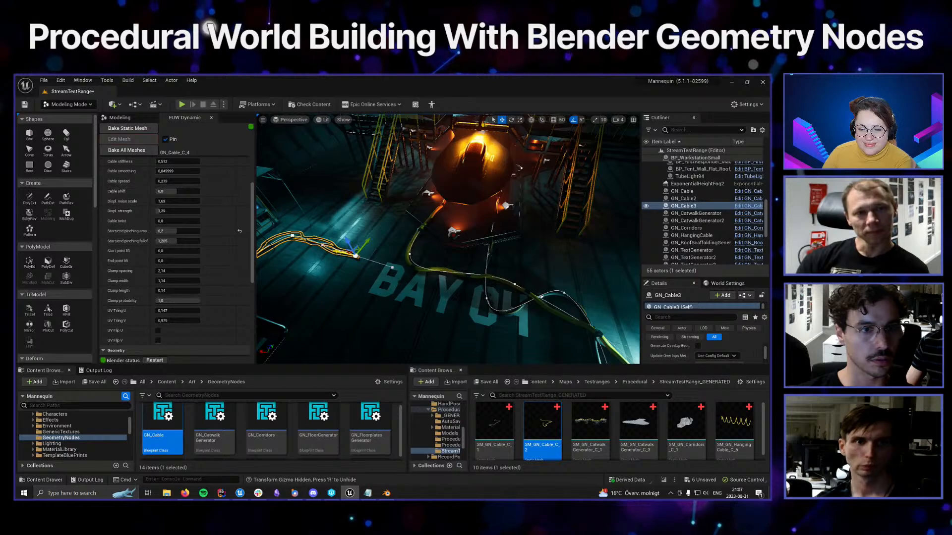
drag(356, 255, 571, 277)
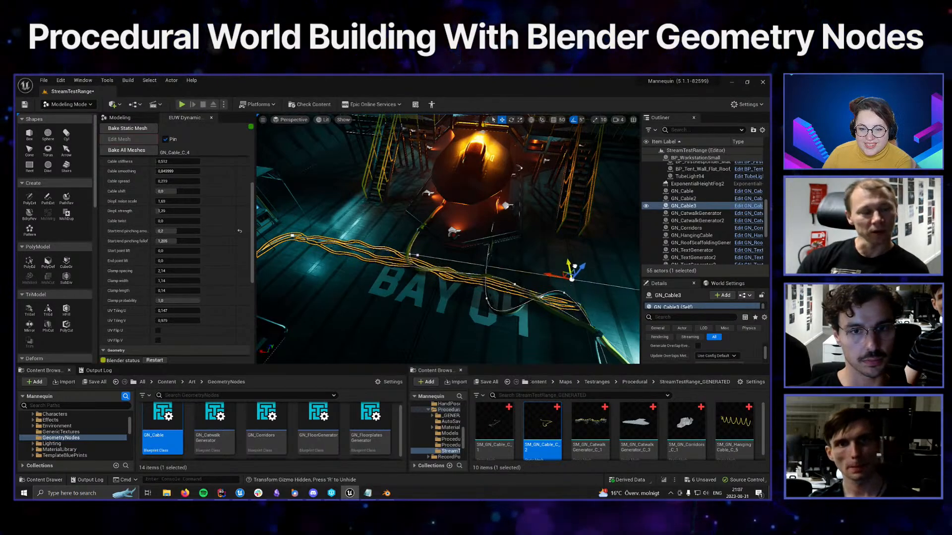
Extend GN_Cable3's far end past the other cables toward the large workstation and bend it
key(w)
right_drag(575, 266, 550, 250)
key(w)
key(s)
key(w)
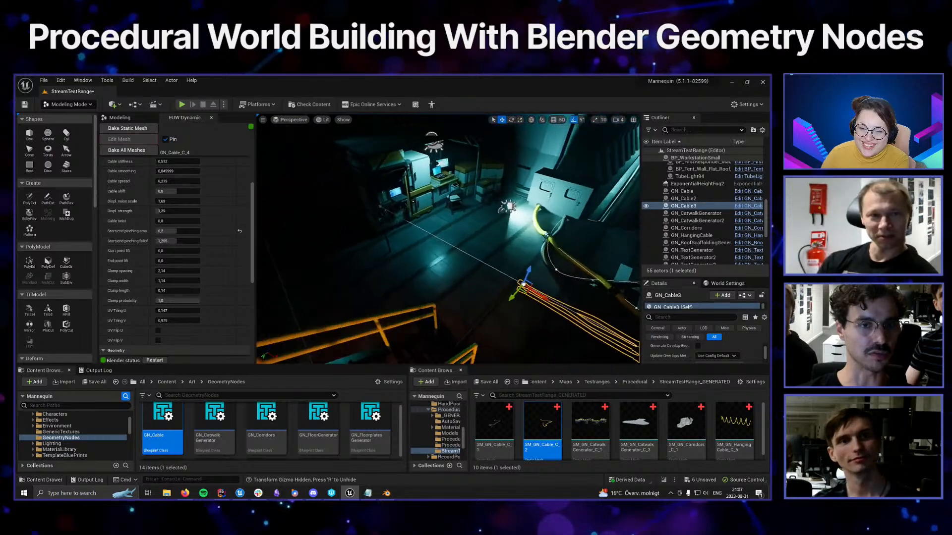
key(s)
mouse_move(539, 298)
right_down()
mouse_move(547, 305)
mouse_move(535, 290)
right_up()
key(w)
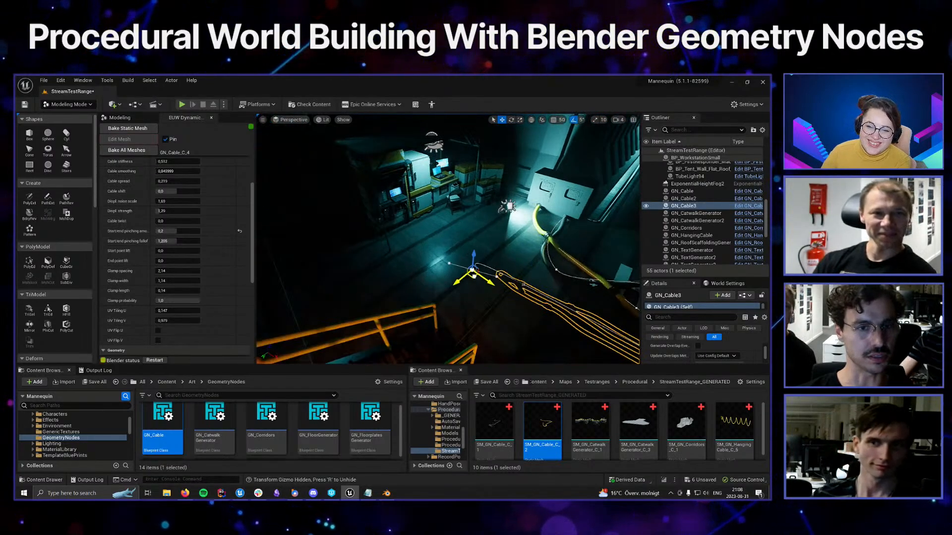
right_drag(535, 290, 516, 284)
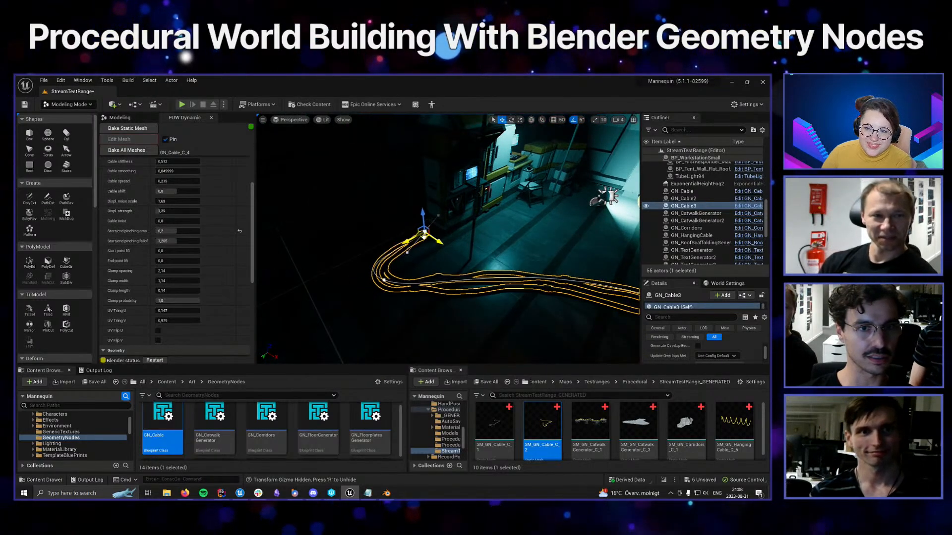
Adjust the position of GN_Cable3's far end point beyond the bend, toward the large workstation
drag(425, 235, 435, 228)
key(w)
right_drag(434, 228, 437, 230)
key(s)
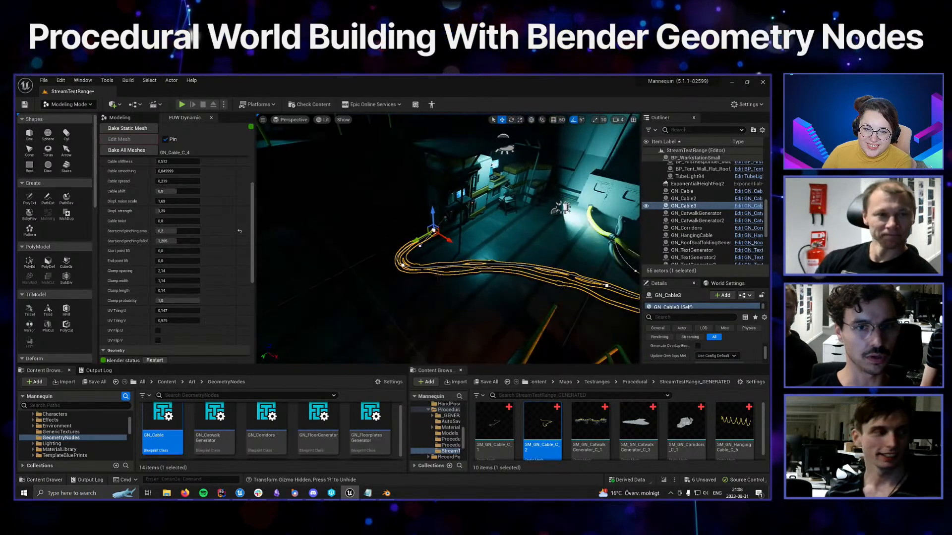
Keep GN_Cable3's settings pinned and add GN_Cable2 to its interaction collection
right_drag(439, 278, 369, 285)
key(w)
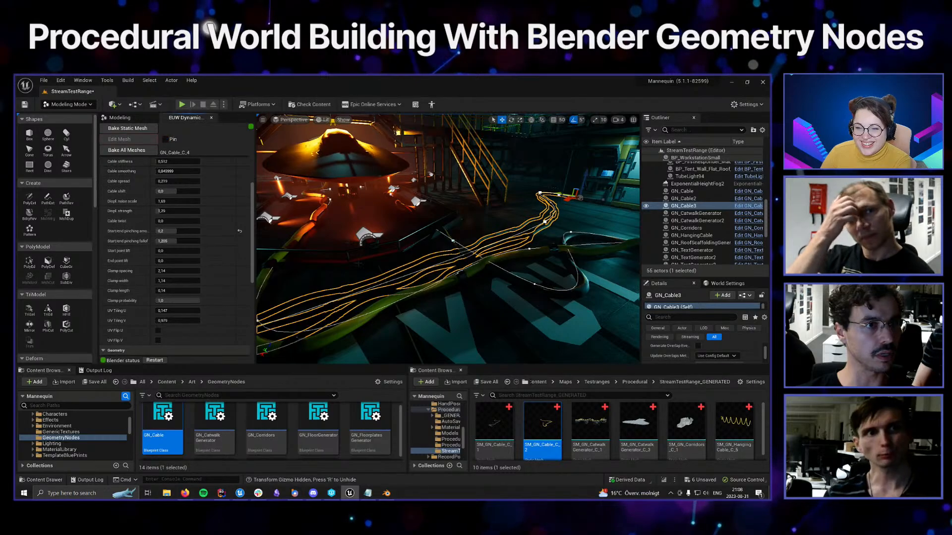
click(436, 324)
click(421, 275)
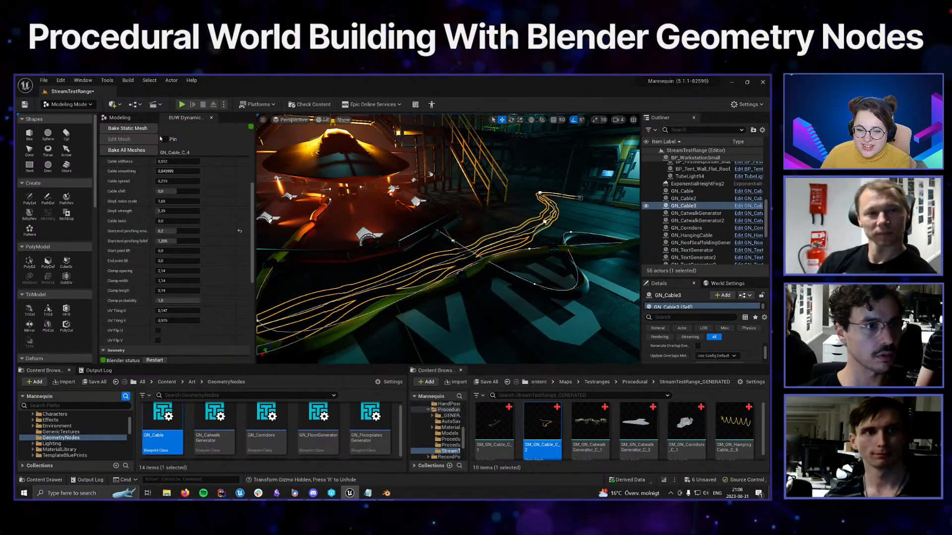
key(s)
right_drag(411, 273, 483, 283)
click(377, 315)
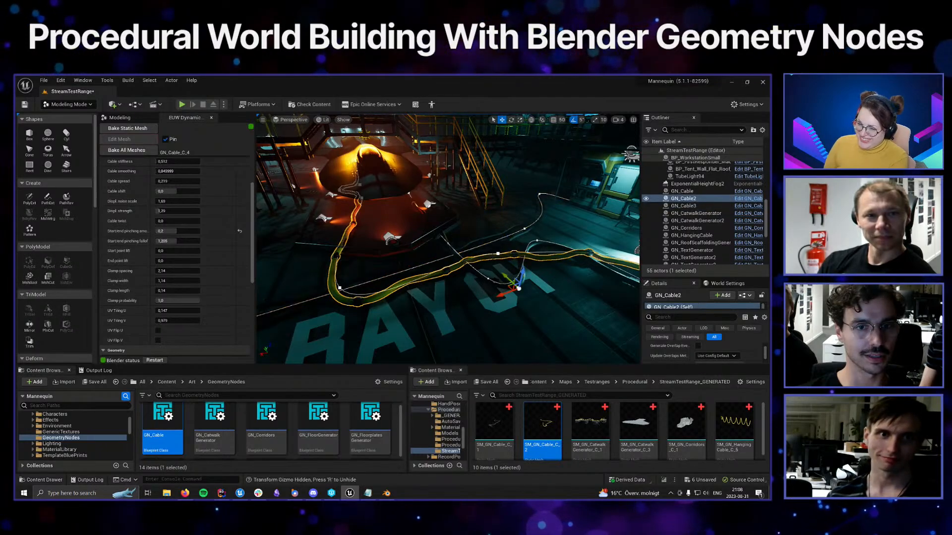
scroll(148, 270, down, 8)
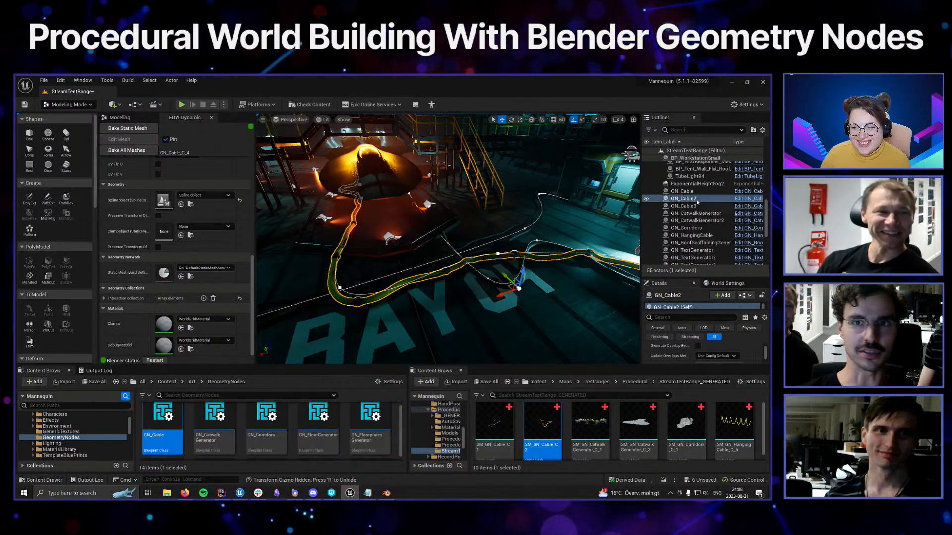
drag(697, 201, 179, 300)
scroll(467, 289, up, 5)
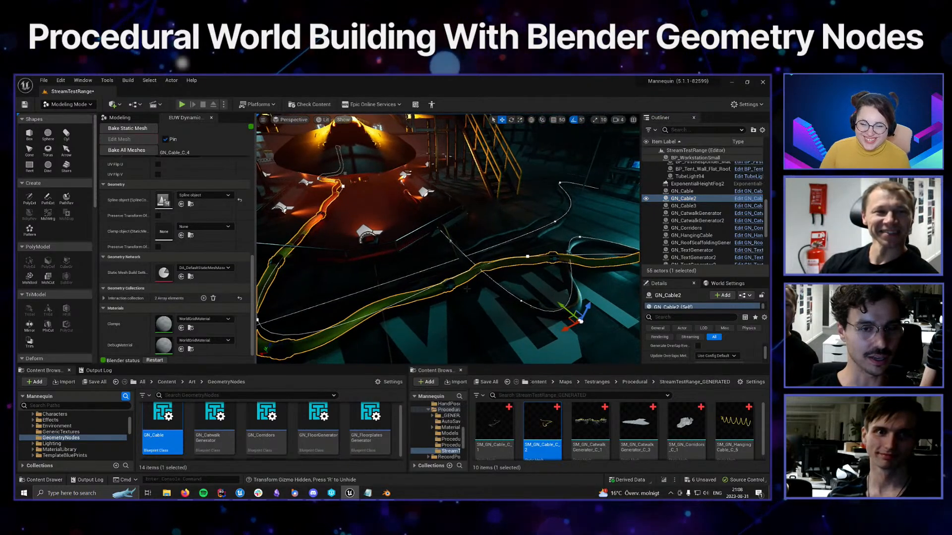
Add GN_Cable to GN_Cable3's interaction collection as well
right_drag(491, 275, 491, 280)
click(491, 276)
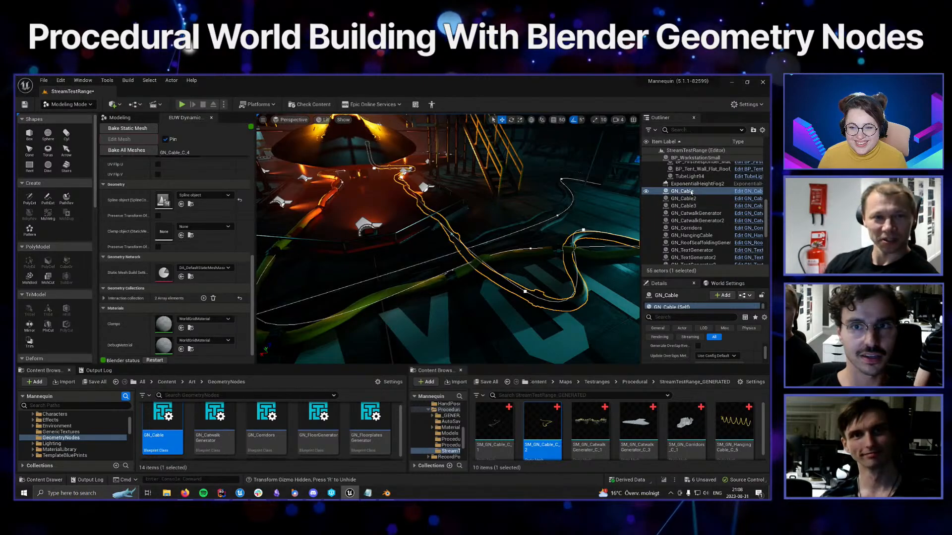
drag(682, 191, 175, 301)
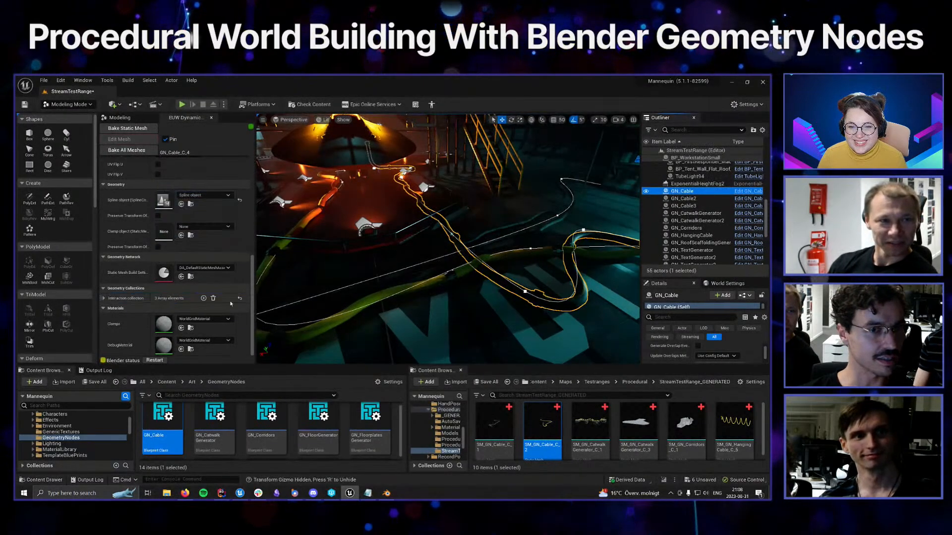
Set GN_Cable3's cable stiffness to 0,1 and change its displacement noise scale
click(476, 243)
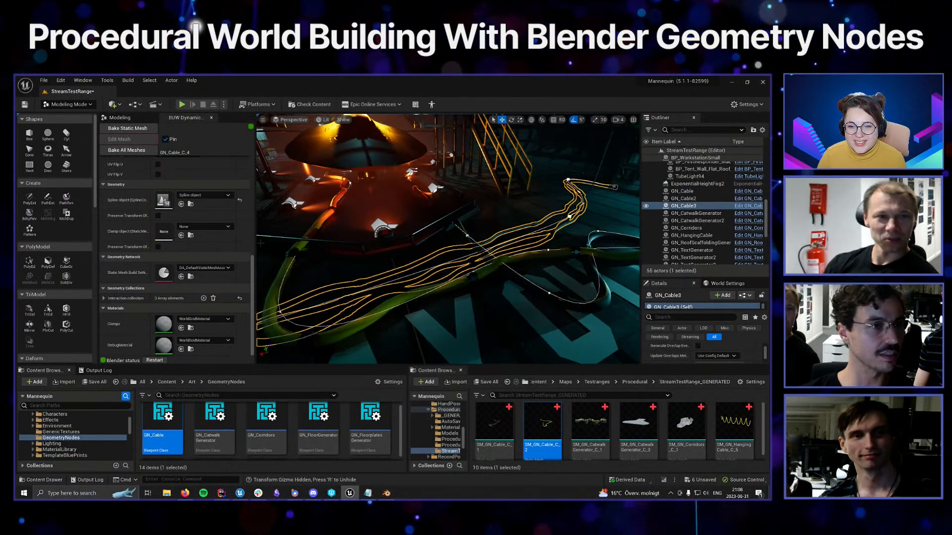
scroll(188, 208, up, 8)
scroll(187, 208, up, 5)
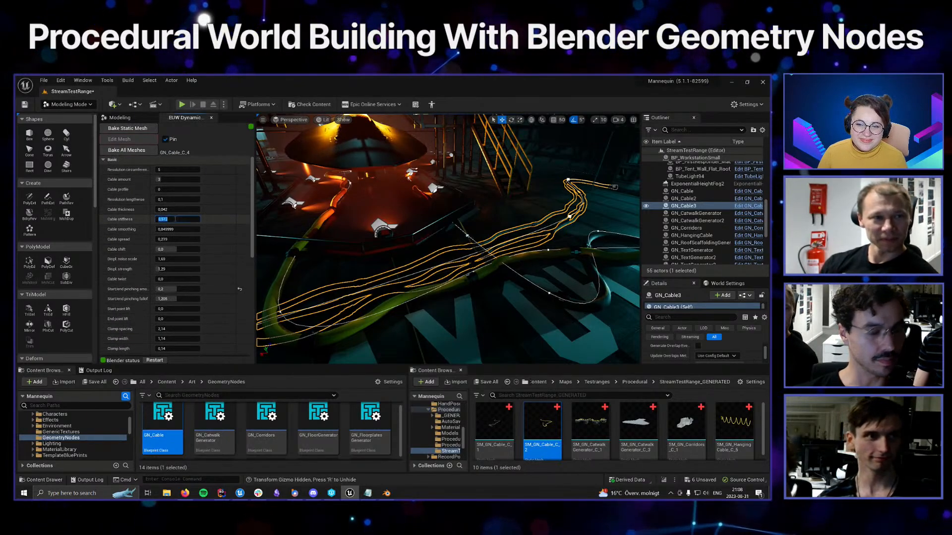
key(BackSpace)
text(0,1)
key(Return)
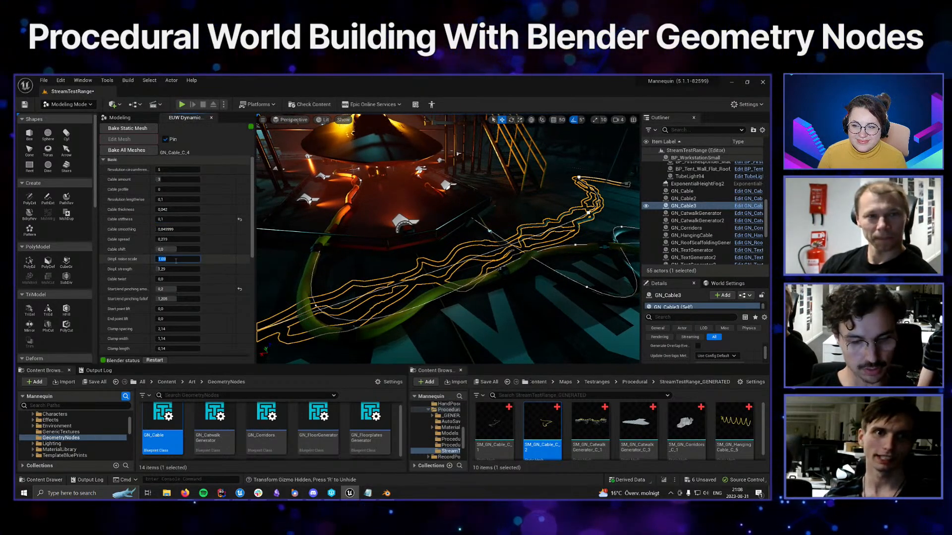
key(Return)
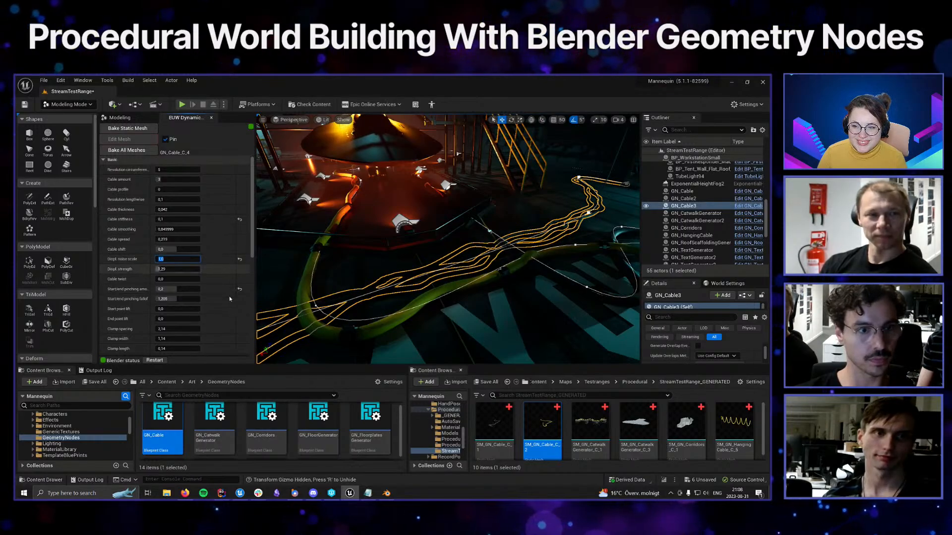
Raise GN_Cable3's spline point above the floor near where it crosses the other cables
mouse_move(386, 283)
right_down()
mouse_move(407, 278)
mouse_move(391, 287)
right_up()
scroll(215, 282, down, 10)
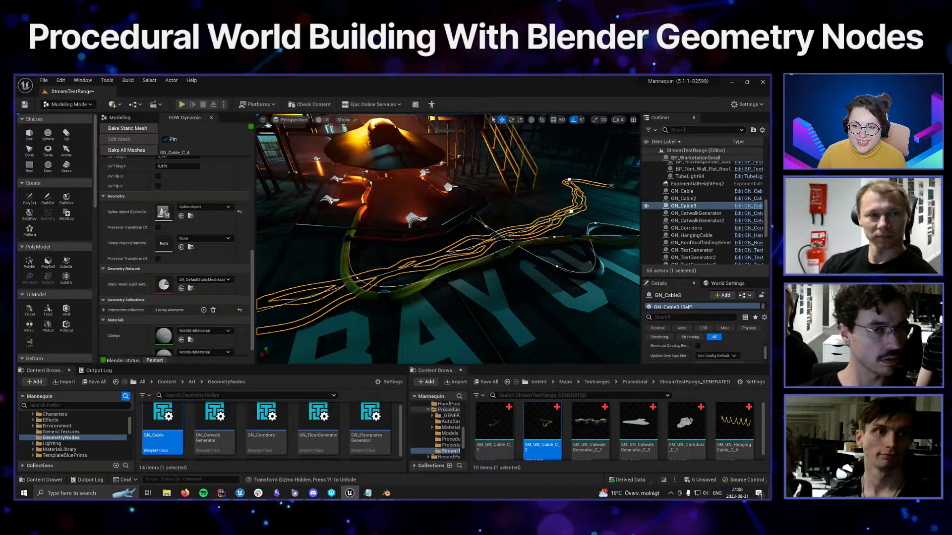
right_drag(446, 258, 464, 244)
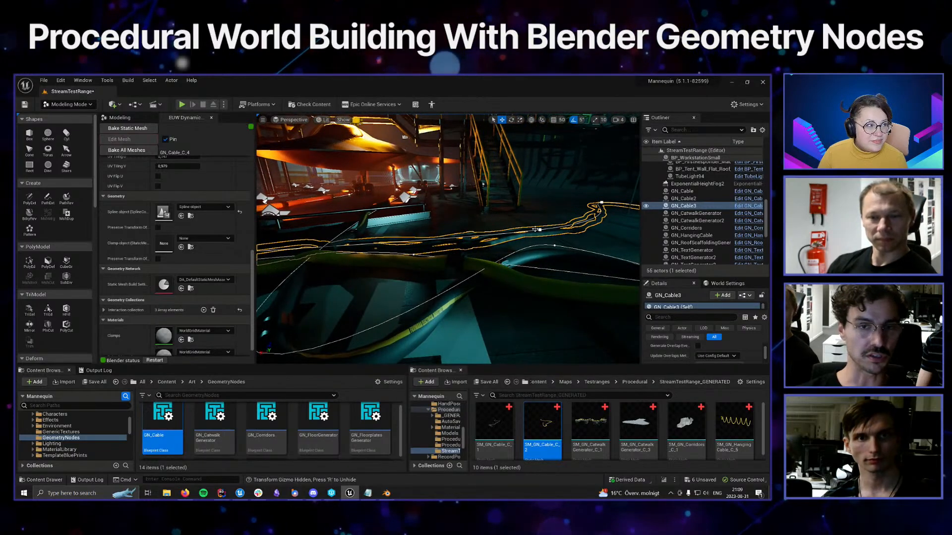
click(541, 230)
drag(543, 213, 545, 198)
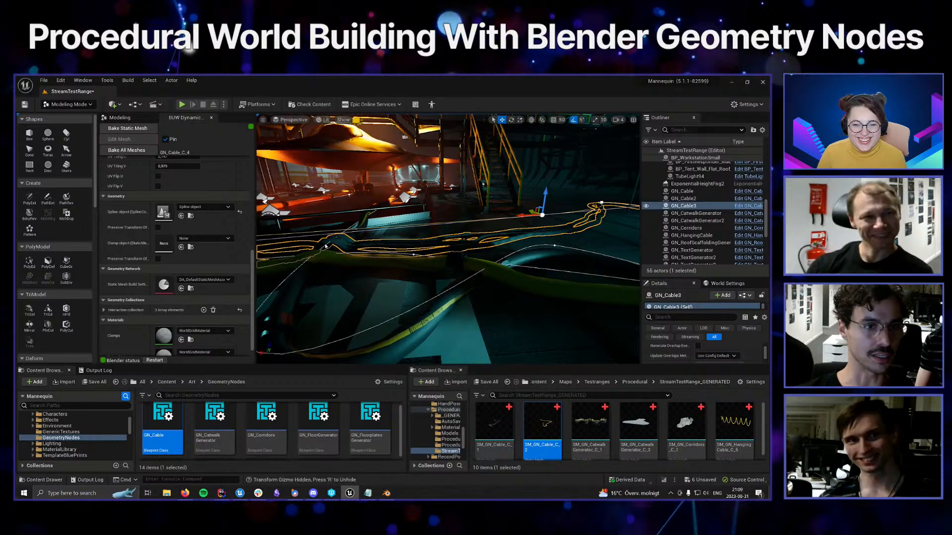
Shift the light near the large workstation slightly across the floor and reselect GN_Cable3
right_drag(545, 198, 502, 198)
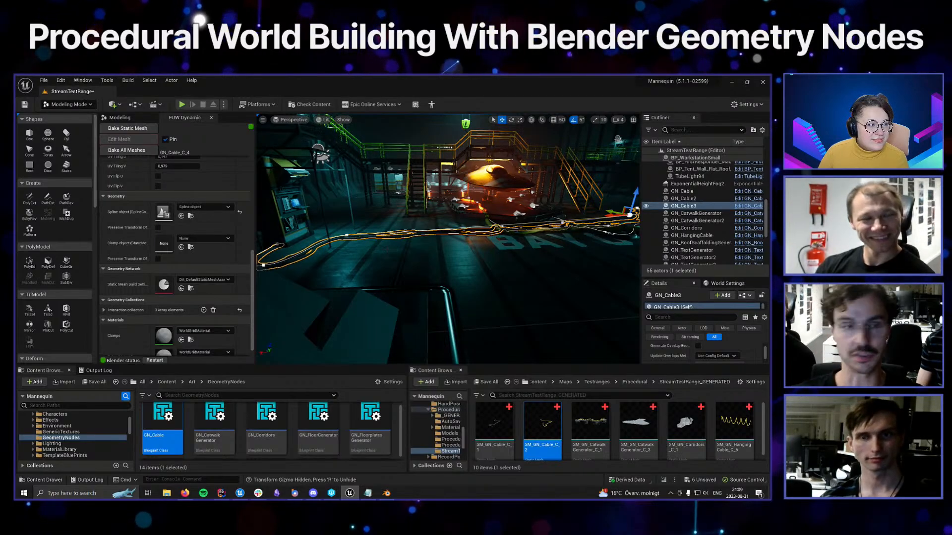
right_drag(501, 197, 489, 200)
right_drag(448, 239, 507, 233)
click(500, 299)
right_drag(500, 299, 570, 278)
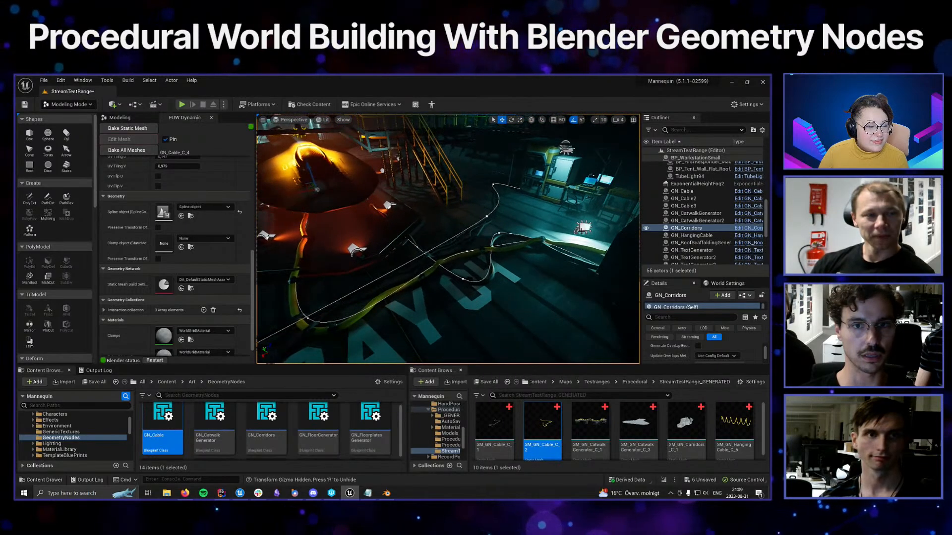
click(581, 228)
drag(562, 227, 550, 243)
key(e)
right_drag(549, 243, 518, 258)
click(471, 238)
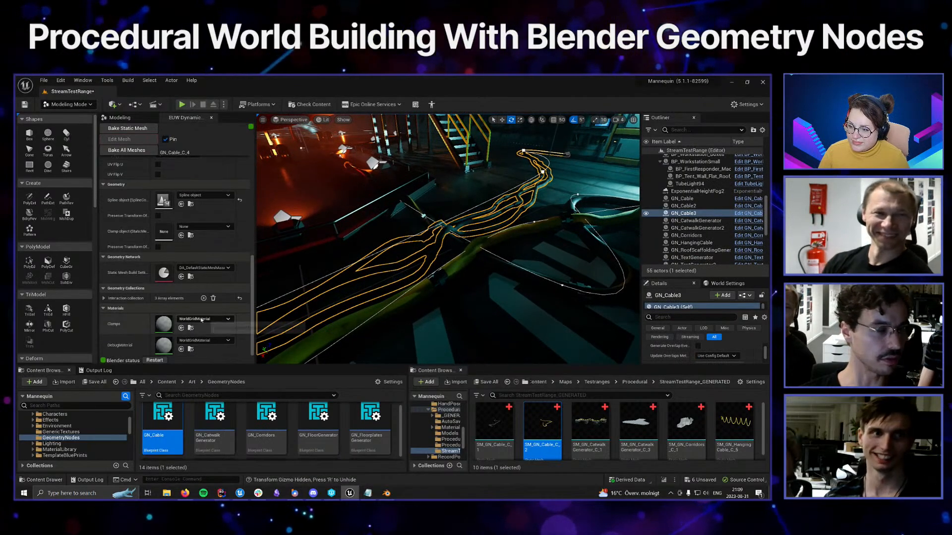
Assign the Metal material to GN_Cable3's clamps and CableGreen as its debug material
click(197, 319)
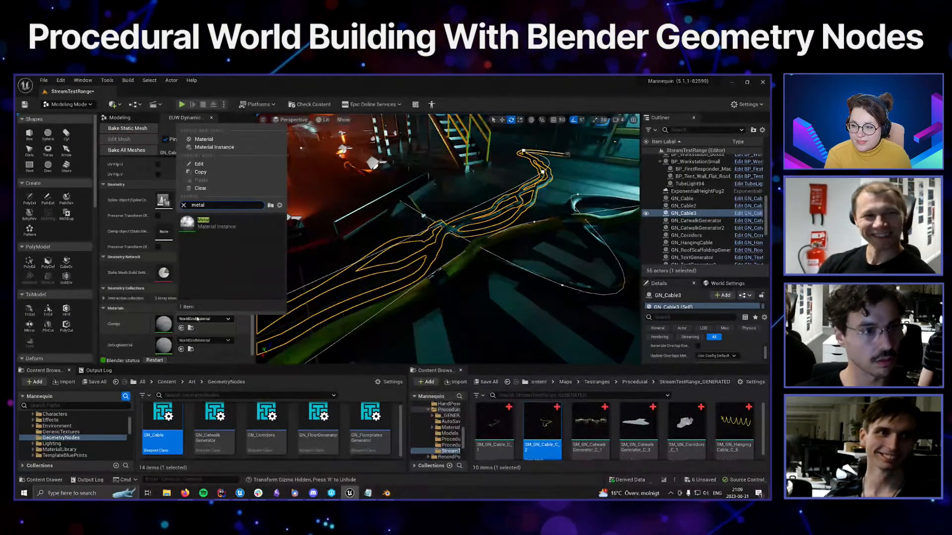
click(205, 340)
click(206, 341)
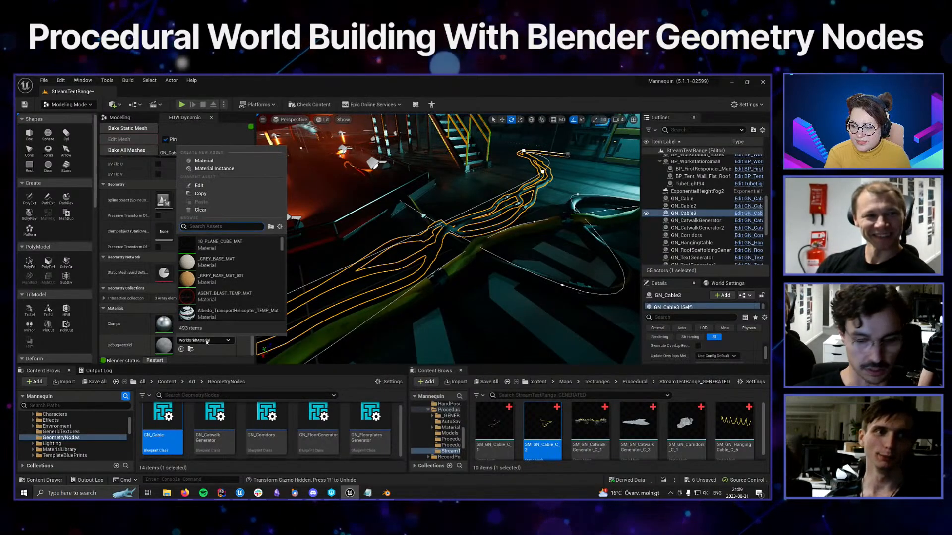
key(BackSpace)
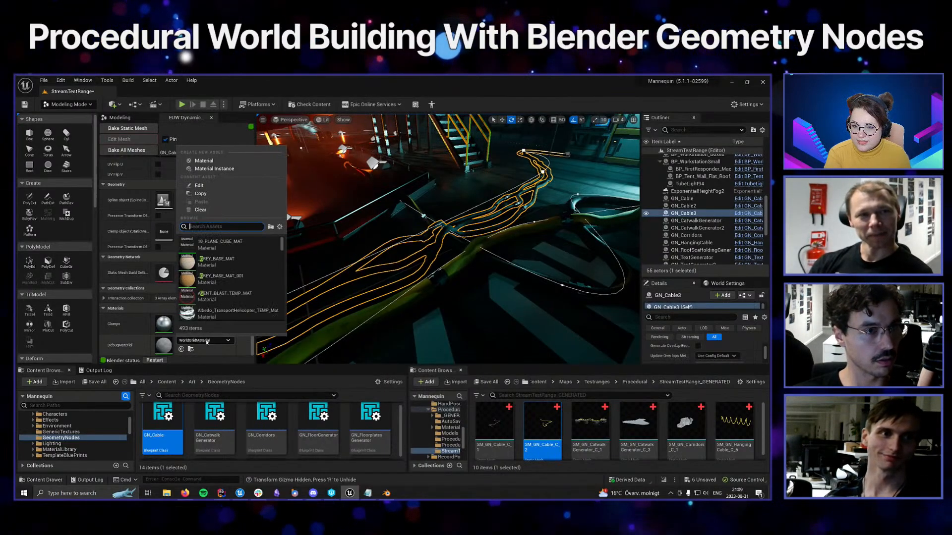
text(cablegree)
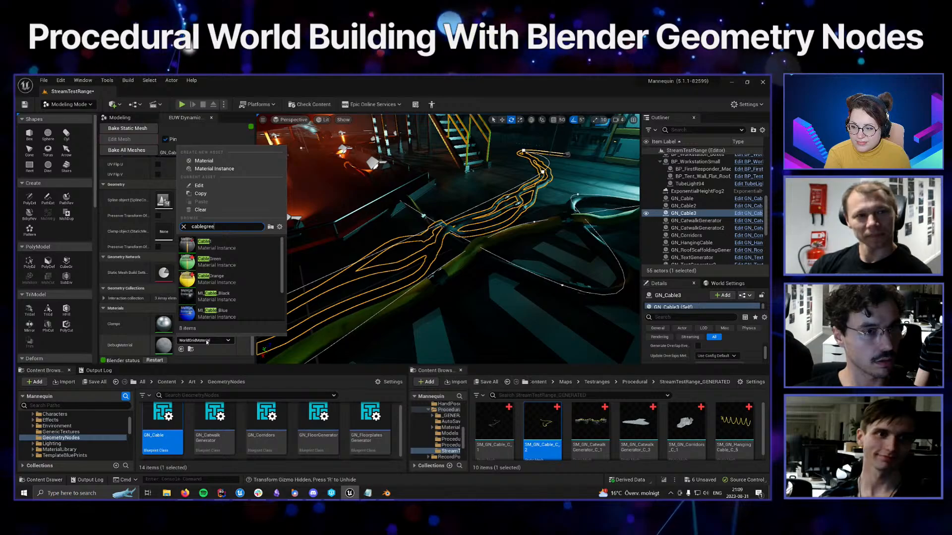
text(n)
key(Return)
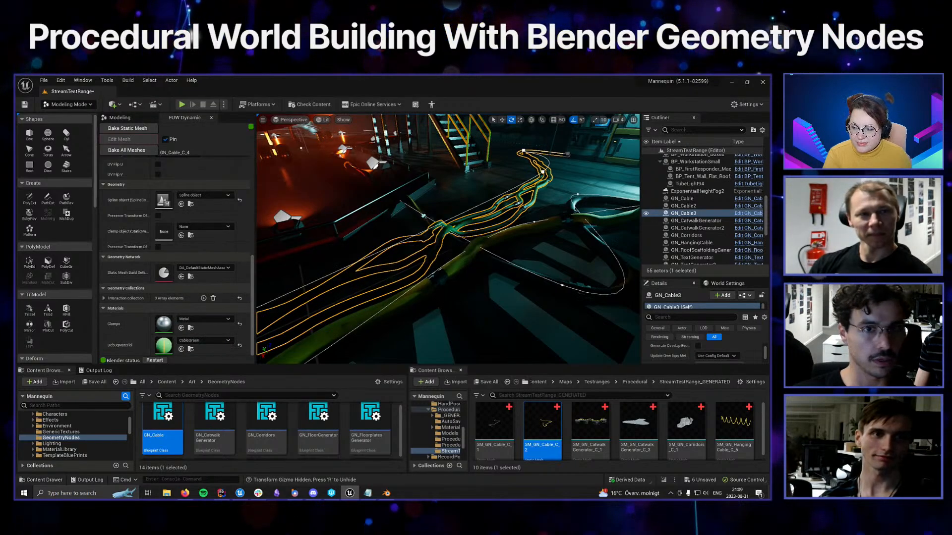
Bake GN_Cable3 to a static mesh and check the cables on the floor beside the large workstation
right_drag(472, 302, 419, 300)
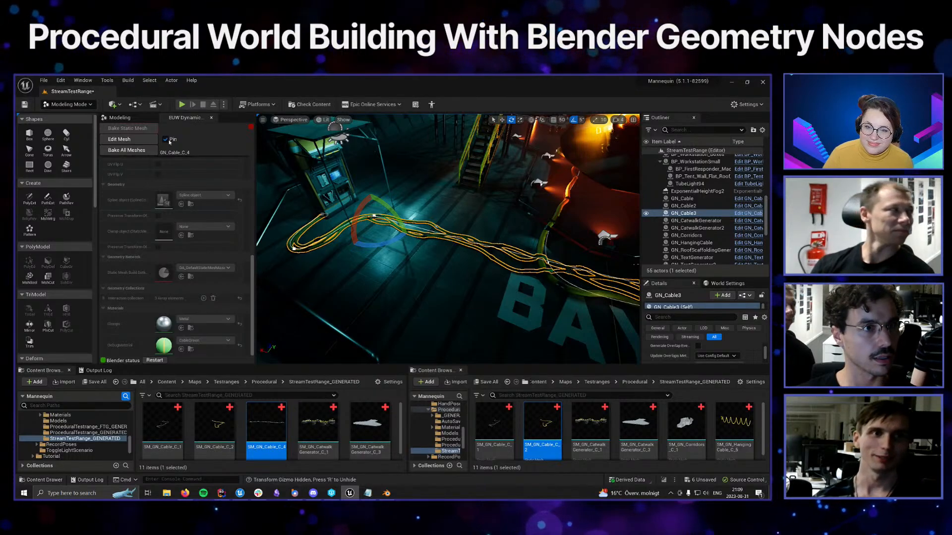
click(436, 287)
right_drag(436, 288, 387, 307)
key(w)
mouse_move(449, 314)
right_down()
mouse_move(419, 297)
mouse_move(446, 313)
right_up()
key(s)
key(a)
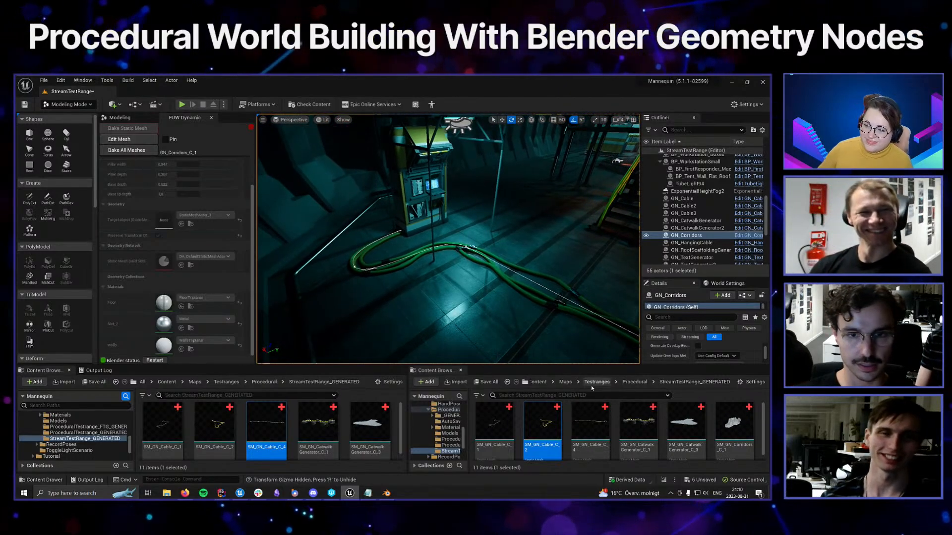
Open the Content/Art/GeometryNodes folder in the second content browser
click(535, 383)
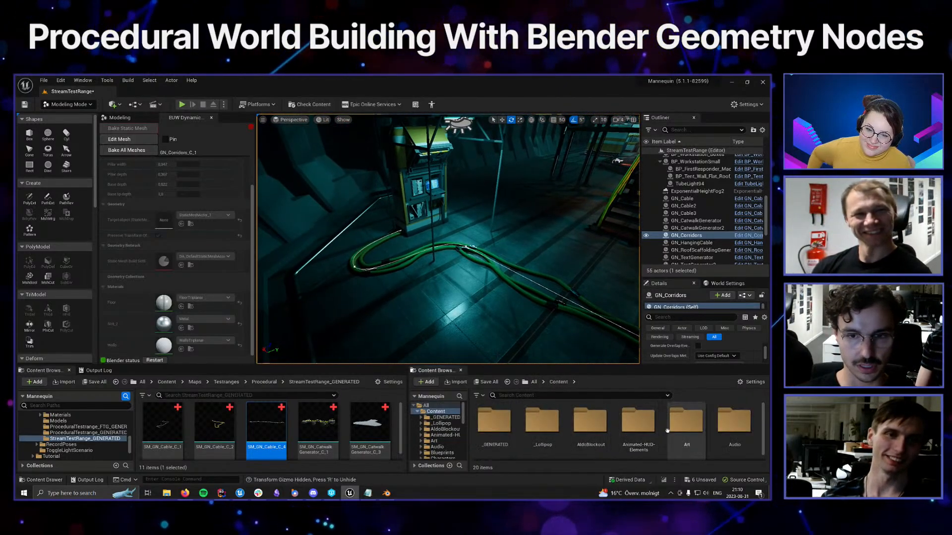
scroll(667, 430, down, 2)
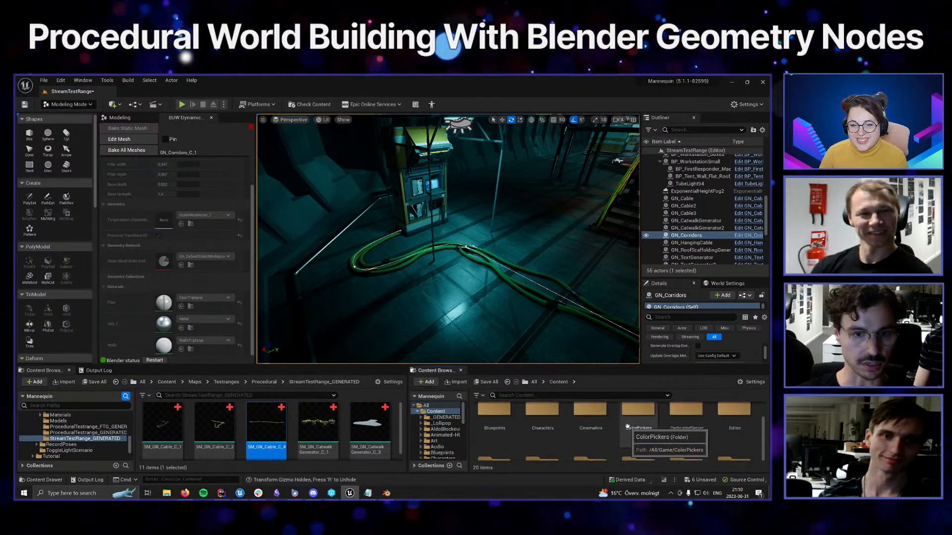
scroll(628, 426, up, 2)
scroll(628, 426, down, 5)
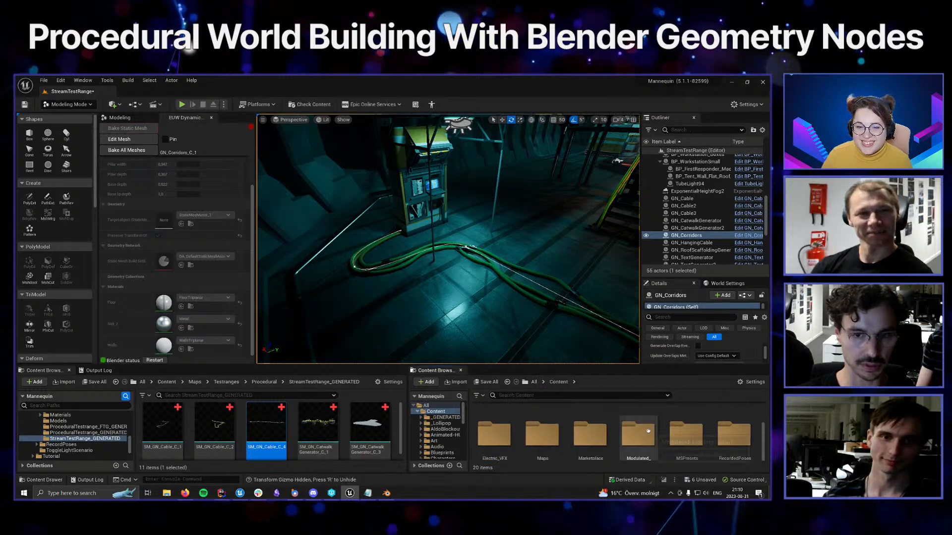
scroll(631, 435, up, 5)
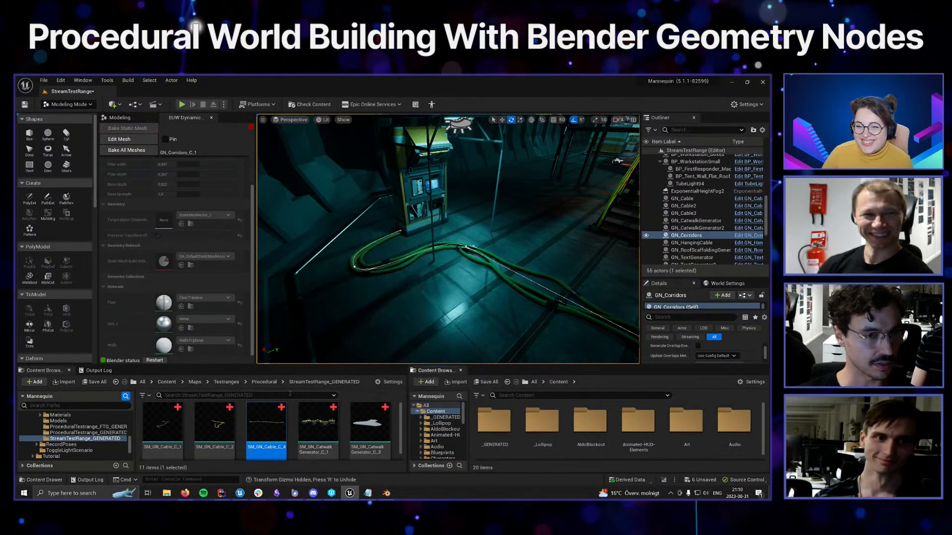
double_click(687, 422)
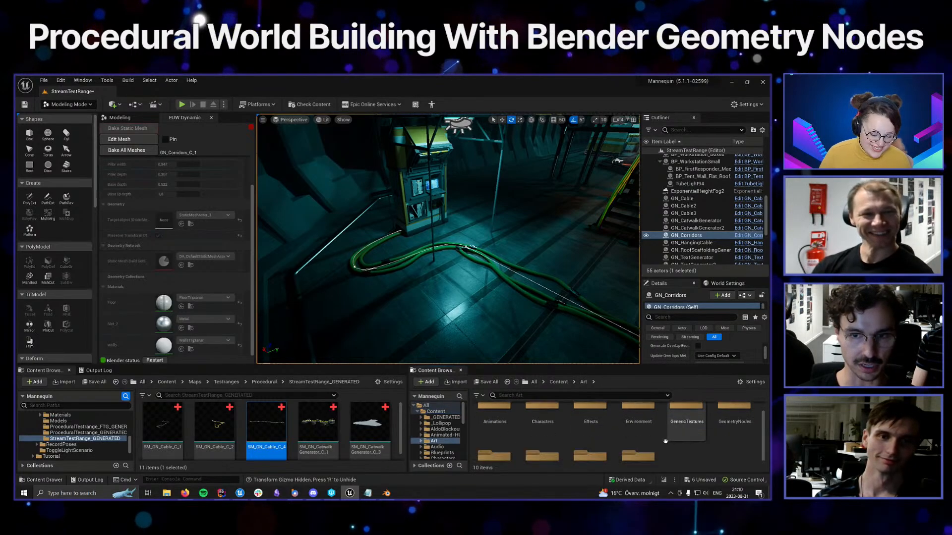
double_click(738, 406)
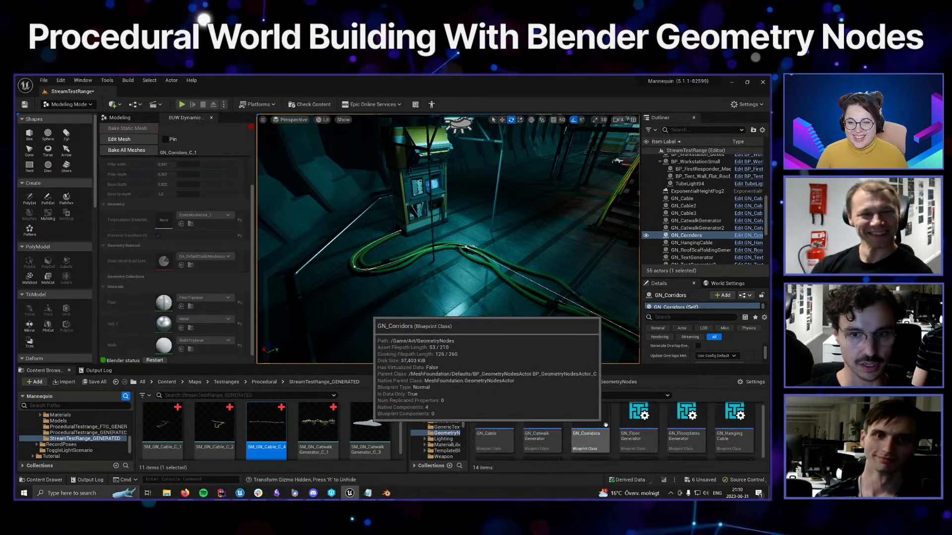
Place a GN_FloorplatesGenerator on the floor beside the cables in front of the large workstation
scroll(659, 436, down, 2)
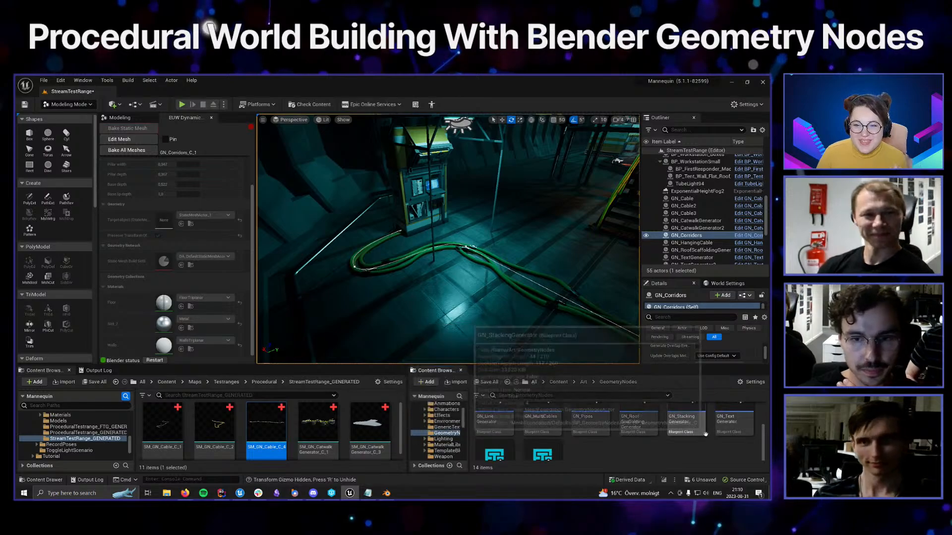
scroll(714, 447, down, 2)
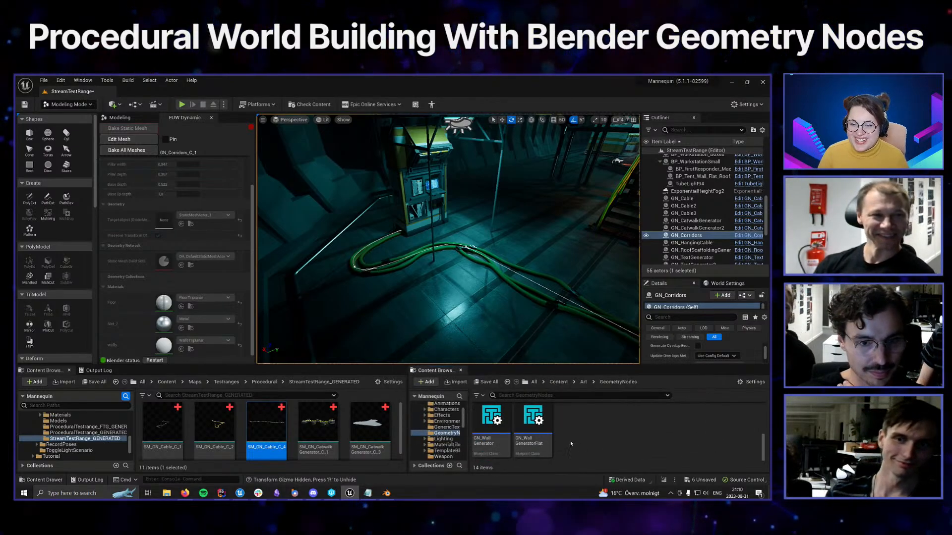
scroll(570, 441, up, 2)
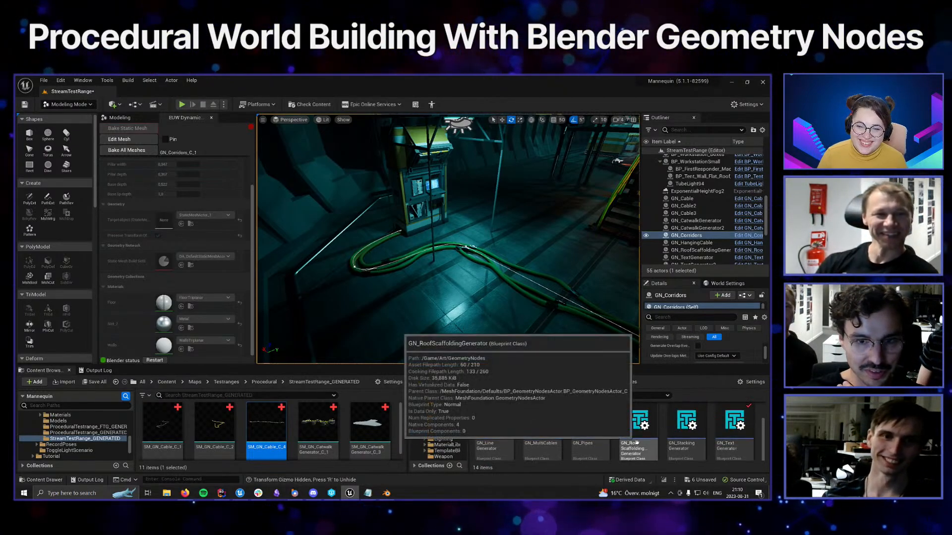
scroll(637, 442, down, 2)
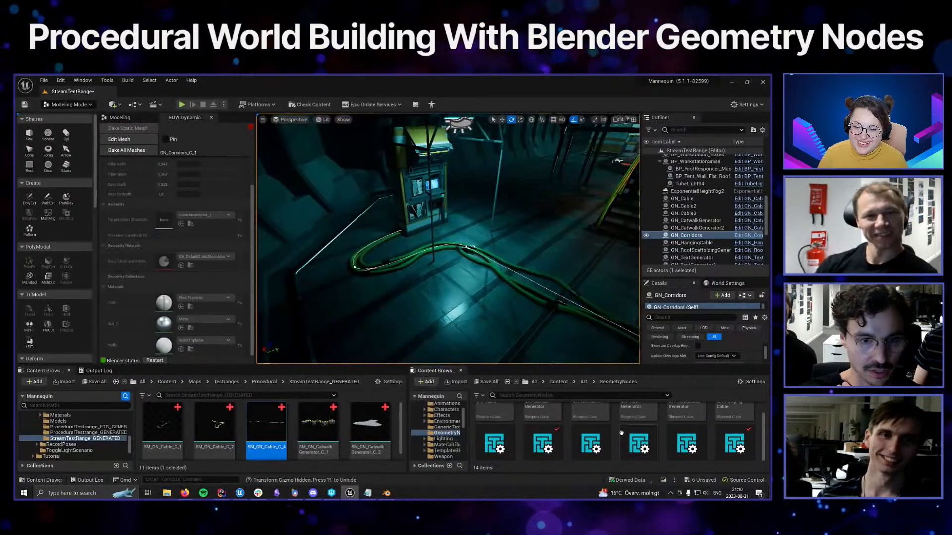
scroll(694, 432, up, 2)
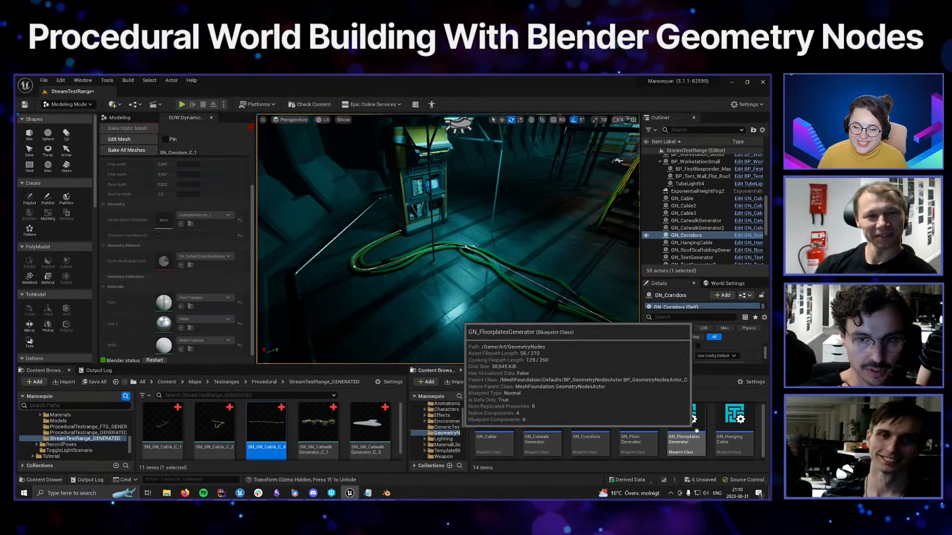
drag(697, 430, 427, 262)
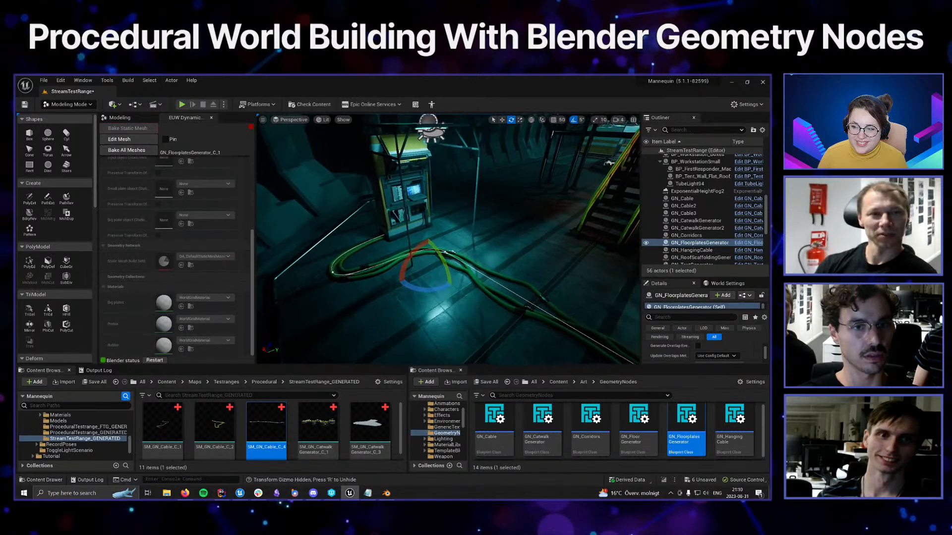
Open the GN_FloorplatesGenerator's mesh for live editing
scroll(427, 263, up, 4)
key(w)
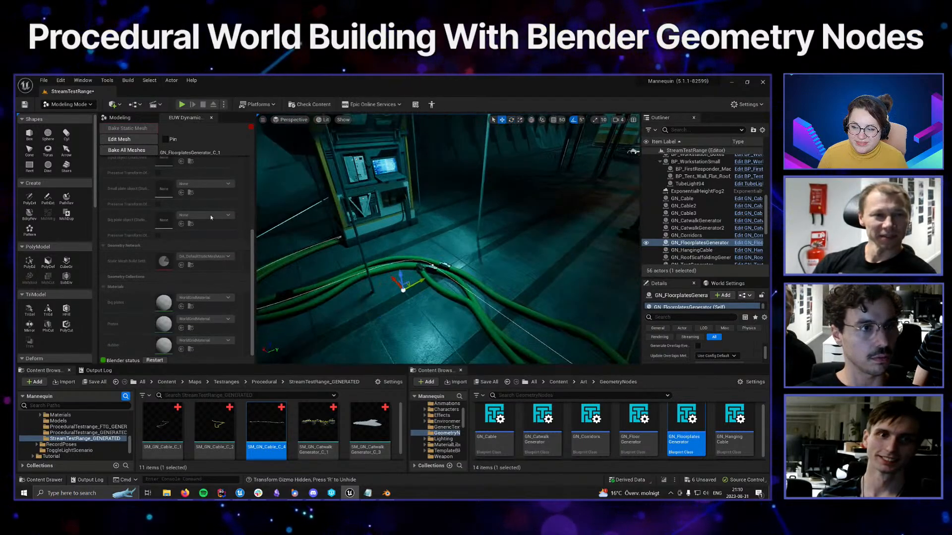
click(127, 140)
scroll(495, 273, down, 5)
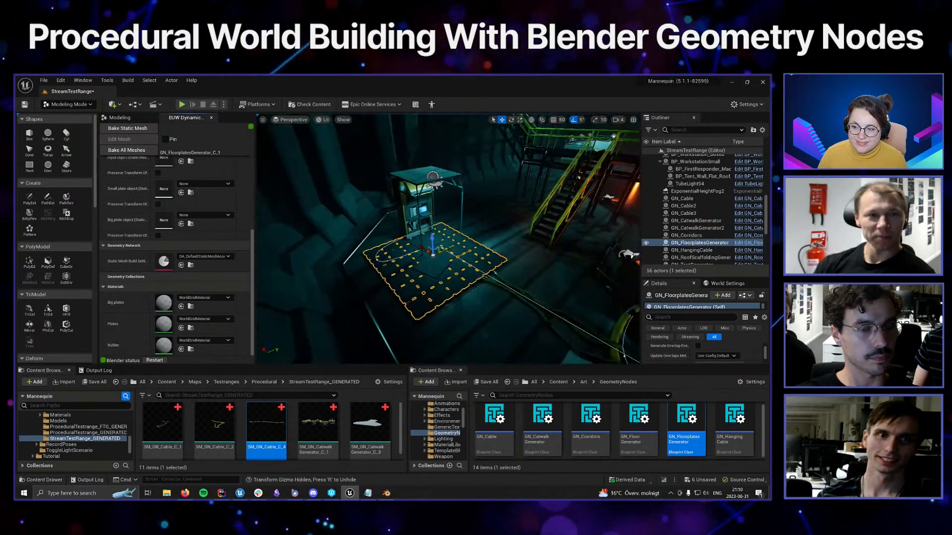
scroll(456, 238, up, 5)
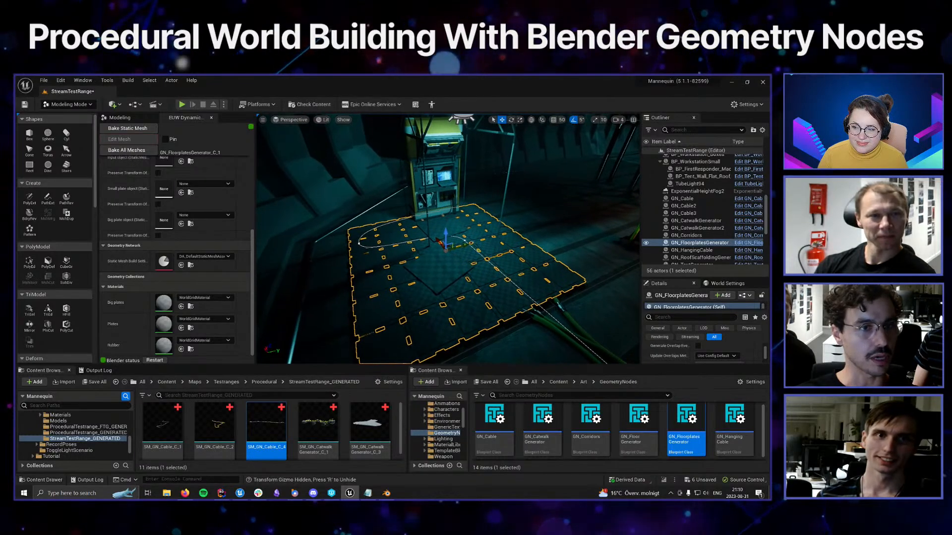
Assign TriplanarDiamondPlate to the big plates, Metal to the plates and Rubber to the rubber slot of the floor plates
click(191, 299)
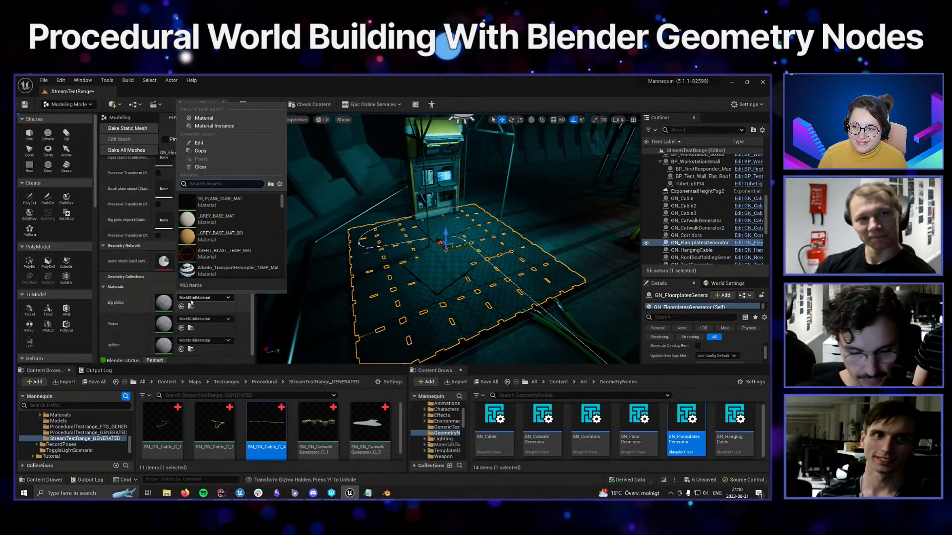
text(diamond)
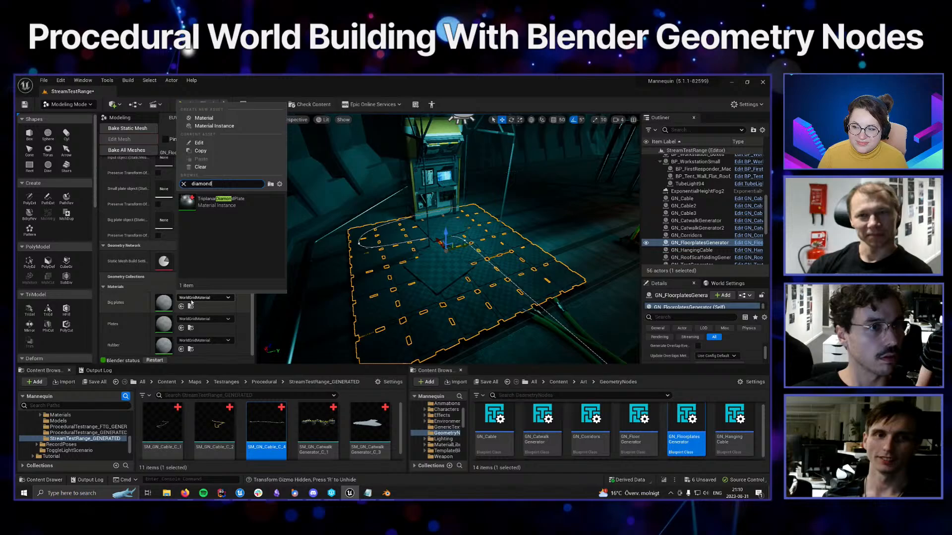
click(238, 201)
click(201, 321)
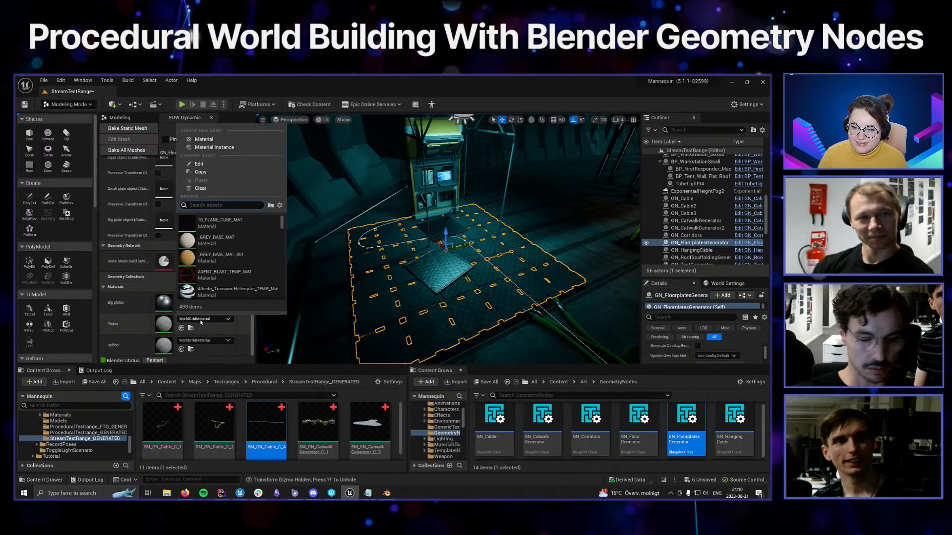
text(metal)
click(221, 223)
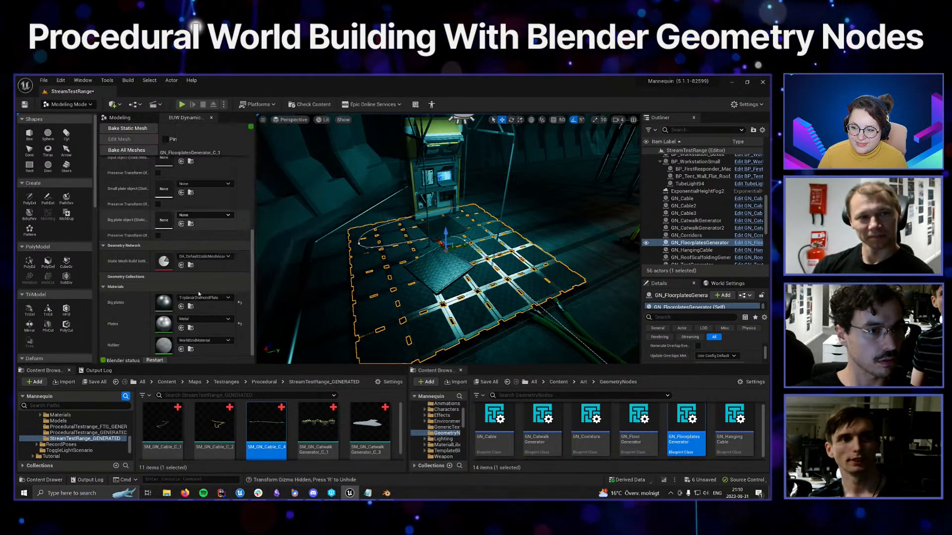
click(204, 342)
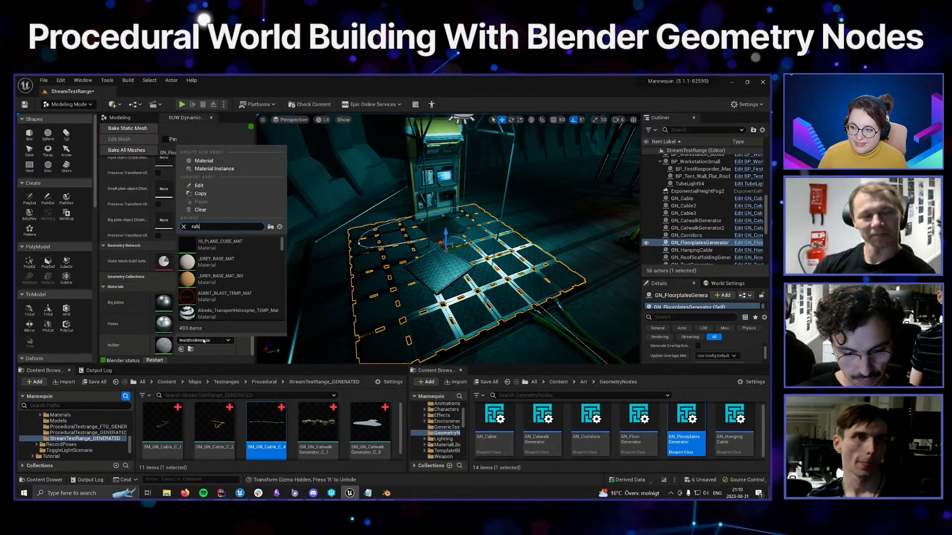
click(223, 244)
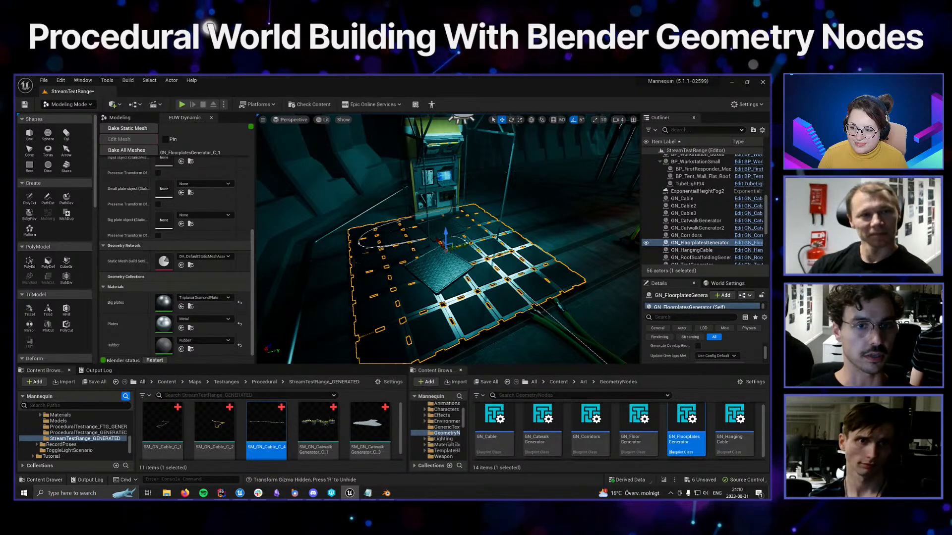
Lower the floor plates beneath the cables and slide them sideways across the floor near the workstation
right_drag(446, 238, 458, 254)
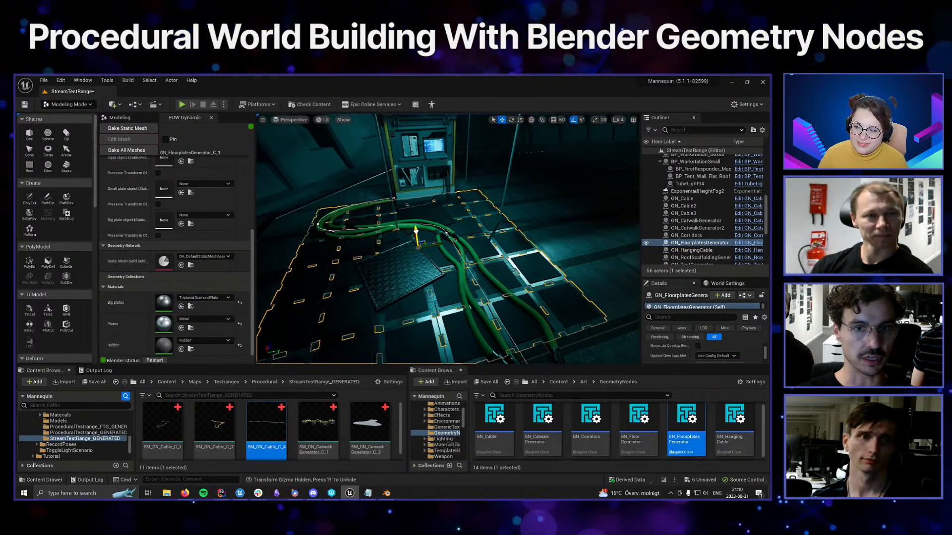
drag(441, 243, 476, 242)
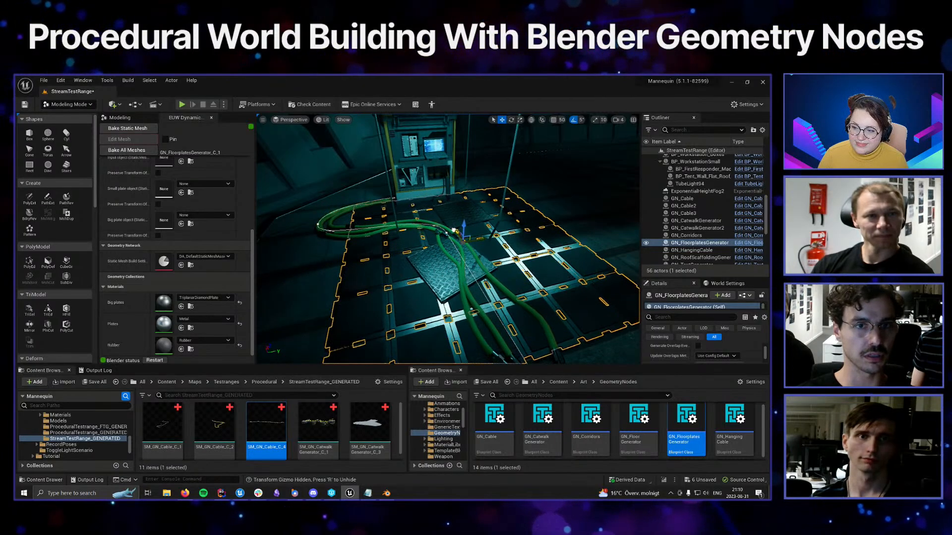
scroll(448, 239, down, 3)
alt+drag(437, 258, 481, 259)
right_drag(448, 239, 501, 240)
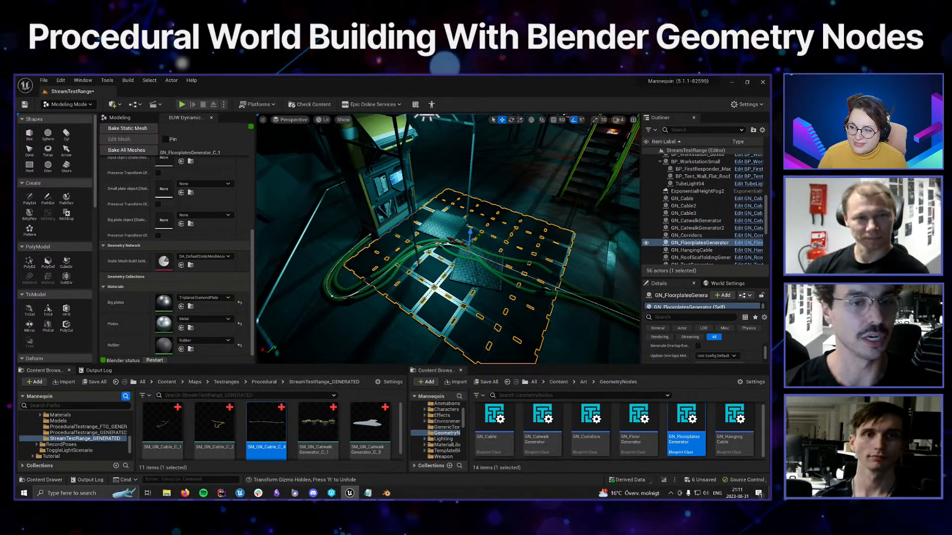
alt+drag(475, 280, 427, 250)
key(s)
right_drag(477, 275, 495, 283)
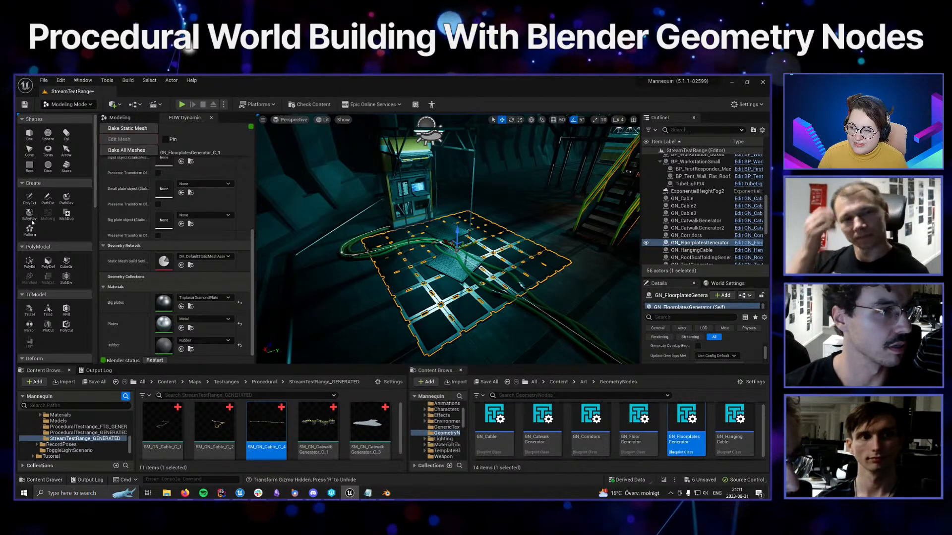
Create a rectangle mesh on the floor beside the floor plates
click(30, 166)
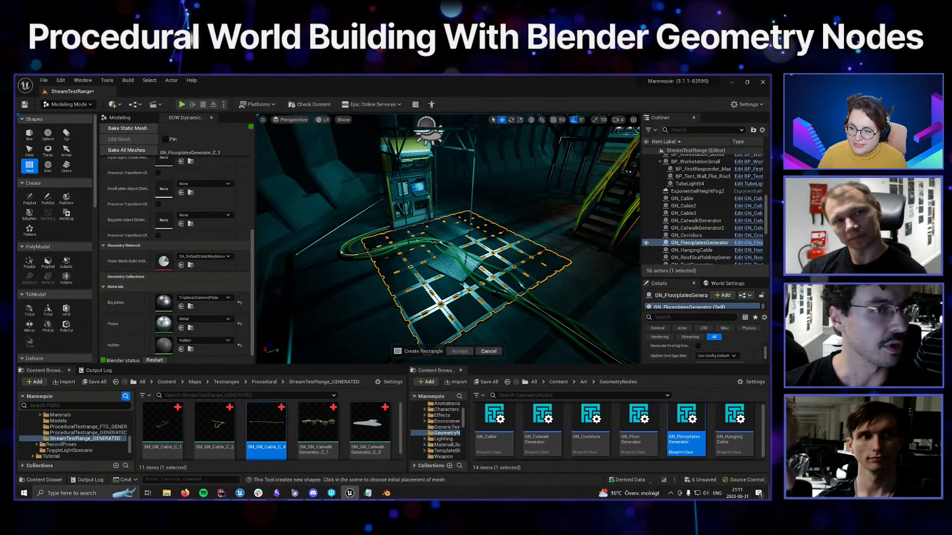
click(355, 290)
key(w)
right_drag(355, 290, 342, 297)
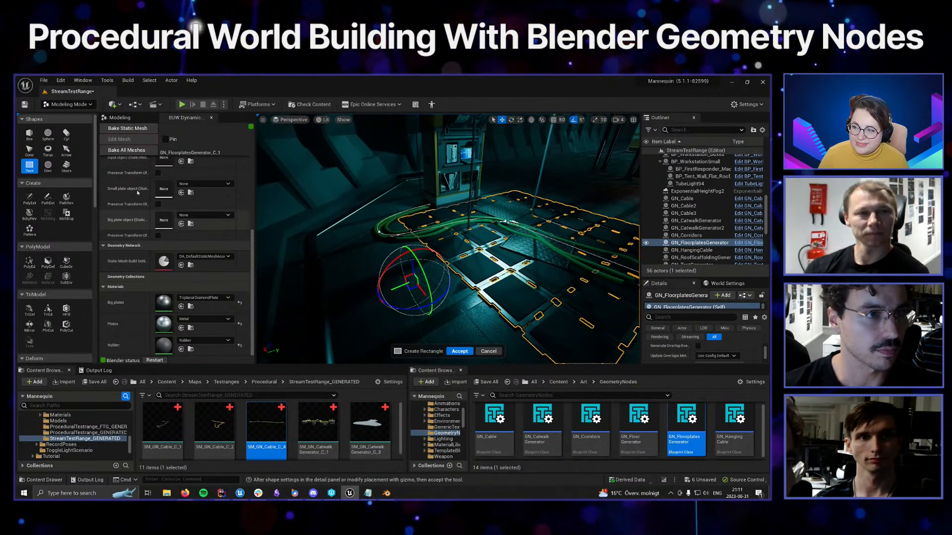
scroll(138, 193, up, 3)
Extend the rectangle in PolyGroup Edit by moving its edge nearest the floor plates across to their far side
click(29, 263)
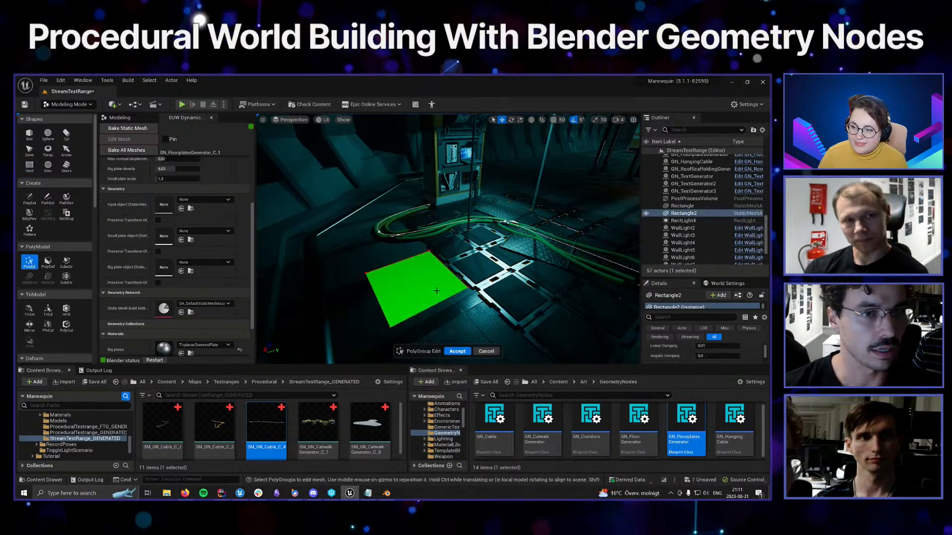
right_drag(436, 291, 424, 296)
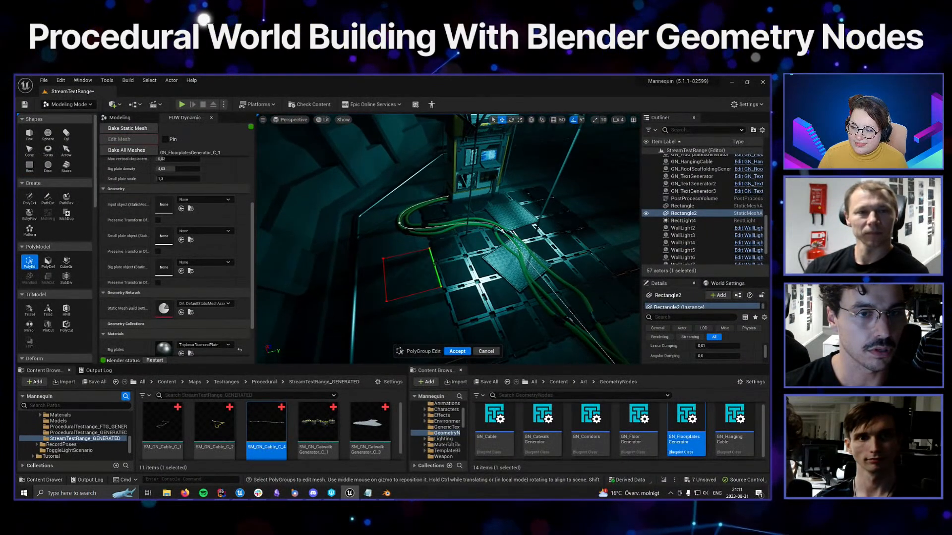
drag(419, 270, 582, 232)
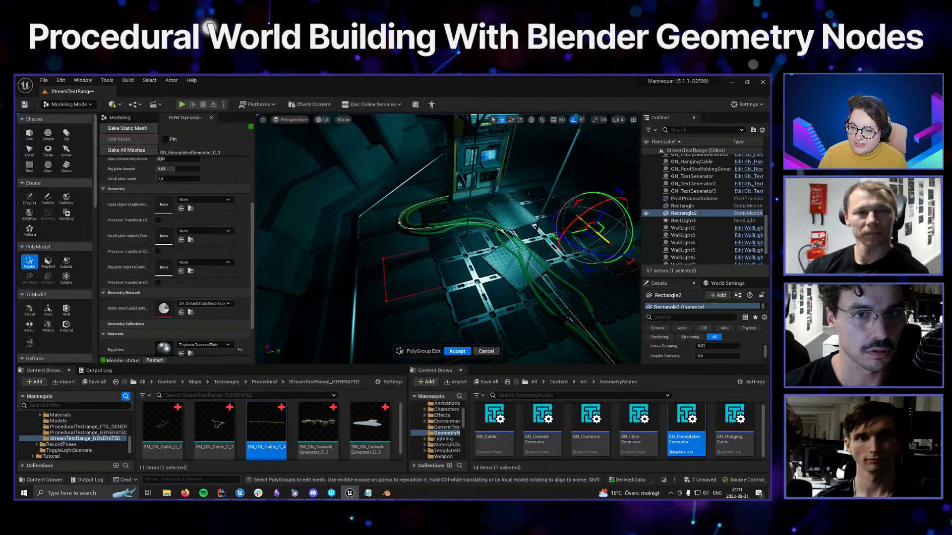
Move the rectangle's rear edge toward the workstation and its front edge outward to enlarge the floor area
click(414, 285)
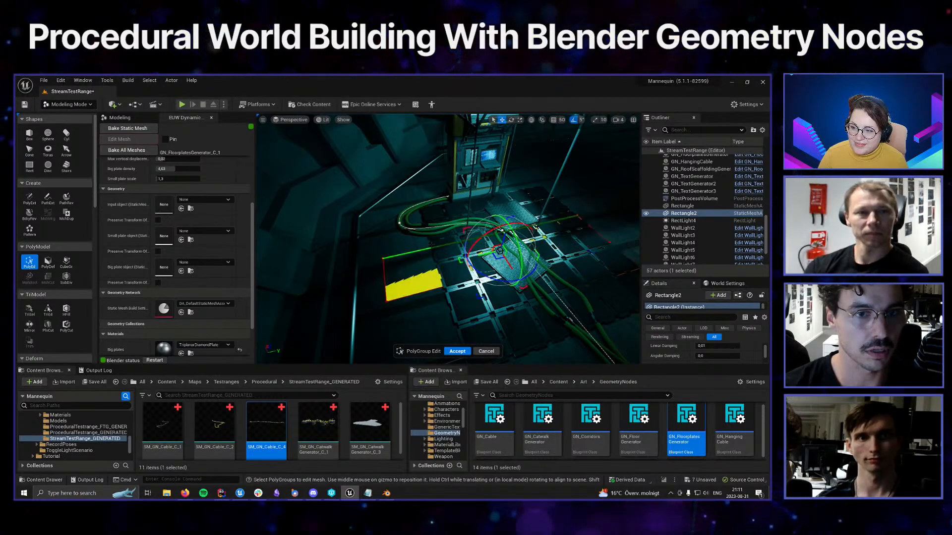
click(422, 250)
drag(498, 248, 477, 214)
right_drag(477, 214, 519, 219)
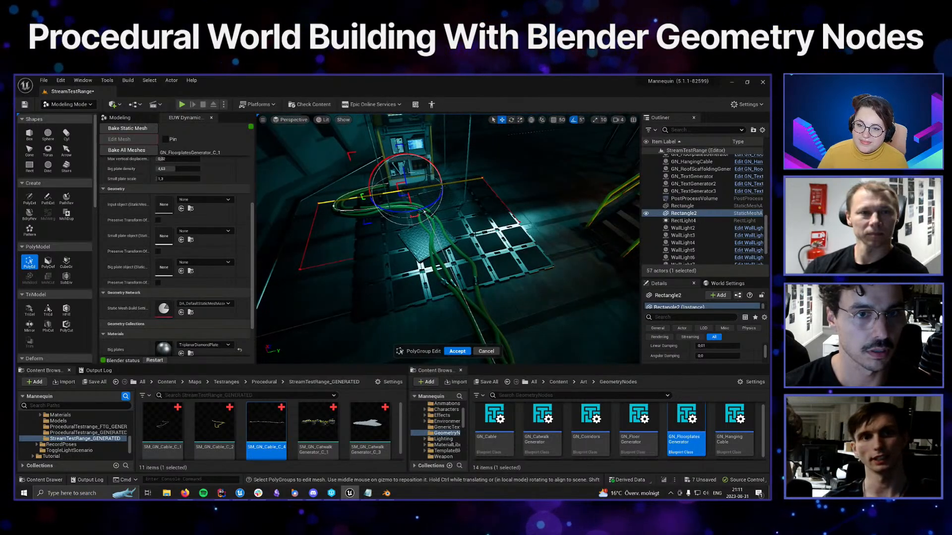
click(369, 255)
drag(378, 253, 384, 273)
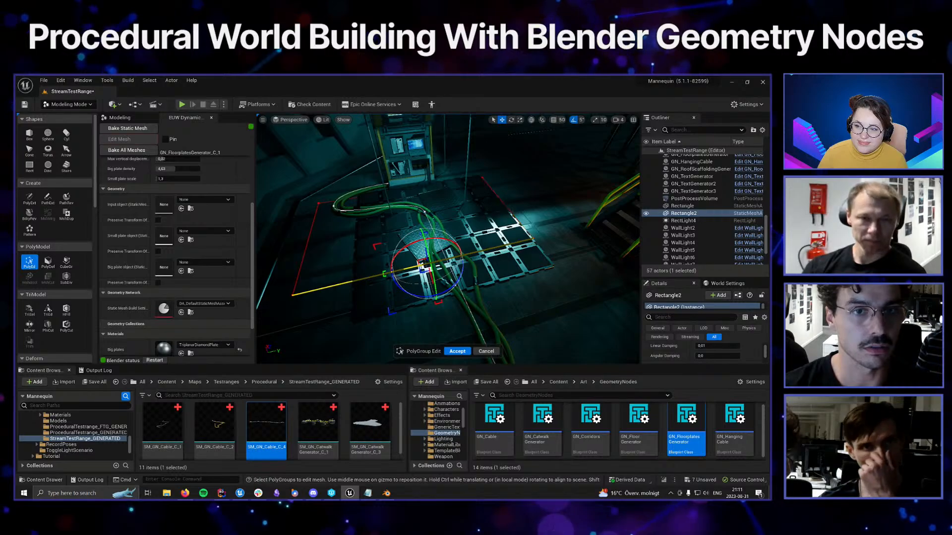
Move the rectangle's edge nearest the stairs slightly outward to widen the floor area
click(507, 207)
drag(490, 206, 505, 202)
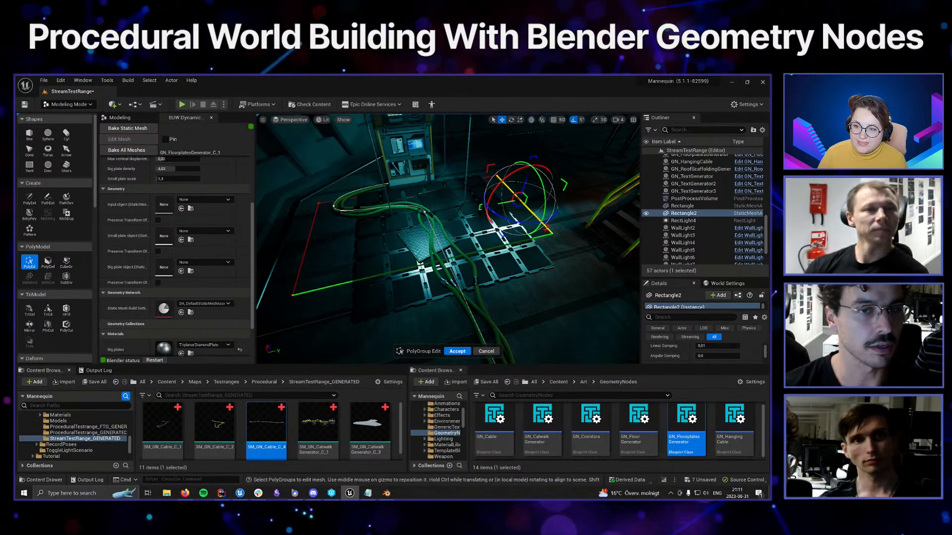
right_drag(506, 238, 570, 244)
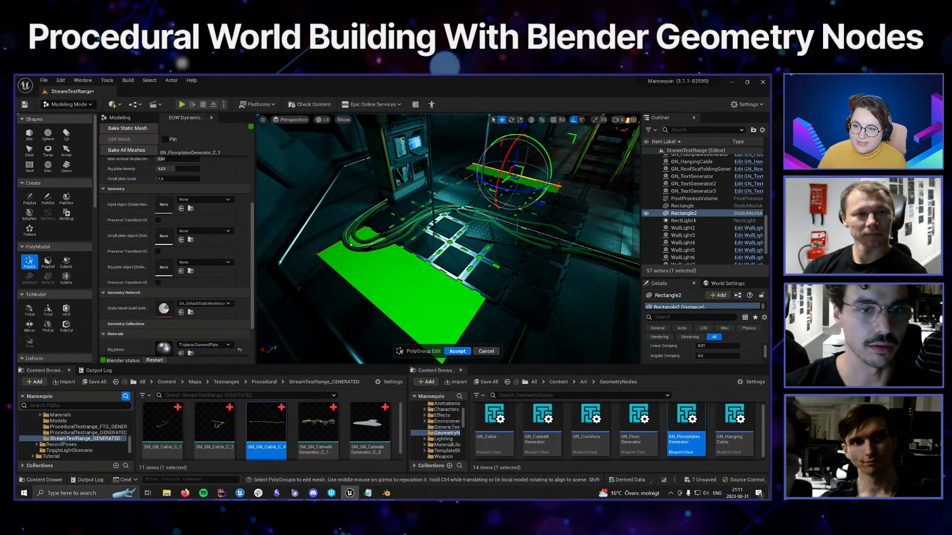
right_drag(449, 248, 457, 218)
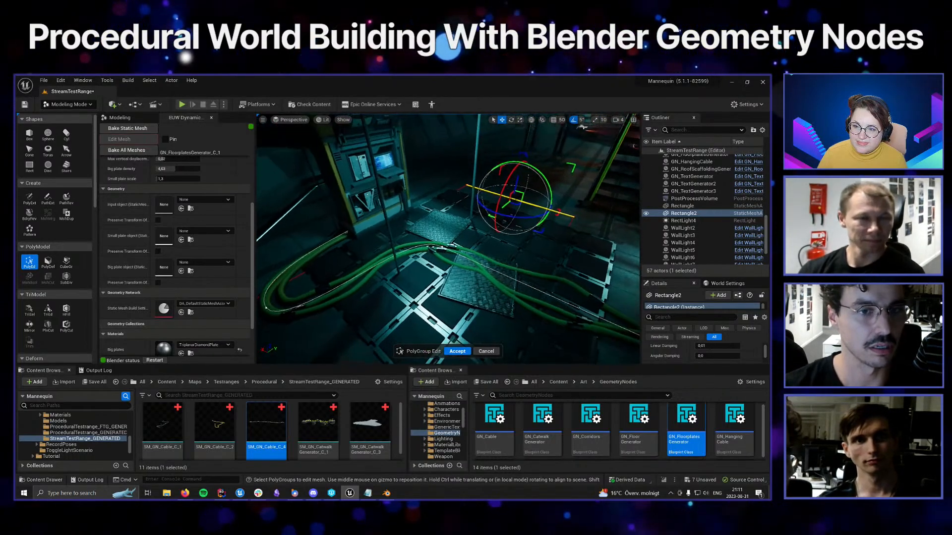
mouse_move(535, 313)
right_down()
mouse_move(532, 293)
mouse_move(540, 312)
mouse_move(551, 309)
mouse_move(521, 317)
right_up()
Subdivide the rectangle with inserted edge loops in PolyGroup Edit and accept the edit
scroll(196, 267, up, 5)
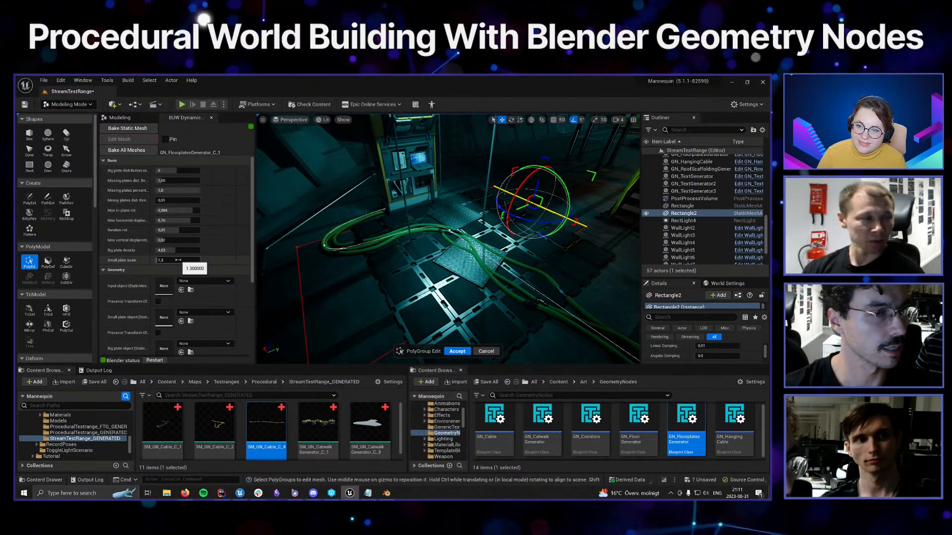
scroll(196, 263, down, 3)
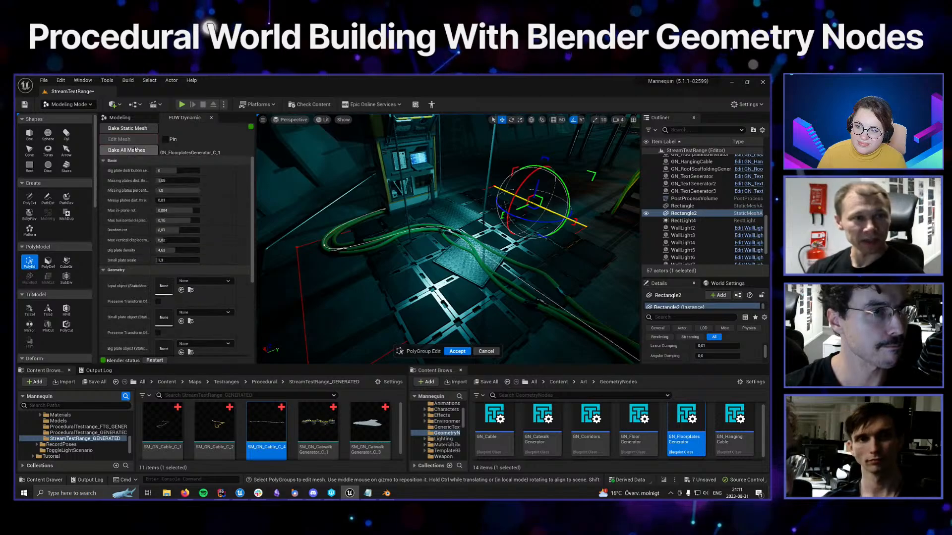
click(120, 118)
mouse_move(426, 238)
right_down()
mouse_move(451, 243)
mouse_move(441, 243)
right_up()
click(134, 216)
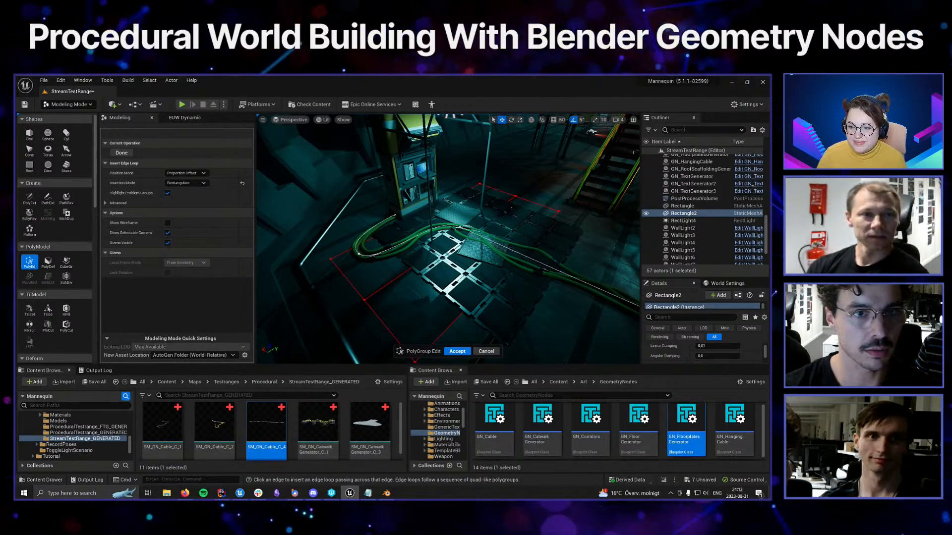
click(457, 352)
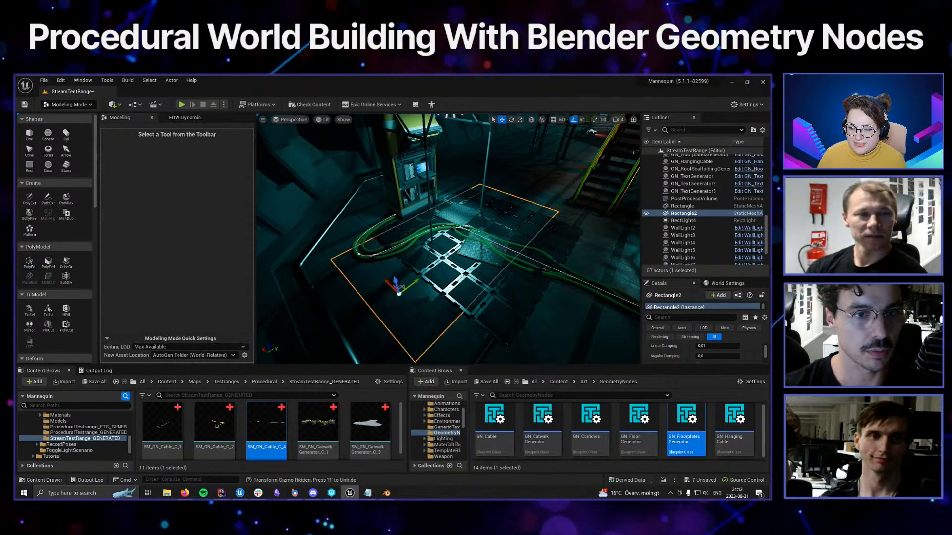
Check the rectangle's edge loops in PolyGroup Edit with the floor plates temporarily hidden
click(646, 221)
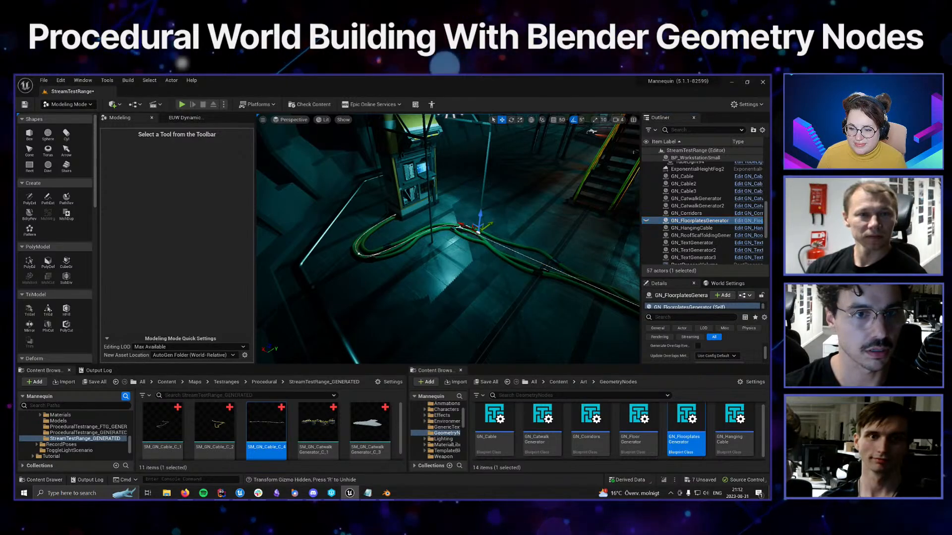
click(520, 293)
click(451, 278)
click(26, 267)
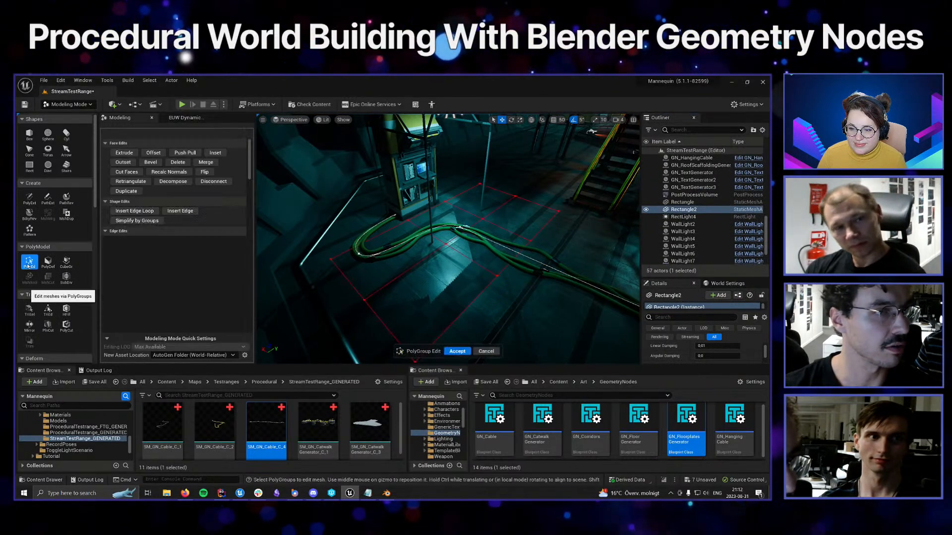
right_drag(431, 302, 454, 287)
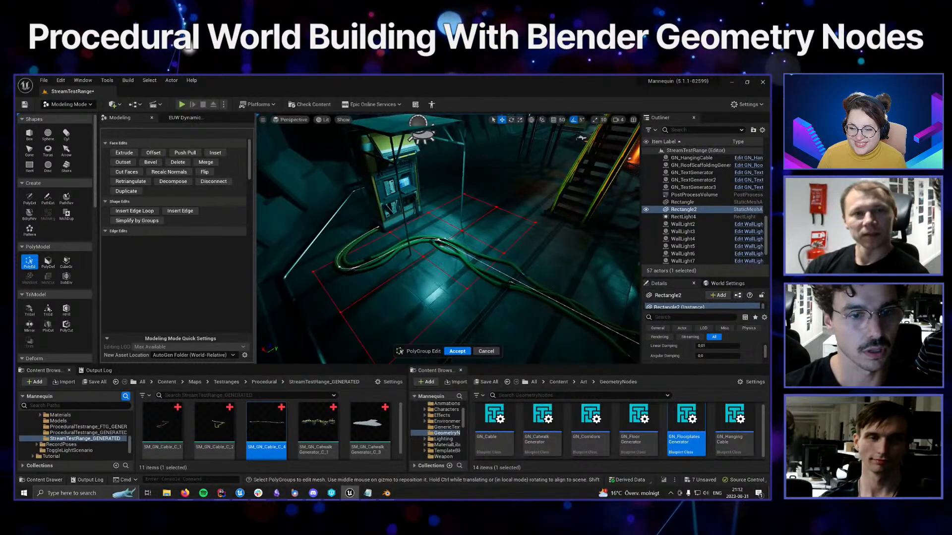
click(457, 351)
scroll(687, 216, down, 2)
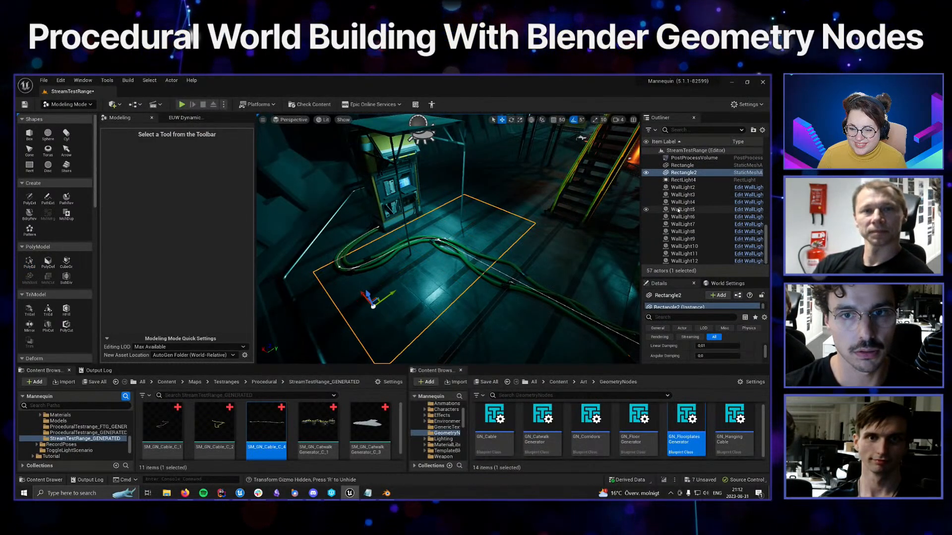
scroll(678, 209, up, 8)
click(646, 227)
scroll(527, 262, up, 3)
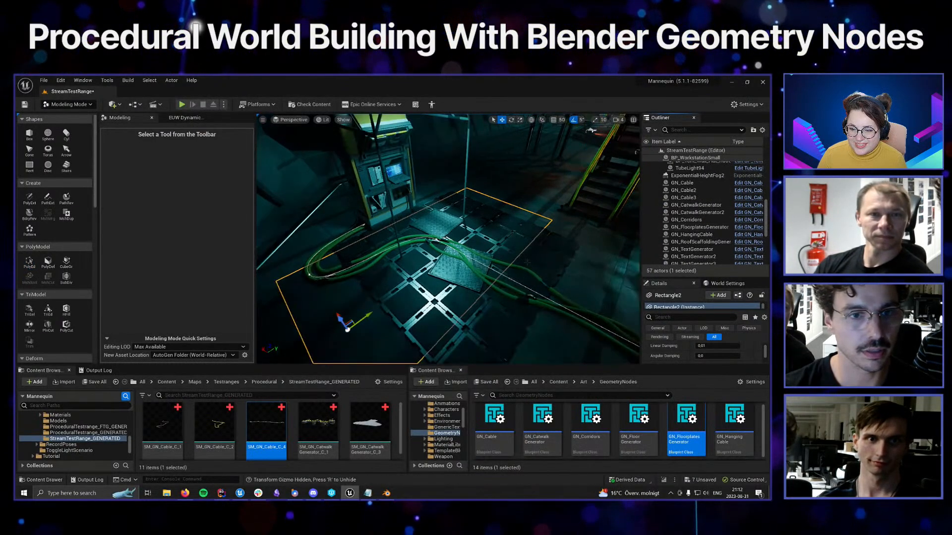
Assign Rectangle2 as the floor plates generator's input object and enable Preserve Transform for it
click(527, 262)
click(185, 118)
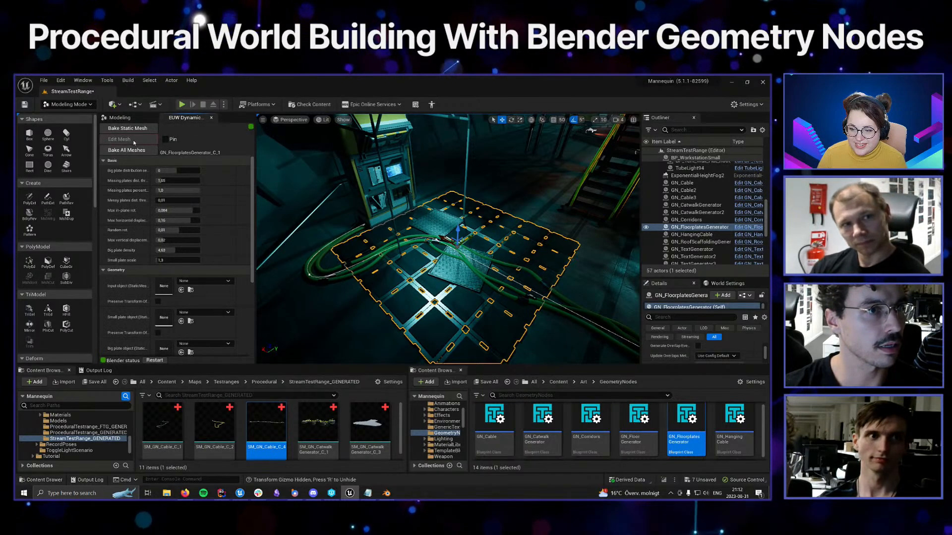
scroll(199, 236, down, 2)
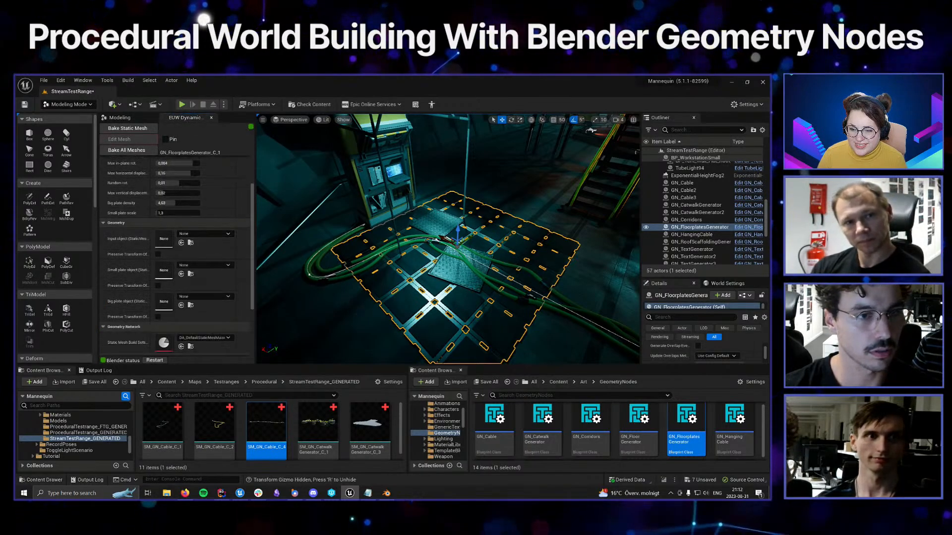
click(333, 315)
scroll(212, 284, down, 1)
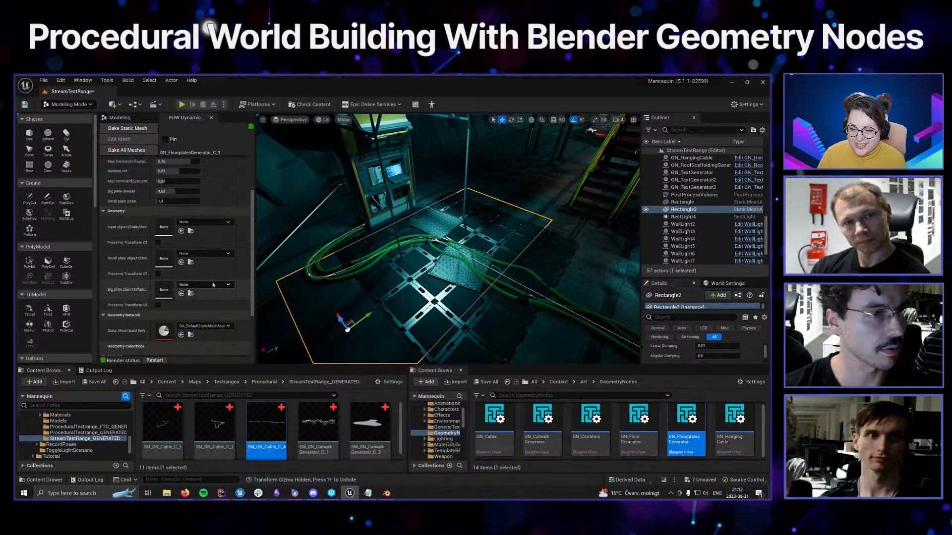
drag(682, 214, 405, 247)
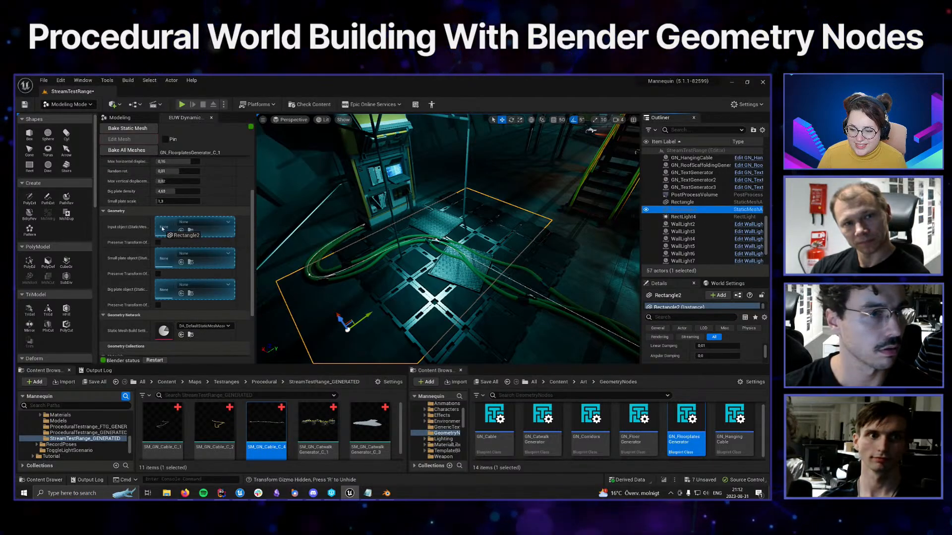
drag(163, 229, 163, 229)
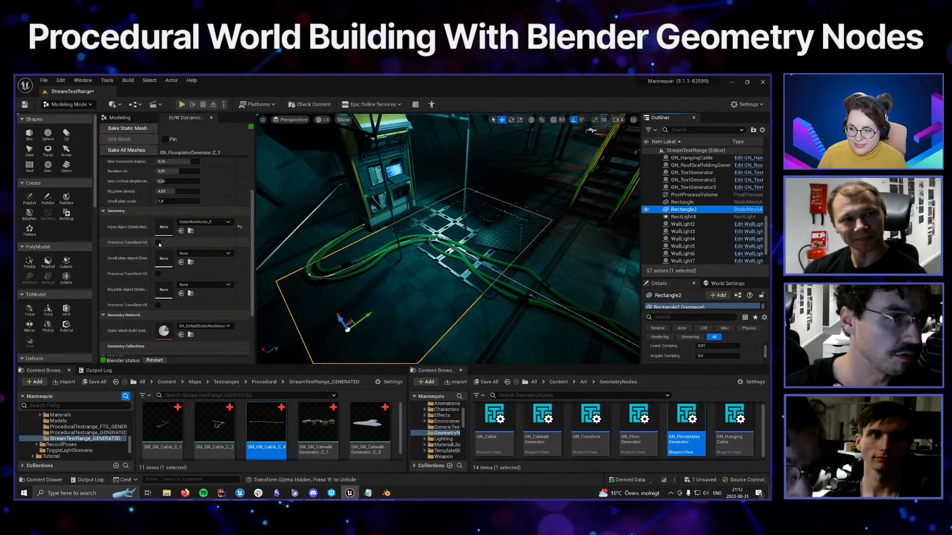
click(158, 243)
Examine how the generated floor plates cover the rectangle and sit beneath the cables from several angles
key(s)
right_drag(376, 239, 382, 241)
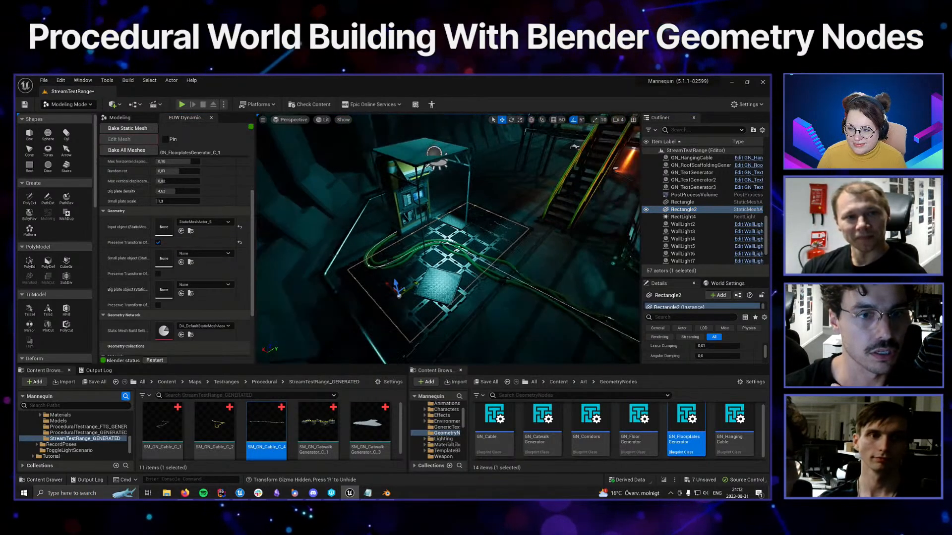
key(q)
right_drag(331, 256, 330, 256)
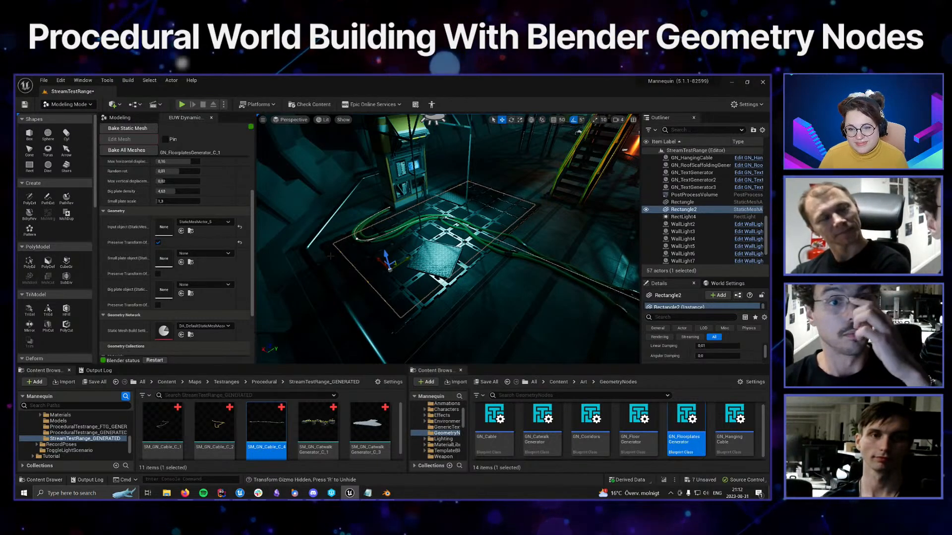
key(w)
right_drag(387, 274, 386, 274)
mouse_move(398, 267)
right_down()
mouse_move(426, 273)
mouse_move(396, 266)
right_up()
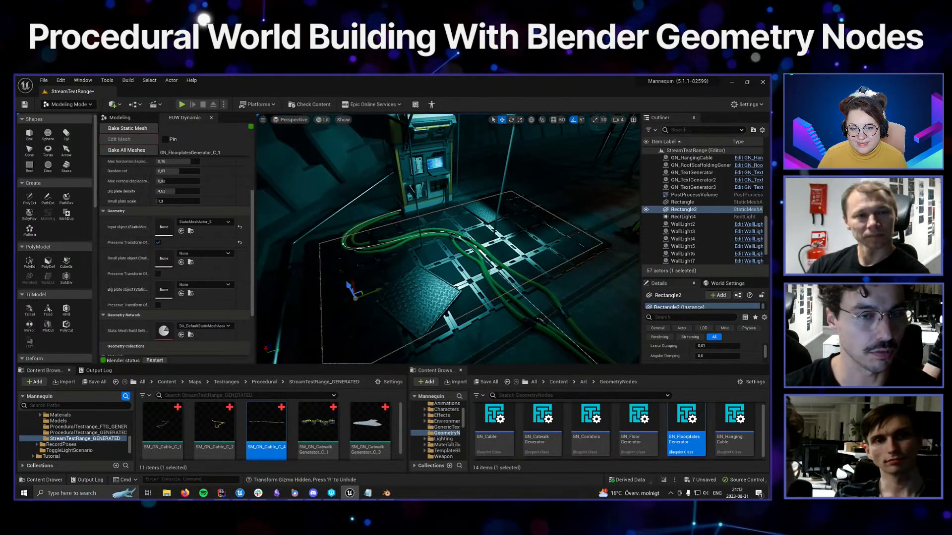
Reshape Rectangle2 into a T shape in PolyGroup Edit by removing its two corner sections beside the workstation, and accept
click(378, 287)
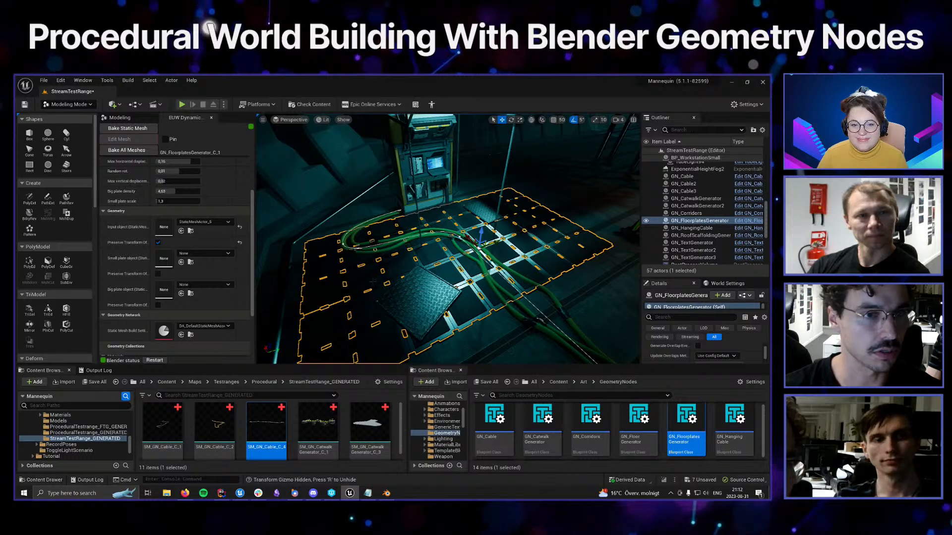
right_drag(370, 280, 367, 279)
scroll(691, 232, down, 5)
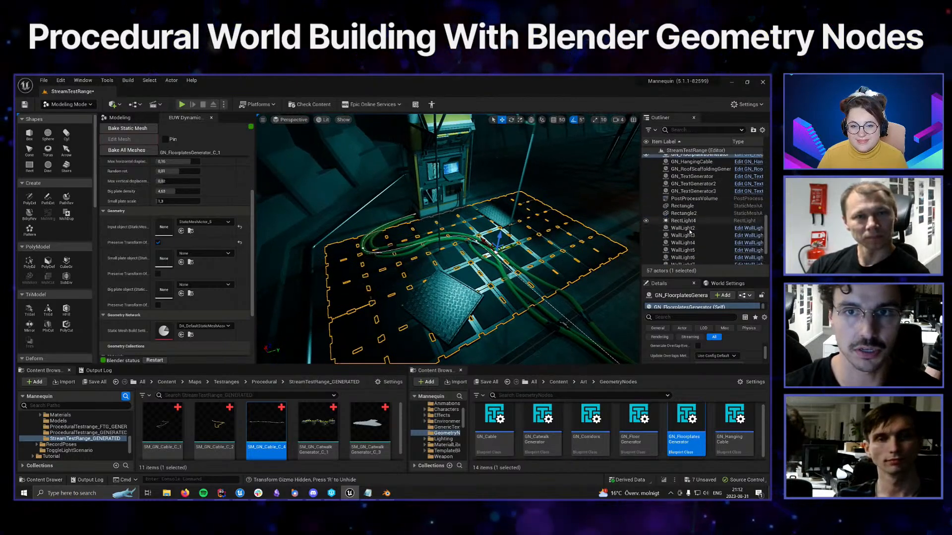
scroll(691, 232, up, 3)
click(686, 207)
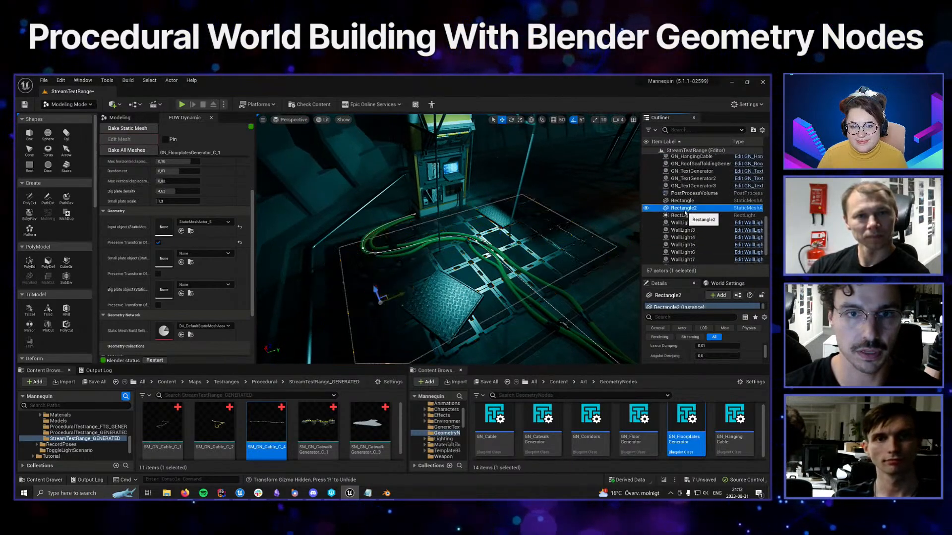
click(29, 262)
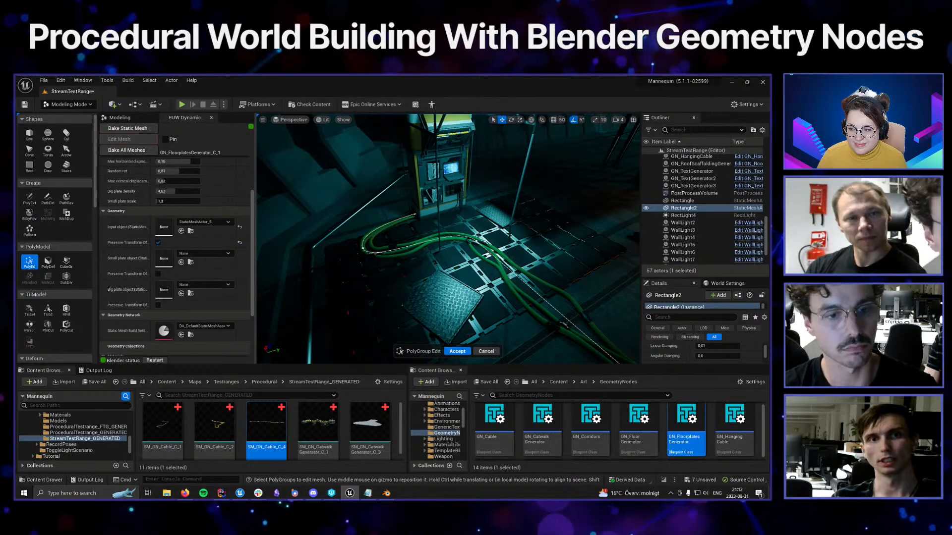
click(457, 351)
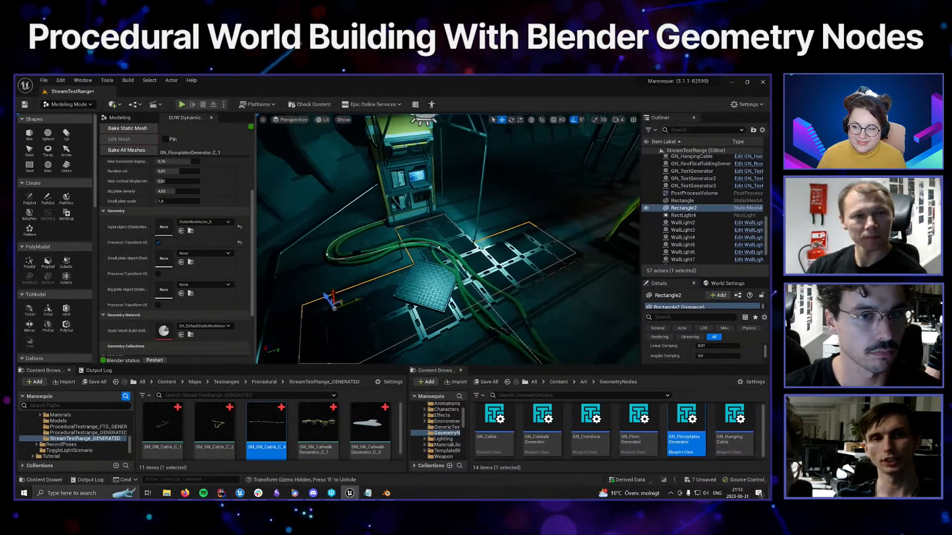
Inspect the T-shaped floor plates around the cables and workstation from near and far
mouse_move(450, 268)
right_down()
mouse_move(436, 267)
mouse_move(450, 268)
right_up()
click(450, 268)
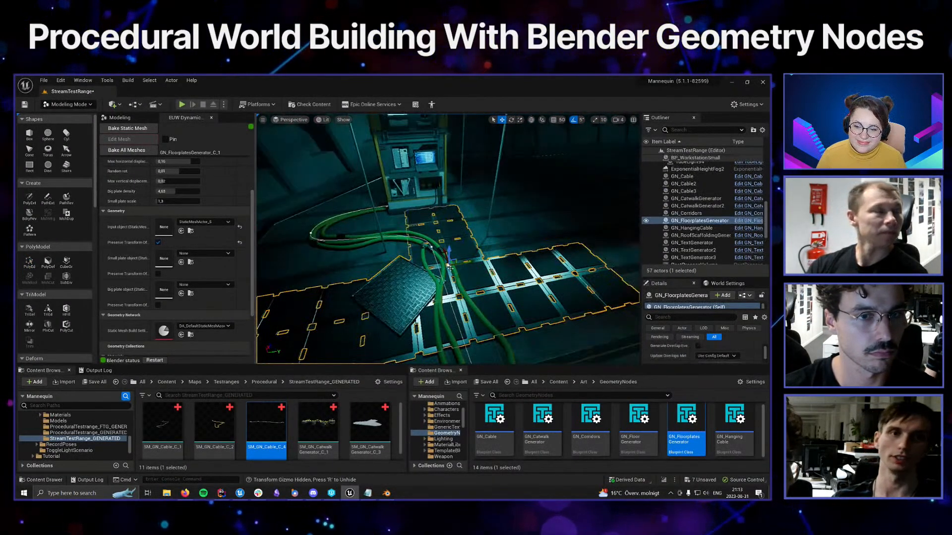
mouse_move(467, 262)
mouse_down()
mouse_move(454, 266)
mouse_move(484, 260)
mouse_up()
right_drag(484, 261, 471, 264)
scroll(524, 270, down, 3)
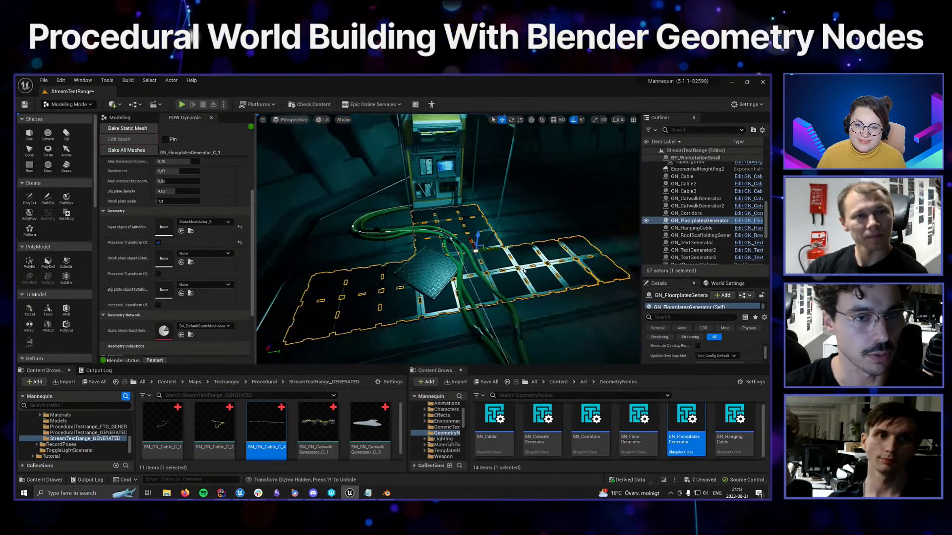
scroll(524, 270, up, 4)
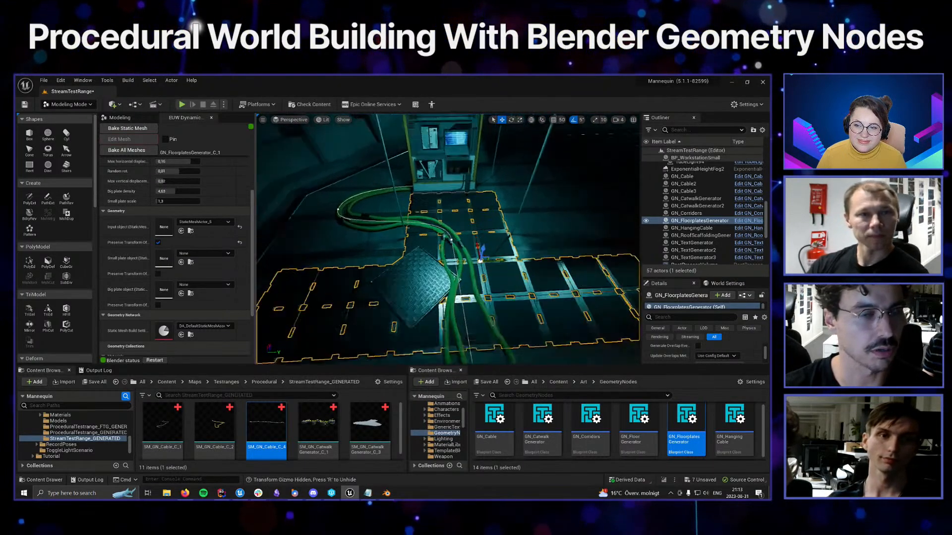
scroll(447, 238, down, 4)
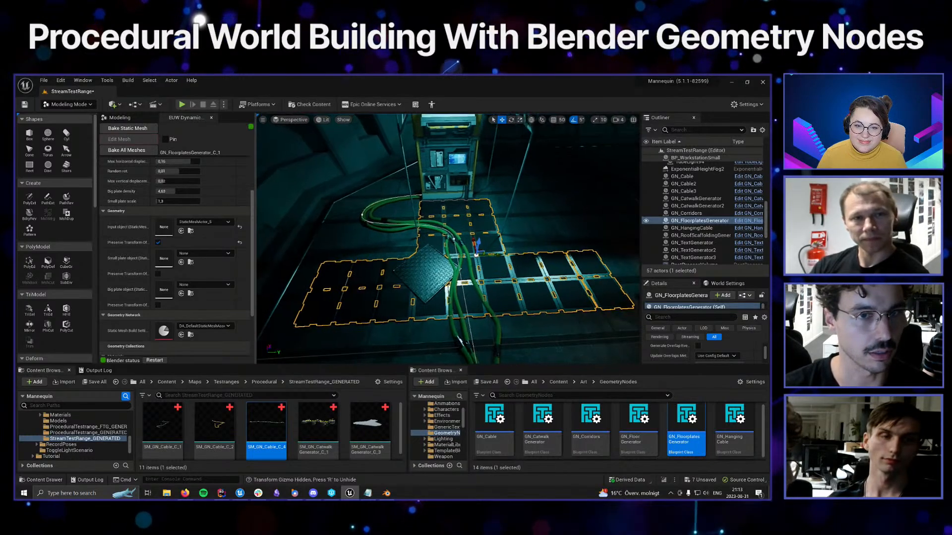
key(w)
right_drag(448, 239, 458, 235)
key(s)
Raise the floor plates' messy plates distance threshold and bake them to a static mesh
scroll(161, 246, up, 3)
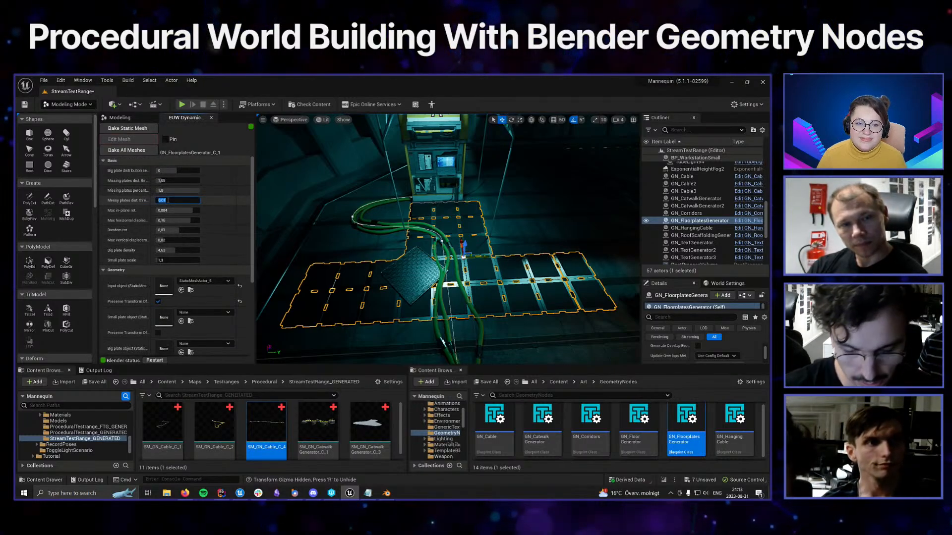
key(Return)
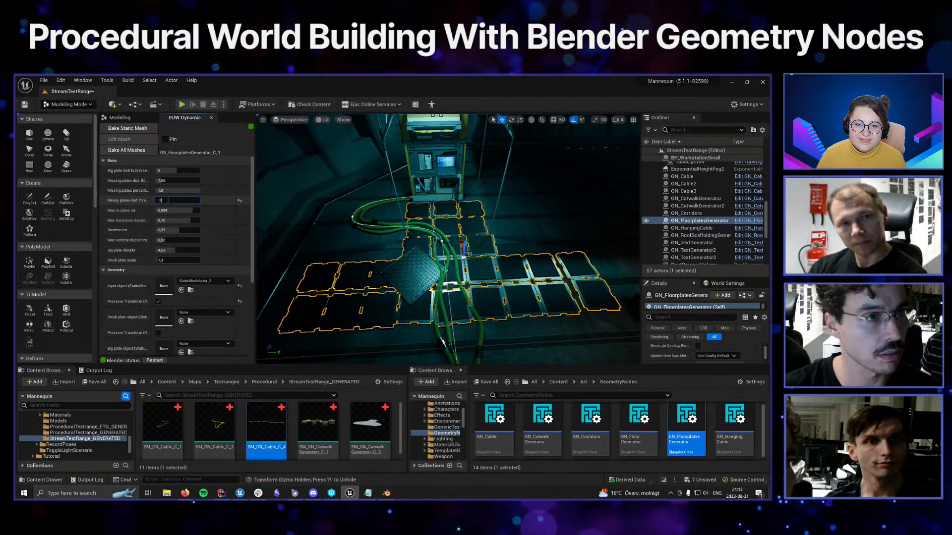
key(Return)
alt+drag(441, 338, 521, 317)
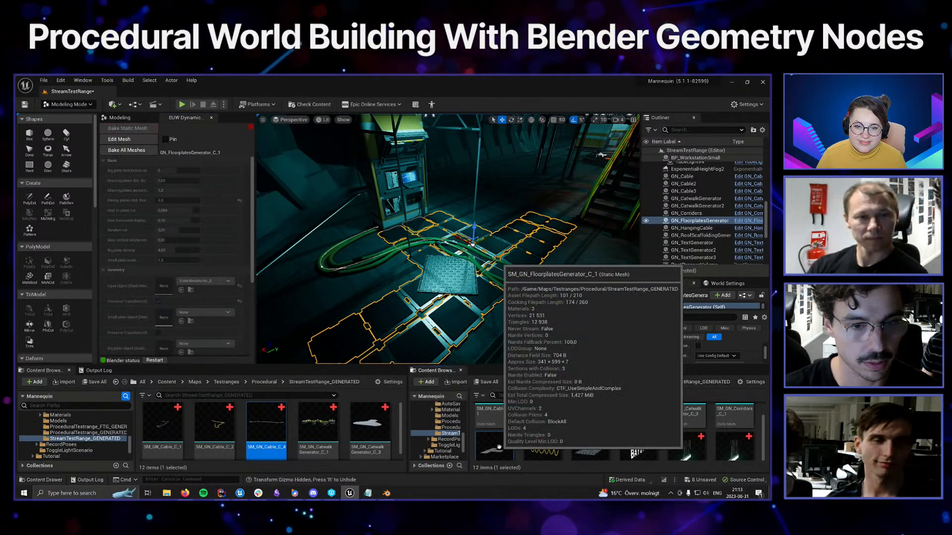
scroll(515, 317, up, 4)
Pin the cable bundle lying over the floor plates and reopen its baked mesh for editing
click(528, 304)
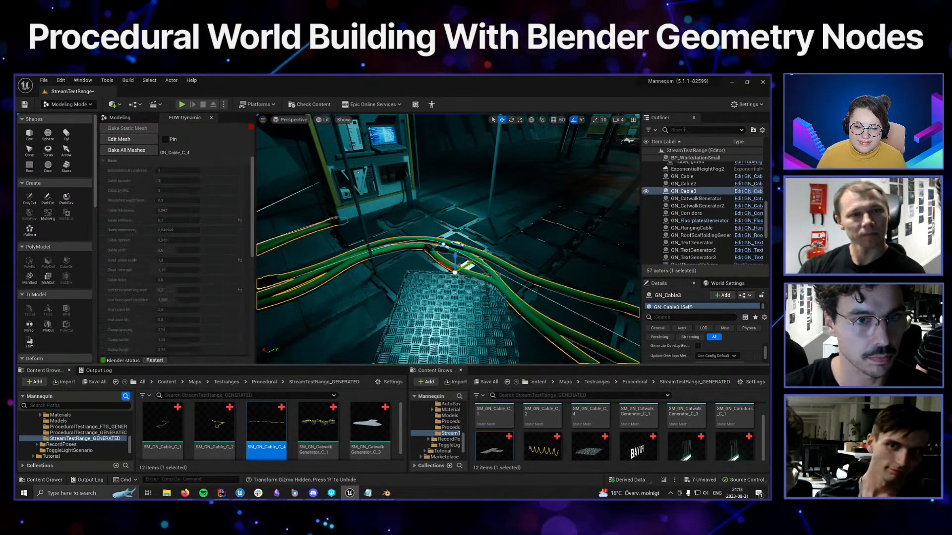
scroll(529, 304, down, 4)
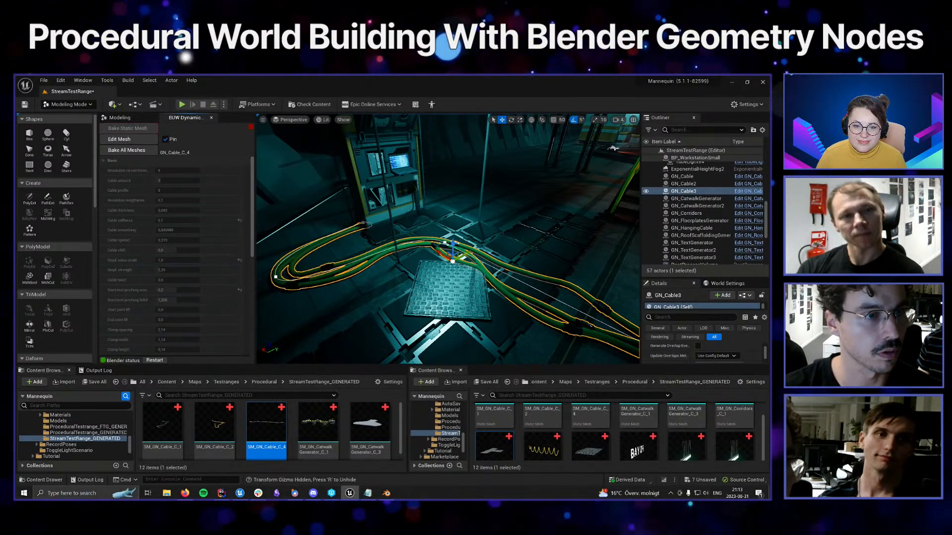
click(119, 139)
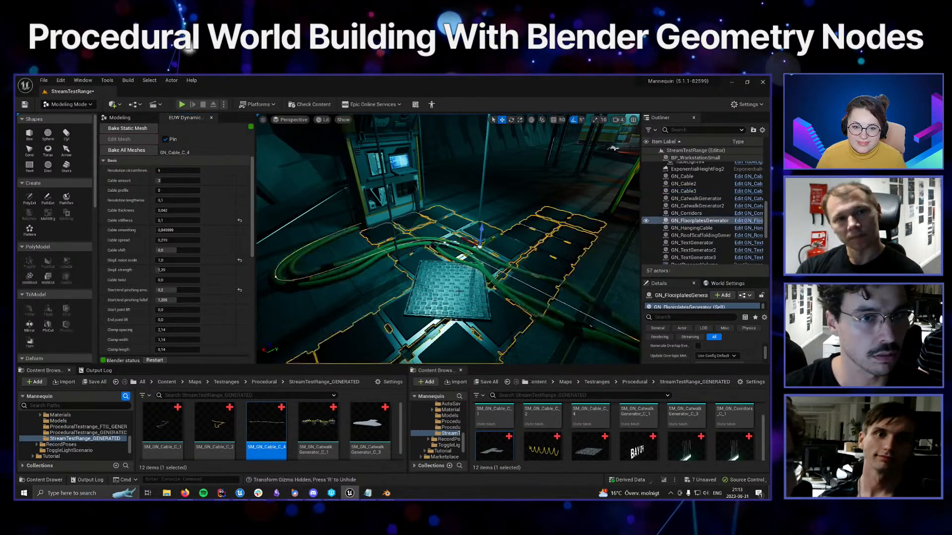
Add the T-shaped floor plates generator to the cable bundle's interaction collection
scroll(193, 271, down, 10)
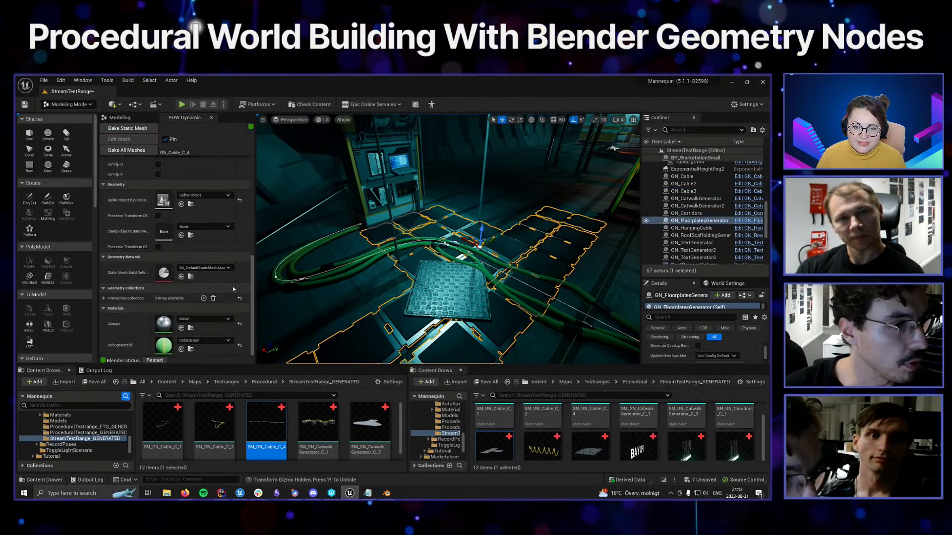
drag(683, 221, 166, 299)
scroll(449, 239, up, 3)
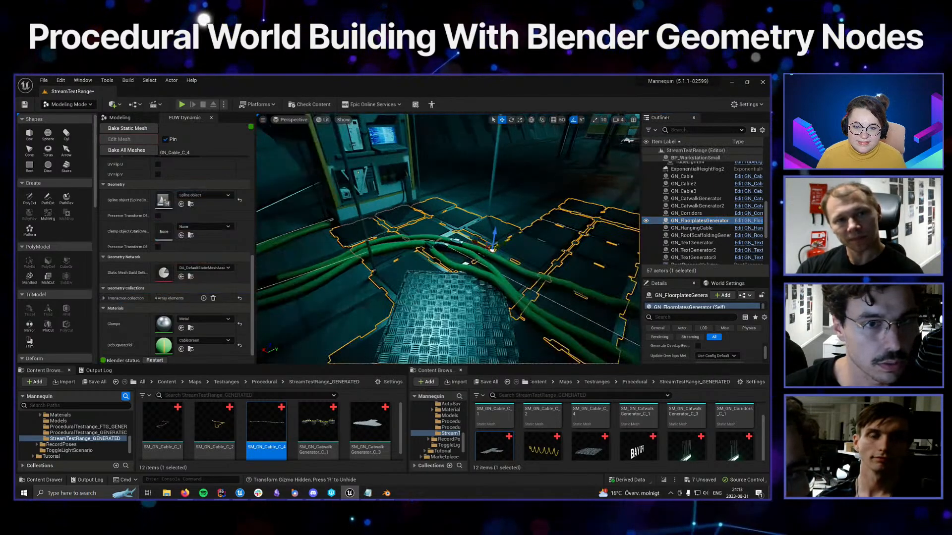
right_drag(449, 239, 555, 283)
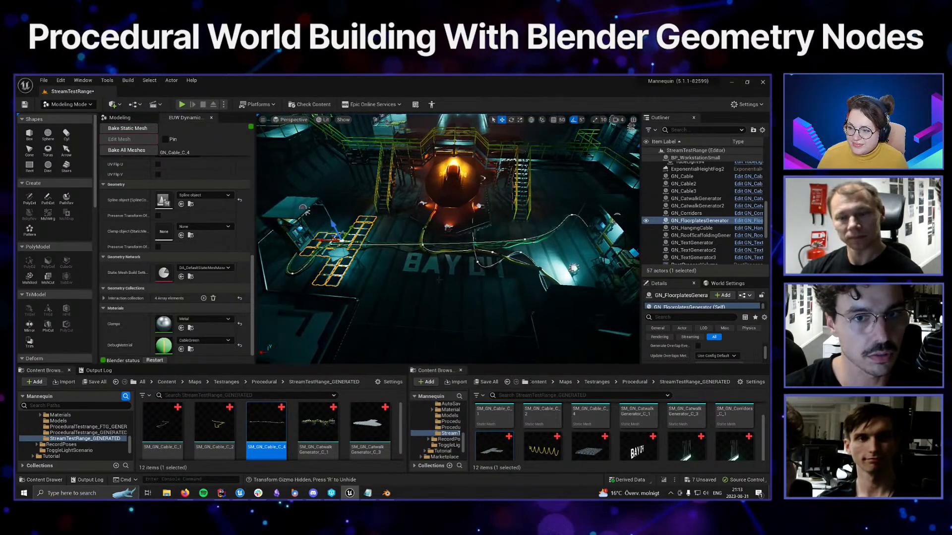
Duplicate the floor plates generator to the workstation across the bay, and open the pinned copy's mesh for editing
click(353, 263)
click(338, 254)
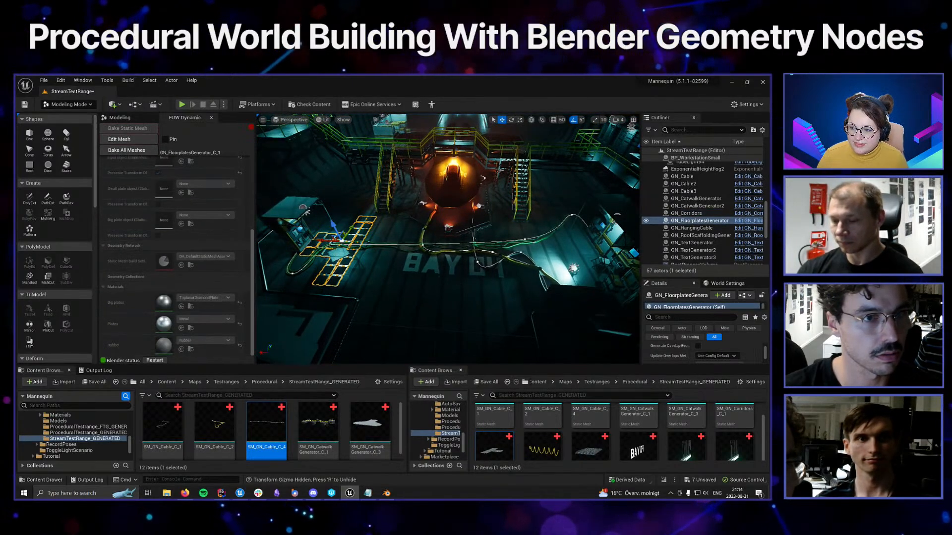
alt+drag(325, 240, 565, 246)
scroll(466, 273, up, 3)
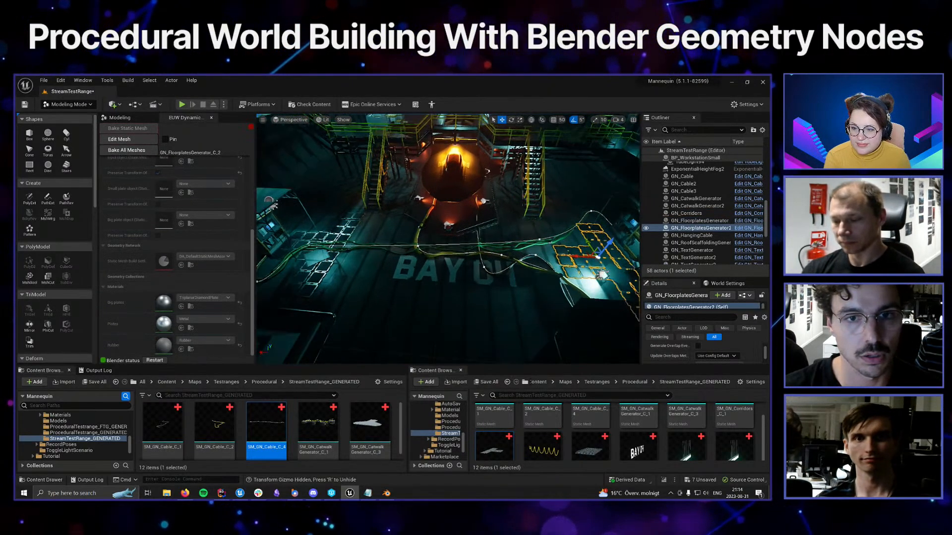
right_drag(496, 248, 592, 245)
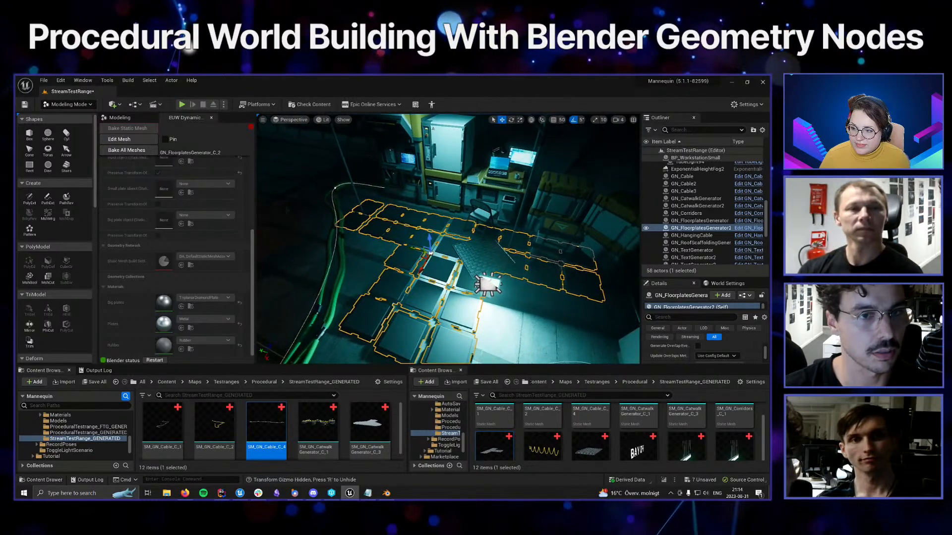
click(141, 140)
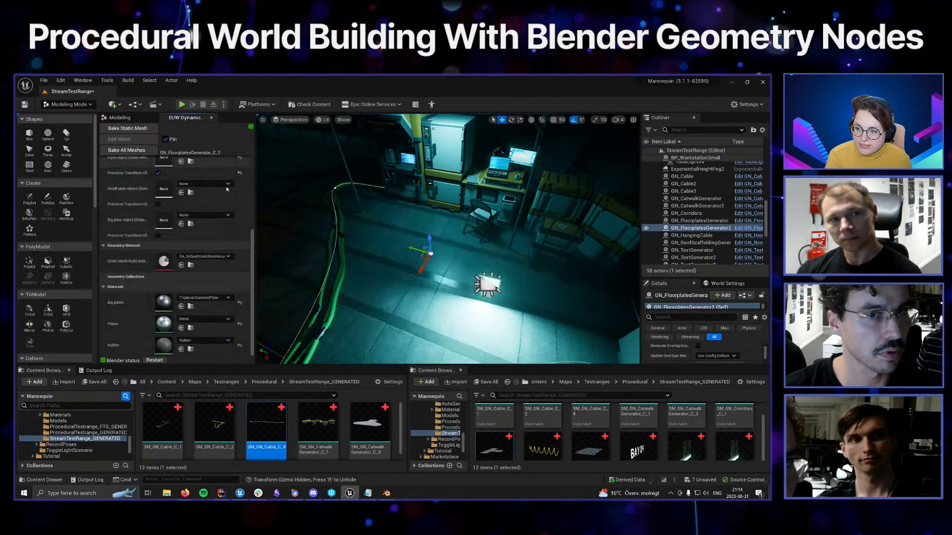
Create a new rectangle on the floor beside the second workstation and start PolyGroup Edit on it
right_drag(421, 238, 402, 238)
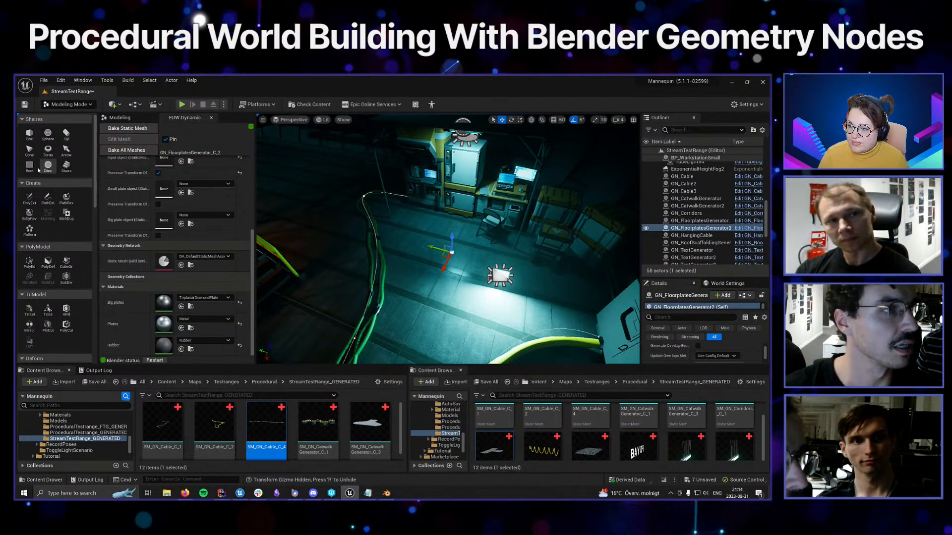
click(31, 166)
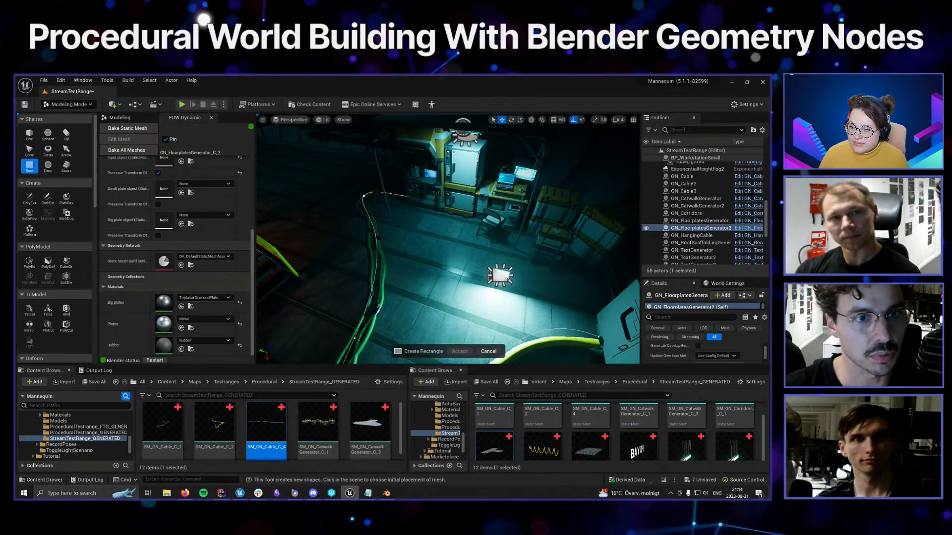
click(404, 221)
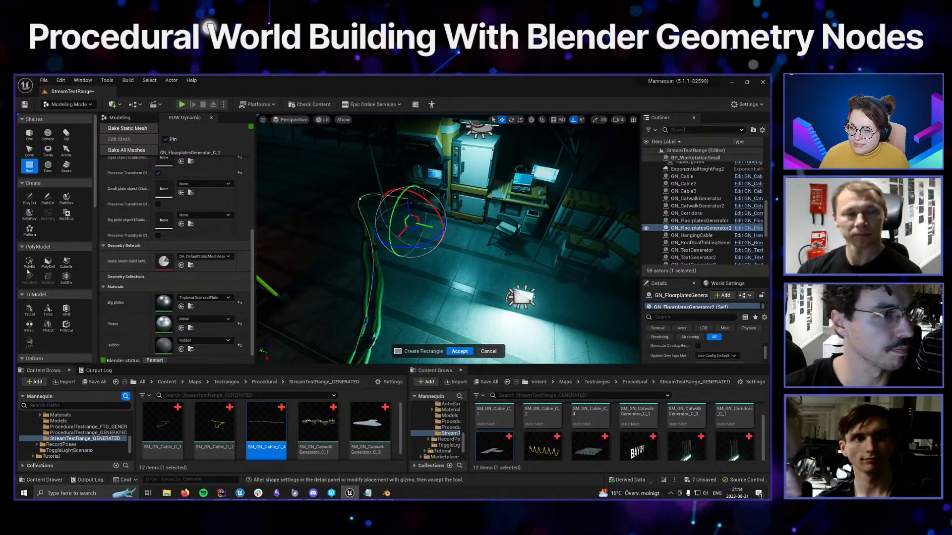
click(30, 261)
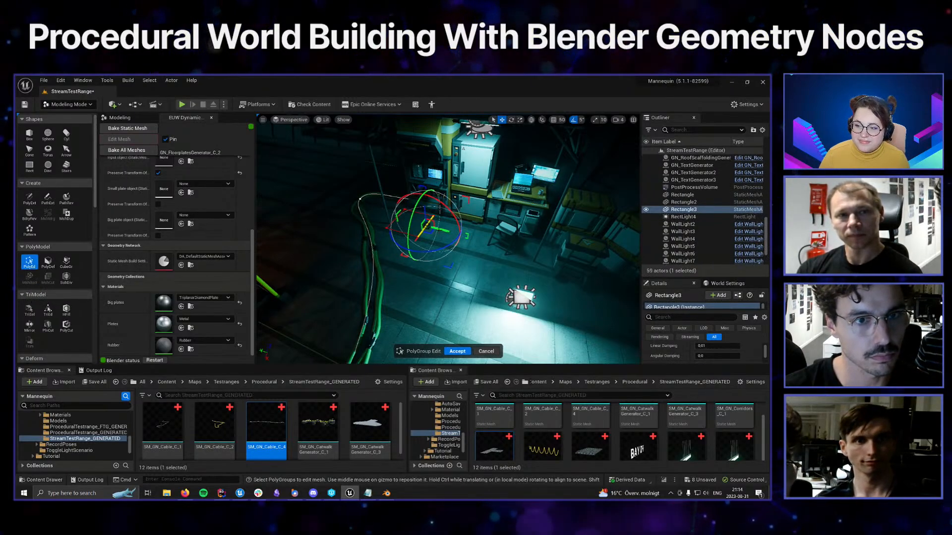
Stretch the new rectangle's edges outward to cover the floor area in front of the workstation and under the cables
drag(441, 230, 613, 270)
scroll(613, 270, down, 3)
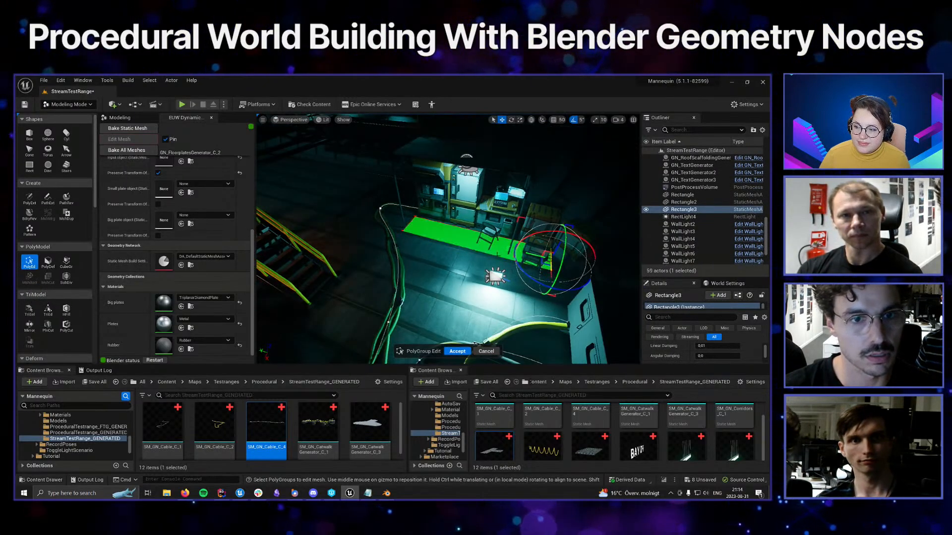
click(496, 257)
drag(462, 270, 439, 311)
click(370, 232)
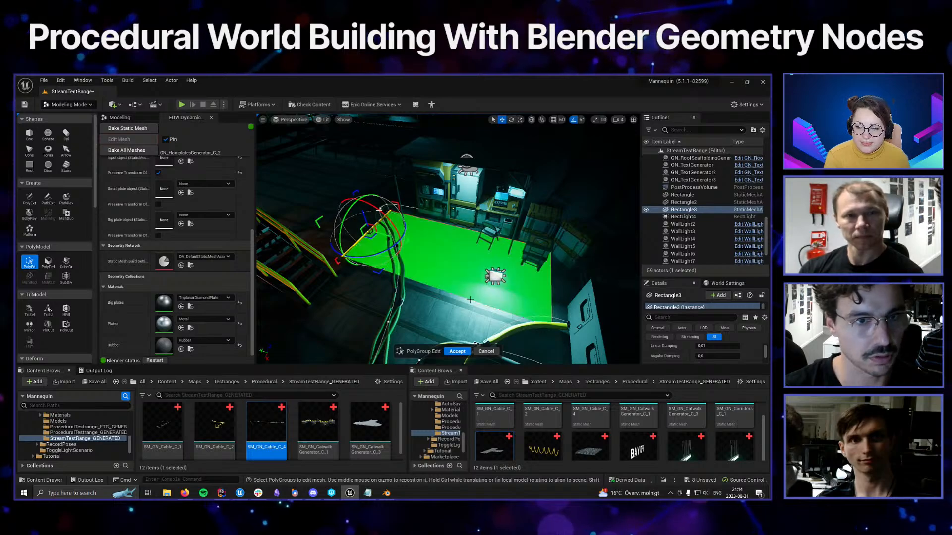
Insert edge loops in Rectangle3, two across it and one along its length near the workstation side
right_drag(516, 278, 580, 276)
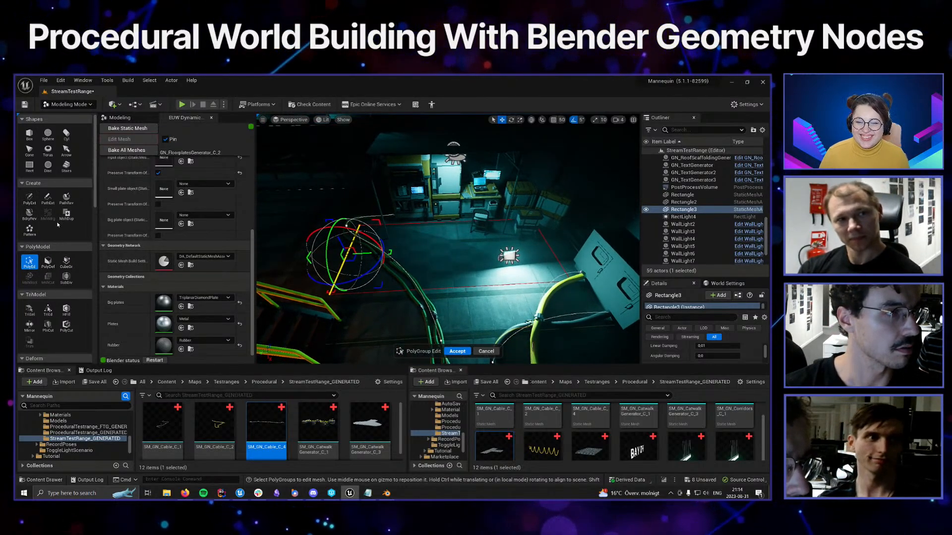
click(121, 120)
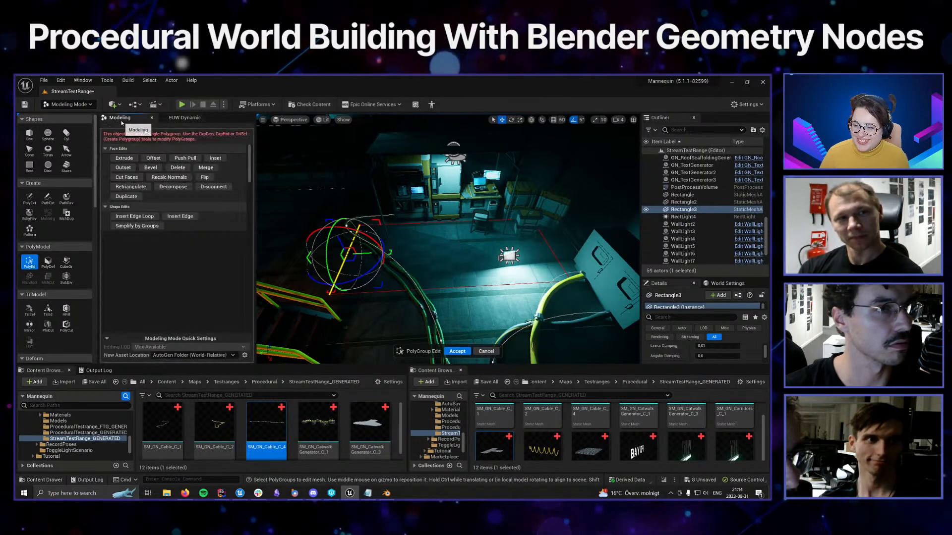
click(147, 216)
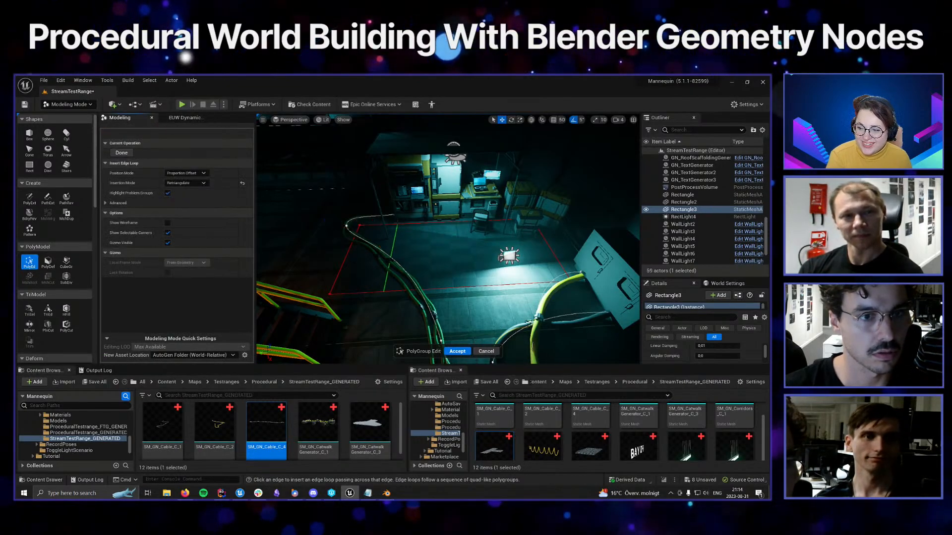
click(380, 291)
click(517, 284)
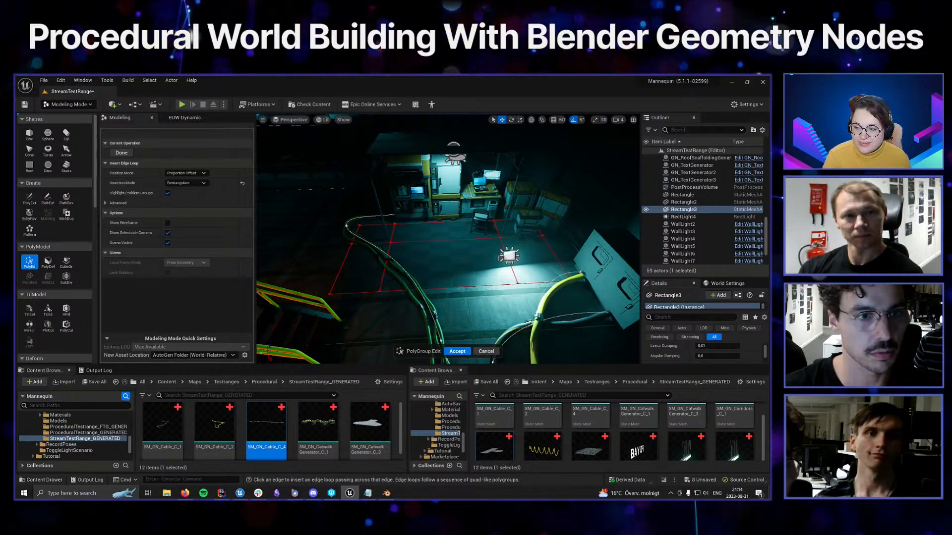
click(122, 153)
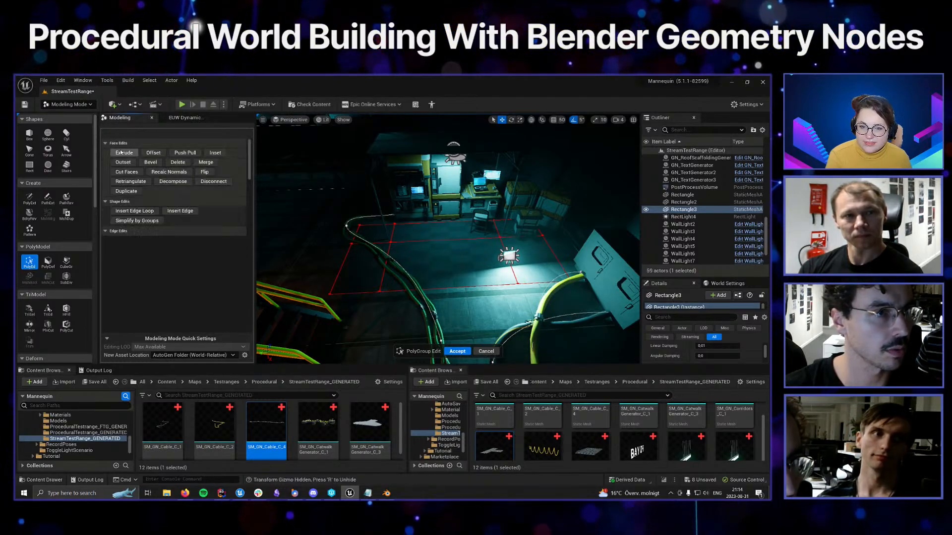
Delete the two corner sections of Rectangle3 on the workstation side and accept the PolyGroup edit
click(373, 233)
key(Delete)
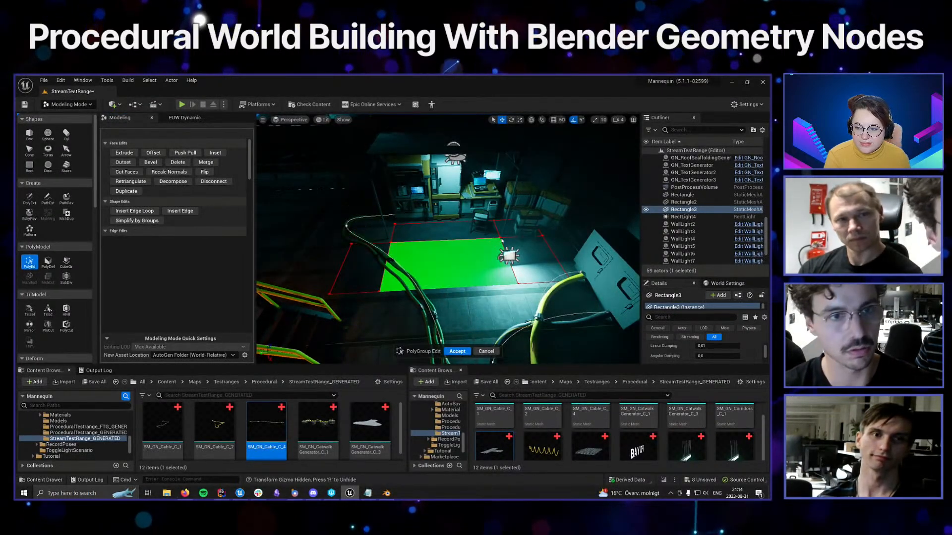
click(457, 352)
scroll(687, 251, down, 2)
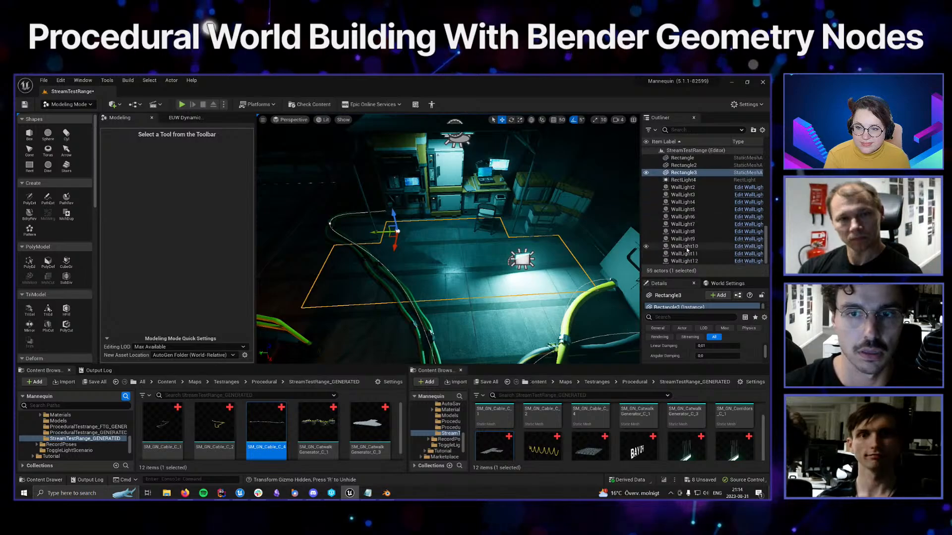
Assign Rectangle3 as the input object of the duplicated floor plates generator
right_drag(476, 237, 293, 240)
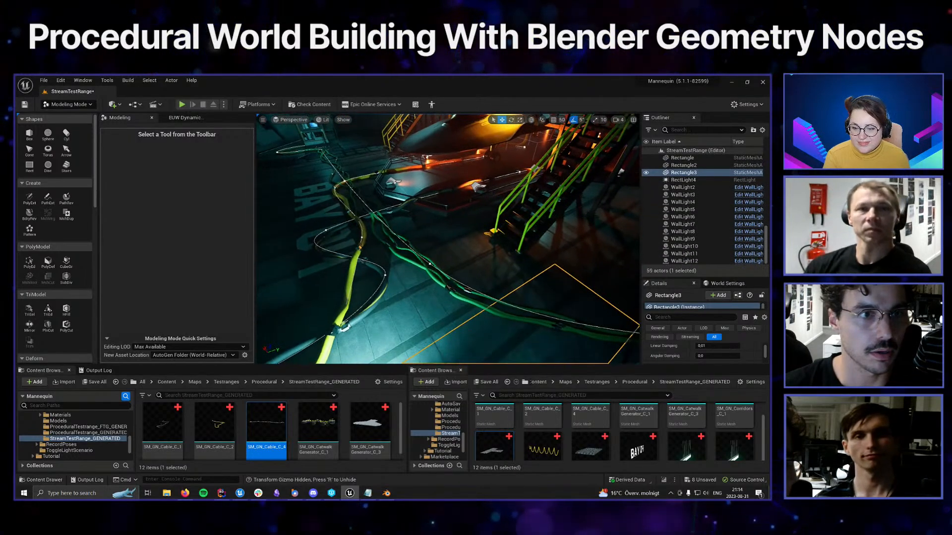
click(309, 158)
key(f)
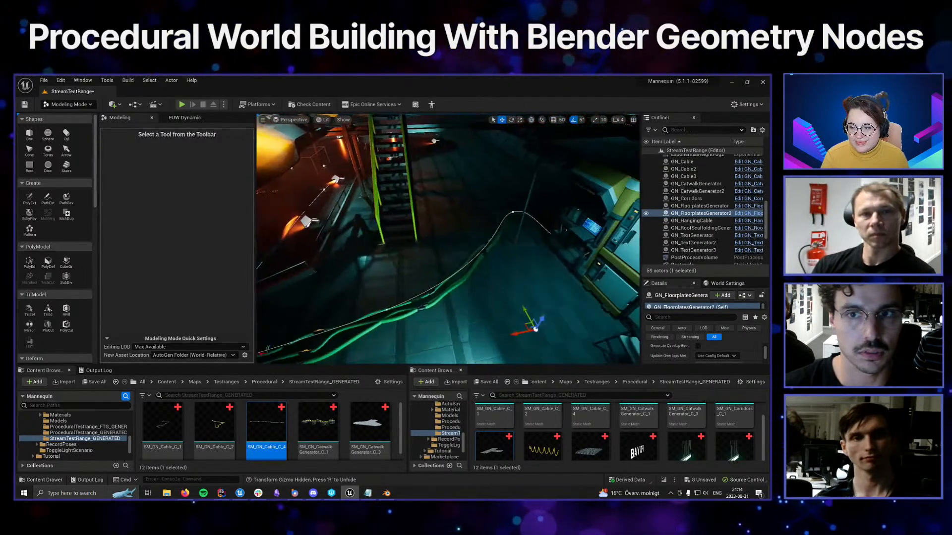
click(186, 118)
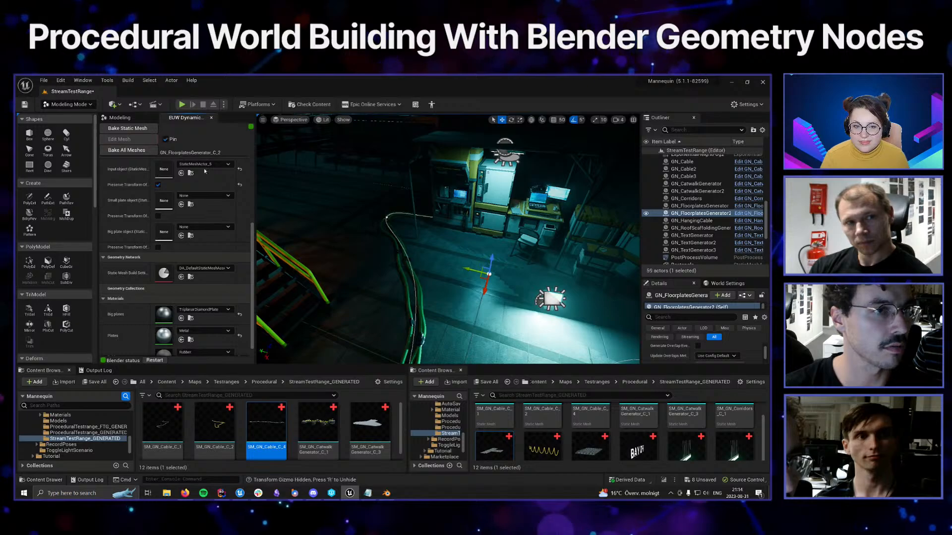
right_drag(396, 233, 417, 241)
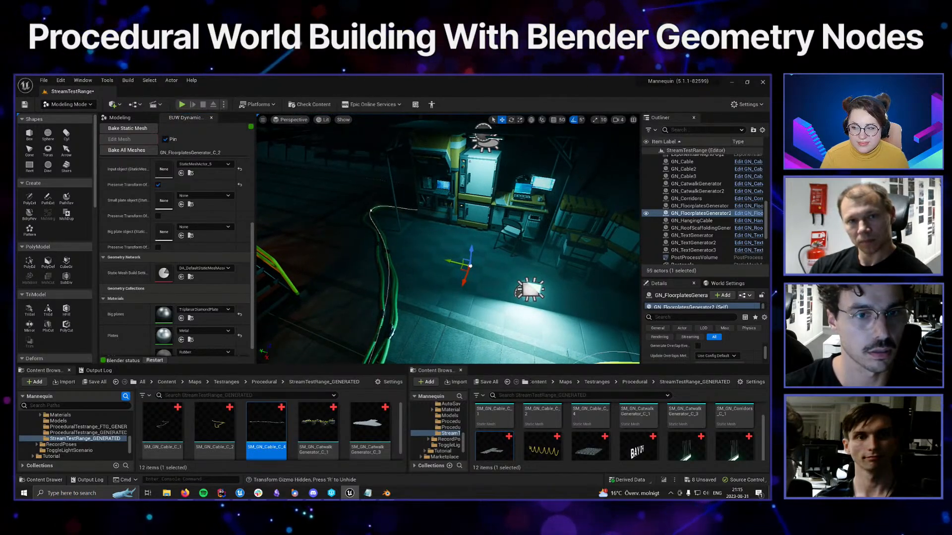
click(504, 266)
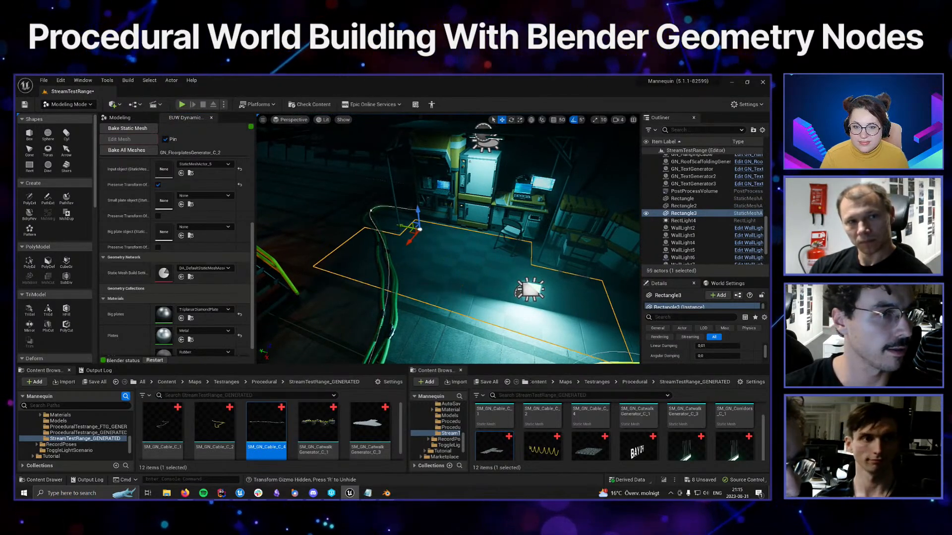
drag(685, 213, 162, 171)
mouse_move(437, 238)
right_down()
mouse_move(479, 252)
mouse_move(419, 243)
right_up()
click(450, 256)
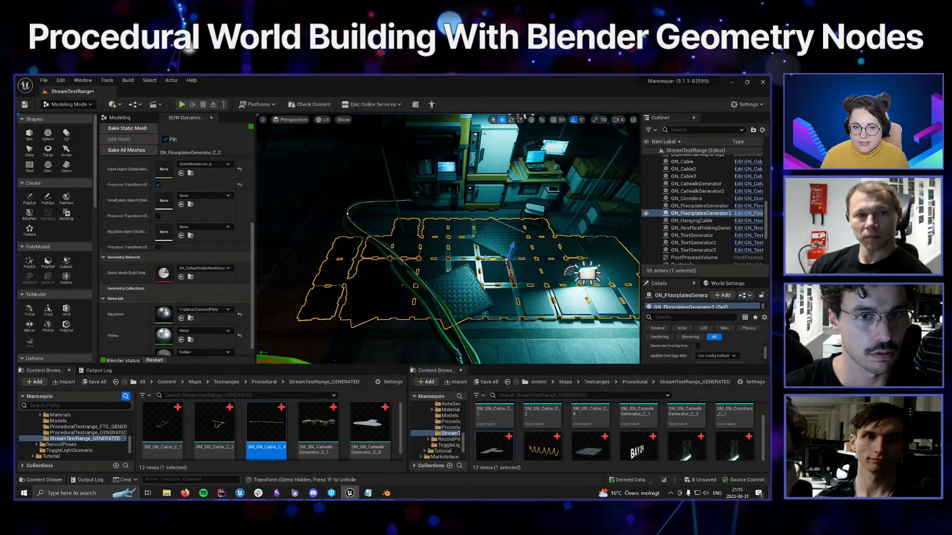
Nudge the new floor plates slightly along the workstation and bake them to a static mesh
drag(491, 260, 496, 259)
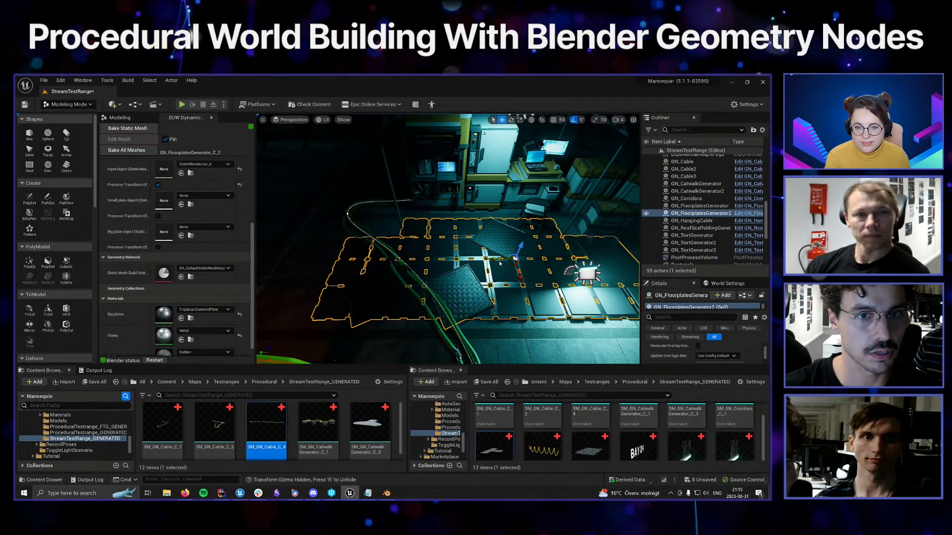
scroll(497, 258, down, 2)
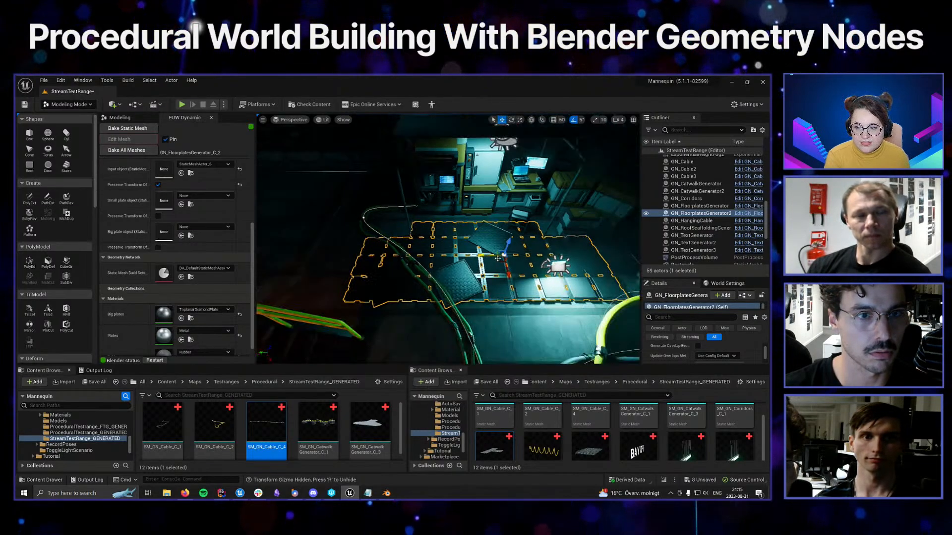
right_drag(497, 258, 445, 253)
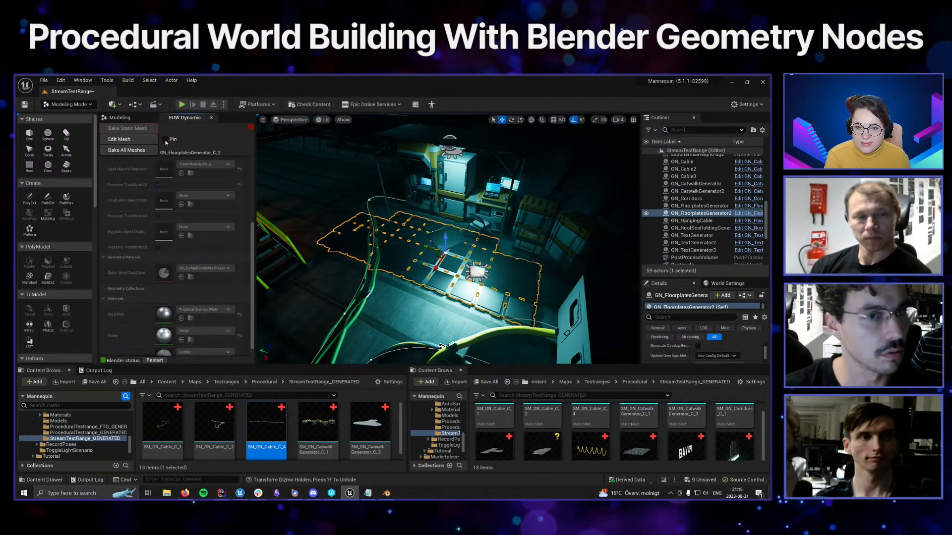
Reopen and pin the green cable bundle's mesh, and add GN_FloorplatesGenerator2 to its interaction collection
mouse_move(381, 308)
right_down()
mouse_move(394, 312)
mouse_move(402, 298)
mouse_move(393, 309)
right_up()
key(w)
key(a)
click(398, 306)
key(a)
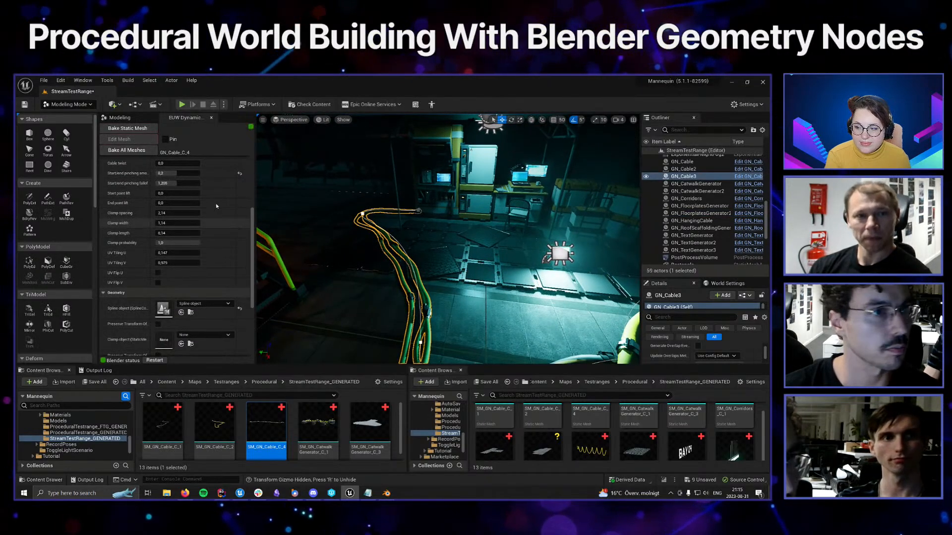
click(700, 213)
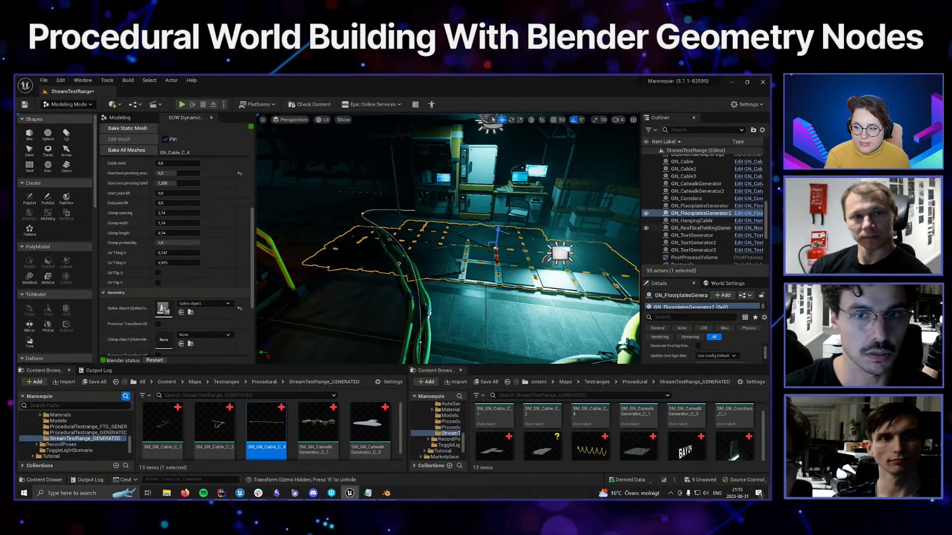
scroll(238, 287, down, 5)
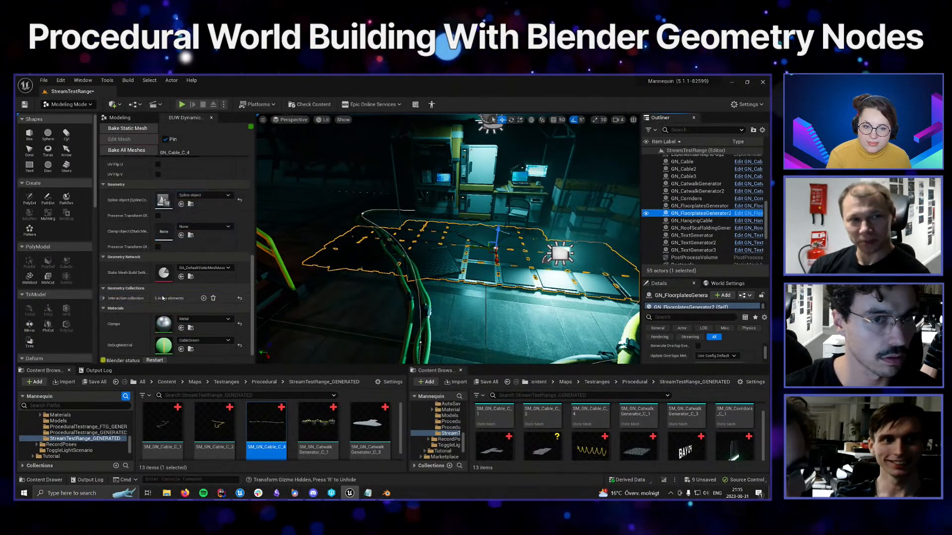
Check how the cable bundle lies over the second set of floor plates, and bake it to a static mesh
key(w)
mouse_move(422, 262)
right_down()
mouse_move(436, 260)
mouse_move(422, 252)
mouse_move(441, 258)
mouse_move(404, 270)
mouse_move(421, 268)
right_up()
key(s)
click(382, 212)
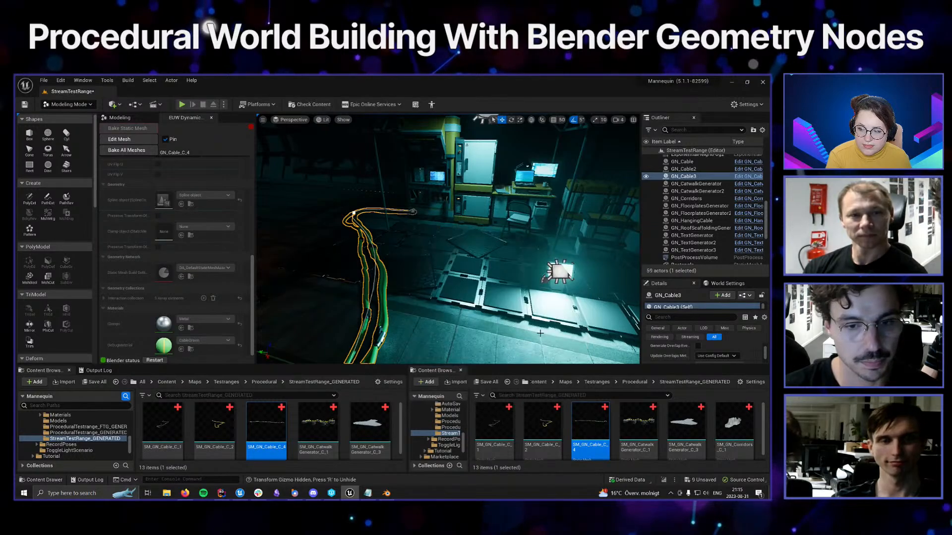
Open the Content/Art/GeometryNodes folder in the content browser, ready to dress the corridor
mouse_move(476, 248)
right_down()
mouse_move(462, 273)
mouse_move(511, 278)
mouse_move(565, 263)
right_up()
right_drag(476, 274, 499, 253)
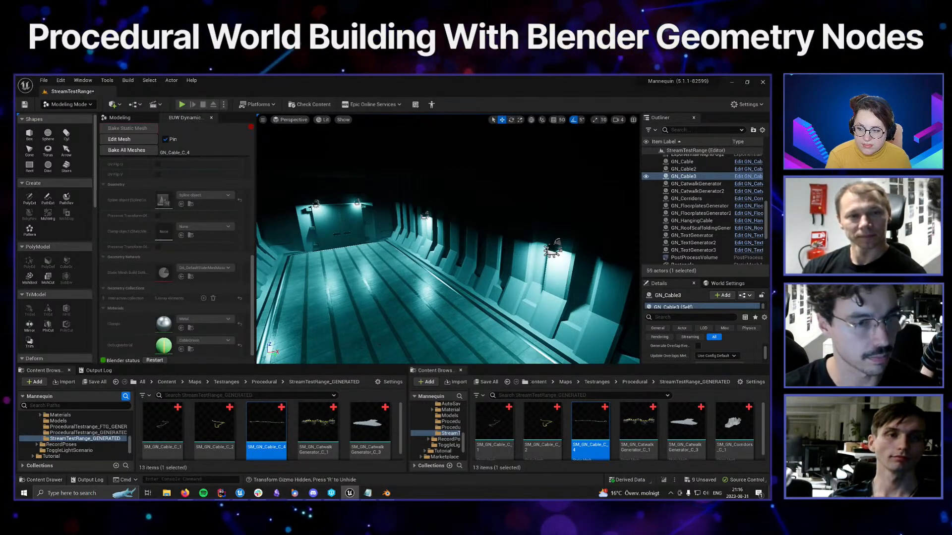
click(168, 382)
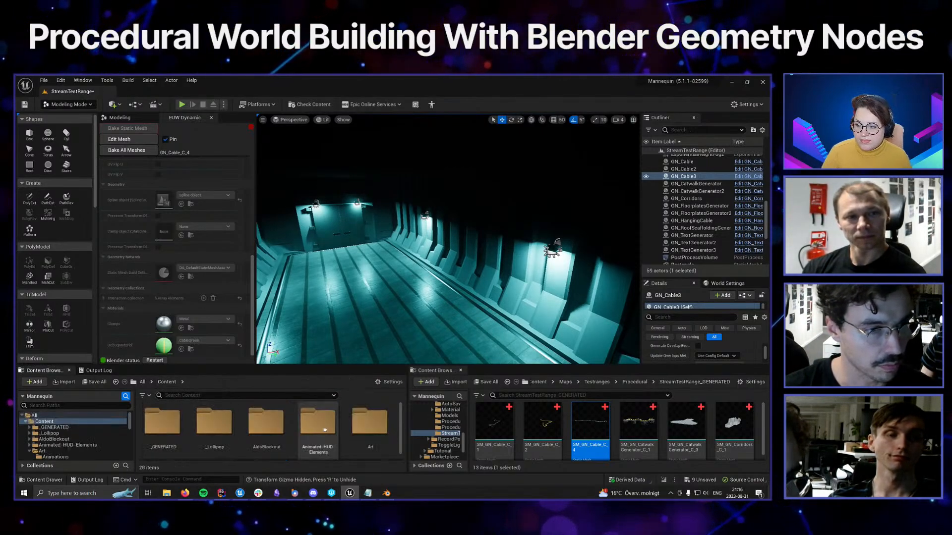
double_click(370, 424)
scroll(342, 439, down, 3)
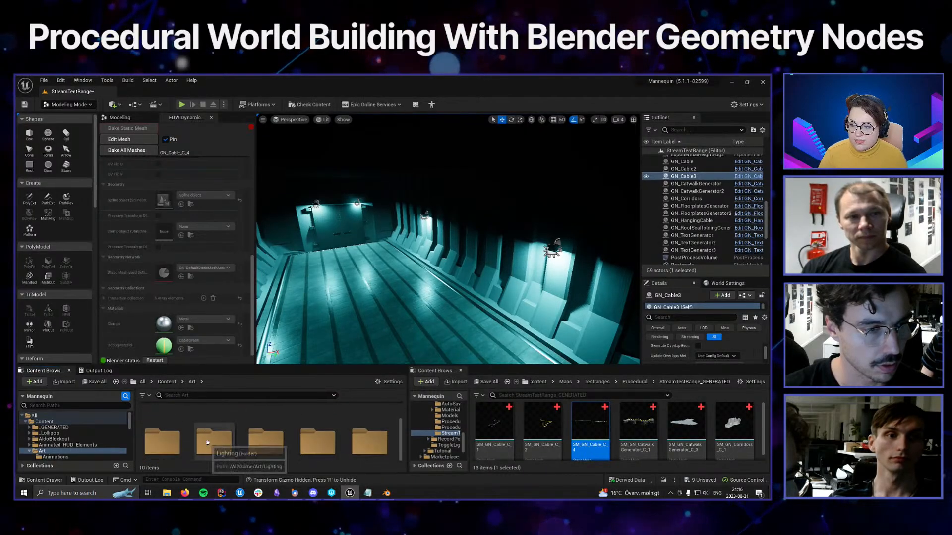
double_click(168, 432)
scroll(238, 438, up, 2)
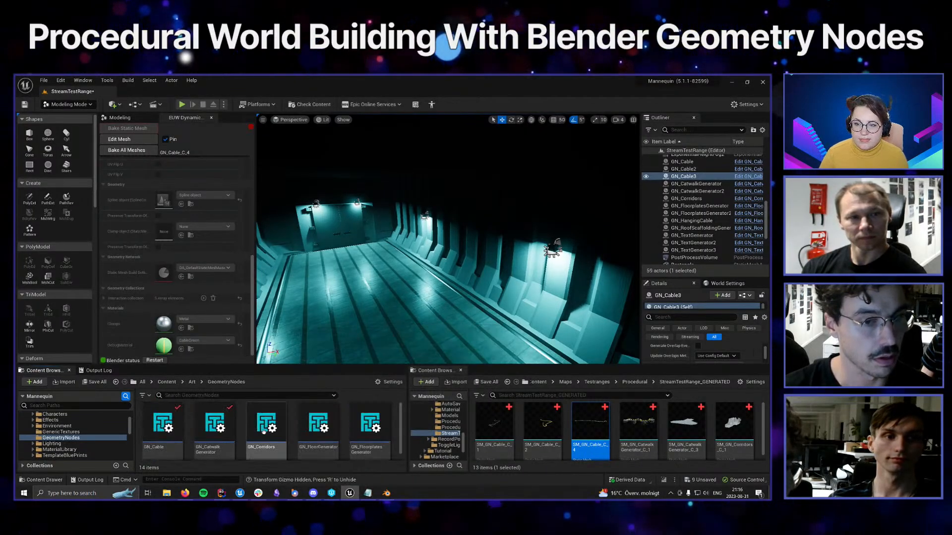
Place a GN_Pipes asset on the corridor floor near the end doors
scroll(317, 432, down, 1)
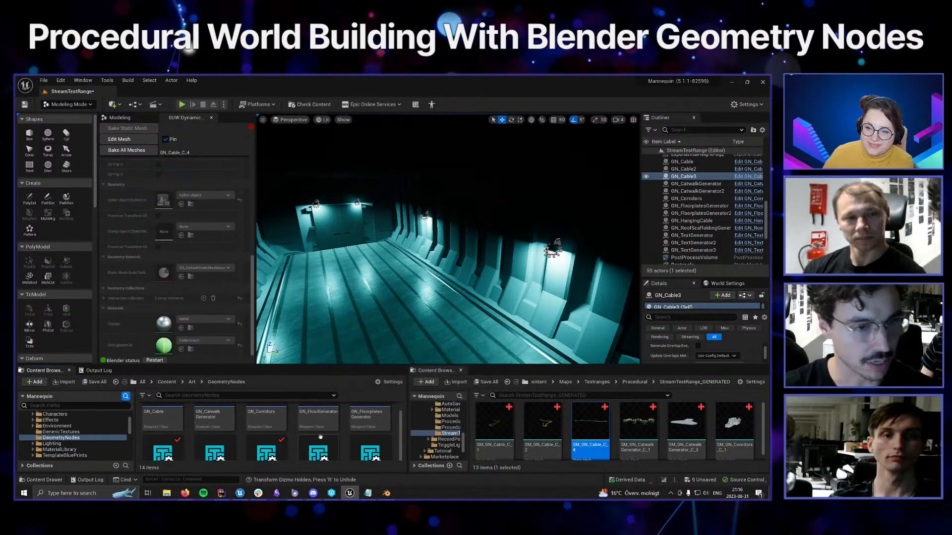
scroll(340, 433, down, 1)
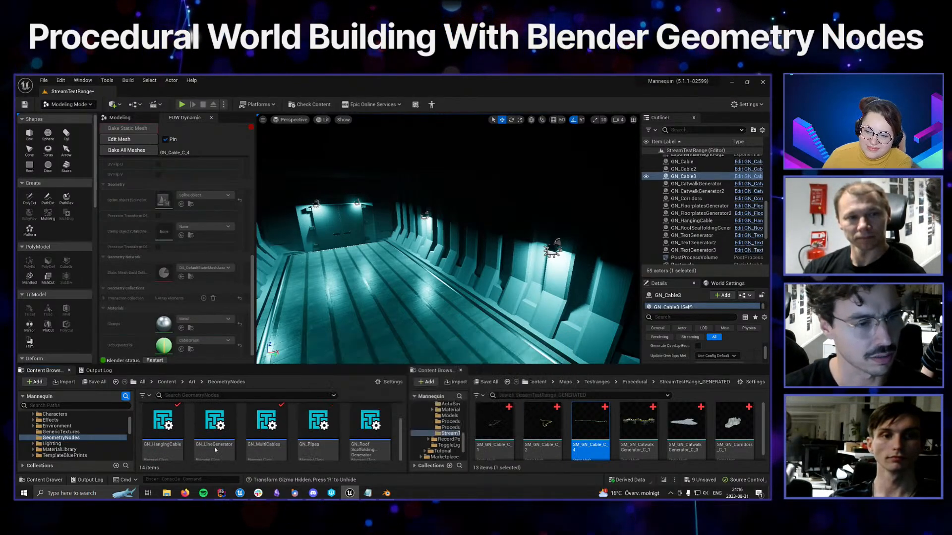
scroll(277, 431, down, 1)
click(317, 415)
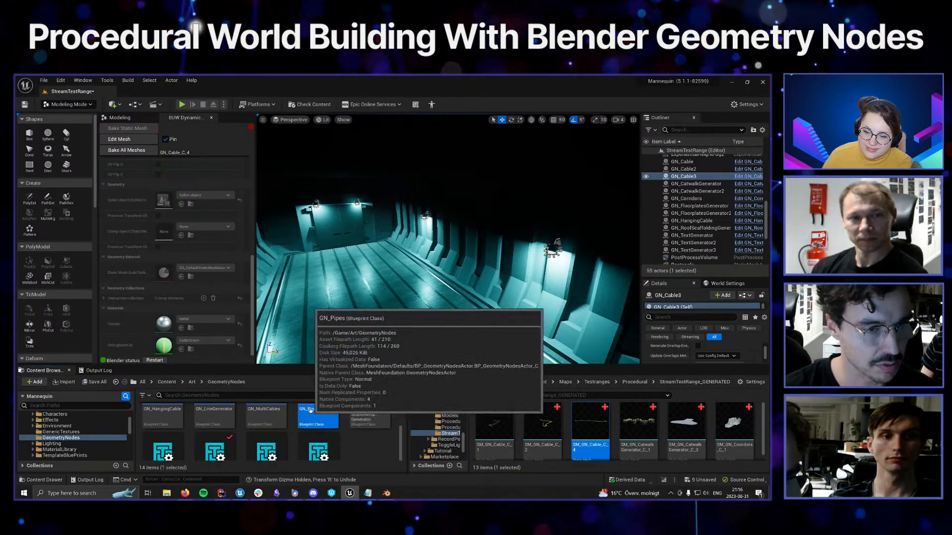
drag(392, 256, 393, 258)
right_drag(396, 260, 416, 273)
Unpin the cable mesh and open GN_Pipes for mesh editing
click(136, 140)
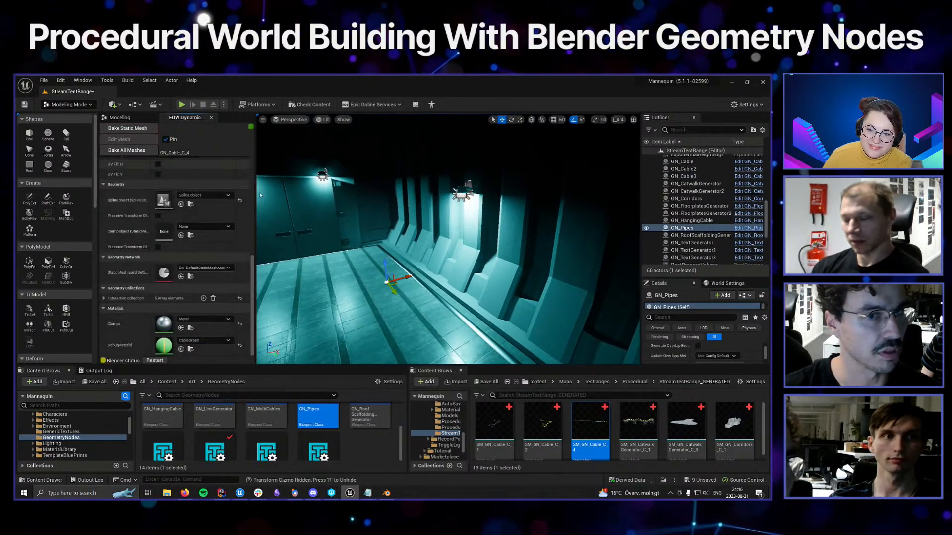
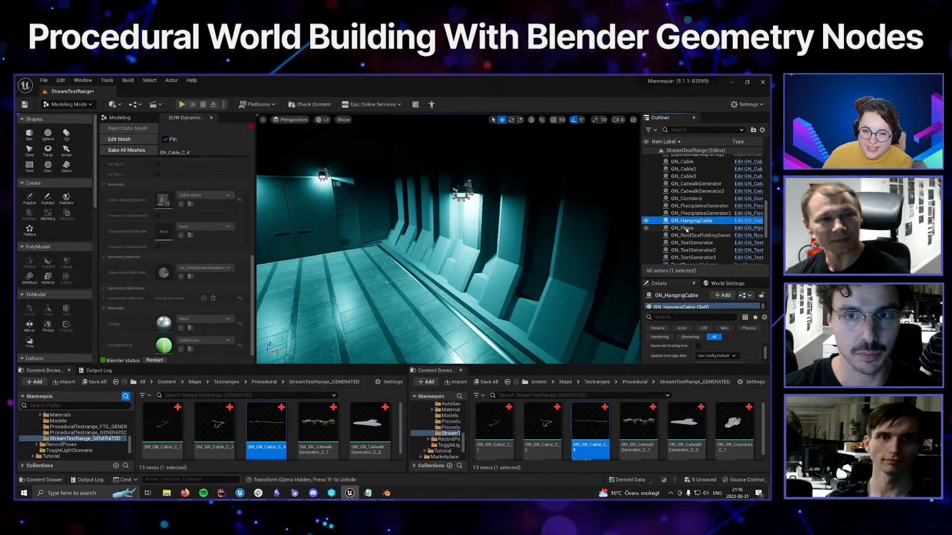
click(166, 139)
click(688, 229)
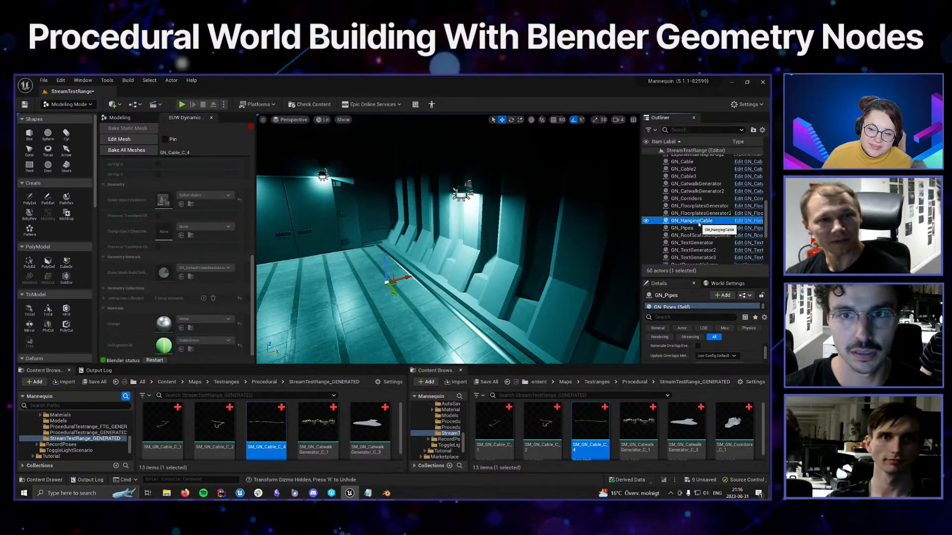
click(149, 144)
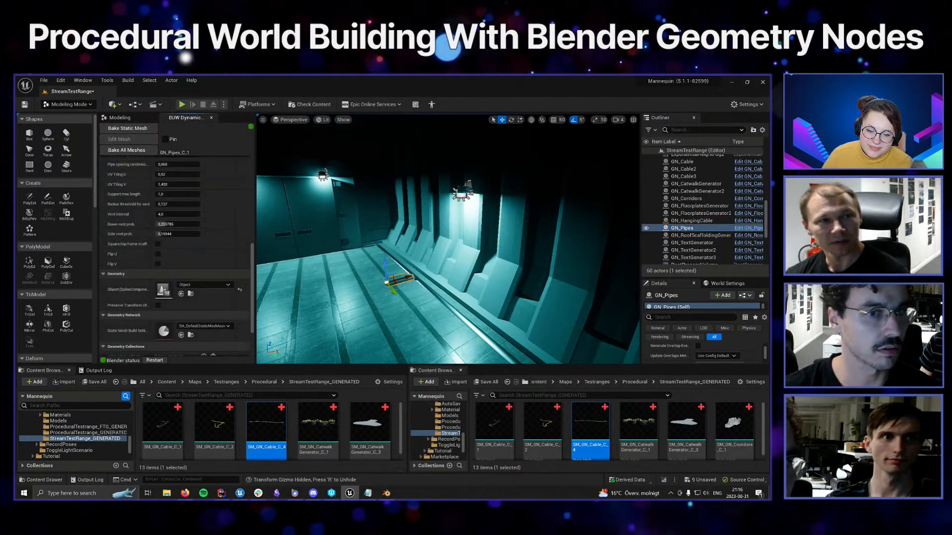
Turn the pipe segment to run along the side wall and raise it into the upper corner beside the end doors
right_drag(346, 247, 342, 251)
key(w)
drag(389, 266, 385, 163)
right_drag(385, 163, 379, 131)
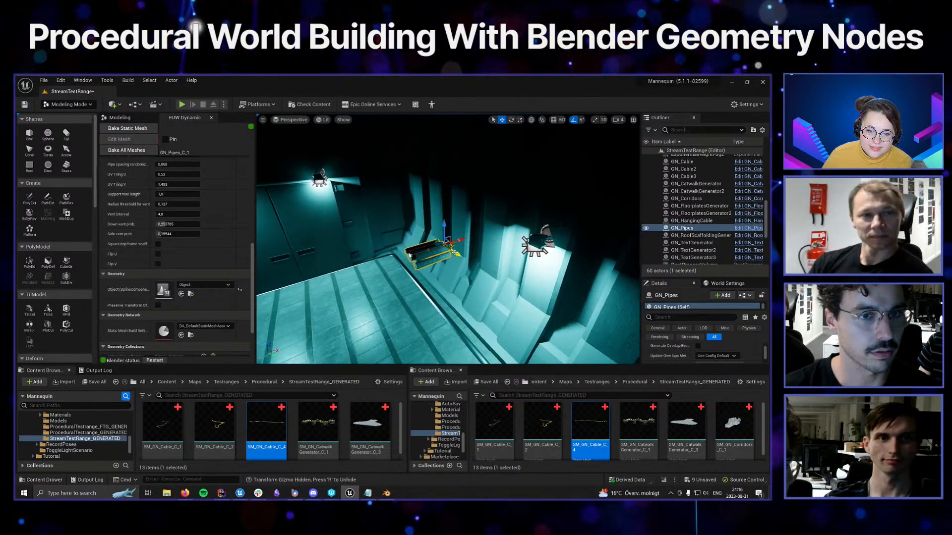
drag(454, 245, 459, 316)
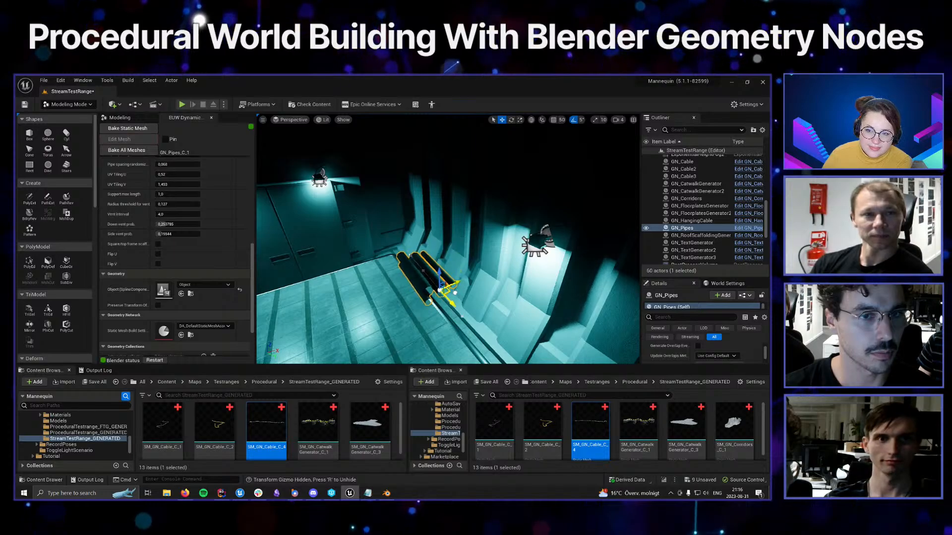
click(668, 229)
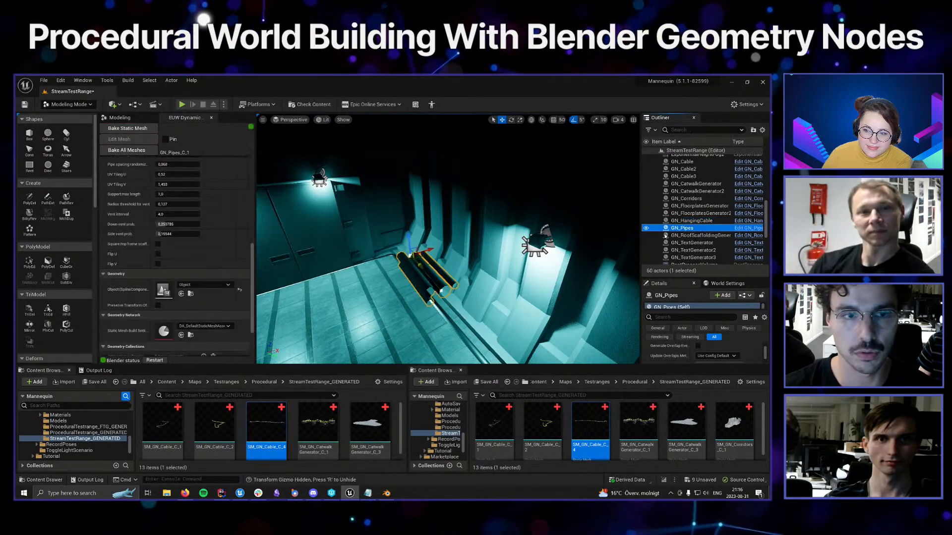
drag(417, 257, 391, 197)
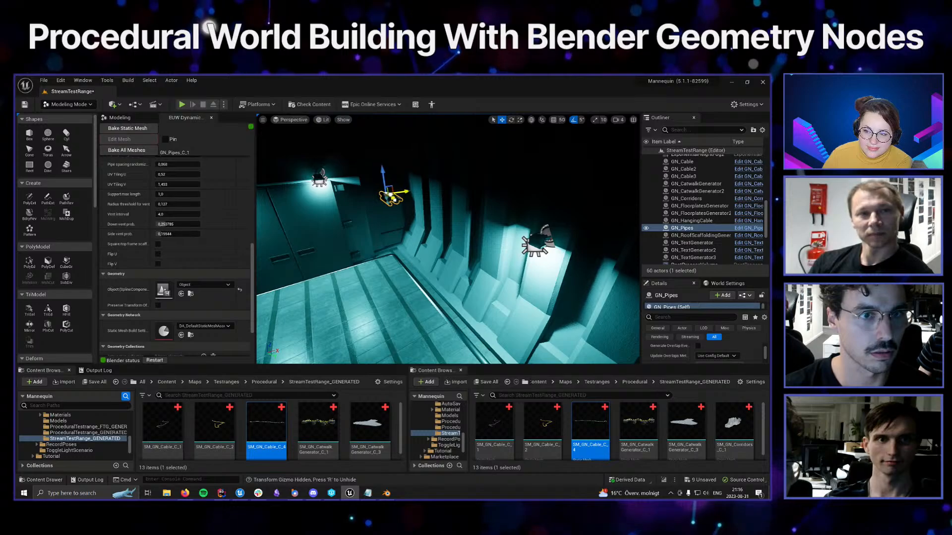
Stretch the pipes' end point along the corridor's side wall past the first wall panels
right_drag(420, 221, 397, 191)
right_drag(434, 266, 445, 247)
click(400, 201)
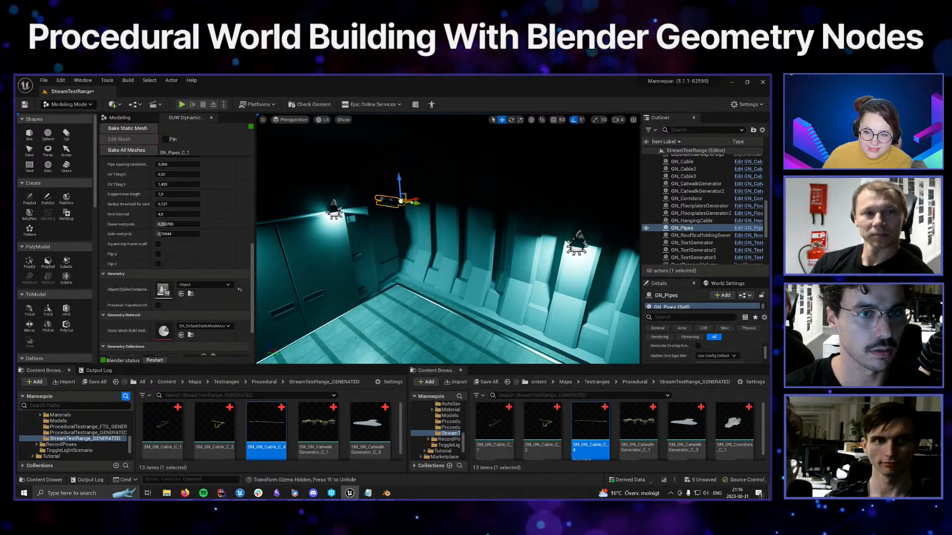
drag(402, 201, 533, 216)
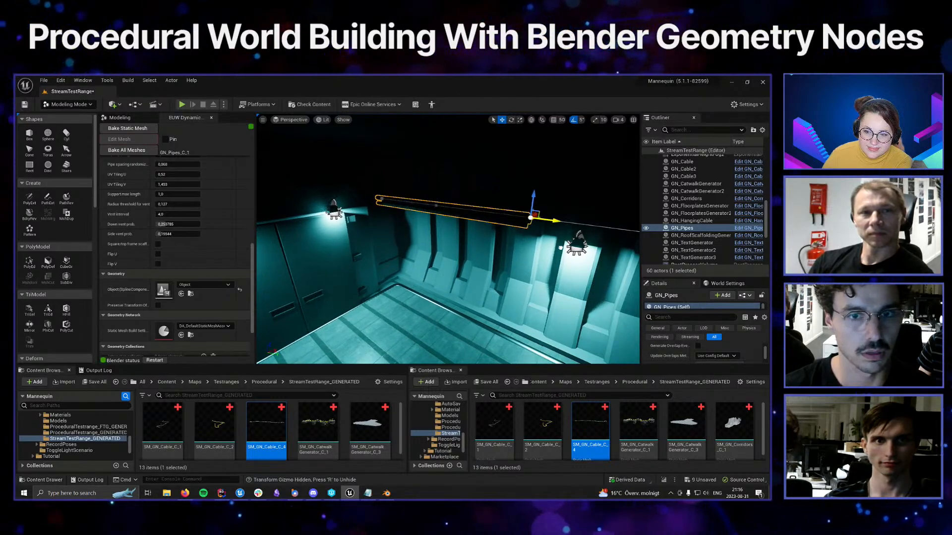
Extend the pipe spline with a raised bend that drops back down, followed by a long straight run along the side wall
key(d)
right_drag(590, 255, 596, 251)
key(s)
drag(390, 201, 488, 203)
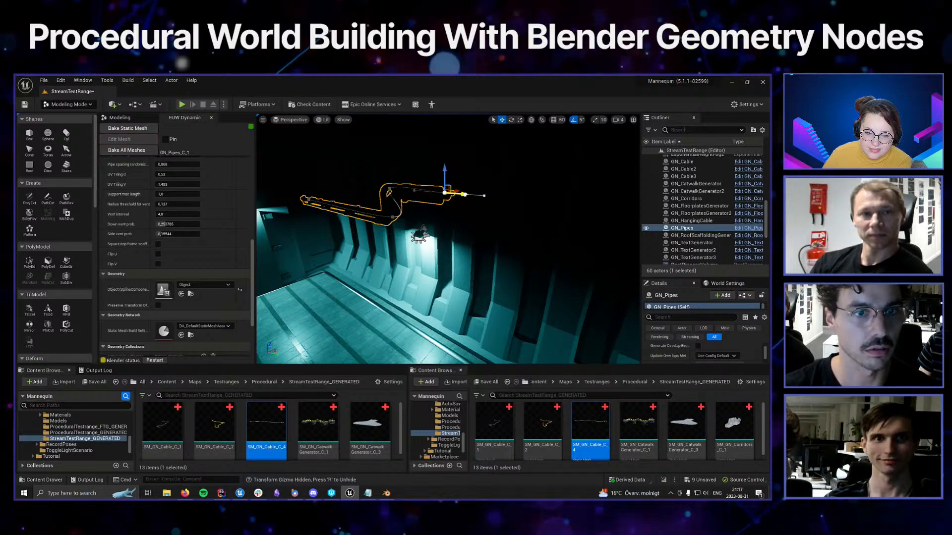
alt+drag(446, 198, 445, 242)
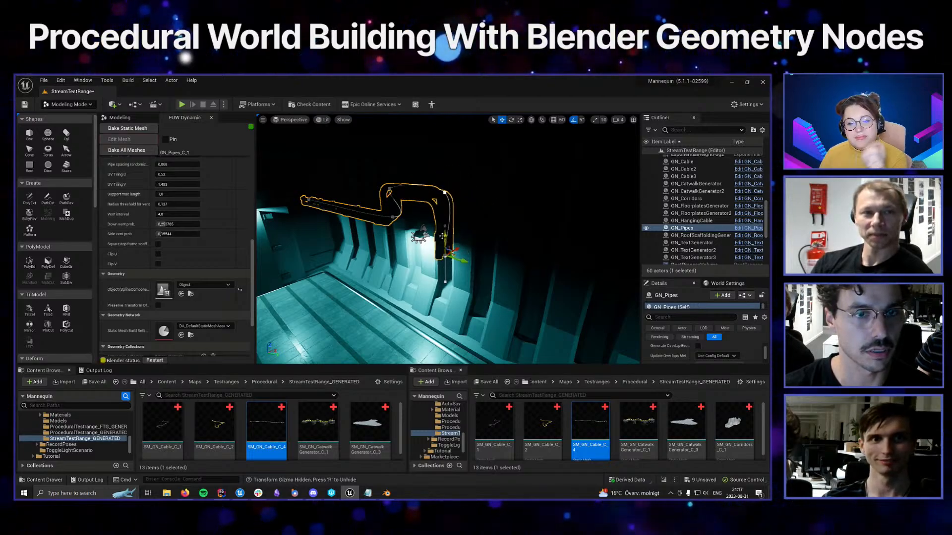
key(s)
right_drag(442, 236, 496, 248)
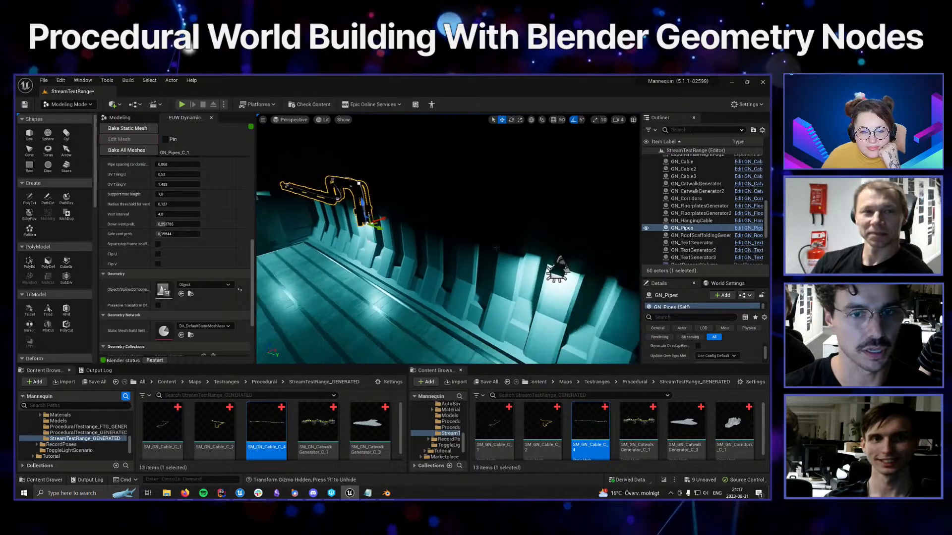
alt+drag(371, 224, 498, 270)
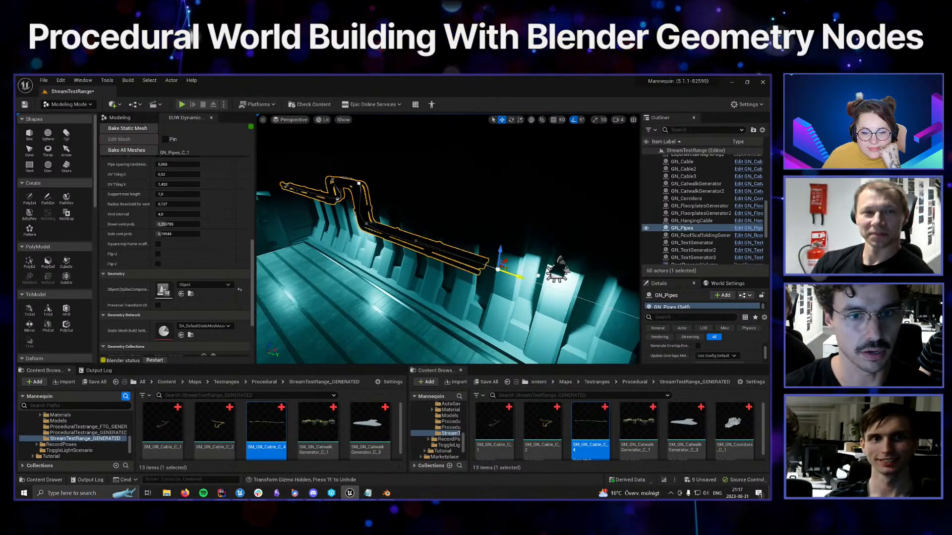
Add a second raised bend to the pipes above the wall light, bringing its end back down
key(d)
right_drag(520, 277, 540, 280)
alt+drag(461, 248, 570, 249)
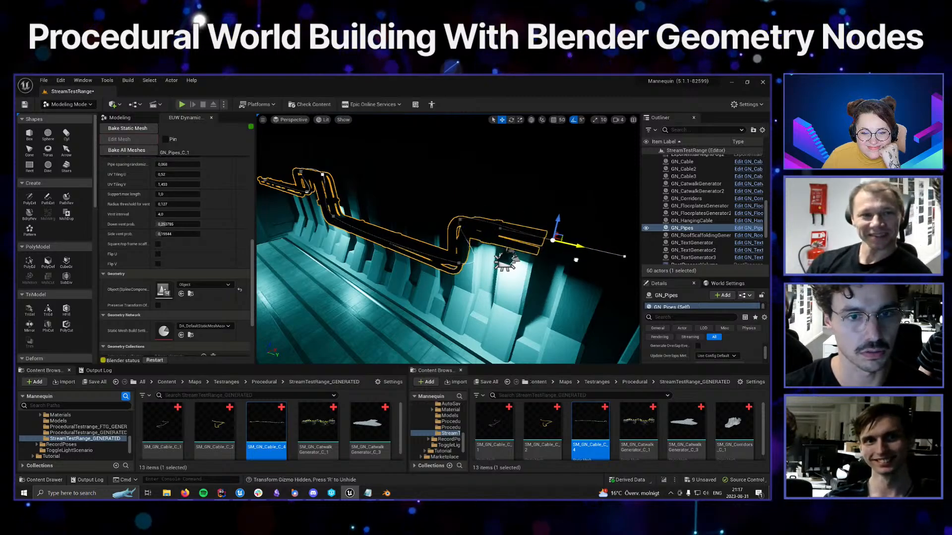
key(s)
right_drag(510, 231, 519, 233)
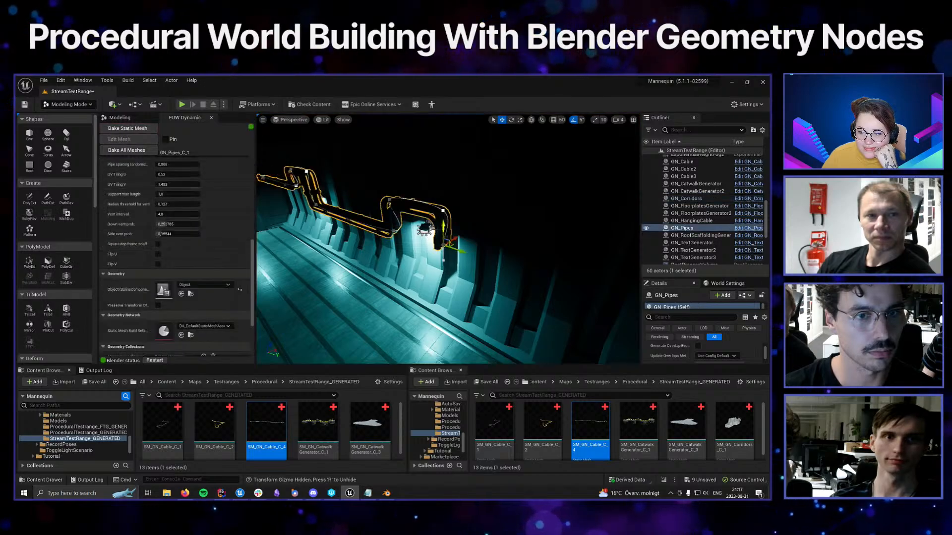
Route the pipes steeply up the side wall and extend them in a high straight run toward the hangar
drag(466, 258, 586, 304)
key(s)
right_drag(586, 303, 615, 295)
key(s)
right_drag(492, 313, 545, 312)
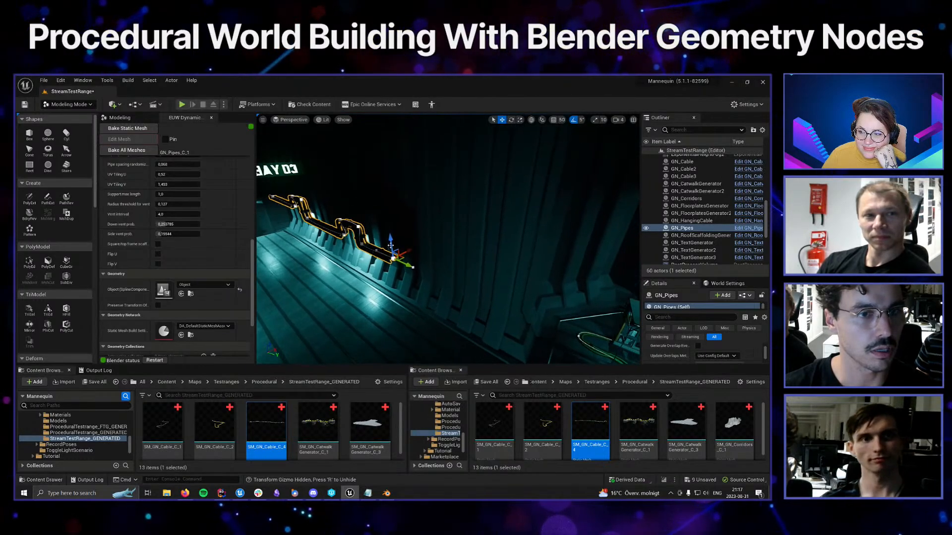
drag(397, 255, 595, 220)
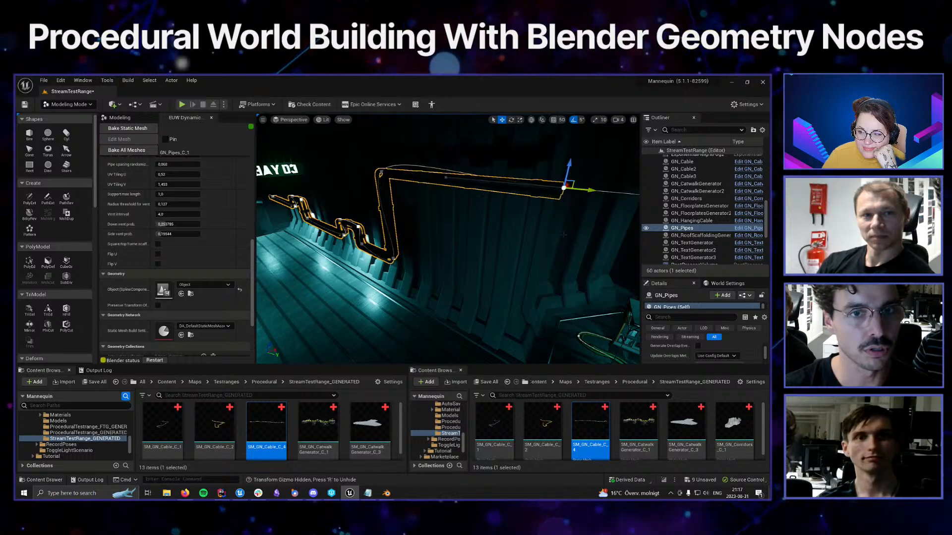
Extend the high pipe run around the corridor corner and along the adjoining hangar wall
key(d)
right_drag(595, 219, 544, 243)
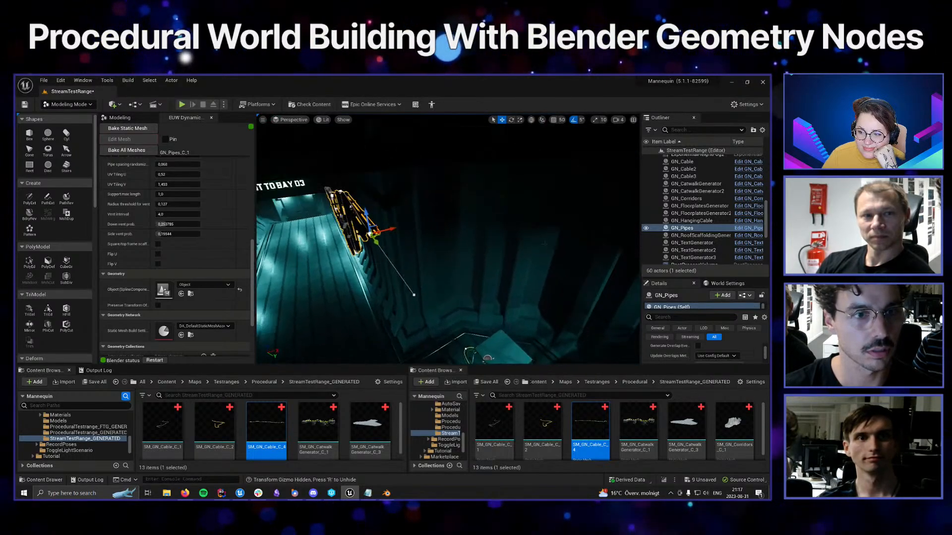
alt+drag(389, 228, 444, 218)
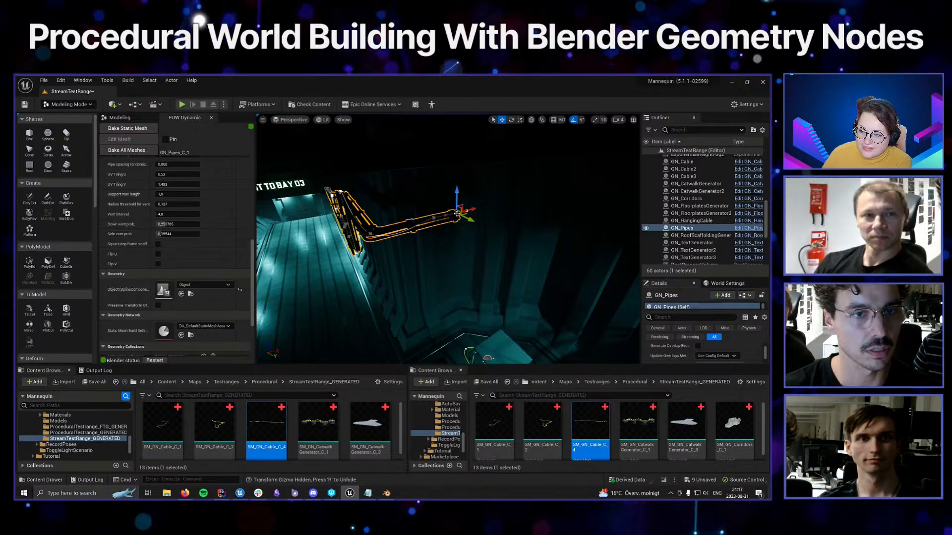
drag(527, 226, 580, 231)
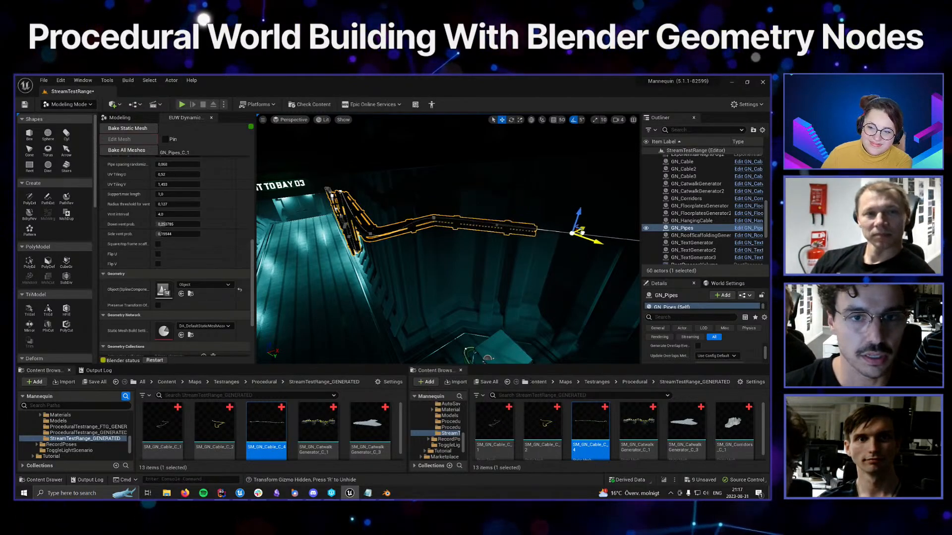
Adjust the pipes around the corner and extend their far end further along the hangar wall
right_drag(431, 218, 436, 218)
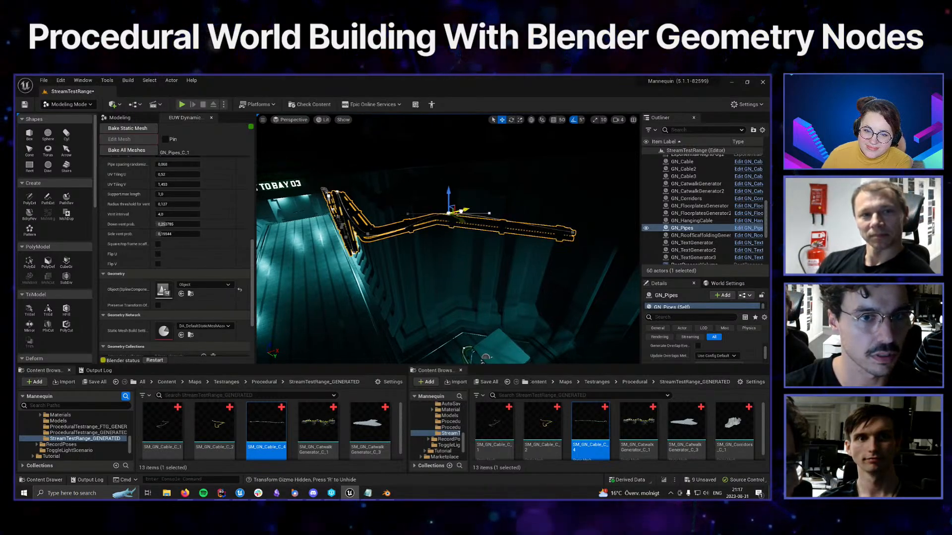
right_drag(480, 238, 446, 233)
right_drag(506, 261, 478, 256)
right_drag(391, 210, 345, 205)
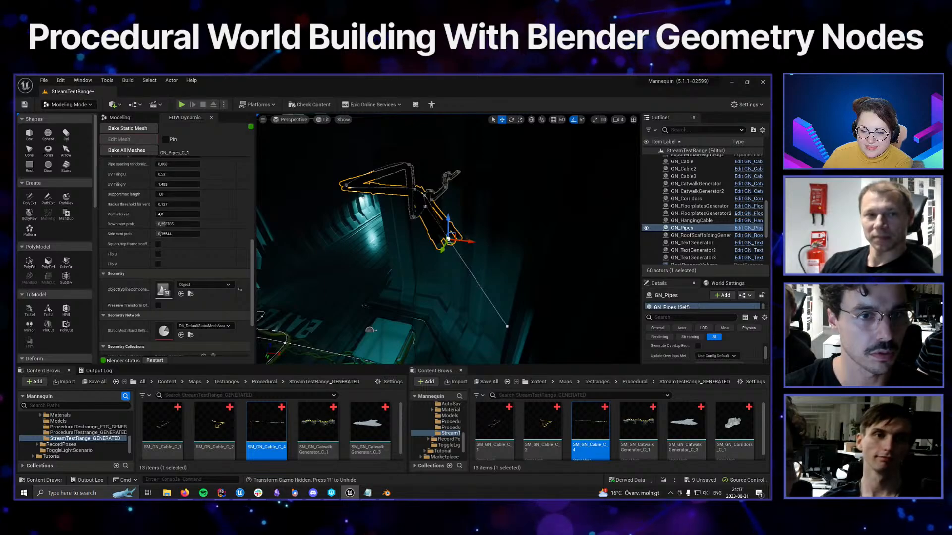
drag(469, 241, 581, 260)
right_drag(560, 258, 533, 258)
Open the Procedural/Models folder and locate the wall light assets
click(635, 382)
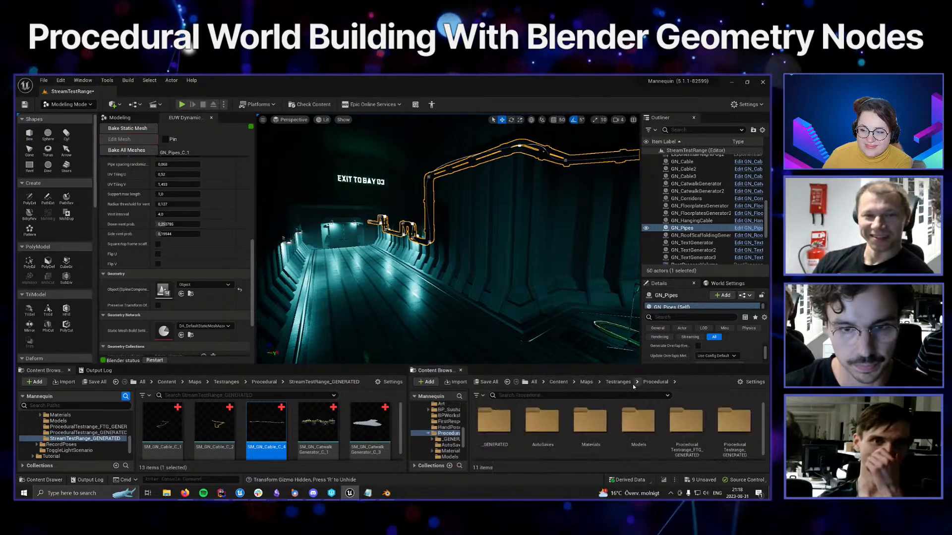
double_click(637, 422)
scroll(630, 423, down, 5)
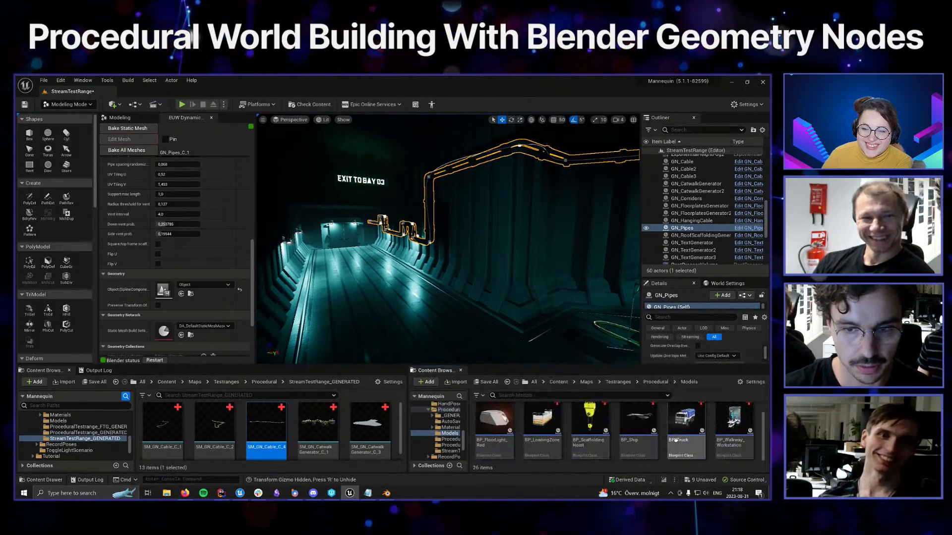
scroll(546, 431, down, 3)
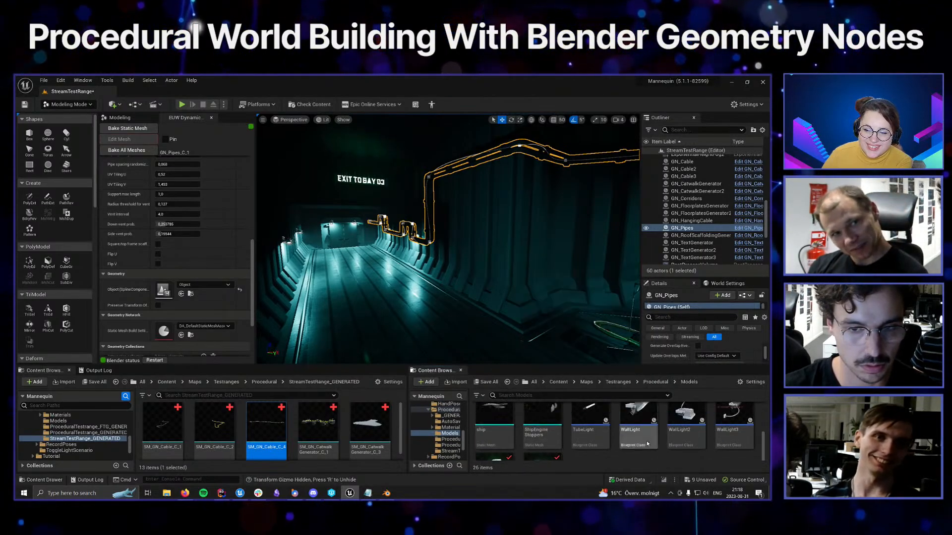
scroll(507, 425, up, 3)
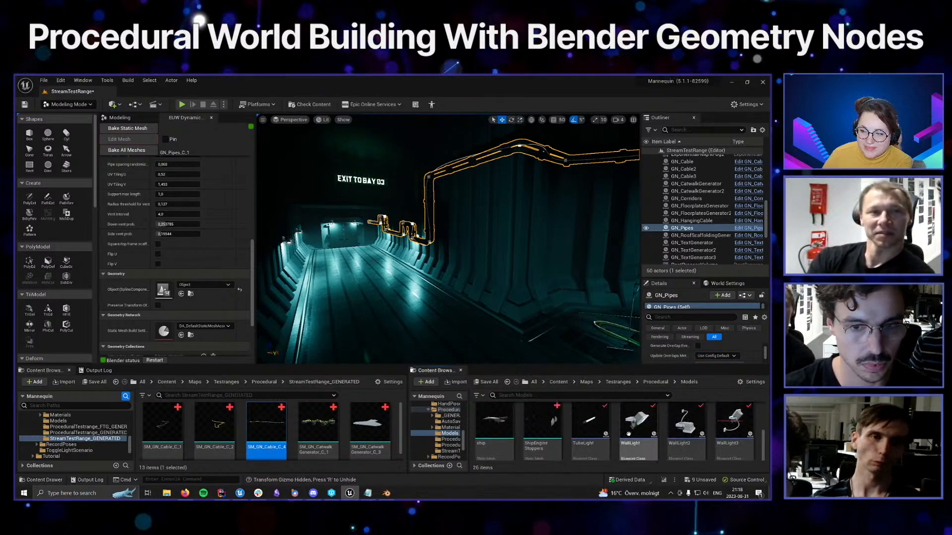
Try placing a WallLight2 in the corridor and delete it again
drag(691, 427, 464, 309)
key(Delete)
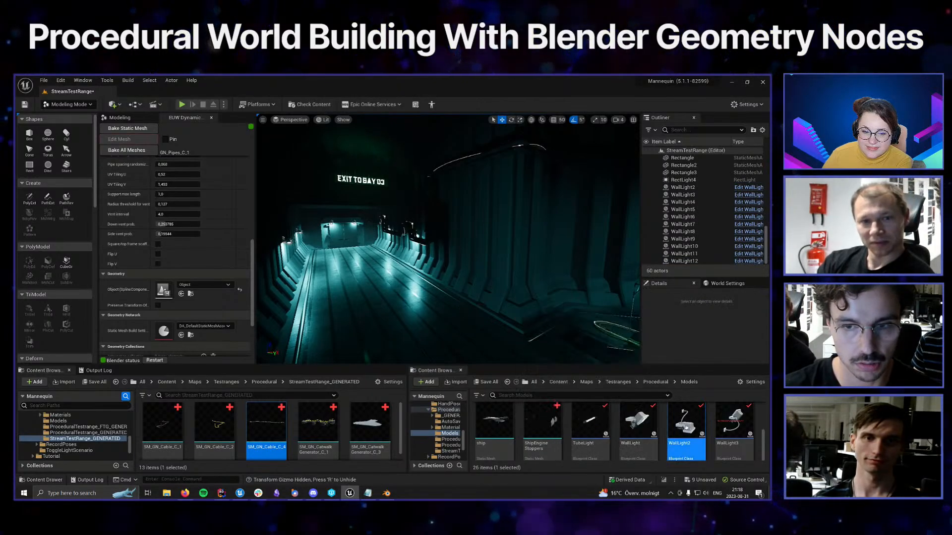
Place a WallLight3 low on the corridor wall near the hangar corner and rotate it to face outward
click(734, 424)
drag(471, 335, 483, 252)
key(w)
right_drag(482, 252, 494, 250)
key(e)
drag(522, 300, 456, 301)
key(s)
right_drag(456, 300, 458, 268)
Pin the GN_Pipes run and add the GN_Corridors actor to its Interaction collection
click(476, 208)
key(s)
right_drag(476, 207, 444, 238)
key(a)
right_drag(528, 217, 553, 222)
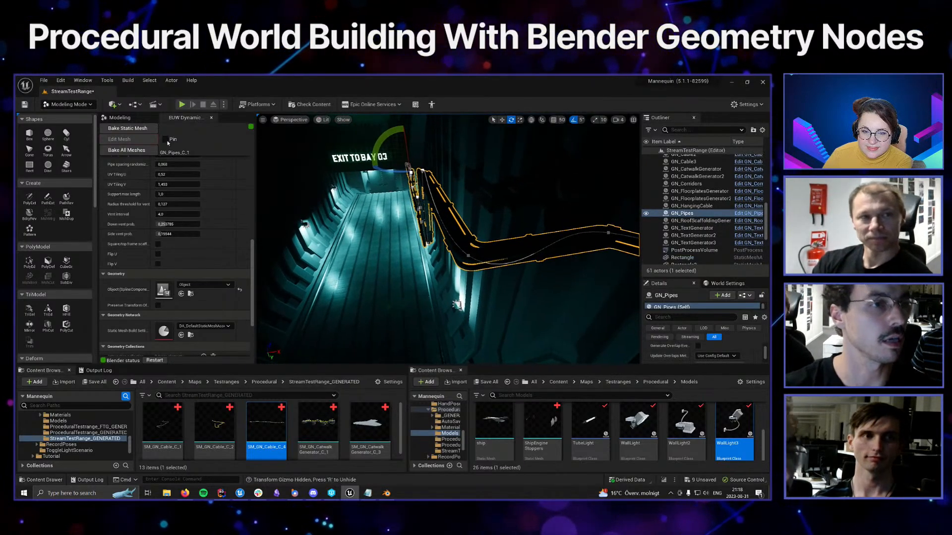
scroll(202, 305, down, 2)
scroll(202, 305, down, 2)
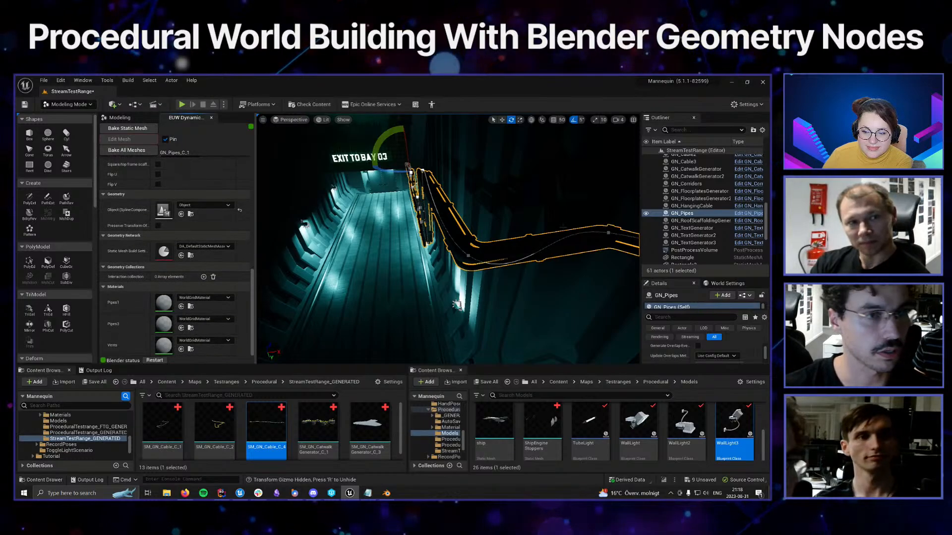
drag(687, 184, 169, 281)
right_drag(448, 239, 387, 228)
click(389, 166)
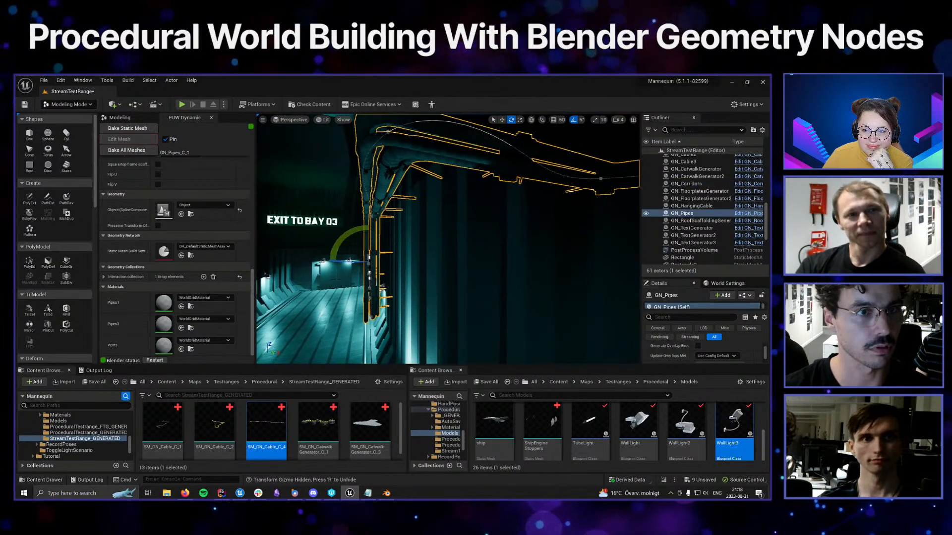
Assign Metal to the pipes' Pipes1 and Vents material slots and MI_Cable_Orange to Pipes2
right_drag(390, 167, 382, 166)
click(190, 299)
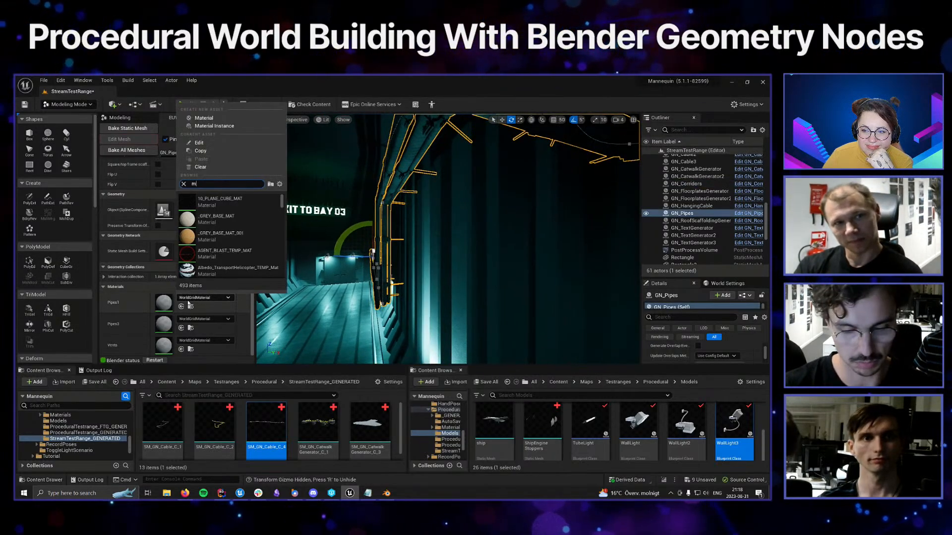
click(210, 202)
right_drag(397, 218, 391, 218)
click(197, 319)
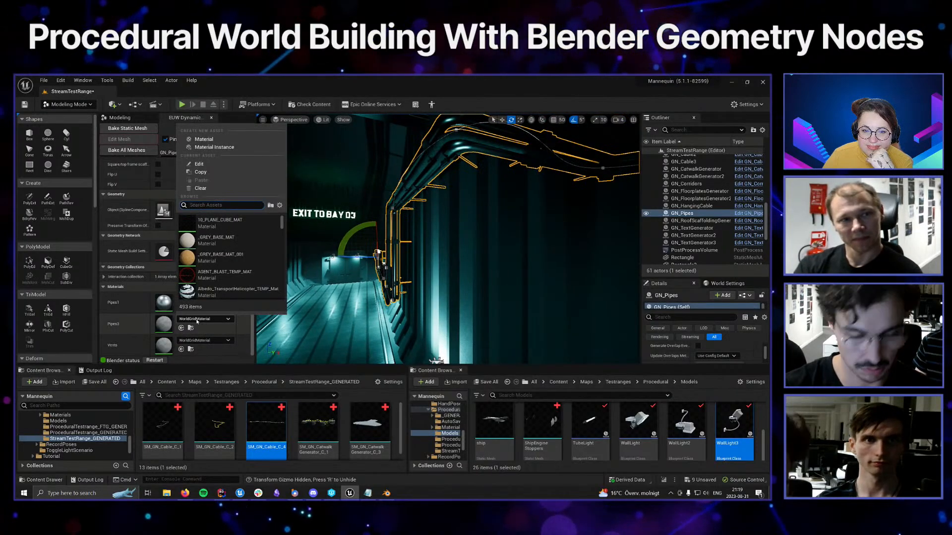
key(BackSpace)
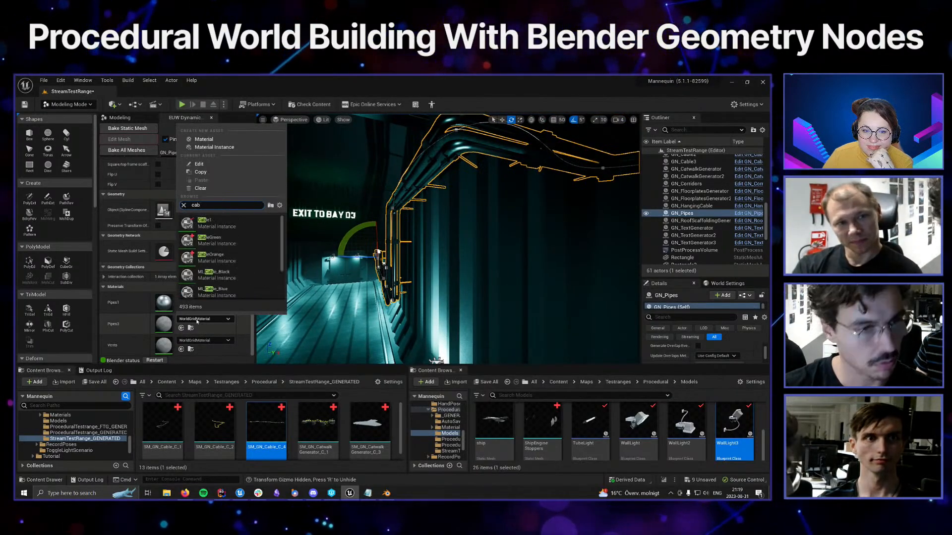
text(oran)
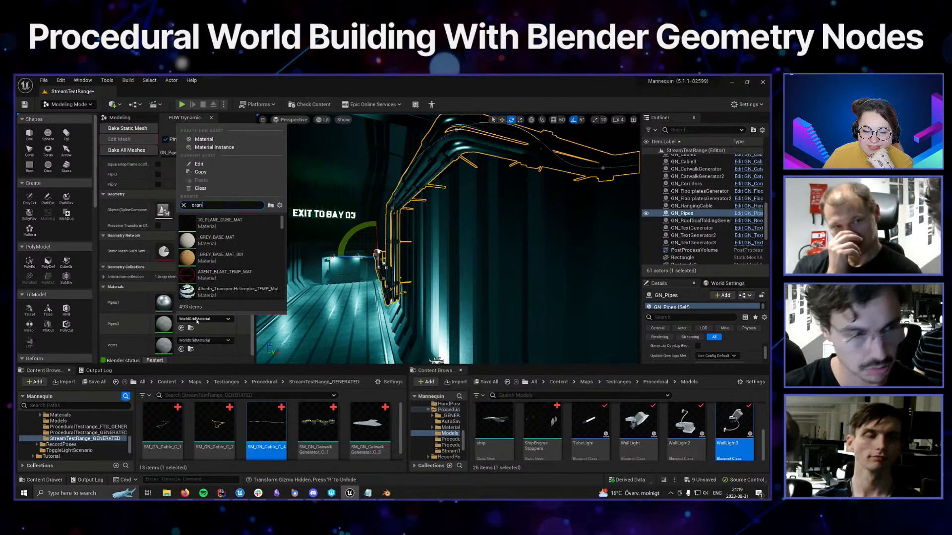
text(ge)
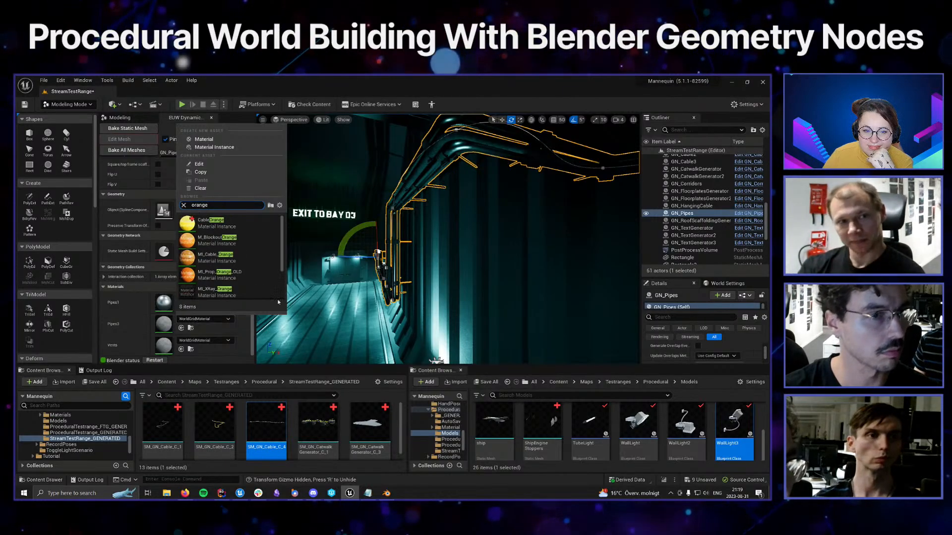
click(216, 257)
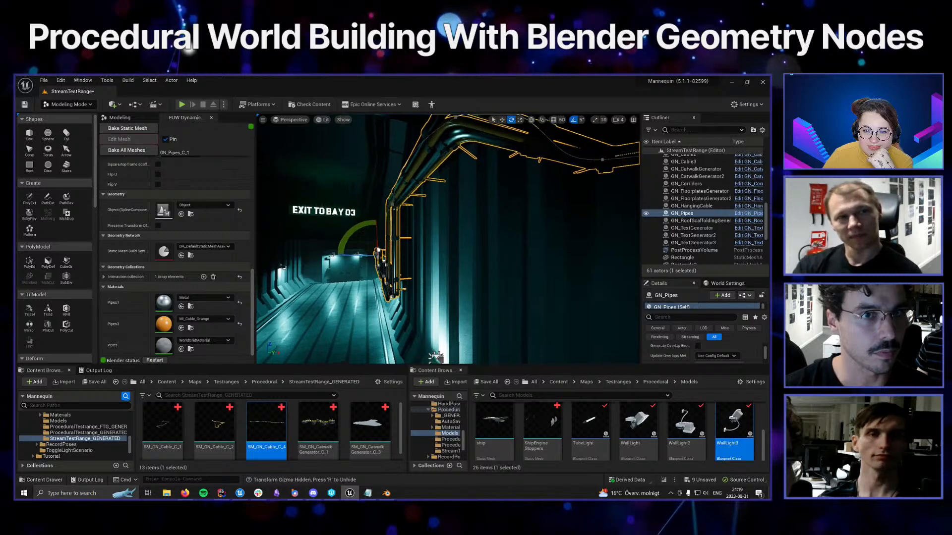
click(197, 341)
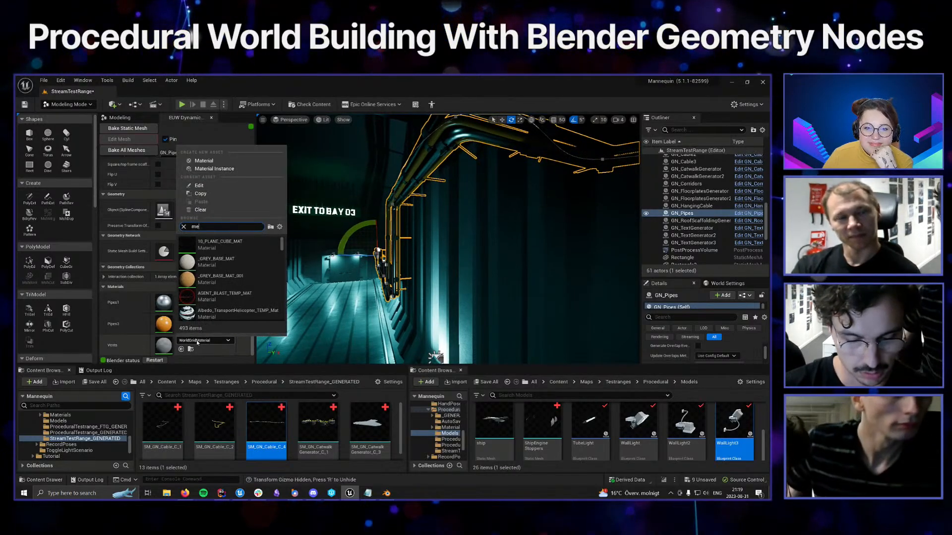
key(Return)
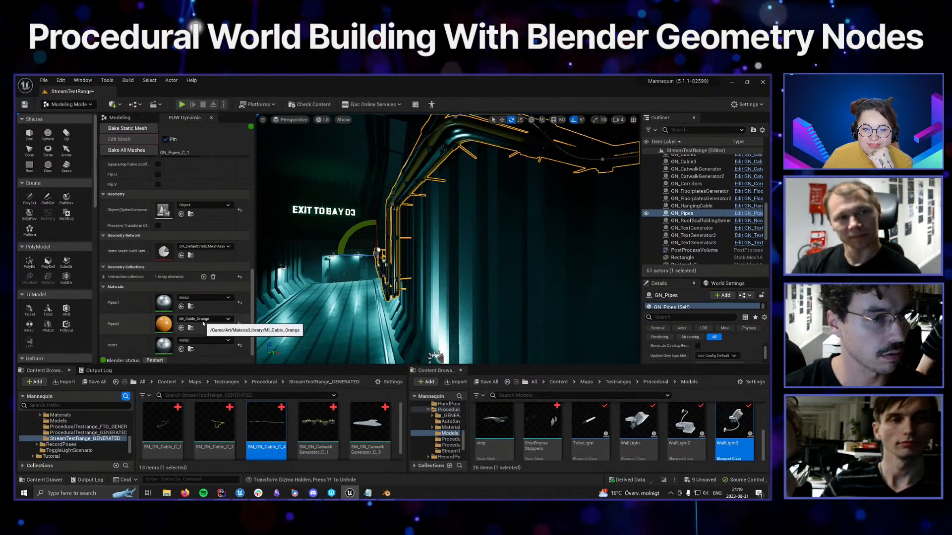
Review the pipes' generation settings and examine the dressed corridor and hangar from several angles
right_drag(441, 275, 483, 277)
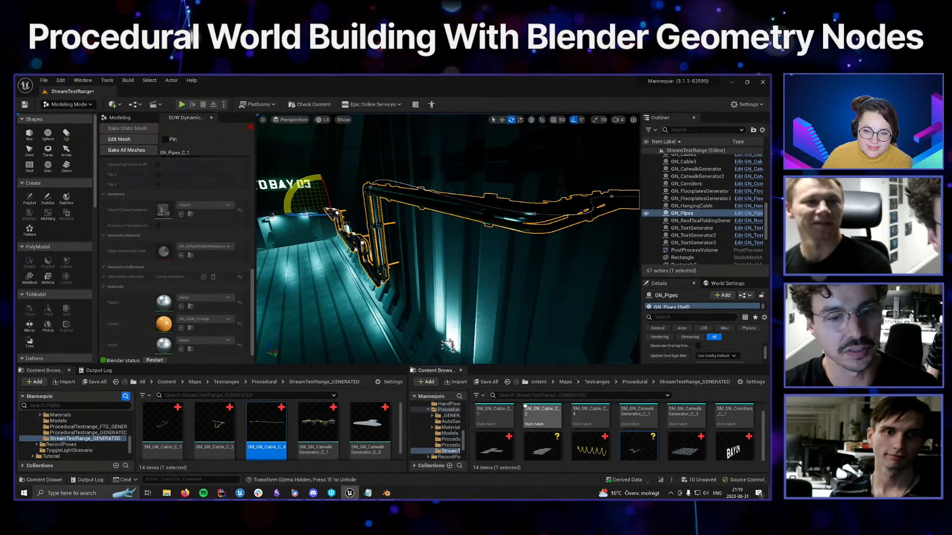
scroll(159, 165, up, 10)
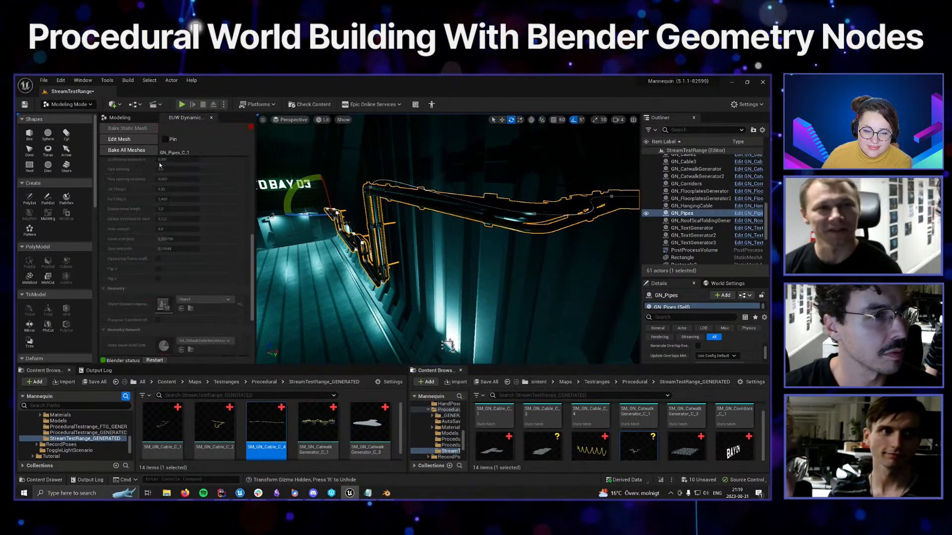
scroll(175, 197, up, 2)
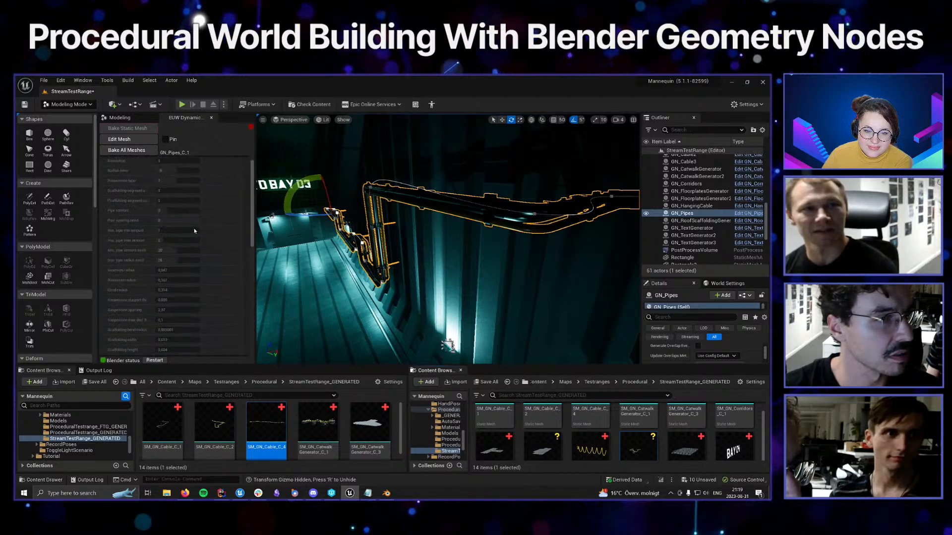
scroll(194, 231, up, 1)
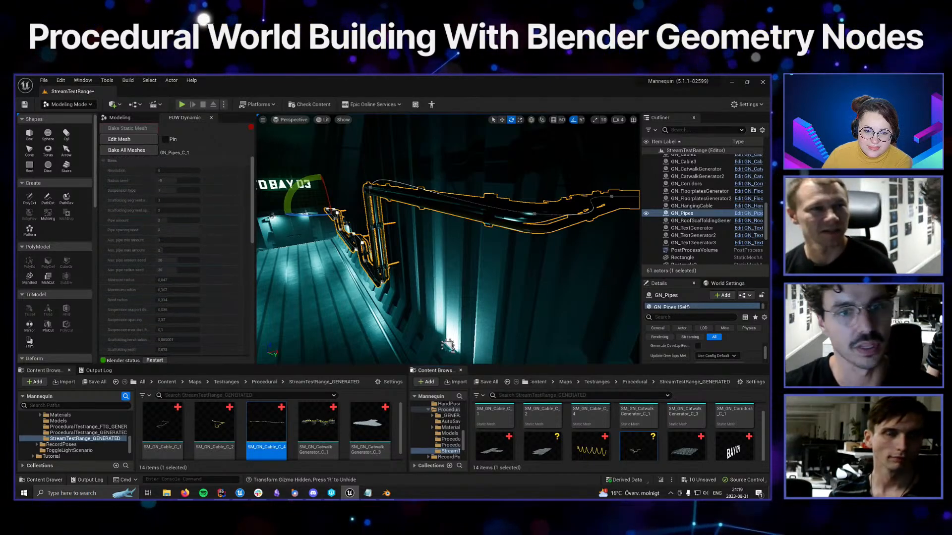
right_drag(448, 239, 484, 231)
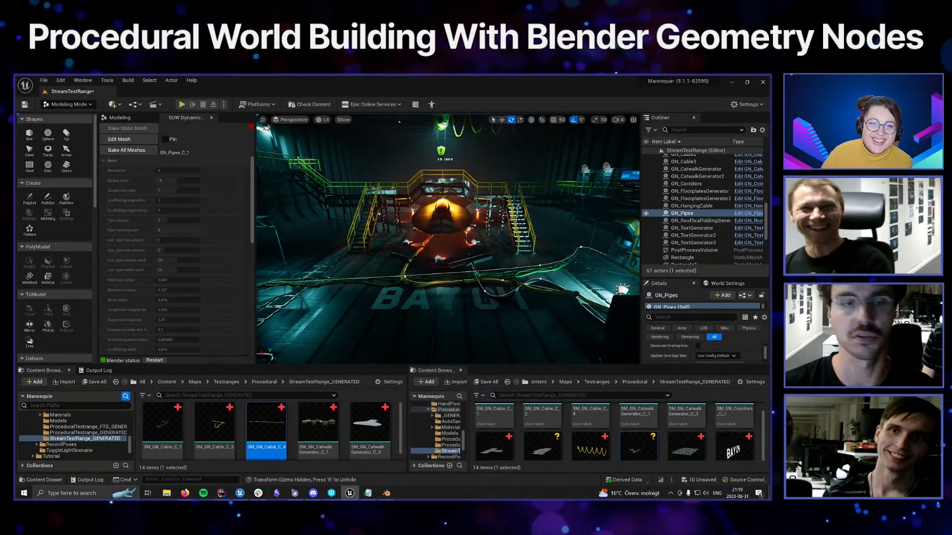
right_drag(451, 313, 540, 318)
right_drag(448, 314, 453, 319)
click(128, 120)
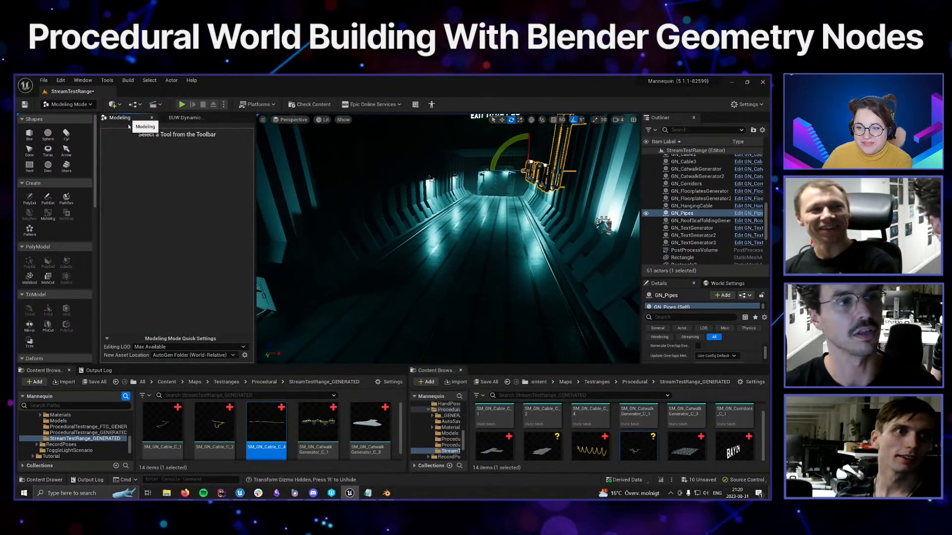
right_drag(391, 309, 396, 318)
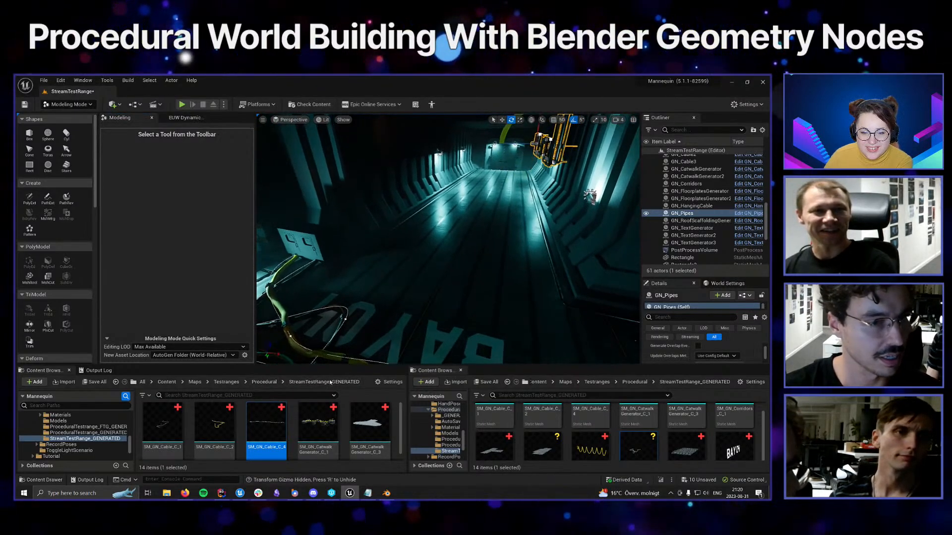
Open the Content/Art/GeometryNodes folder and locate the line generator asset
click(198, 382)
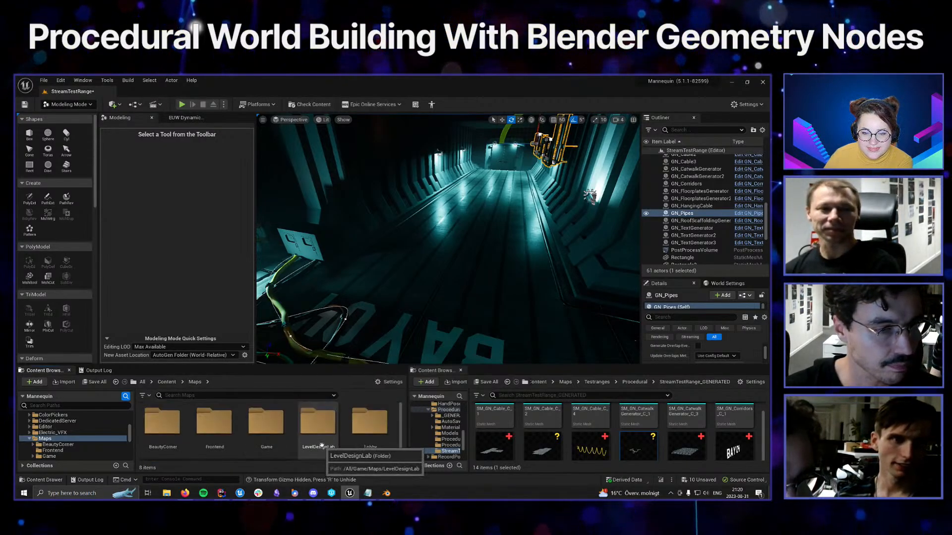
click(166, 382)
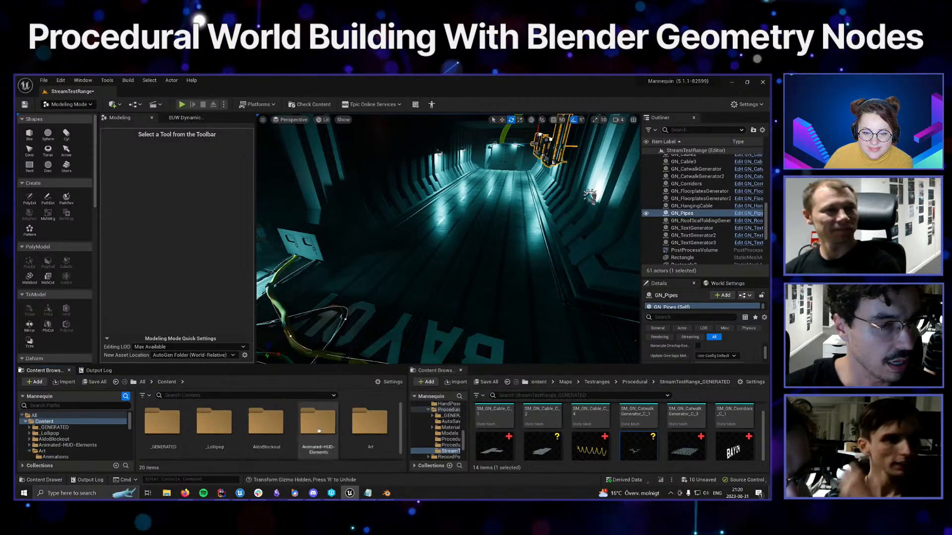
double_click(369, 423)
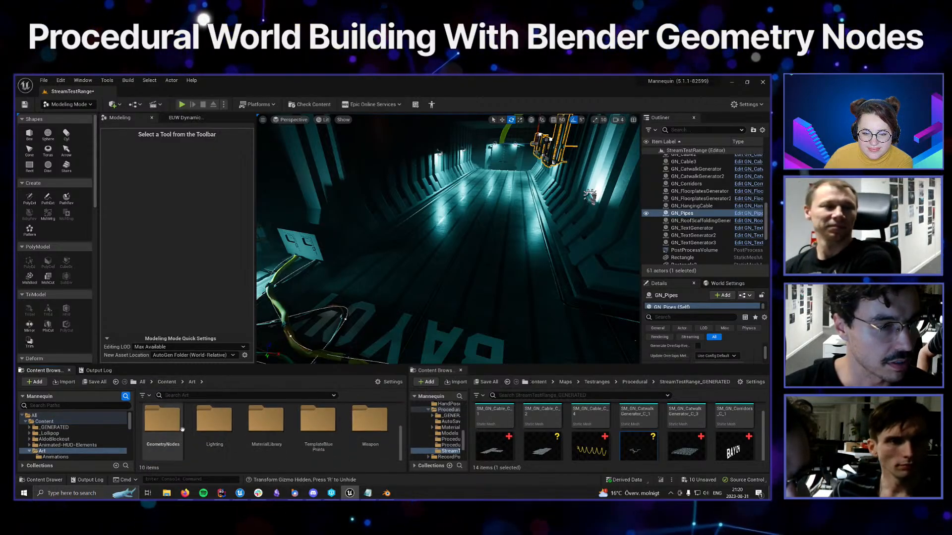
double_click(162, 447)
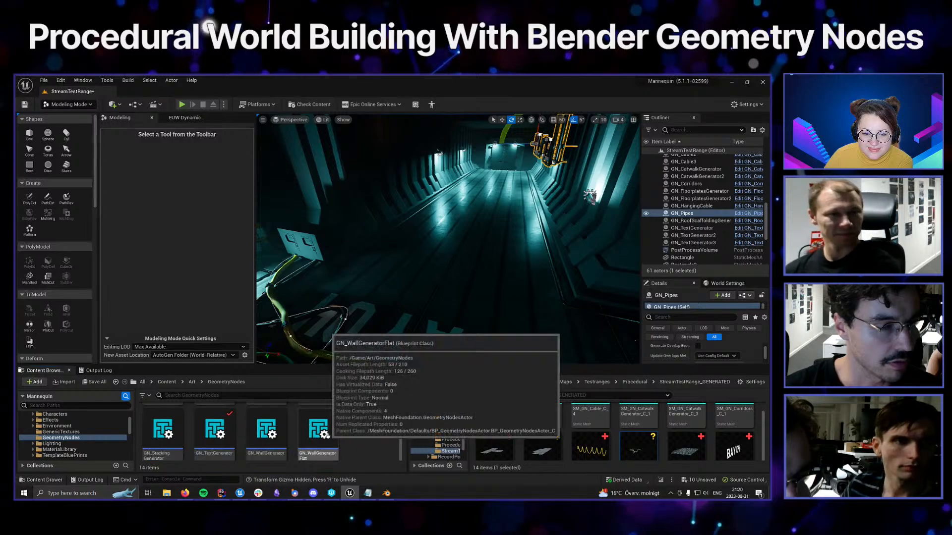
scroll(362, 439, down, 3)
scroll(362, 439, up, 2)
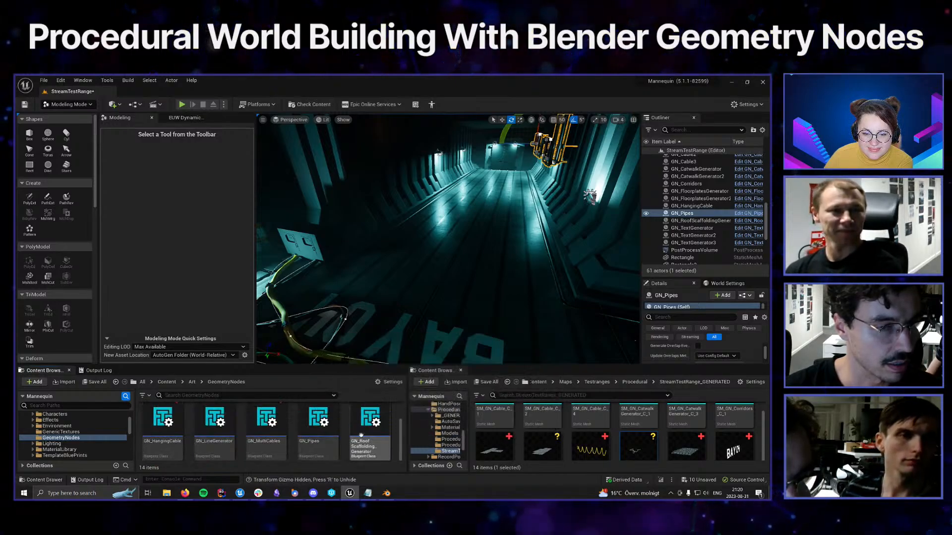
Place a GN_LineGenerator on the floor at the corridor entrance and bring up its generator settings
click(214, 430)
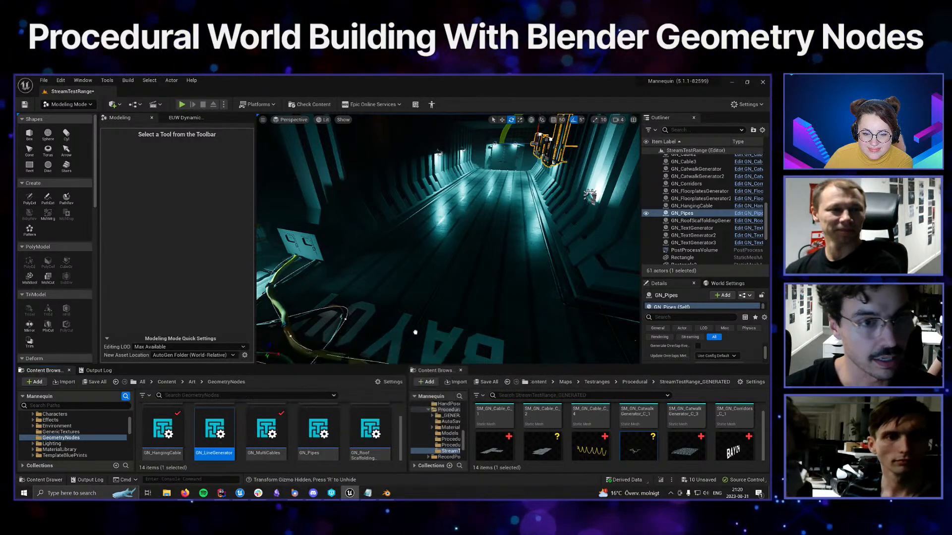
drag(448, 270, 448, 270)
right_drag(448, 270, 482, 265)
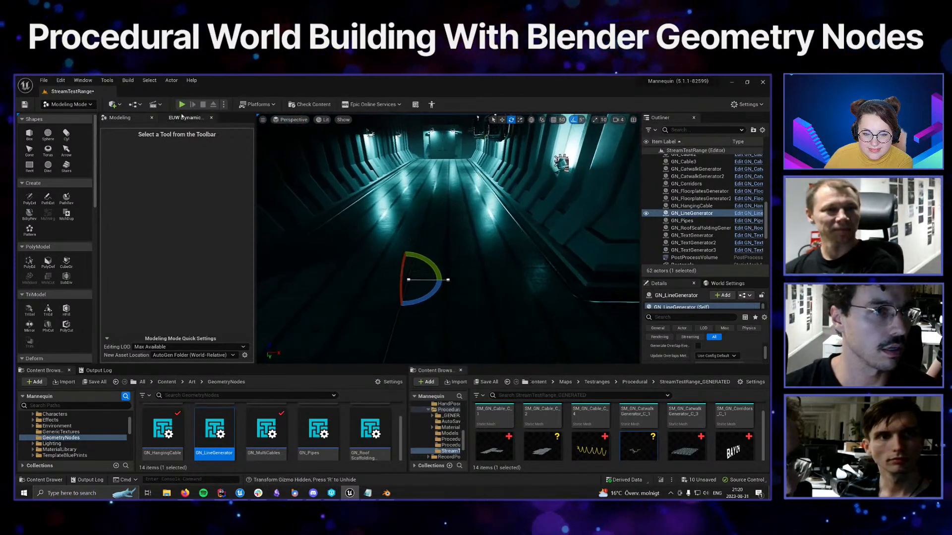
click(183, 117)
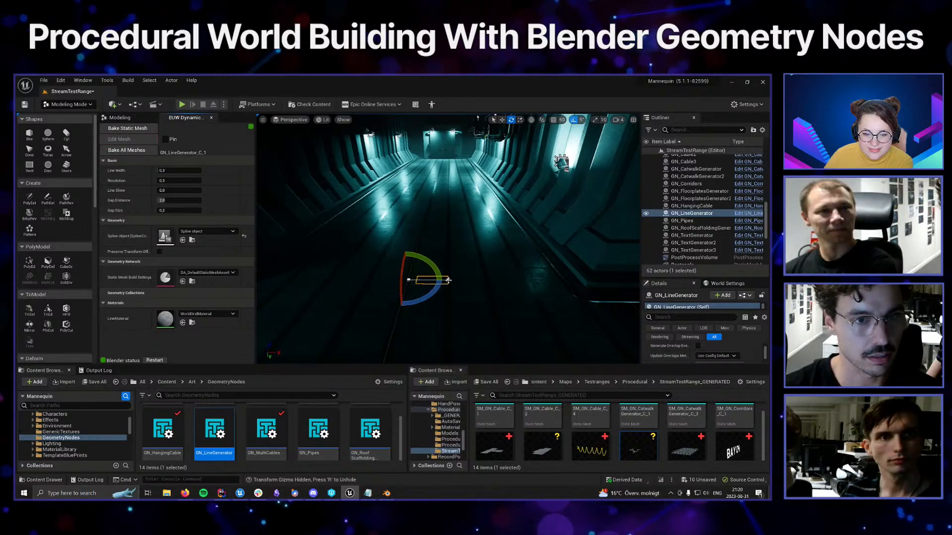
Stretch one end of the floor line far down the corridor
click(448, 281)
key(w)
drag(452, 283, 420, 251)
right_drag(455, 275, 500, 296)
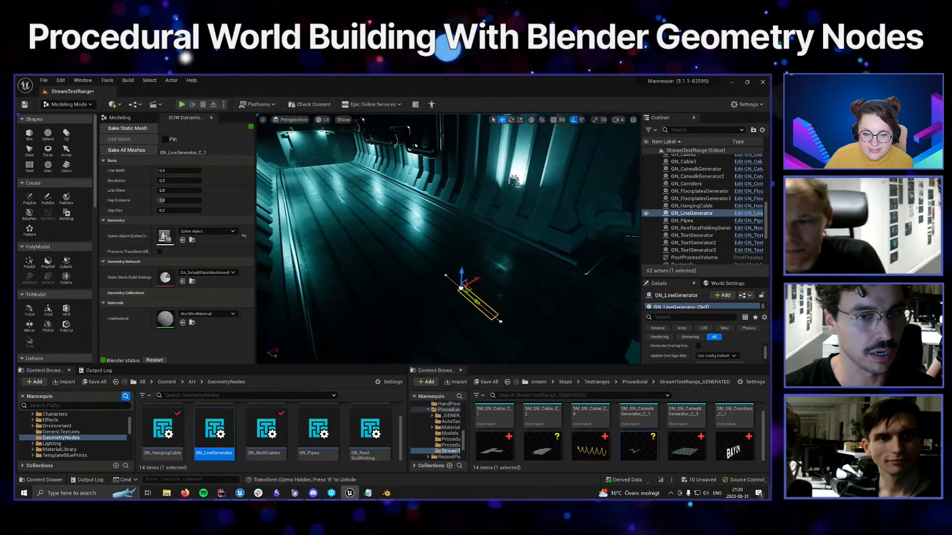
drag(475, 299, 335, 197)
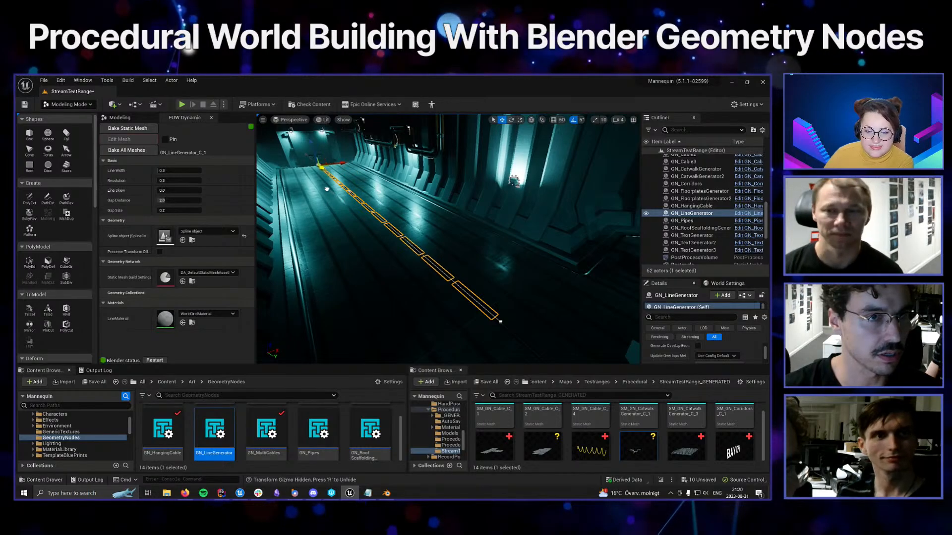
Extend the line's hangar end with new spline points, bending beside the floor plates and running toward the catwalk stairs
right_drag(335, 198, 554, 216)
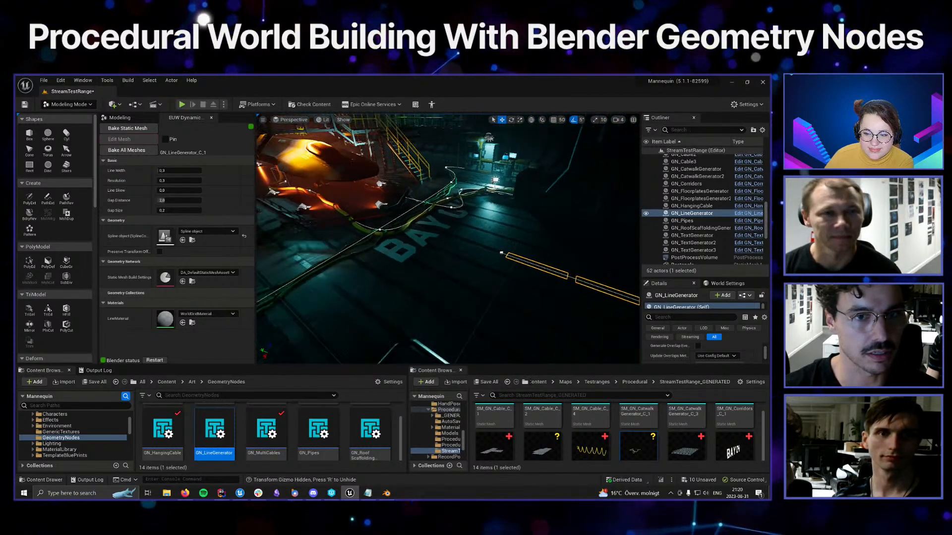
click(502, 254)
right_drag(502, 253, 436, 261)
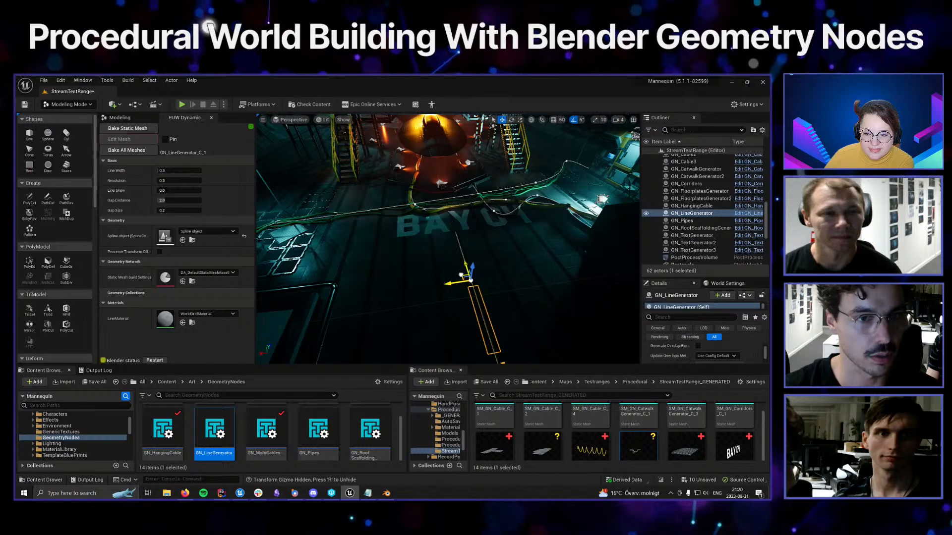
alt+drag(462, 275, 360, 175)
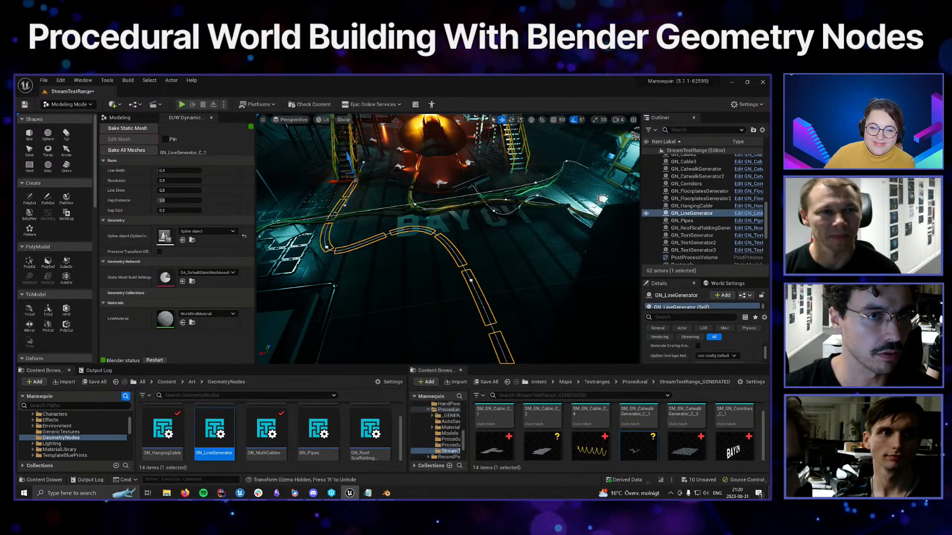
Adjust the line's bend point beside the floor plates and scale the tangents of both bend points to sharpen the corners
ctrl+click(325, 247)
drag(311, 251, 319, 250)
right_drag(320, 250, 319, 251)
key(a)
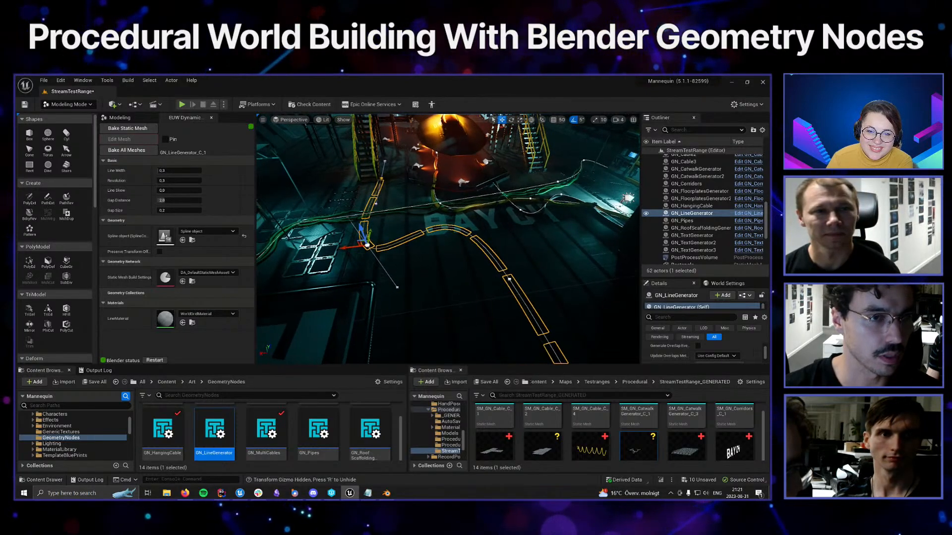
click(510, 279)
key(r)
drag(520, 295, 511, 281)
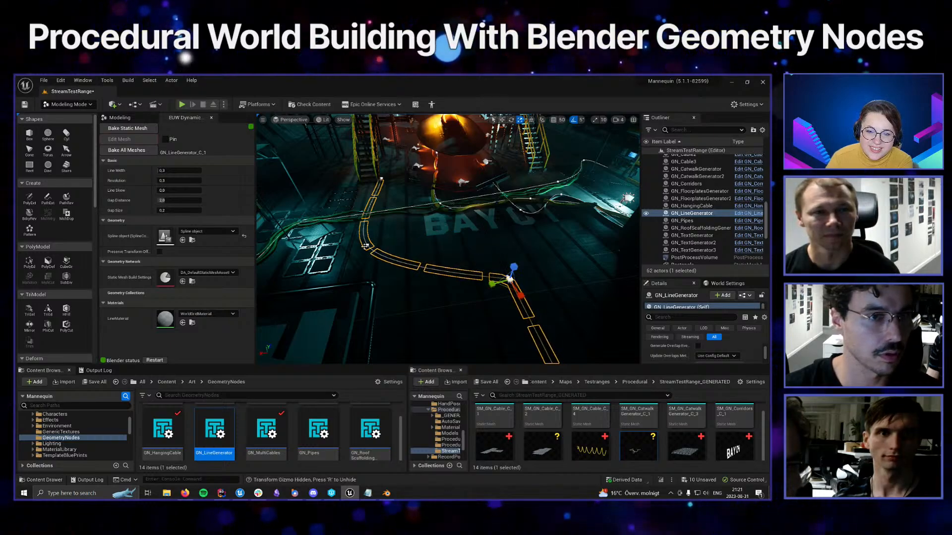
drag(375, 256, 367, 247)
right_drag(369, 248, 376, 252)
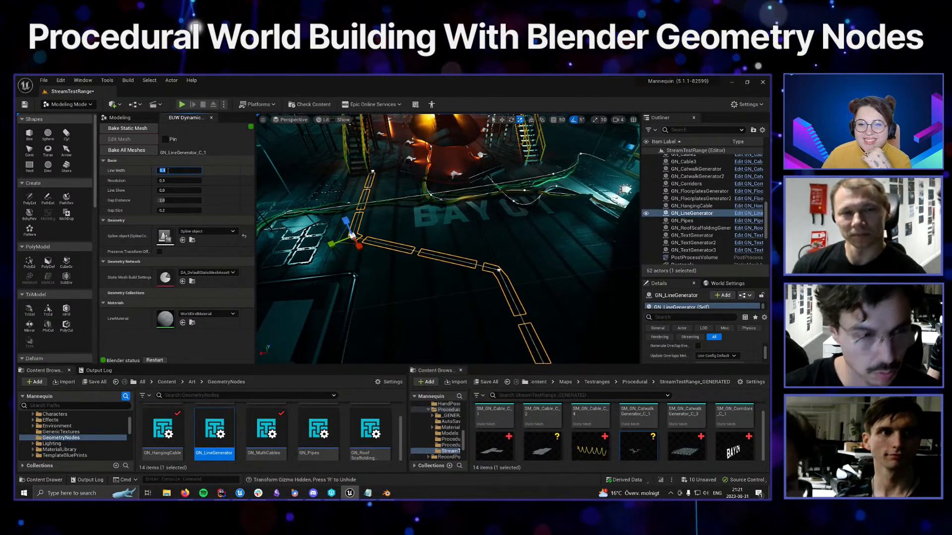
Set the floor line's Line Width to 0.1
text(0.1)
key(Return)
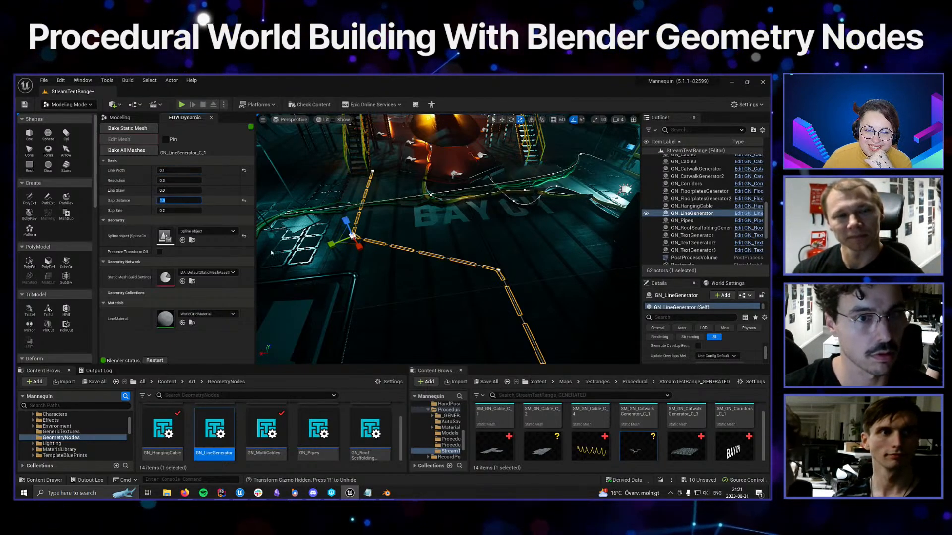
Set the floor line's Line Width to 0.2
right_drag(386, 281, 388, 283)
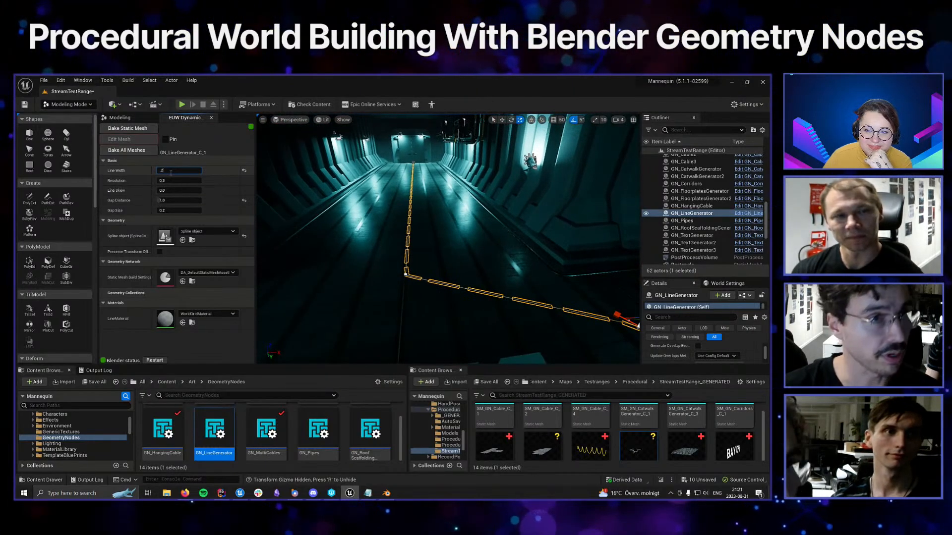
key(Return)
right_drag(451, 276, 450, 272)
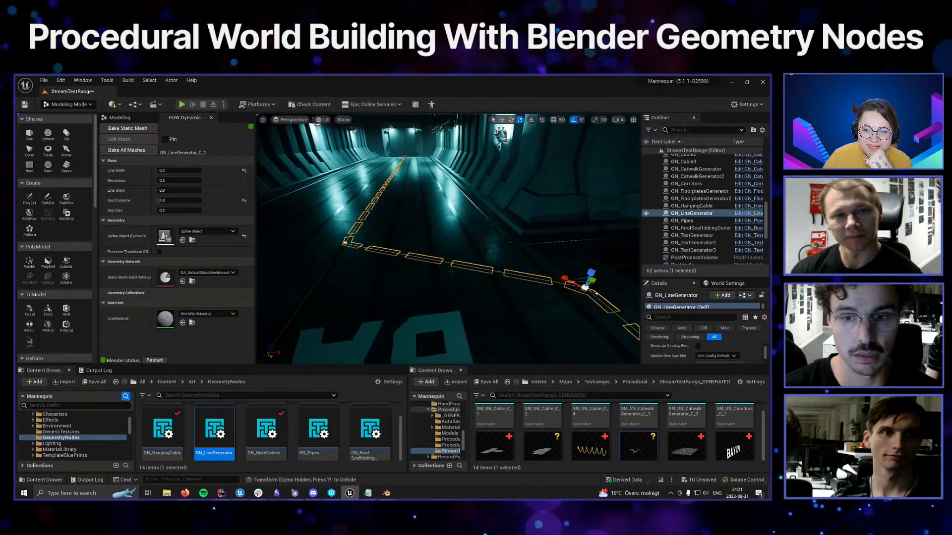
Assign the M_Yellow material to the floor line's LineMaterial
scroll(687, 355, down, 3)
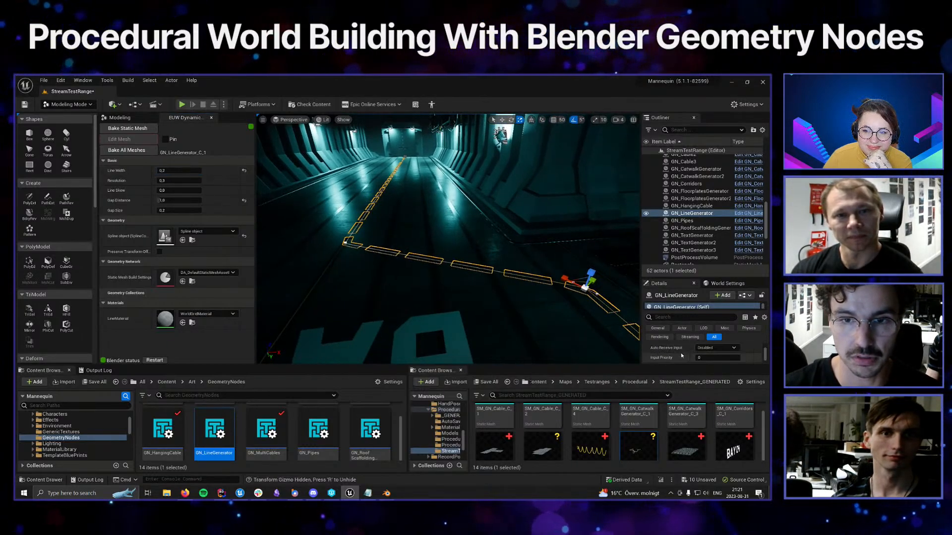
scroll(682, 355, down, 2)
click(210, 313)
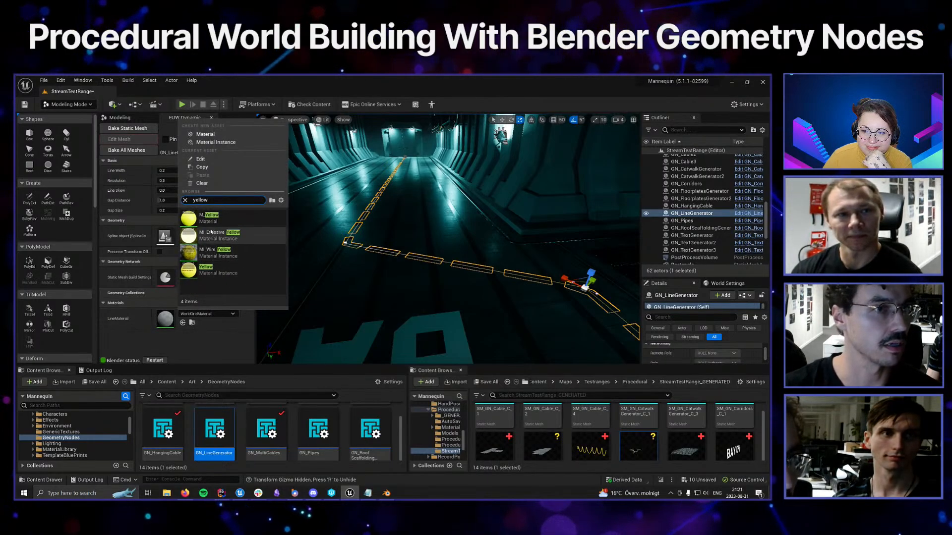
click(218, 218)
Raise the floor line slightly above the floor through its Z location and bake it to a static mesh
scroll(684, 353, down, 3)
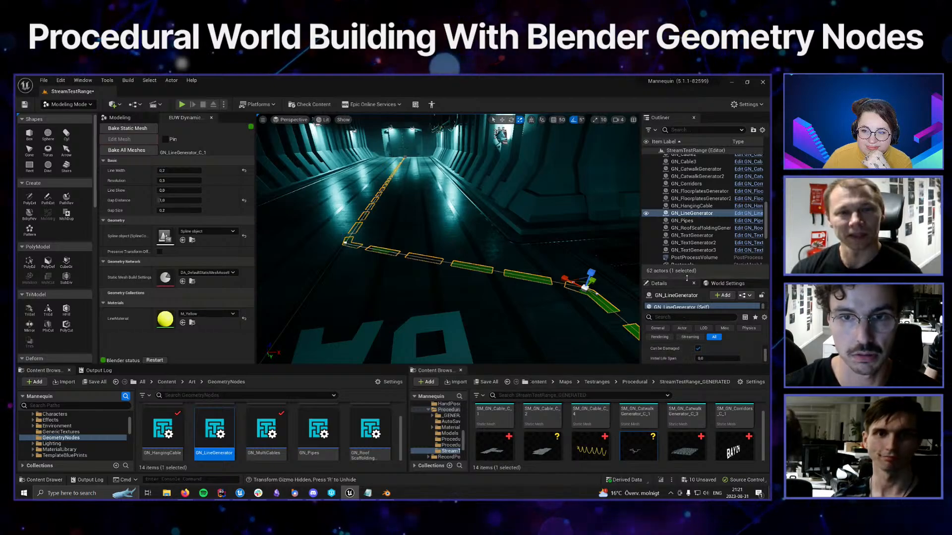
drag(687, 279, 686, 233)
scroll(675, 327, up, 5)
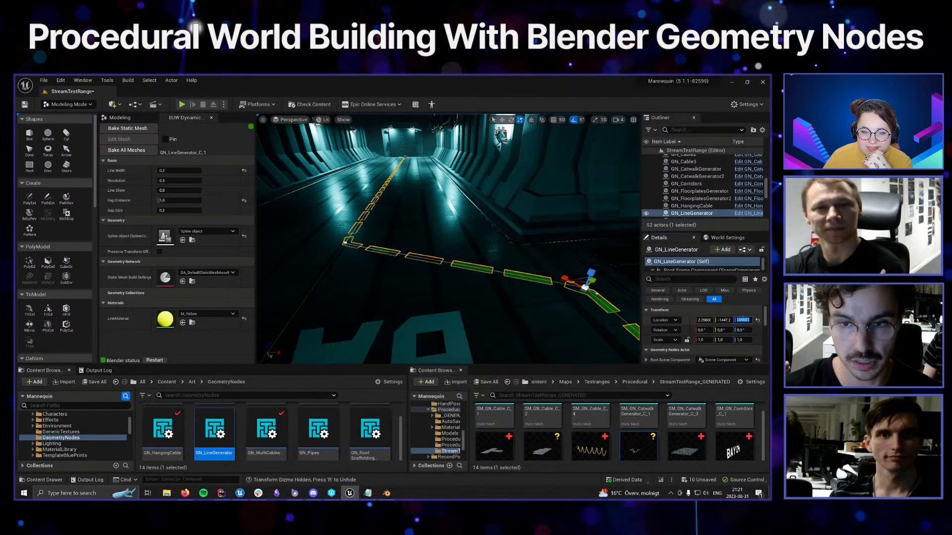
key(BackSpace)
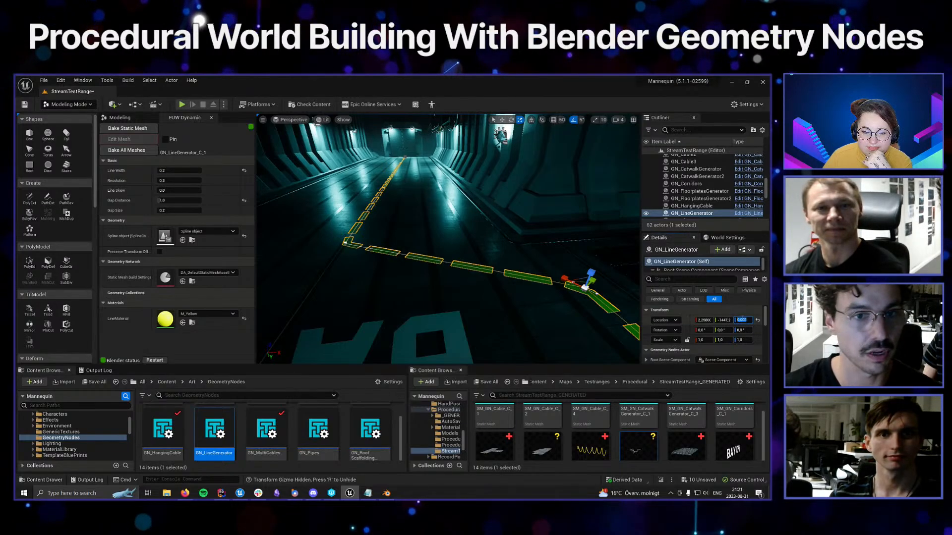
scroll(449, 239, down, 3)
right_drag(414, 288, 422, 288)
click(127, 129)
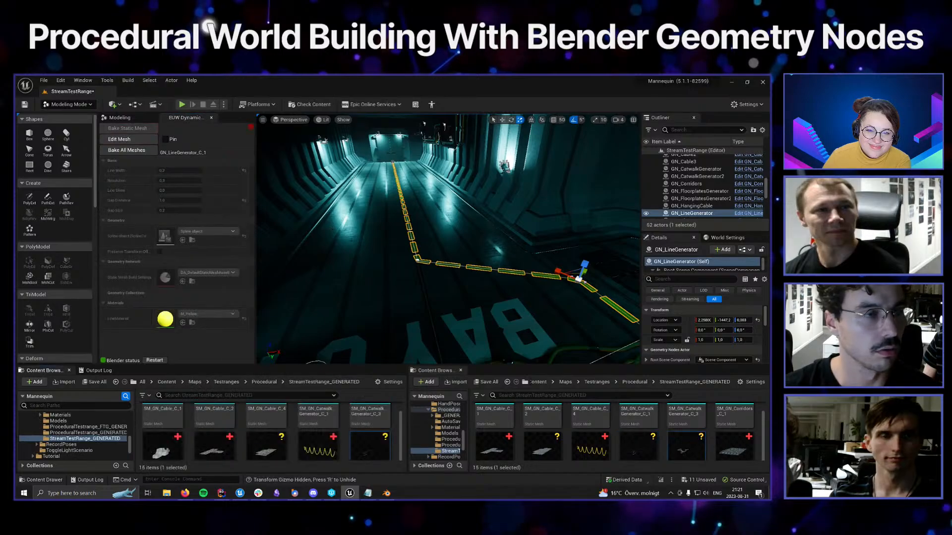
Duplicate the baked floor line and make the copy's mesh editable
scroll(449, 239, down, 3)
key(ctrl+d)
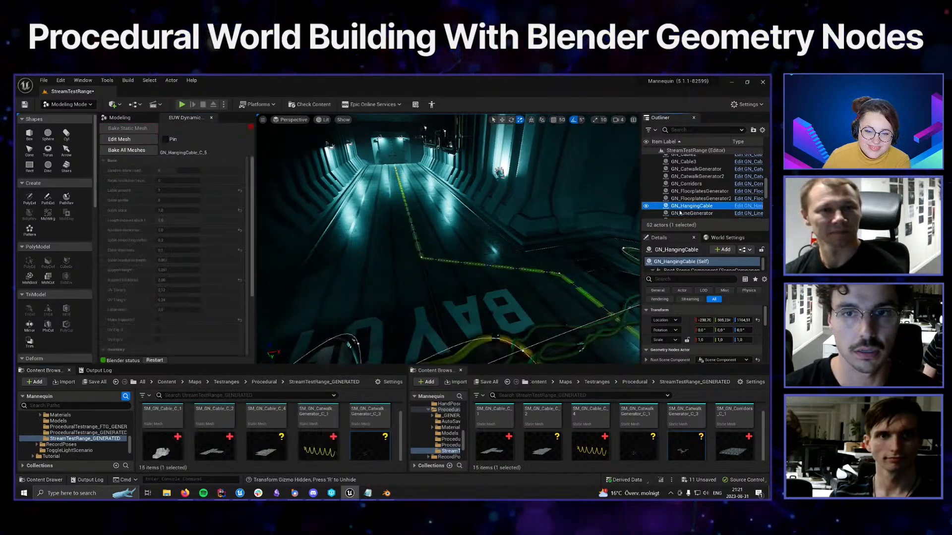
right_drag(466, 243, 448, 243)
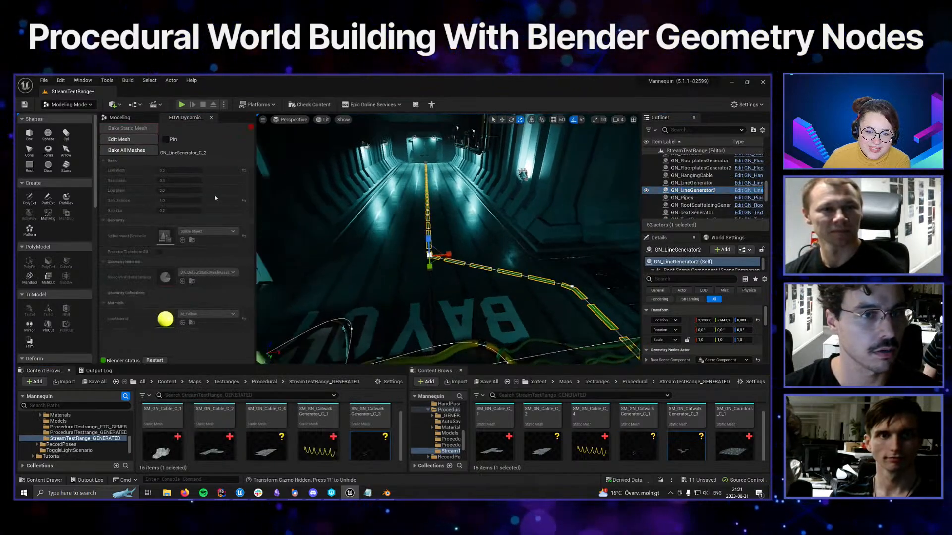
click(131, 139)
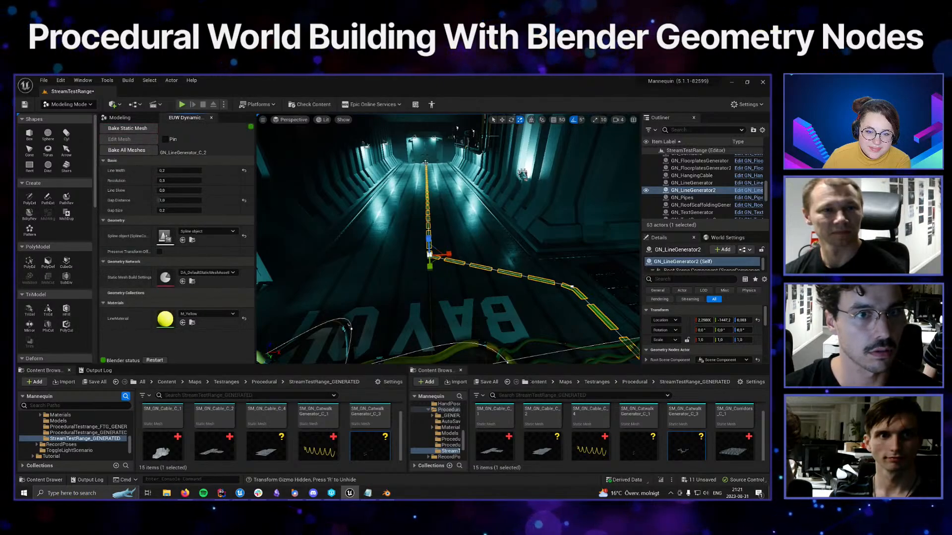
Move the copied line's hangar-side bend and end points across the BAY text toward the opposite catwalk stairs, and bake the copy
right_drag(448, 243, 605, 253)
key(w)
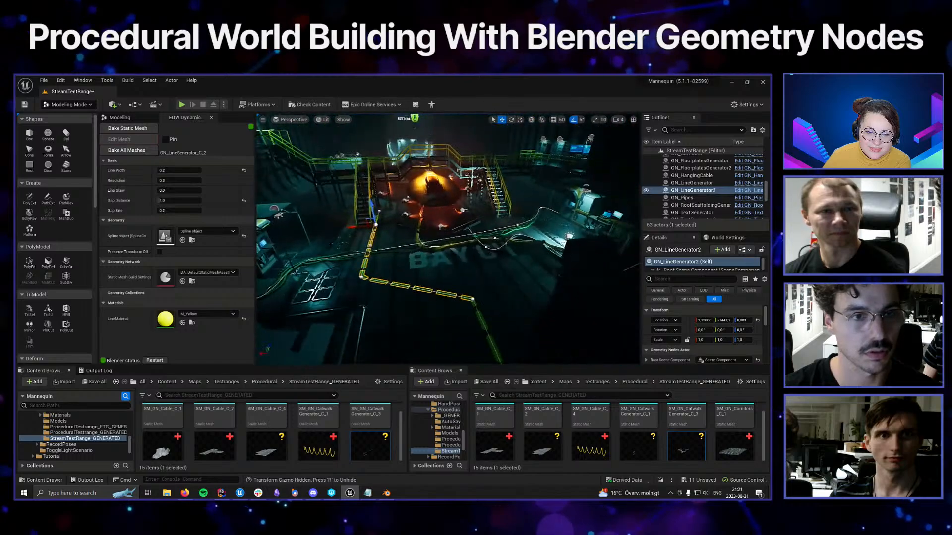
click(363, 277)
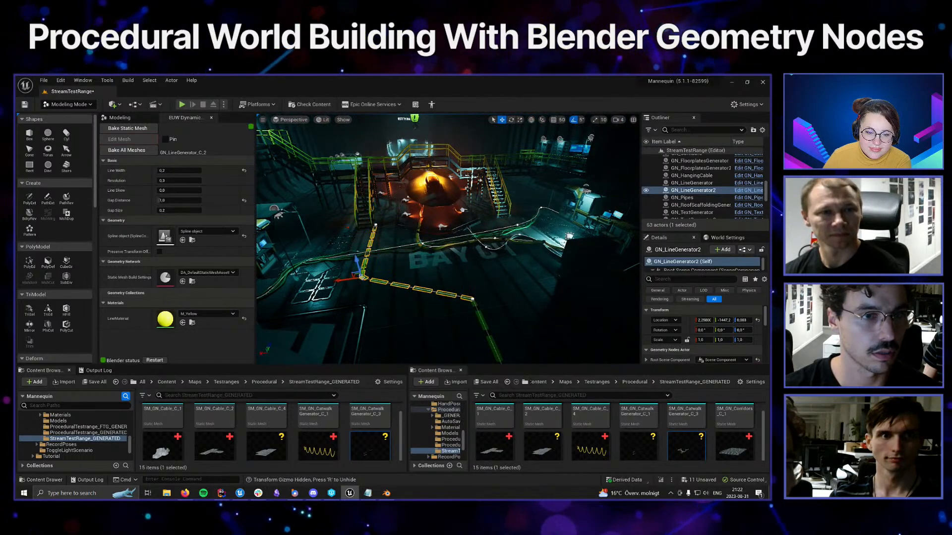
click(375, 226)
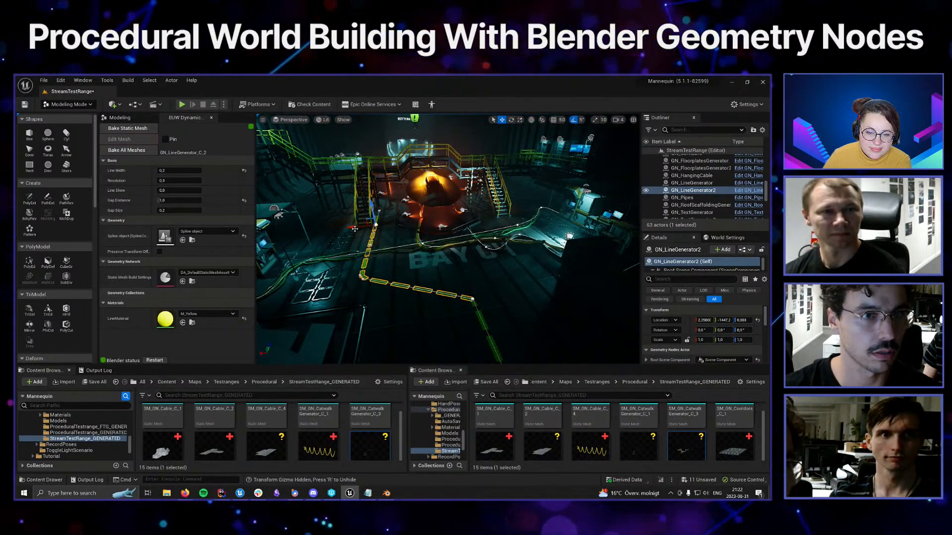
drag(354, 229, 472, 217)
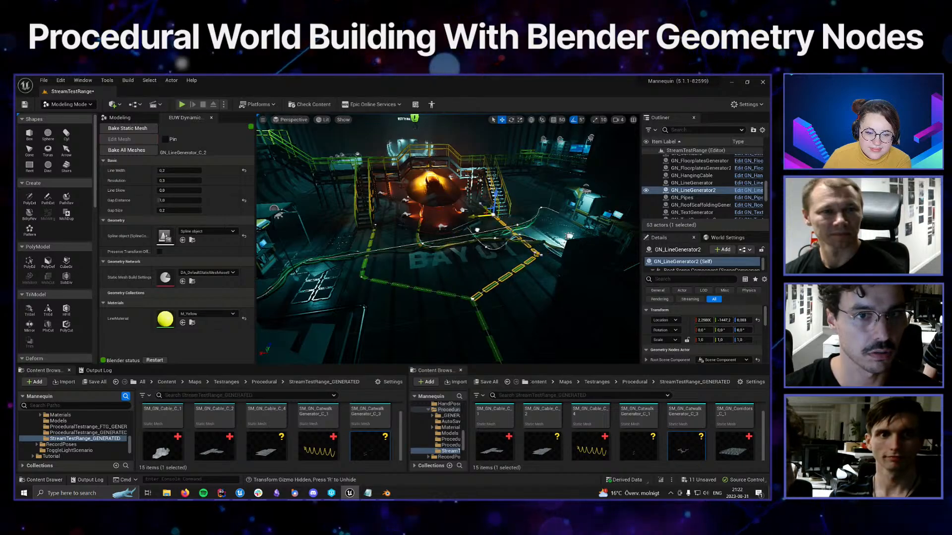
right_drag(513, 272, 485, 273)
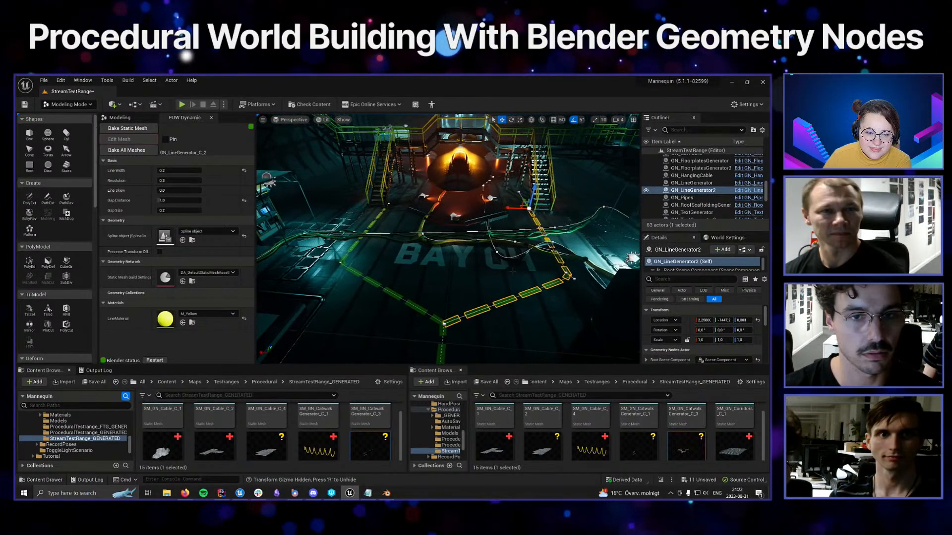
click(134, 127)
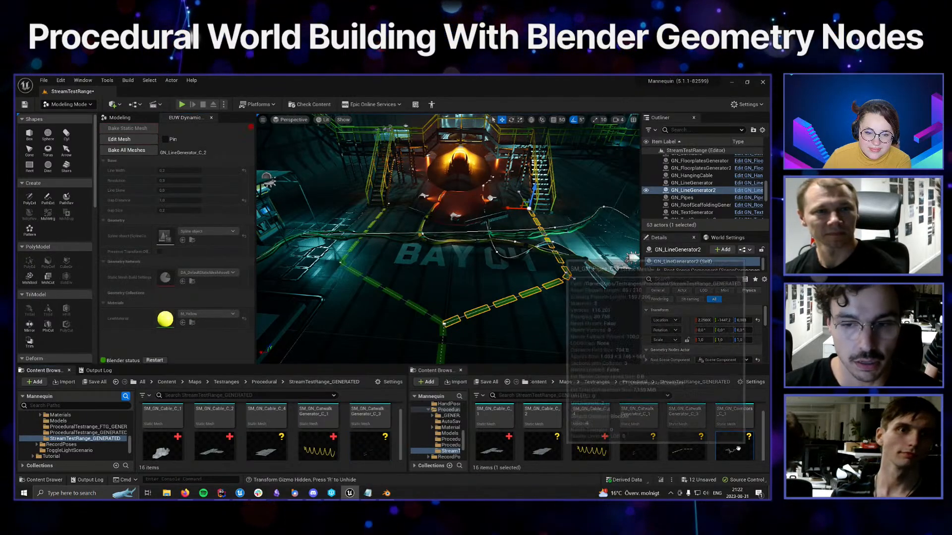
Switch the viewport to game view, enlarge it, and examine the two floor lines leading to the catwalk stairs
right_drag(532, 325, 516, 307)
key(g)
drag(506, 365, 511, 409)
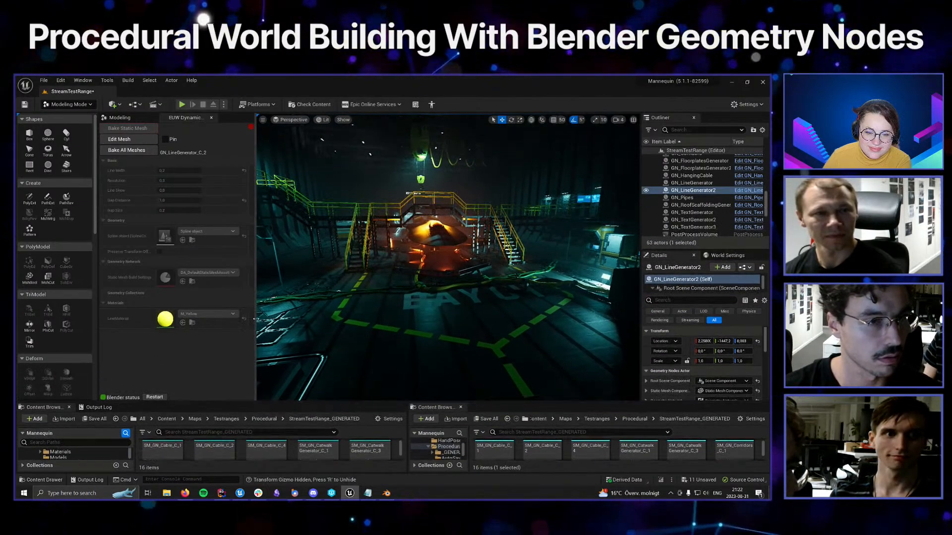
drag(256, 327, 173, 326)
right_drag(397, 297, 360, 280)
right_drag(397, 382, 366, 373)
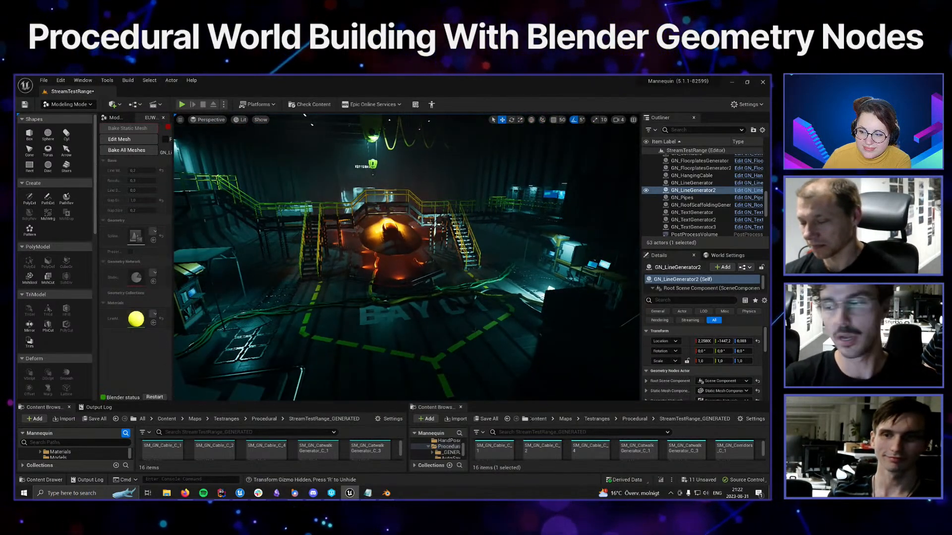